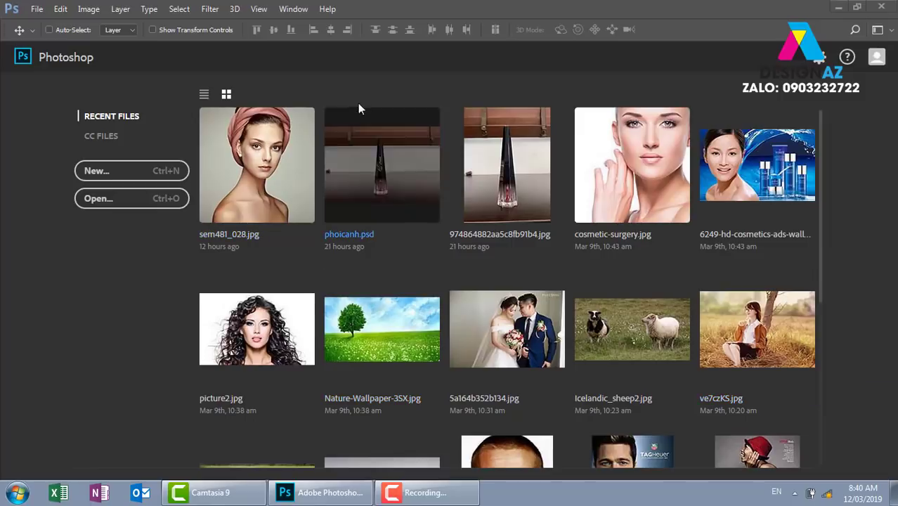
Step: Open the portrait photo sem481_028.jpg from Recent Files on the start screen
click(276, 155)
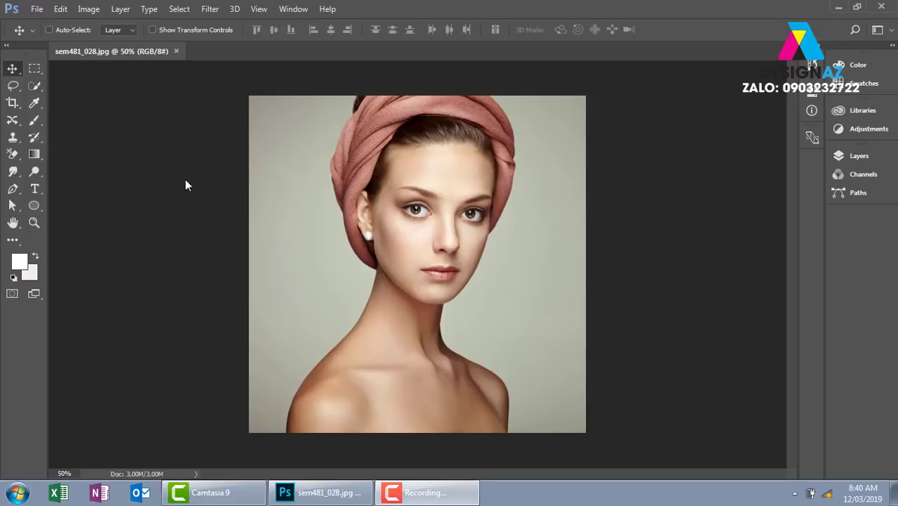
Step: Fill a square marquee with white on a new layer, then Alt-drag a copy beside it
click(39, 71)
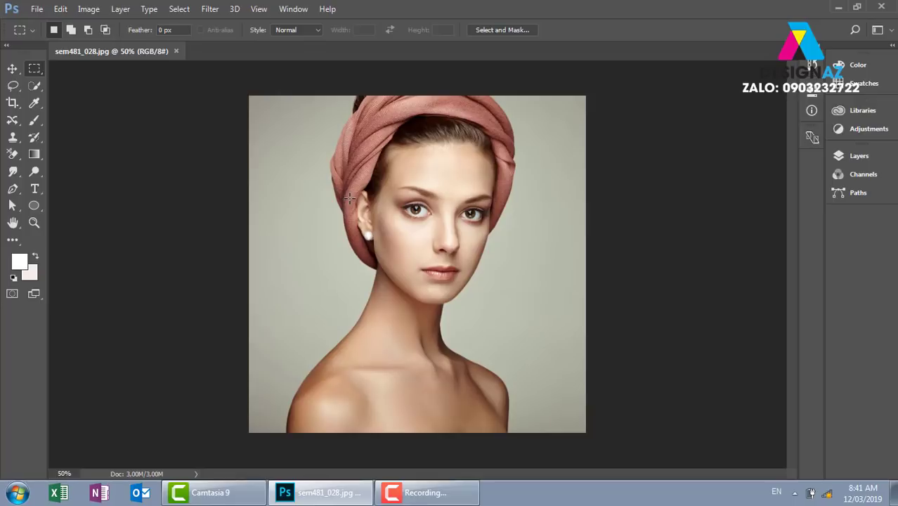
drag(318, 186, 382, 249)
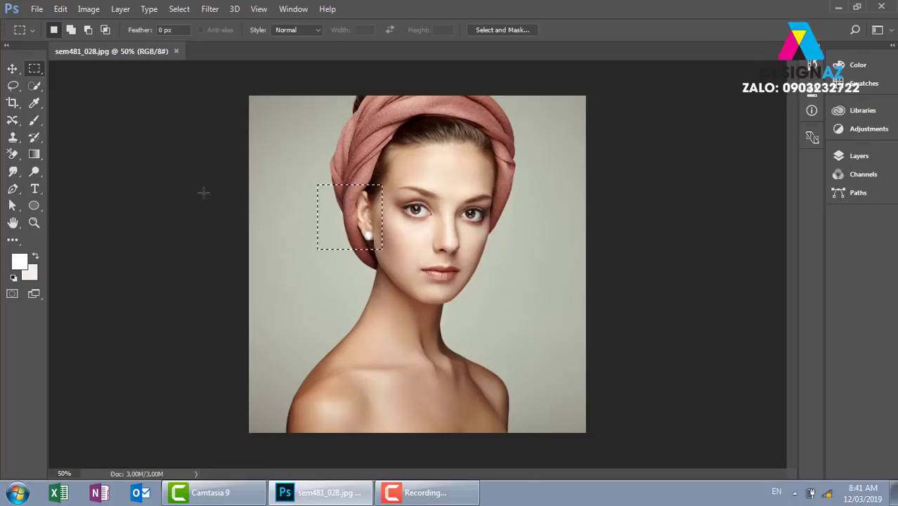
click(12, 68)
key(F7)
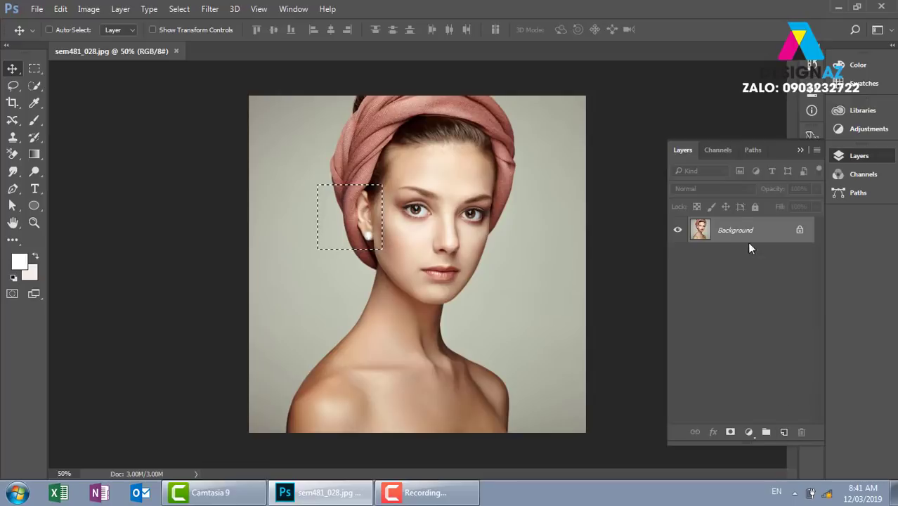
click(785, 431)
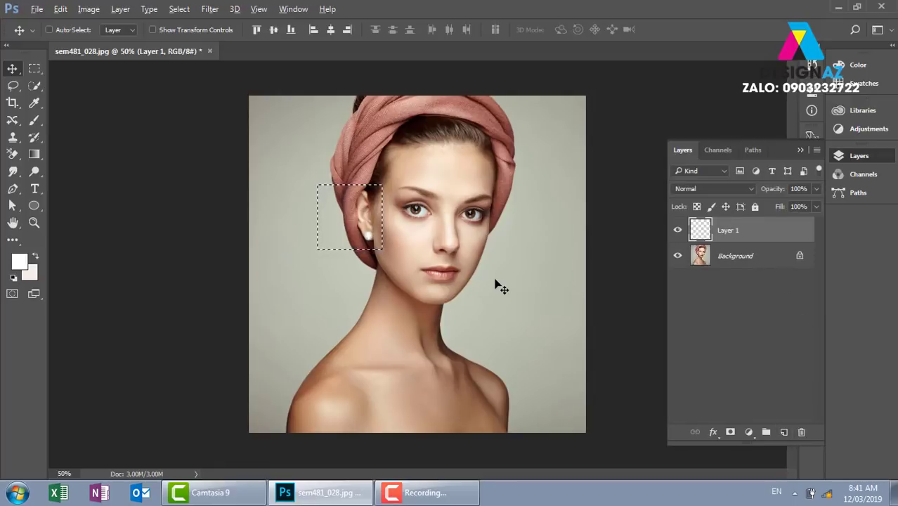
key(alt+BackSpace)
key(ctrl+d)
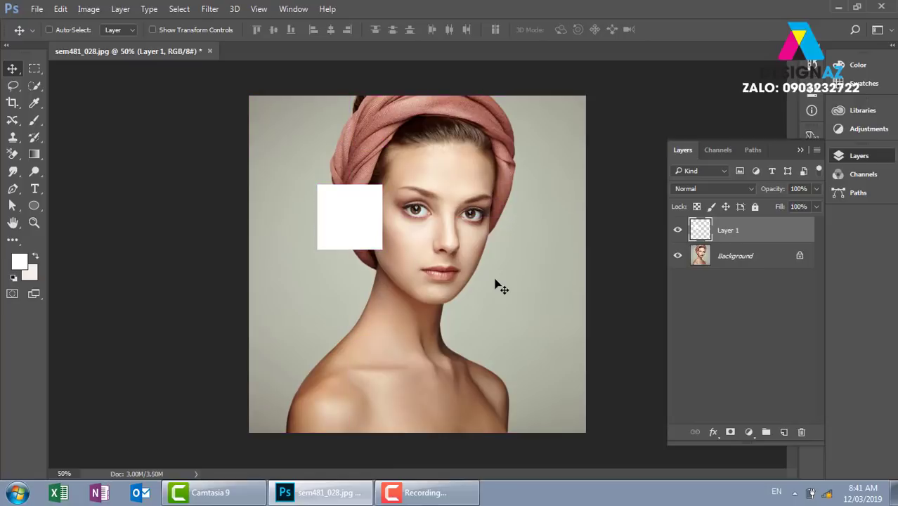
mouse_move(345, 222)
mouse_down()
mouse_move(437, 228)
mouse_move(399, 229)
mouse_up()
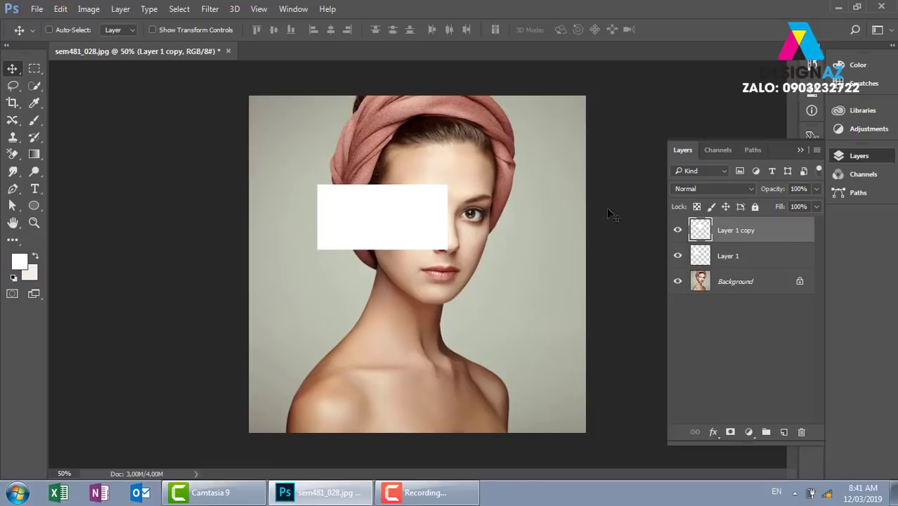
Step: Lock transparency on Layer 1 copy and fill it with 50% Gray
click(697, 207)
click(60, 8)
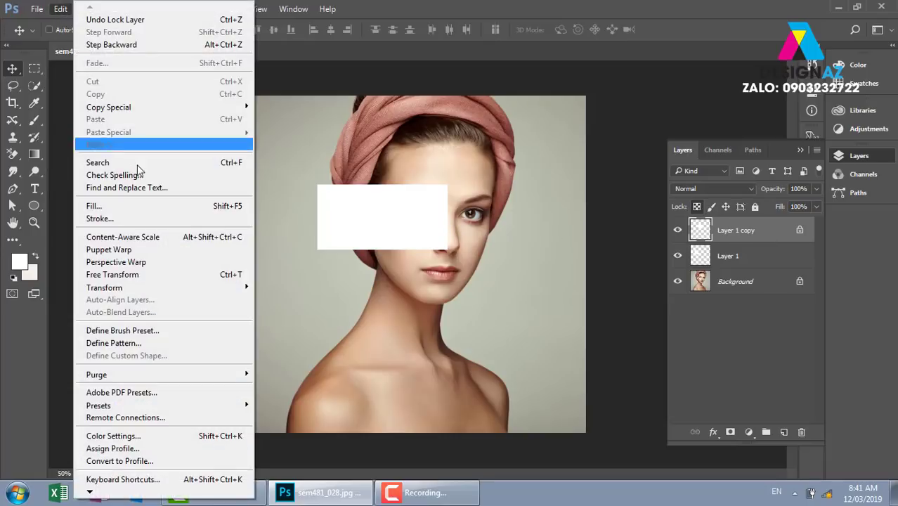
click(148, 205)
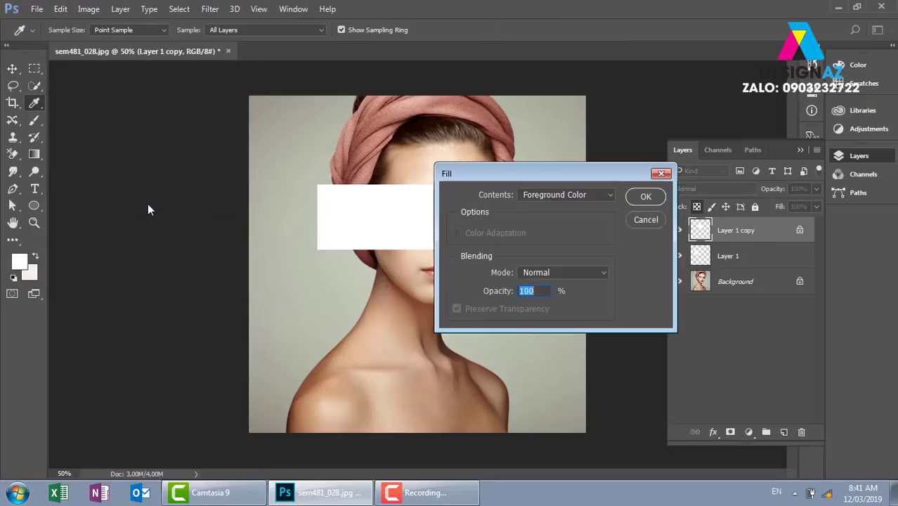
click(594, 196)
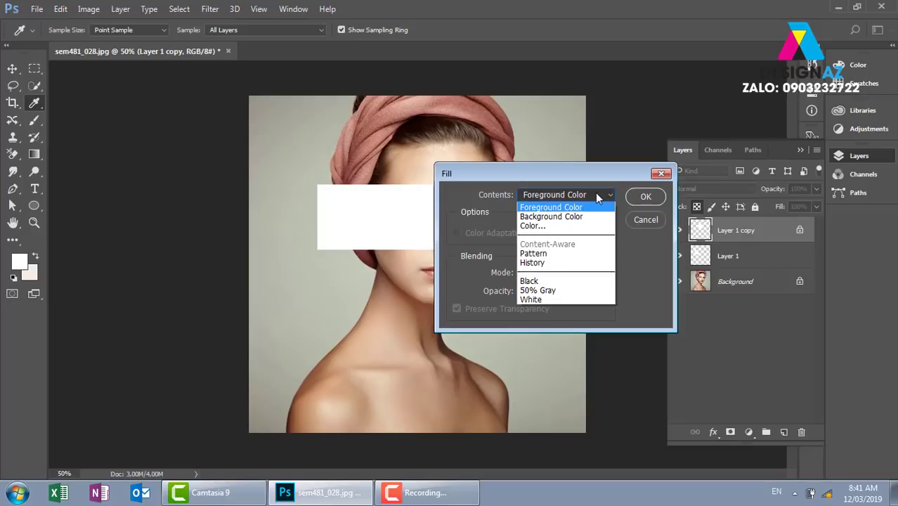
click(569, 294)
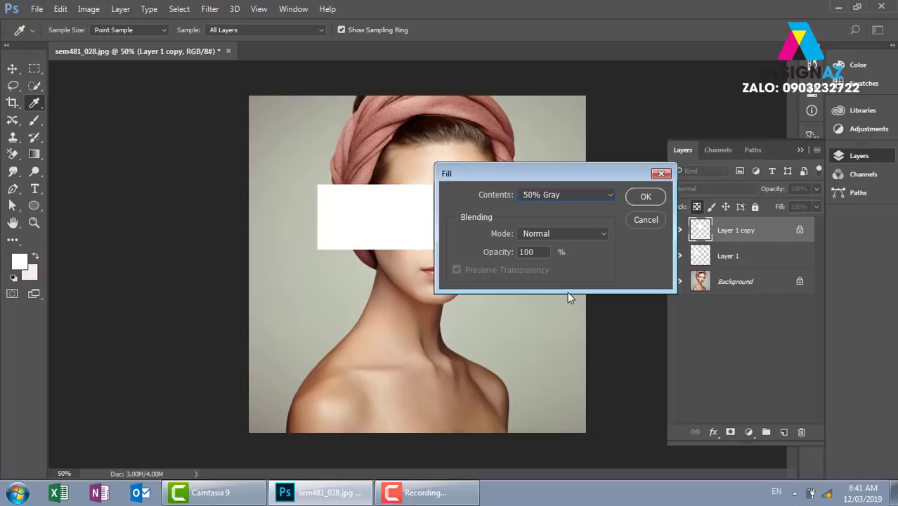
click(638, 199)
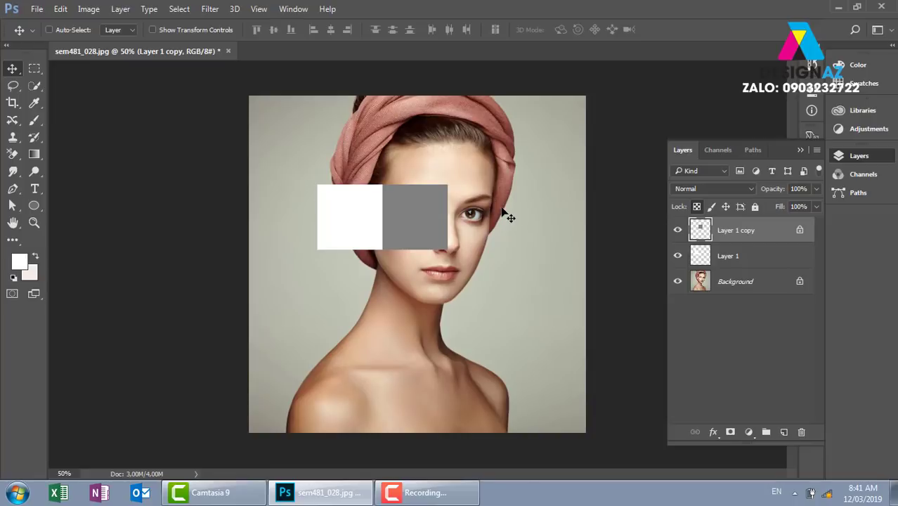
Step: Copy the white square to the right, invert it to black, and select all three square layers
right_click(360, 222)
click(376, 213)
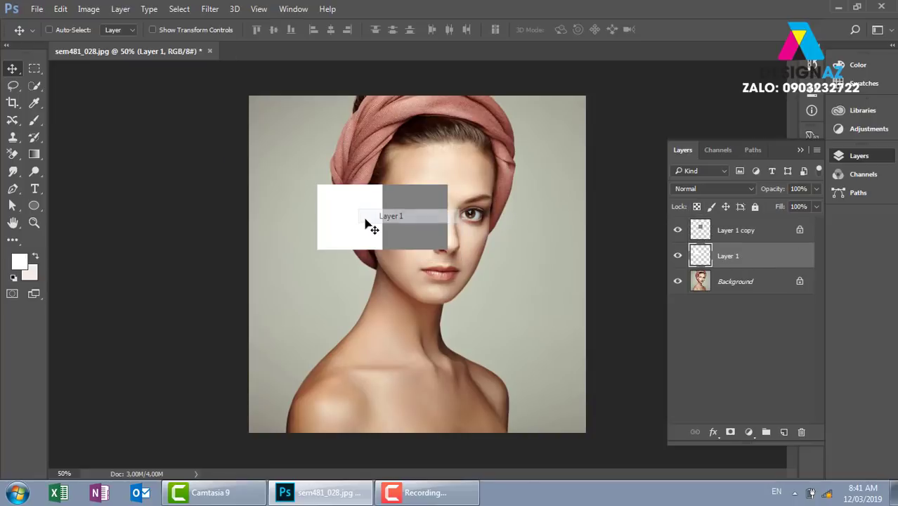
mouse_move(351, 227)
mouse_down()
mouse_move(503, 233)
mouse_move(481, 232)
mouse_up()
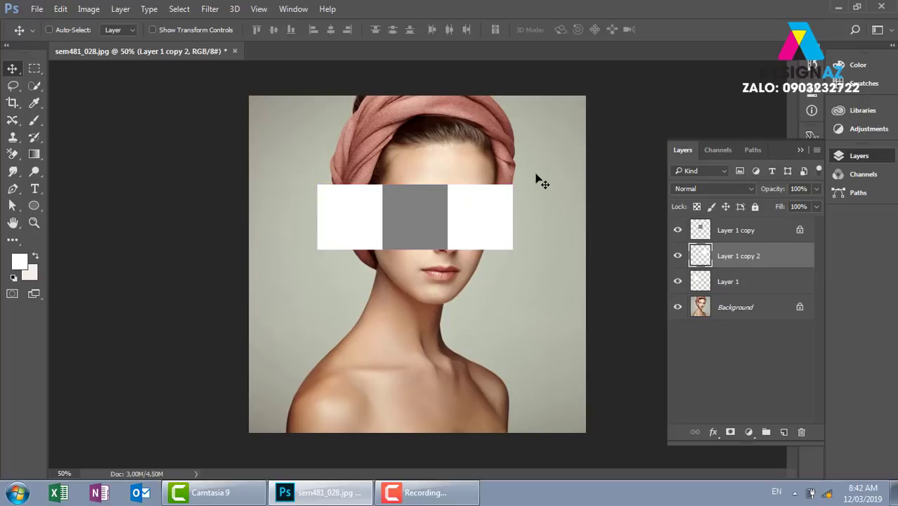
key(ctrl+i)
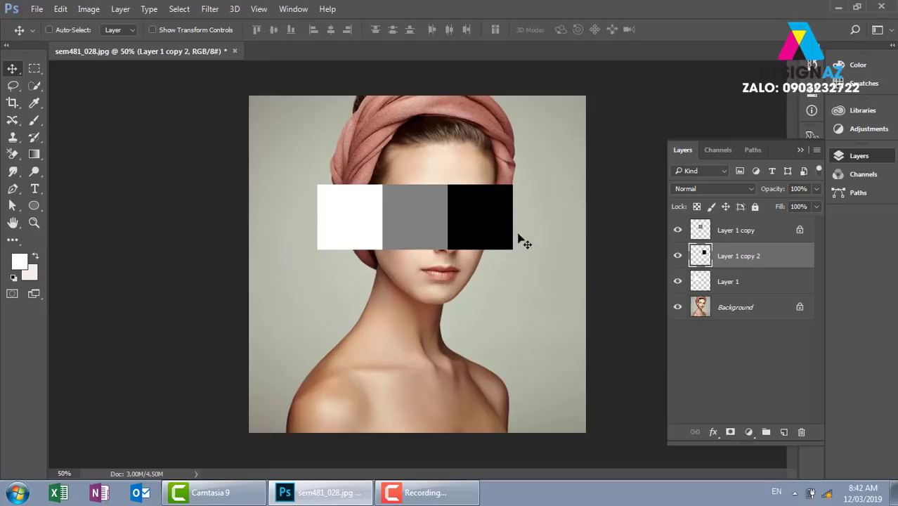
ctrl+click(731, 232)
ctrl+click(731, 285)
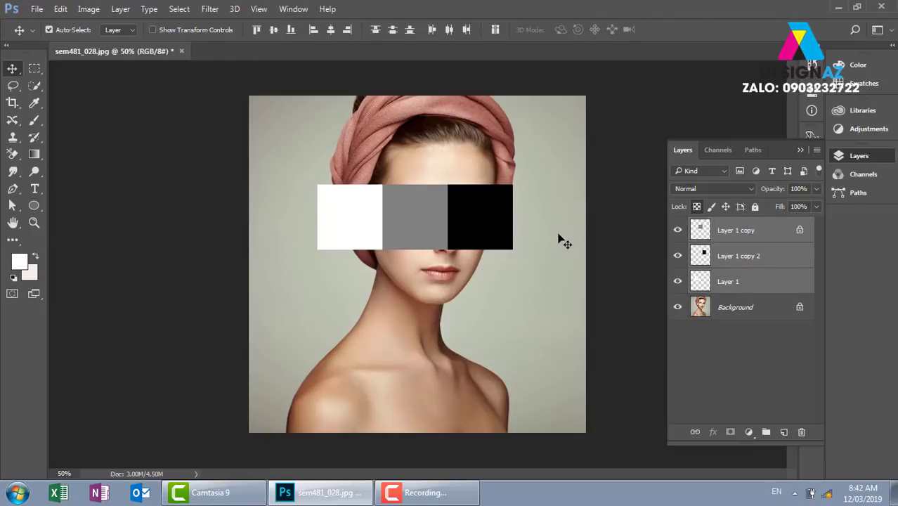
Step: Merge the three square layers with Ctrl+E and drag the strip down below the chin
key(ctrl+e)
drag(451, 226, 454, 333)
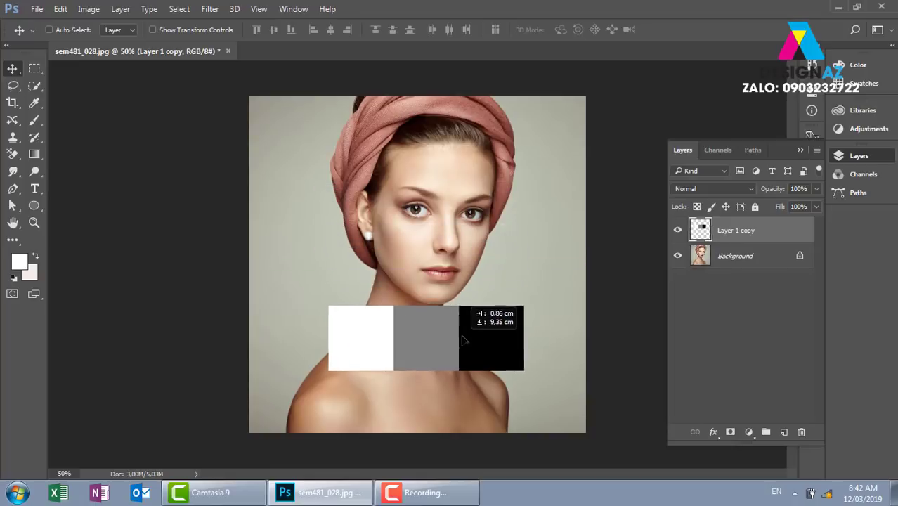
drag(475, 313, 475, 328)
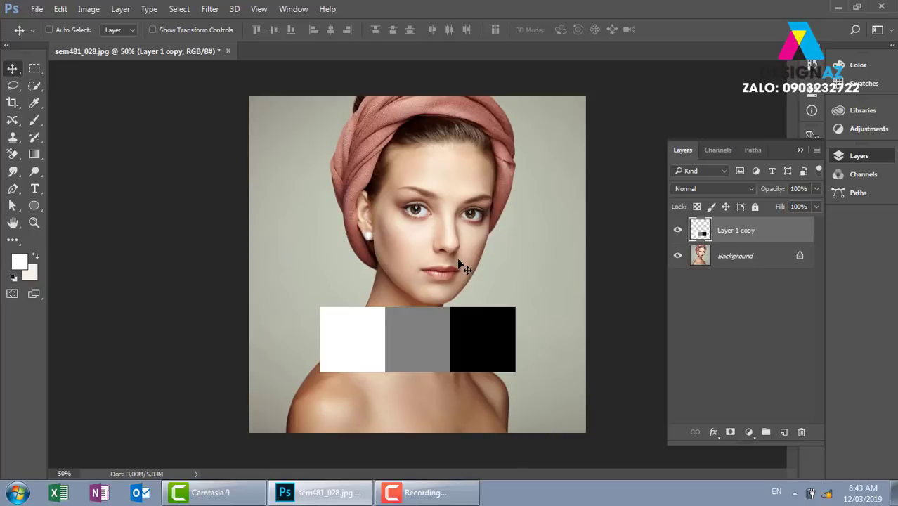
click(740, 189)
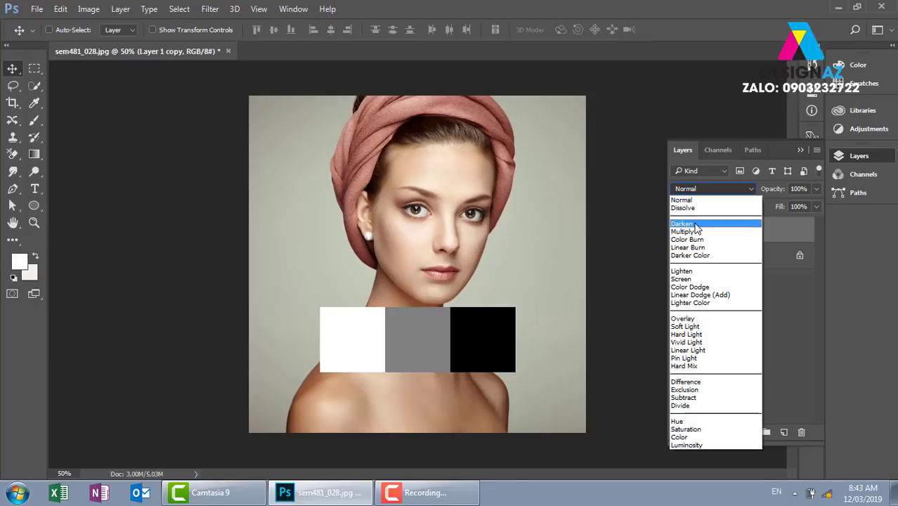
click(696, 224)
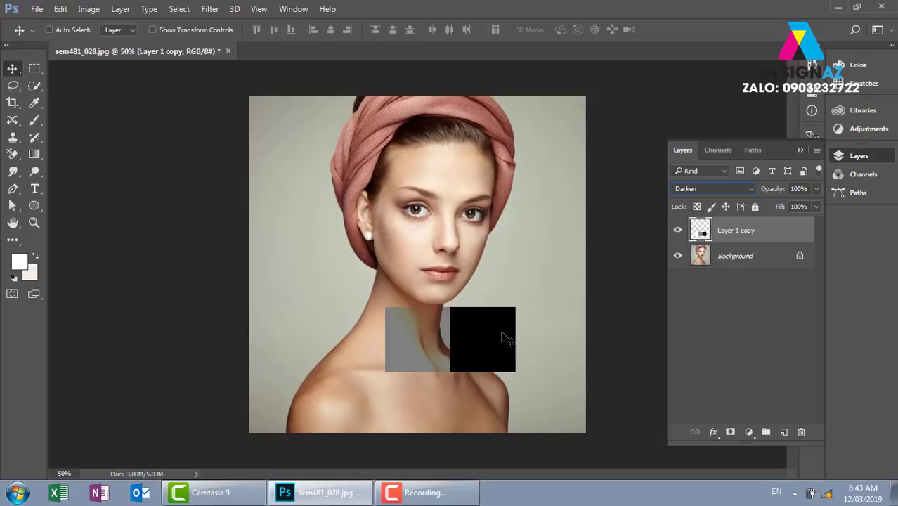
click(723, 190)
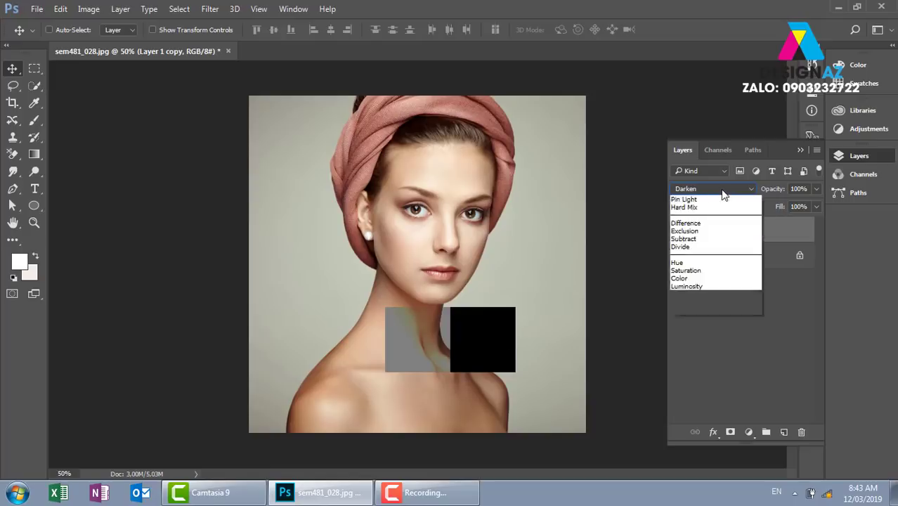
click(711, 199)
click(724, 256)
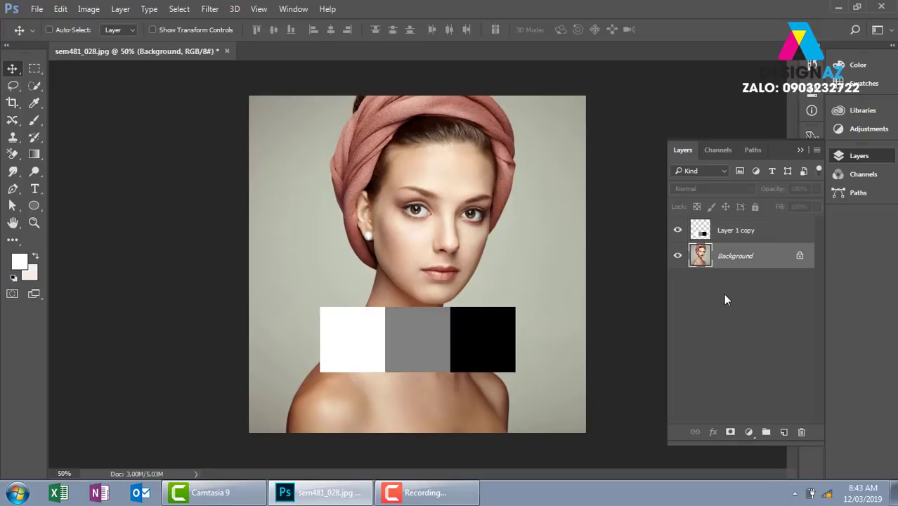
Step: Duplicate Background, hide the square strip, and set Background copy to Multiply after trying Darken
key(ctrl+j)
click(678, 230)
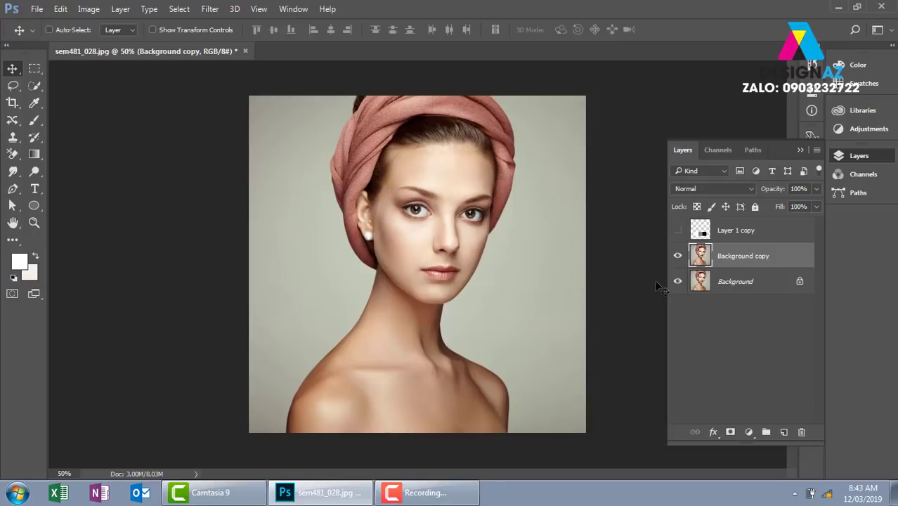
click(727, 189)
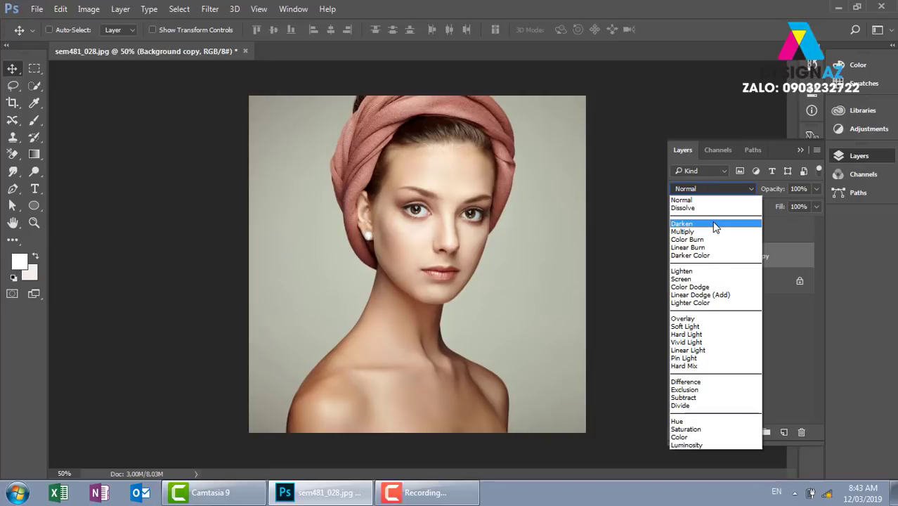
click(715, 225)
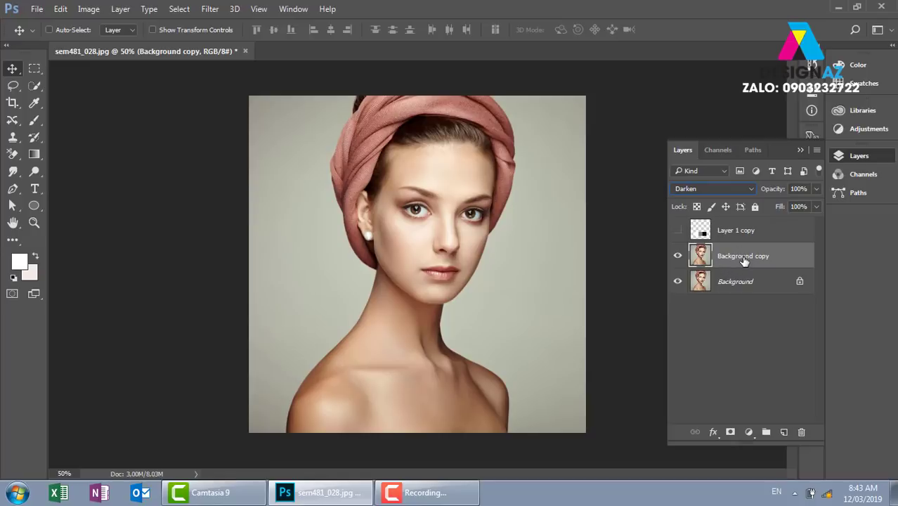
click(724, 188)
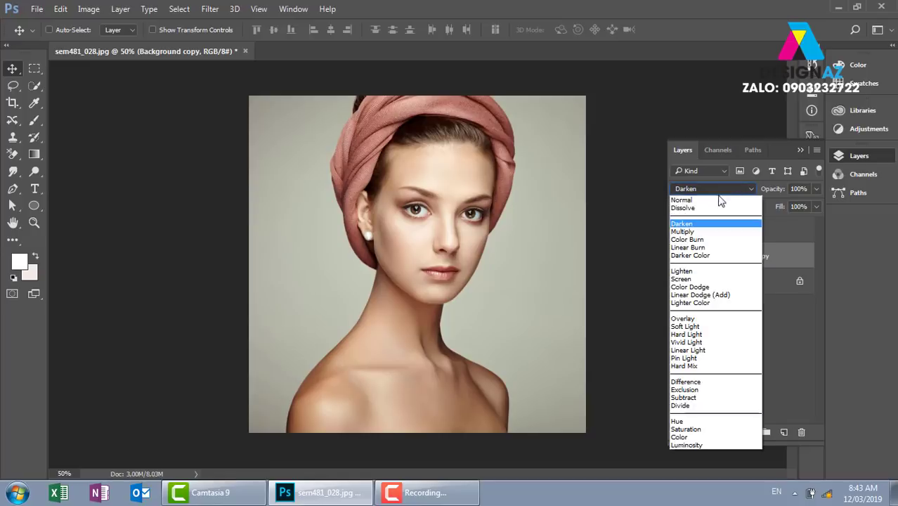
click(703, 231)
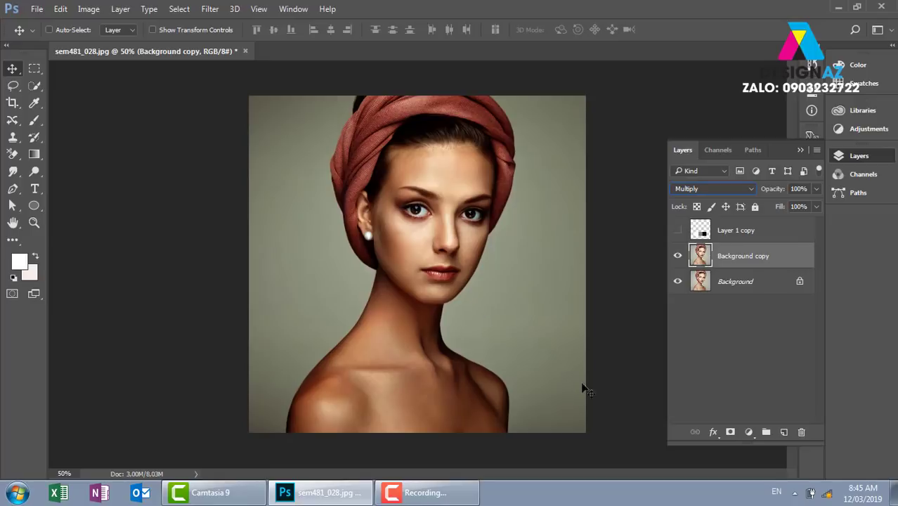
Step: Open Background copy's Blending Options, test the This Layer black Blend If slider, then reset it to 0
right_click(784, 262)
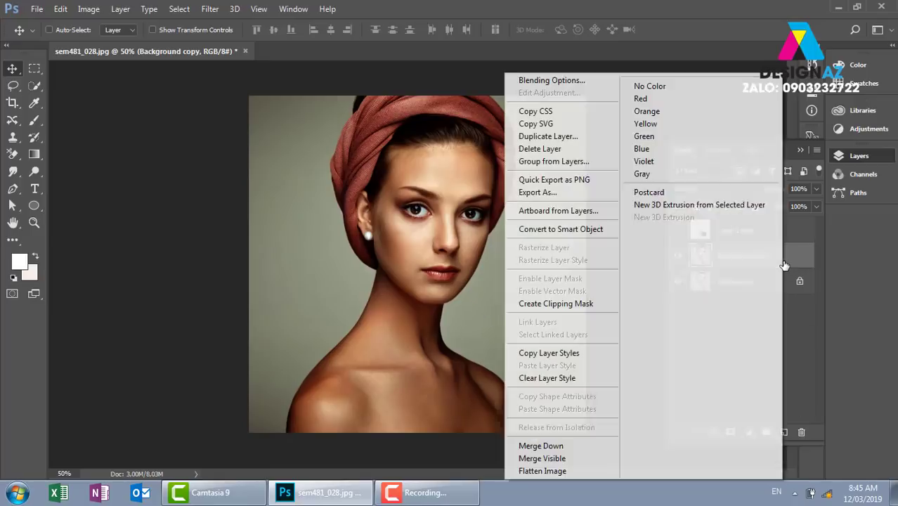
click(582, 86)
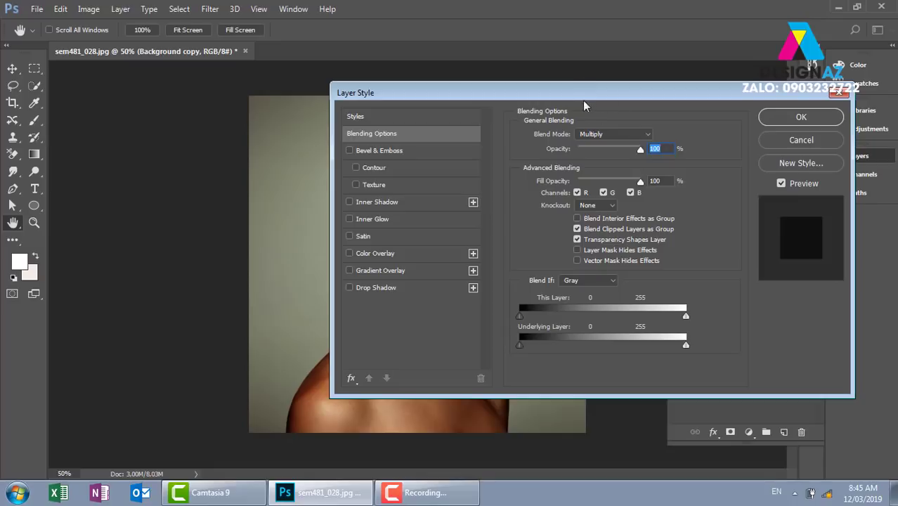
drag(545, 92, 719, 78)
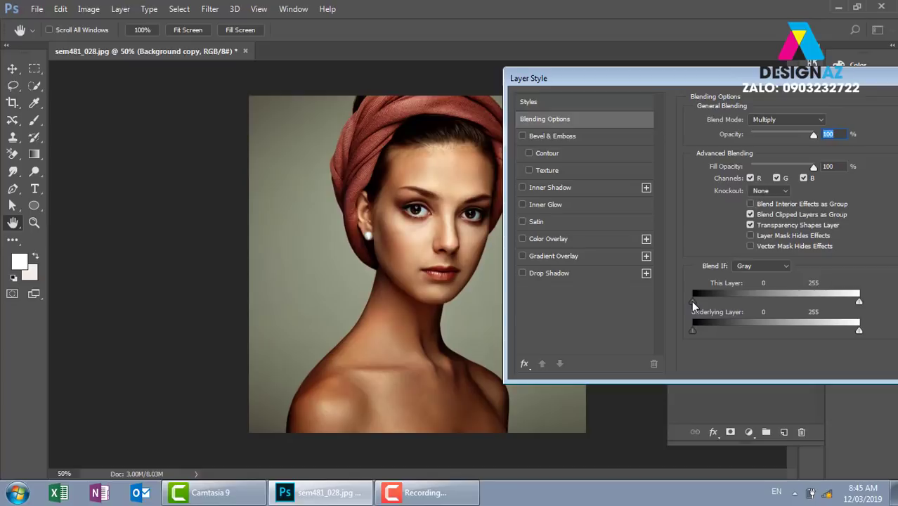
drag(693, 301, 758, 297)
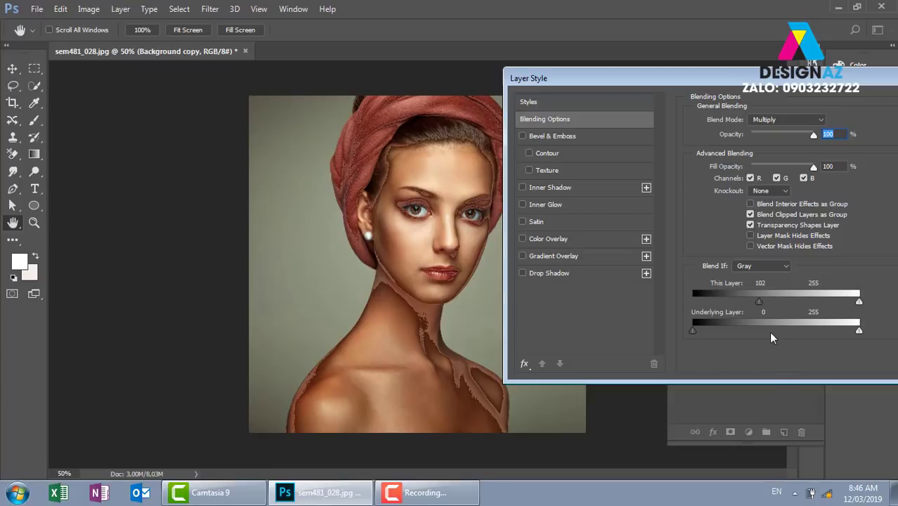
drag(757, 303, 677, 303)
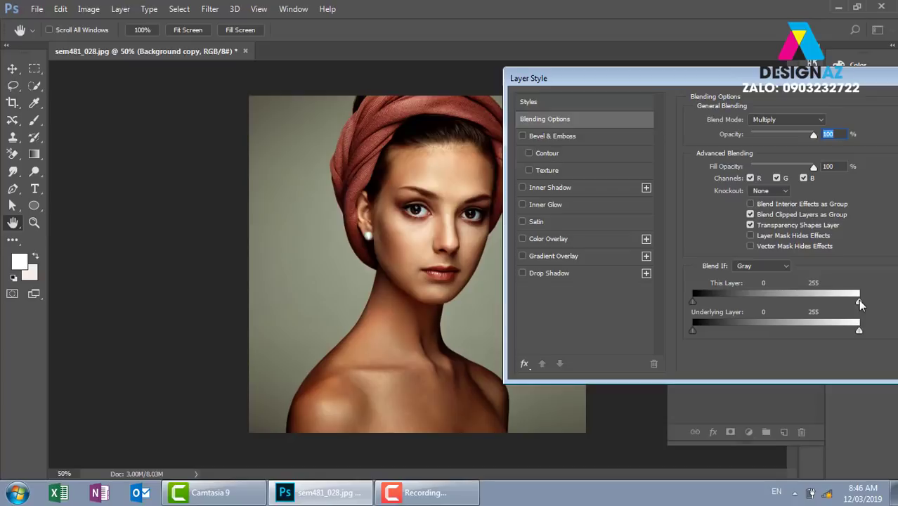
Step: Close Layer Style, briefly check the swatch layer's Normal mode, then hide it and reselect Background copy
drag(859, 78, 661, 96)
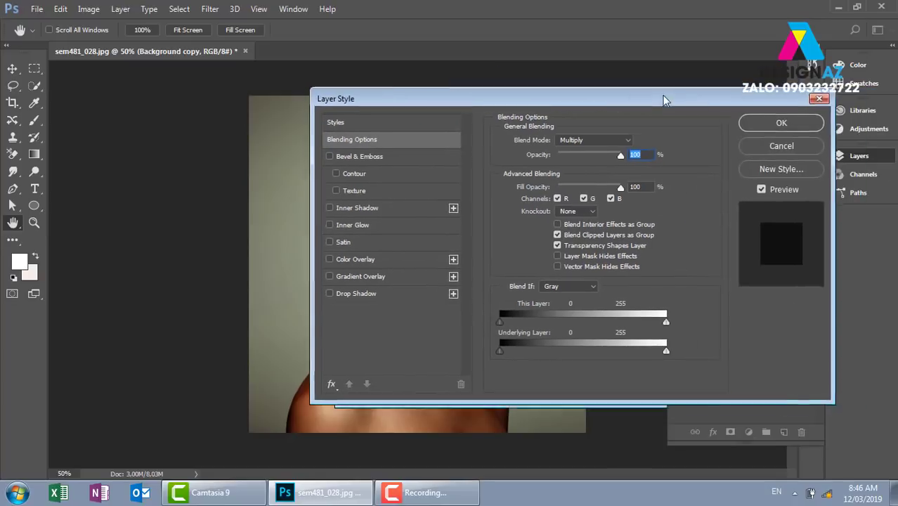
click(814, 98)
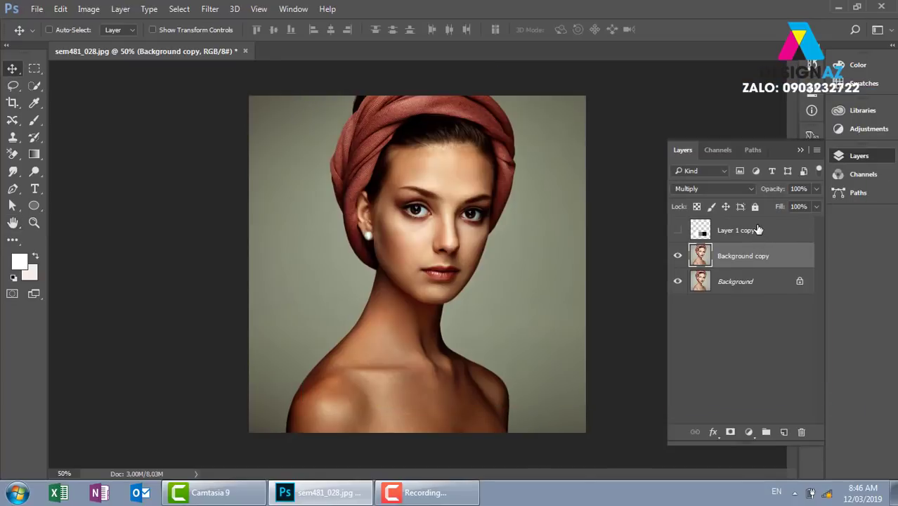
click(735, 239)
click(678, 230)
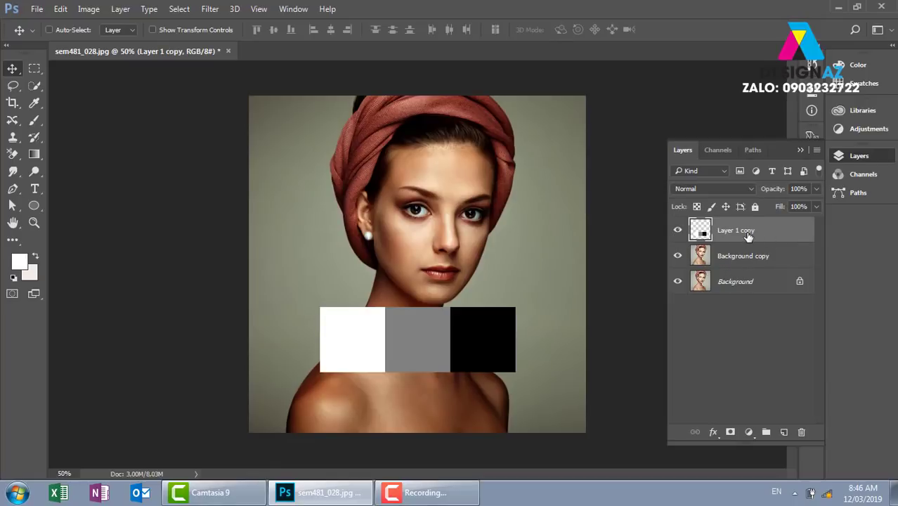
click(734, 189)
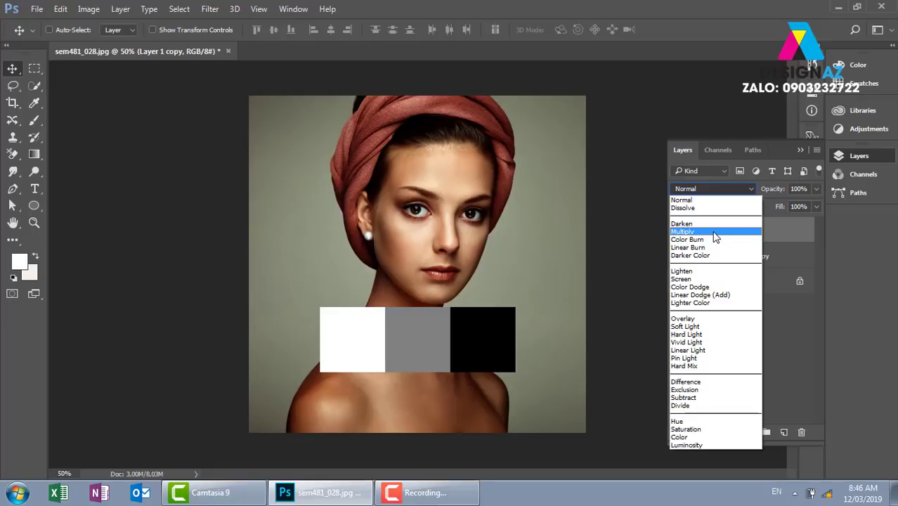
click(567, 235)
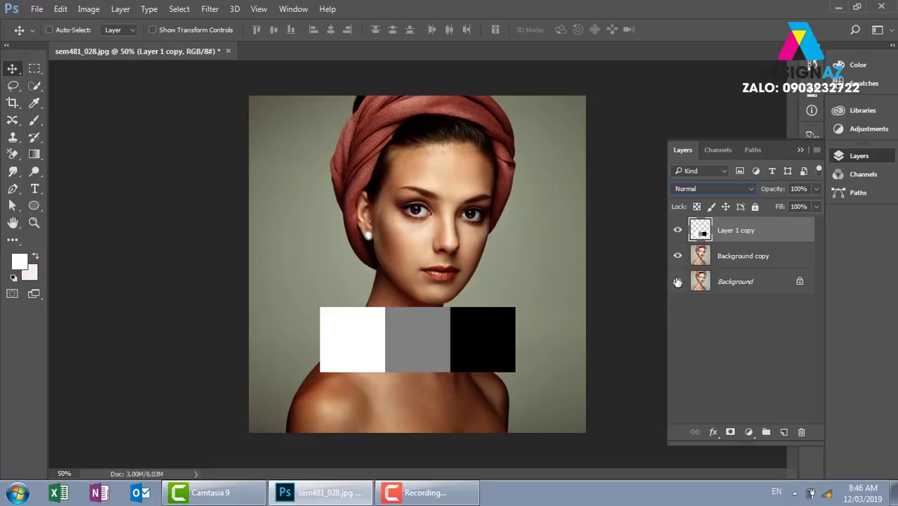
click(677, 230)
click(760, 258)
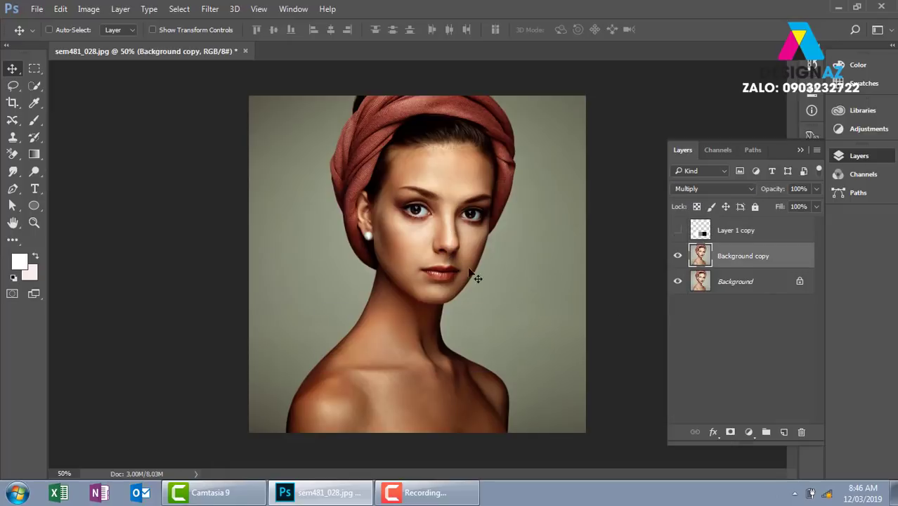
click(679, 257)
click(679, 257)
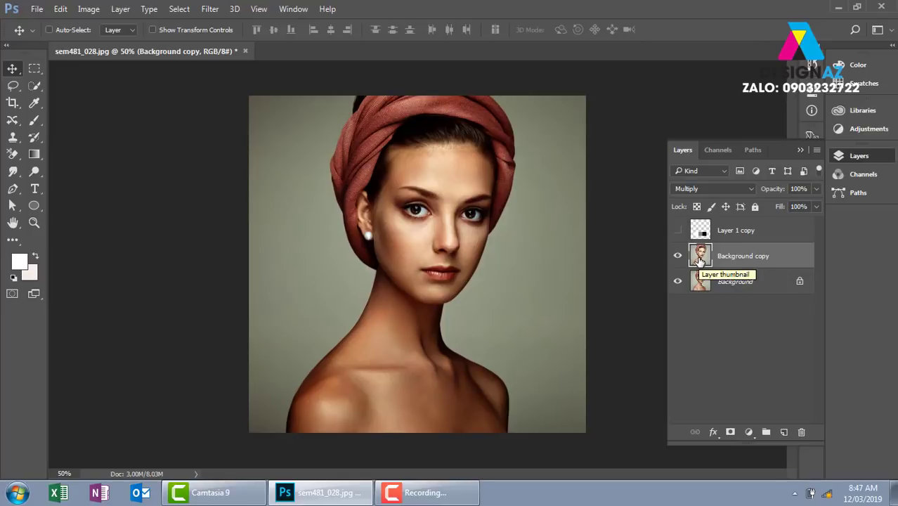
click(677, 256)
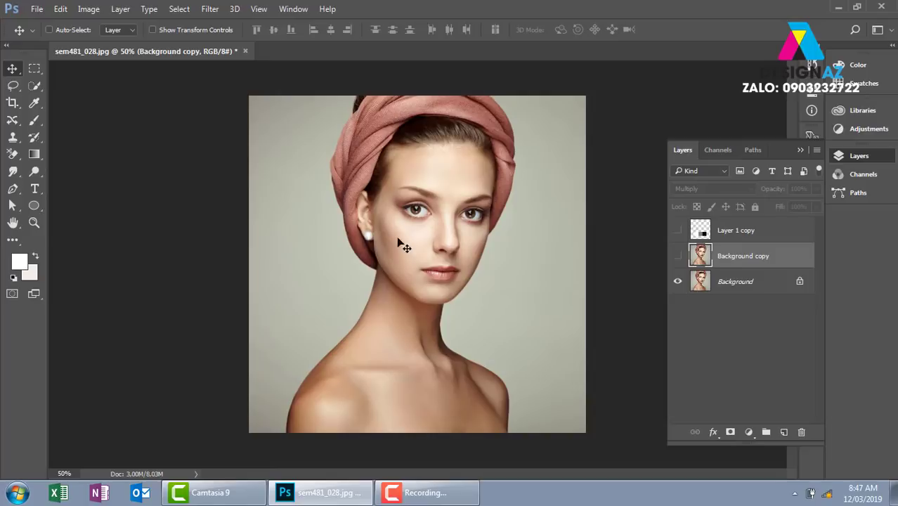
click(677, 256)
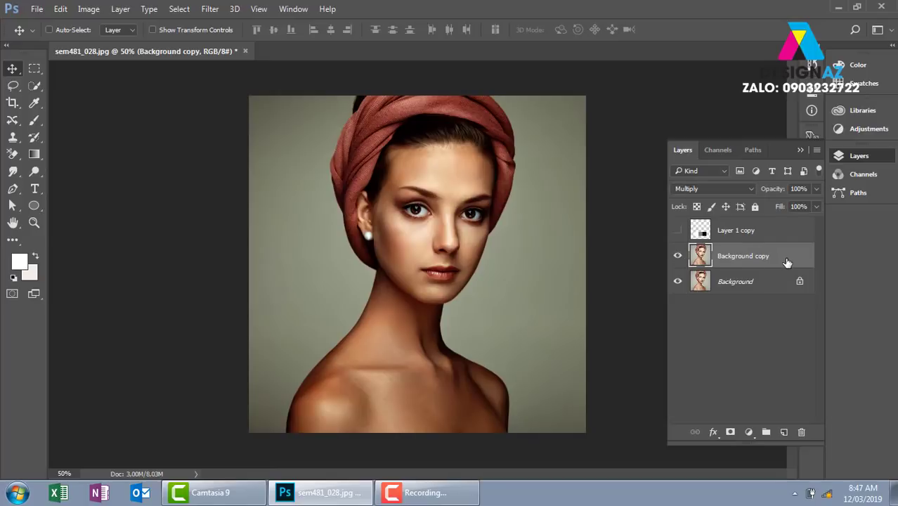
Step: Reopen Background copy's Blending Options, test the This Layer white slider, then reset it to 255
right_click(786, 259)
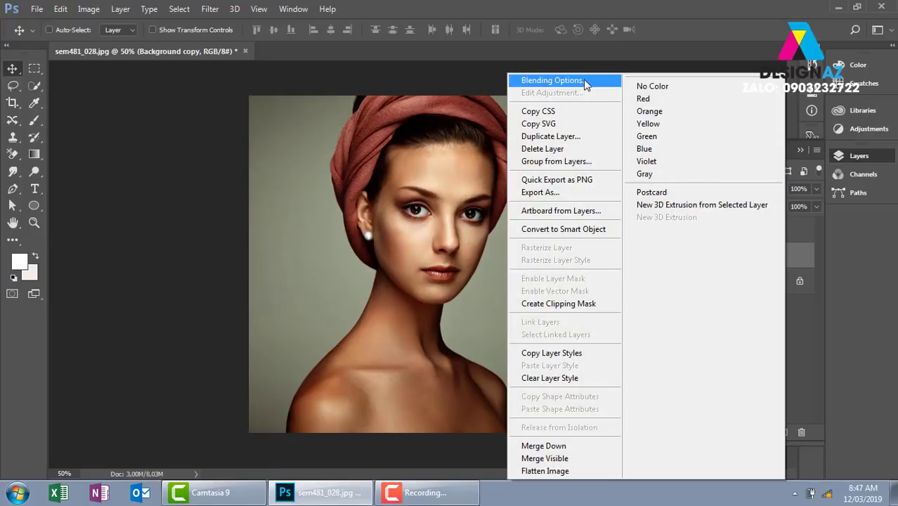
click(583, 80)
drag(554, 97, 728, 77)
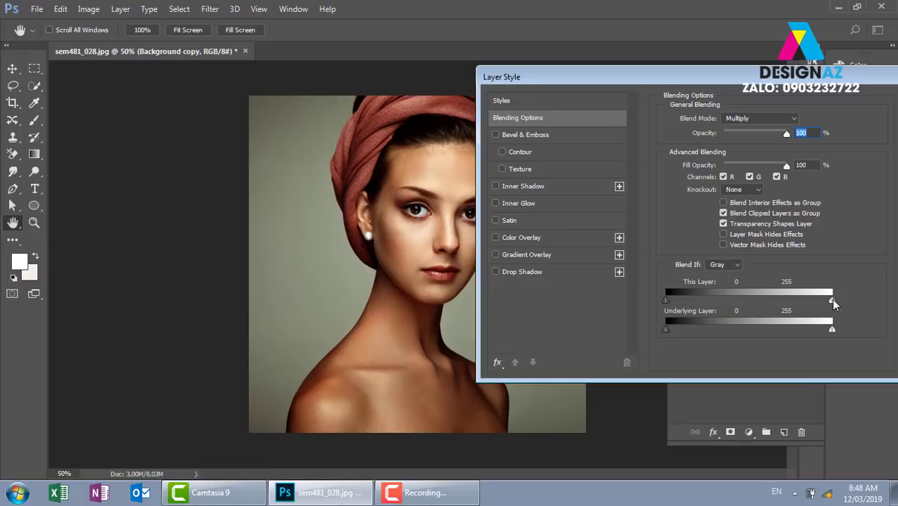
mouse_move(833, 299)
mouse_down()
mouse_move(806, 296)
mouse_move(824, 290)
mouse_move(807, 285)
mouse_up()
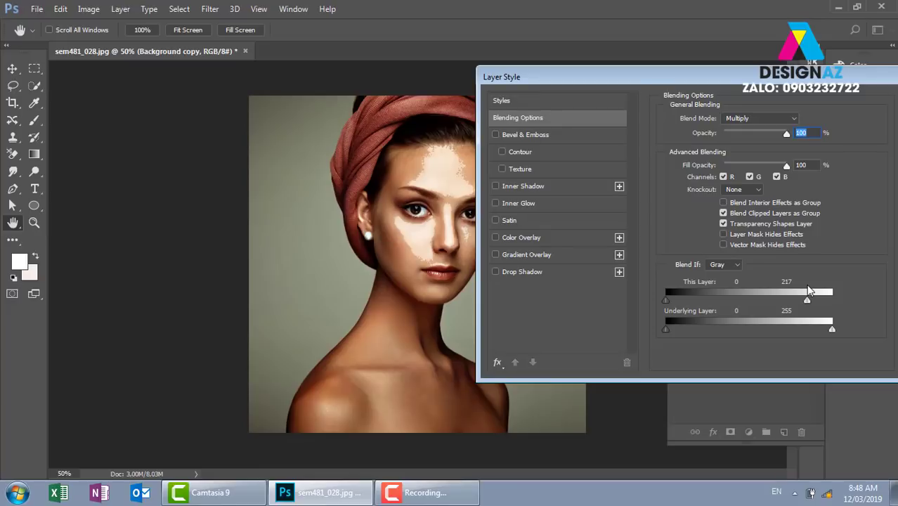
drag(809, 301, 835, 300)
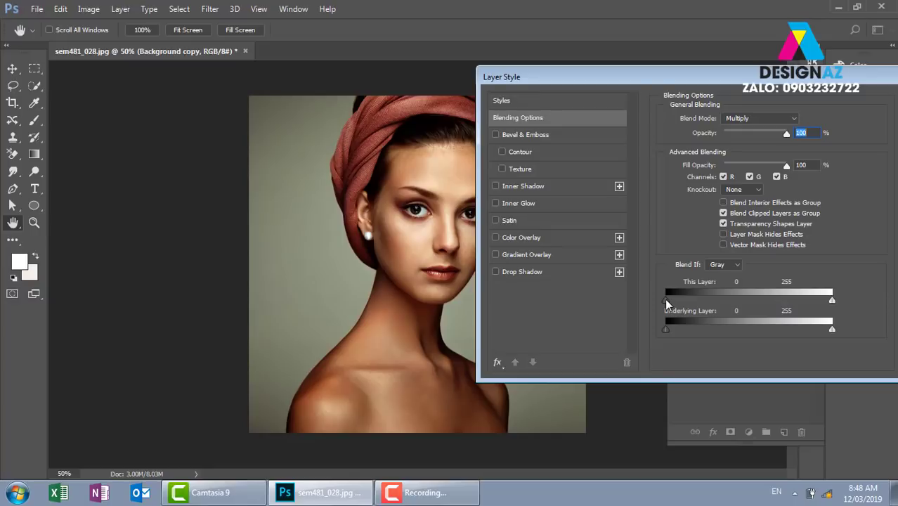
Step: Split the This Layer white Blend If slider so highlights fade between 139 and 255
drag(666, 300, 735, 296)
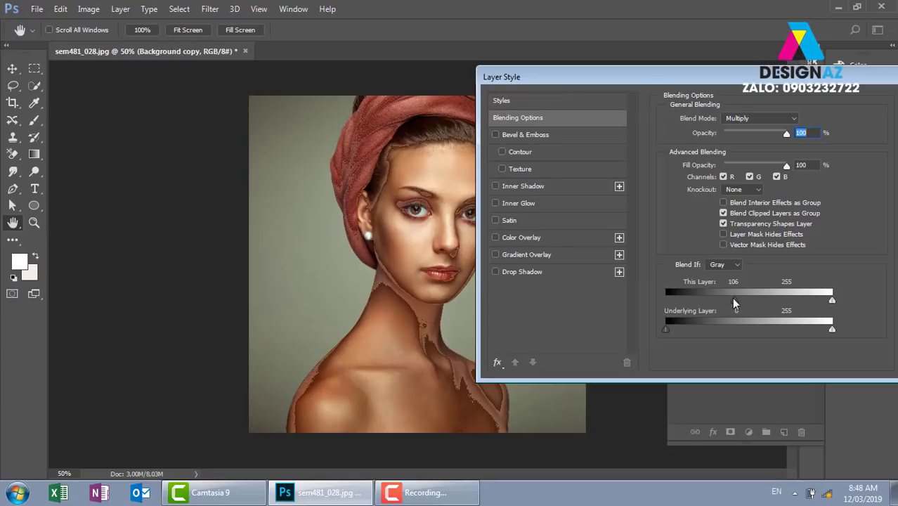
drag(734, 301, 661, 296)
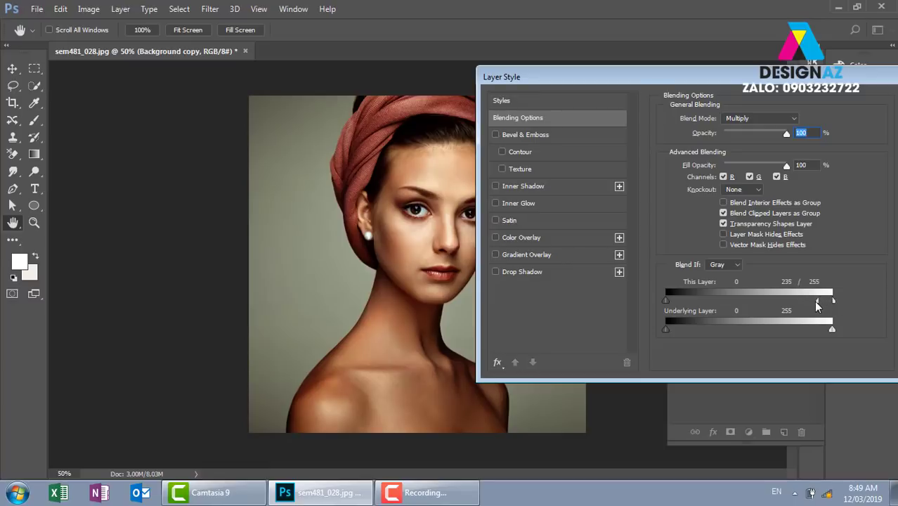
mouse_move(832, 300)
mouse_down()
mouse_move(752, 304)
mouse_move(805, 298)
mouse_move(756, 298)
mouse_move(785, 299)
mouse_up()
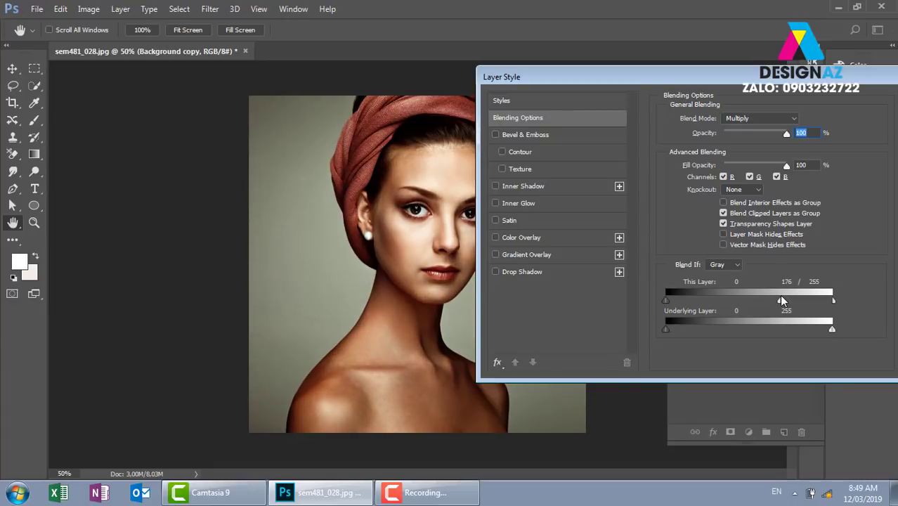
drag(782, 300, 755, 300)
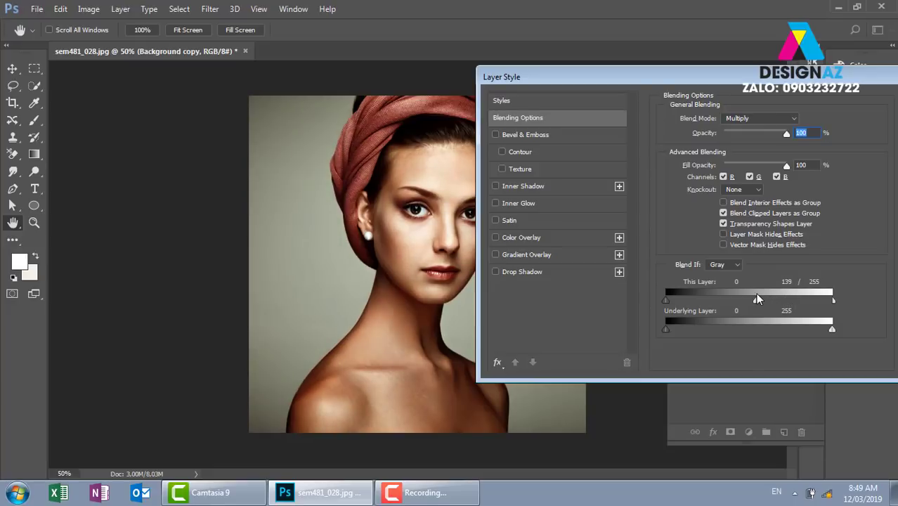
drag(799, 79, 683, 95)
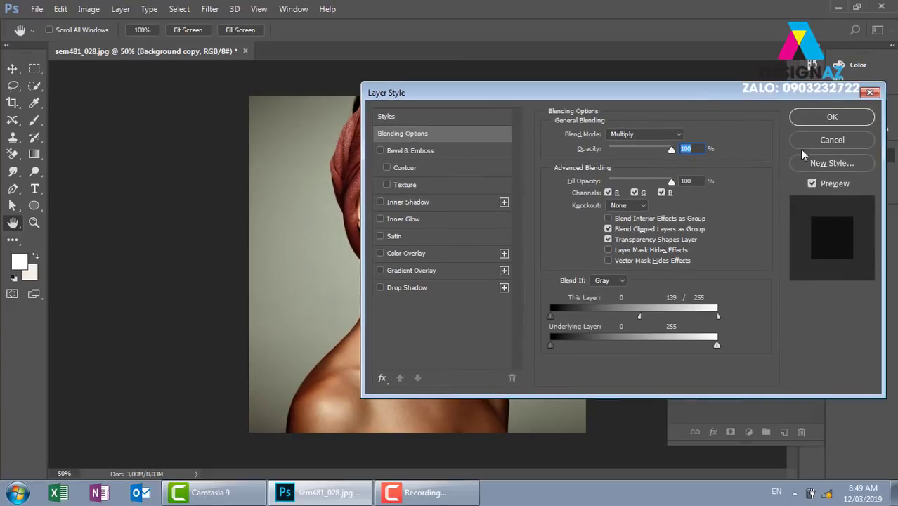
Step: Apply the Blend If settings and toggle Background copy's visibility to compare with the original
click(833, 118)
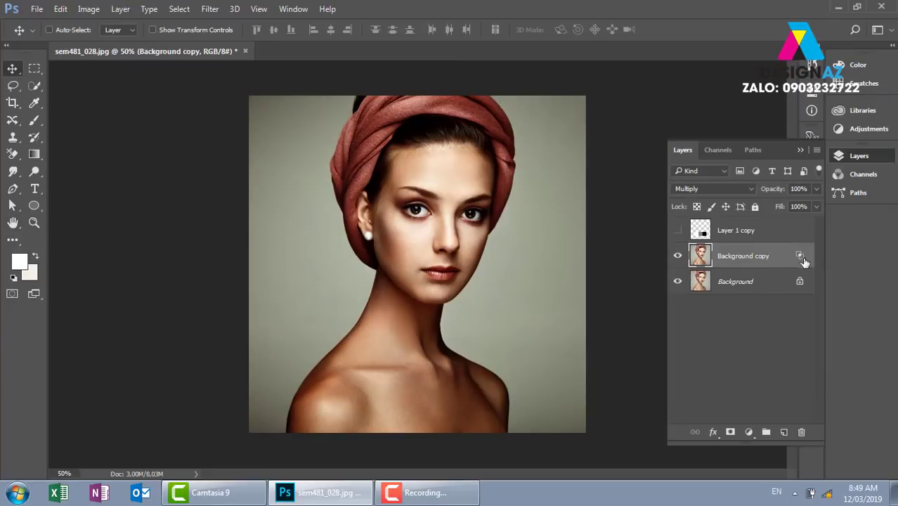
click(678, 258)
click(679, 257)
click(678, 258)
click(678, 258)
Step: Lower Background copy's Fill to 55% and toggle its visibility to compare
click(816, 207)
click(677, 259)
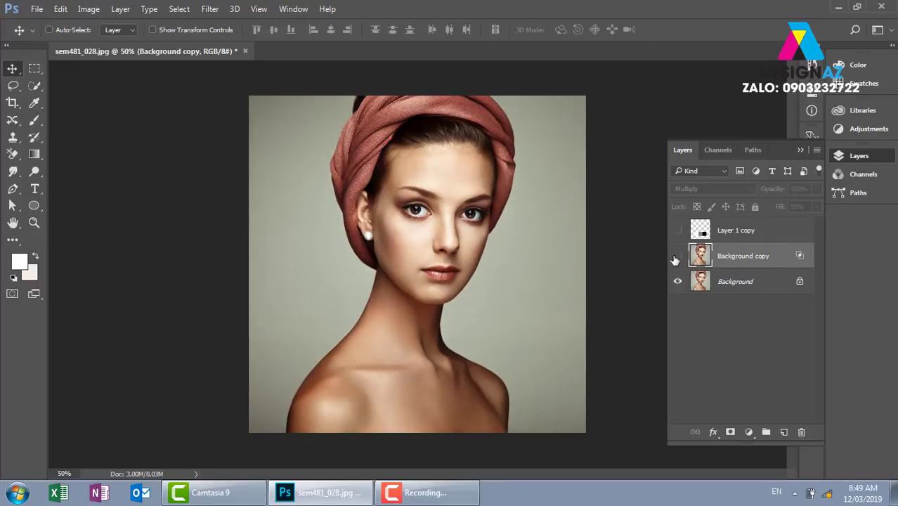
click(677, 259)
click(677, 259)
click(677, 259)
click(677, 259)
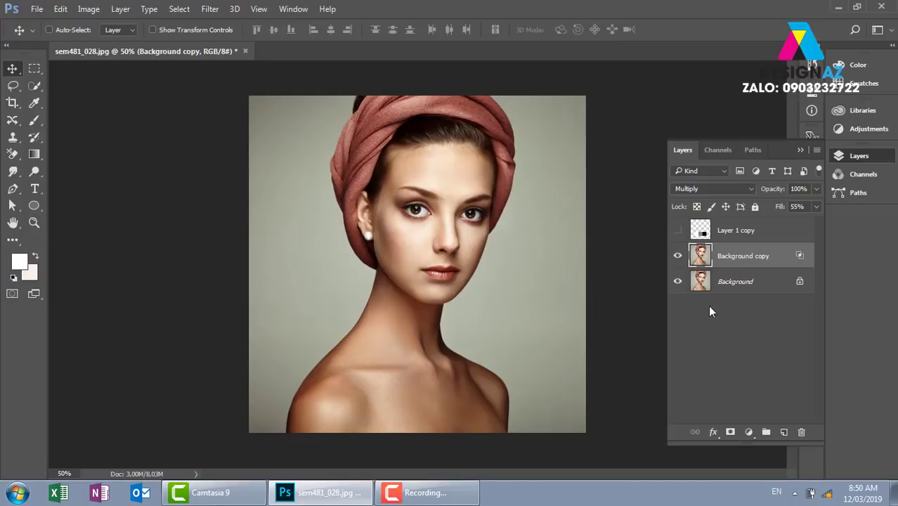
Step: Switch Background copy to Color Burn blending, deepening the portrait's colours at 55% fill
click(678, 230)
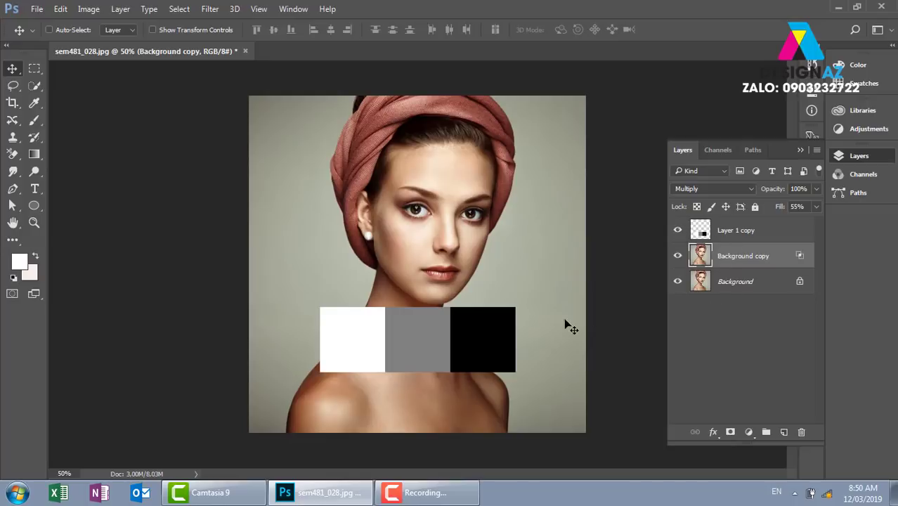
click(734, 191)
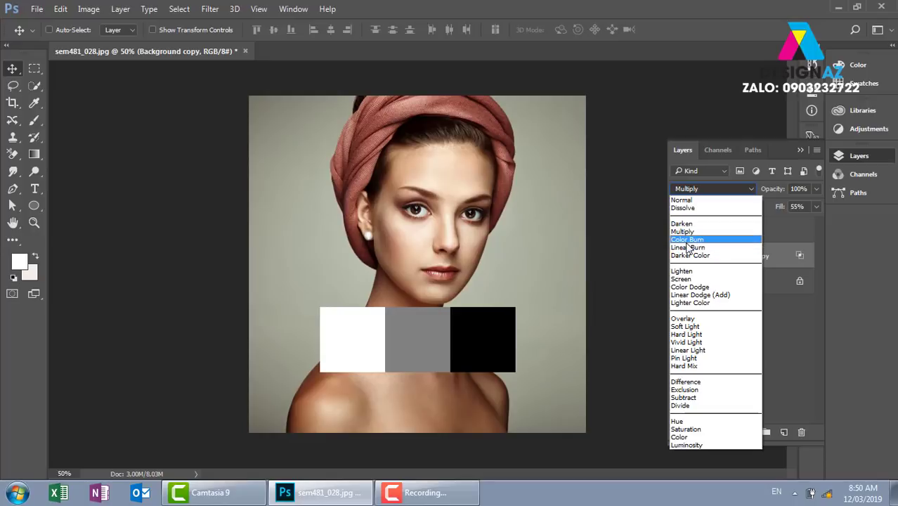
click(695, 240)
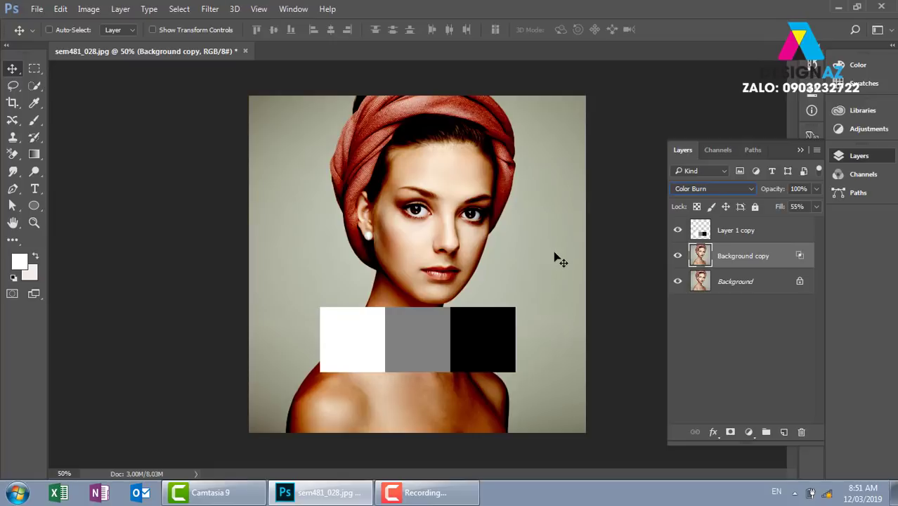
Step: Set Background copy to Lighten, then set the Layer 1 copy swatch layer to Lighten too
click(731, 191)
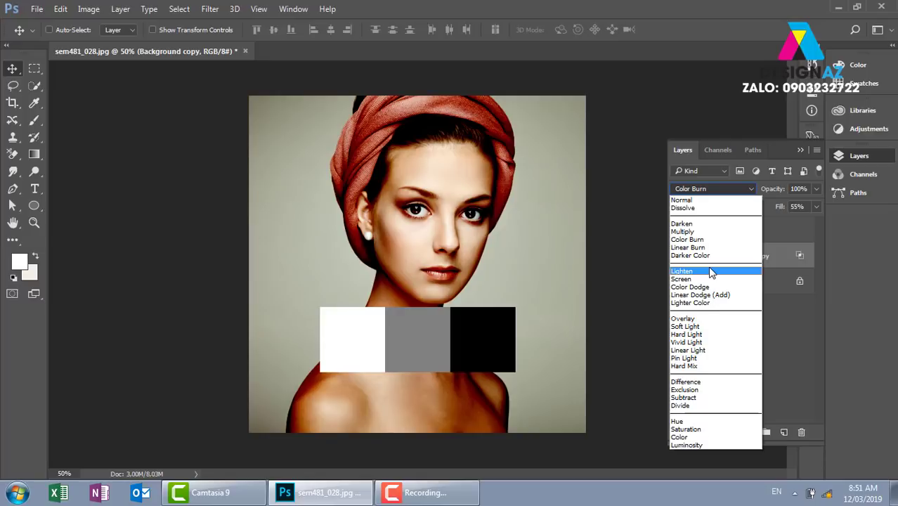
click(712, 272)
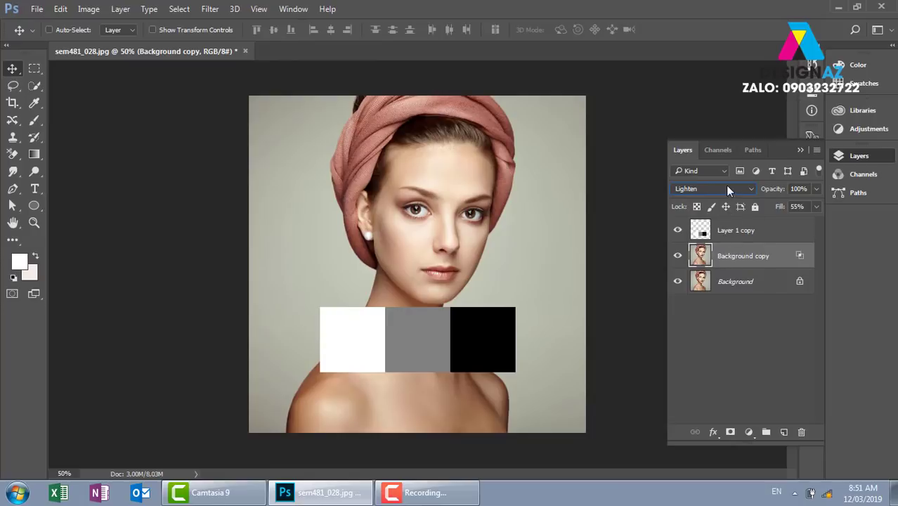
click(729, 189)
click(711, 205)
click(745, 230)
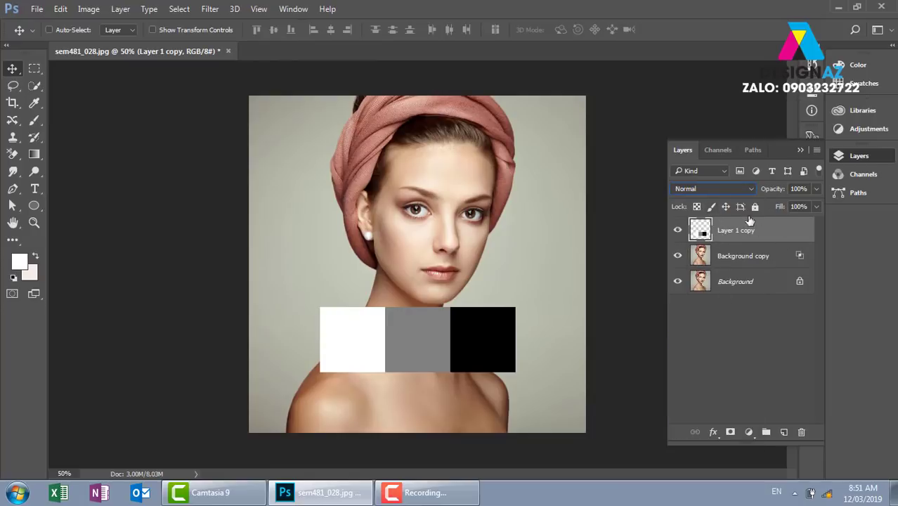
click(724, 189)
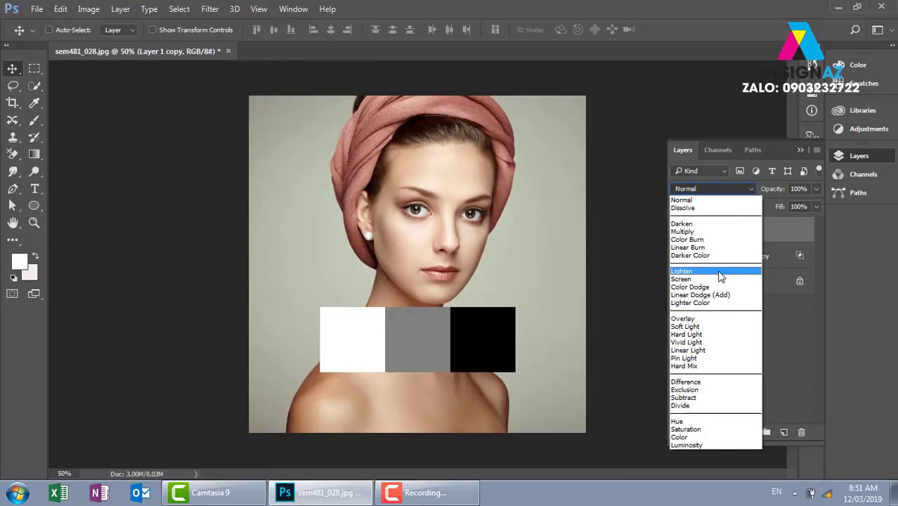
click(713, 270)
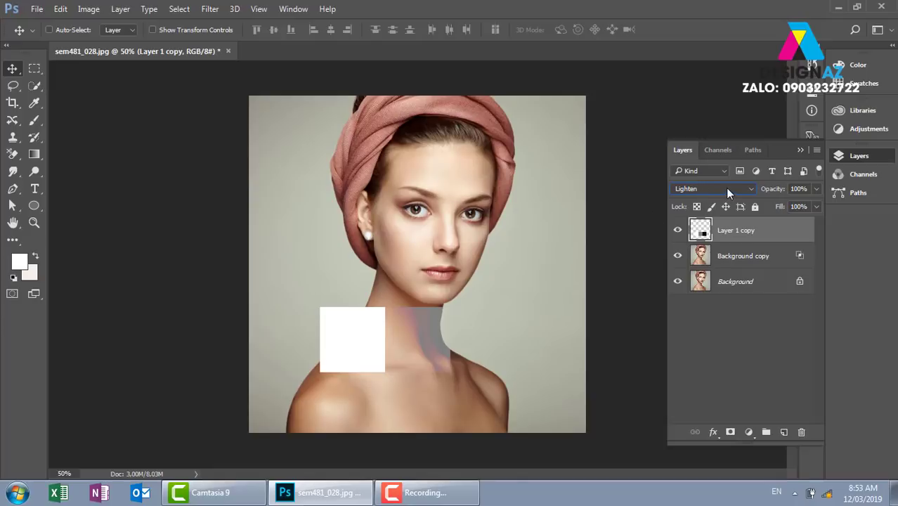
click(727, 189)
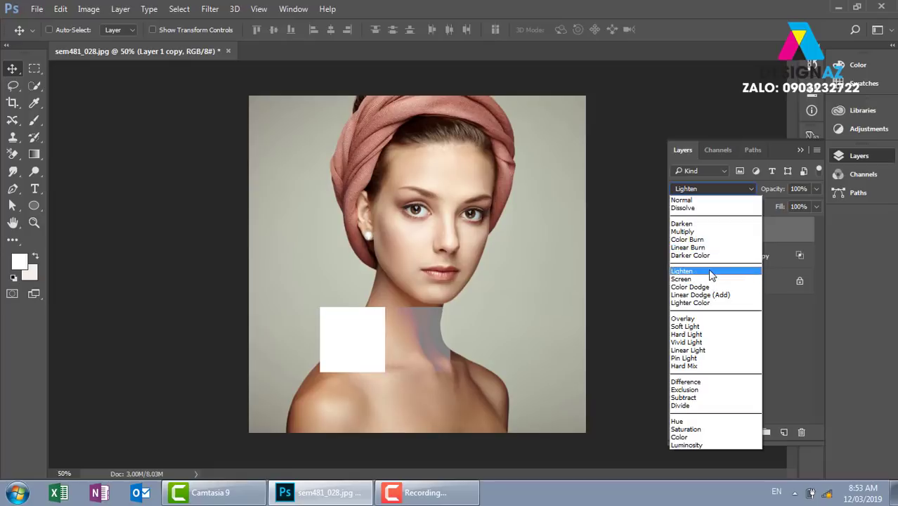
click(434, 330)
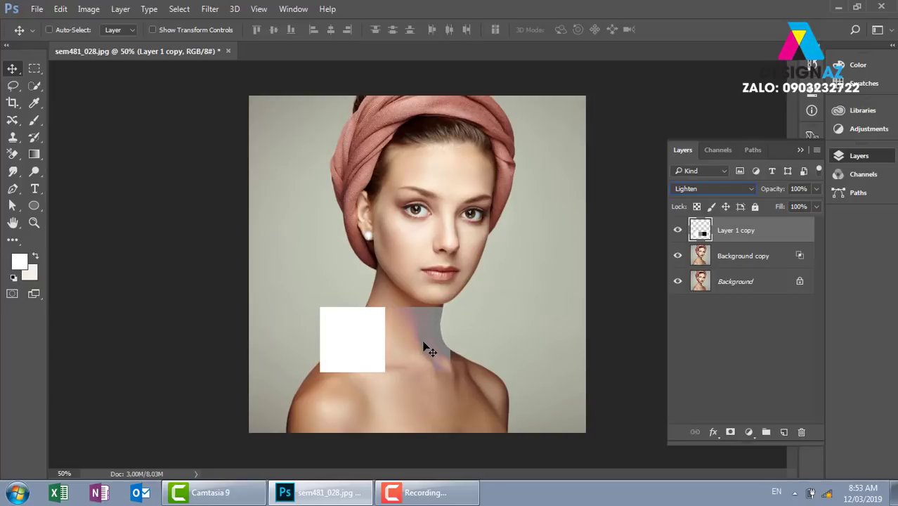
click(702, 188)
click(685, 199)
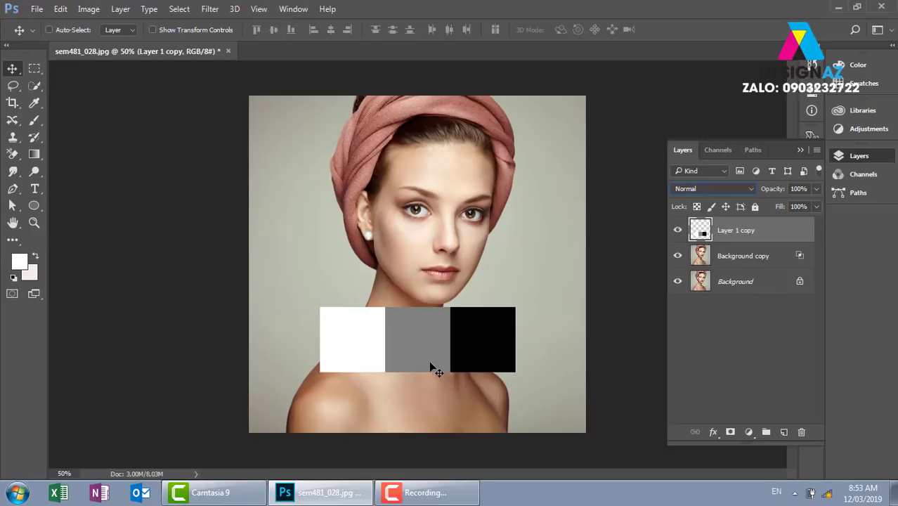
click(738, 189)
click(712, 273)
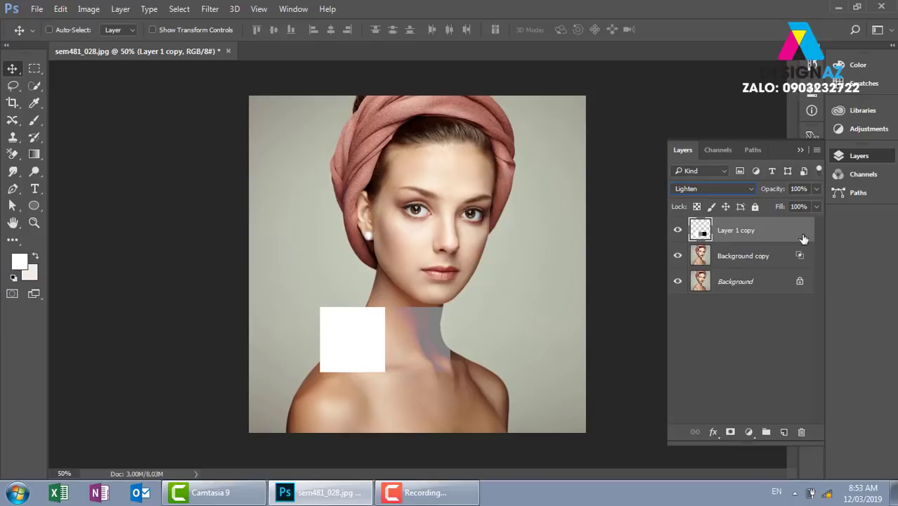
click(731, 188)
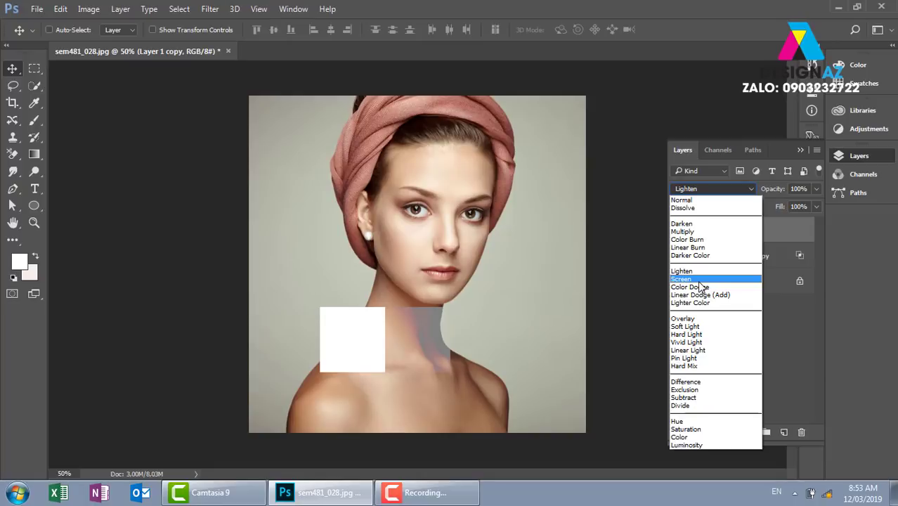
Step: Try Multiply and then Lighten as Background copy's blend mode
click(623, 319)
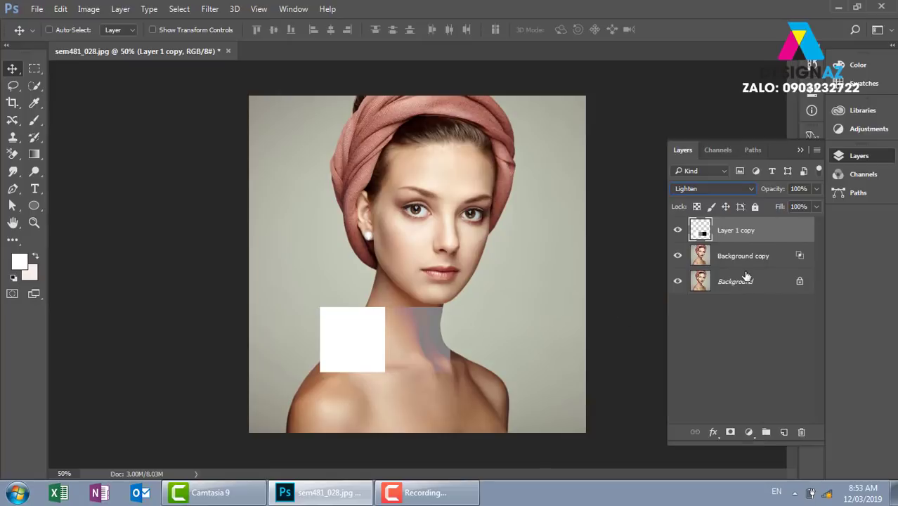
click(745, 257)
click(727, 190)
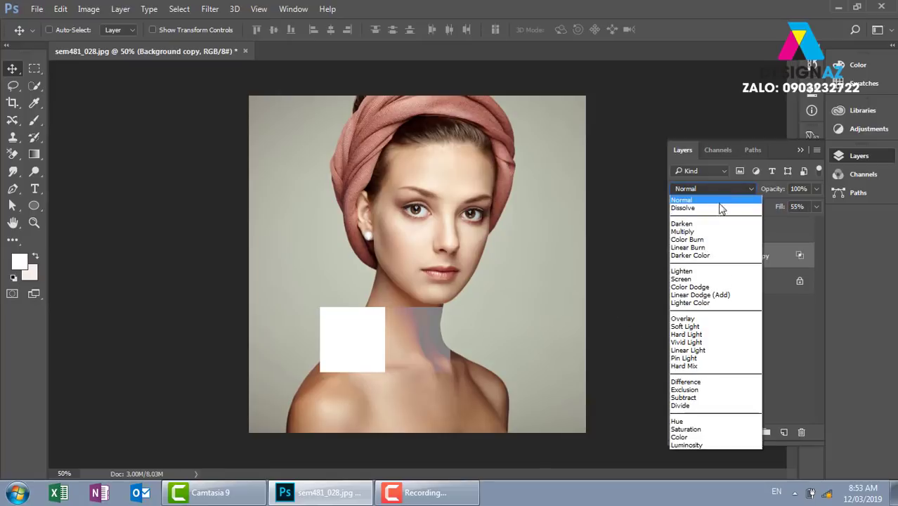
click(714, 227)
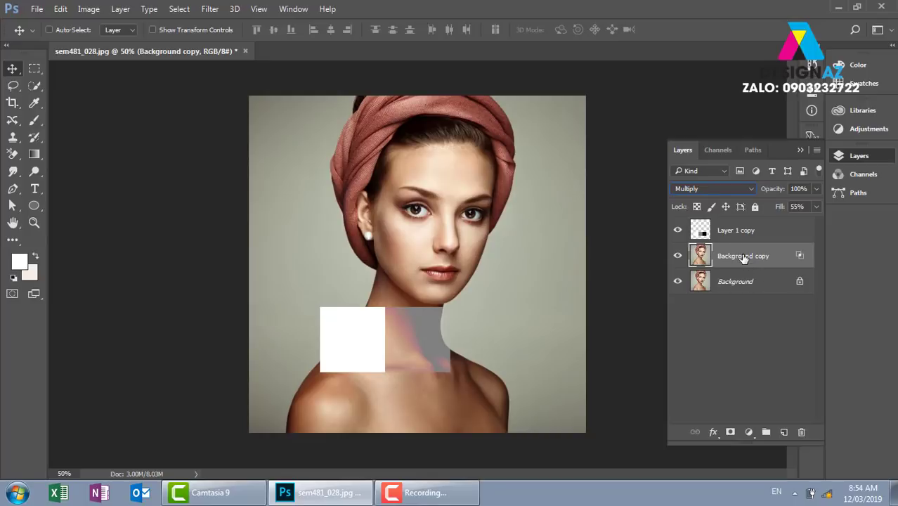
click(736, 188)
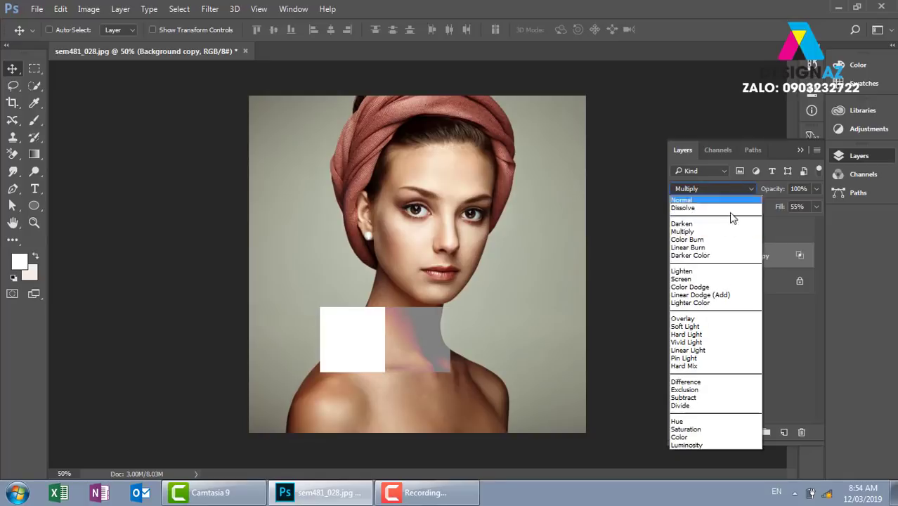
click(710, 276)
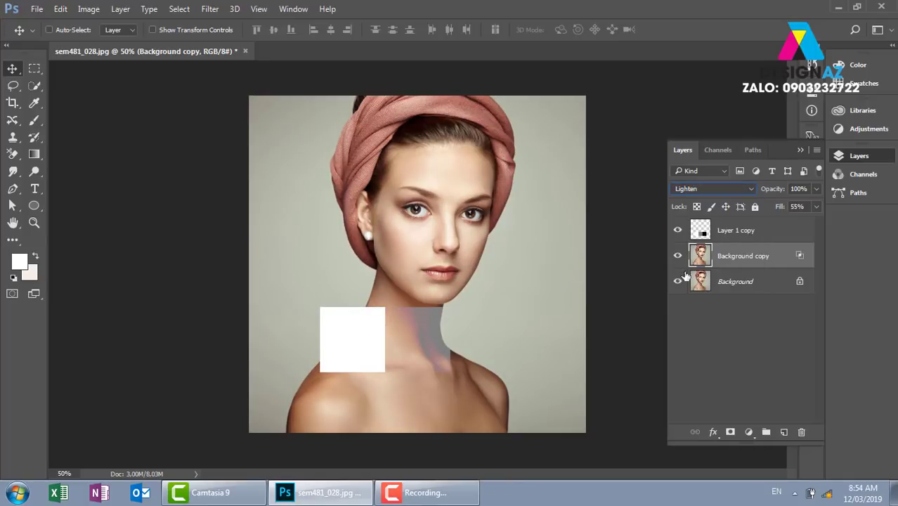
Step: Hide the Layer 1 copy swatch layer and set Background copy to Screen
click(677, 230)
click(678, 257)
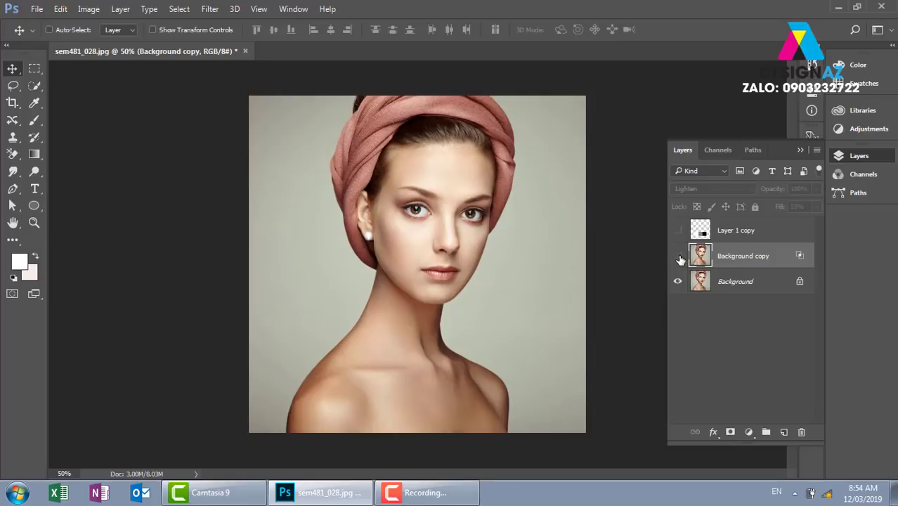
click(678, 256)
click(738, 190)
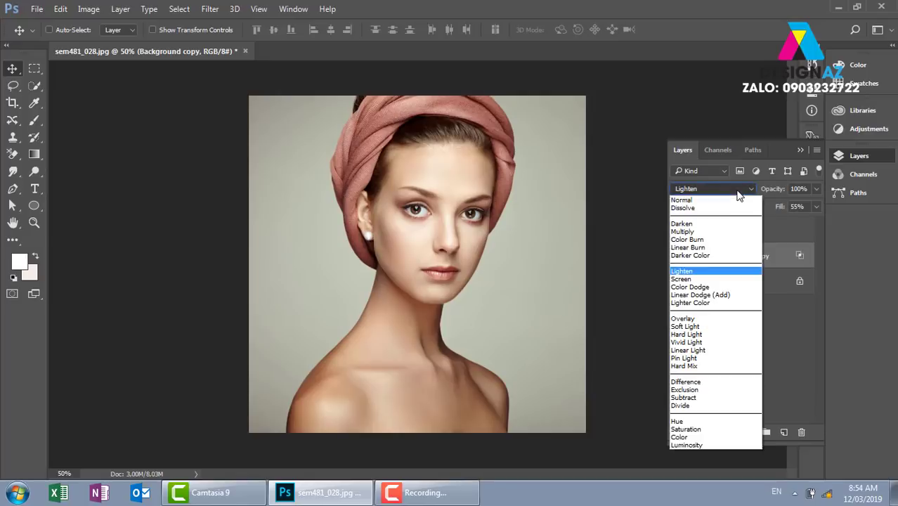
click(695, 279)
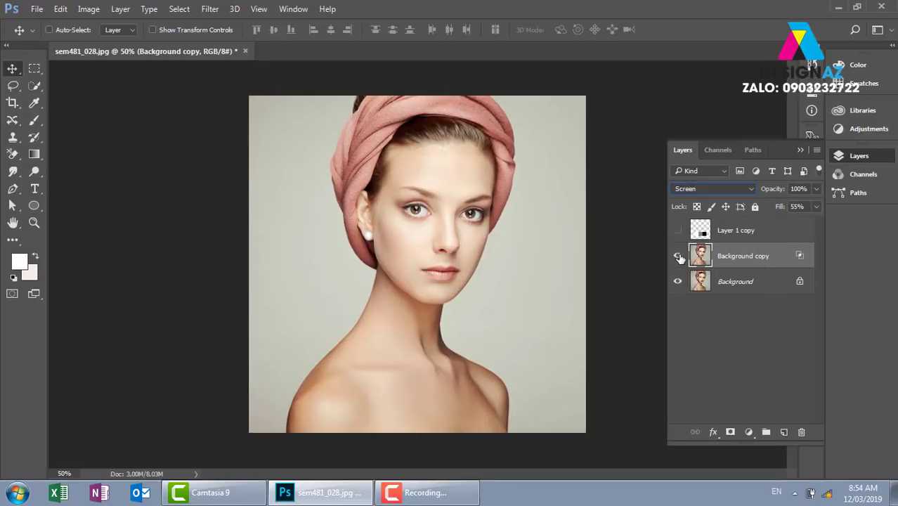
Step: Toggle Background copy's visibility repeatedly to compare the Screen brightening before and after
click(678, 257)
click(679, 257)
click(678, 256)
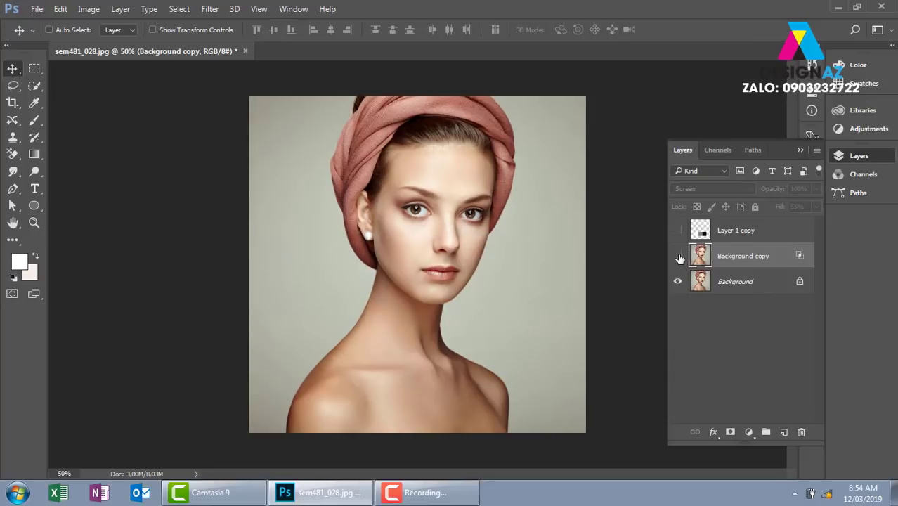
click(678, 257)
click(679, 257)
click(679, 257)
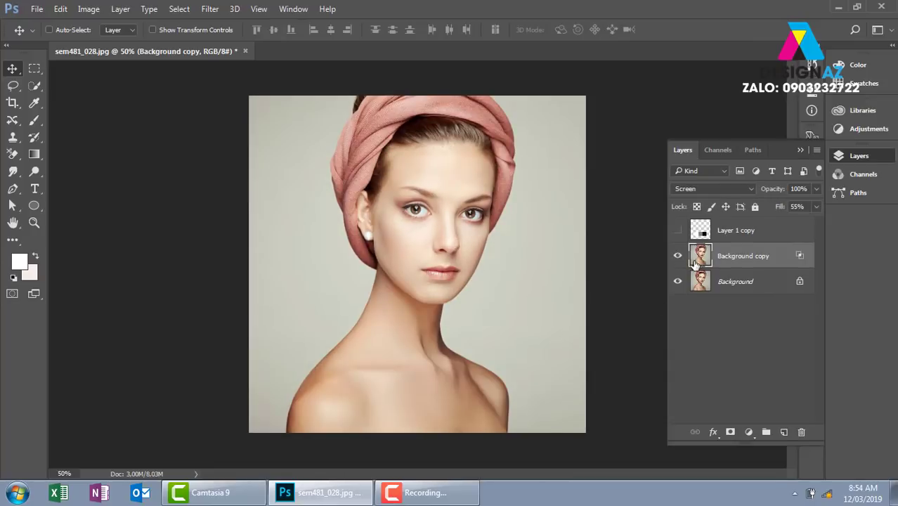
click(679, 258)
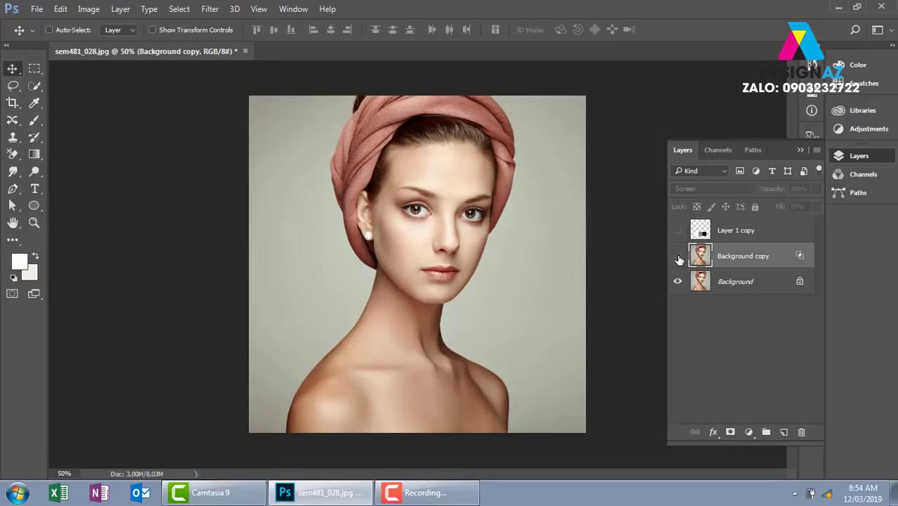
click(679, 257)
click(679, 257)
click(679, 257)
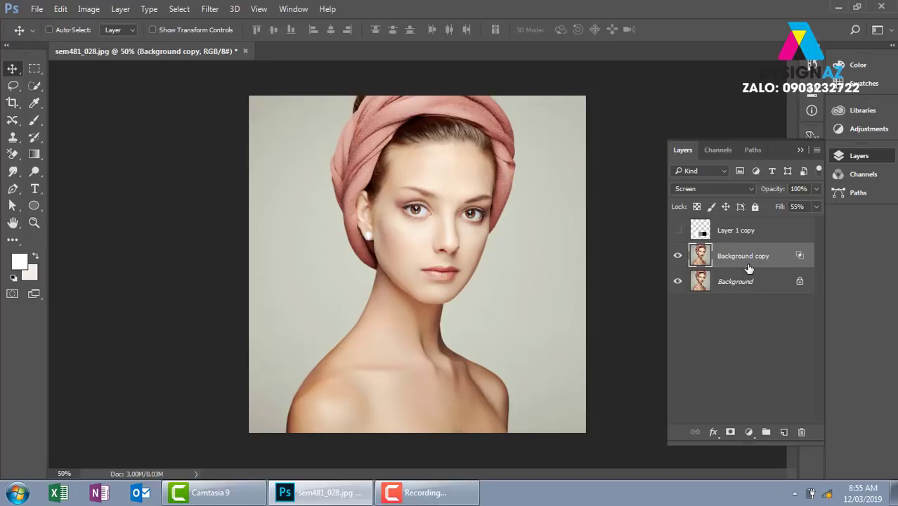
right_click(750, 268)
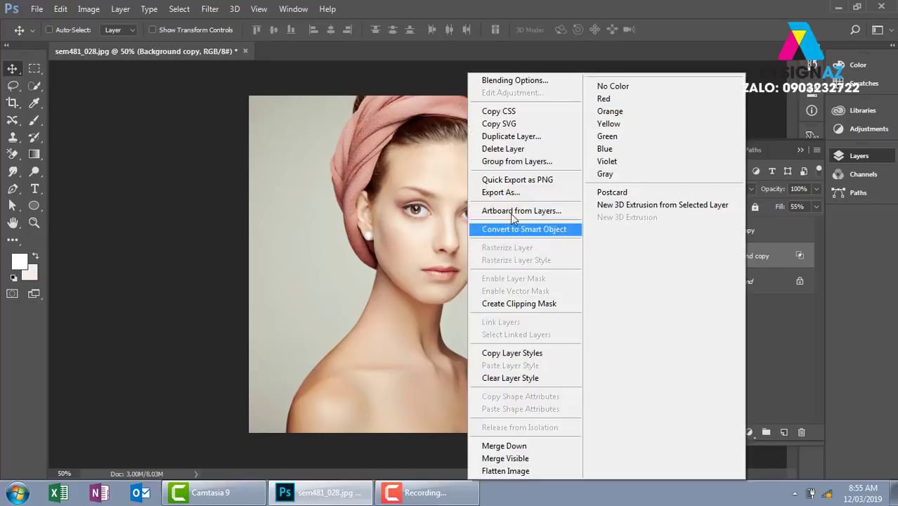
click(395, 242)
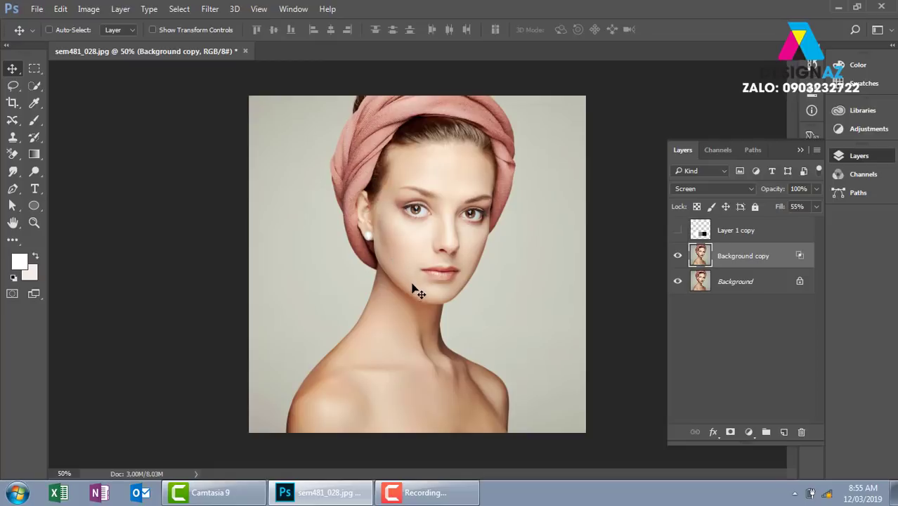
click(677, 256)
click(677, 256)
right_click(789, 261)
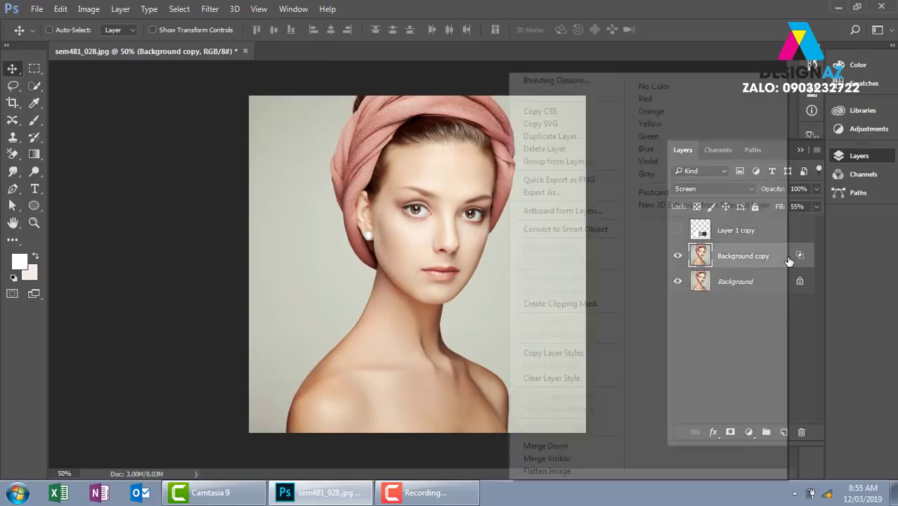
click(568, 82)
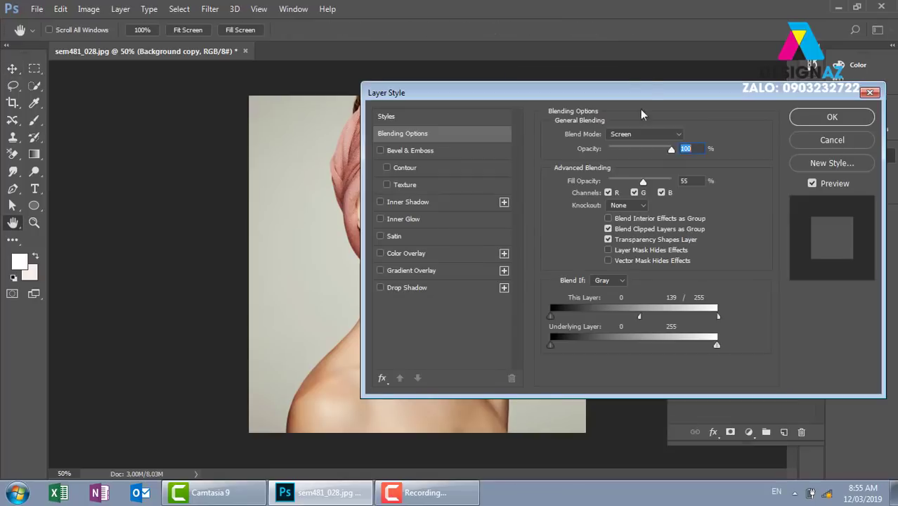
drag(591, 92, 749, 100)
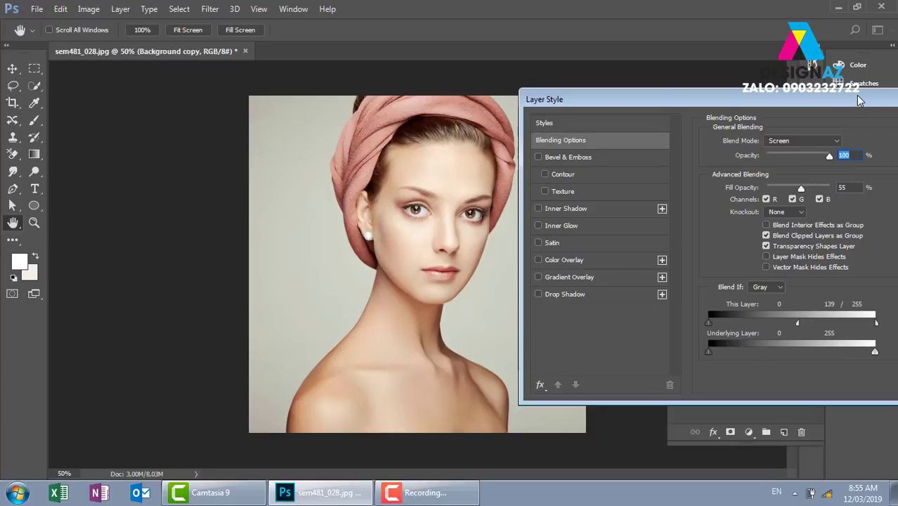
drag(859, 101, 598, 106)
click(762, 116)
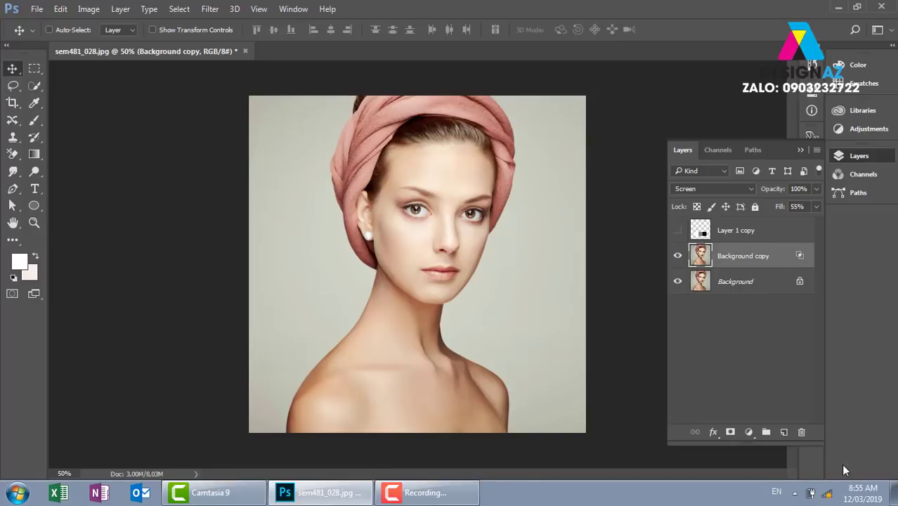
Step: Delete the old Background copy, duplicate the background afresh with Ctrl+J, and blend it with Screen
click(801, 432)
click(428, 189)
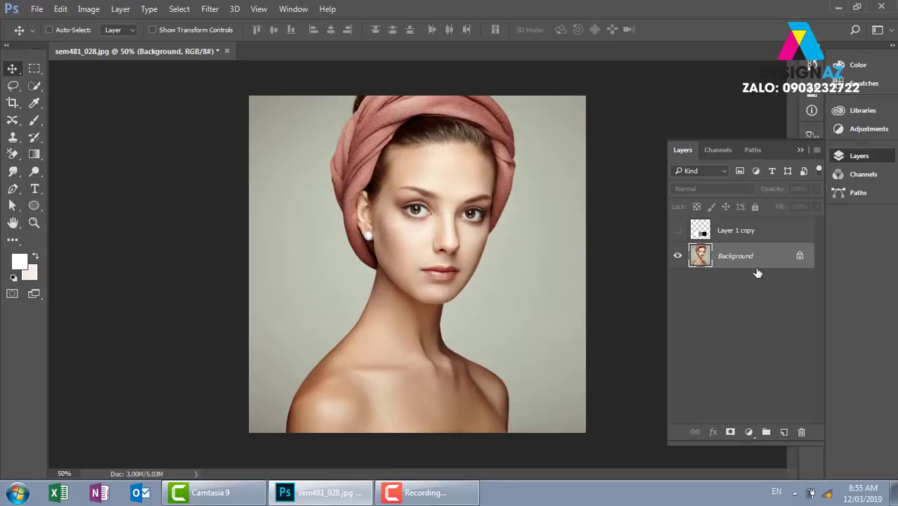
key(ctrl+j)
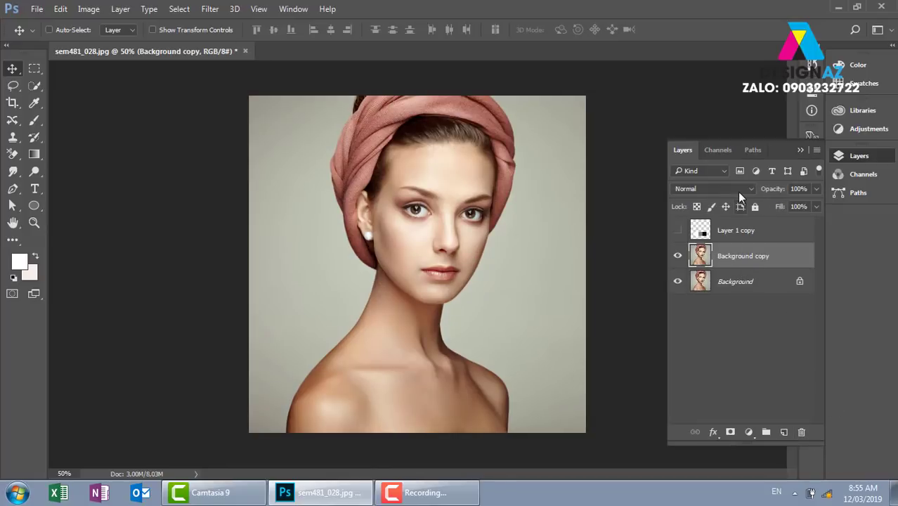
click(739, 190)
click(739, 279)
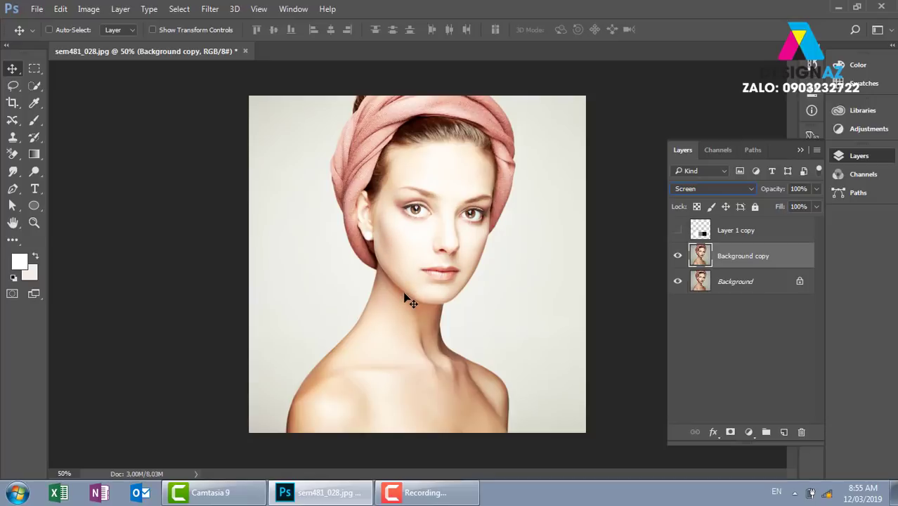
Step: In Background copy's Blending Options, drag the This Layer Blend If black slider, then return it to 0
right_click(750, 256)
click(541, 82)
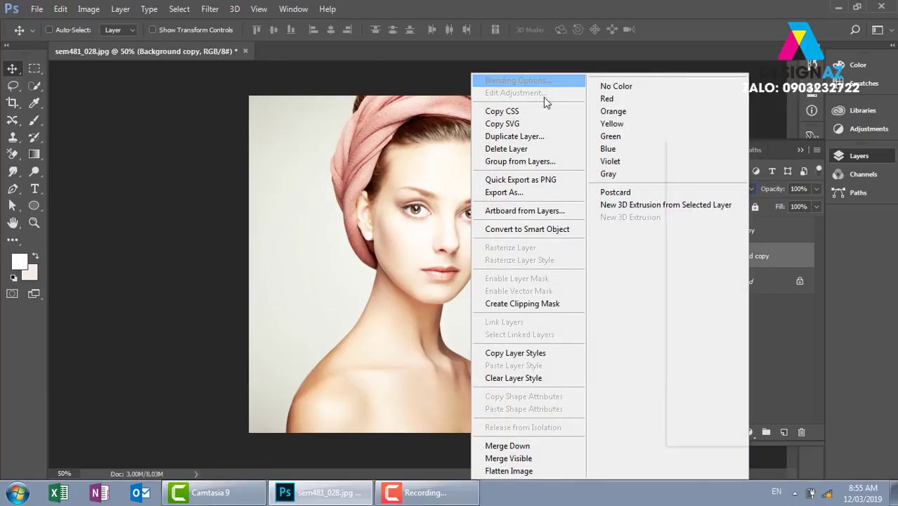
drag(548, 112, 783, 100)
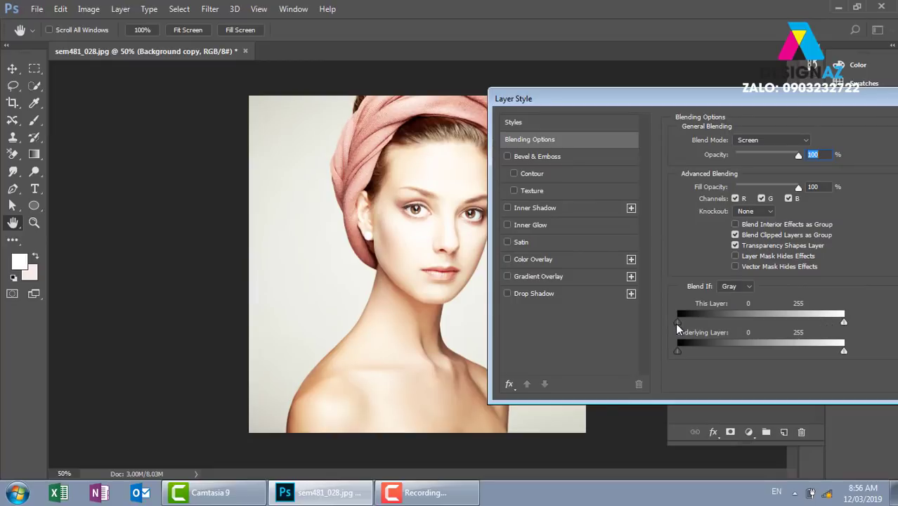
drag(677, 323, 779, 322)
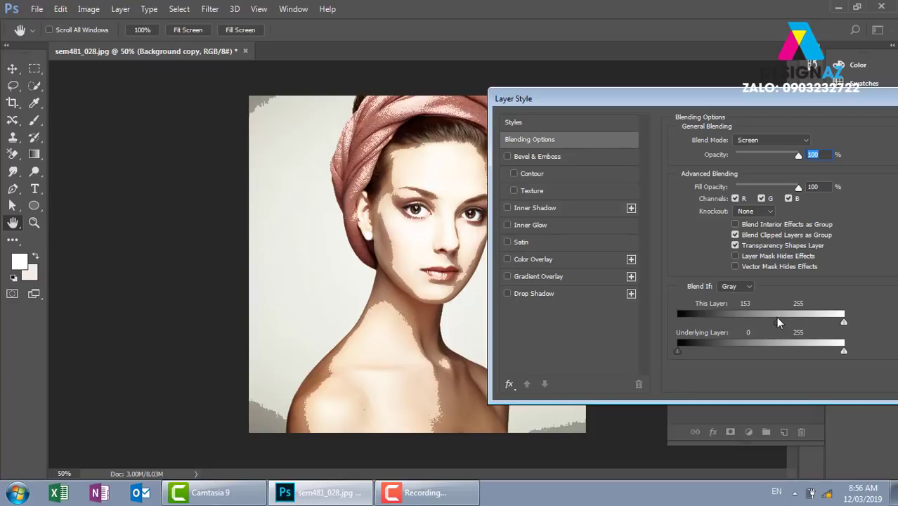
drag(778, 322, 668, 329)
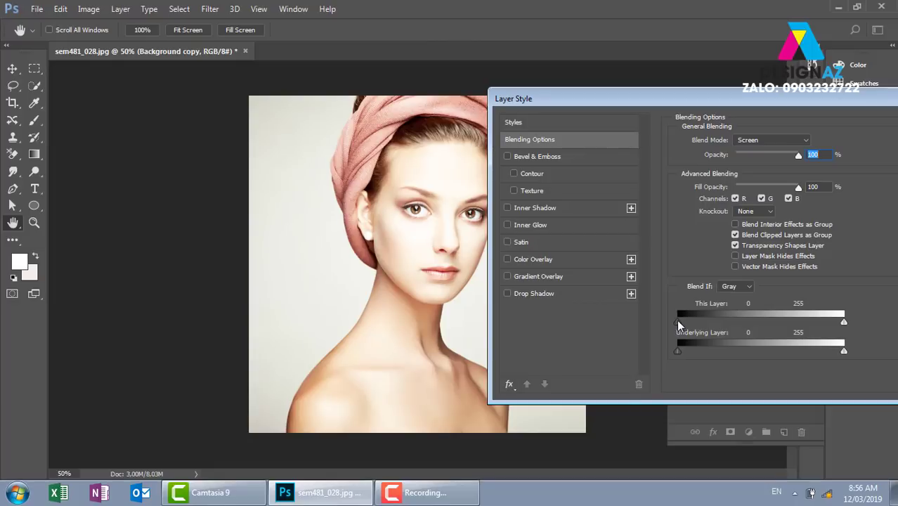
mouse_move(678, 323)
mouse_down()
mouse_move(659, 323)
mouse_move(785, 324)
mouse_up()
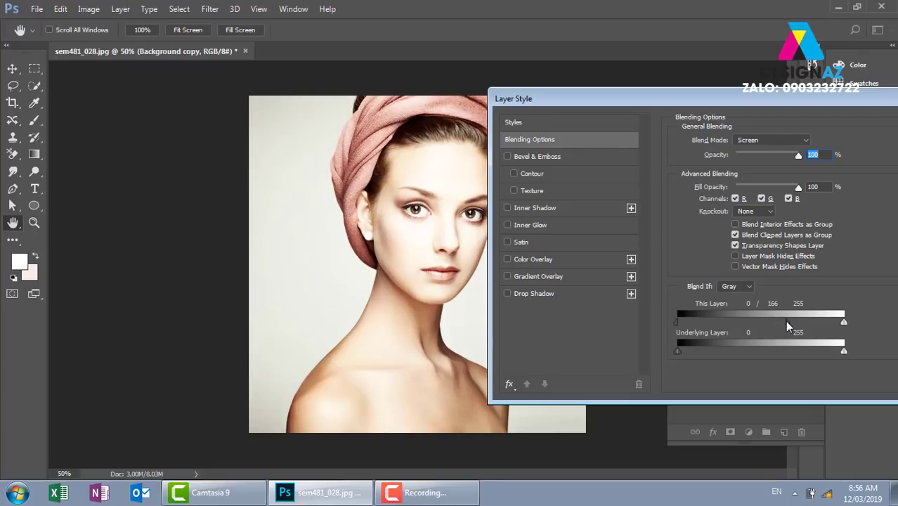
drag(843, 105, 760, 111)
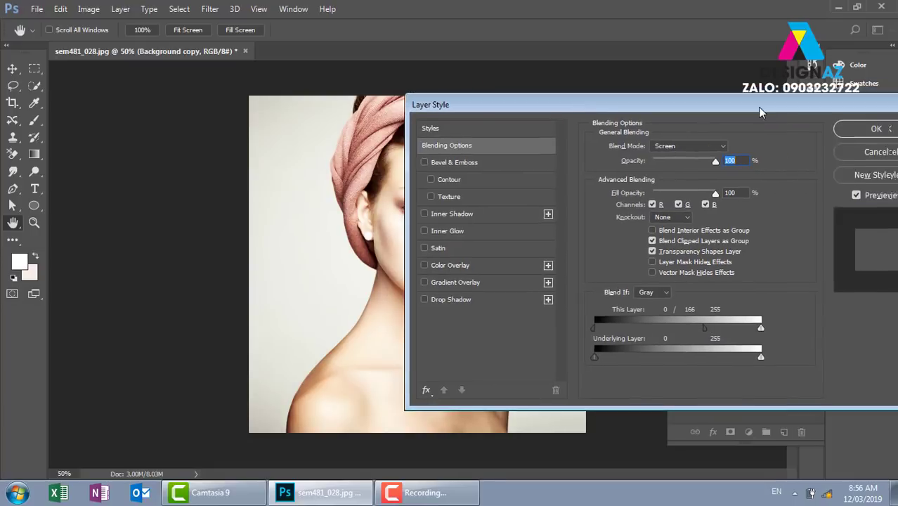
Step: Apply the Layer Style settings and toggle Background copy's visibility to compare
click(863, 129)
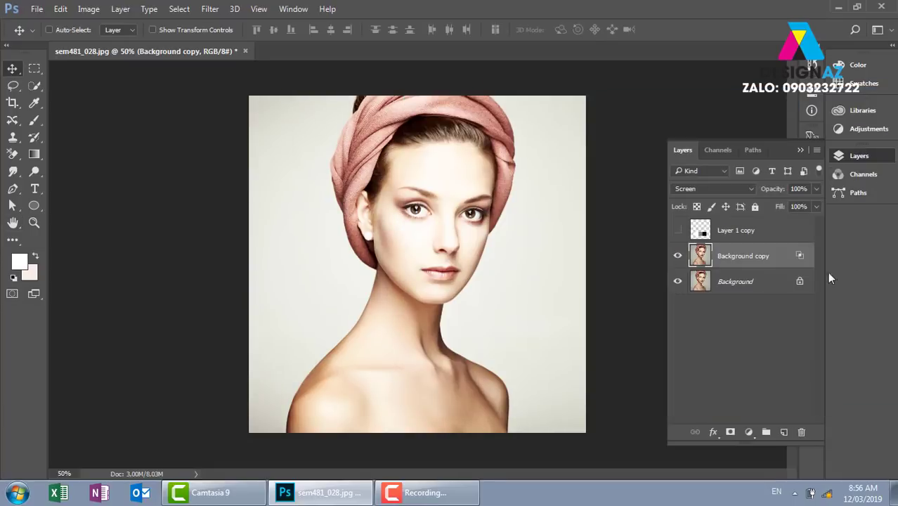
click(678, 256)
click(678, 256)
Step: Lower Background copy's Fill to 30%, toggling its visibility to compare the softer brightening
click(817, 208)
drag(795, 222, 794, 221)
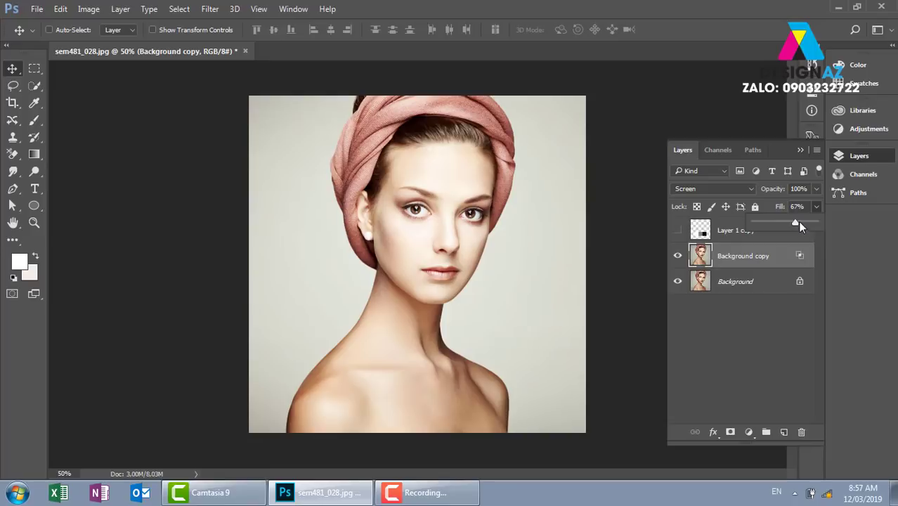
click(678, 257)
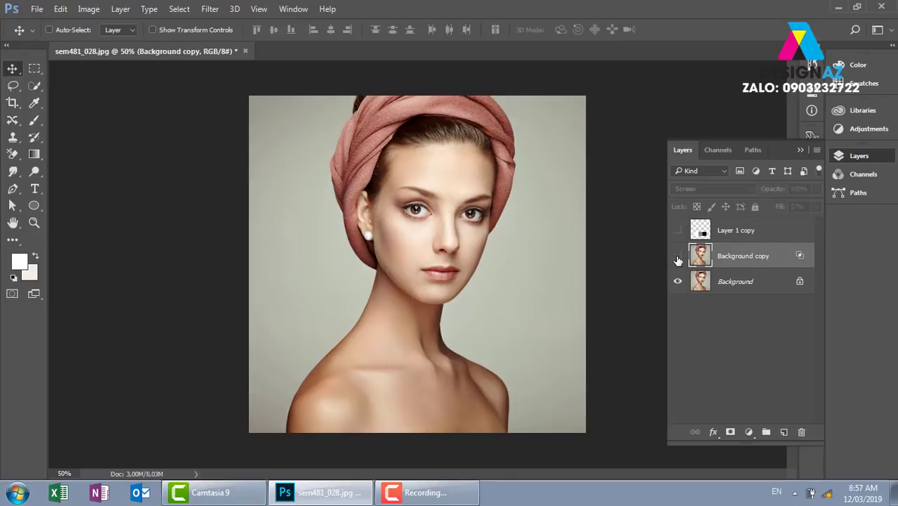
click(678, 258)
click(677, 259)
click(678, 258)
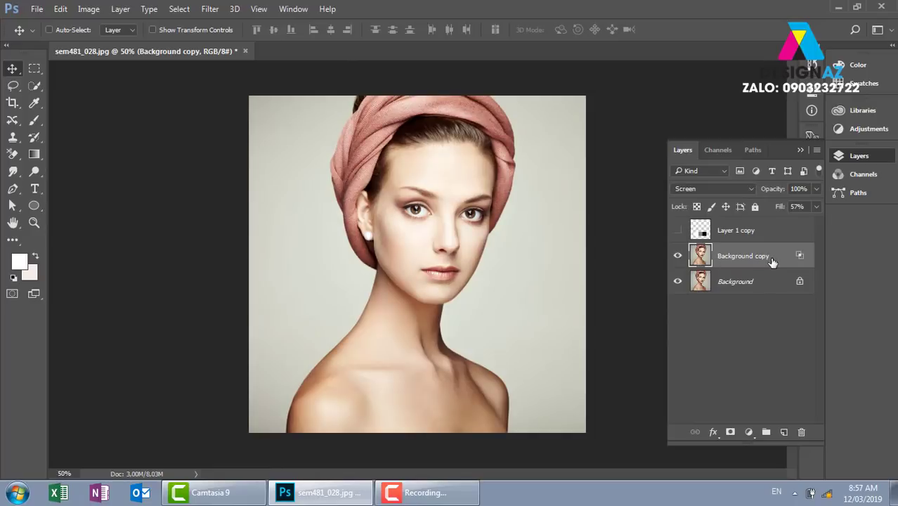
click(816, 207)
drag(775, 225, 771, 224)
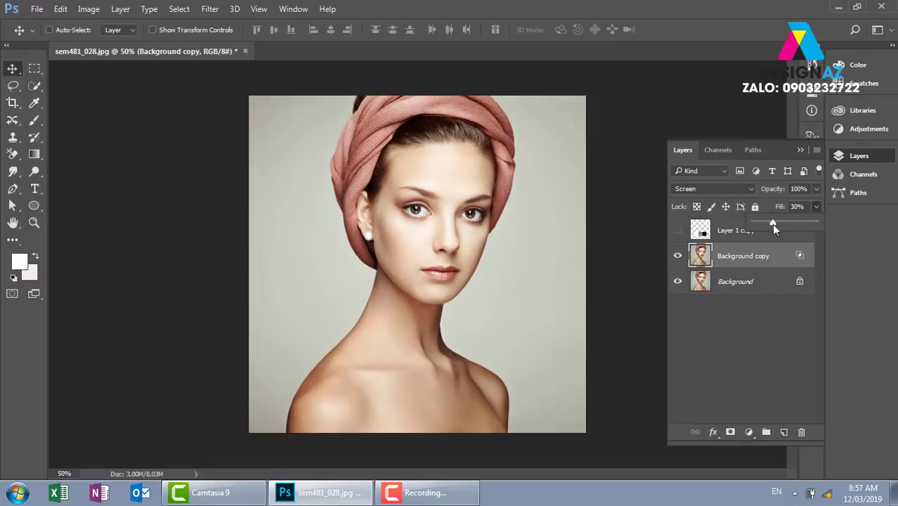
click(678, 257)
click(678, 256)
key(ctrl)
key(ctrl)
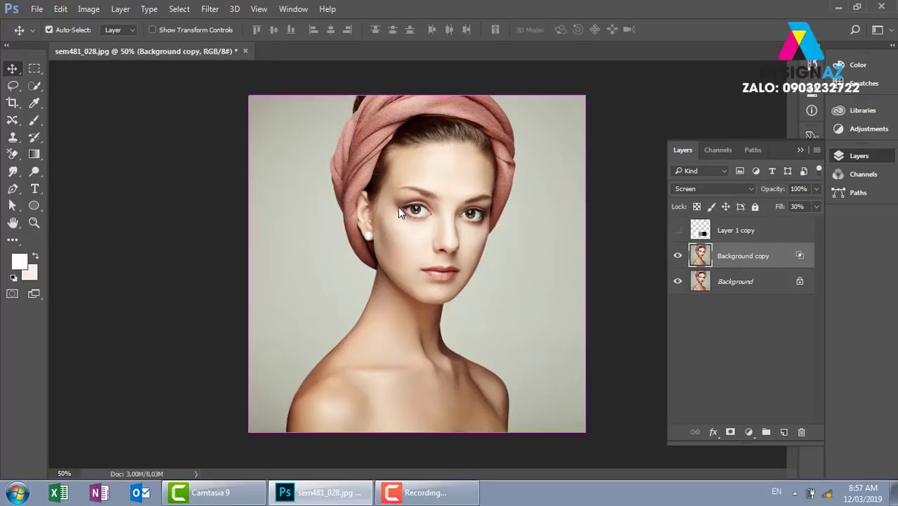
Step: Open cuu-sang-anh-bang-vai-thao-tac-don-gian-trong-photoshop.jpg from E:\dayphotoshop\Chỉnh ảnh thiếu sáng
key(ctrl+o)
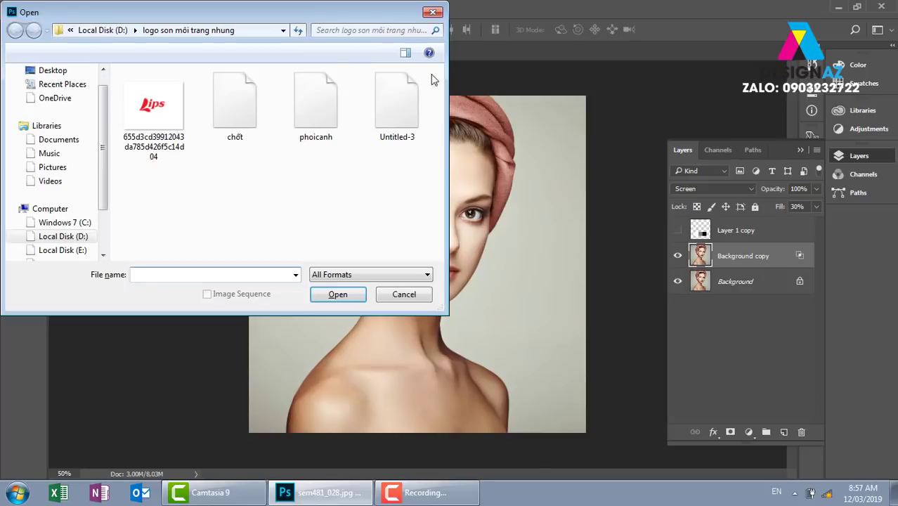
click(78, 237)
click(61, 250)
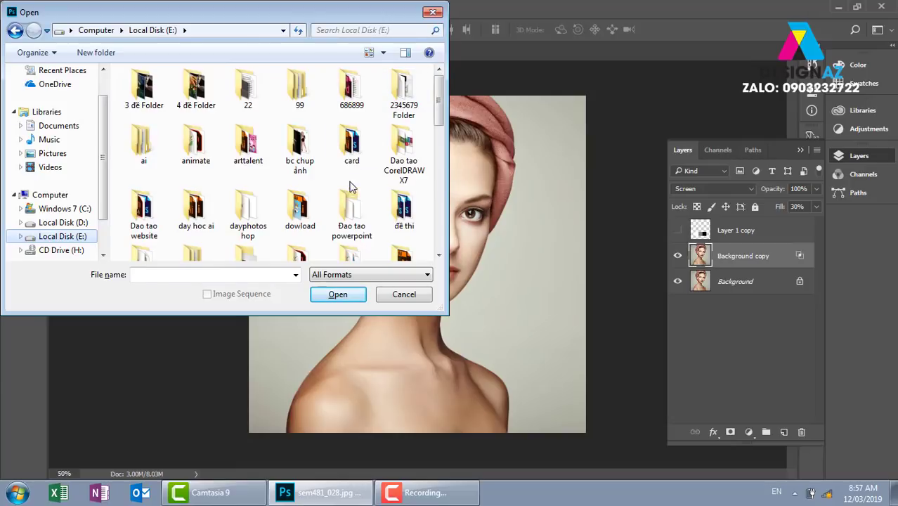
double_click(236, 205)
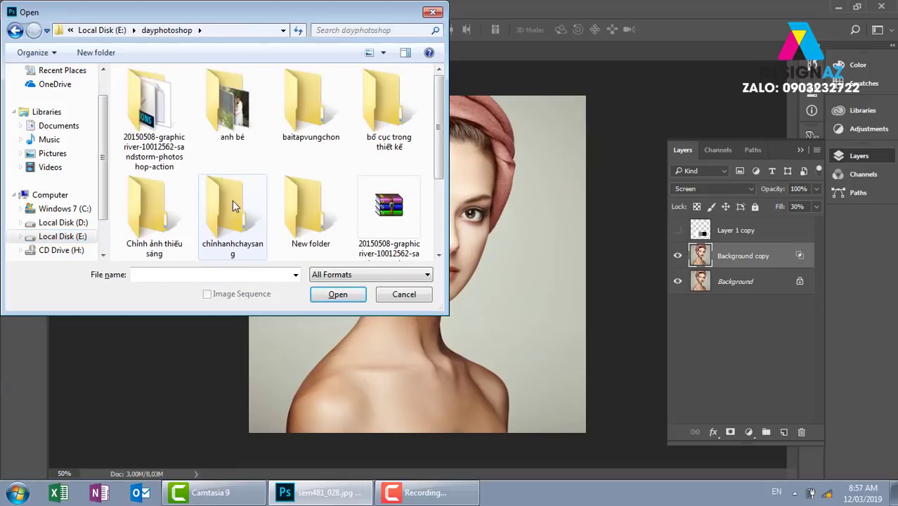
double_click(165, 218)
click(160, 98)
click(331, 295)
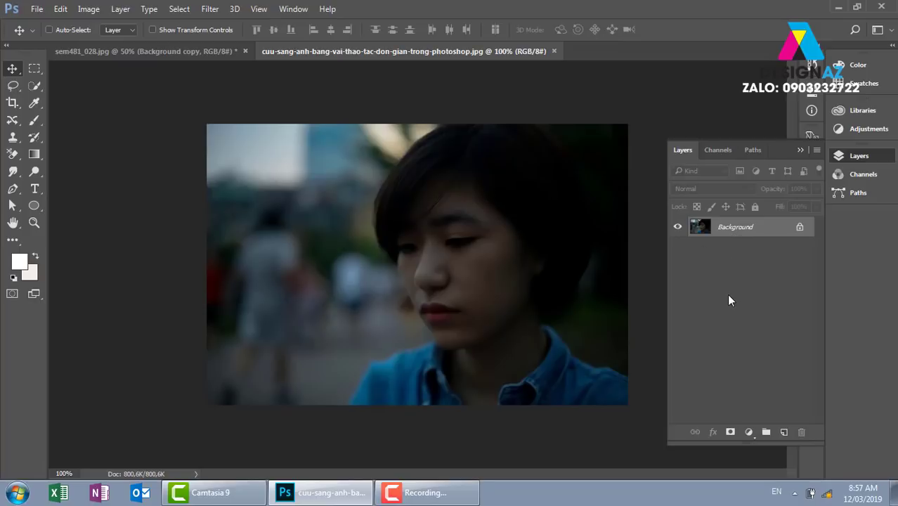
Step: Duplicate the photo, set Layer 1 to Screen, then duplicate that layer twice more
key(ctrl+j)
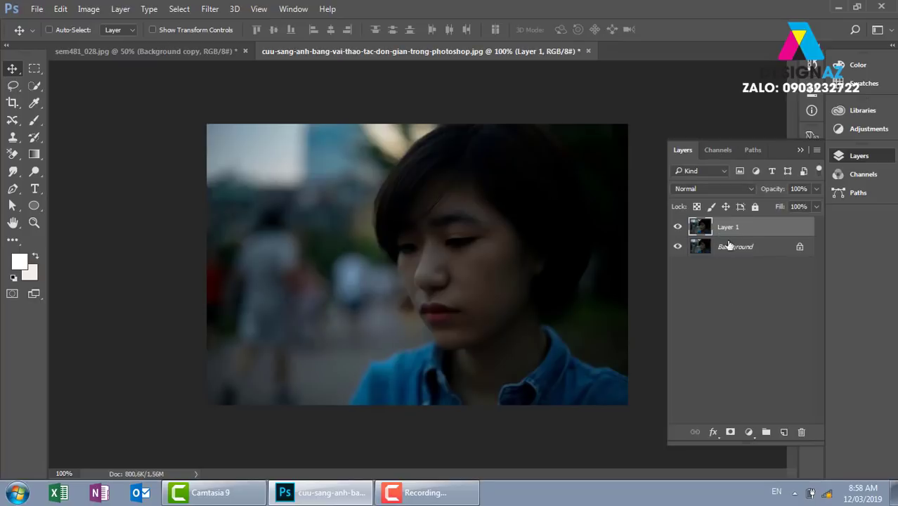
click(732, 188)
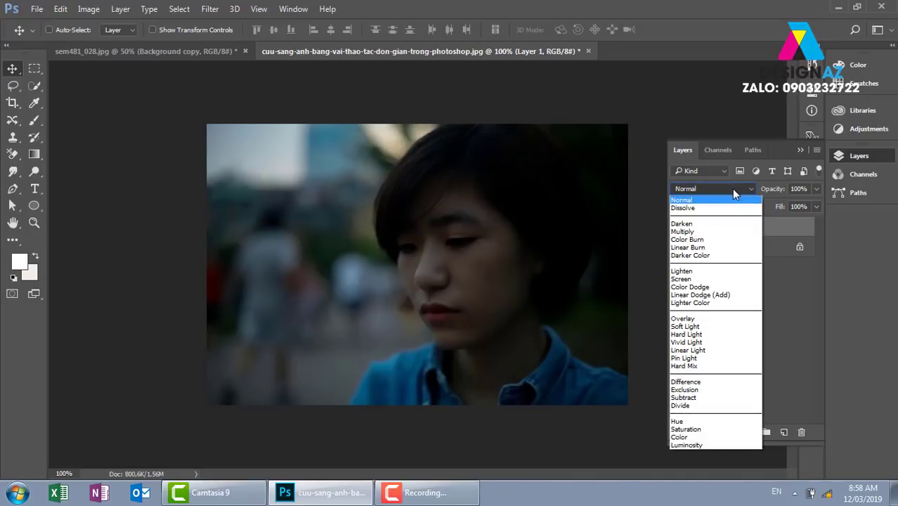
click(710, 280)
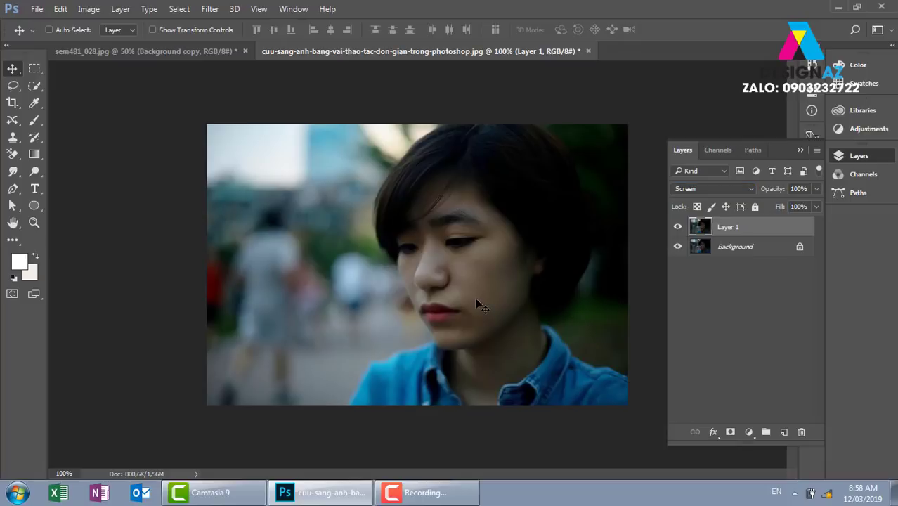
key(ctrl+j)
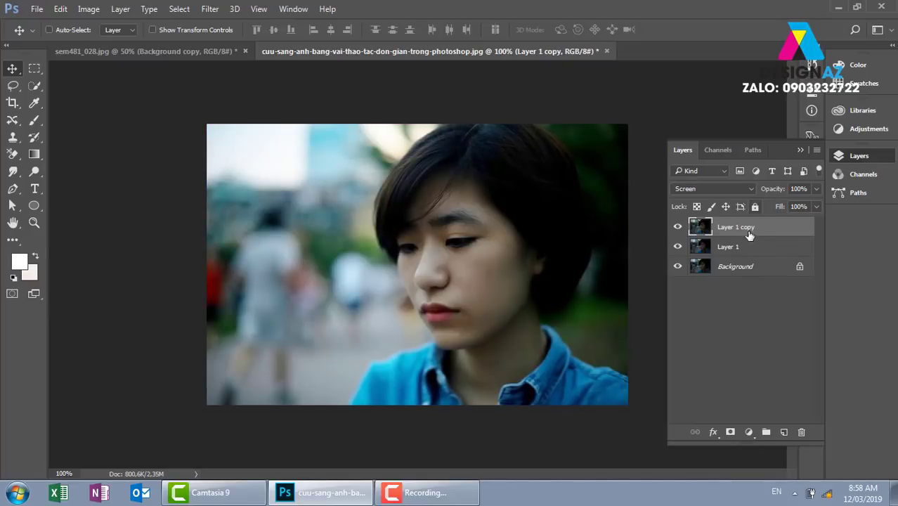
key(ctrl+j)
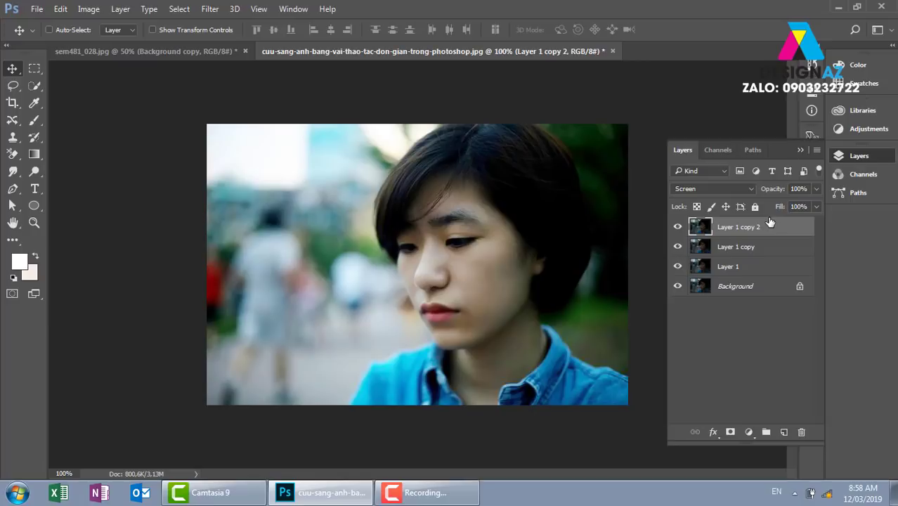
Step: Show and dismiss Layer 1 copy 2's context menu, then drop down its blend mode list
right_click(787, 235)
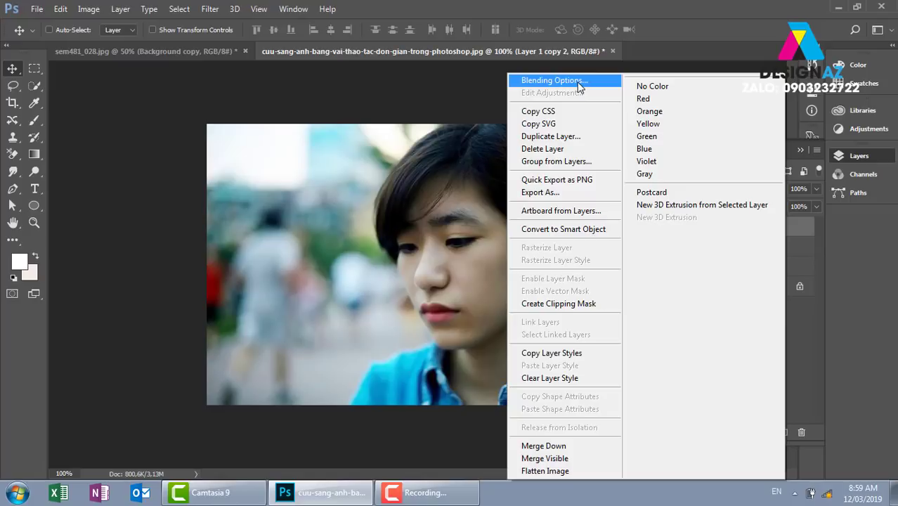
click(424, 216)
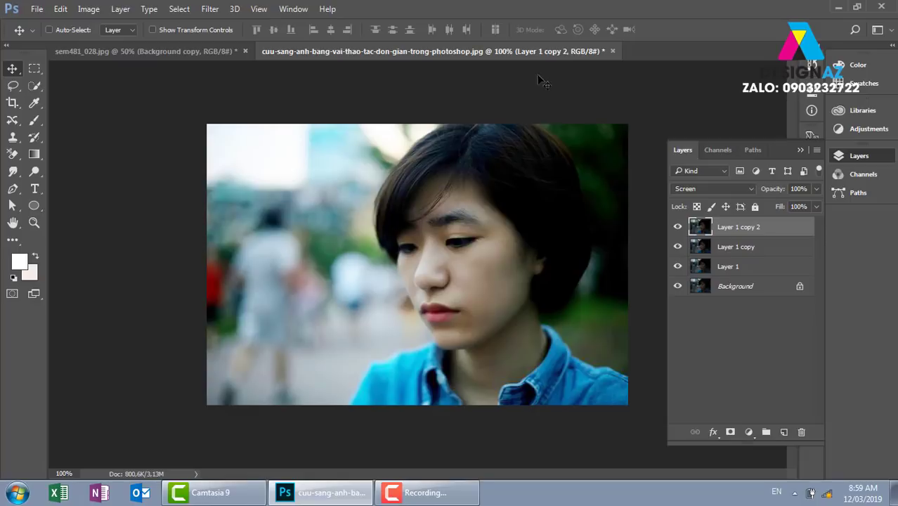
click(748, 190)
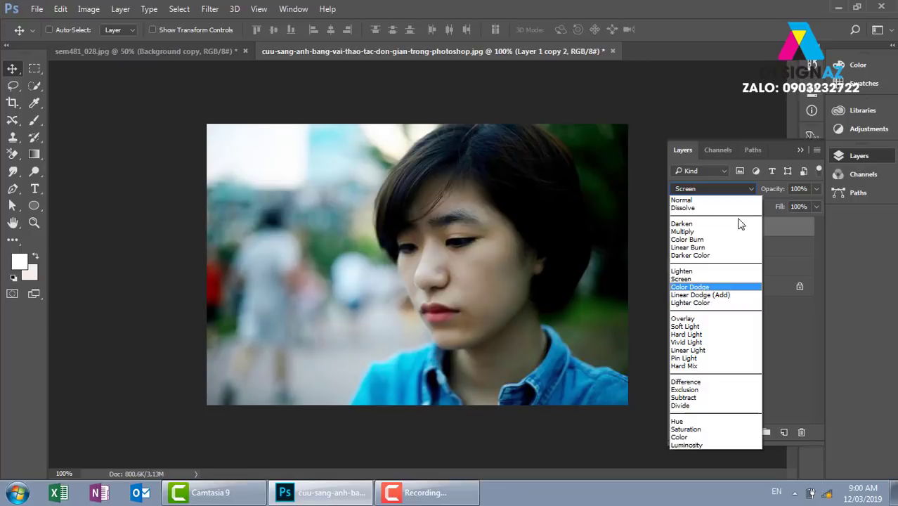
Step: Keep Screen on the top layer and close the dark portrait document without saving
click(589, 238)
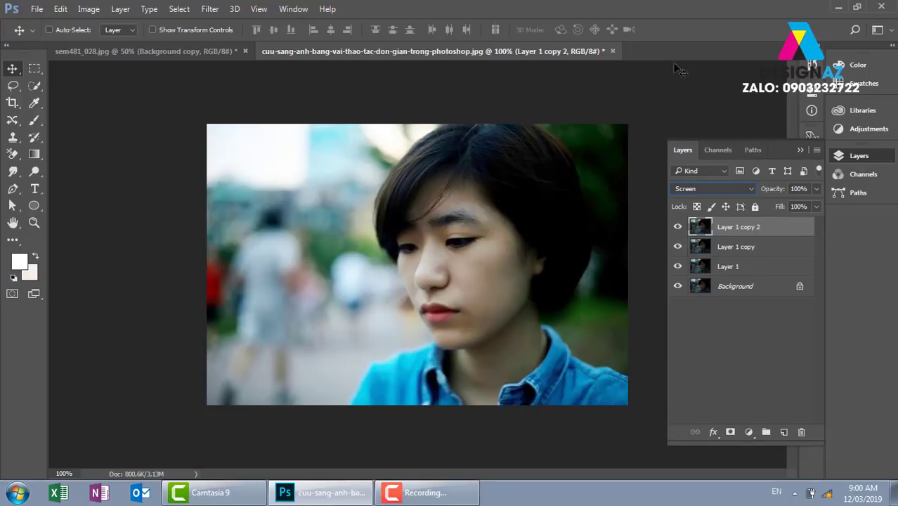
click(613, 52)
click(480, 189)
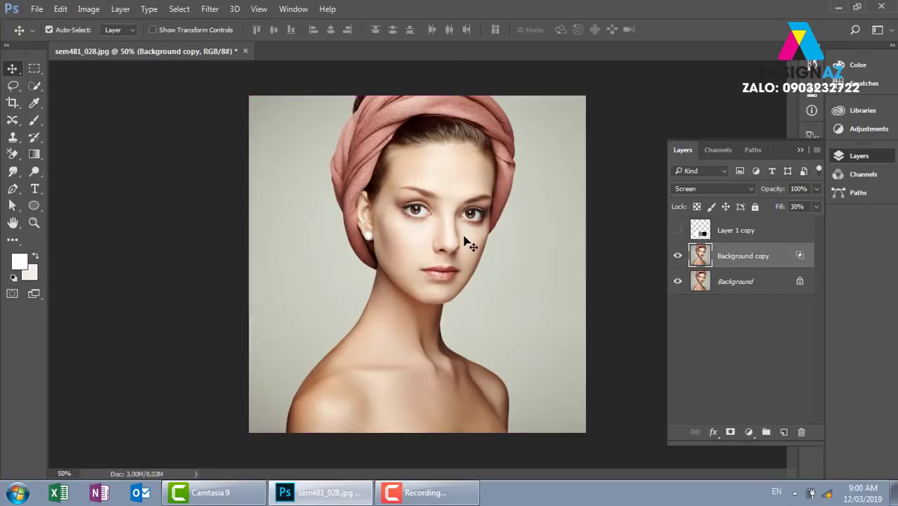
Step: Open '2 (1).jpg' from E:\thuvienanh\interior, the lobby interior render
key(ctrl+o)
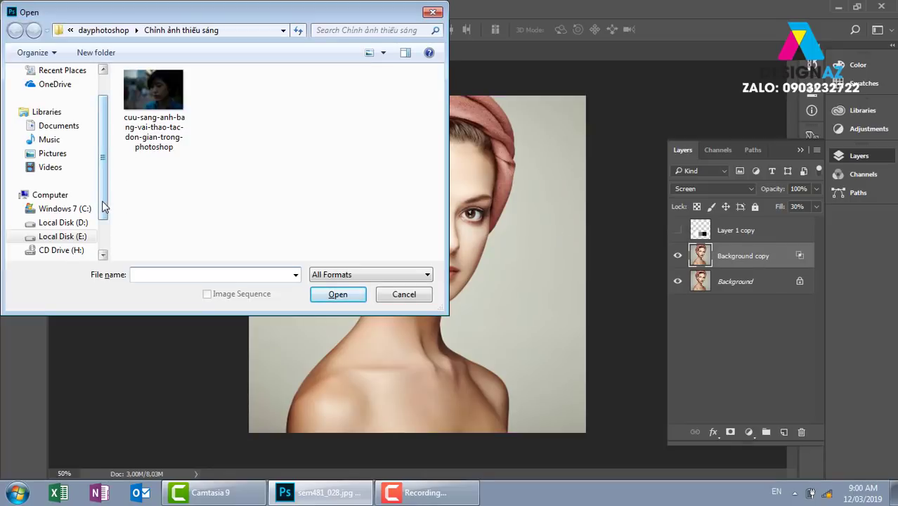
scroll(104, 204, down, 1)
click(62, 222)
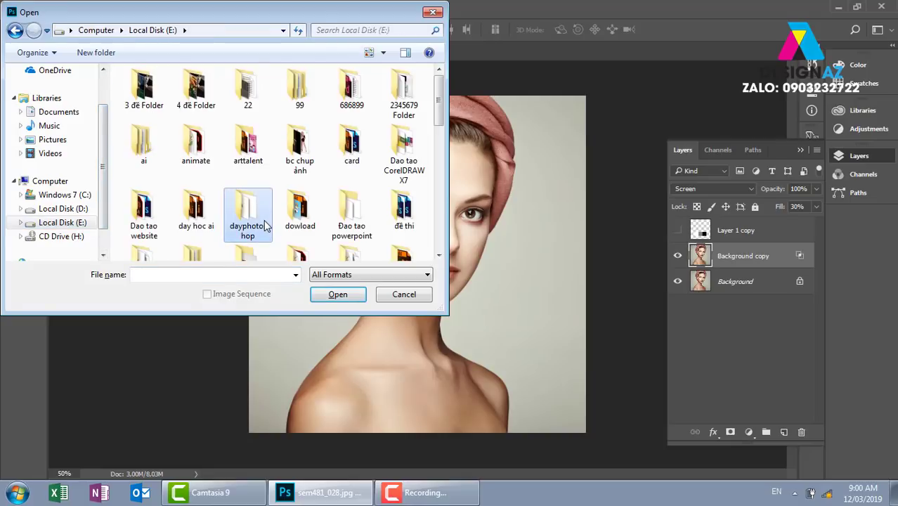
scroll(265, 225, down, 5)
click(352, 224)
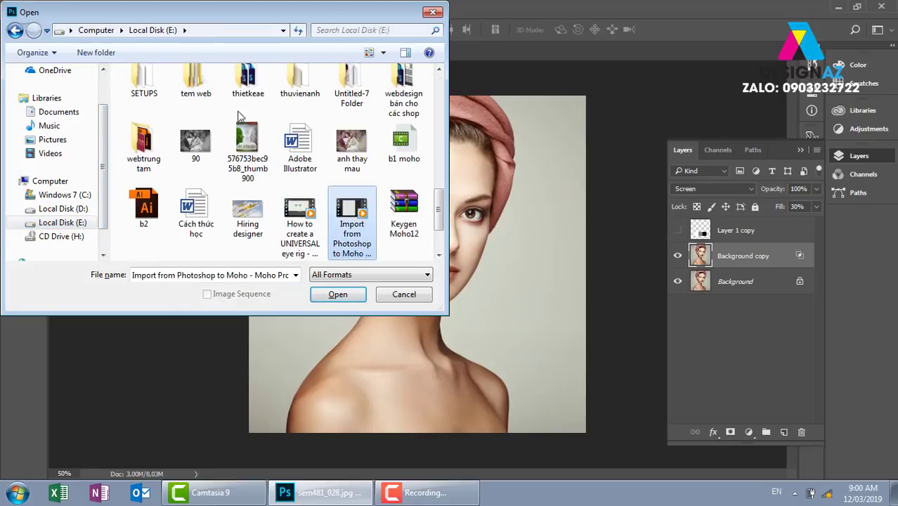
double_click(300, 79)
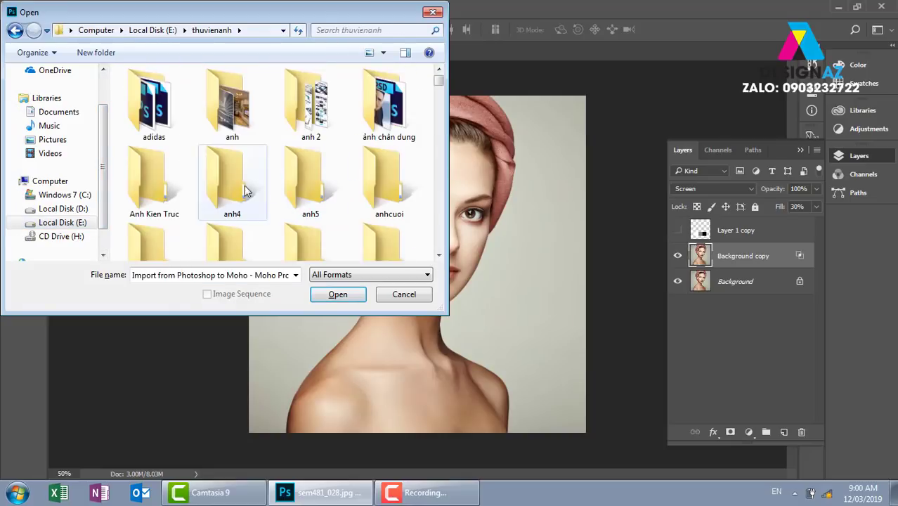
scroll(232, 191, down, 3)
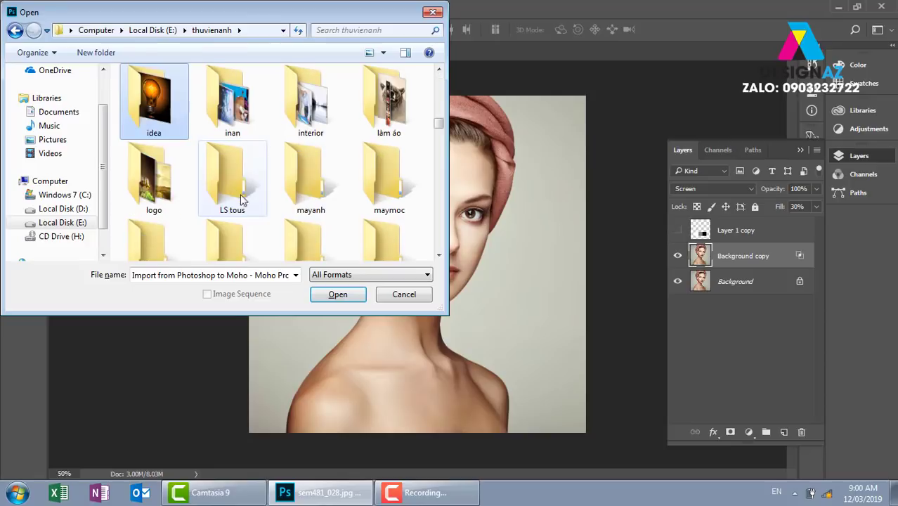
click(315, 111)
double_click(316, 109)
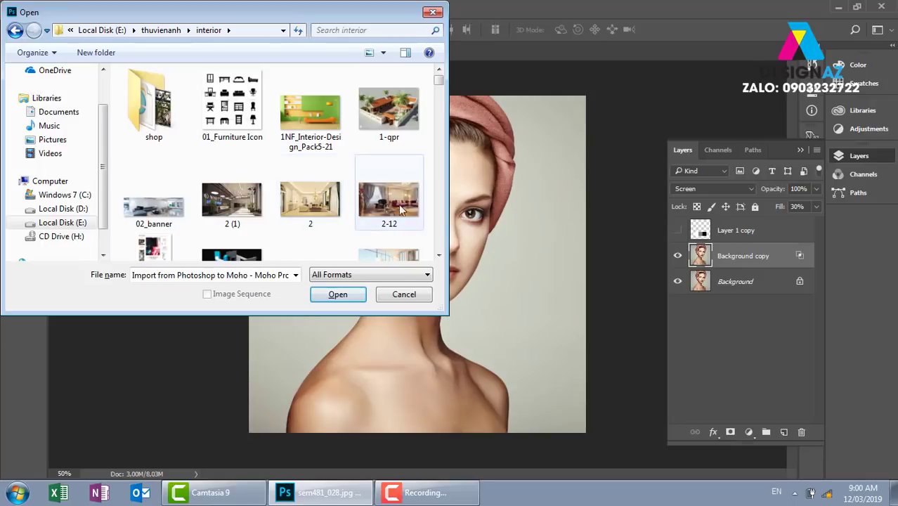
click(232, 204)
click(340, 295)
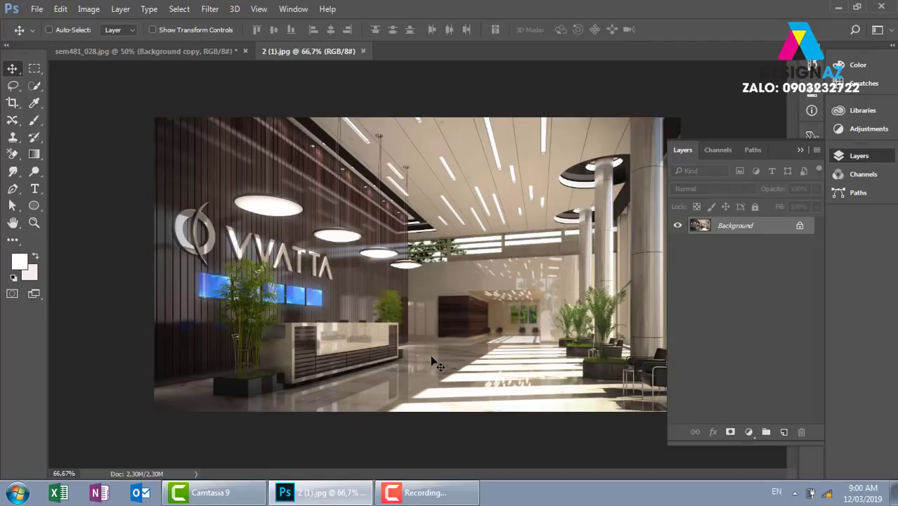
Step: Duplicate Background as a Multiply-blended Layer 1 and add an empty Layer 2 on top
key(ctrl+j)
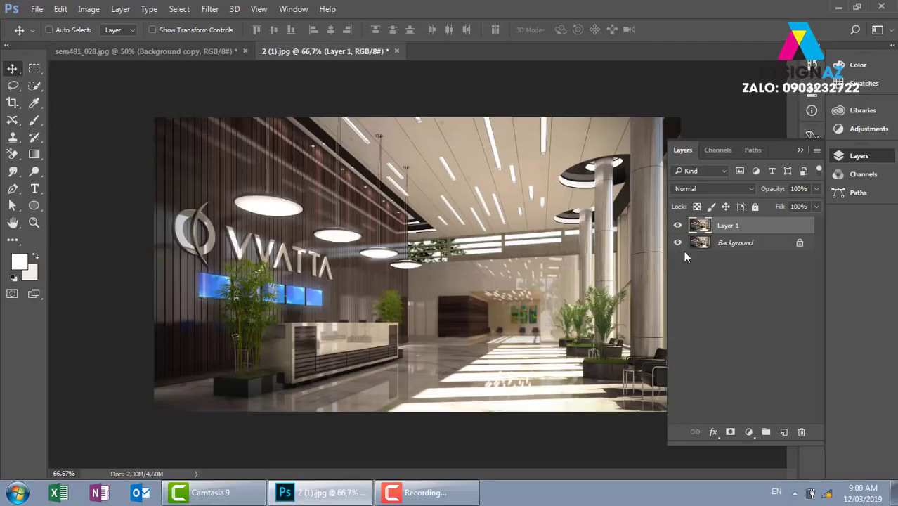
click(722, 187)
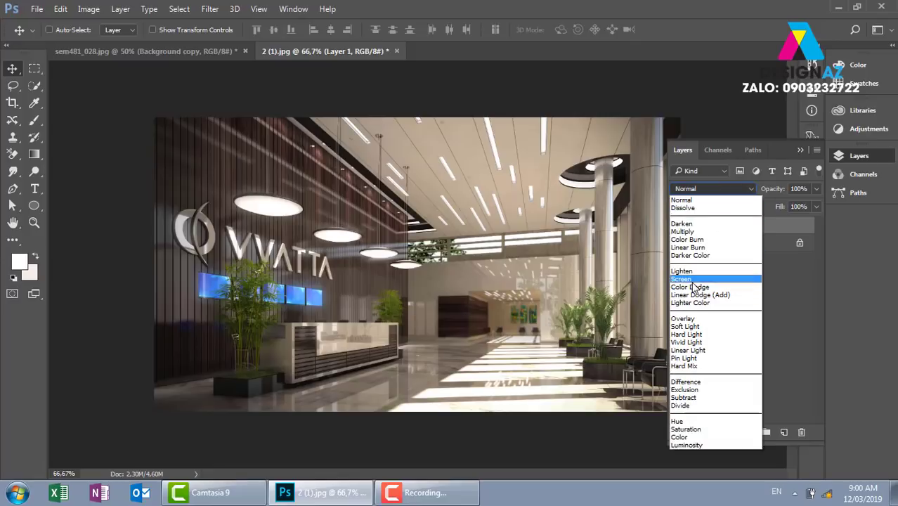
click(694, 232)
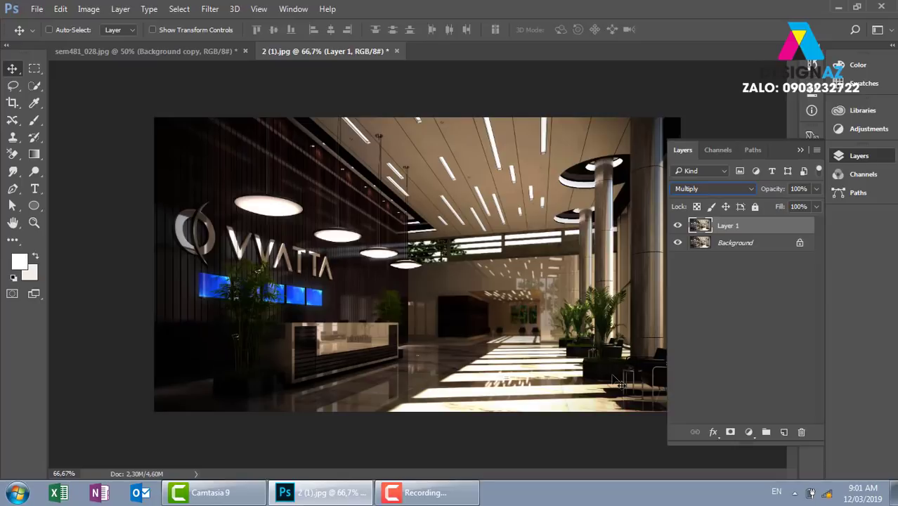
click(784, 433)
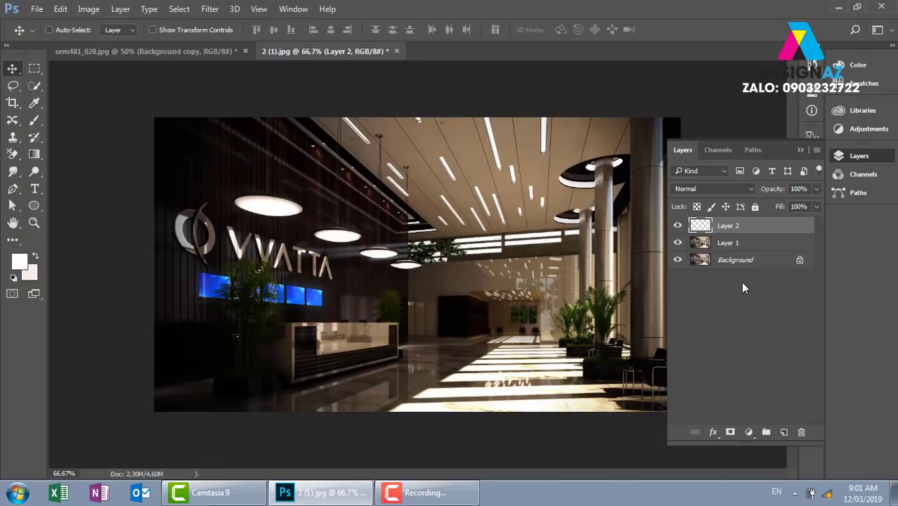
Step: Zoom to 100% and draw a tall elliptical selection under the front pendant lamp
key(ctrl+plus)
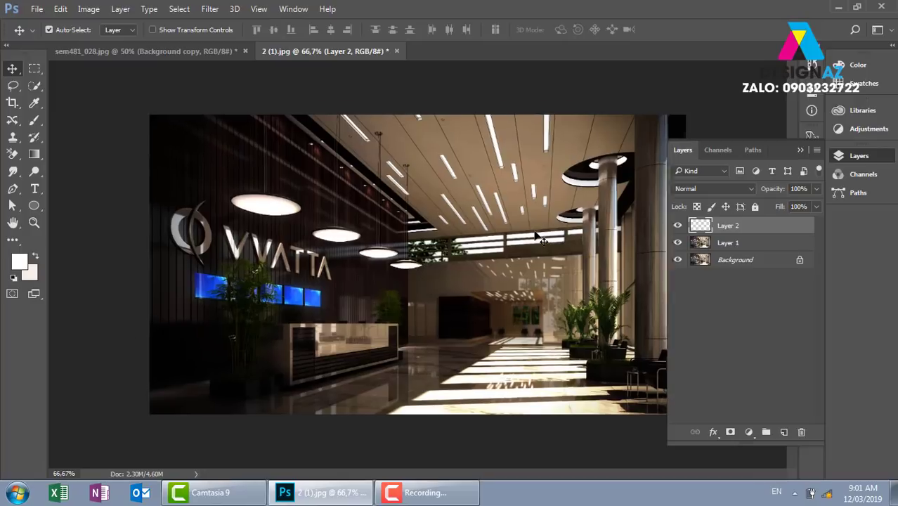
drag(490, 284, 647, 298)
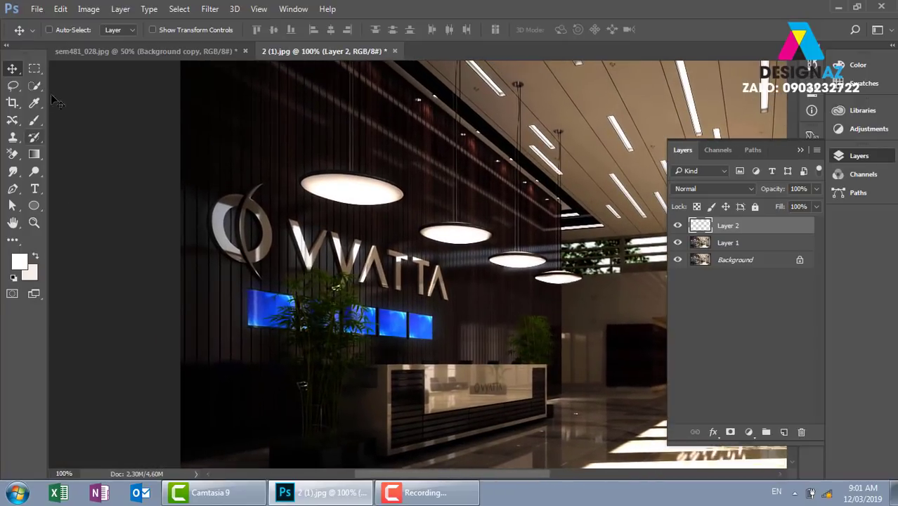
right_click(33, 70)
click(78, 78)
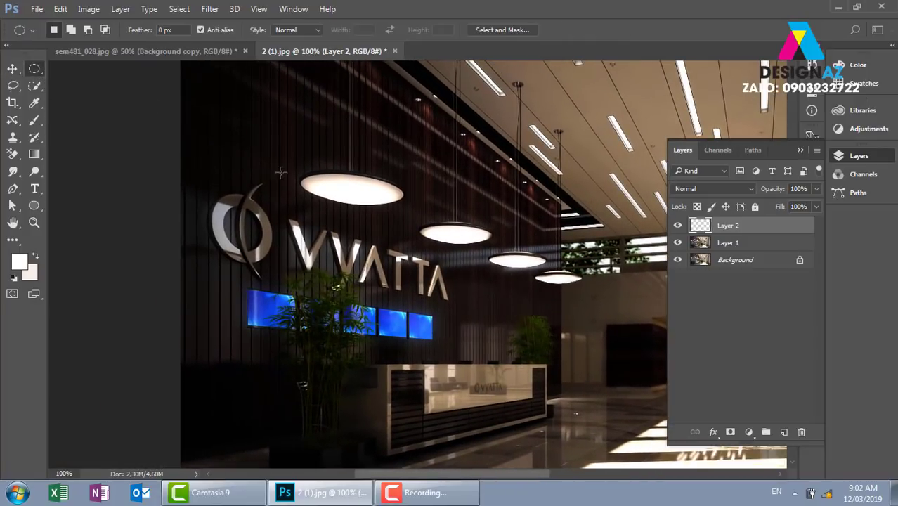
mouse_move(281, 172)
mouse_down()
mouse_move(410, 416)
mouse_move(377, 459)
mouse_up()
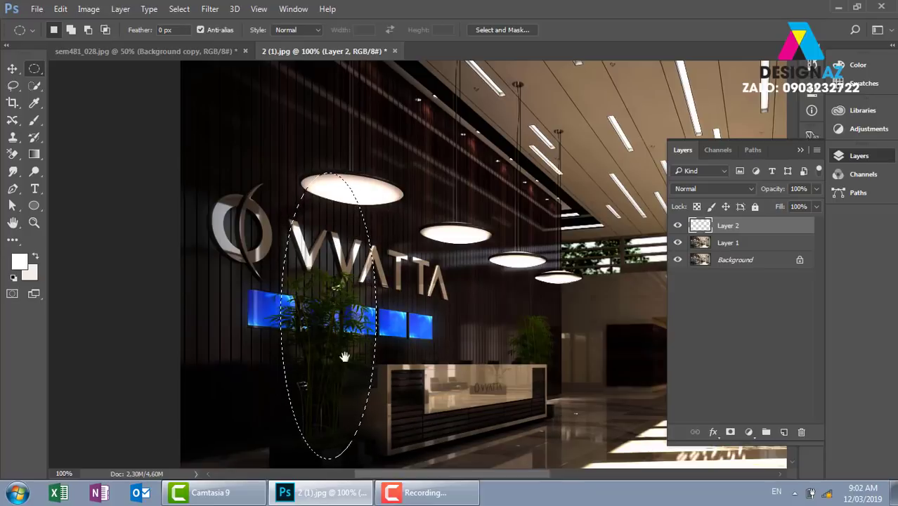
mouse_move(346, 355)
mouse_down()
mouse_move(373, 316)
mouse_move(401, 312)
mouse_up()
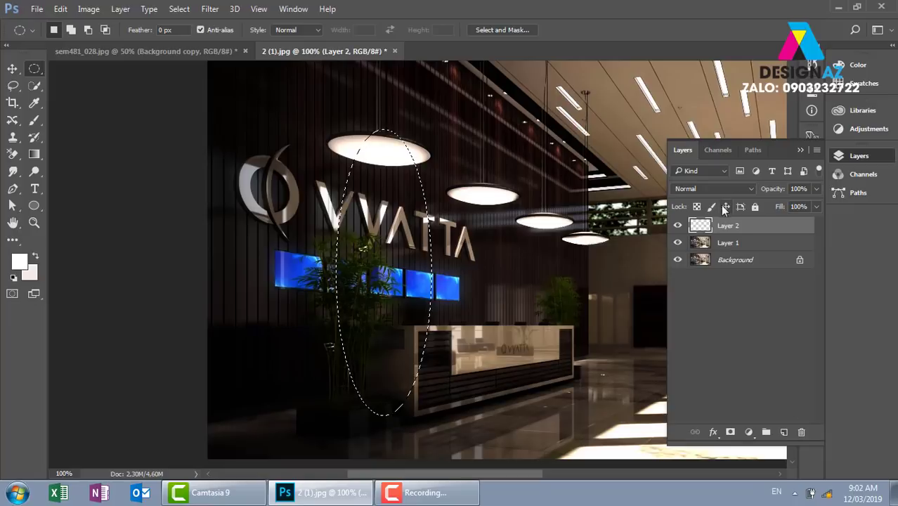
Step: Fill the oval with white on Layer 2 and nudge it down about 28 px
key(alt+Delete)
key(v)
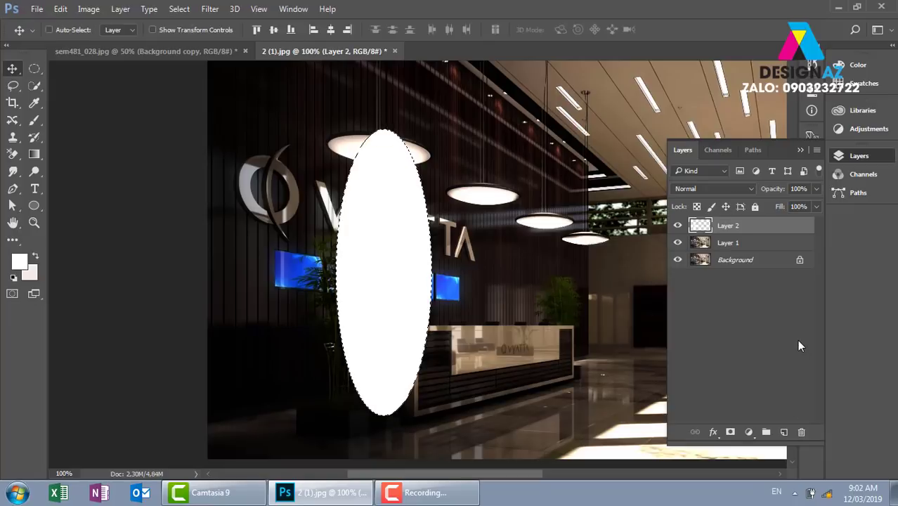
drag(452, 237, 466, 251)
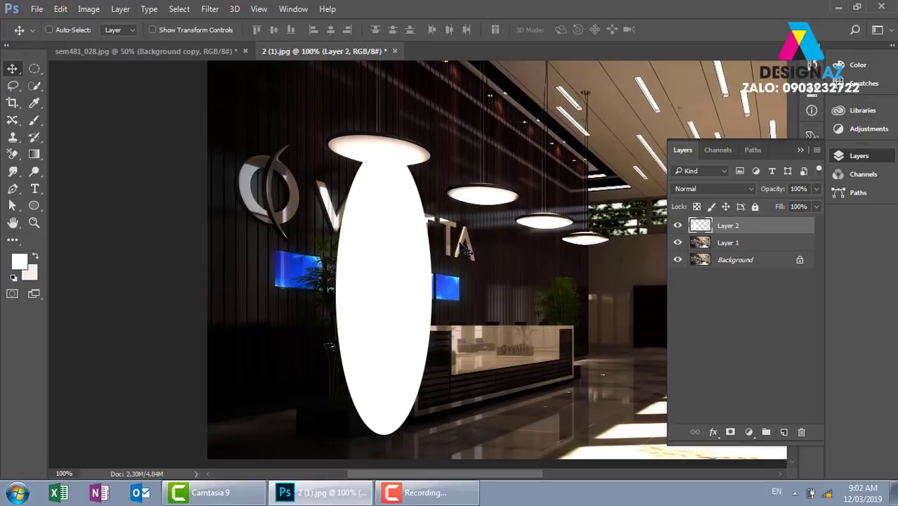
key(ctrl+plus)
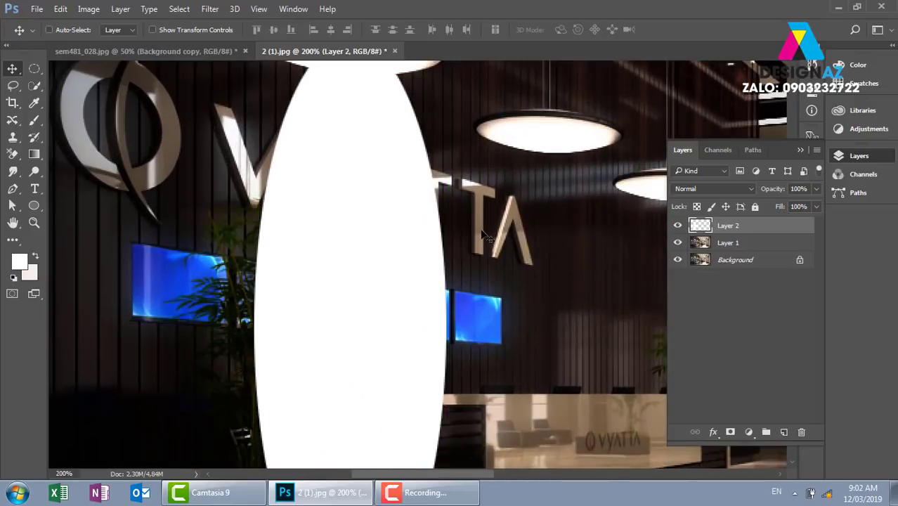
Step: Marquee the oval's lower portion and try a hard delete, then undo it
key(ctrl+minus)
key(ctrl+minus)
click(33, 68)
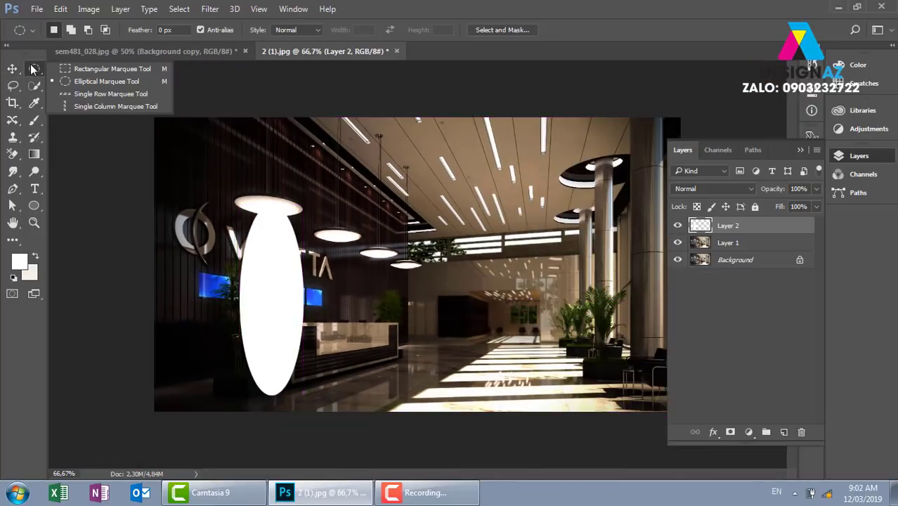
click(85, 68)
drag(141, 430, 426, 304)
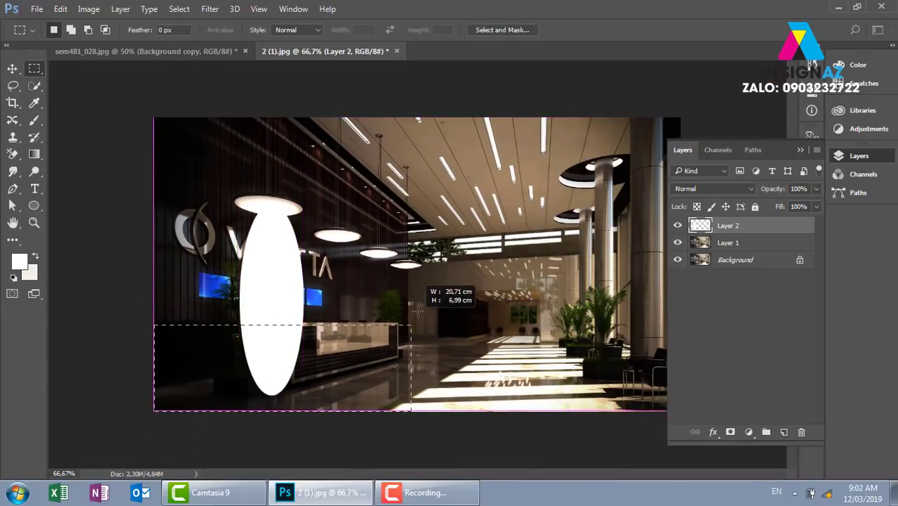
key(Delete)
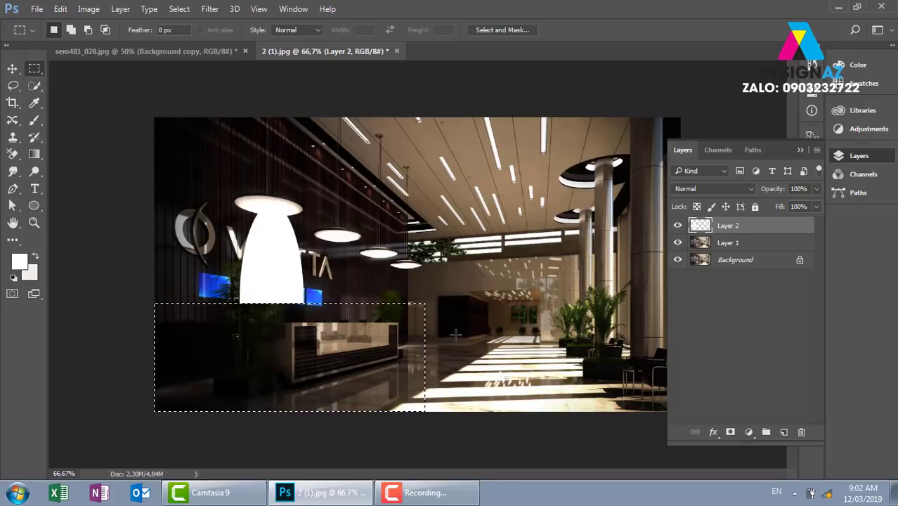
key(ctrl+z)
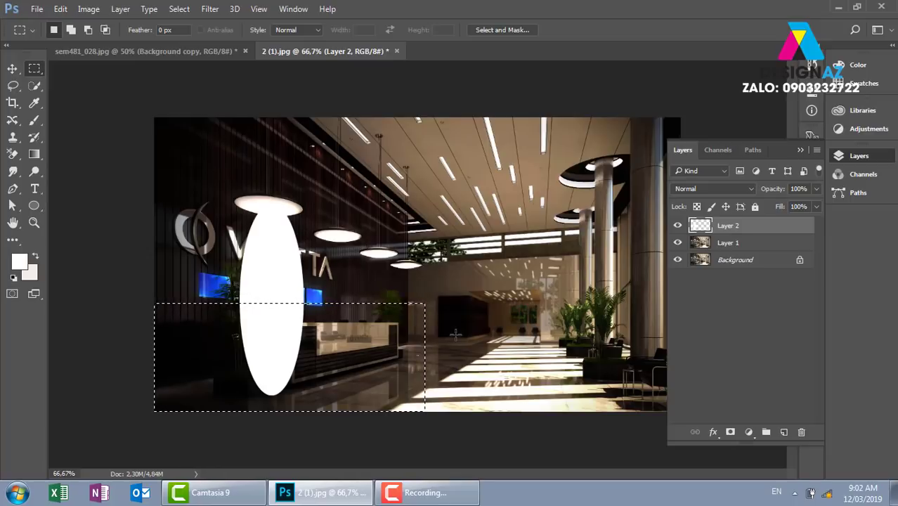
Step: Feather the selection by 40 px and delete twice to fade the oval's bottom softly
key(shift)
key(shift+F6)
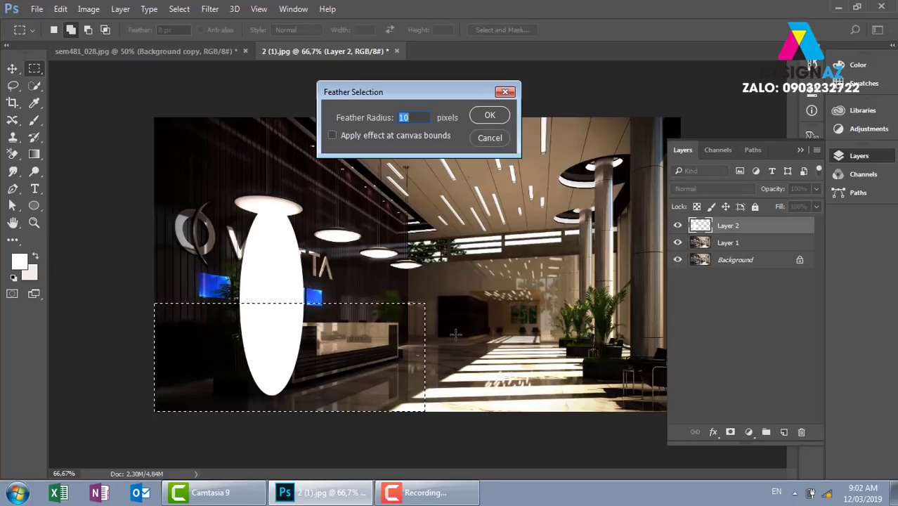
text(40)
key(Return)
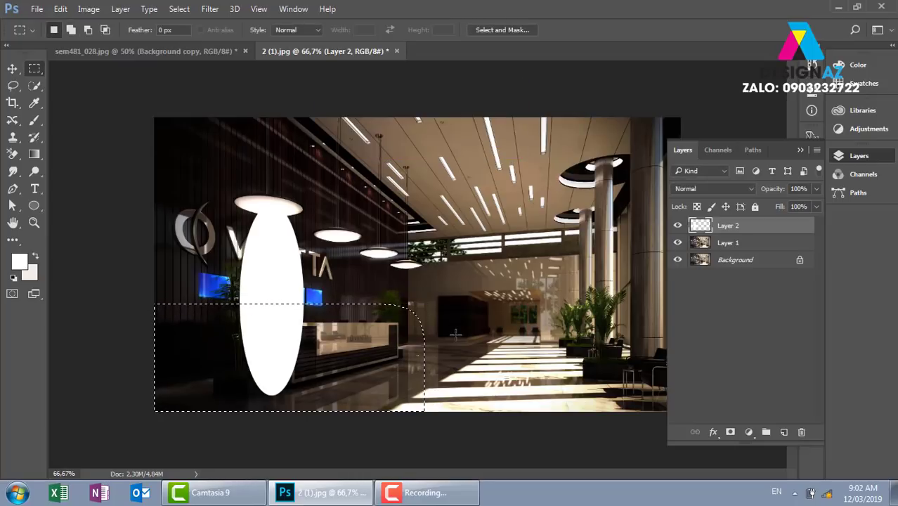
key(Delete)
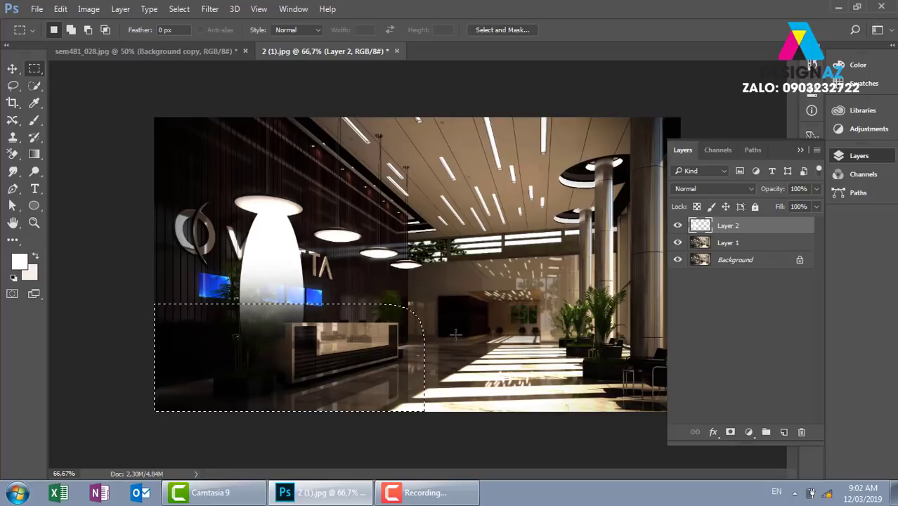
key(Delete)
key(Delete)
key(Delete)
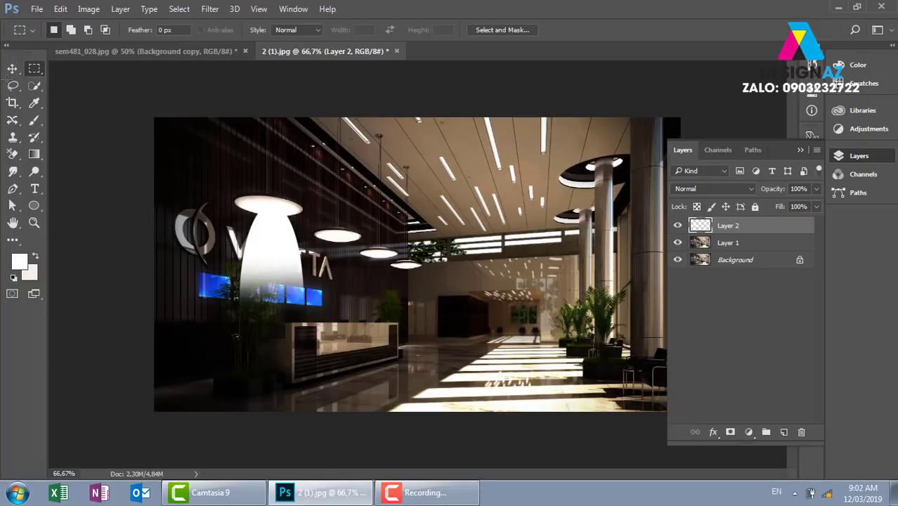
Step: Pick Layer 2 from the canvas and shift the light cone slightly right
click(12, 68)
right_click(278, 229)
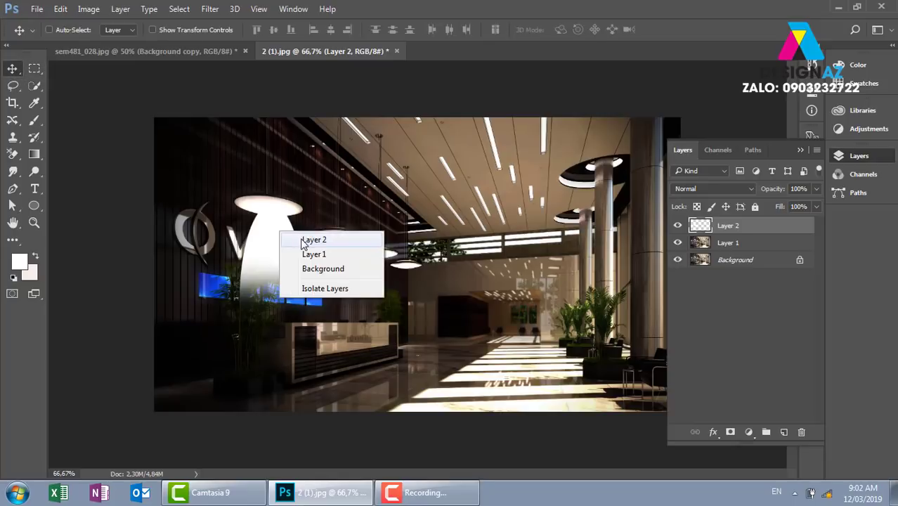
click(304, 239)
drag(292, 273, 329, 269)
key(ctrl+plus)
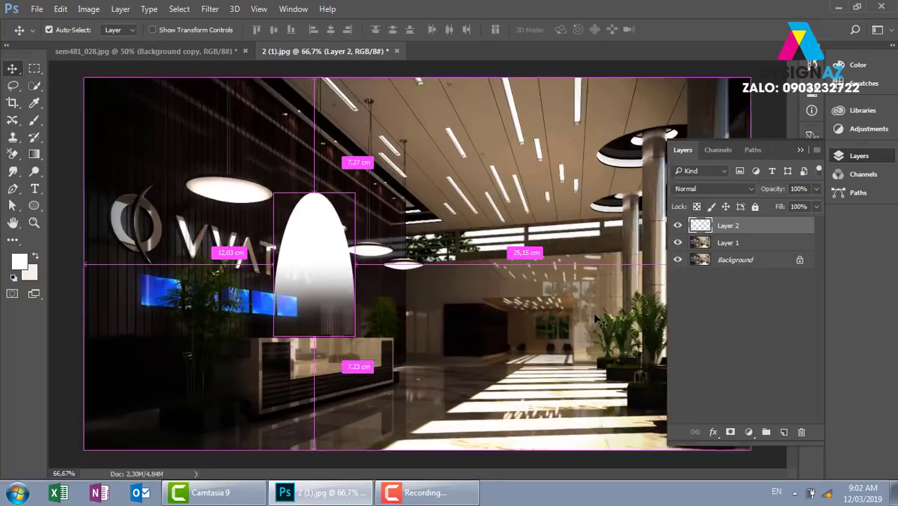
drag(420, 303, 454, 303)
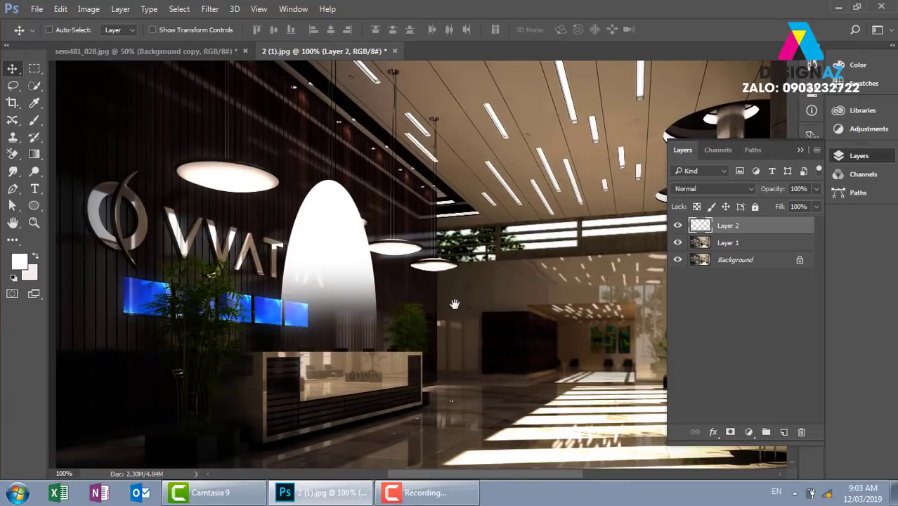
Step: Free-transform the cone into a trapezoid, narrow at the top and flared at the bottom
key(ctrl)
key(ctrl+t)
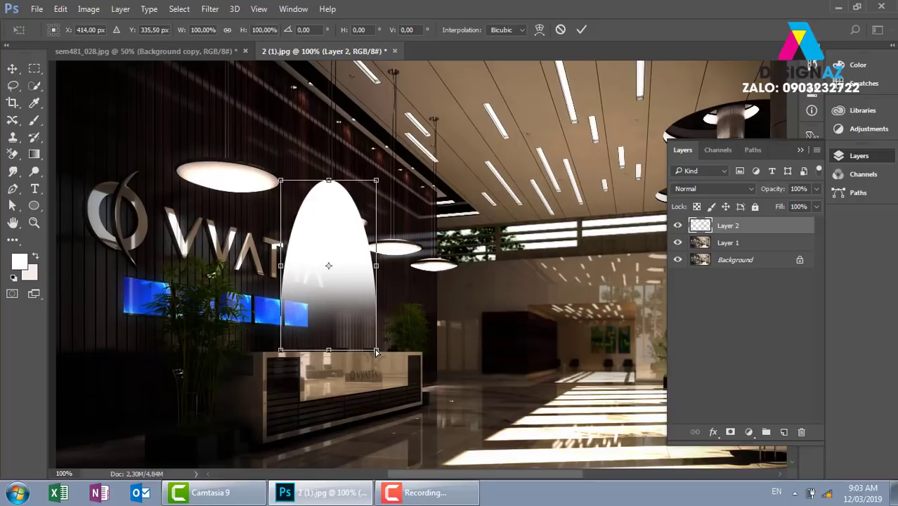
drag(376, 352, 392, 353)
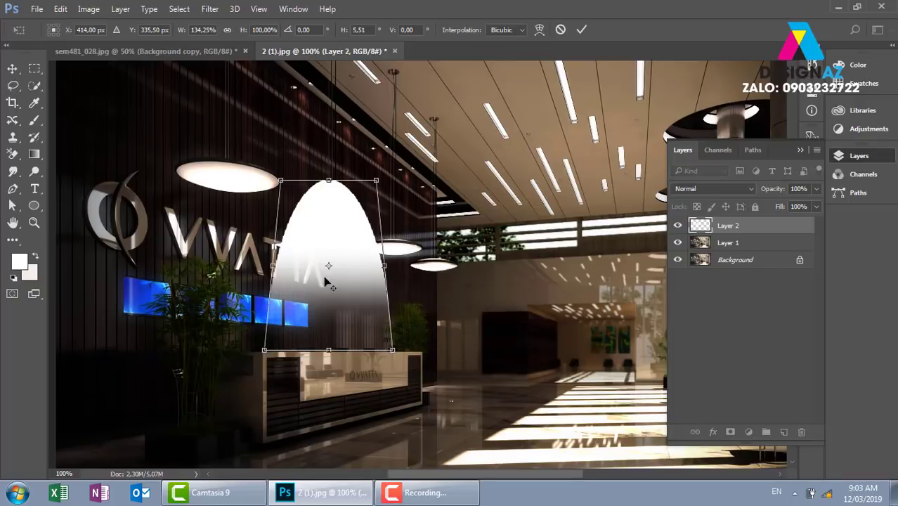
drag(376, 182, 368, 183)
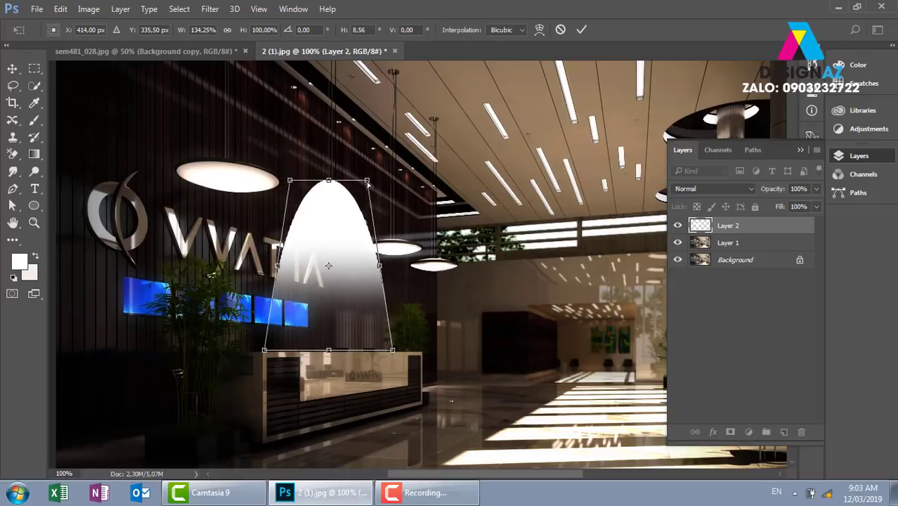
key(Return)
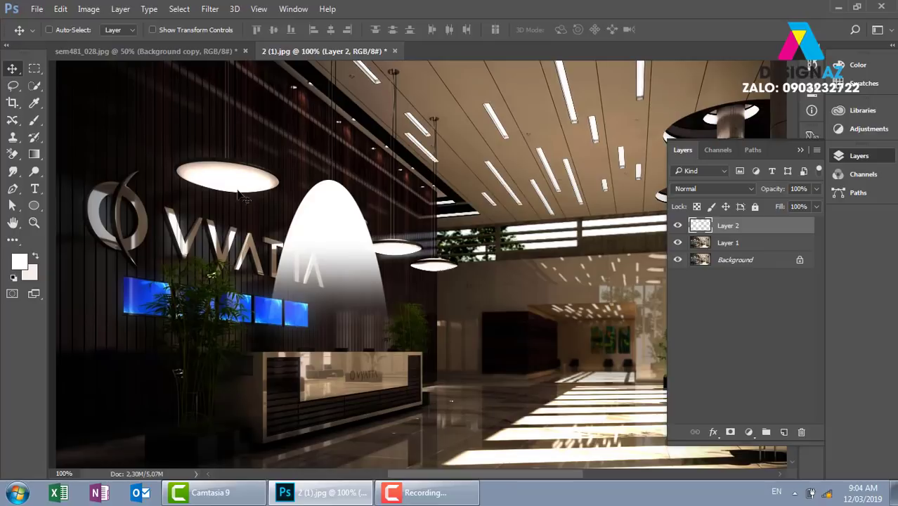
right_click(312, 207)
click(337, 215)
Step: Select Layer 2 and drag the light cone among the lamps right of the wall logo
right_click(360, 211)
click(365, 212)
drag(345, 227, 245, 220)
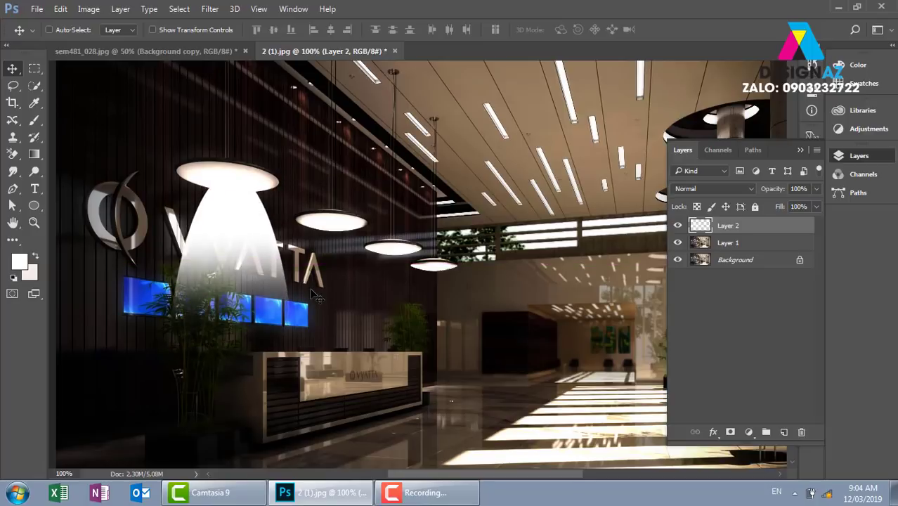
mouse_move(215, 274)
mouse_down()
mouse_move(360, 267)
mouse_move(352, 273)
mouse_up()
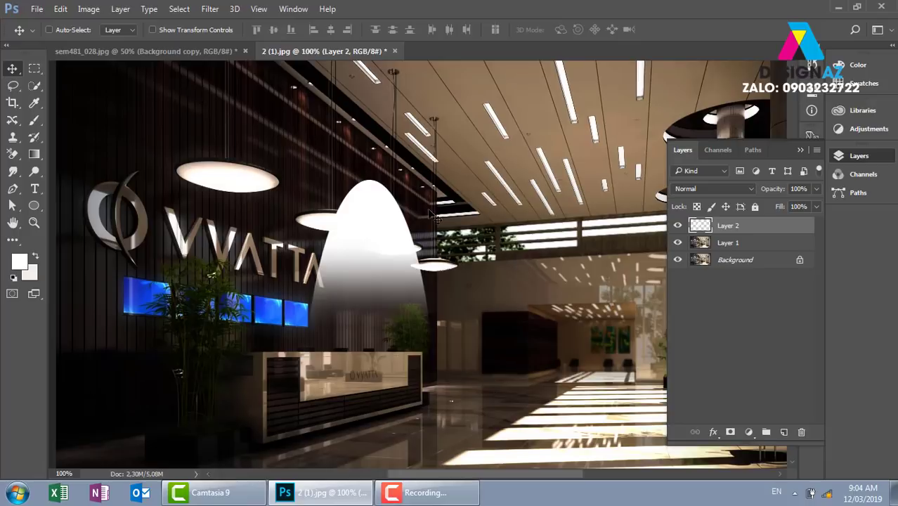
Step: Keep Layer 2 at Normal blend, nudge the cone up-right, and add empty Layer 3
click(740, 190)
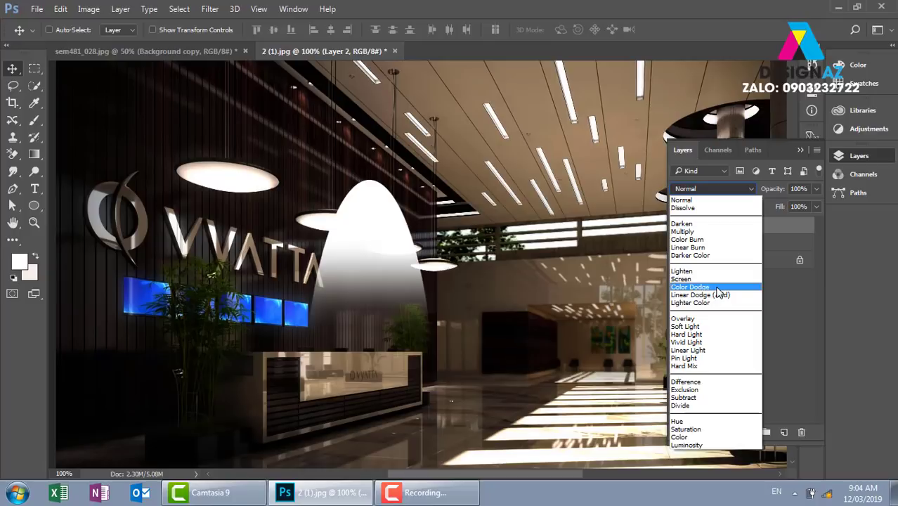
click(373, 253)
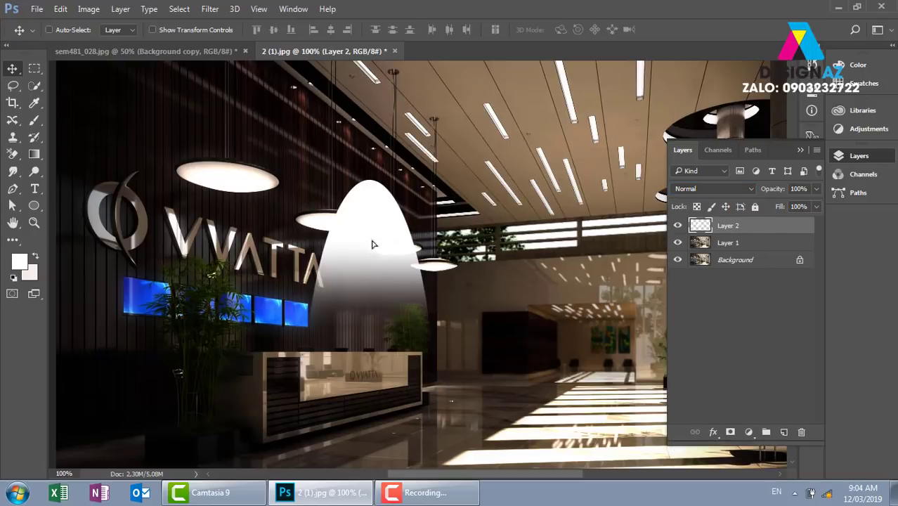
drag(373, 244, 381, 239)
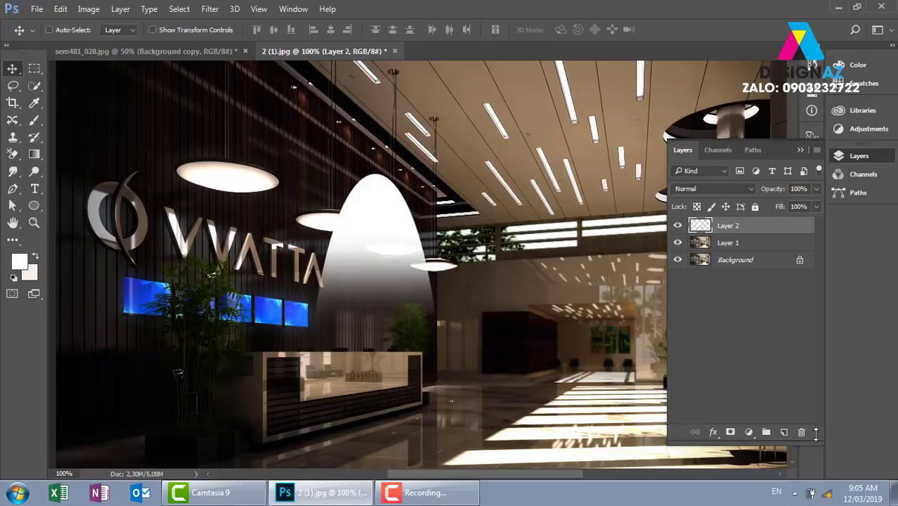
click(784, 433)
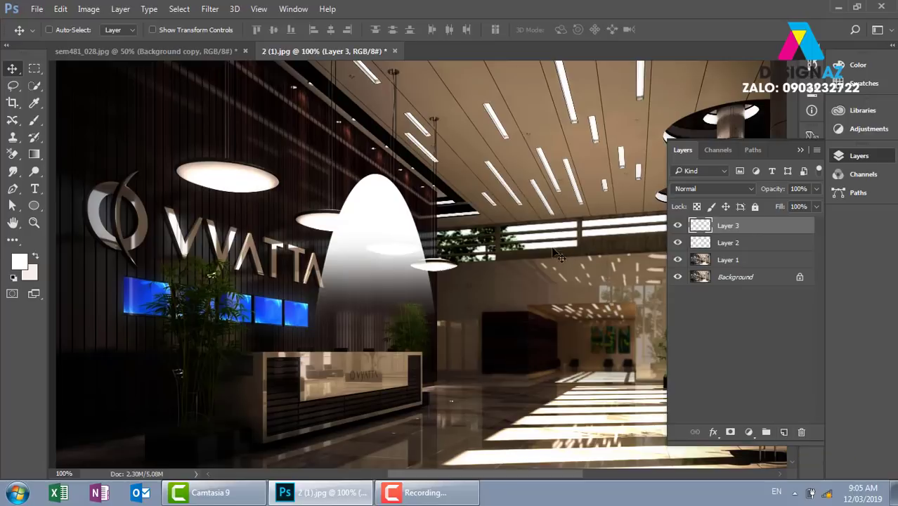
Step: Fill a large rectangle around the cone with black (#000000) on Layer 3
key(ctrl+minus)
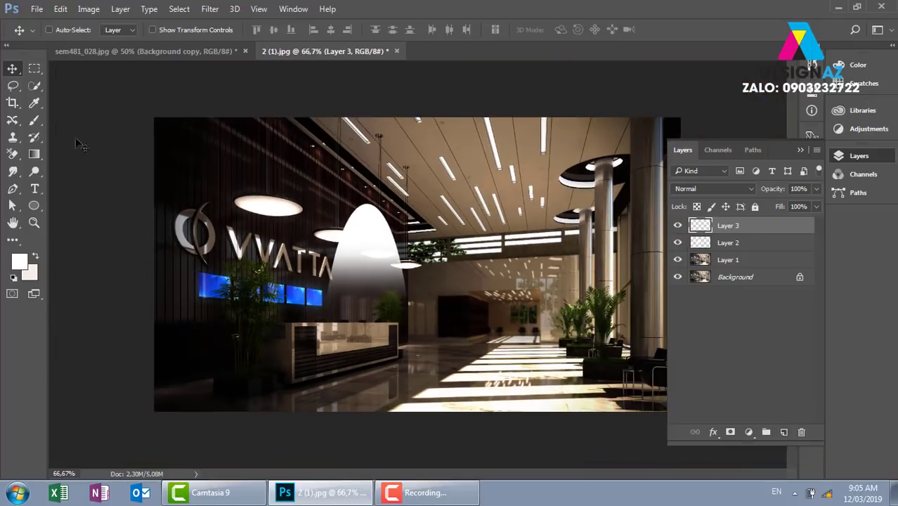
key(m)
drag(235, 152, 505, 397)
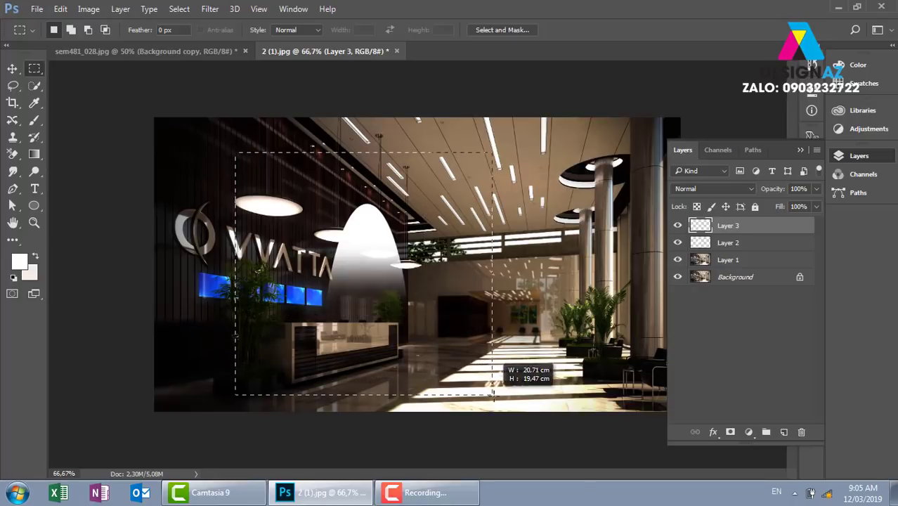
click(19, 261)
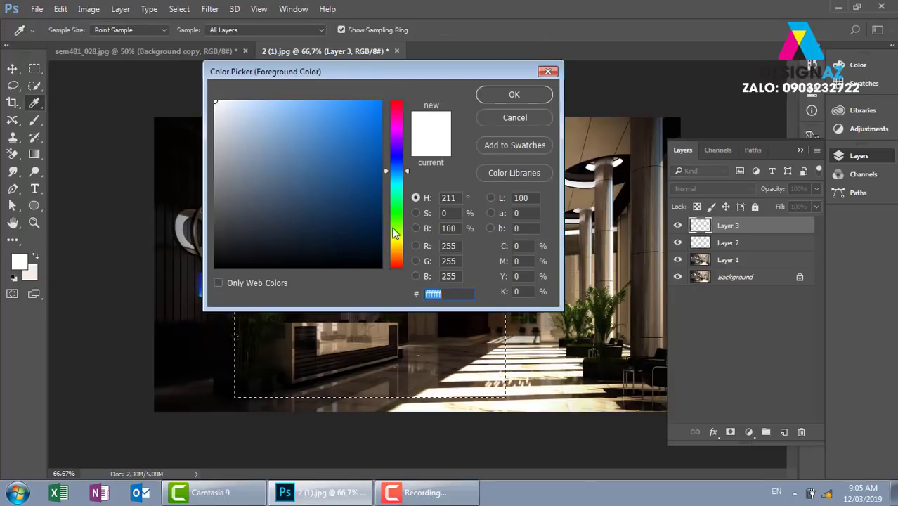
text(000000)
click(513, 95)
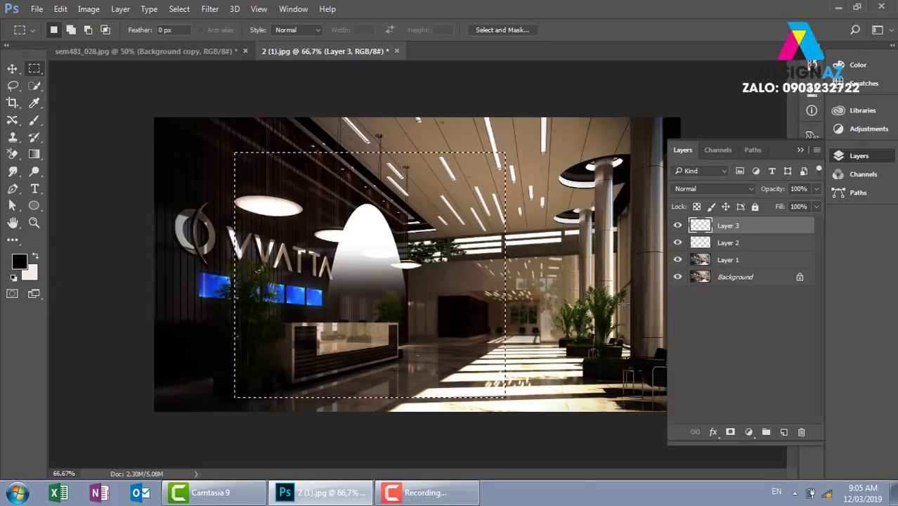
key(alt+BackSpace)
key(v)
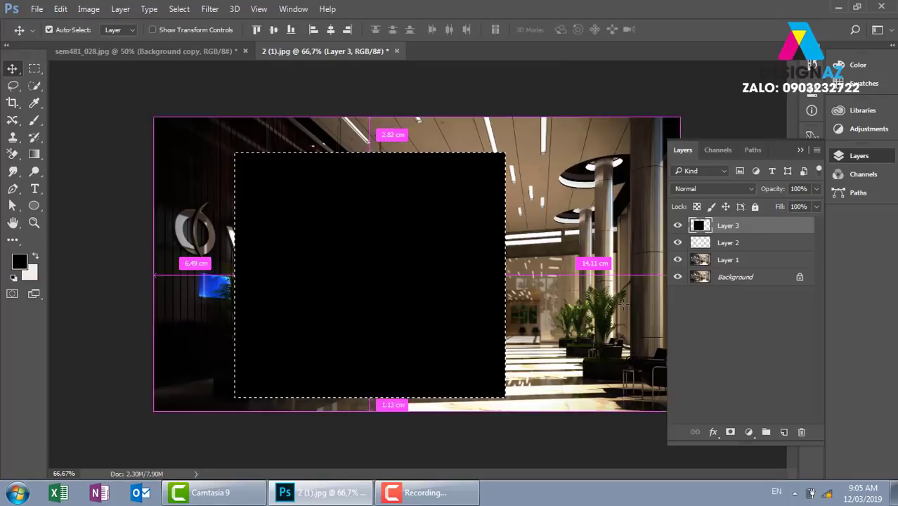
key(ctrl+d)
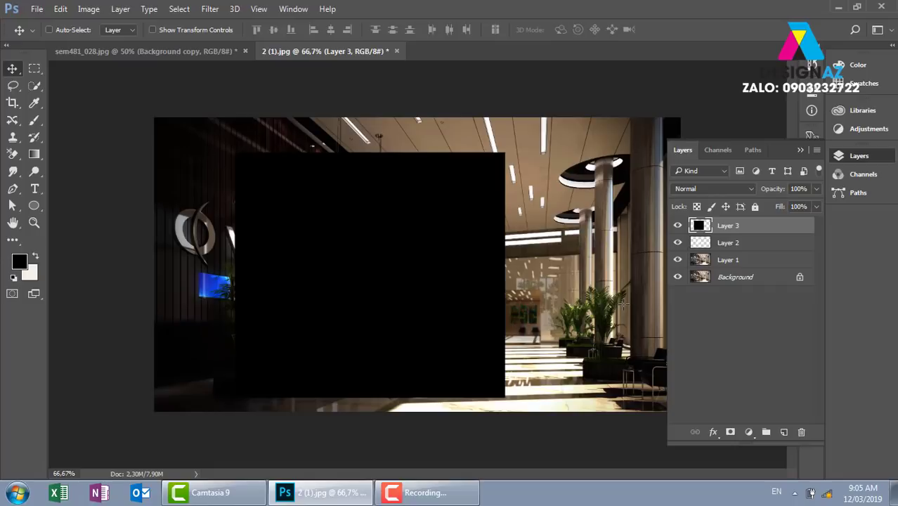
Step: Move the black layer below Layer 2, reposition both up-left, and merge them
key(ctrl+bracketleft)
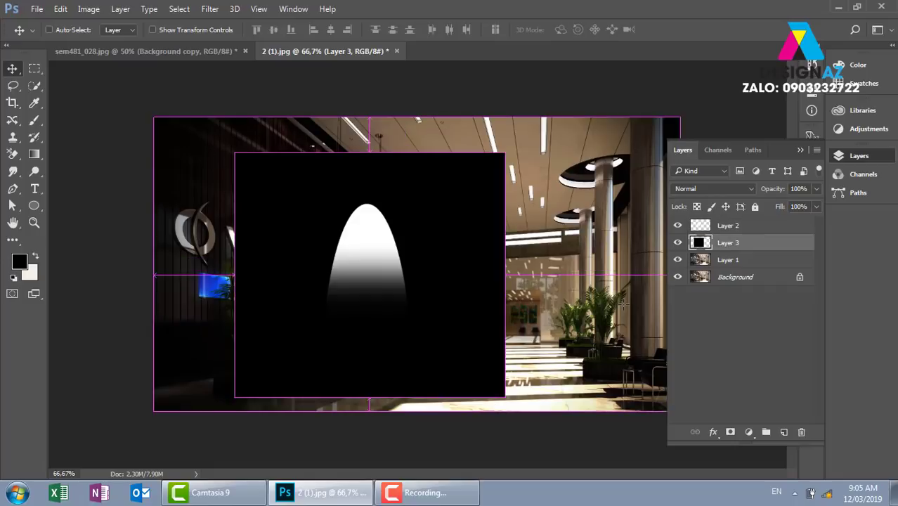
shift+click(737, 226)
drag(476, 281, 407, 265)
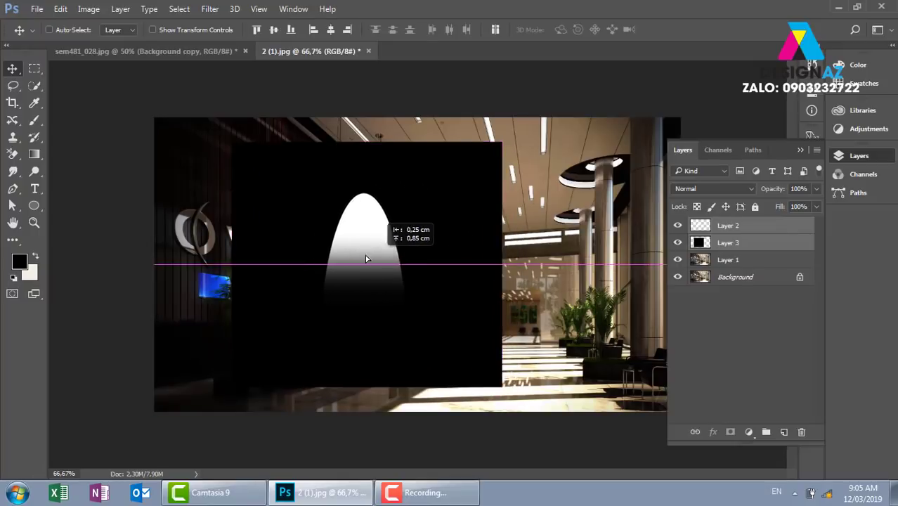
drag(408, 264, 366, 259)
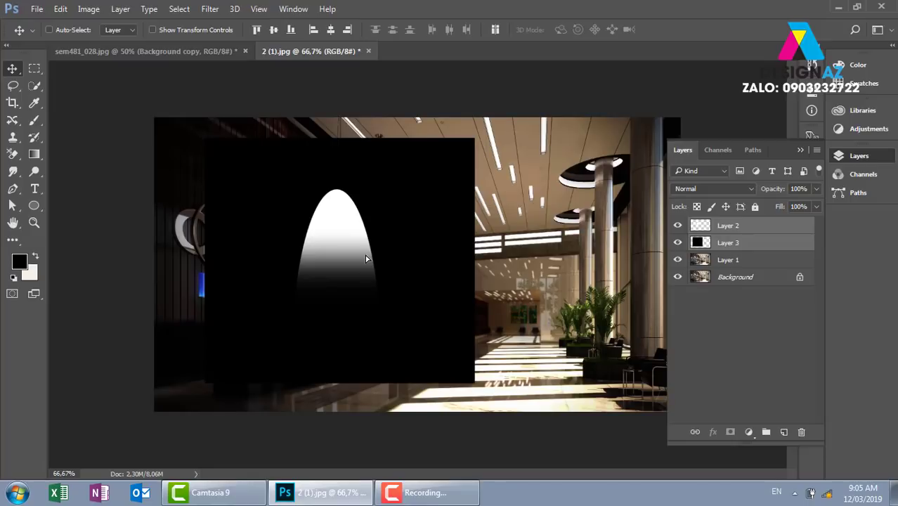
key(ctrl+e)
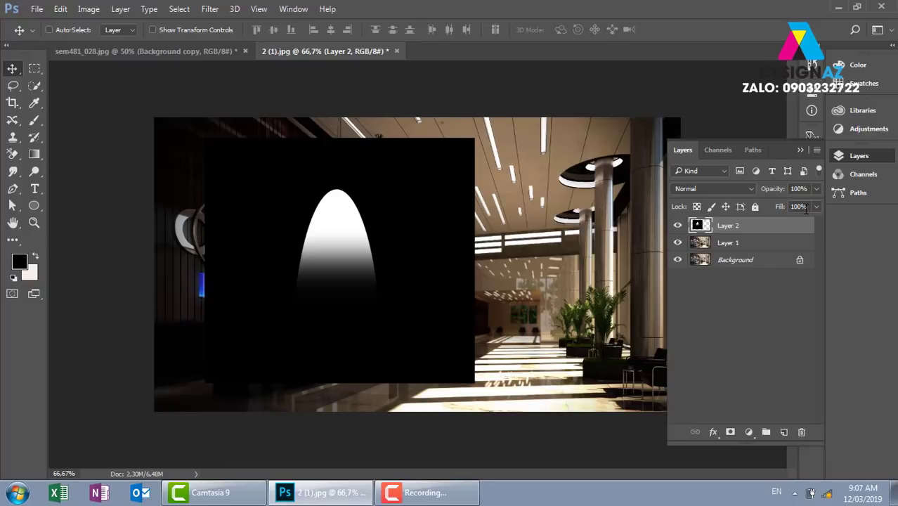
Step: Set the light-cone layer to Screen blending and nudge the cone slightly right and down
key(ctrl+plus)
right_click(366, 216)
click(399, 225)
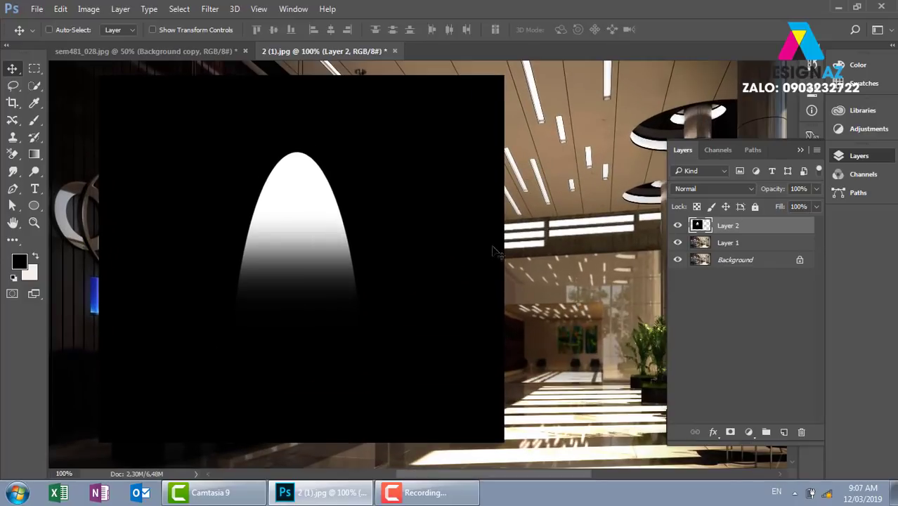
click(716, 189)
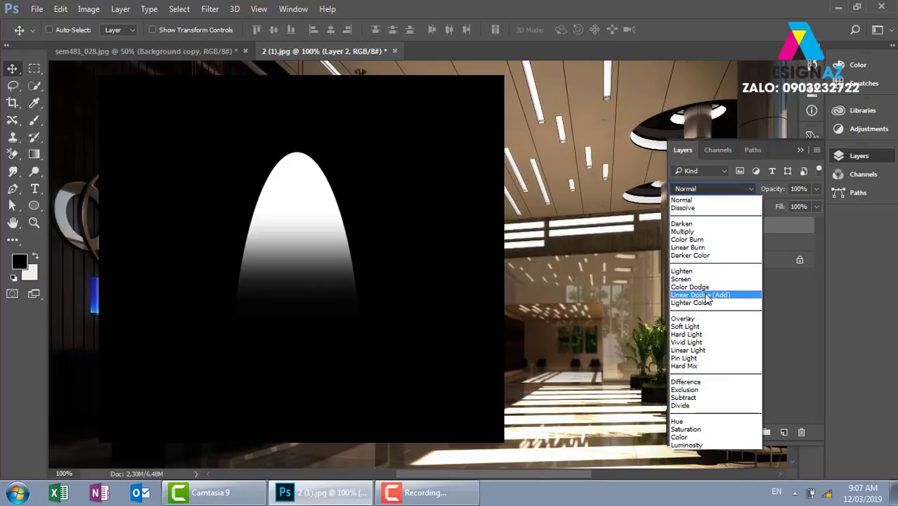
key(Up)
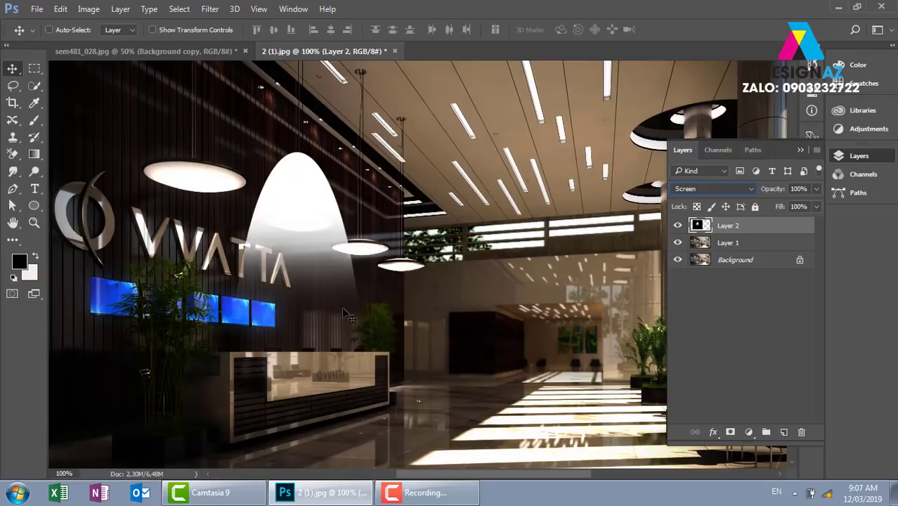
drag(324, 231, 331, 251)
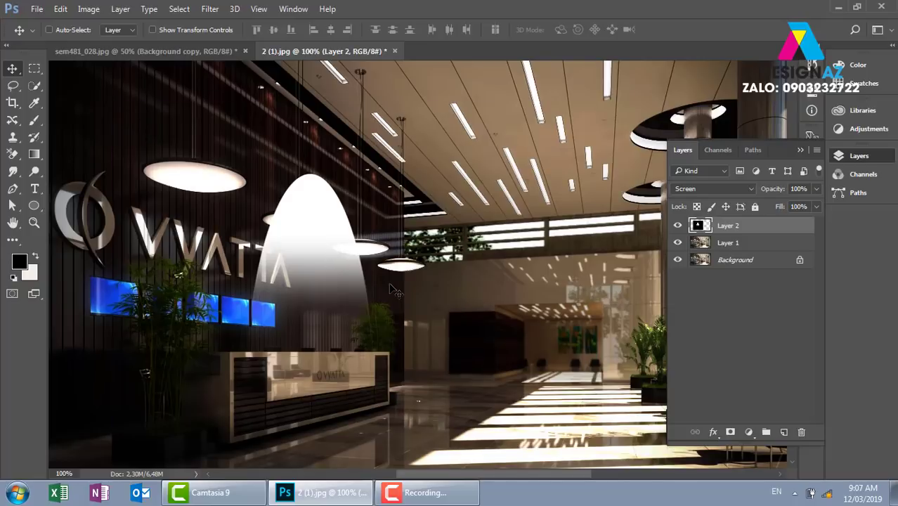
key(ctrl+o)
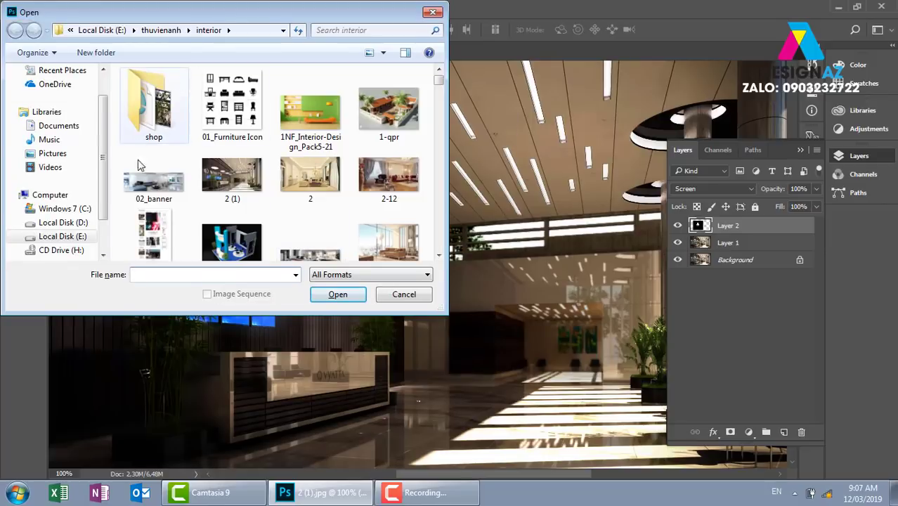
Step: Browse the E: drive's đề thi folders, checking DETHITHANG10 and de thi thang 11
mouse_move(62, 204)
click(67, 236)
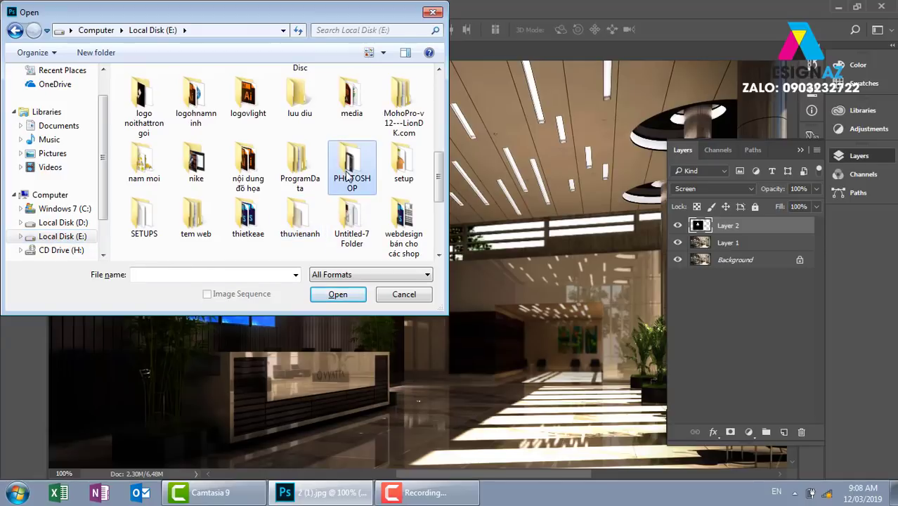
scroll(344, 179, up, 5)
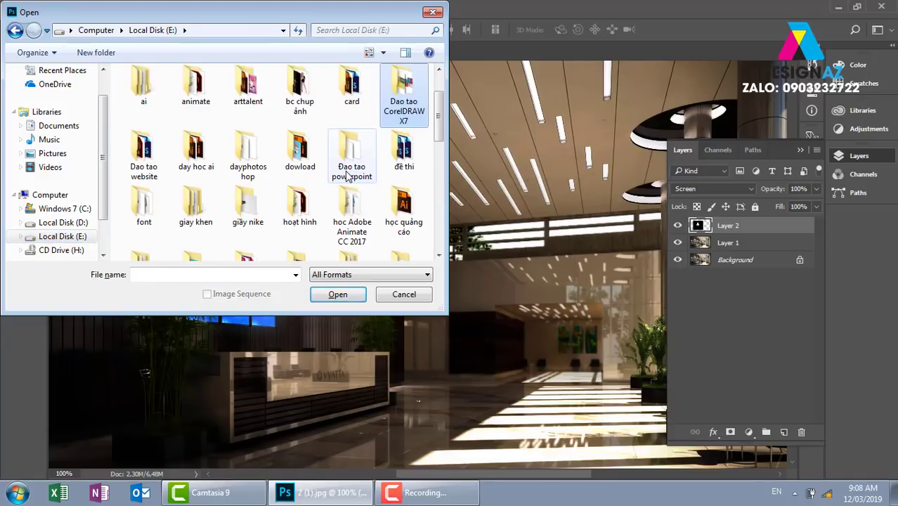
double_click(405, 156)
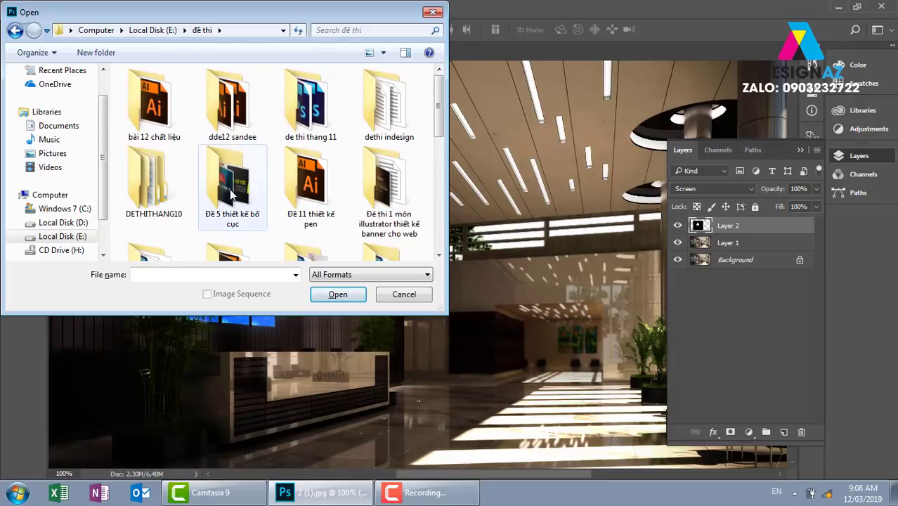
double_click(170, 189)
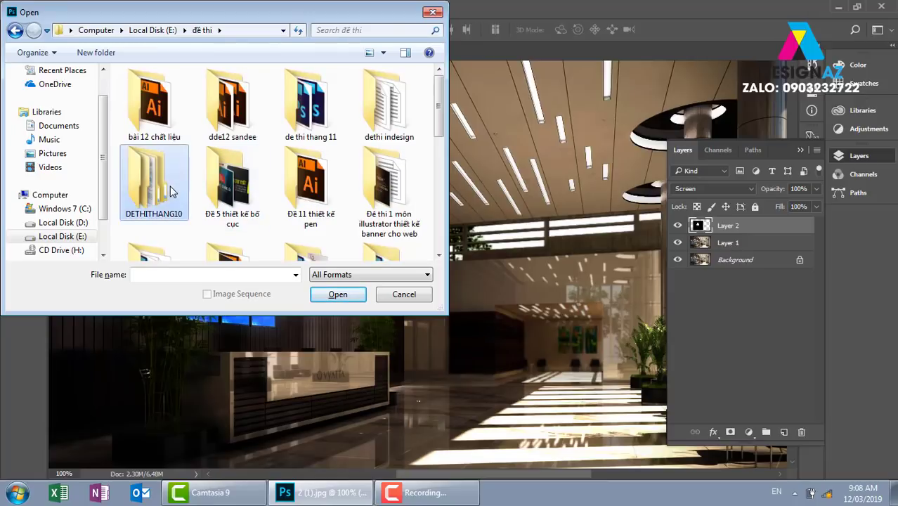
click(15, 30)
double_click(320, 123)
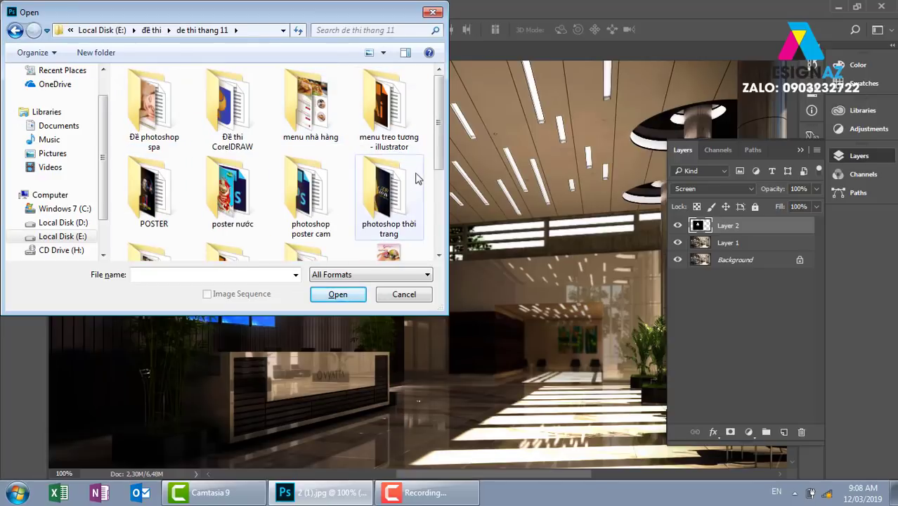
drag(441, 139, 442, 156)
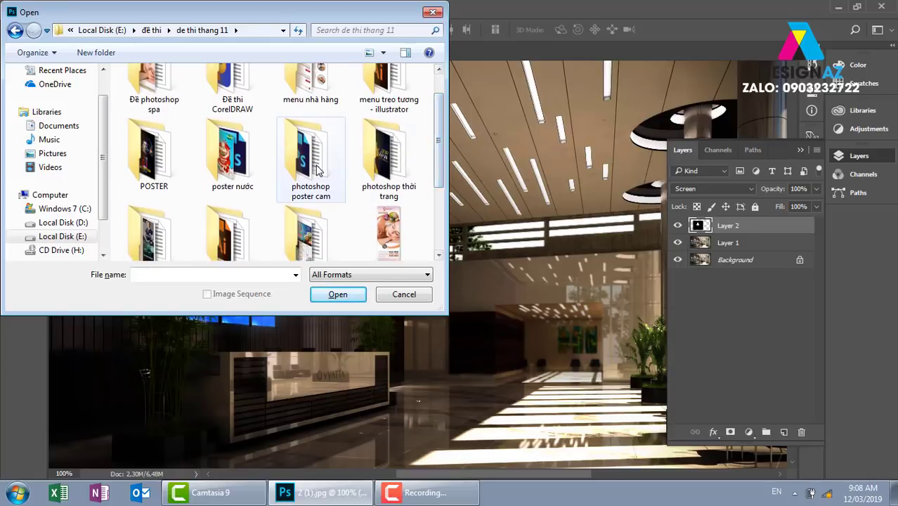
drag(441, 141, 441, 204)
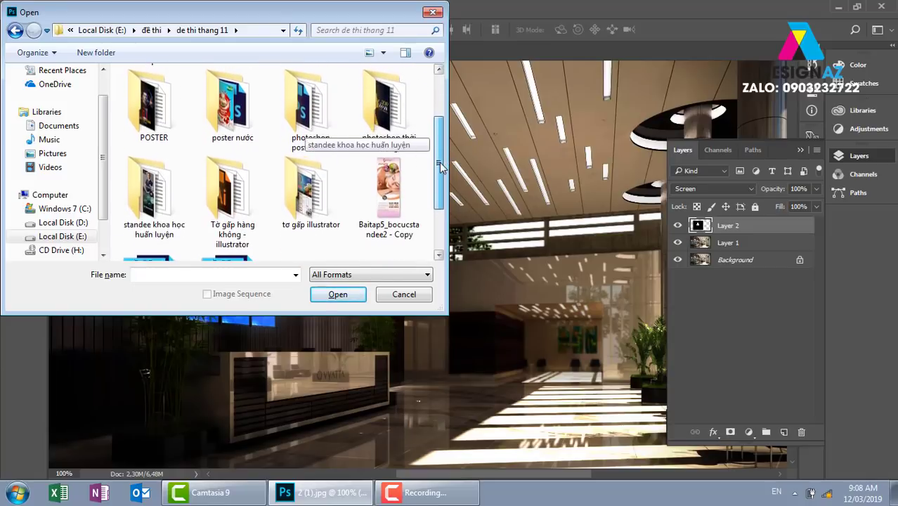
click(15, 29)
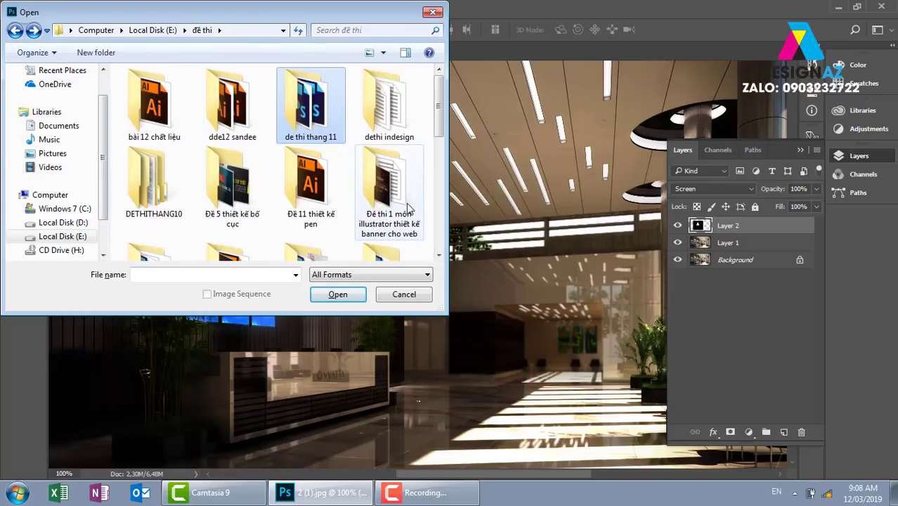
Step: Check the Đề thi 9 folder, then go into the Đề thi tháng 9 folder
click(438, 254)
drag(438, 147, 438, 173)
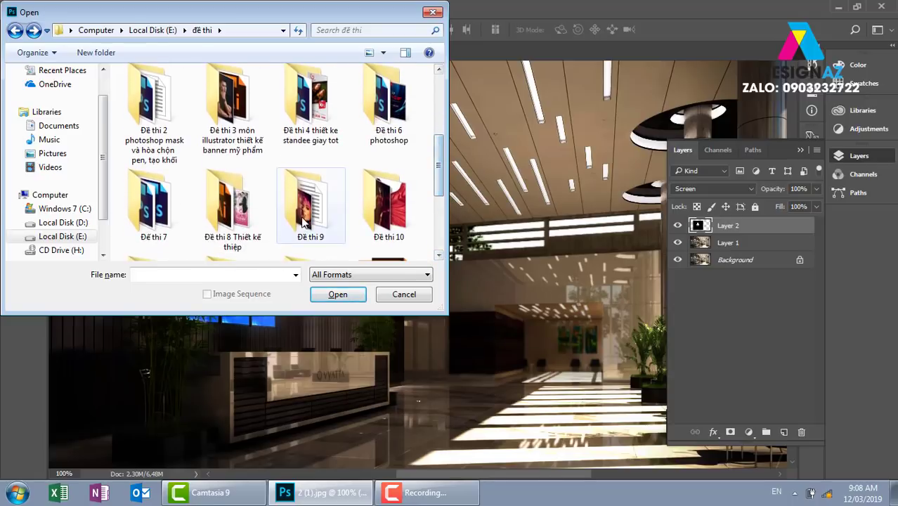
double_click(310, 204)
click(11, 31)
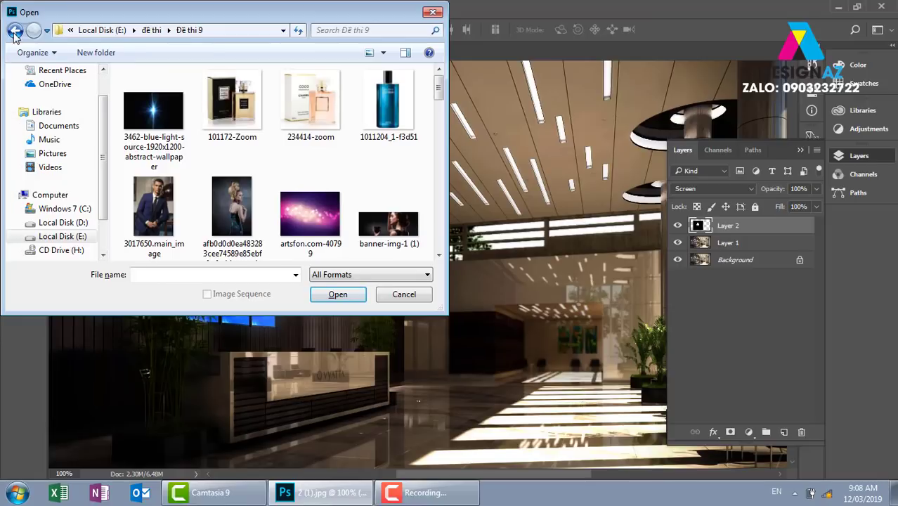
scroll(303, 173, down, 2)
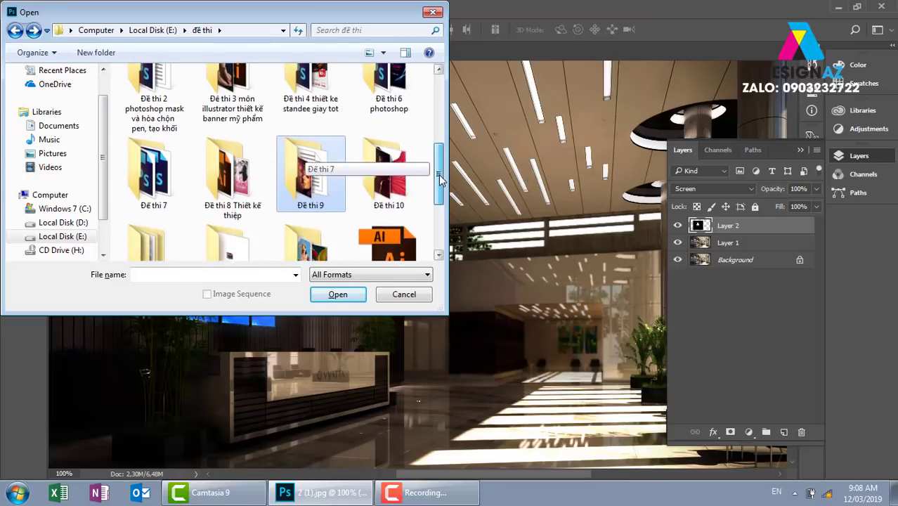
double_click(236, 199)
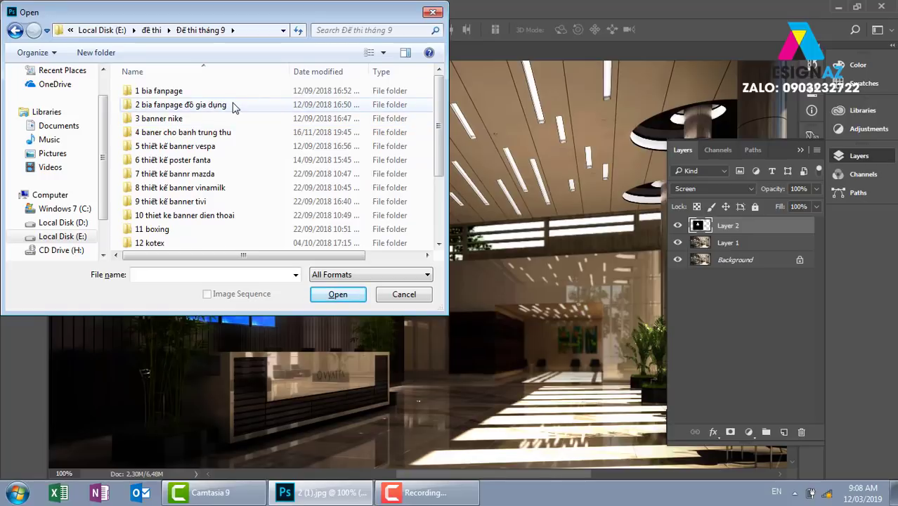
Step: Open the beige pattern 39578debcda485d and the Thu Huong logo from the mooncake banner folder
double_click(211, 133)
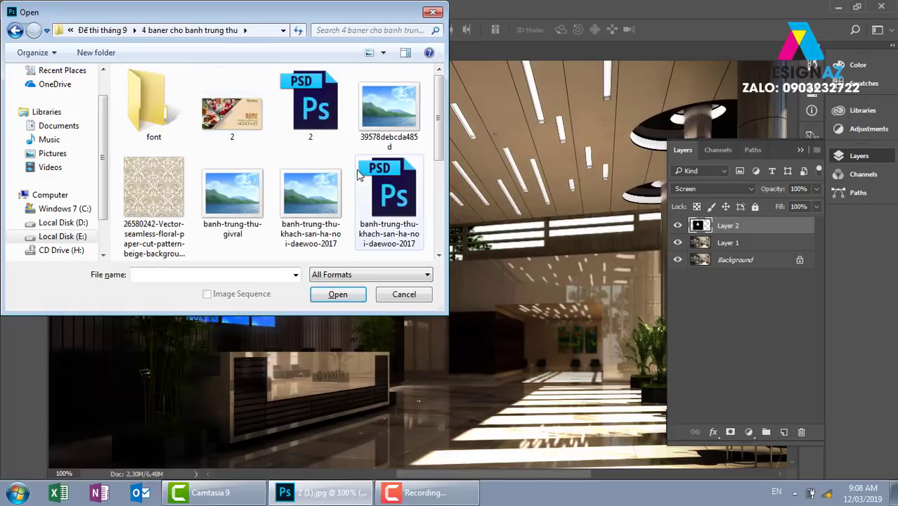
click(399, 120)
drag(441, 118, 441, 184)
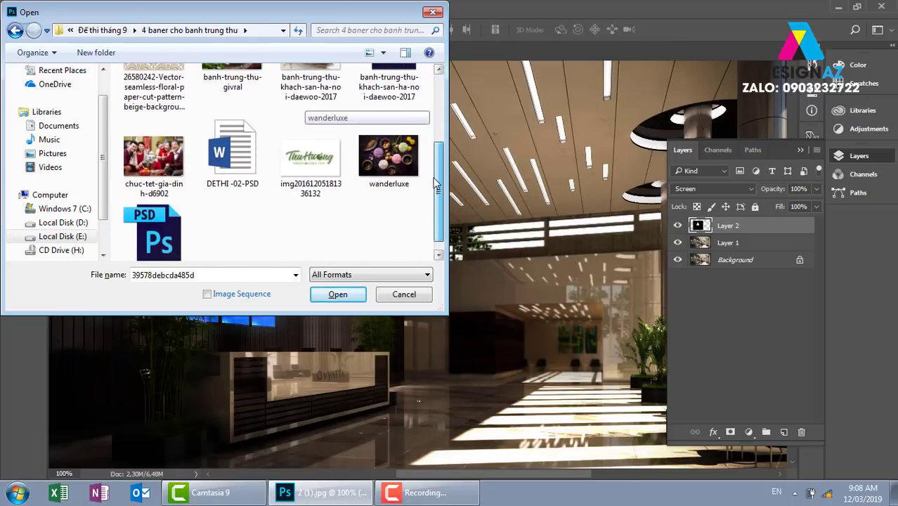
ctrl+click(310, 156)
click(348, 294)
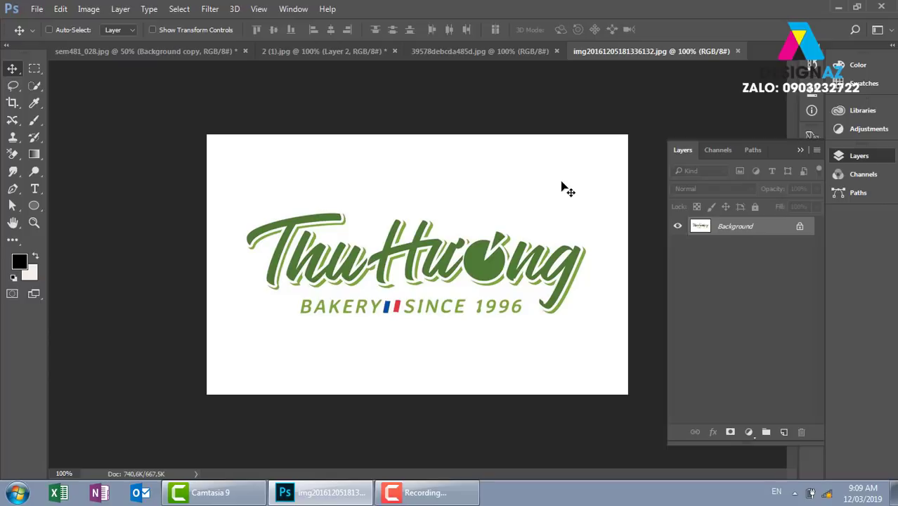
Step: Paste the whole Thu Huong logo into the pattern document and move it toward the centre
key(ctrl+a)
click(737, 51)
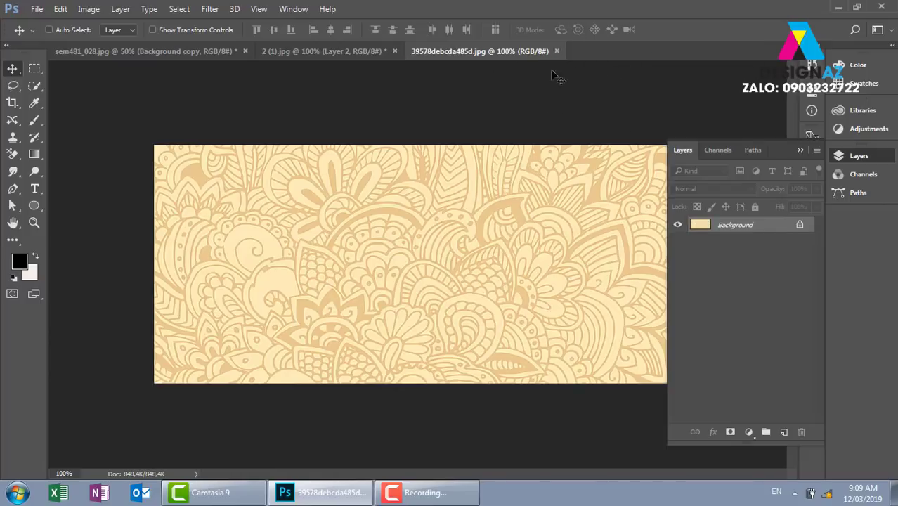
key(ctrl+v)
drag(541, 212, 534, 280)
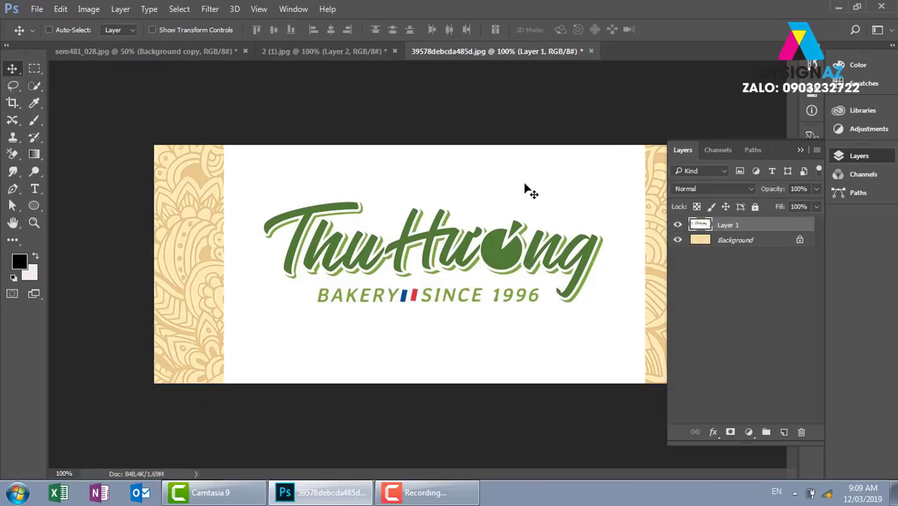
Step: Try Screen, then settle on Multiply blending for the logo layer
click(737, 190)
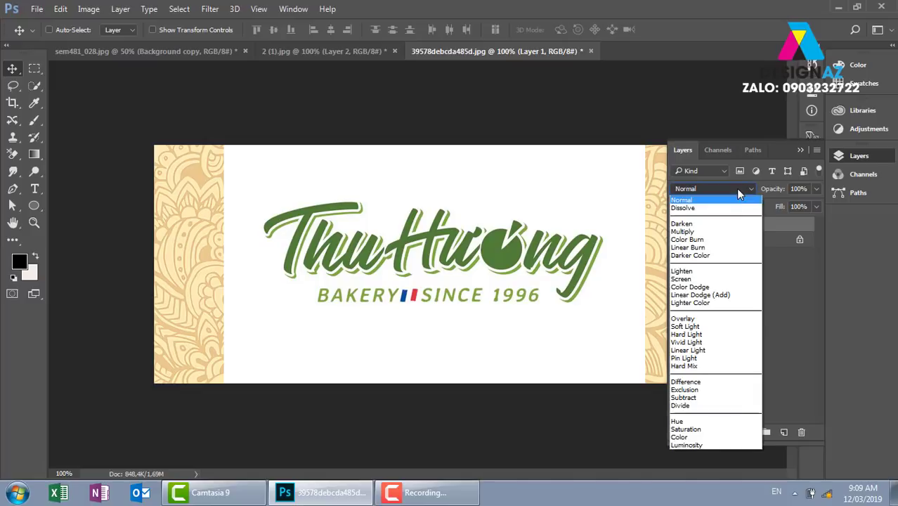
click(693, 279)
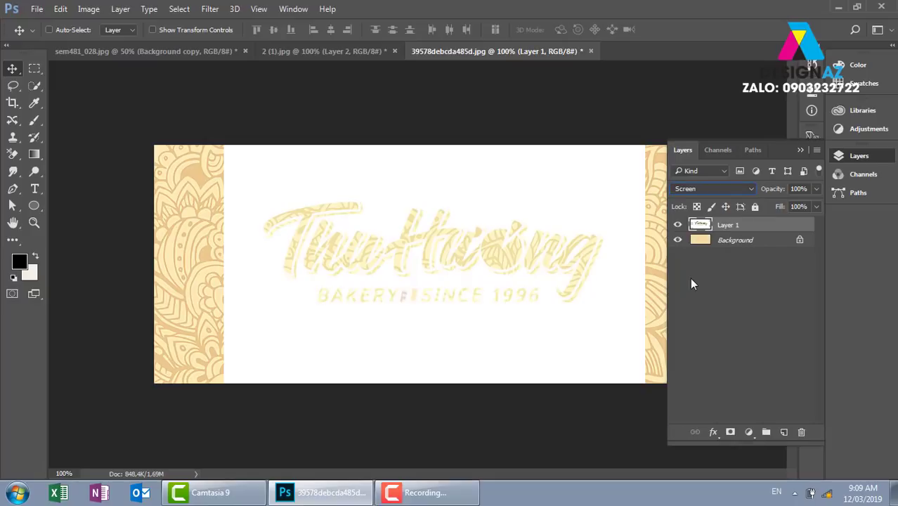
click(727, 190)
click(703, 234)
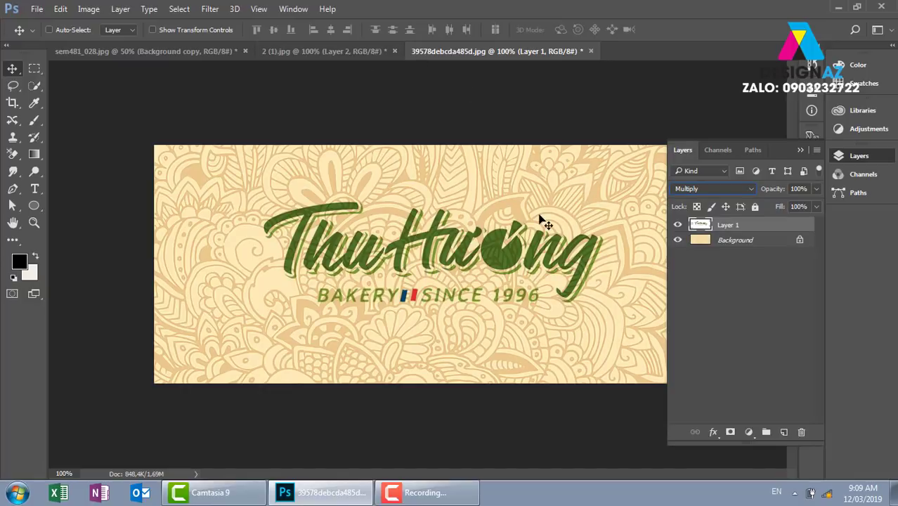
key(ctrl+o)
click(682, 243)
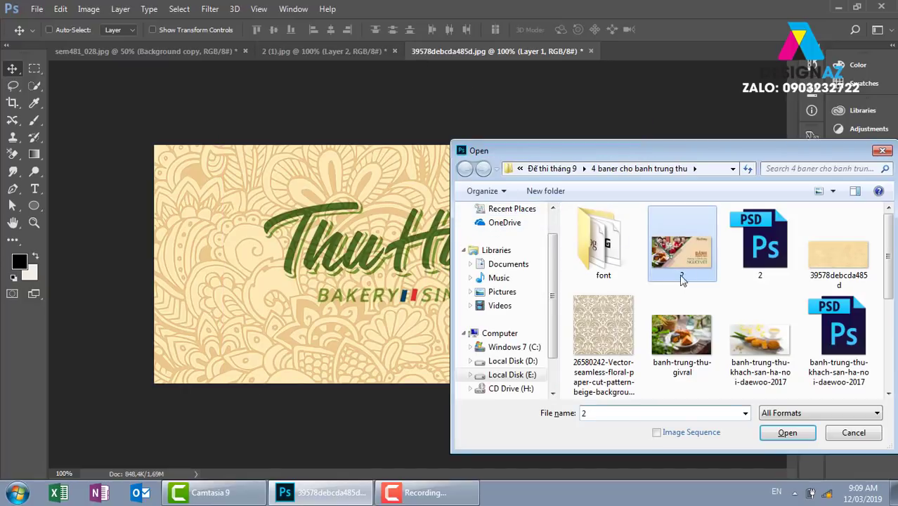
Step: View mooncake banner 2.jpg, then close it and the pattern document without saving
click(781, 439)
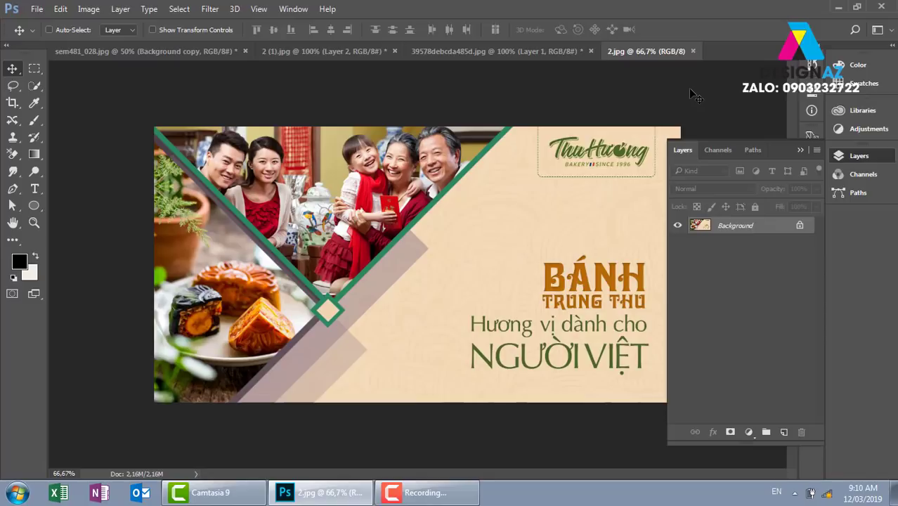
click(694, 51)
click(589, 52)
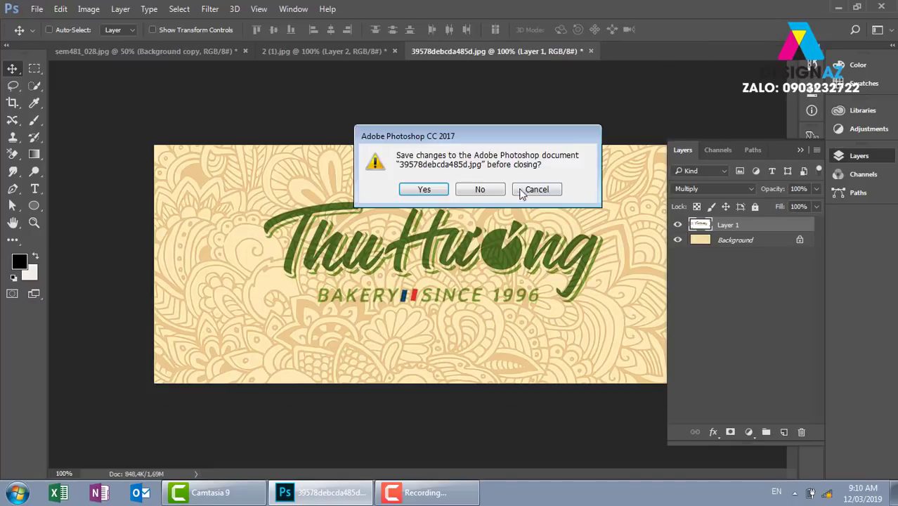
click(489, 194)
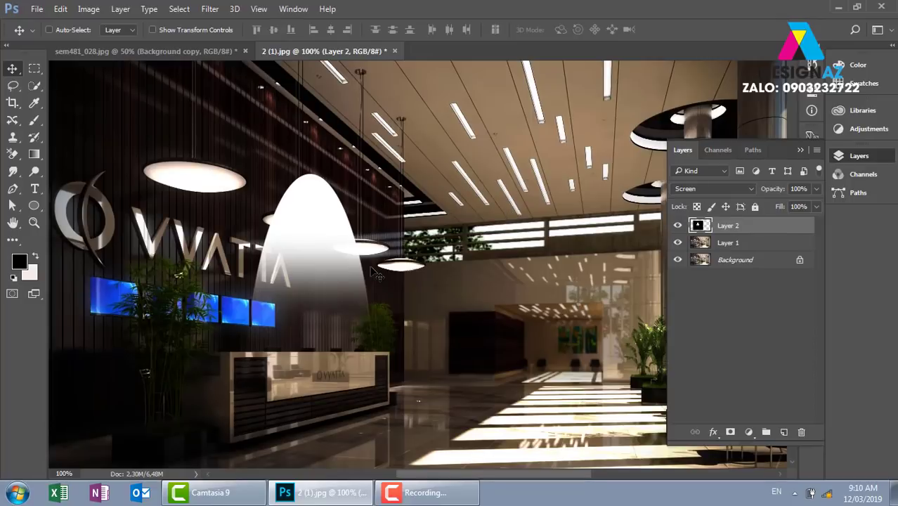
Step: Shift the light cone left and down, then switch Layer 2's blending to Color Dodge
drag(315, 261, 279, 275)
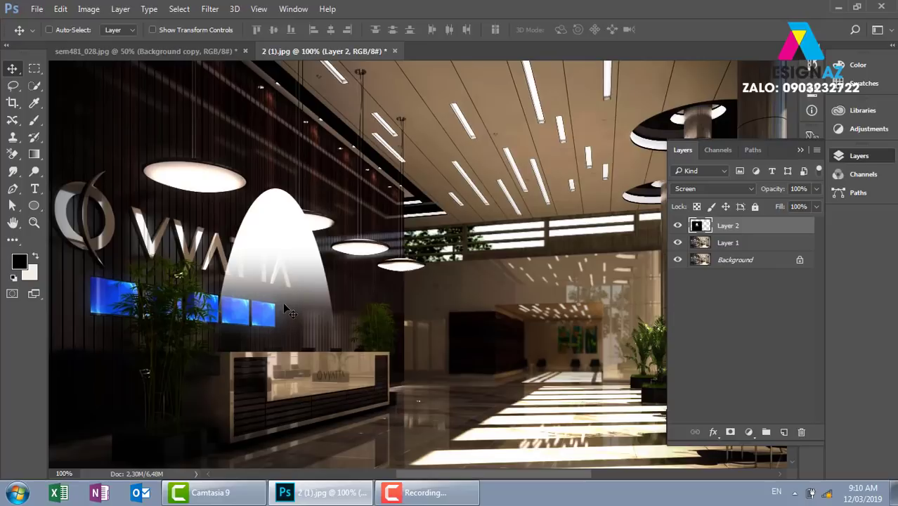
key(ctrl)
scroll(292, 315, up, 3)
scroll(292, 314, down, 1)
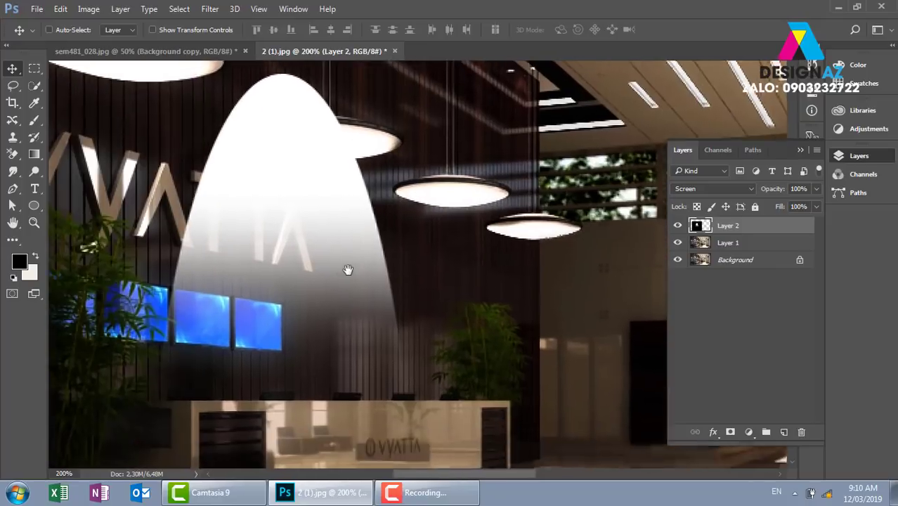
click(719, 187)
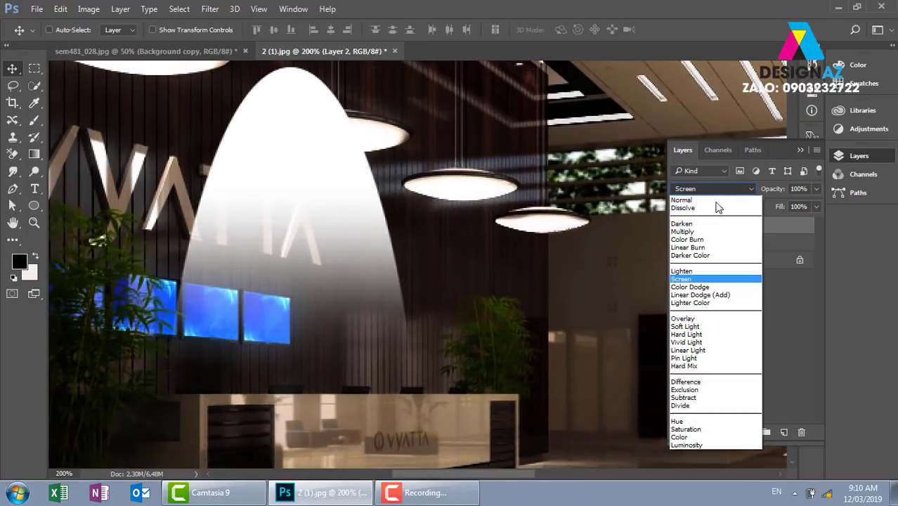
click(706, 288)
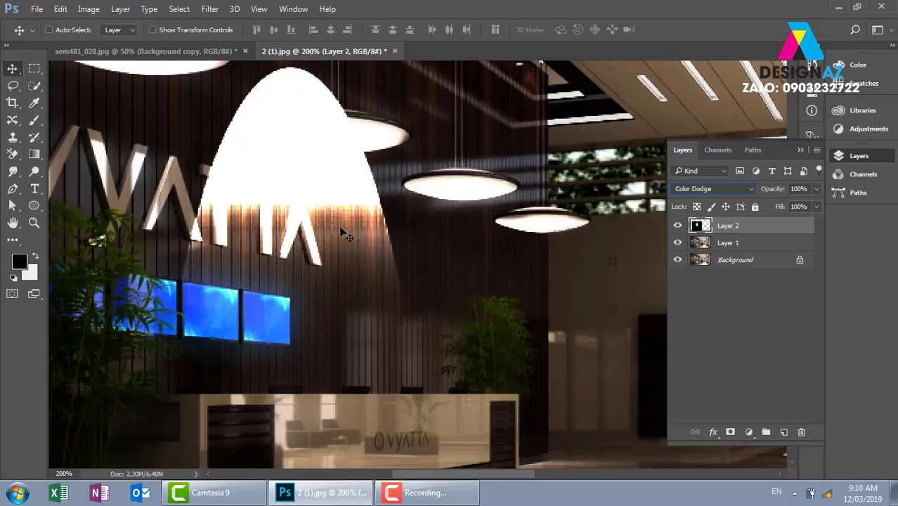
Step: Duplicate the glow layer under another lamp and set the copy's opacity to 50%
key(ctrl+minus)
mouse_move(335, 243)
mouse_down()
mouse_move(285, 255)
mouse_move(384, 280)
mouse_move(433, 367)
mouse_up()
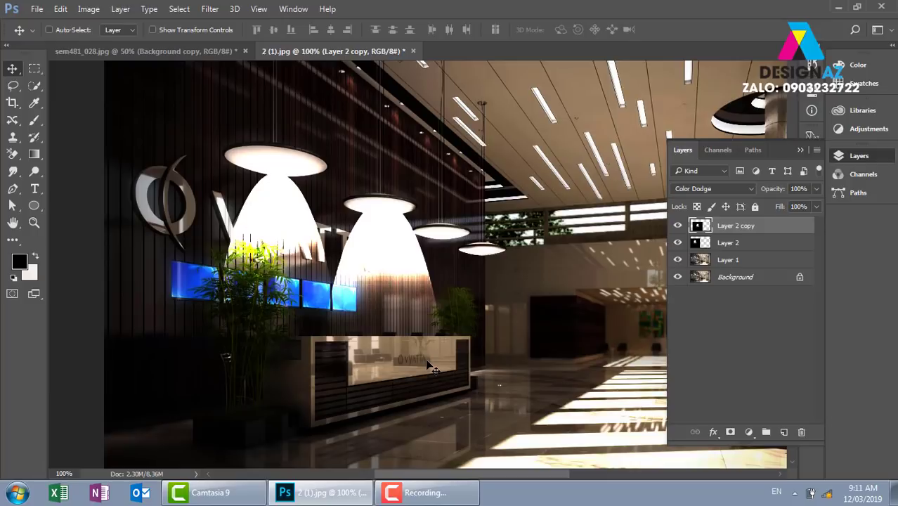
key(ctrl+plus)
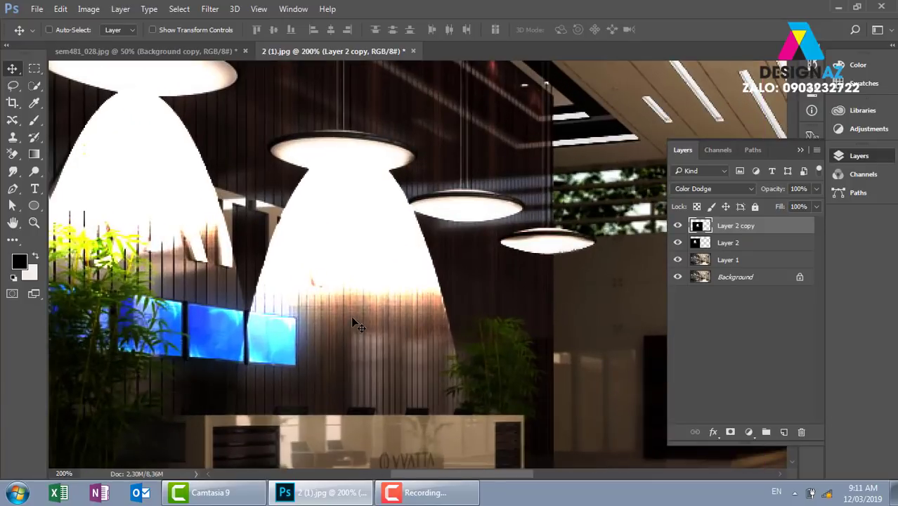
drag(358, 326, 464, 357)
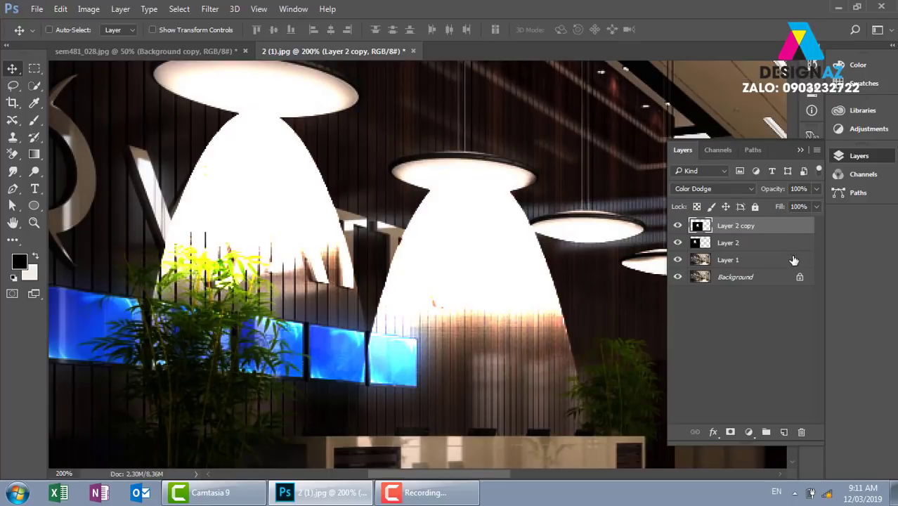
key(5)
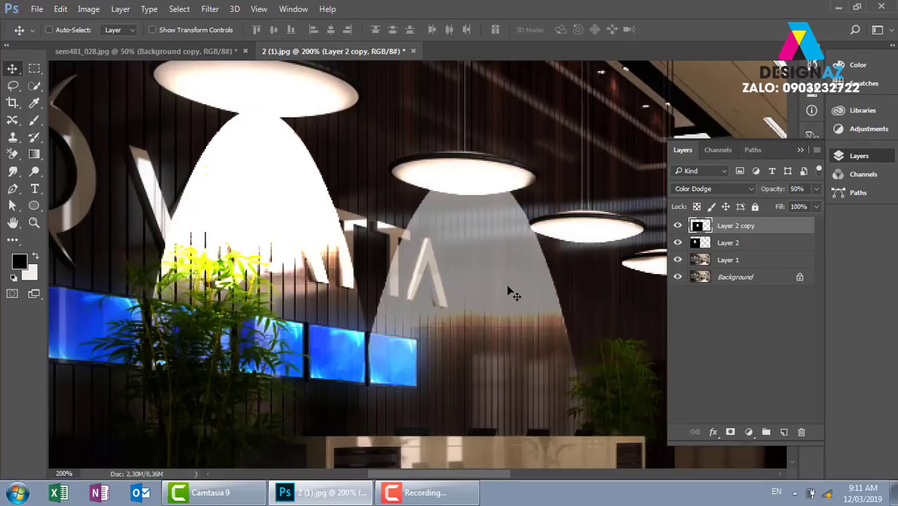
Step: Set Layer 2's fill to 50% and nudge the copied light cone slightly
click(791, 242)
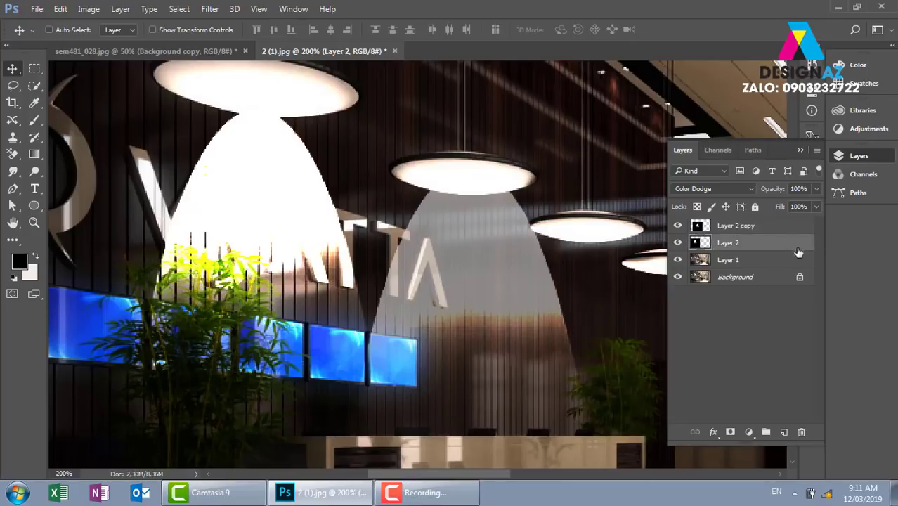
click(799, 205)
text(50)
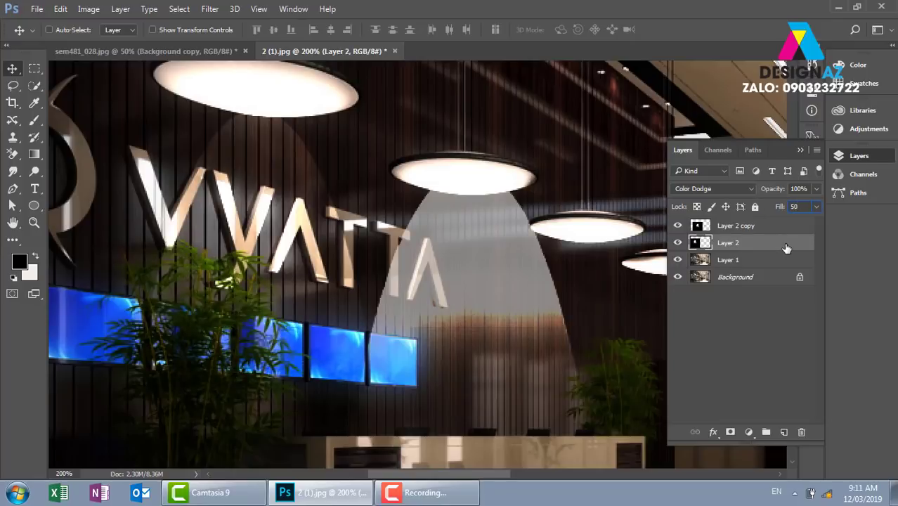
key(Return)
right_click(282, 202)
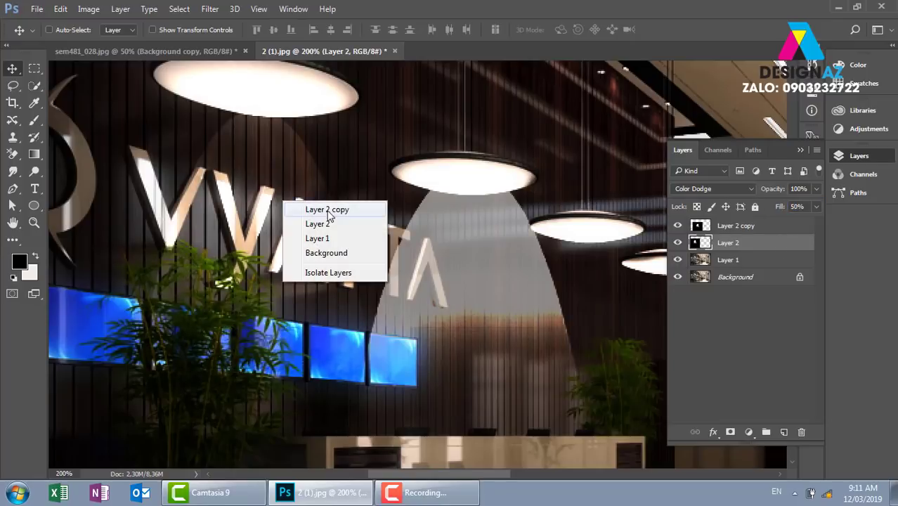
click(329, 211)
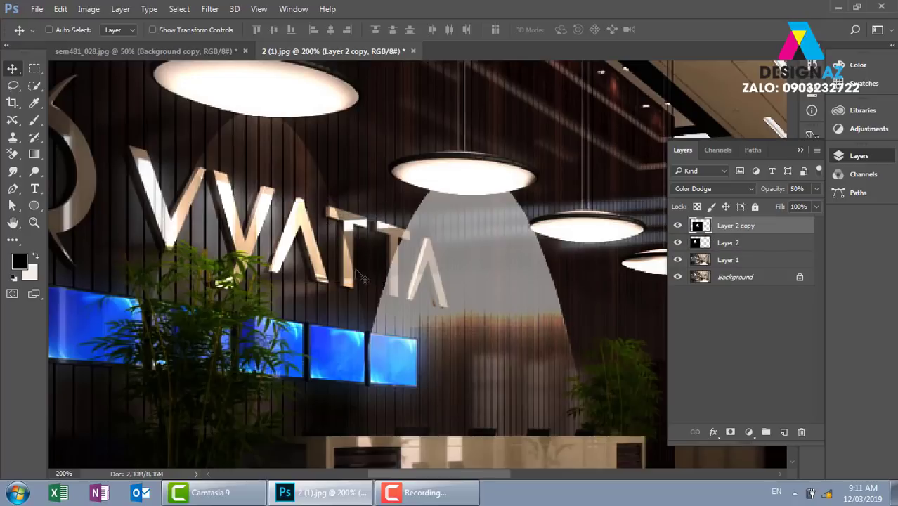
right_click(297, 217)
click(323, 225)
mouse_move(320, 249)
mouse_down()
mouse_move(336, 270)
mouse_move(329, 253)
mouse_up()
Step: Raise Layer 2's fill to 74%, reposition its glow behind VVATTA, and select Layer 2 copy
click(749, 246)
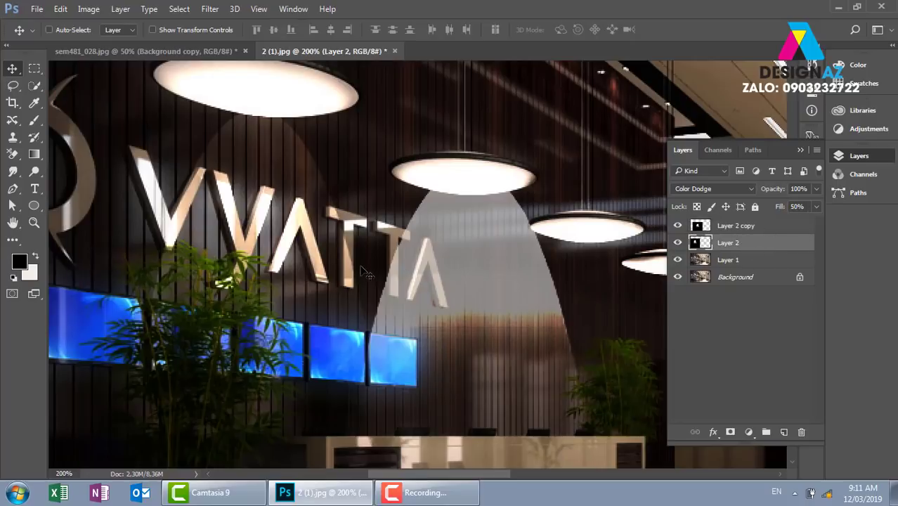
mouse_move(309, 226)
mouse_down()
mouse_move(371, 379)
mouse_move(675, 362)
mouse_up()
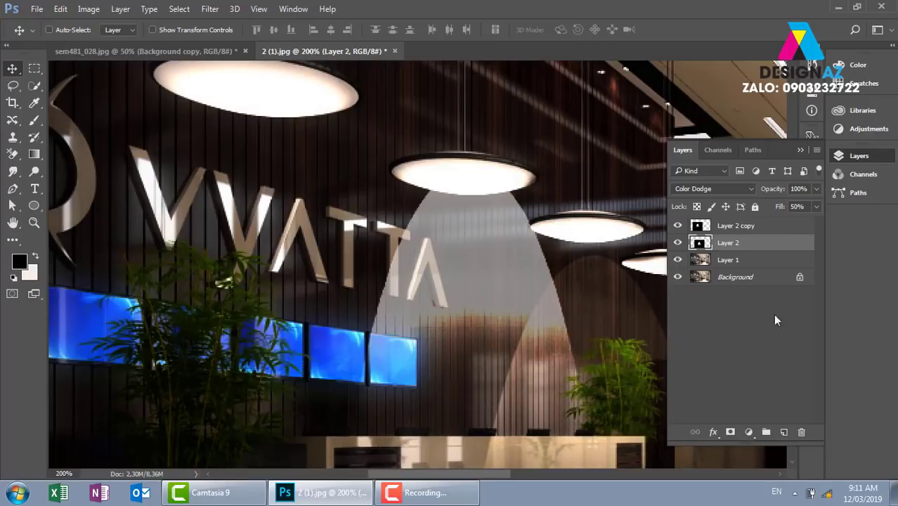
click(817, 207)
drag(793, 221, 799, 221)
mouse_move(623, 305)
mouse_down()
mouse_move(508, 287)
mouse_move(276, 197)
mouse_move(256, 212)
mouse_up()
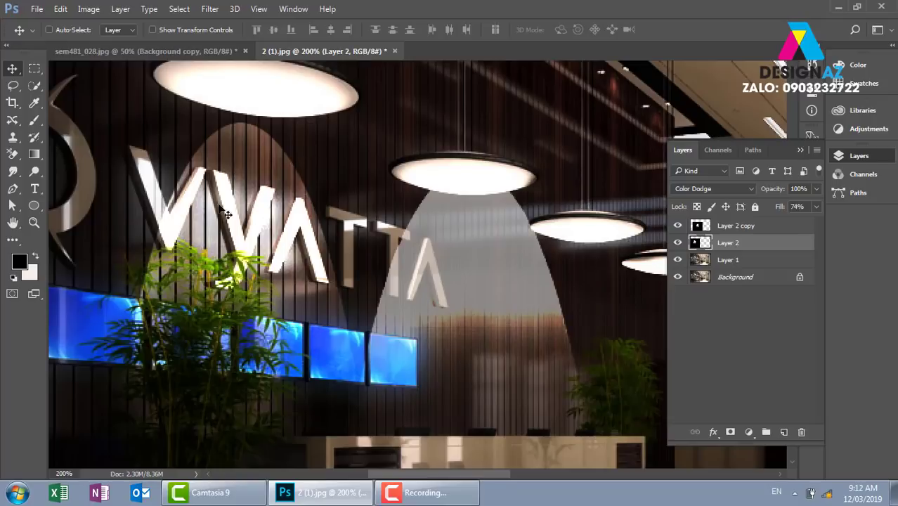
mouse_move(219, 207)
mouse_down()
mouse_move(244, 256)
mouse_move(224, 229)
mouse_up()
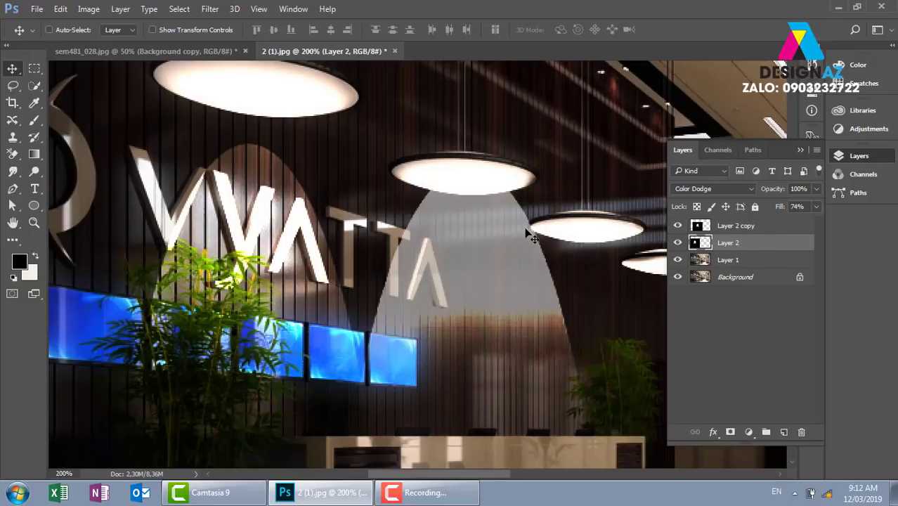
drag(271, 261, 333, 252)
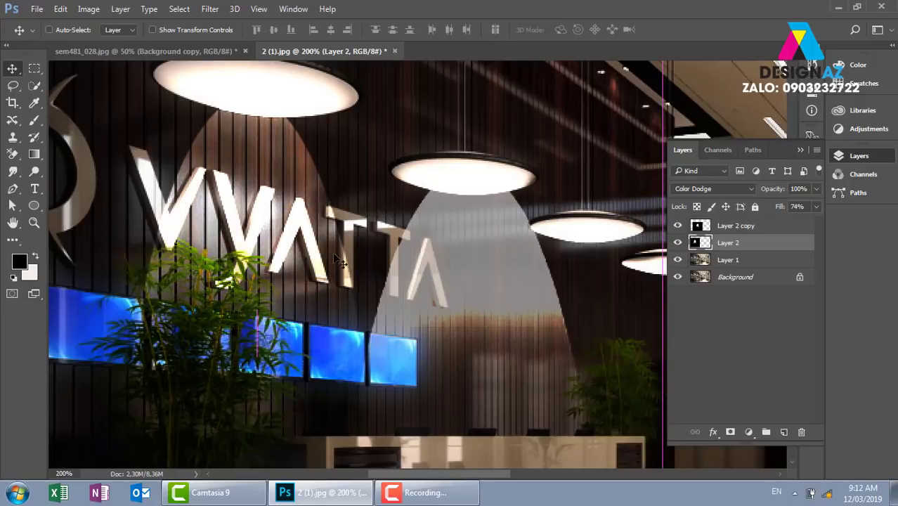
right_click(482, 264)
click(524, 268)
Step: Delete Layer 2 copy and raise Layer 2's fill to 84%
key(Delete)
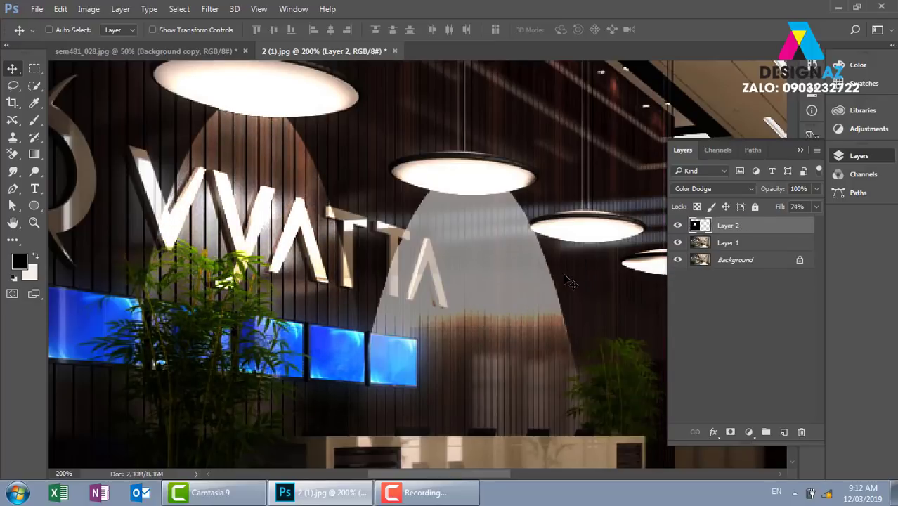
click(817, 208)
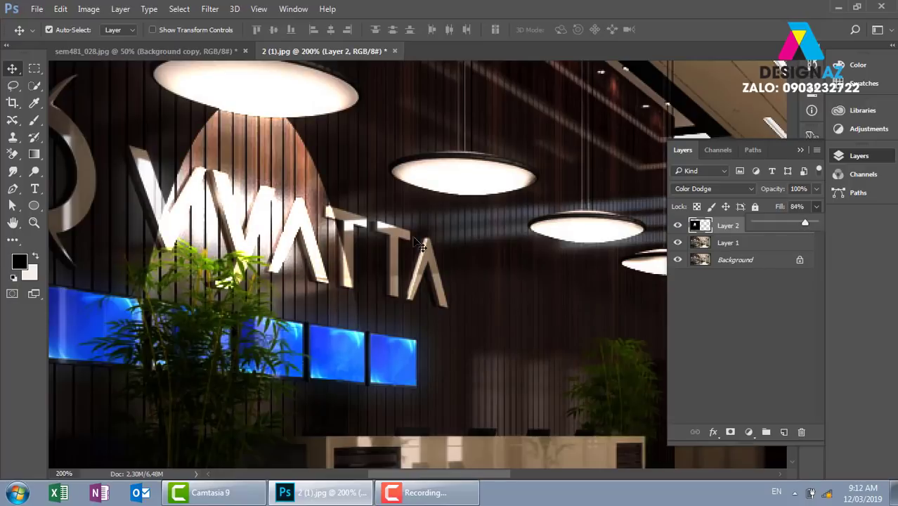
scroll(418, 246, down, 1)
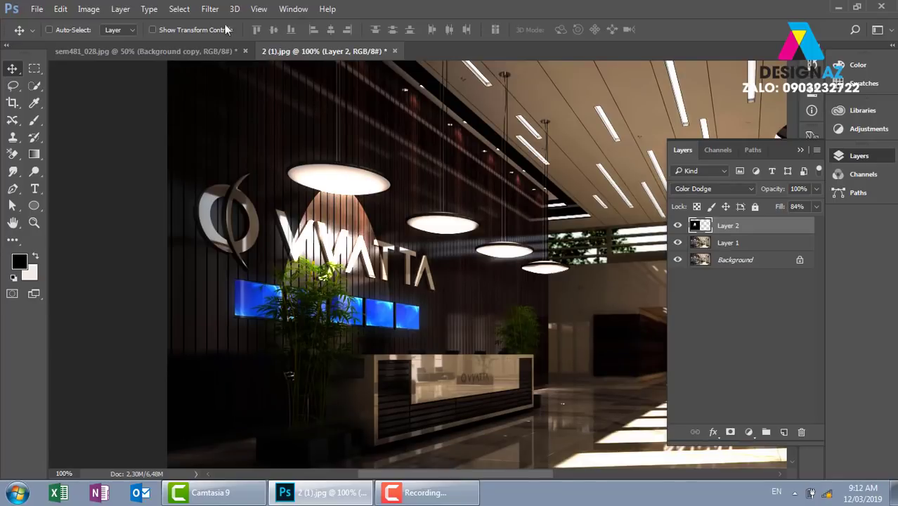
Step: Soften Layer 2's glow with a Gaussian Blur of radius 4,9 pixels
click(210, 10)
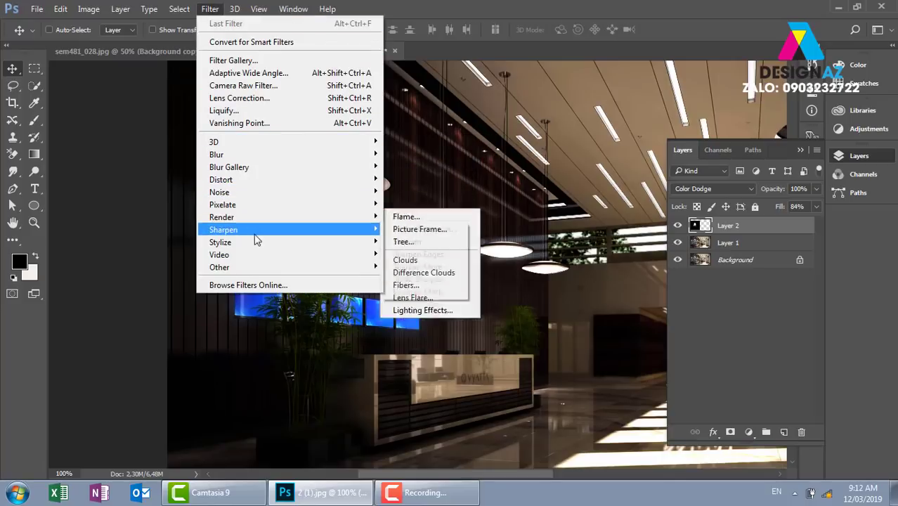
mouse_move(218, 155)
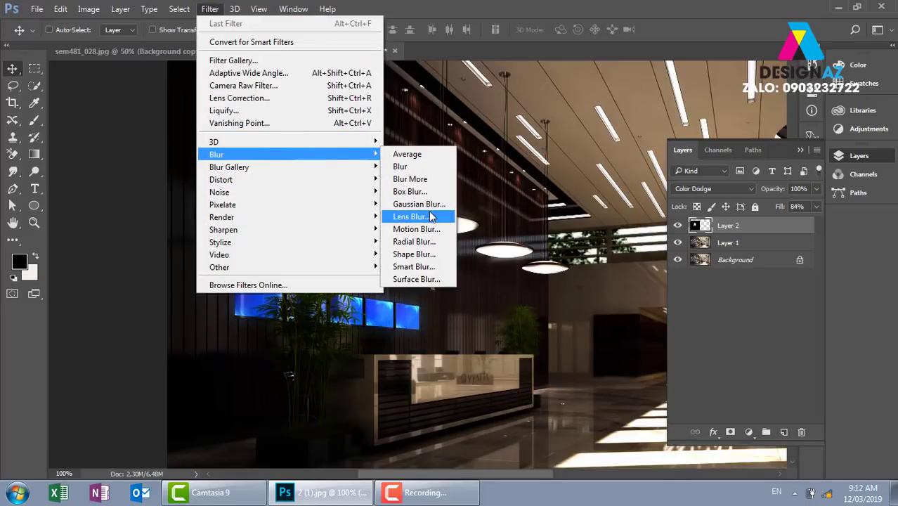
click(437, 211)
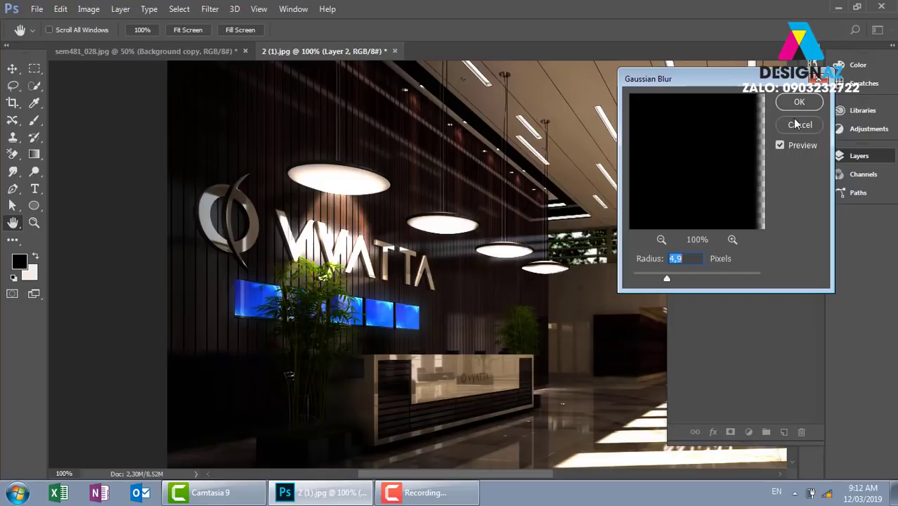
click(800, 102)
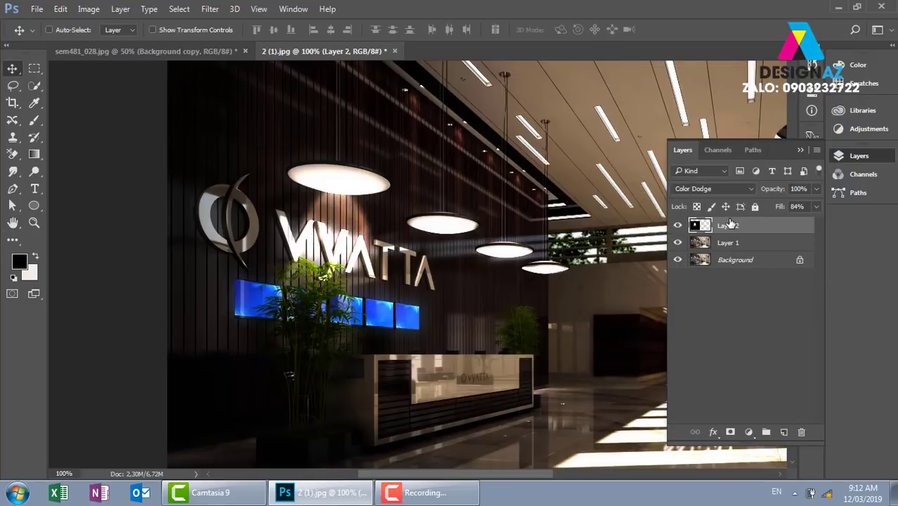
click(735, 190)
Step: Compare Layer 2 in Normal blending, then restore Color Dodge
click(731, 196)
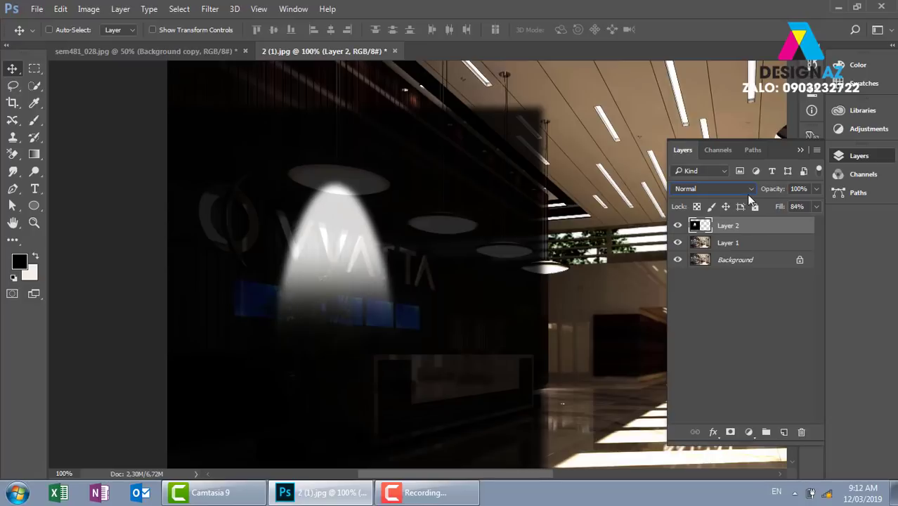
click(714, 188)
click(703, 289)
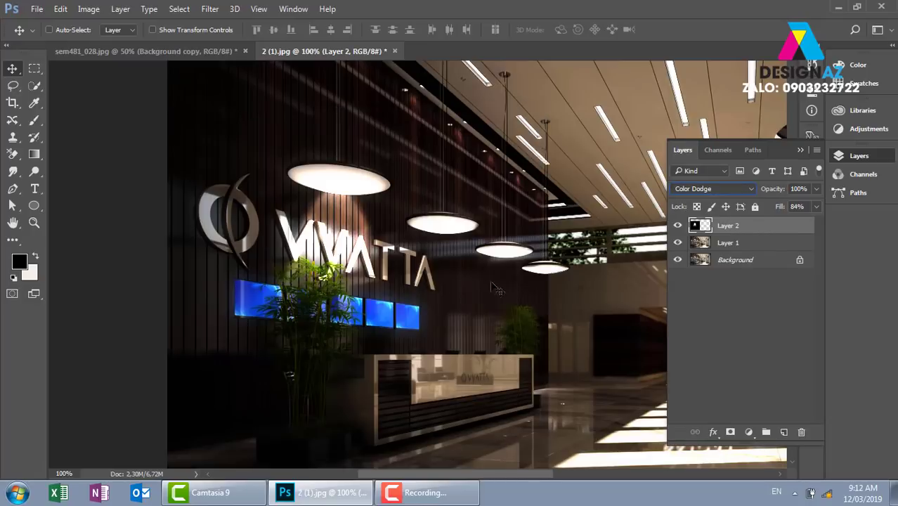
Step: Duplicate the glow twice, placing the copies under two other lamps
drag(357, 269, 526, 323)
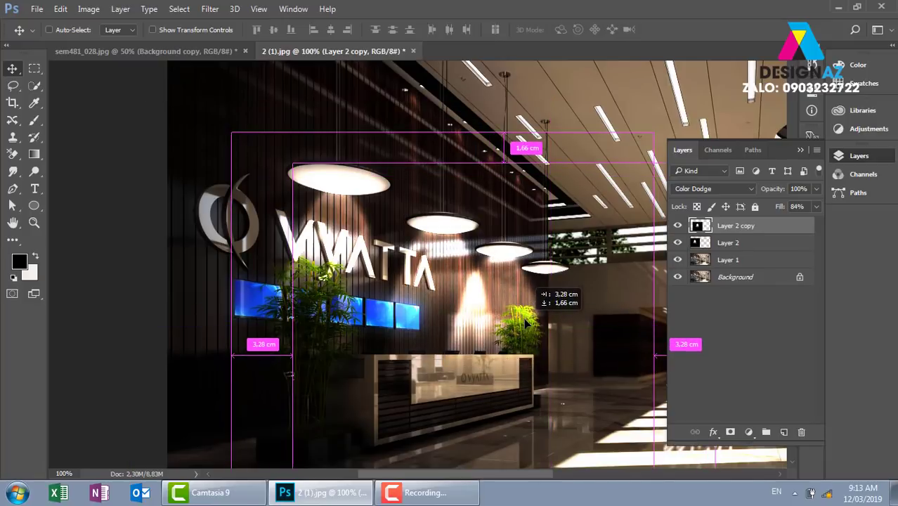
mouse_move(526, 324)
alt+mouse_down()
mouse_move(556, 366)
mouse_move(492, 265)
alt+mouse_up()
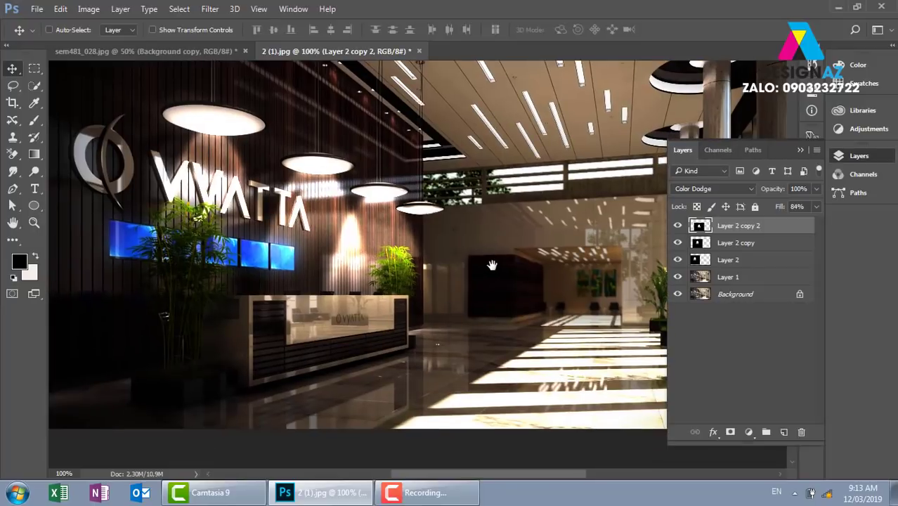
scroll(492, 265, up, 1)
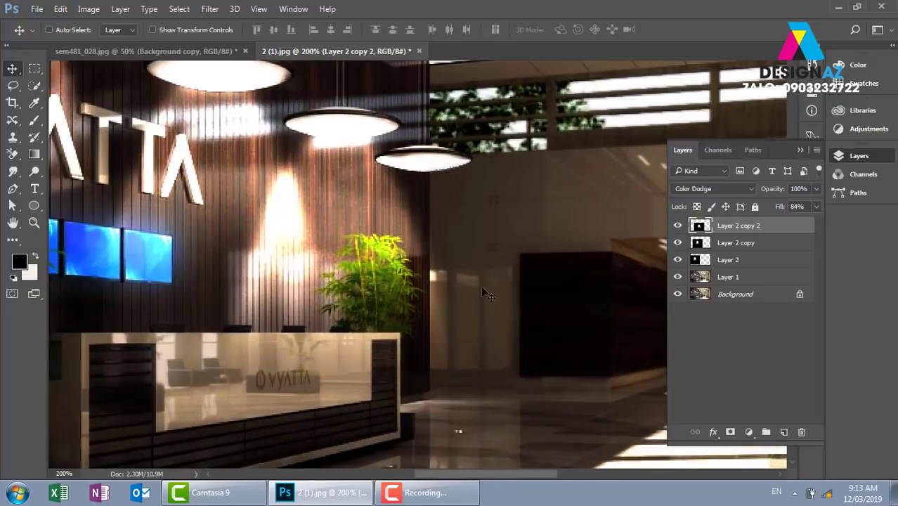
scroll(481, 285, left, 1)
scroll(464, 309, down, 2)
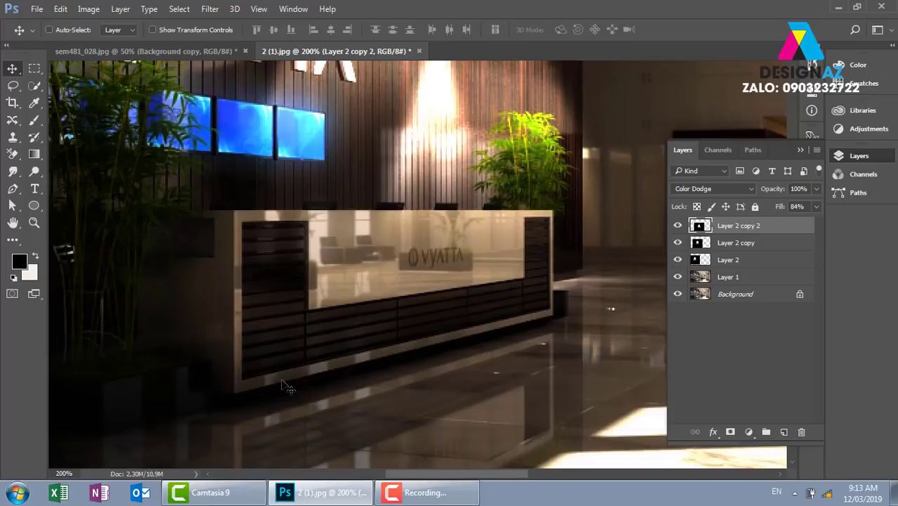
scroll(287, 387, down, 2)
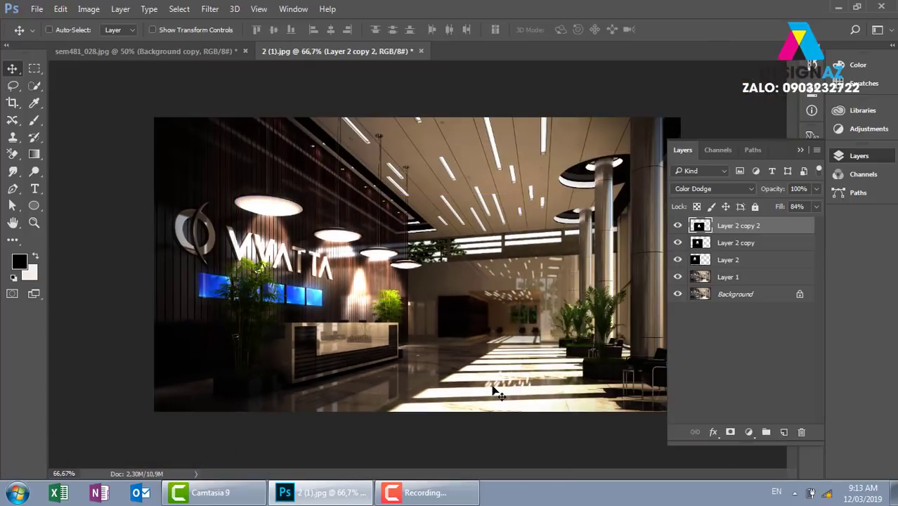
Step: Collapse the floating Layers panel using its double-arrow button
click(802, 149)
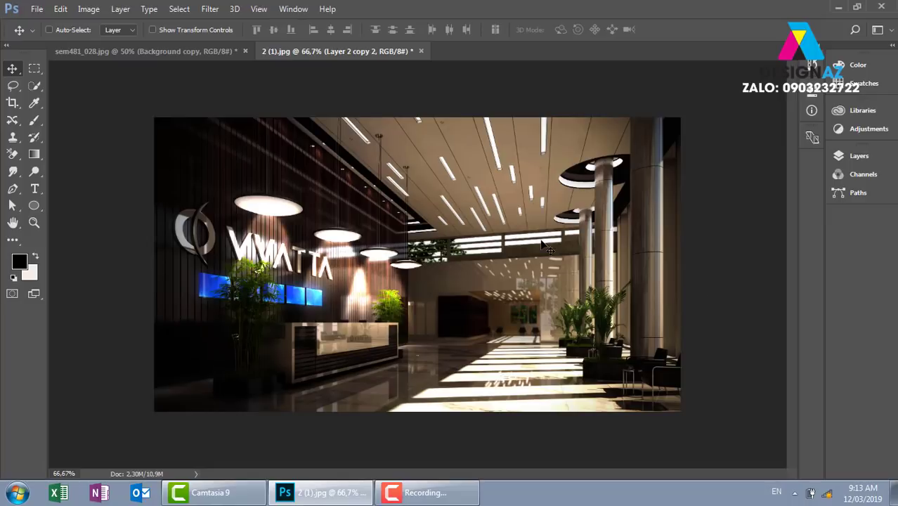
Step: Browse to the E:\thuvienanh\Backgroud\texture folder in the Open dialog
key(ctrl+o)
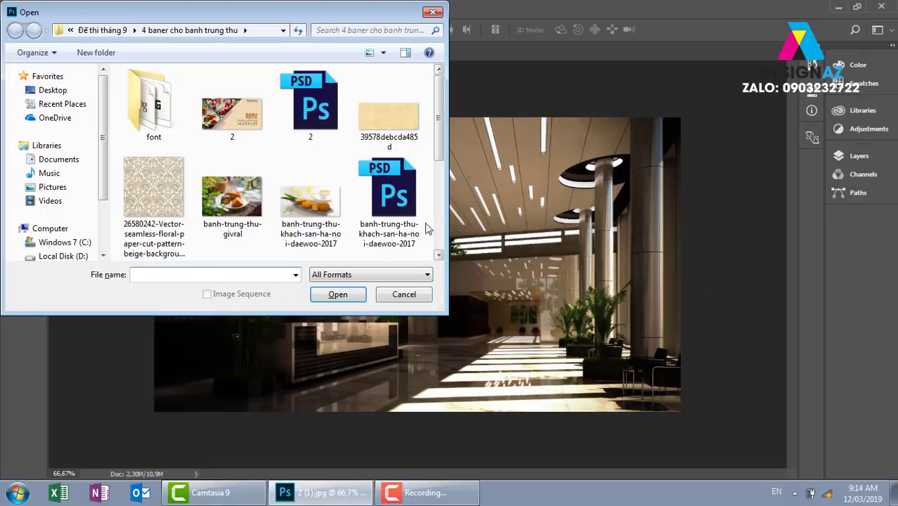
scroll(77, 211, down, 1)
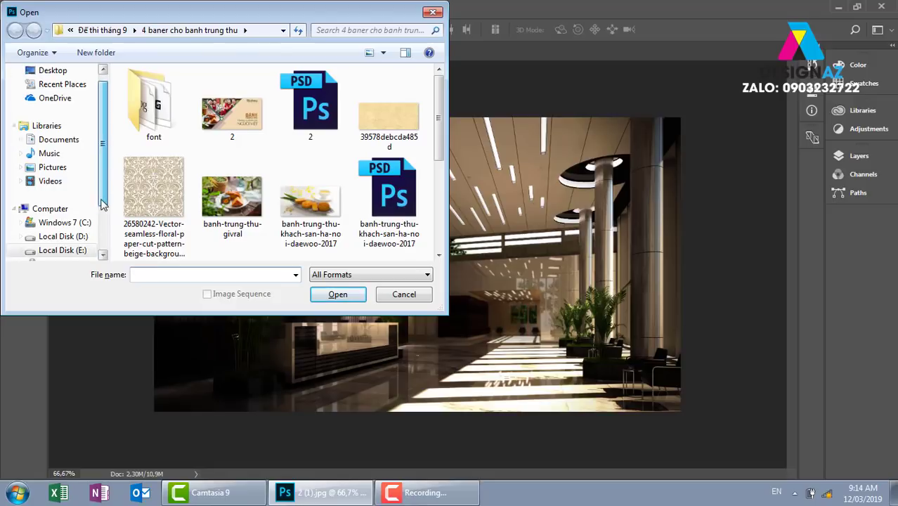
click(85, 250)
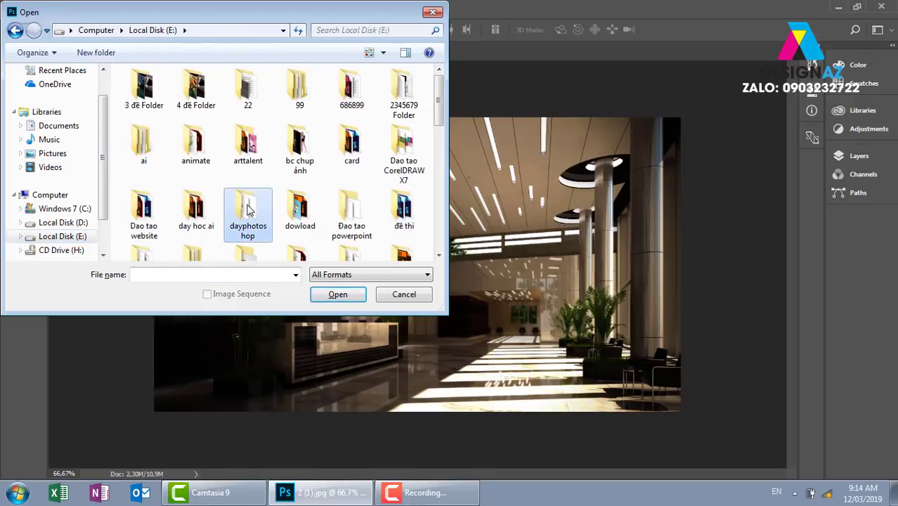
scroll(242, 204, down, 3)
double_click(298, 83)
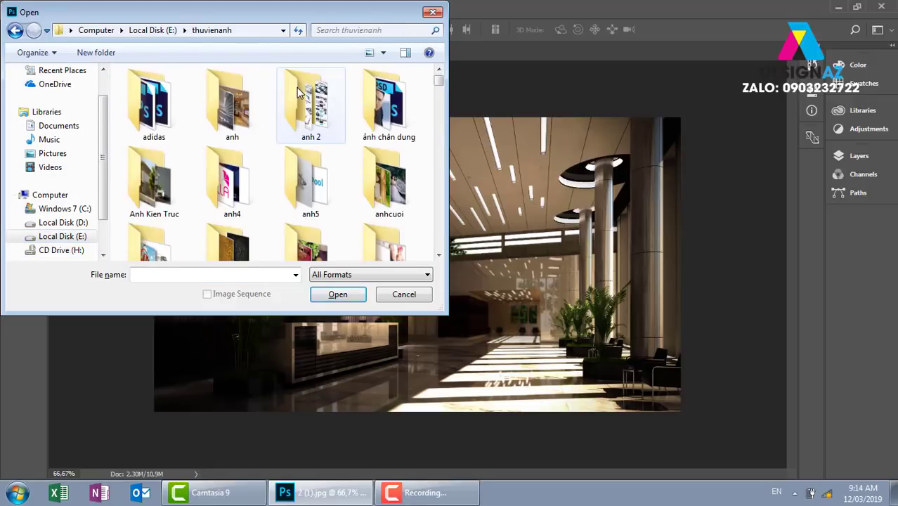
click(315, 200)
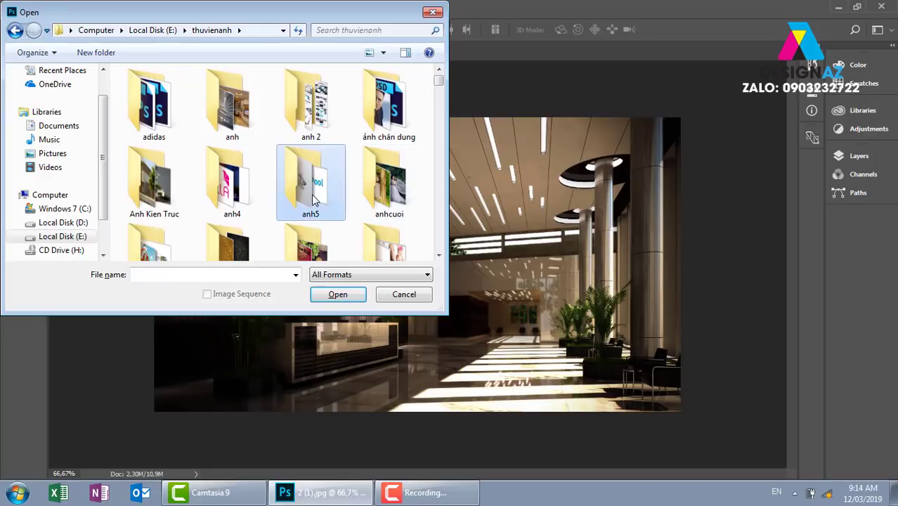
scroll(315, 201, down, 2)
double_click(237, 99)
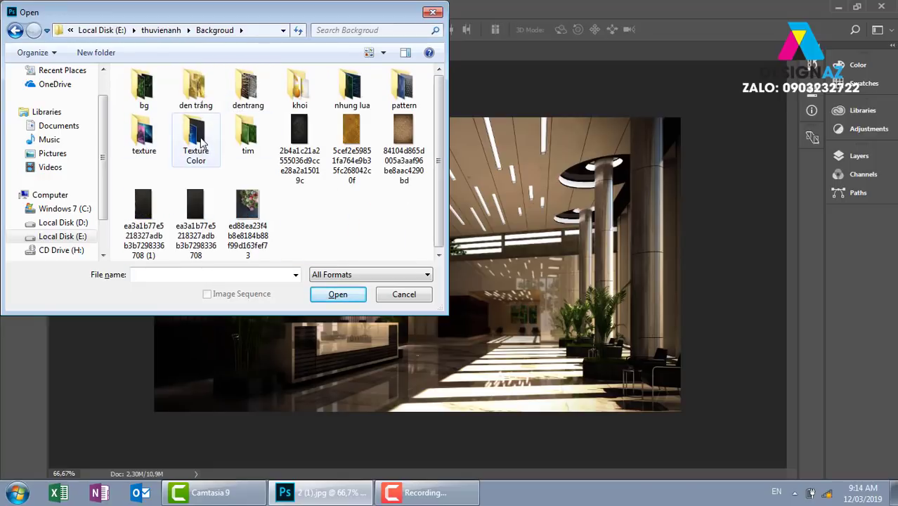
double_click(147, 140)
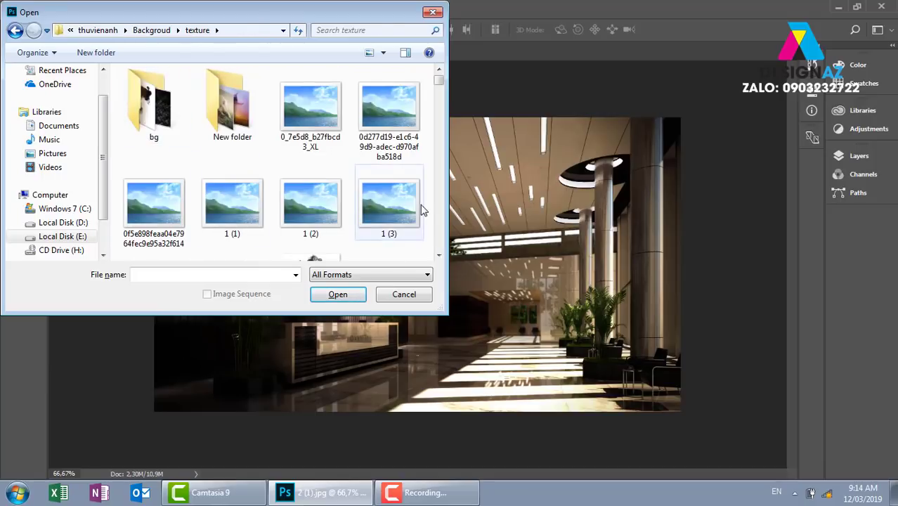
Step: Open the black light-rays image ae00af43c3b9ecced39a93d307444f87.jpg
click(438, 256)
click(439, 256)
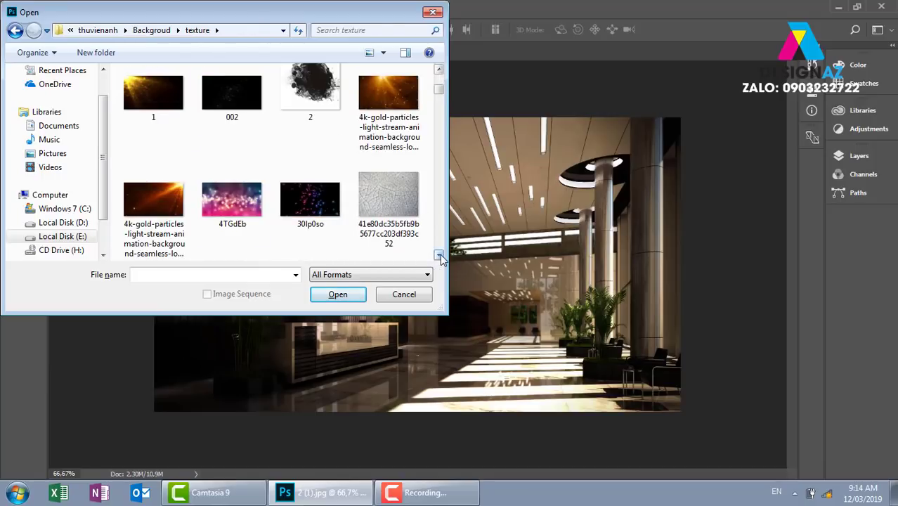
click(439, 256)
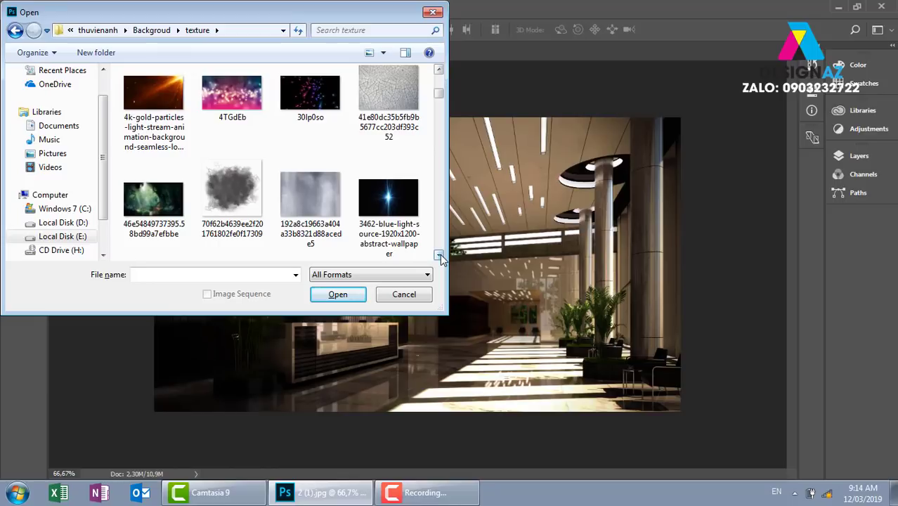
click(438, 256)
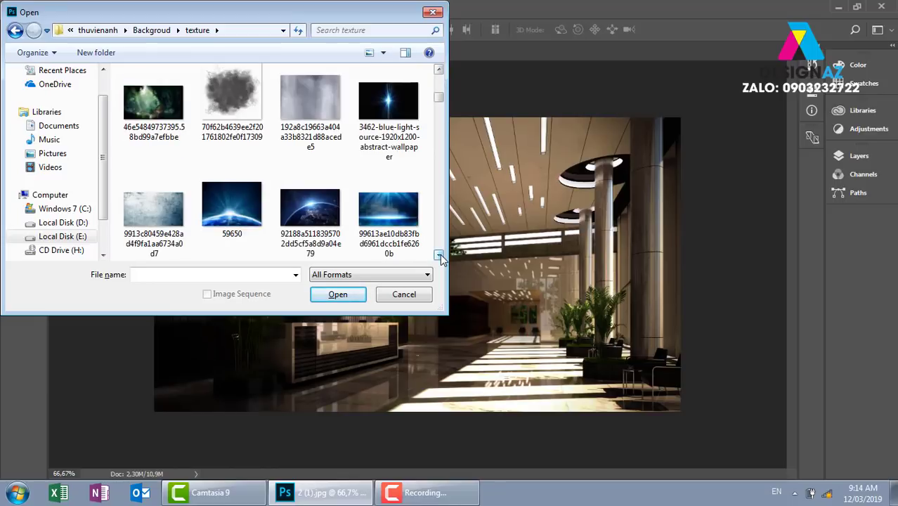
click(438, 256)
click(438, 256)
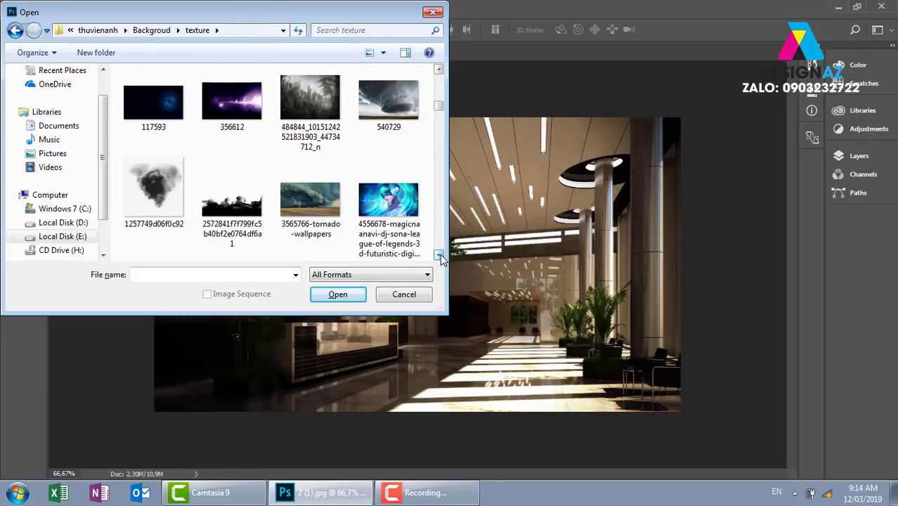
click(438, 256)
click(439, 256)
click(438, 256)
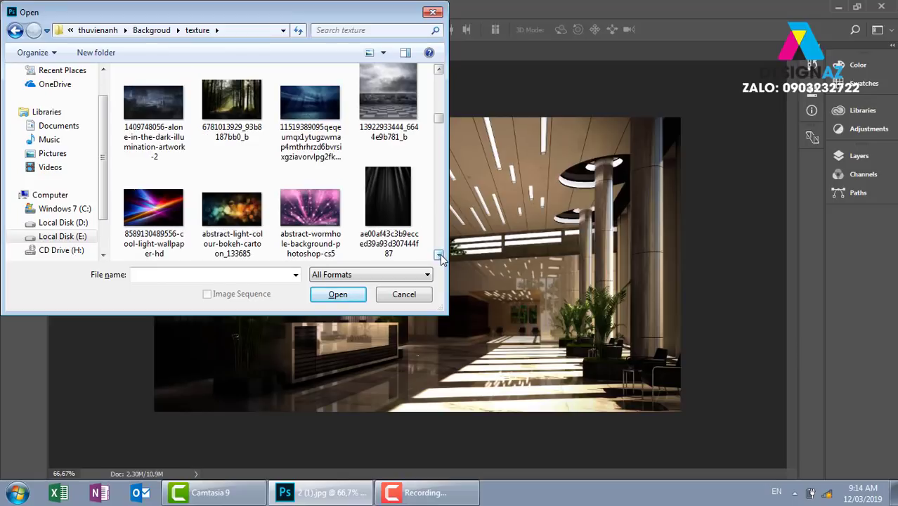
click(389, 190)
click(337, 294)
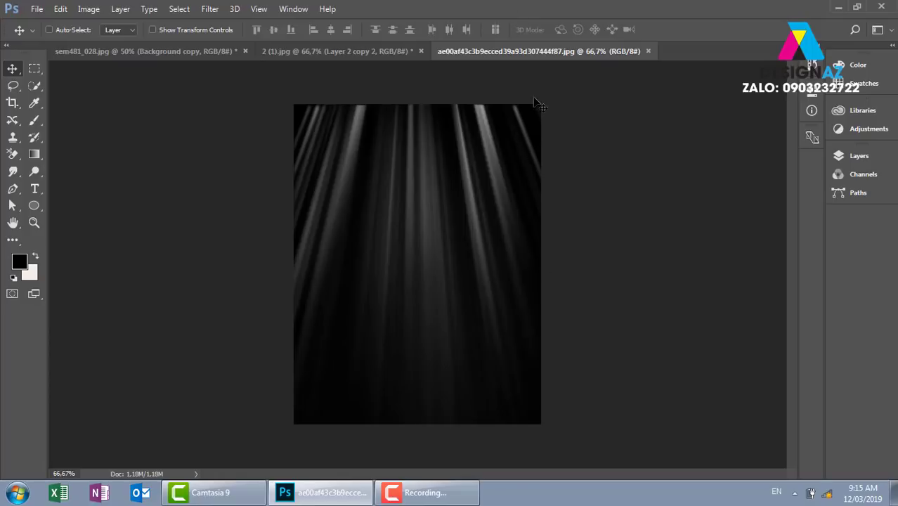
Step: Copy the whole light-rays image, close its file, and paste it into the lobby photo
key(ctrl)
key(ctrl+a)
key(ctrl+w)
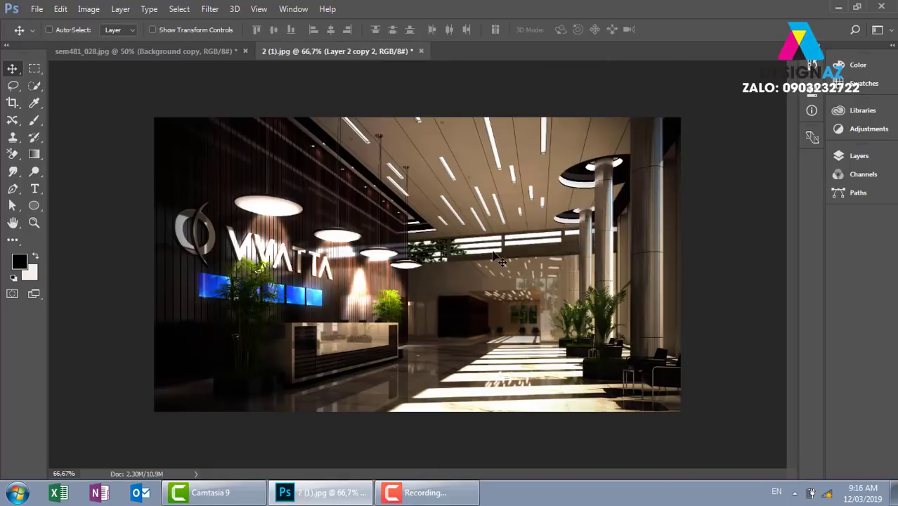
key(ctrl+v)
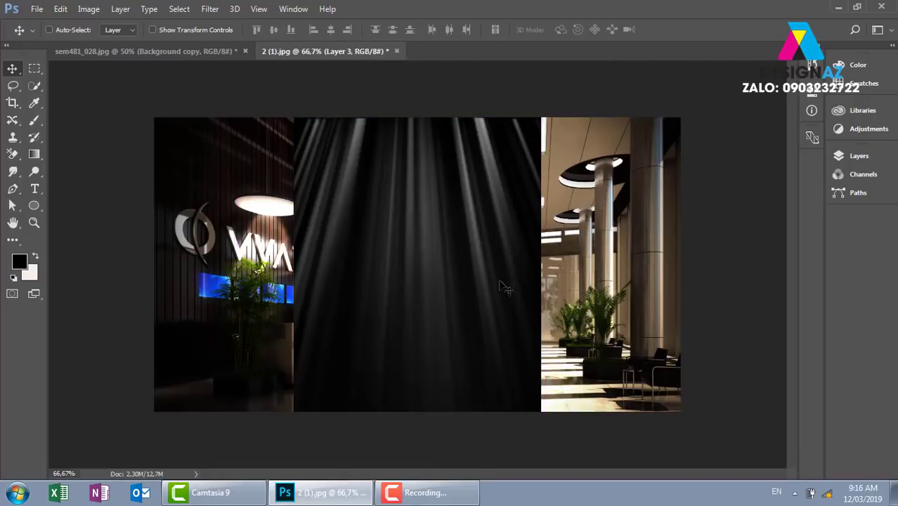
Step: Rotate the pasted rays (Layer 3) diagonally and place them across the right side
drag(500, 285, 567, 289)
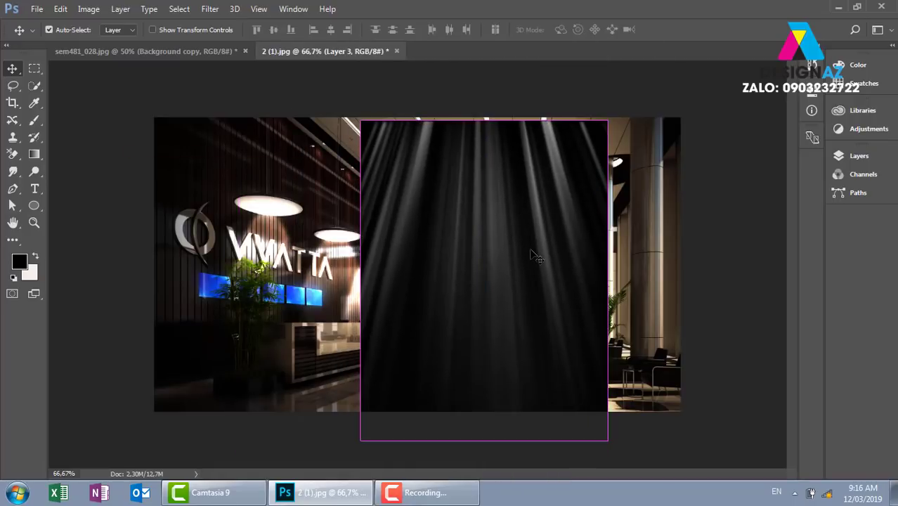
key(ctrl+t)
mouse_move(647, 126)
mouse_down()
mouse_move(657, 233)
mouse_move(705, 303)
mouse_up()
drag(540, 197, 634, 212)
key(Return)
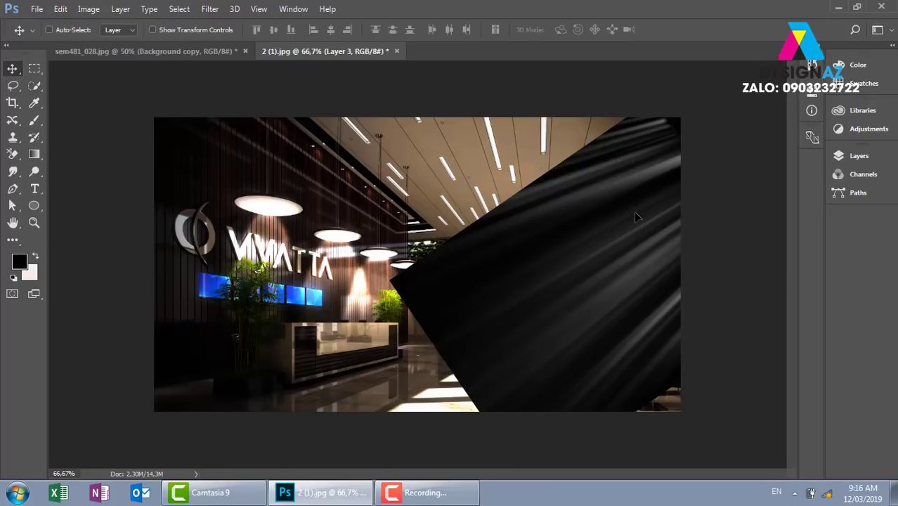
key(F7)
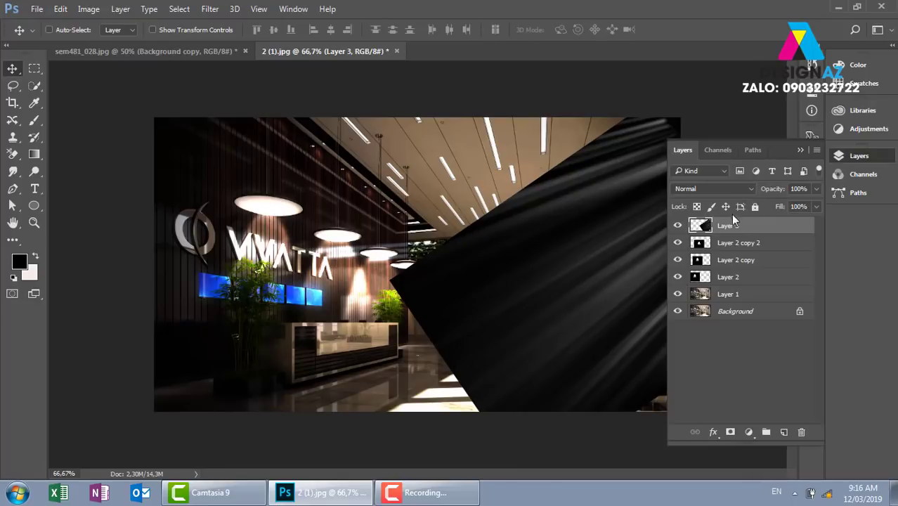
click(729, 190)
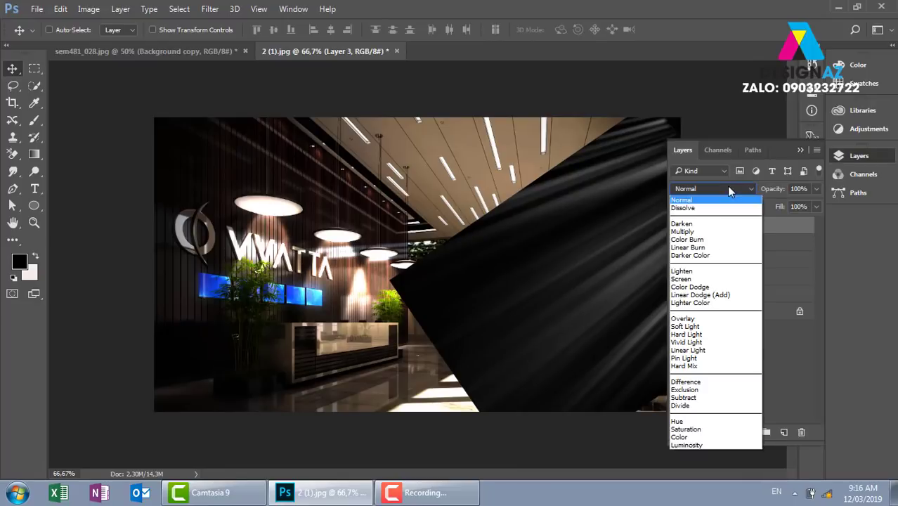
Step: Set Layer 3's blend mode to Screen, then to Color Dodge
click(713, 275)
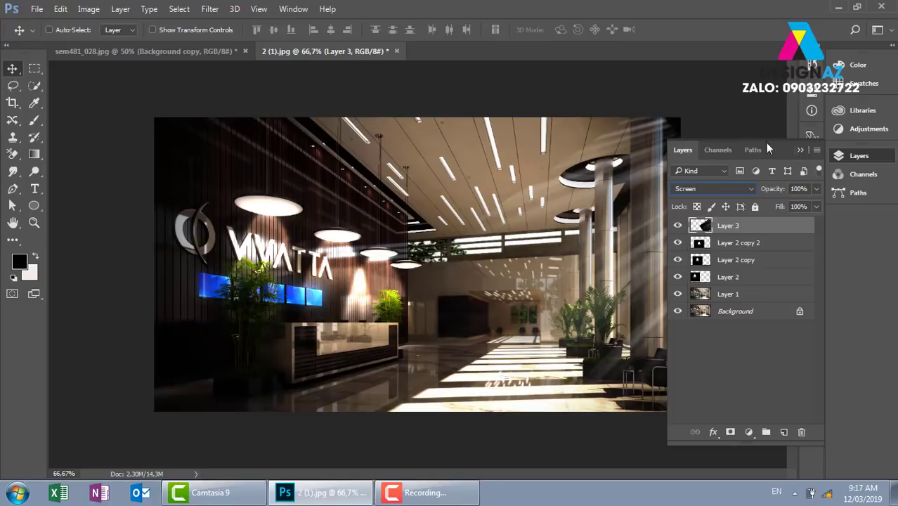
click(744, 190)
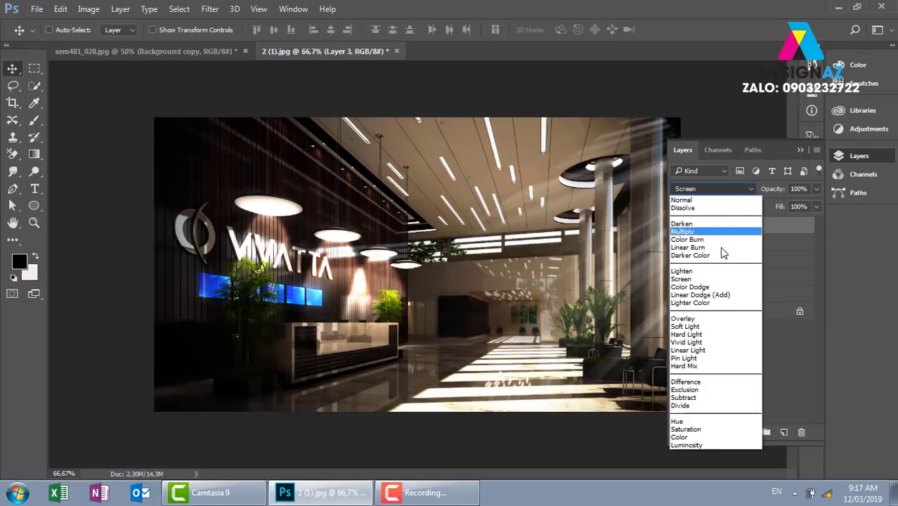
click(710, 287)
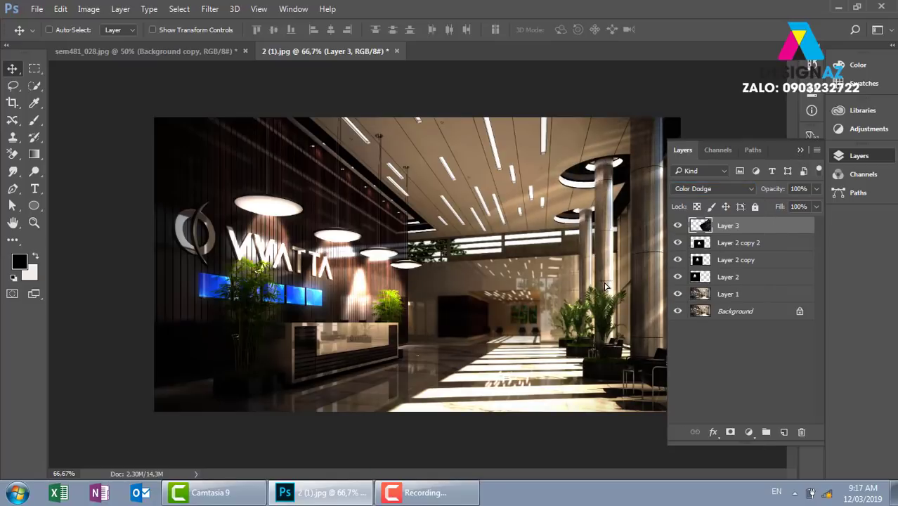
Step: Alt-drag the rays to create a brightening duplicate, Layer 3 copy
click(800, 150)
mouse_move(711, 281)
mouse_down()
mouse_move(639, 288)
mouse_move(630, 263)
mouse_up()
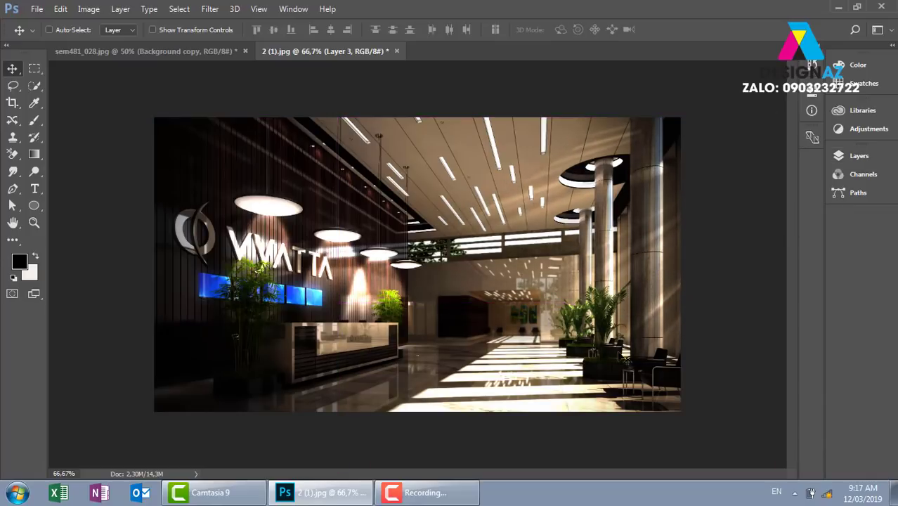
alt+click(627, 258)
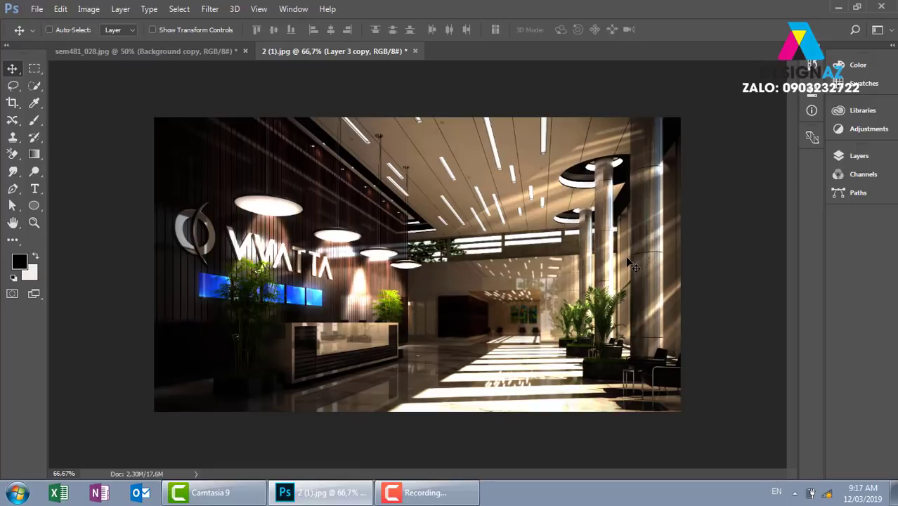
Step: Merge Layer 3 and Layer 3 copy into one layer and reposition it
key(F7)
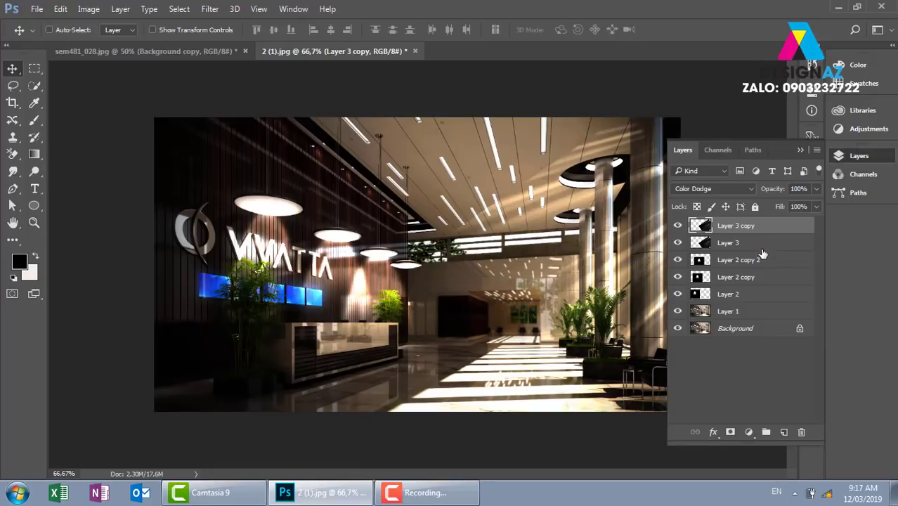
ctrl+click(759, 246)
key(ctrl+e)
drag(595, 262, 636, 240)
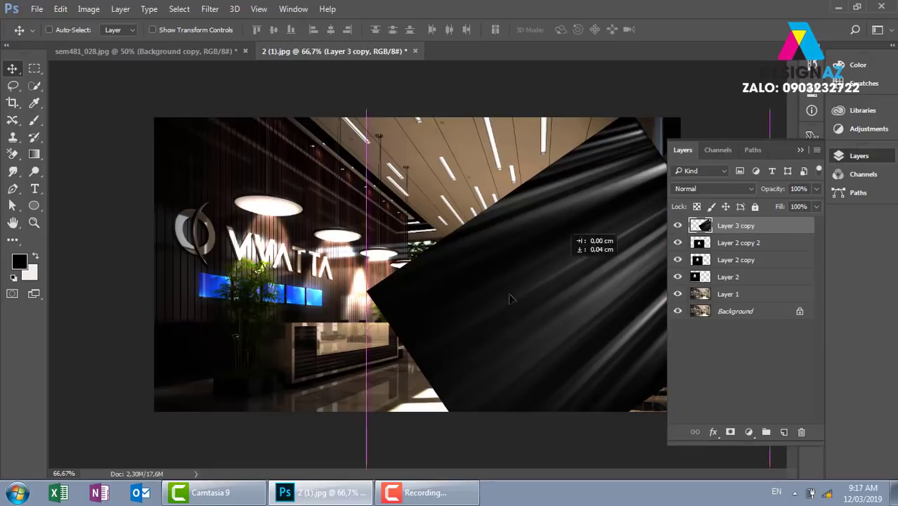
Step: Blend the merged rays with Color Dodge and lasso the rays over the upper-left ceiling
click(731, 189)
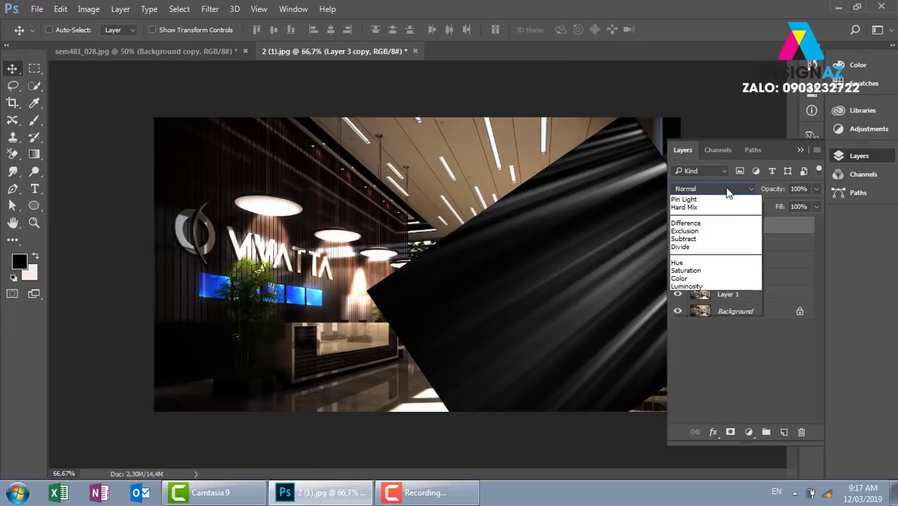
click(707, 288)
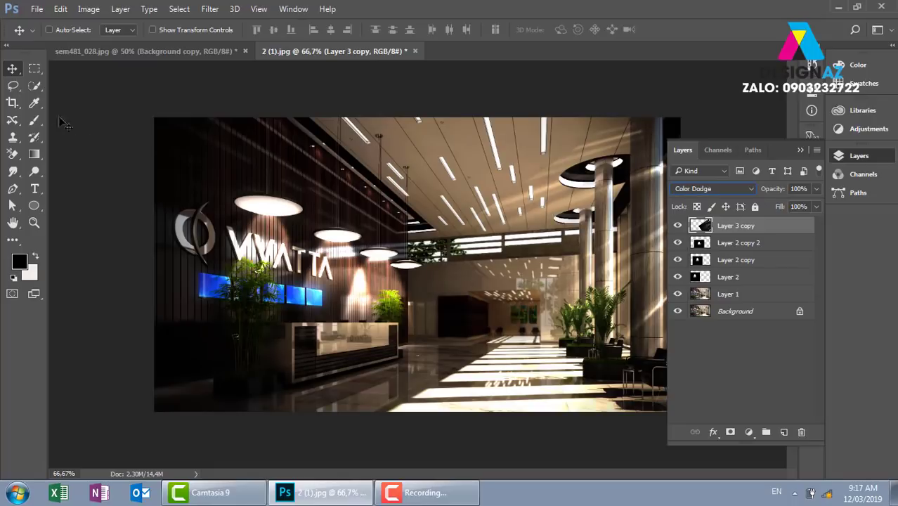
click(12, 85)
drag(406, 275, 394, 274)
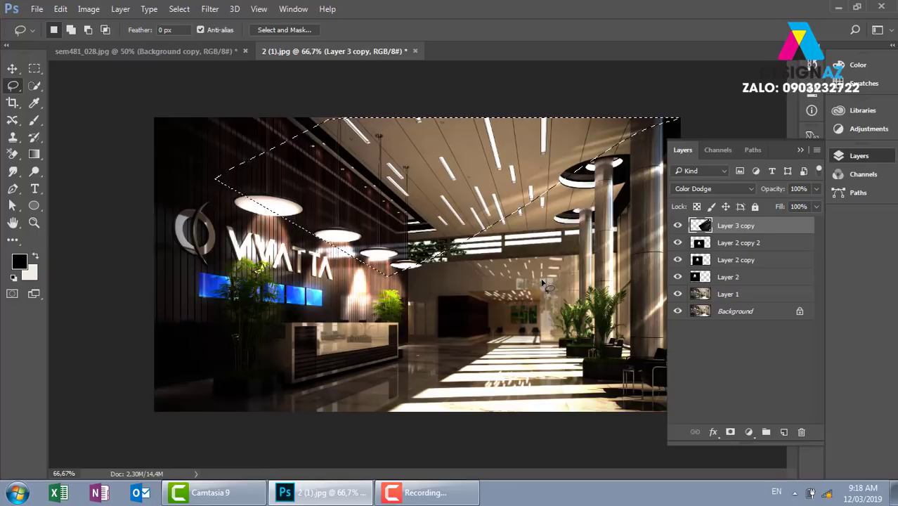
Step: Feather the selection by 40 px, delete the rays inside it, deselect, and nudge the beams
key(shift+F6)
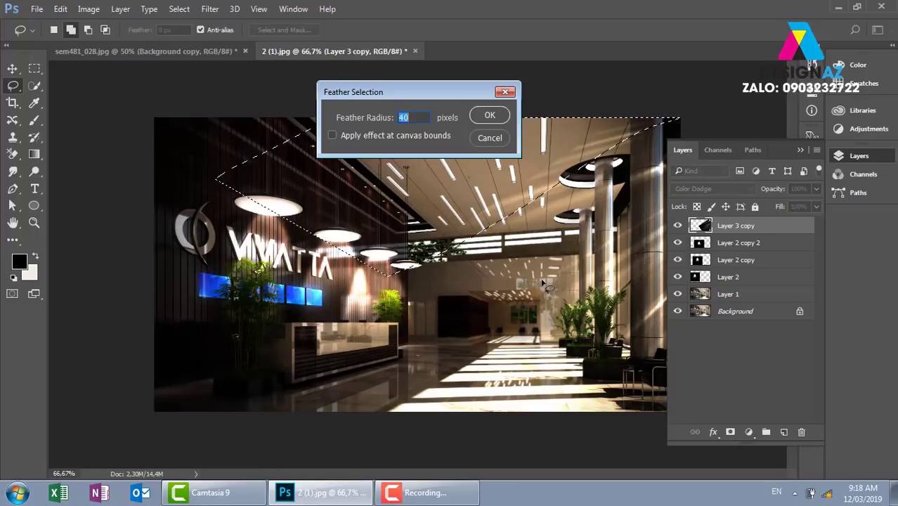
key(Return)
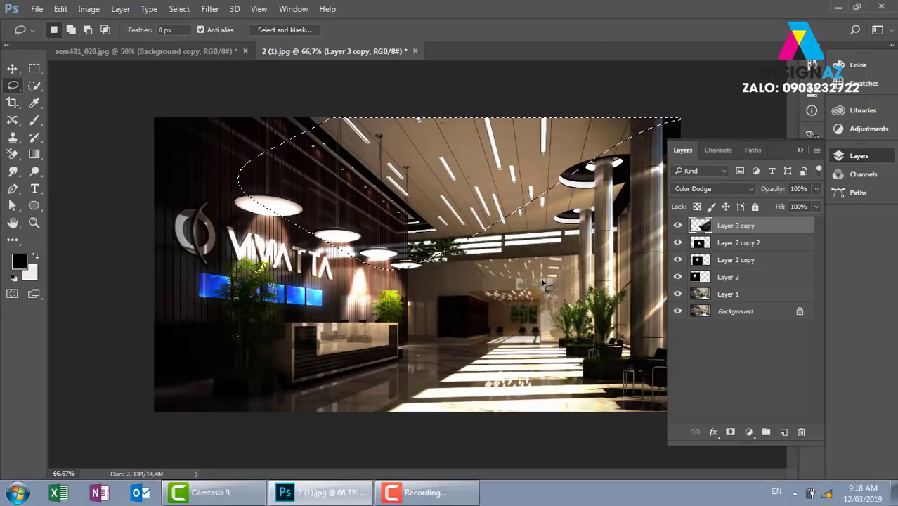
key(v)
key(ctrl+d)
click(802, 150)
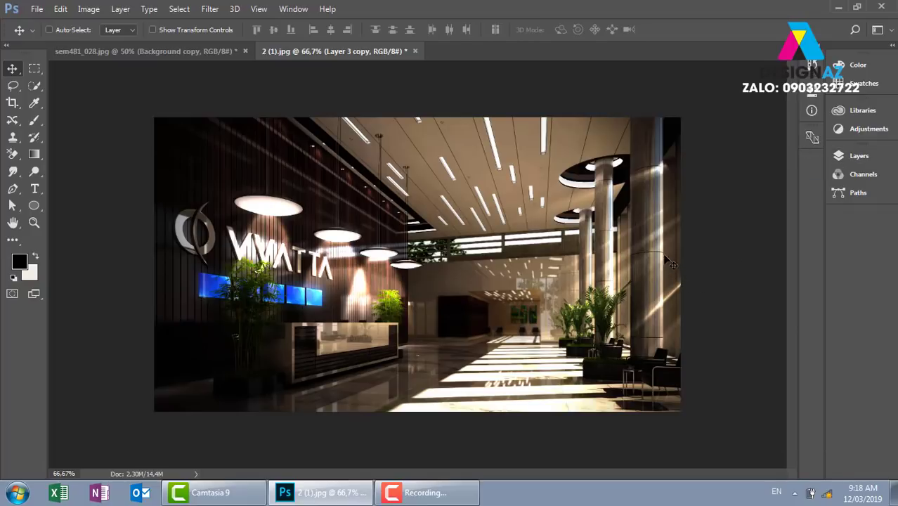
drag(673, 276, 661, 251)
key(ctrl)
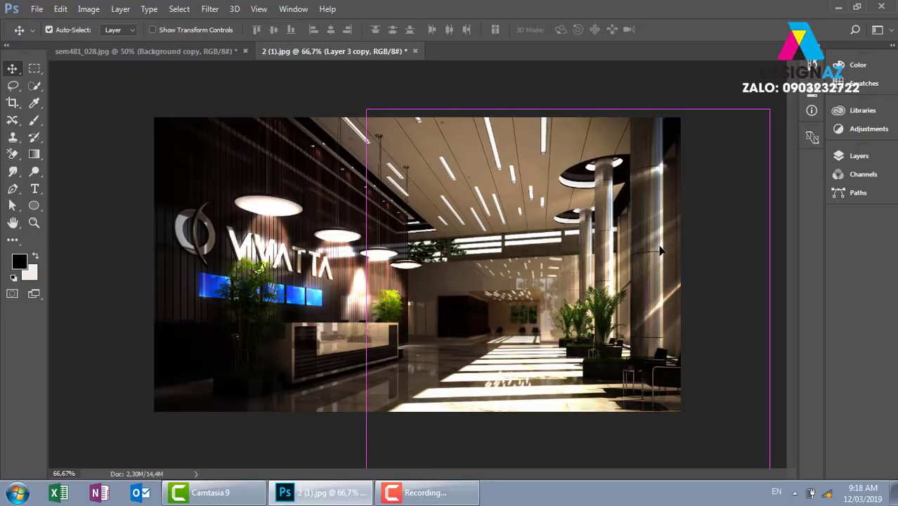
Step: Open iron_man2.jpg from the thuvienanh\fim folder as a new document
key(ctrl+o)
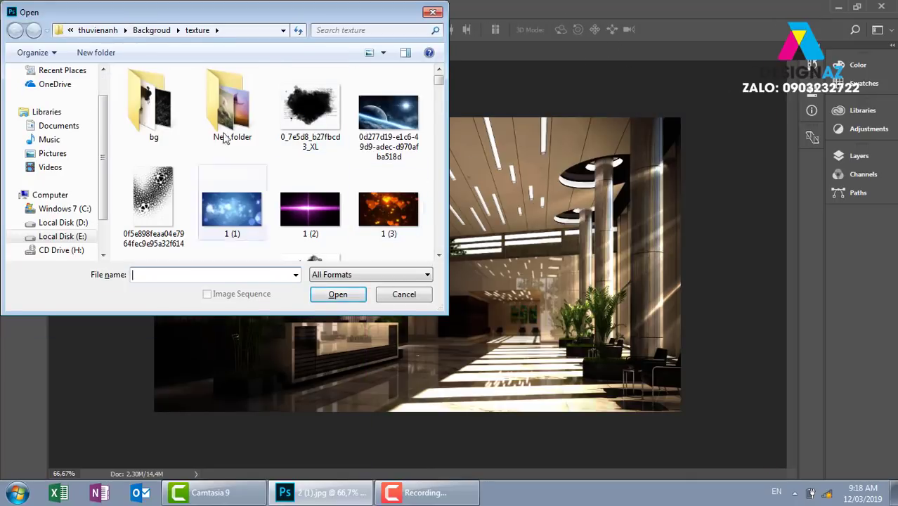
click(98, 30)
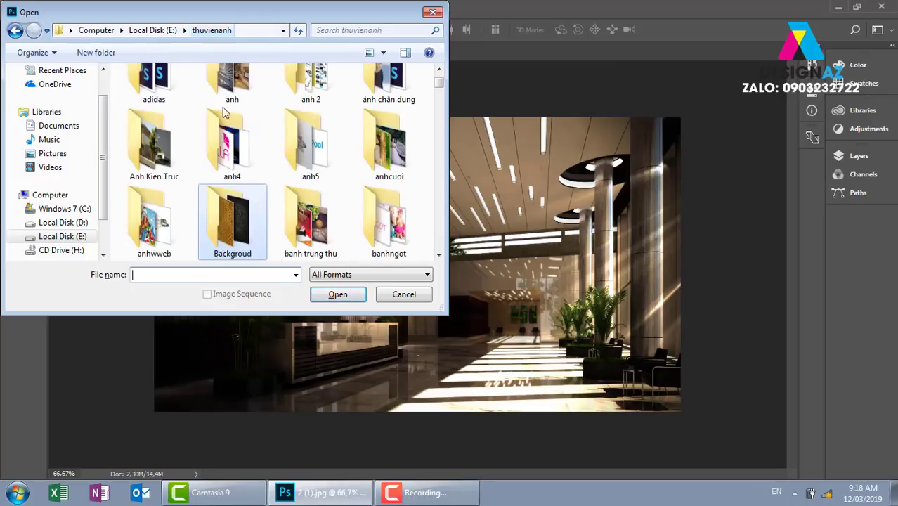
scroll(246, 193, down, 5)
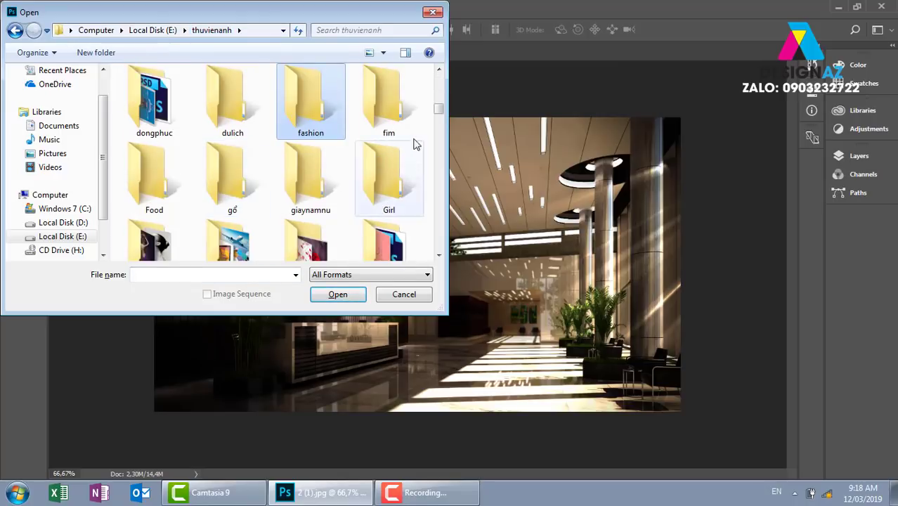
double_click(396, 113)
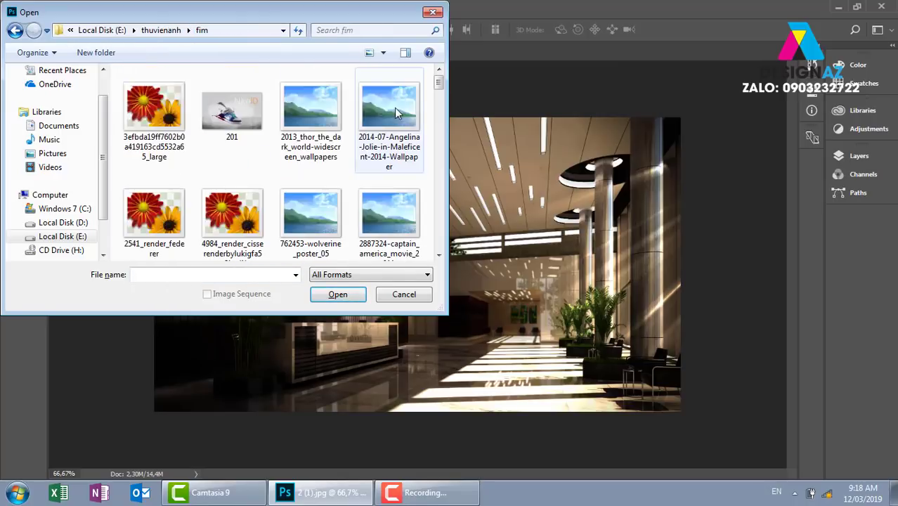
click(439, 257)
click(439, 258)
click(439, 257)
click(439, 257)
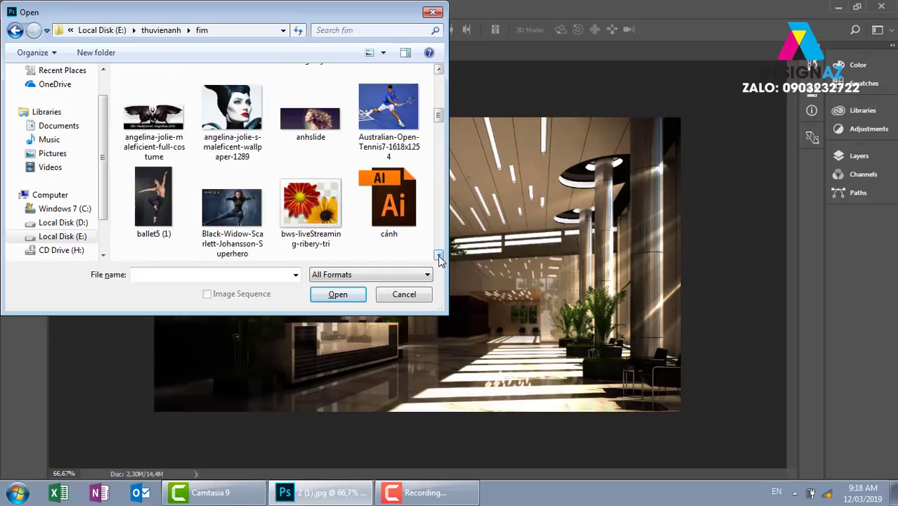
click(439, 257)
click(439, 257)
click(440, 257)
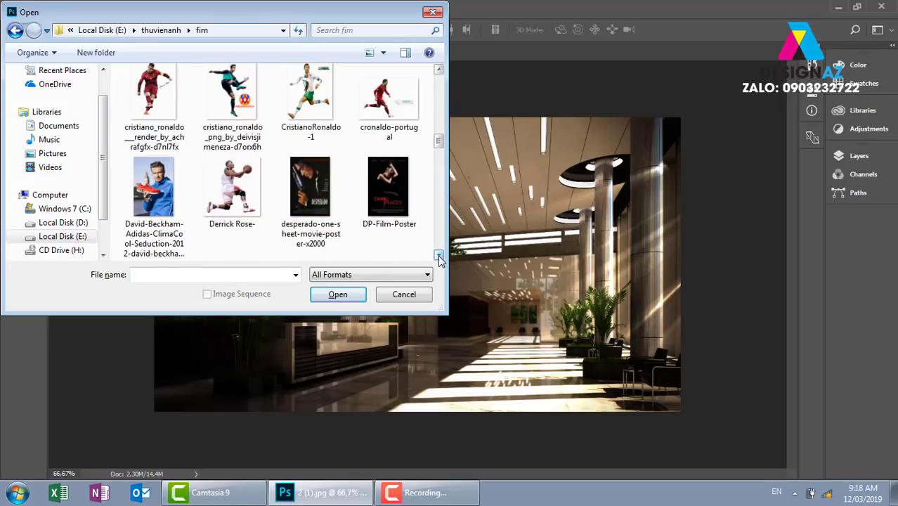
click(439, 257)
click(440, 257)
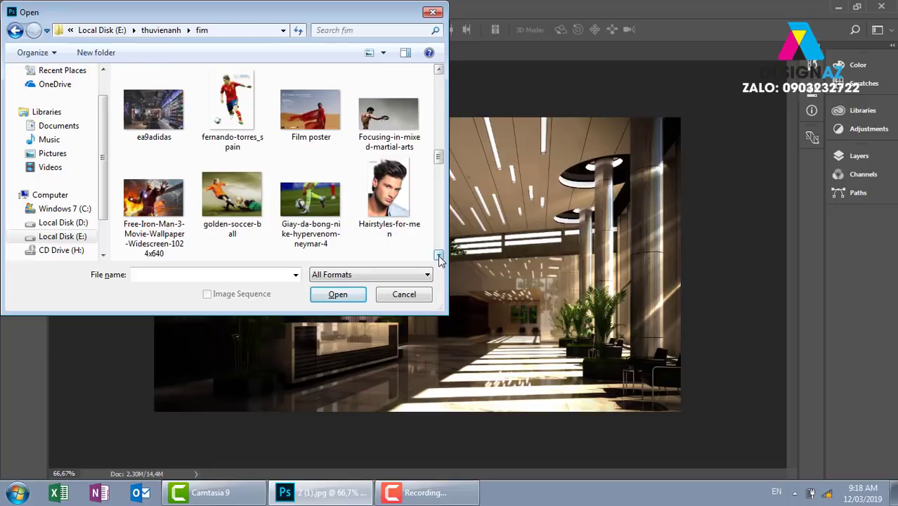
click(440, 257)
click(439, 257)
click(439, 257)
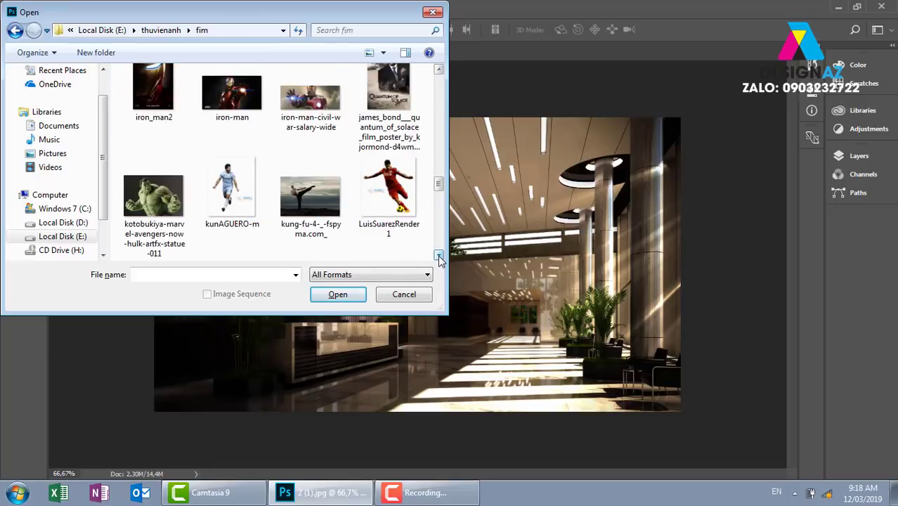
click(439, 257)
click(439, 257)
click(440, 257)
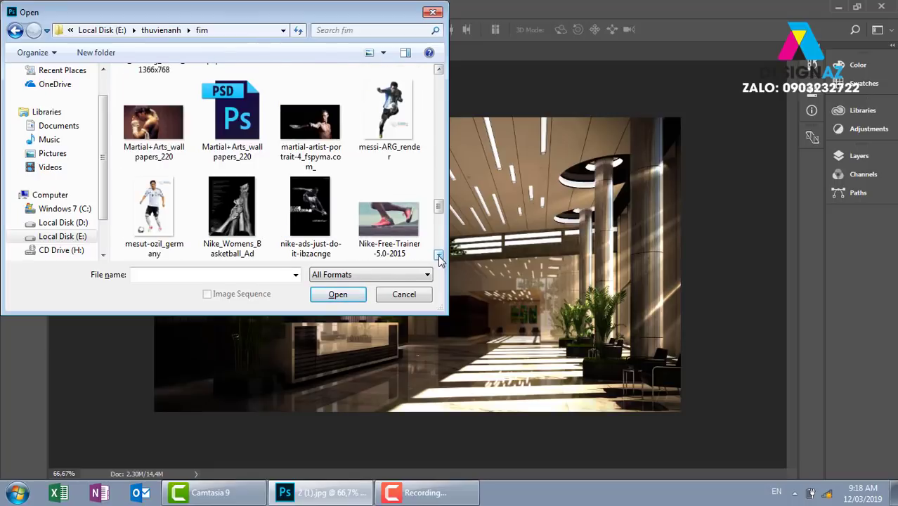
click(439, 258)
click(439, 258)
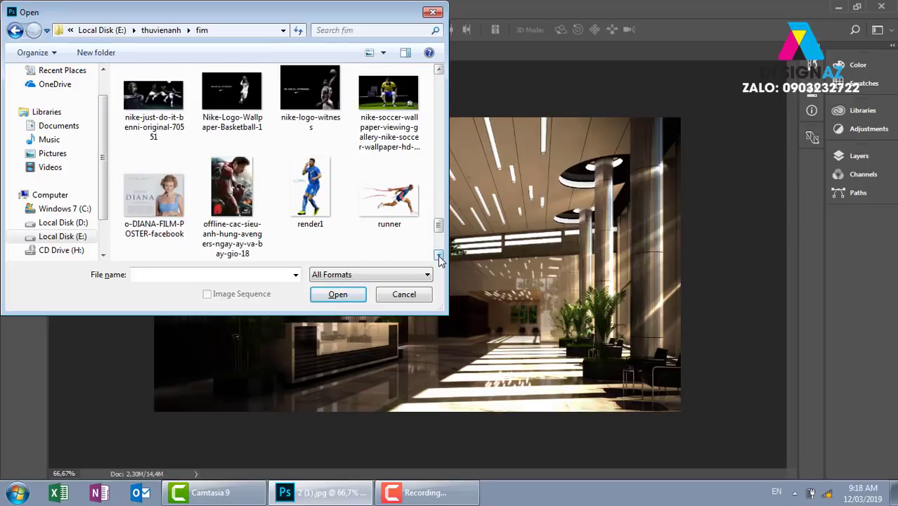
click(439, 257)
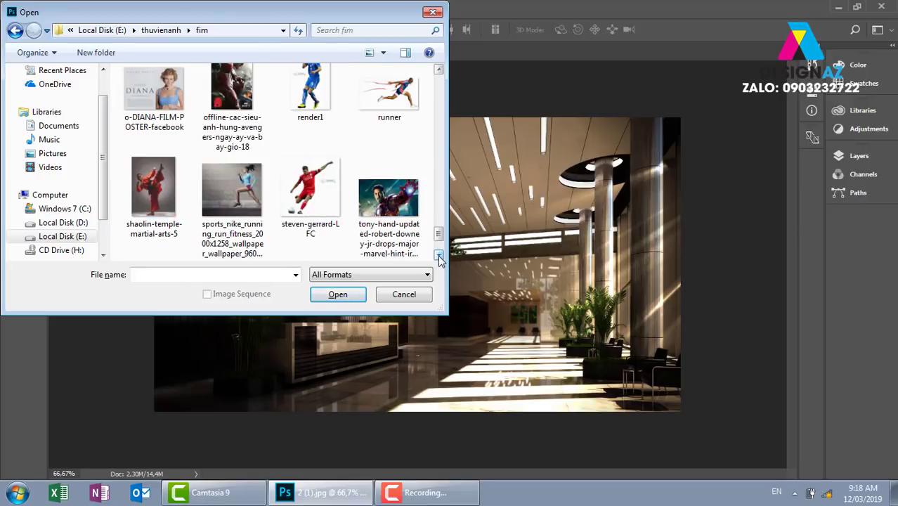
click(440, 257)
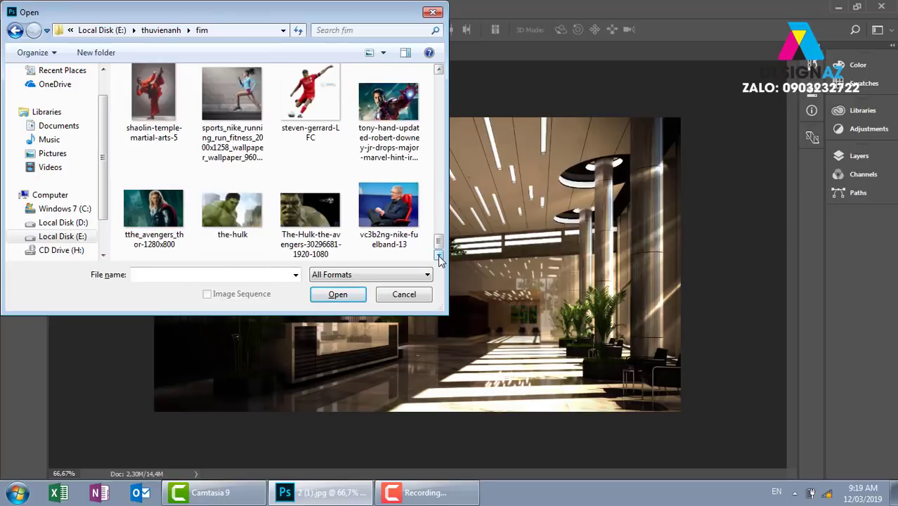
click(439, 70)
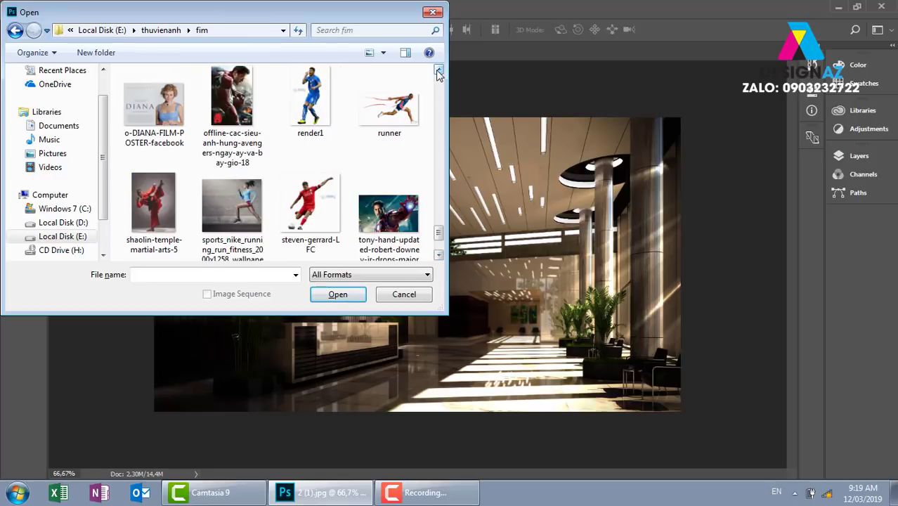
click(439, 70)
click(438, 70)
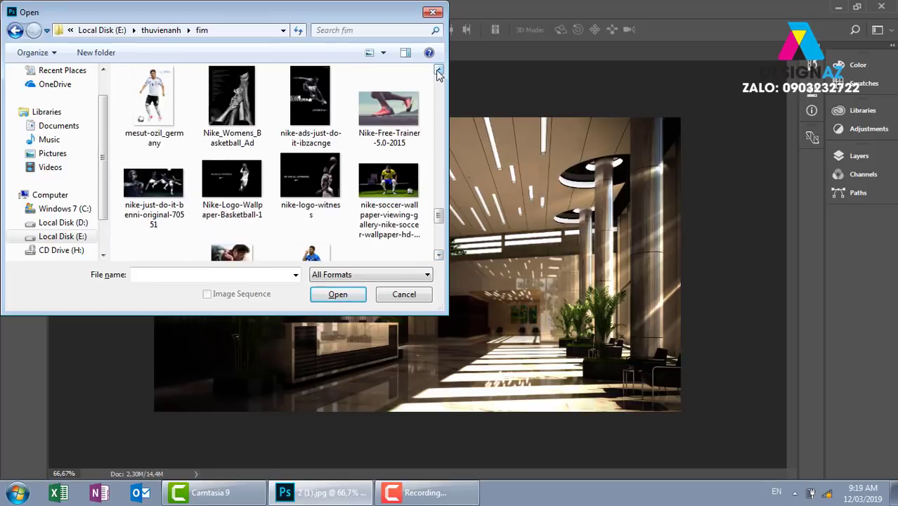
click(438, 71)
click(438, 71)
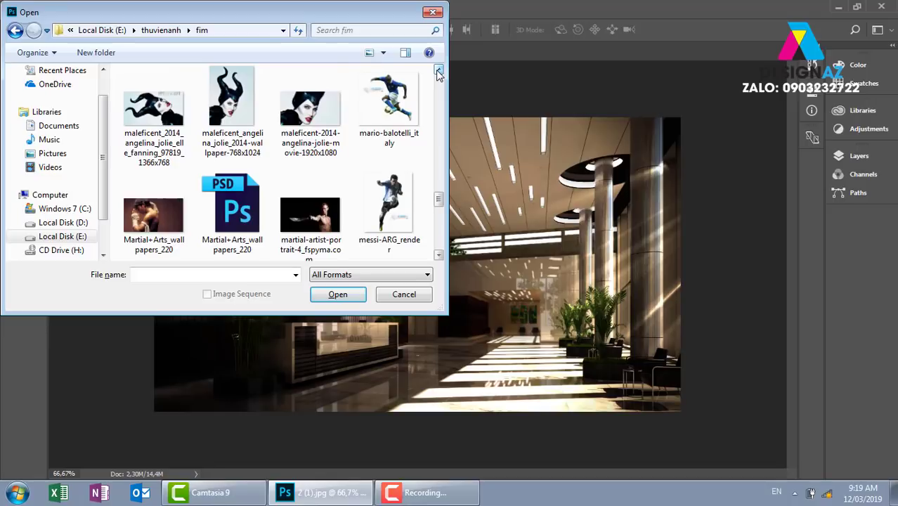
click(439, 70)
click(439, 71)
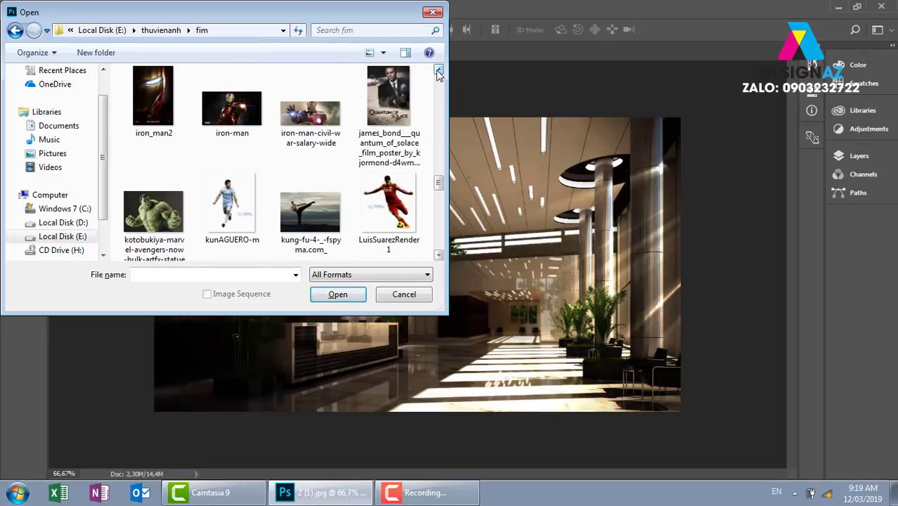
click(158, 105)
click(348, 294)
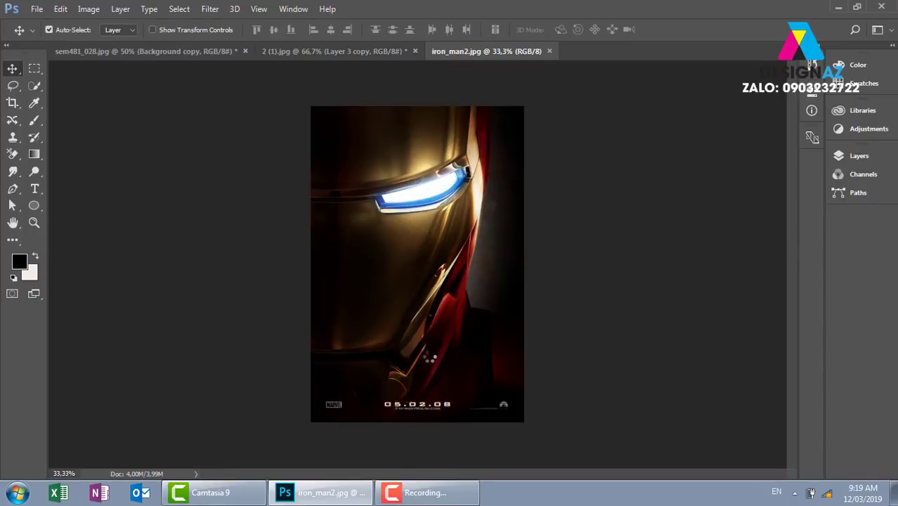
Step: Zoom in to check the Iron Man poster, then browse to the Backgroud\texture folder
key(ctrl+plus)
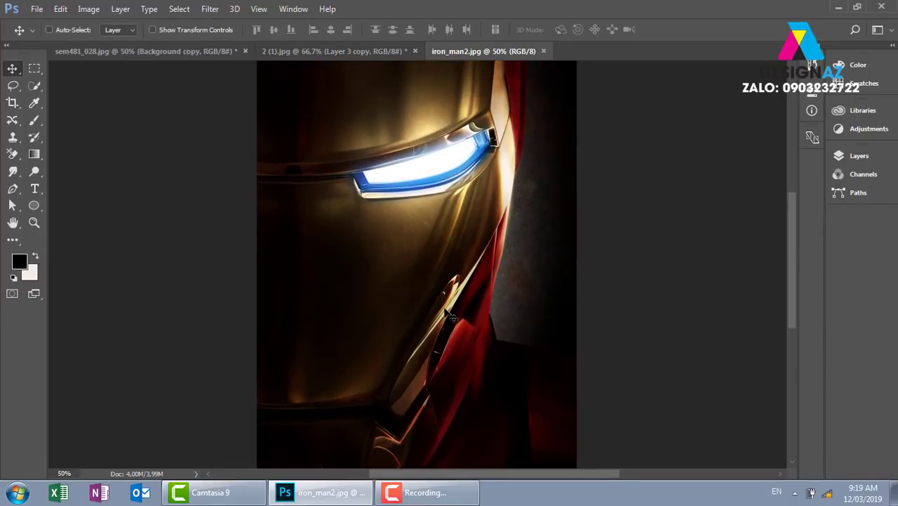
key(ctrl+minus)
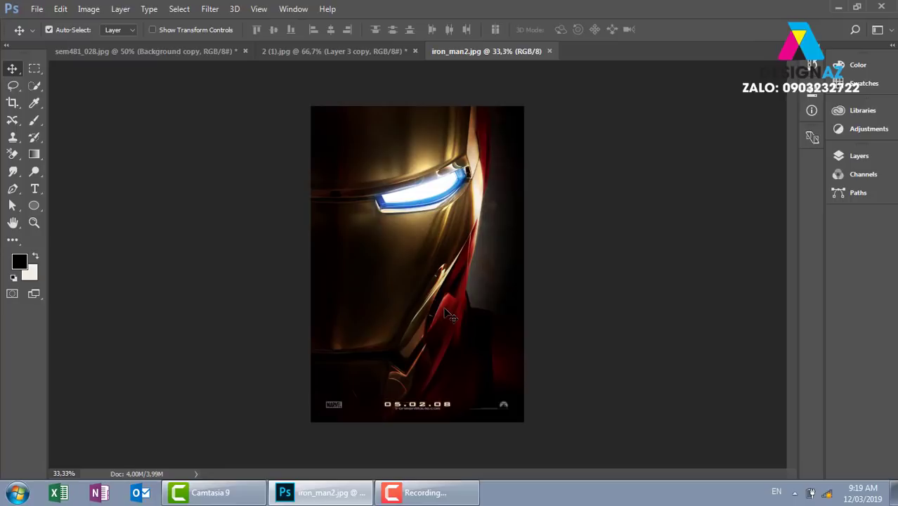
key(ctrl+o)
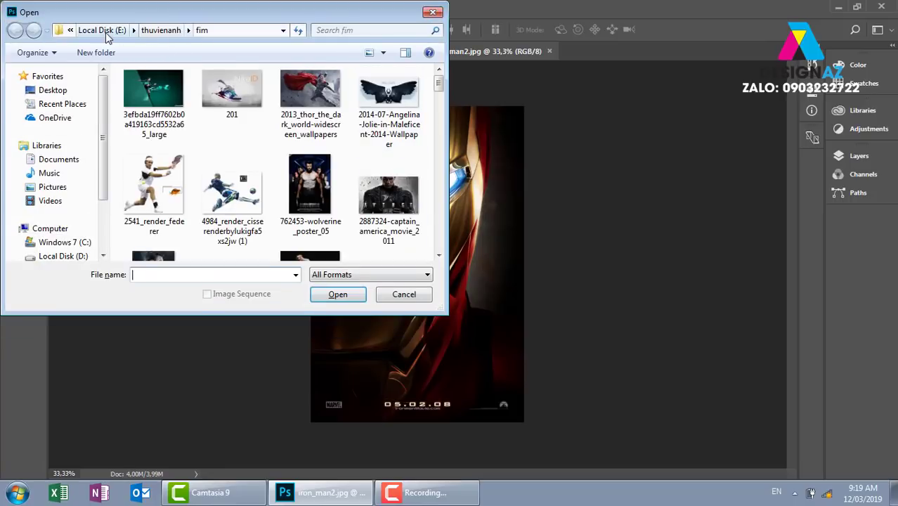
click(160, 30)
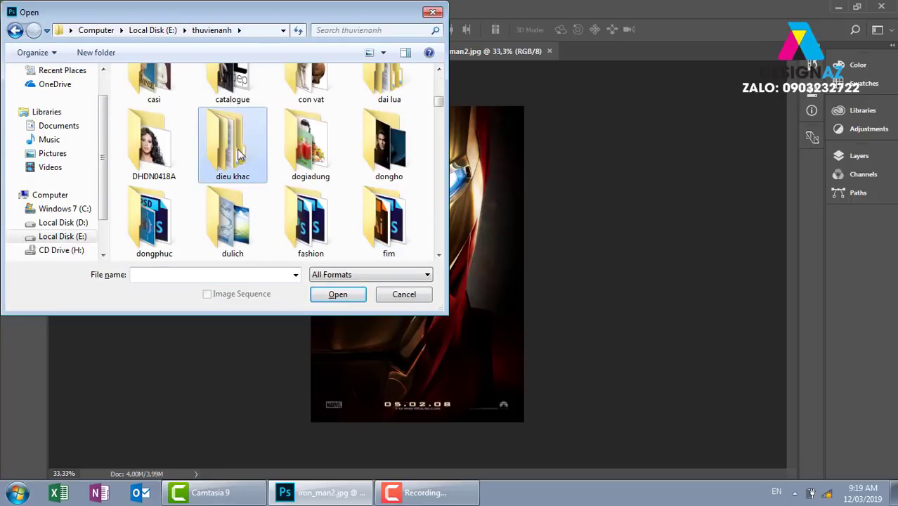
key(b)
key(b)
key(b)
key(b)
key(b)
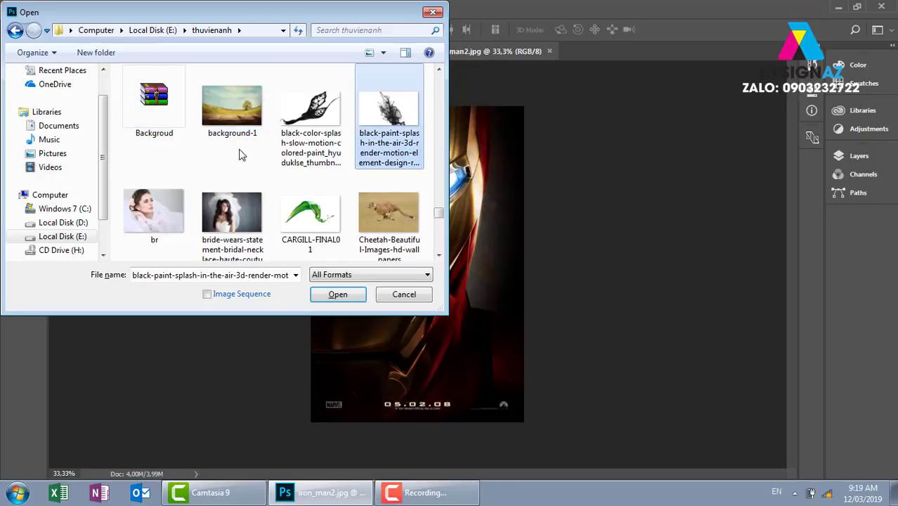
key(b)
key(b)
key(b)
key(b)
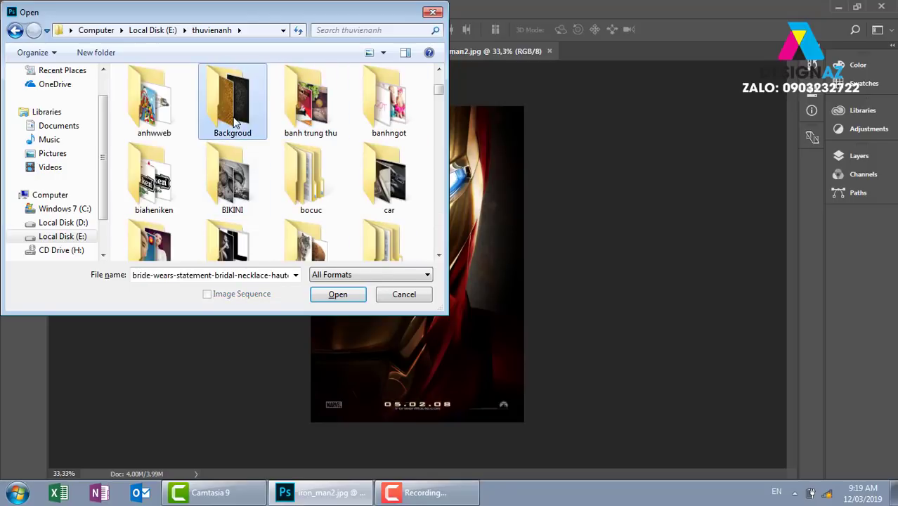
double_click(240, 150)
double_click(144, 133)
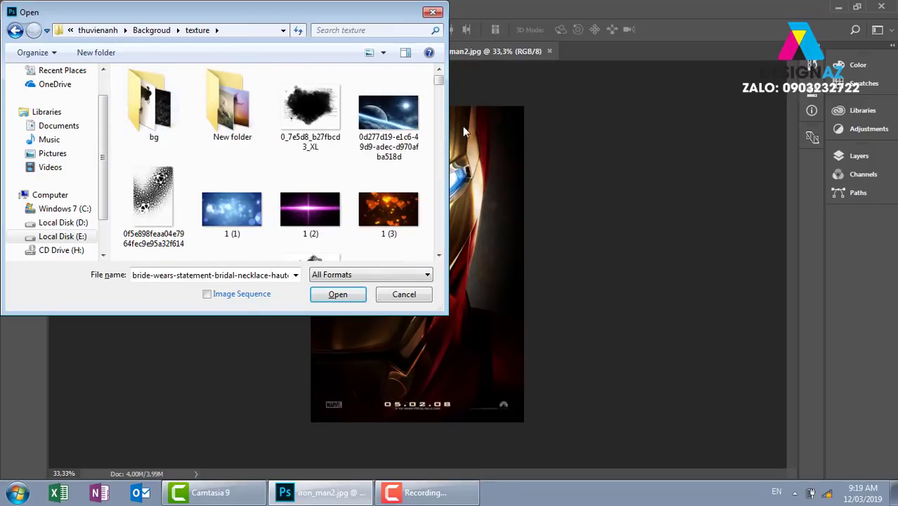
Step: Open transformerslensflare31.png, then start browsing thuvienanh for another file
drag(438, 89, 436, 243)
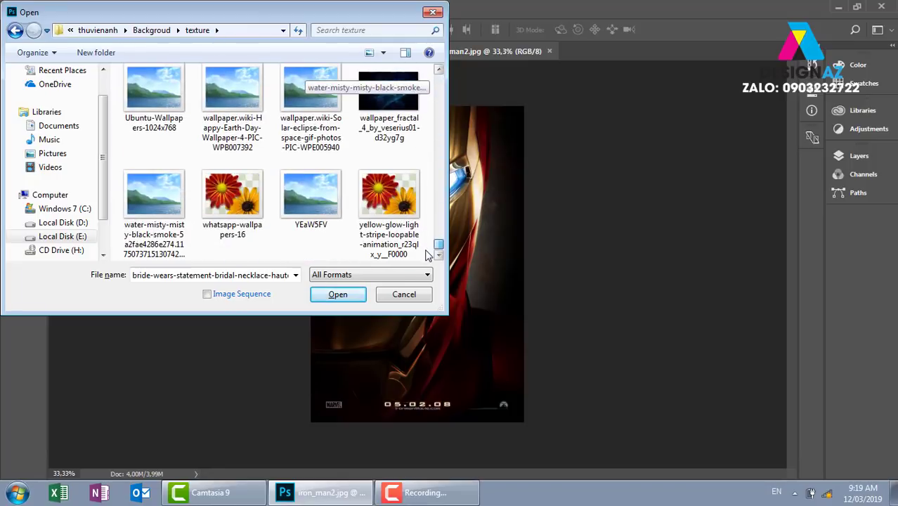
drag(435, 243, 438, 238)
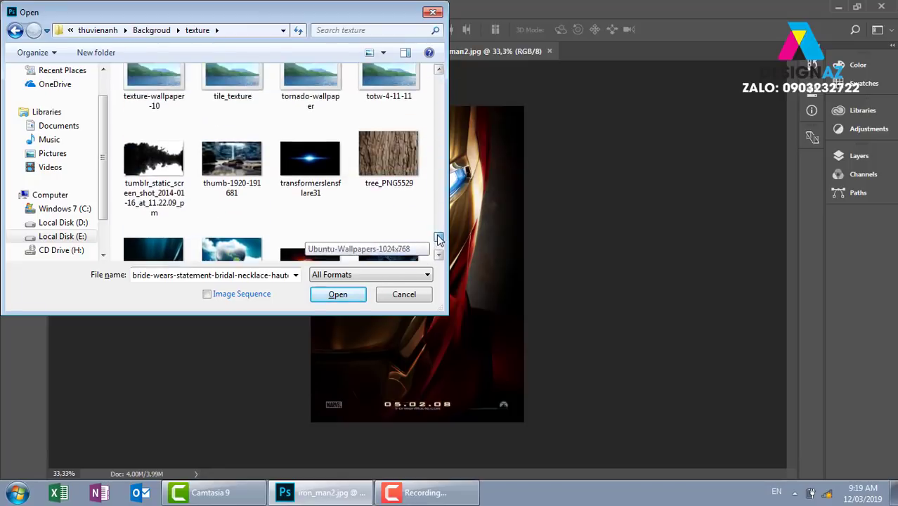
click(310, 187)
click(336, 294)
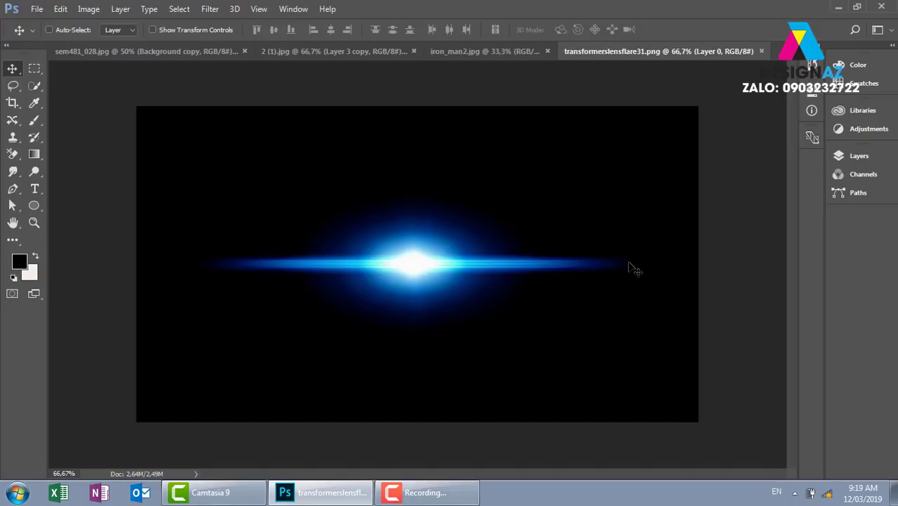
key(ctrl+o)
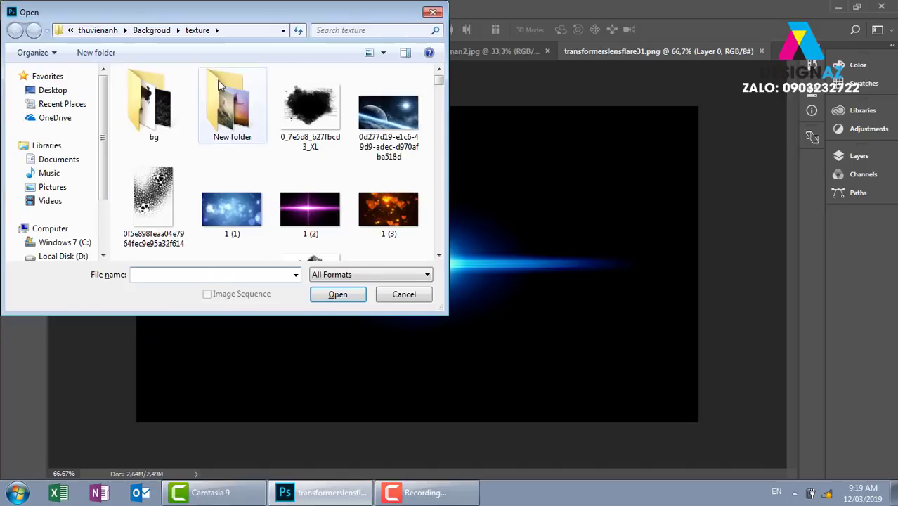
click(102, 30)
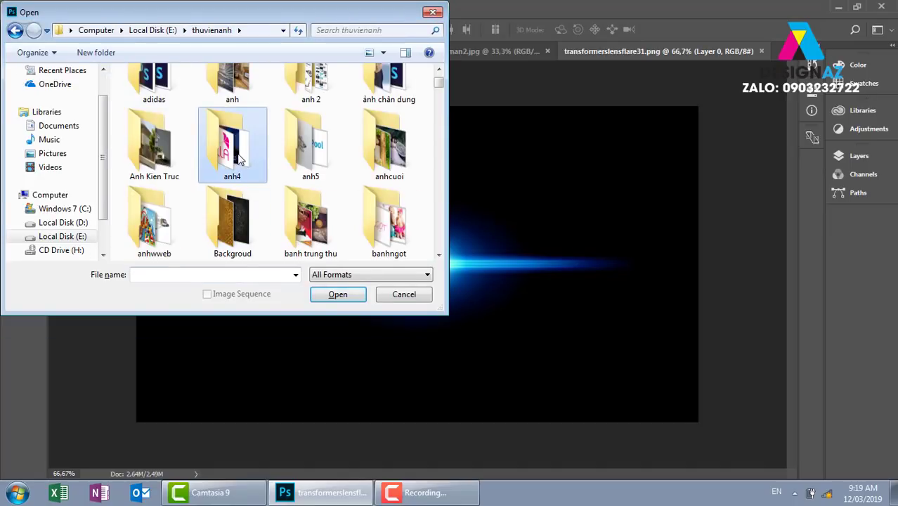
Step: Open the 2011-Rolex-Explorer-II watch image from the dongho folder
scroll(239, 159, down, 3)
double_click(389, 176)
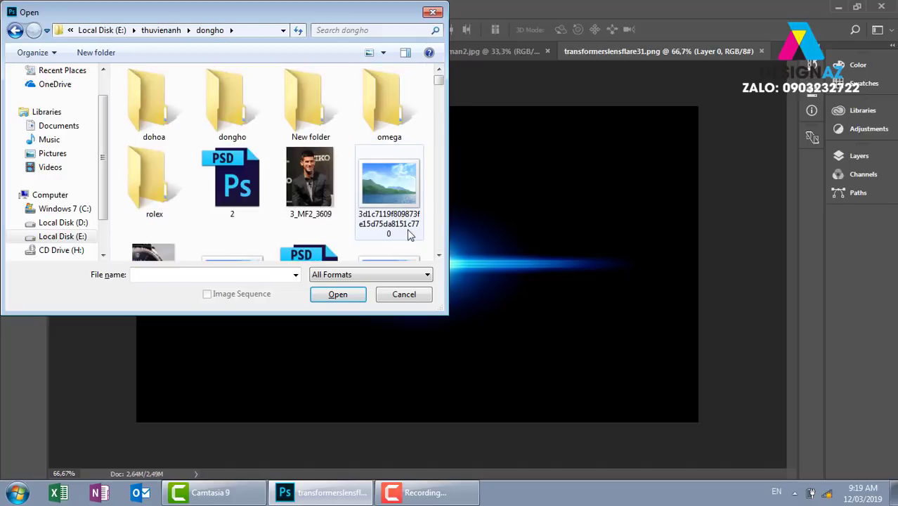
click(438, 255)
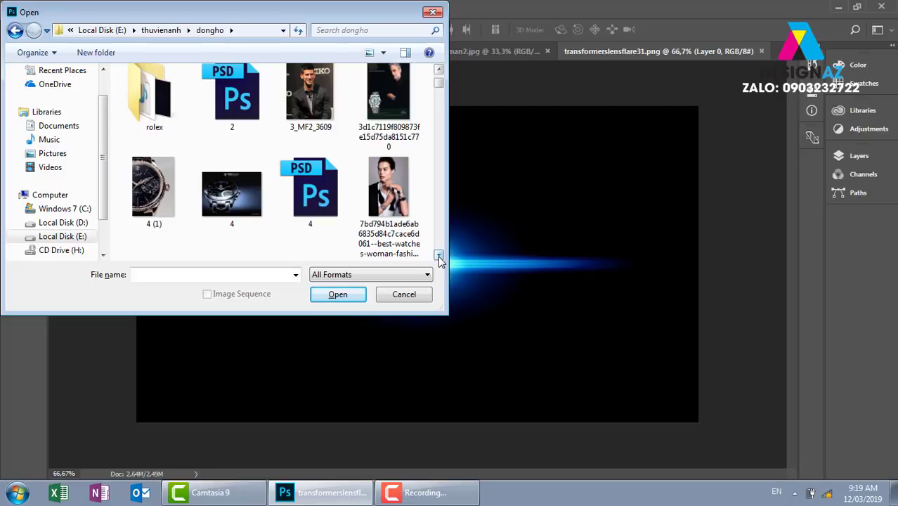
click(438, 256)
click(438, 255)
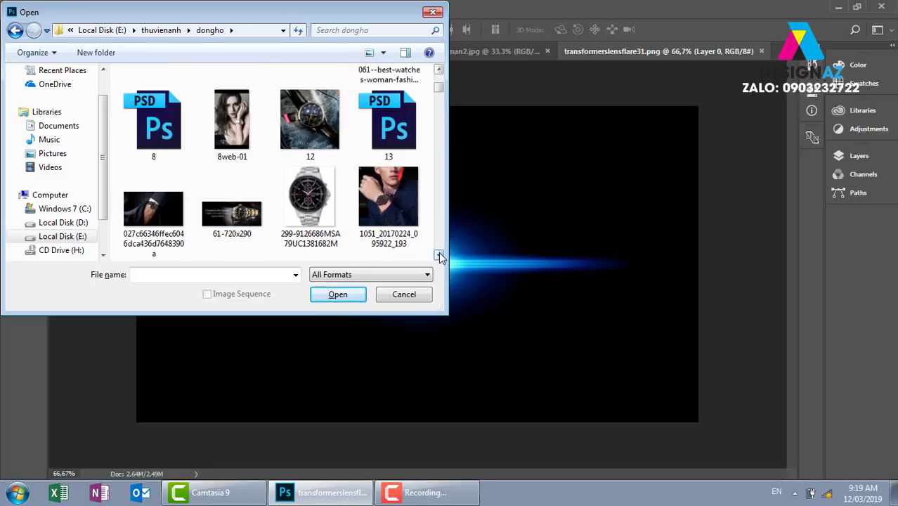
click(439, 256)
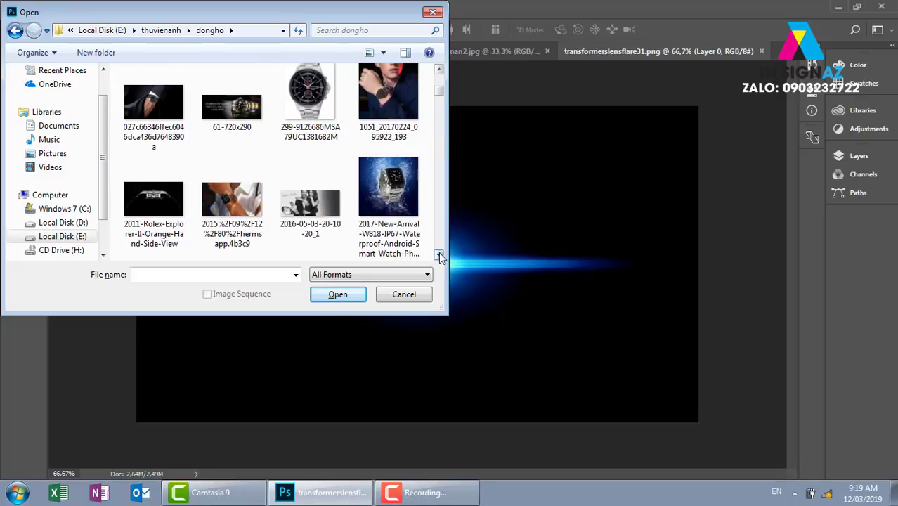
double_click(154, 204)
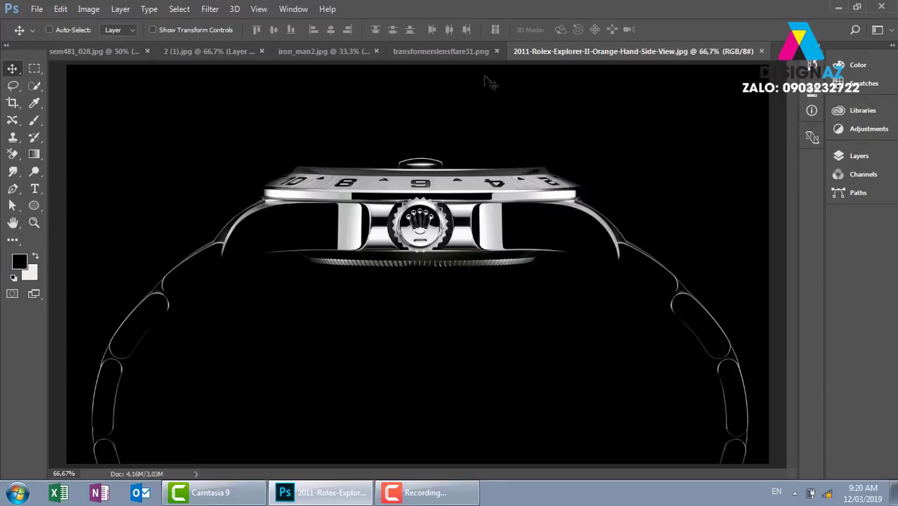
Step: Copy the entire lens flare and paste it into the Rolex photo as Layer 1
click(441, 49)
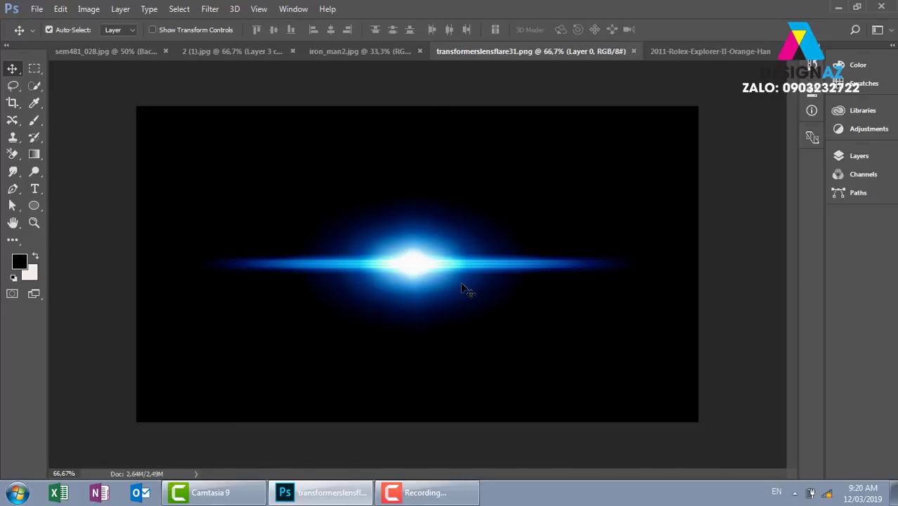
key(ctrl+a)
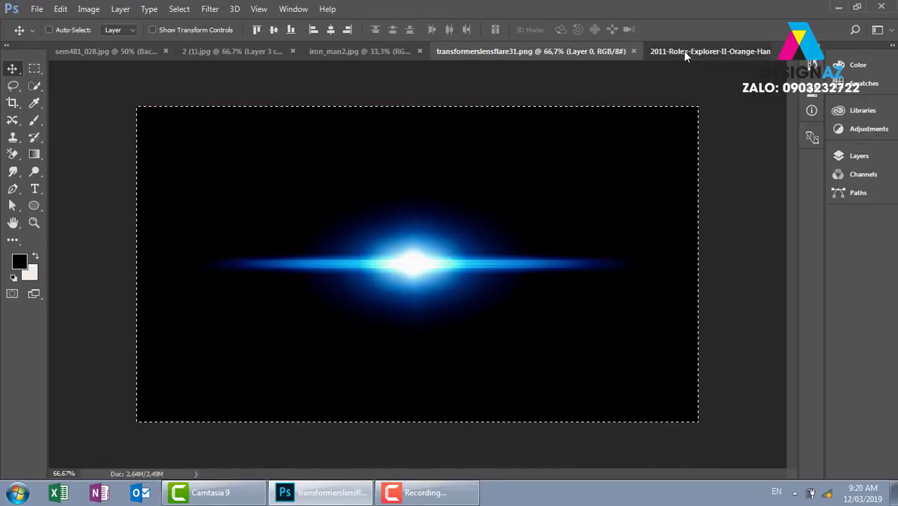
click(685, 53)
key(ctrl+v)
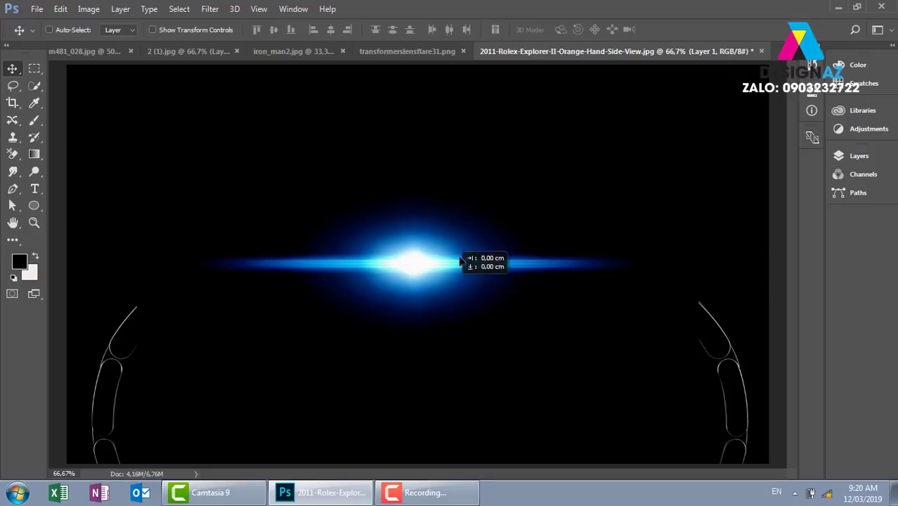
Step: Move the flare up and squash it to 40.56% height beneath the Rolex case
drag(461, 262, 471, 210)
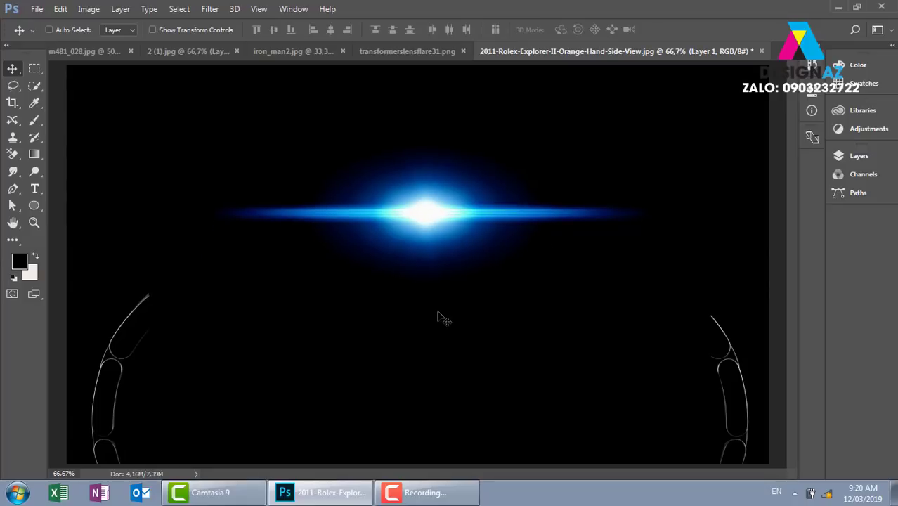
key(ctrl+minus)
key(ctrl+t)
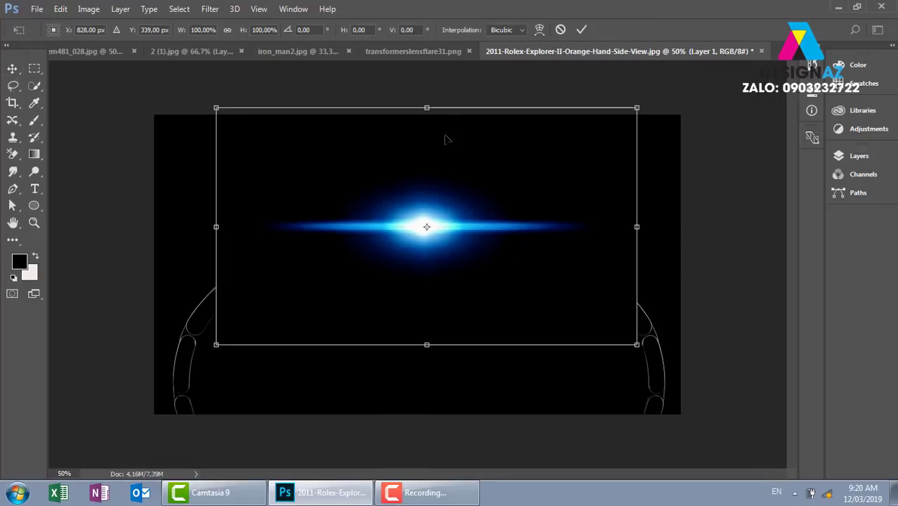
drag(426, 108, 413, 249)
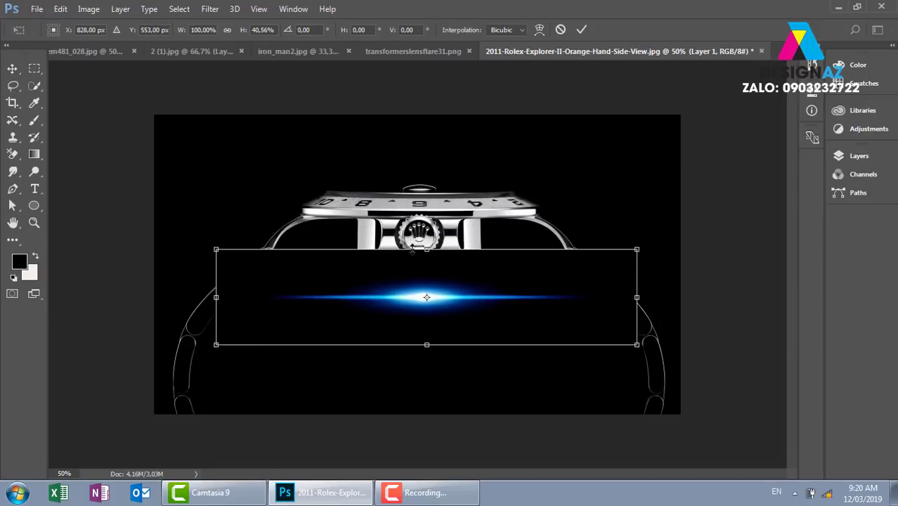
key(Return)
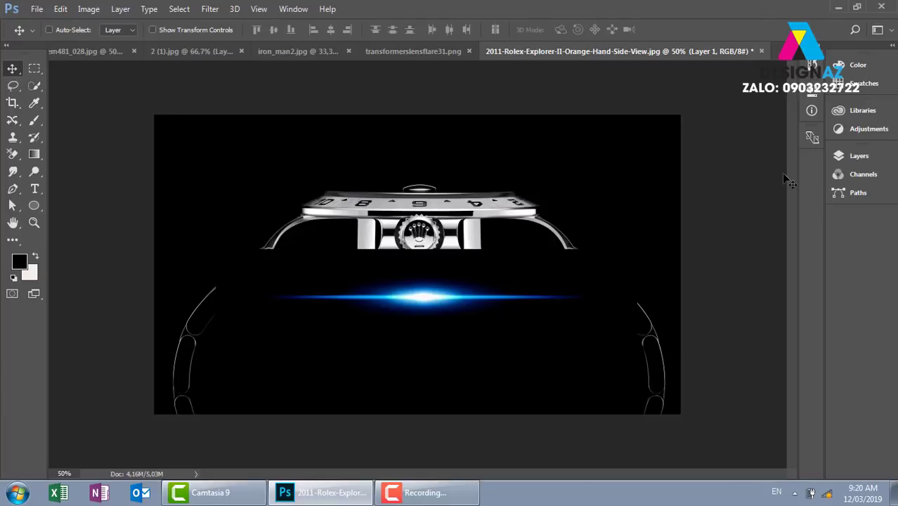
key(F7)
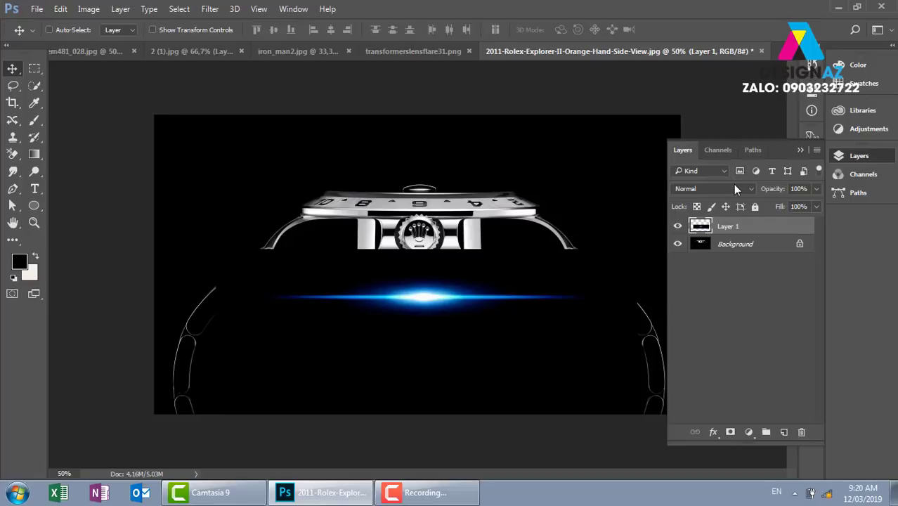
Step: Blend Layer 1 with Screen, then Color Dodge, moving the glow onto the Rolex bezel
click(735, 188)
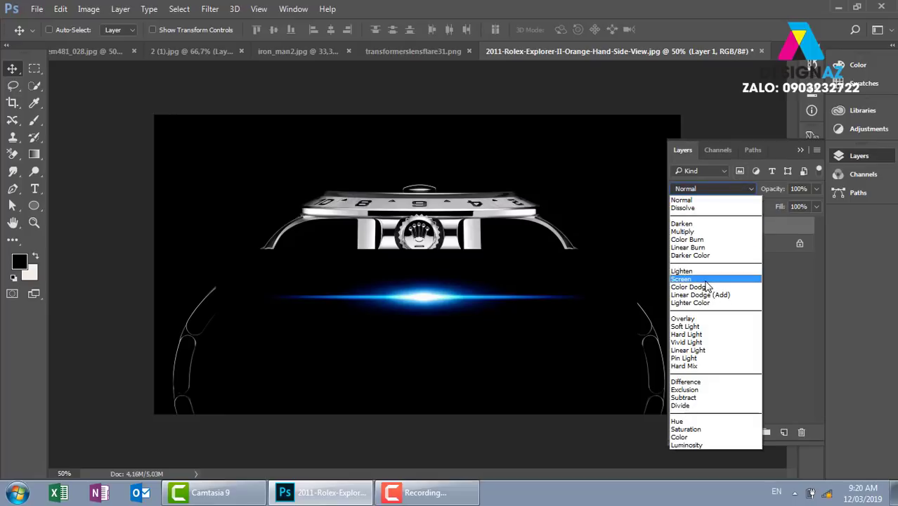
key(Return)
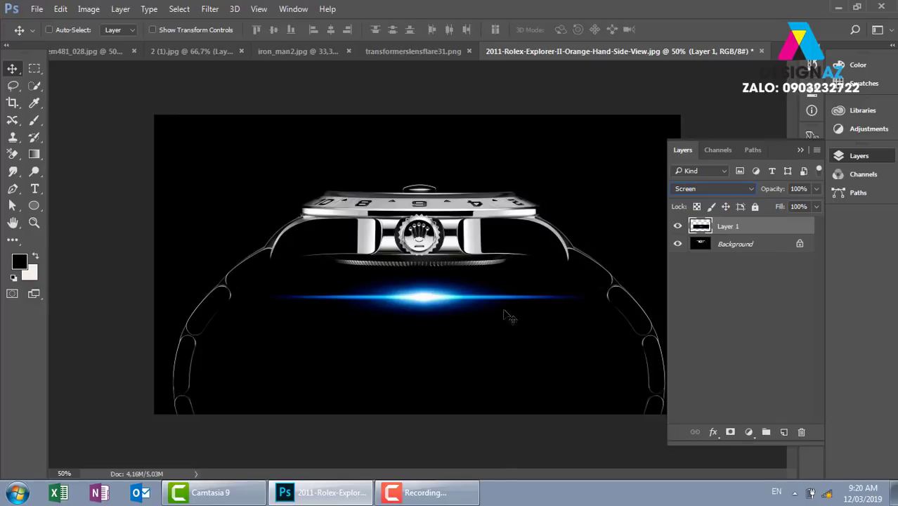
drag(492, 322, 477, 224)
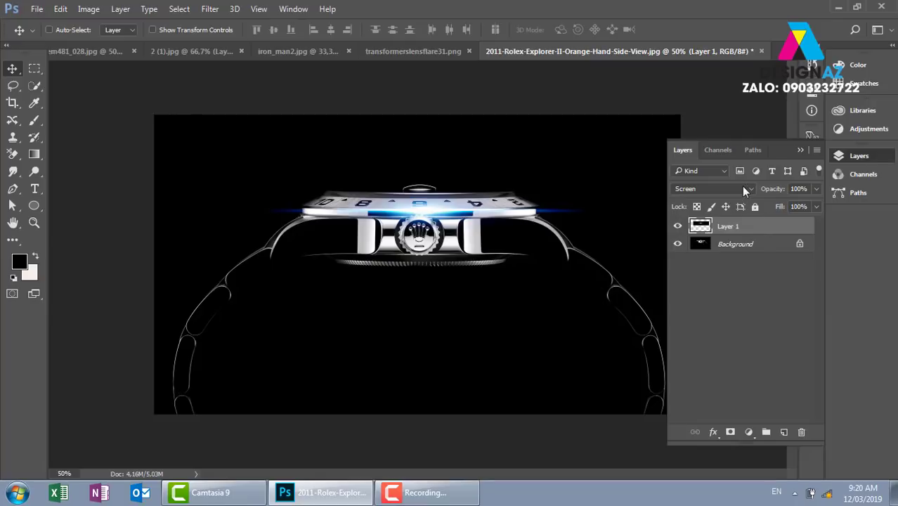
click(741, 187)
click(714, 287)
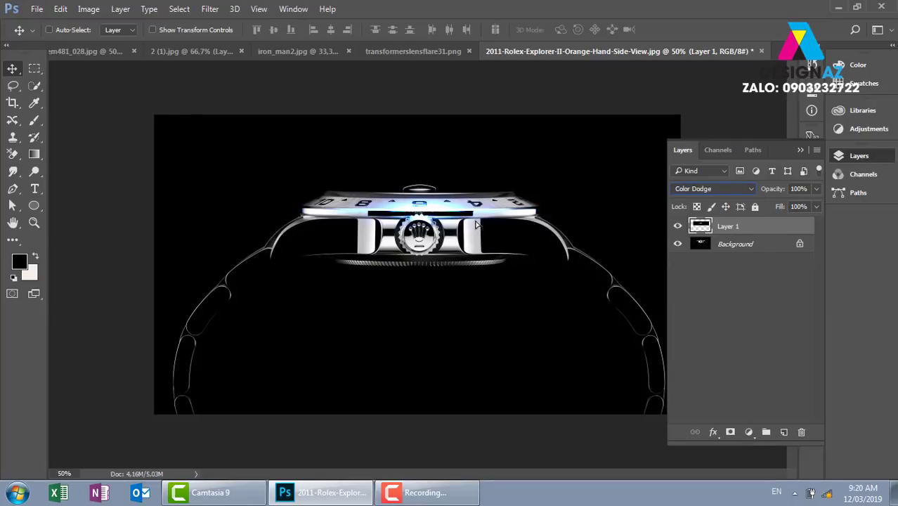
drag(476, 229, 475, 209)
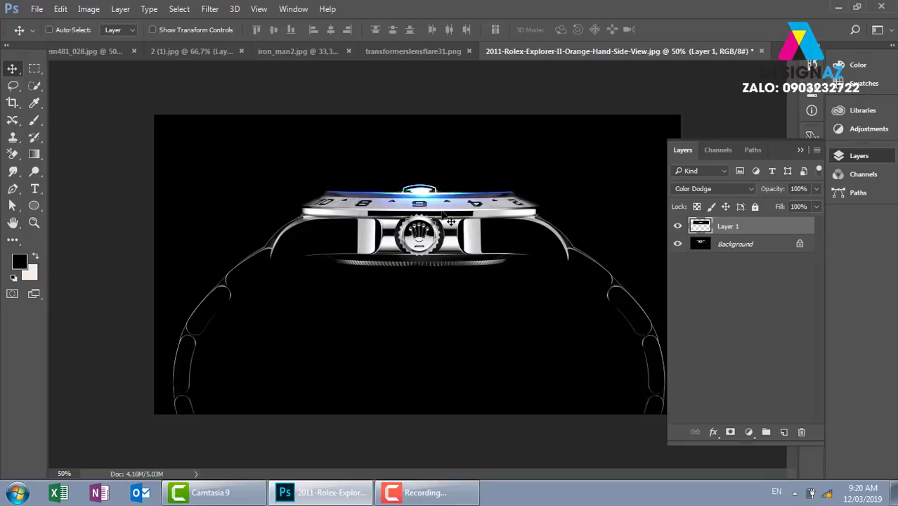
key(ctrl+plus)
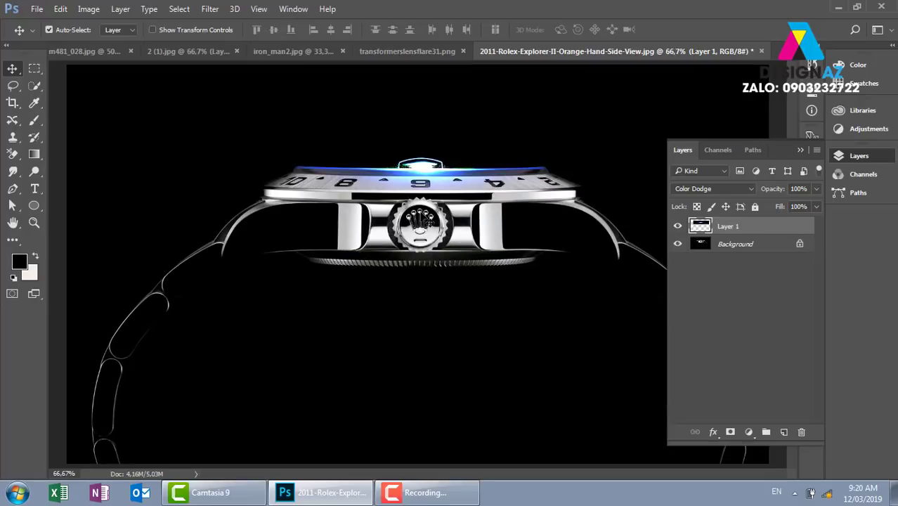
Step: Squash the flare glow thinner and toggle its visibility to compare
key(ctrl+t)
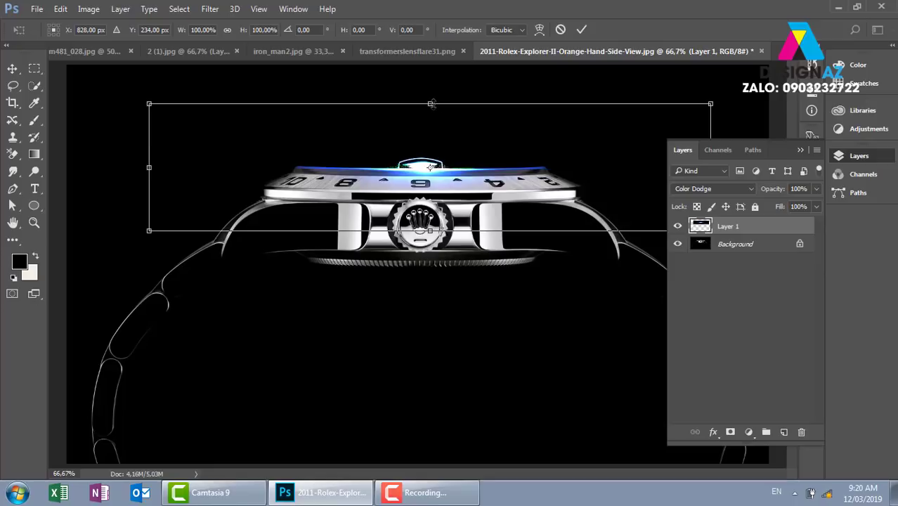
drag(431, 90, 431, 121)
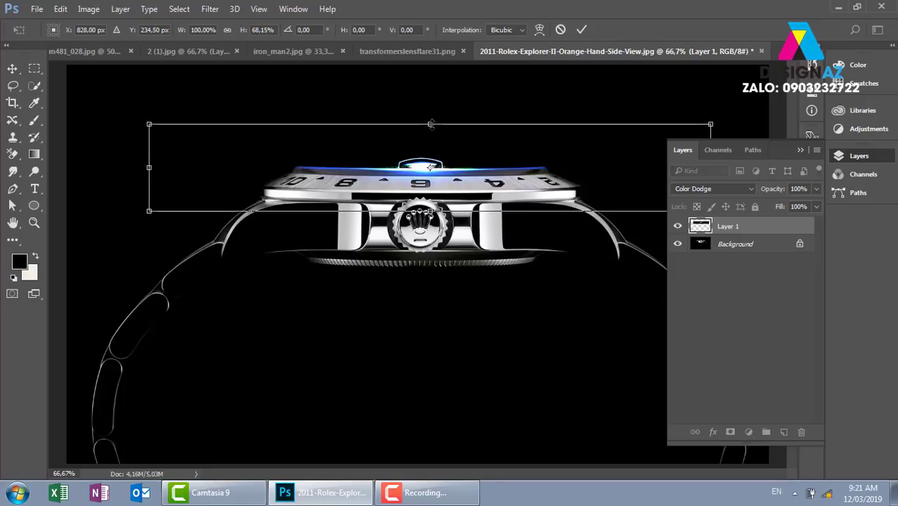
key(Return)
click(677, 226)
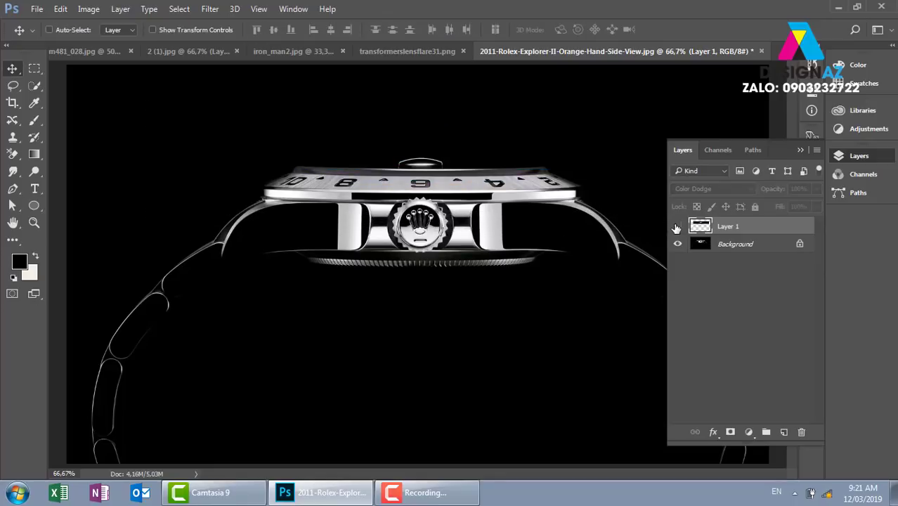
click(677, 226)
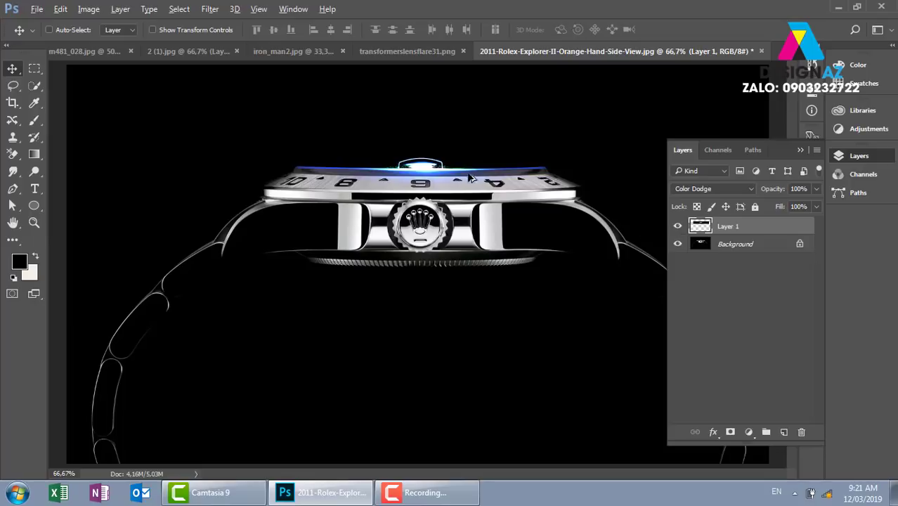
Step: Add a squashed, left-shifted Layer 1 copy along the bezel, then close the watch photo
mouse_move(472, 179)
mouse_down()
mouse_move(334, 199)
mouse_move(501, 206)
mouse_up()
key(ctrl+t)
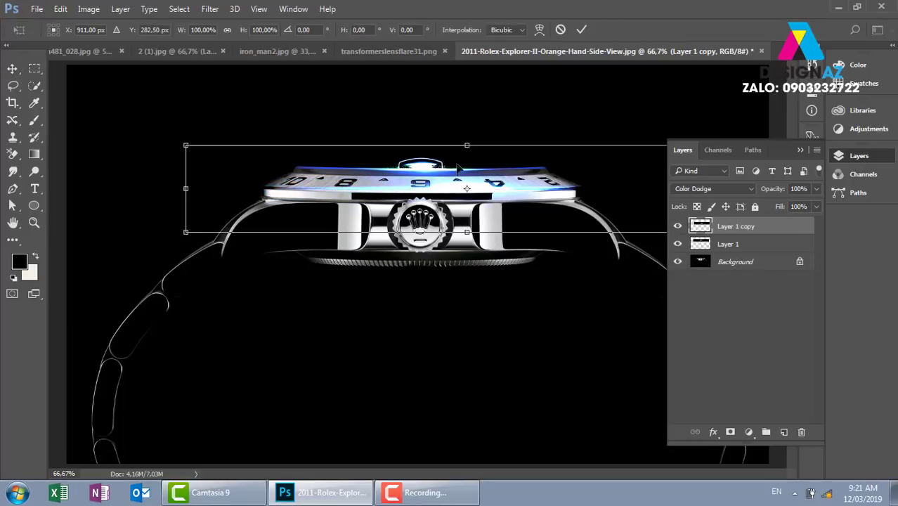
drag(465, 141, 460, 177)
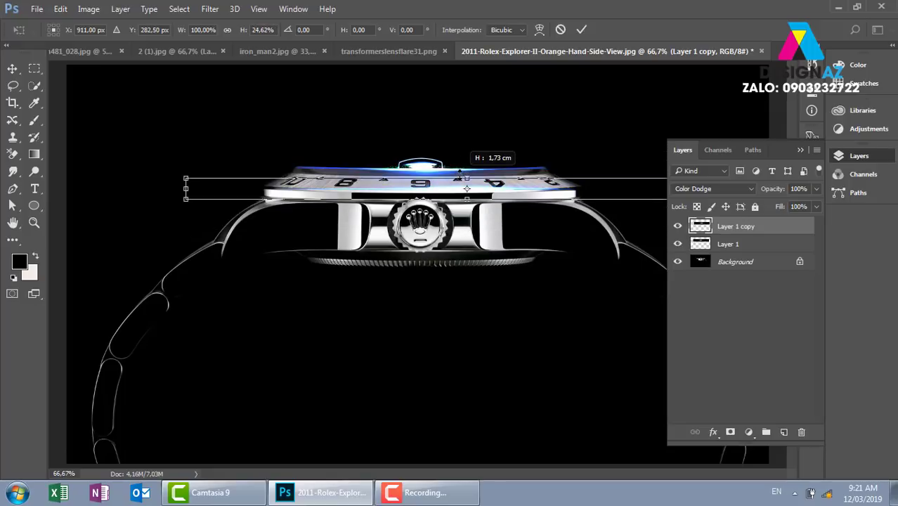
drag(562, 195, 478, 200)
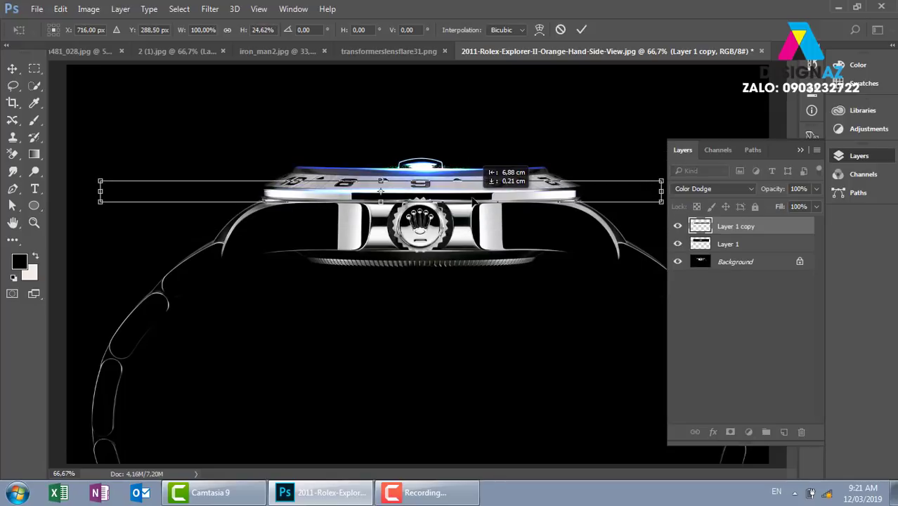
key(Return)
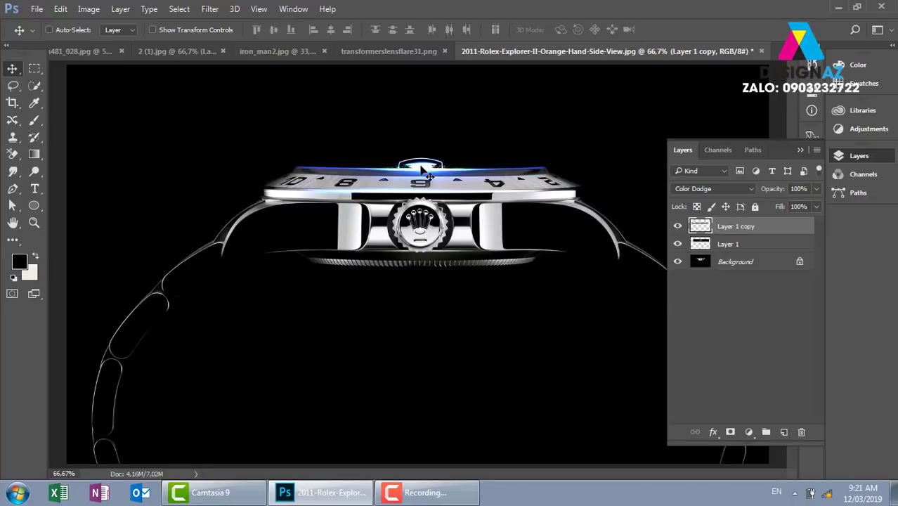
click(762, 50)
Step: Discard the watch photo's changes and bring the lens flare into the Iron Man poster
click(480, 189)
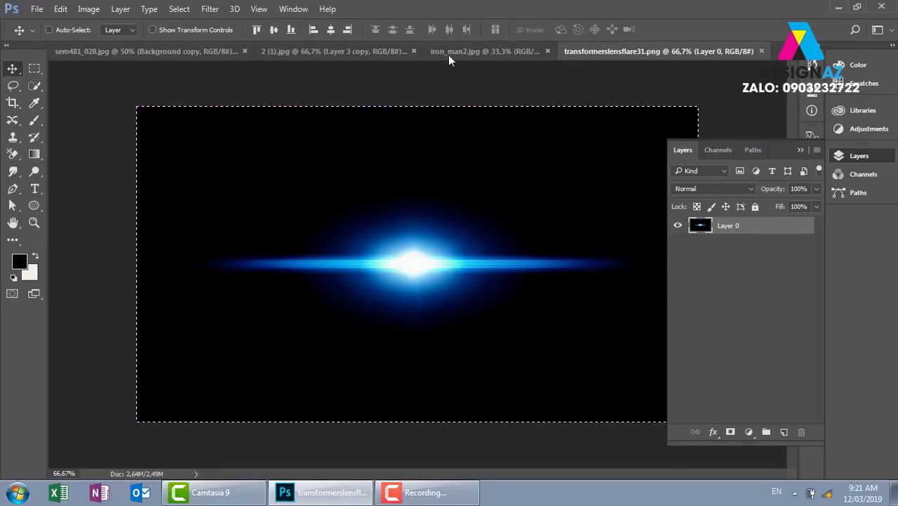
drag(489, 104, 452, 239)
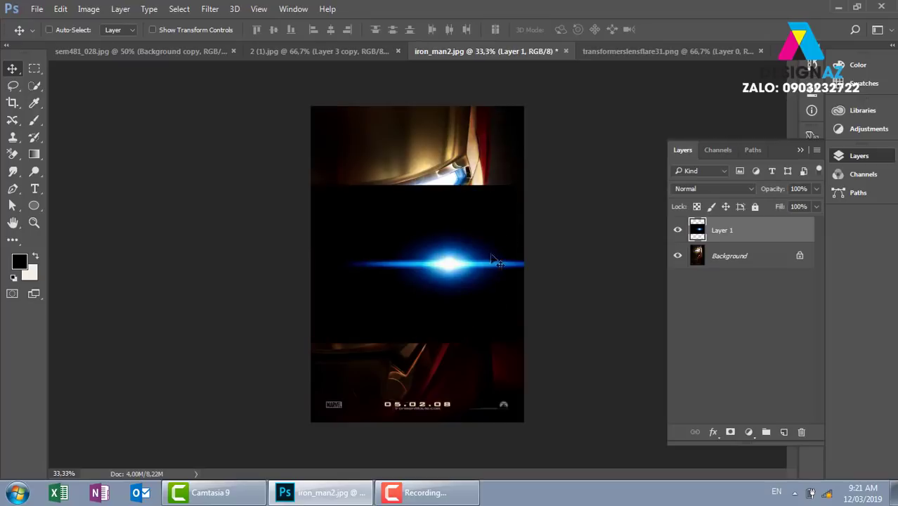
key(ctrl+plus)
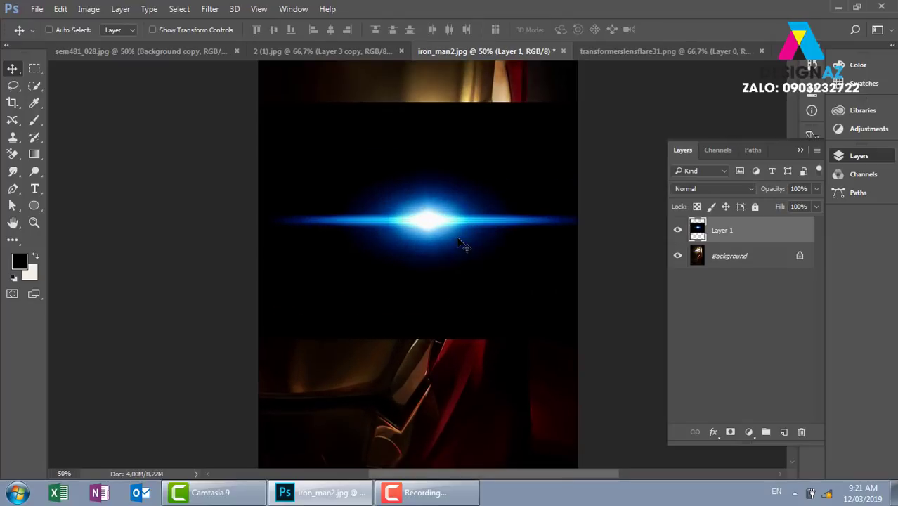
Step: Screen-blend the flare and place it just below Iron Man's eye
click(731, 188)
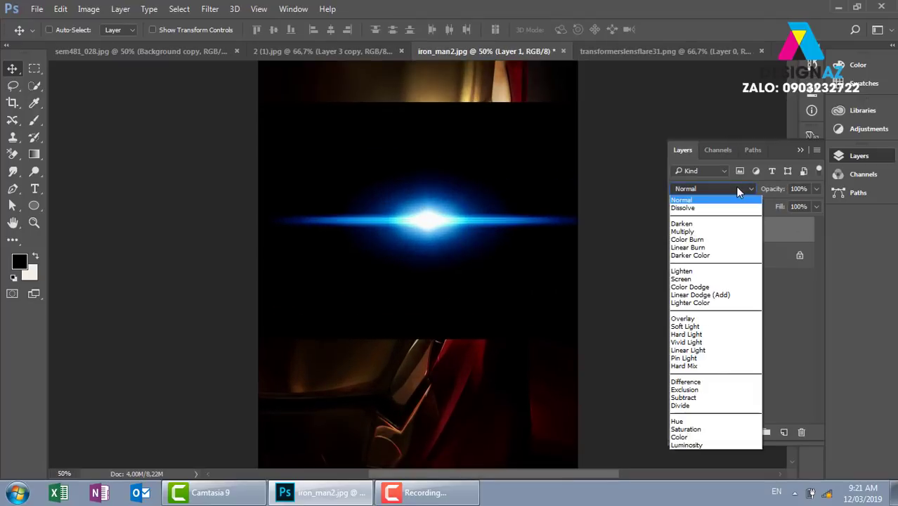
click(703, 275)
drag(490, 253, 492, 185)
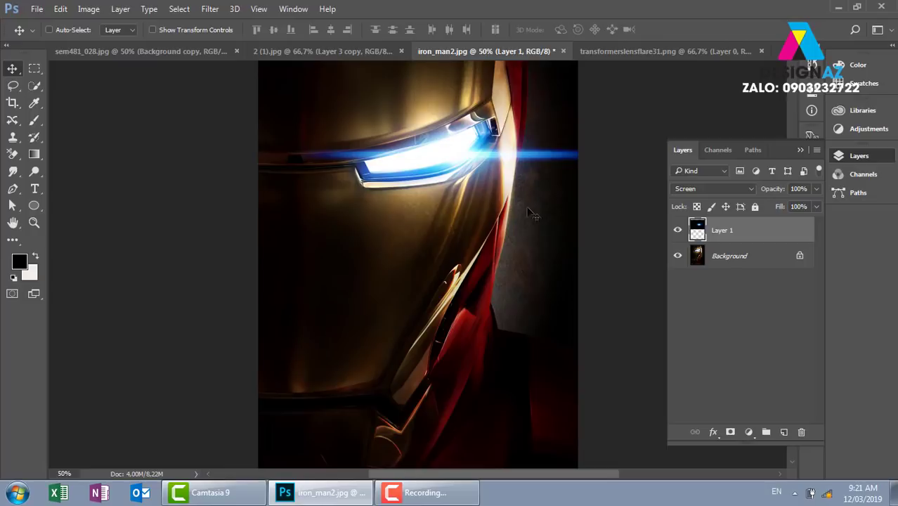
drag(478, 161, 471, 204)
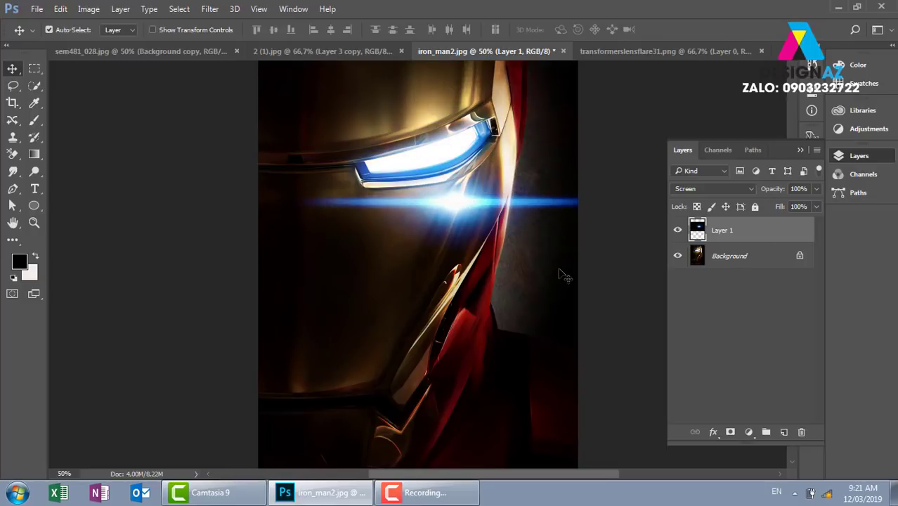
Step: Rotate the flare into a diagonal streak, shift it down-left, and restore Normal blending
key(ctrl+t)
mouse_move(601, 88)
mouse_down()
mouse_move(594, 78)
mouse_move(458, 129)
mouse_up()
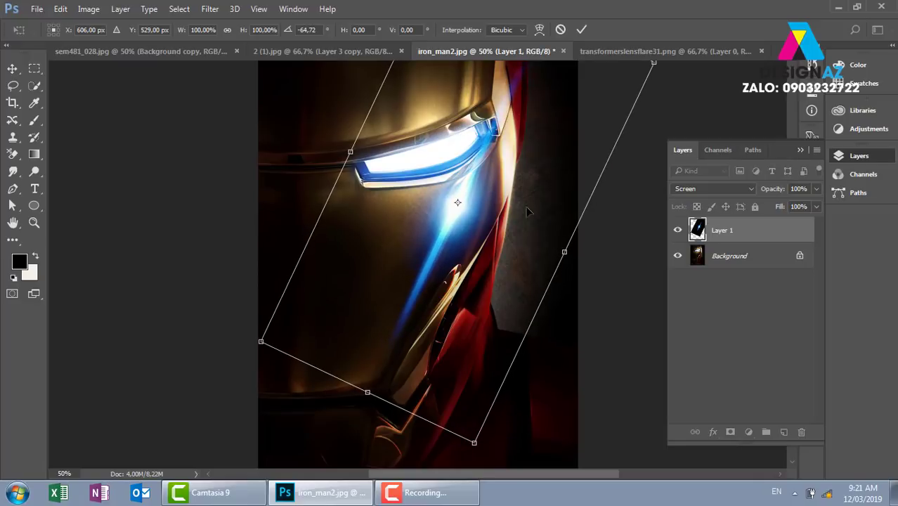
drag(527, 212, 514, 231)
key(Return)
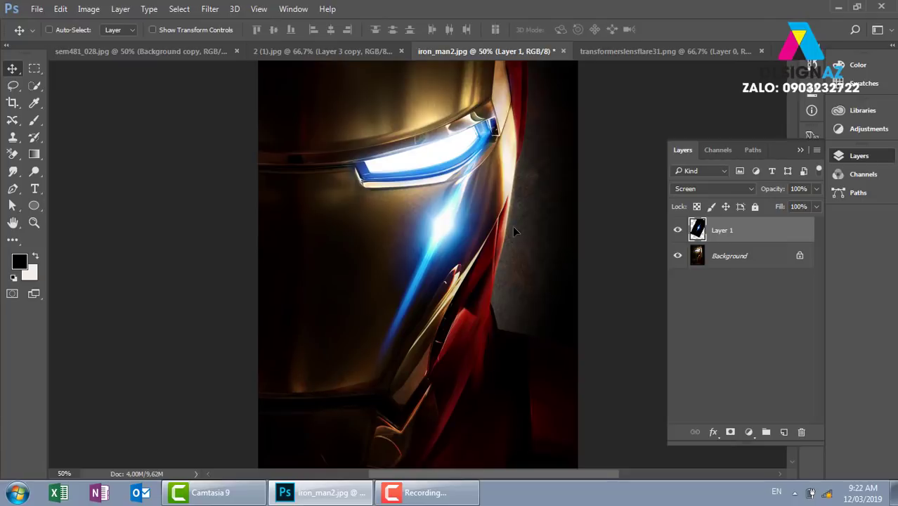
click(731, 188)
click(699, 196)
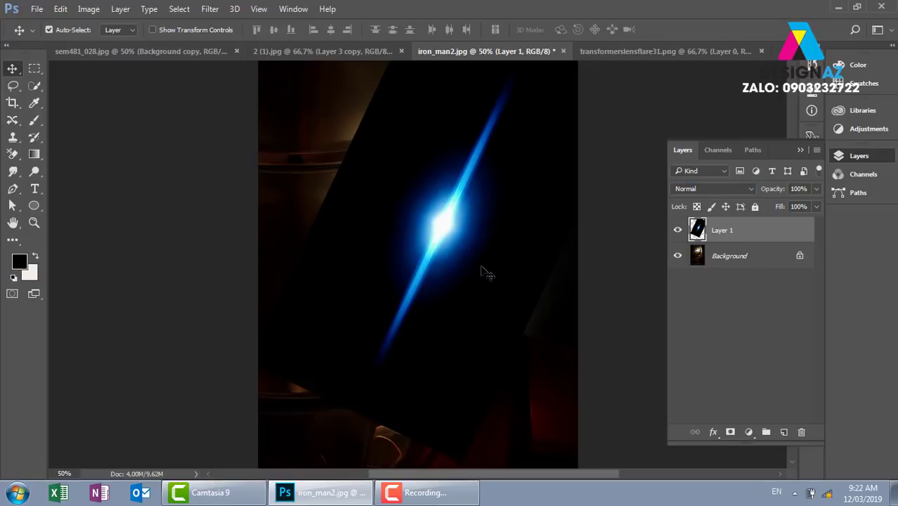
Step: Desaturate the flare, Color Dodge it over the face, then close iron_man2.jpg unsaved
key(ctrl+shift+u)
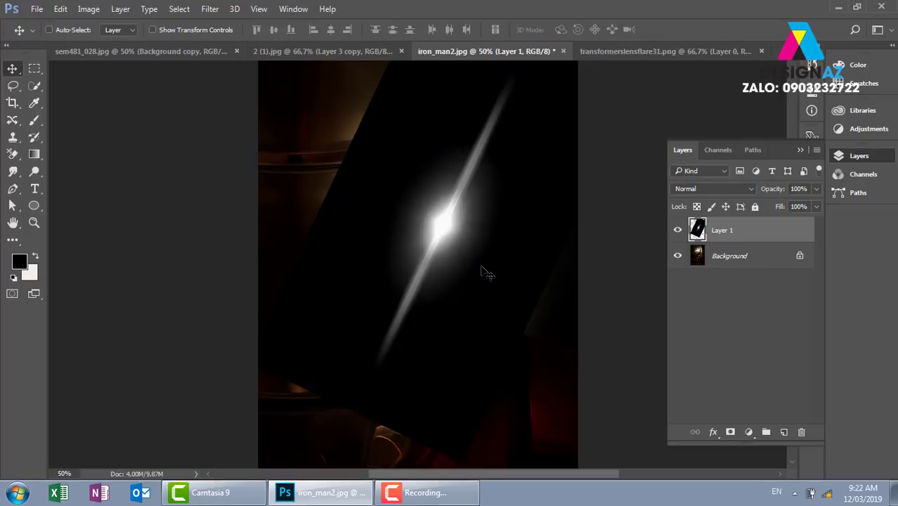
click(724, 190)
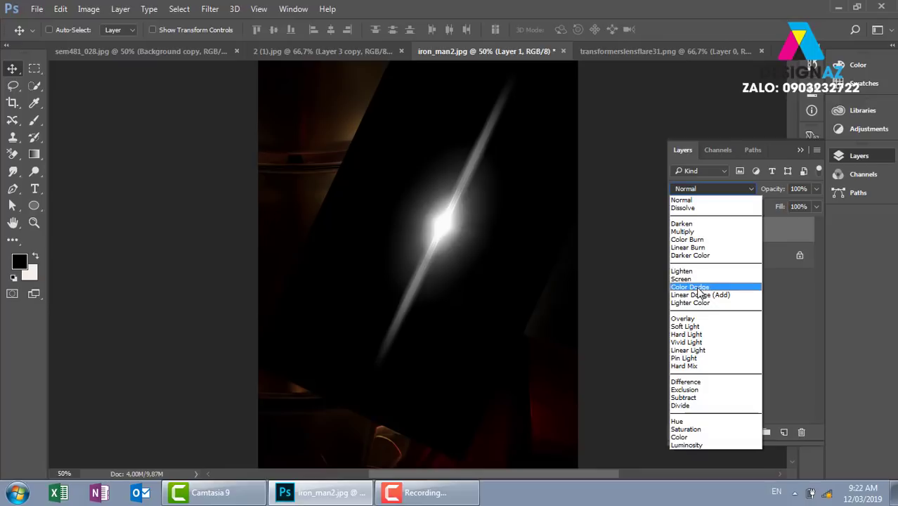
click(701, 294)
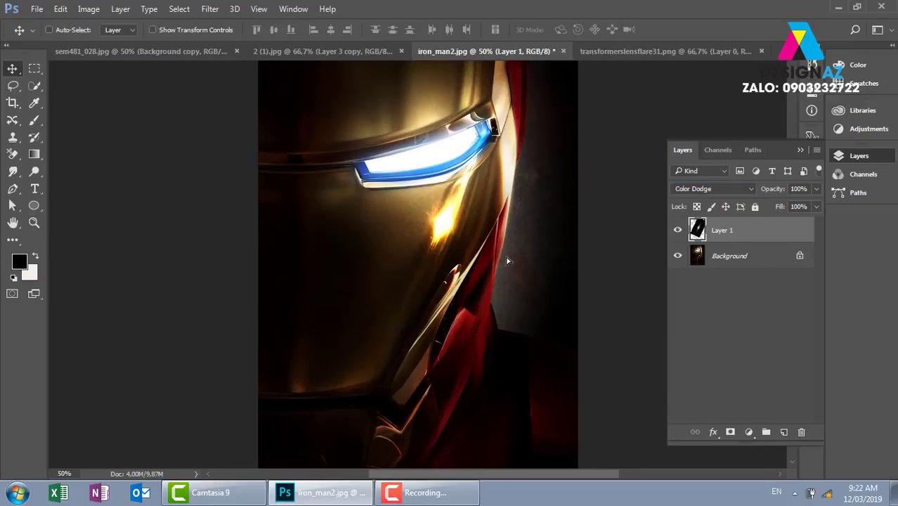
mouse_move(515, 251)
mouse_down()
mouse_move(497, 294)
mouse_move(518, 236)
mouse_up()
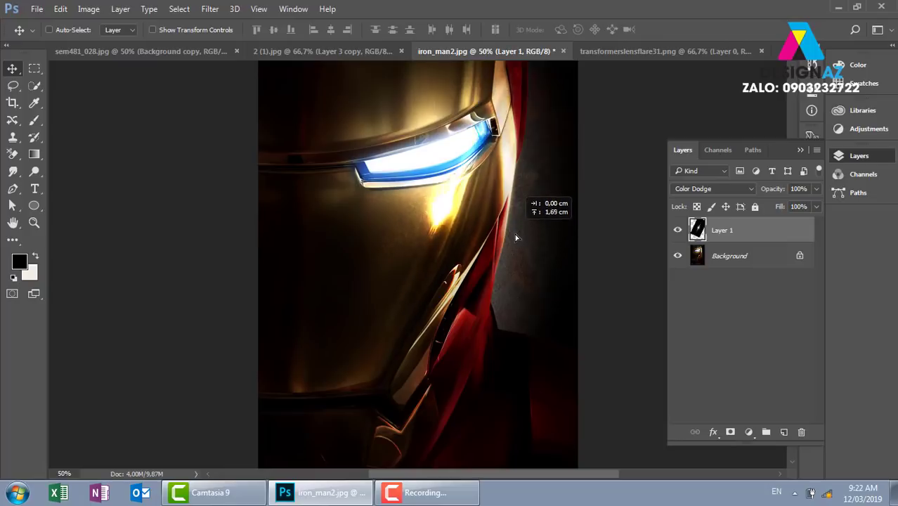
mouse_move(518, 236)
mouse_down()
mouse_move(477, 277)
mouse_move(340, 234)
mouse_move(377, 203)
mouse_move(496, 228)
mouse_move(462, 229)
mouse_move(478, 146)
mouse_move(418, 156)
mouse_move(498, 154)
mouse_move(397, 158)
mouse_move(461, 204)
mouse_move(422, 207)
mouse_move(511, 260)
mouse_move(523, 255)
mouse_move(516, 255)
mouse_move(518, 271)
mouse_up()
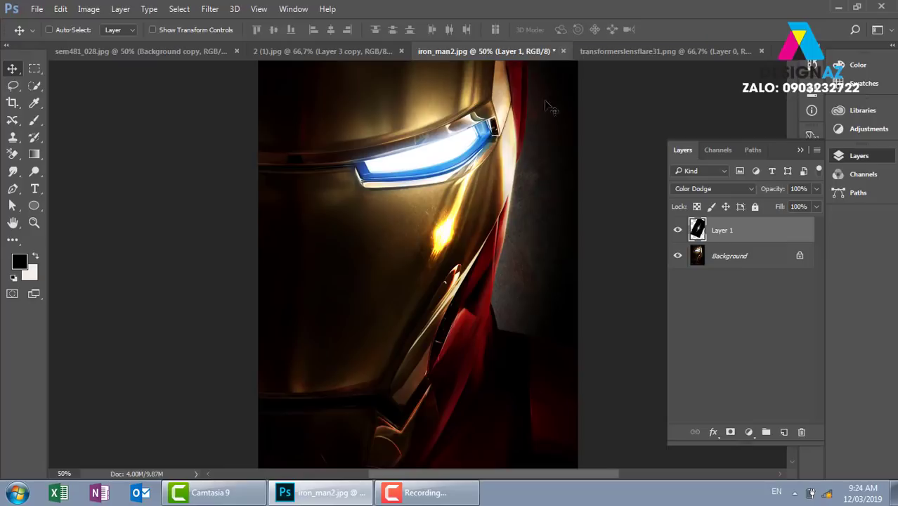
click(563, 52)
click(482, 191)
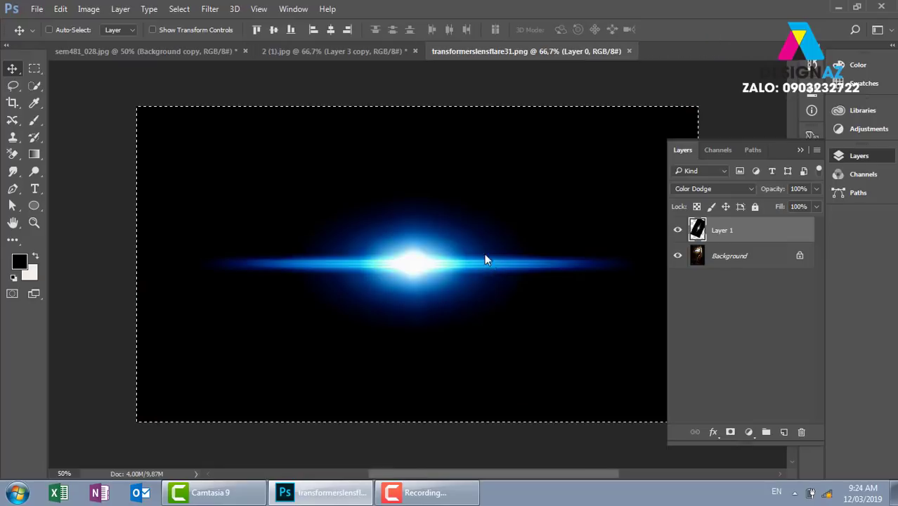
Step: Close transformerslensflare31.png and 2 (1).jpg without saving, leaving the sem481_028.jpg portrait showing
click(630, 52)
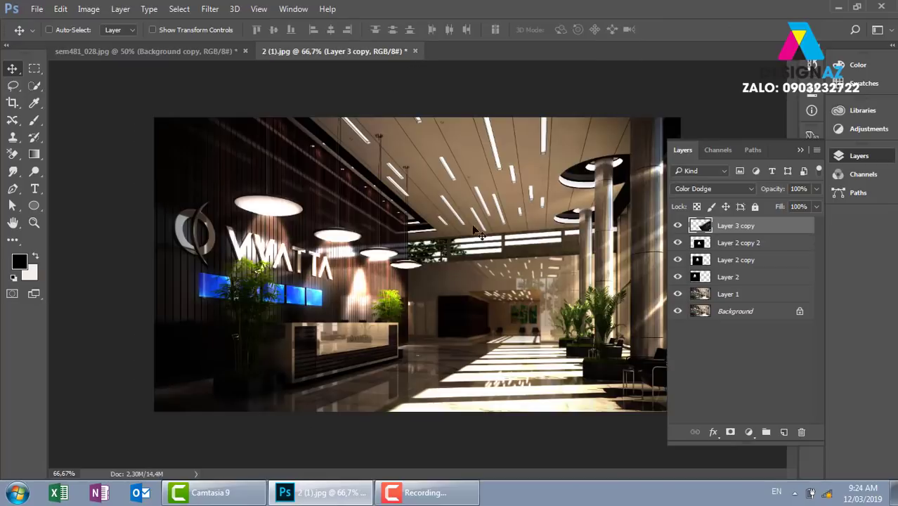
click(731, 189)
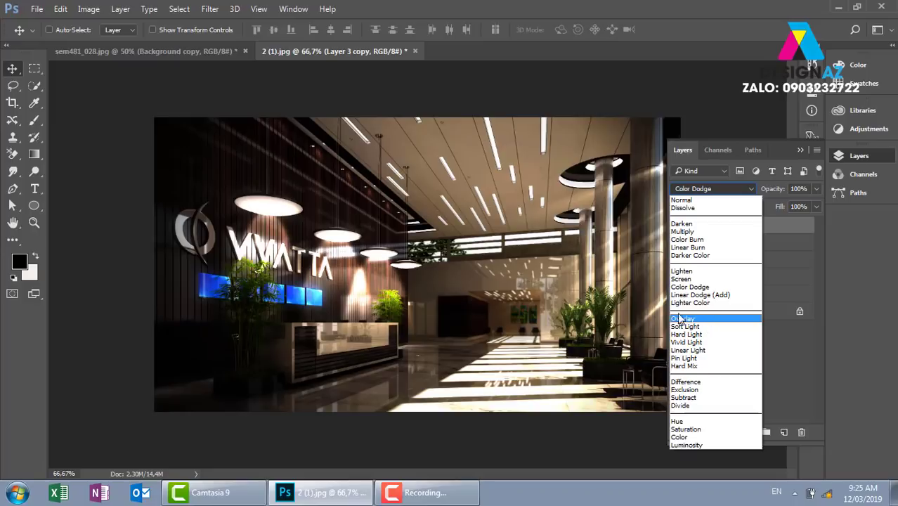
click(417, 55)
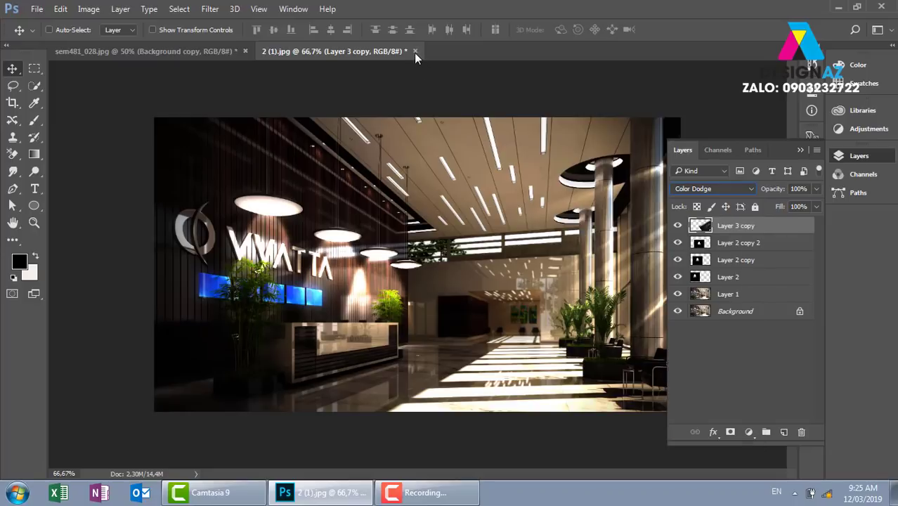
click(415, 51)
click(487, 191)
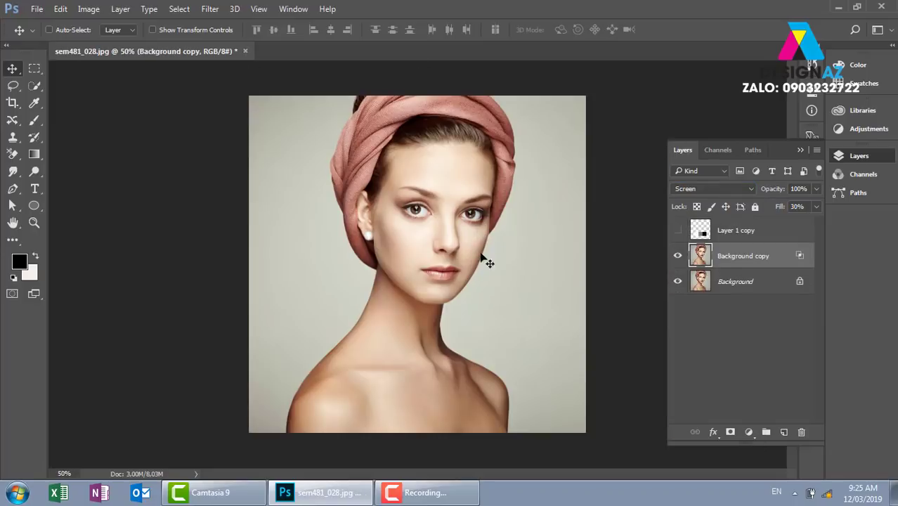
Step: Delete the Background copy layer, then show and select Layer 1 copy
click(800, 432)
click(439, 191)
click(676, 232)
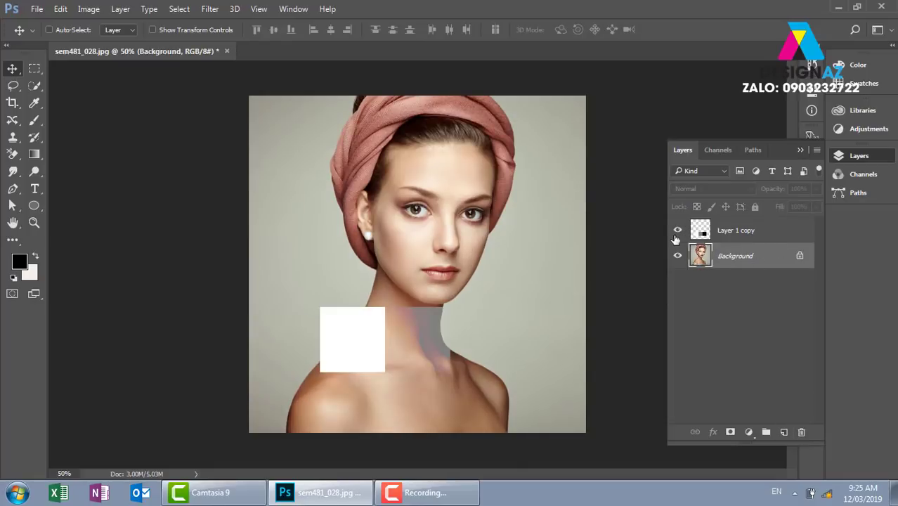
click(745, 237)
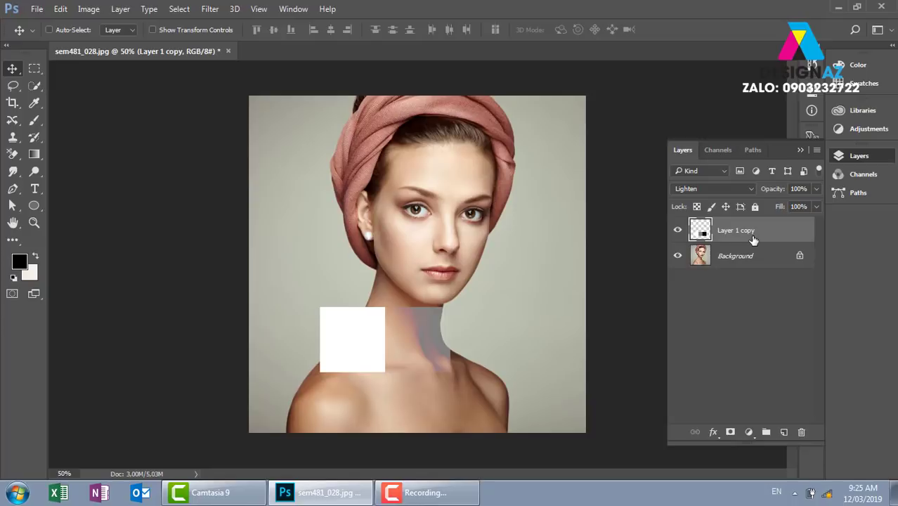
Step: Set Layer 1 copy to Normal and move the white, grey, black blocks over the face
click(704, 187)
click(703, 201)
key(ctrl+plus)
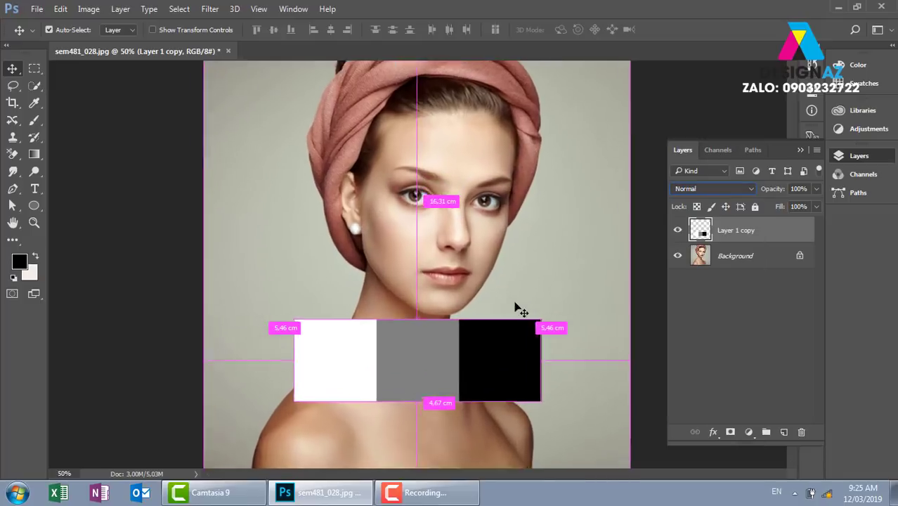
drag(472, 360, 490, 248)
key(ctrl+plus)
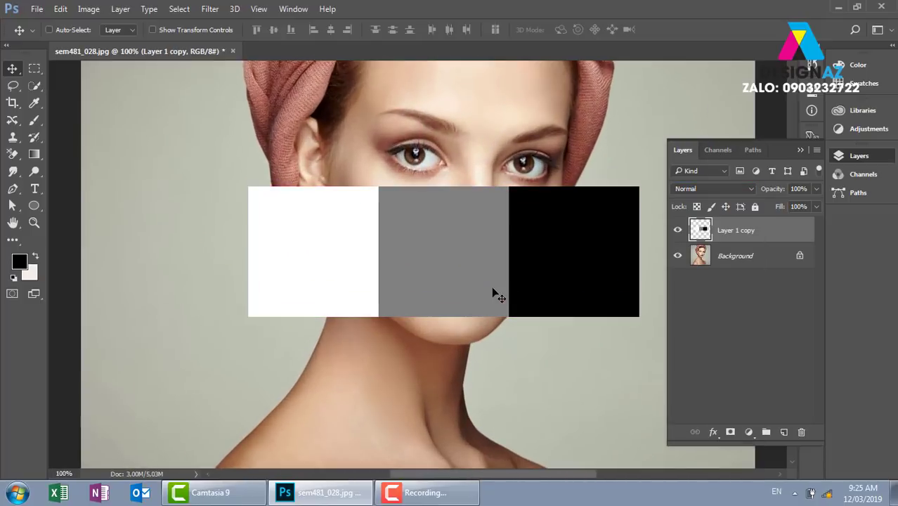
Step: Try Overlay on Layer 1 copy, compare it on and off, then revert to Normal
click(729, 188)
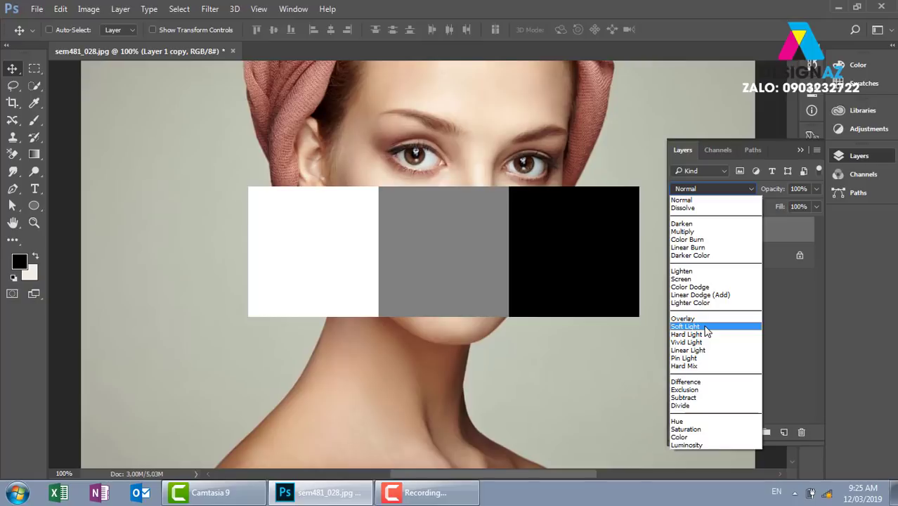
click(693, 318)
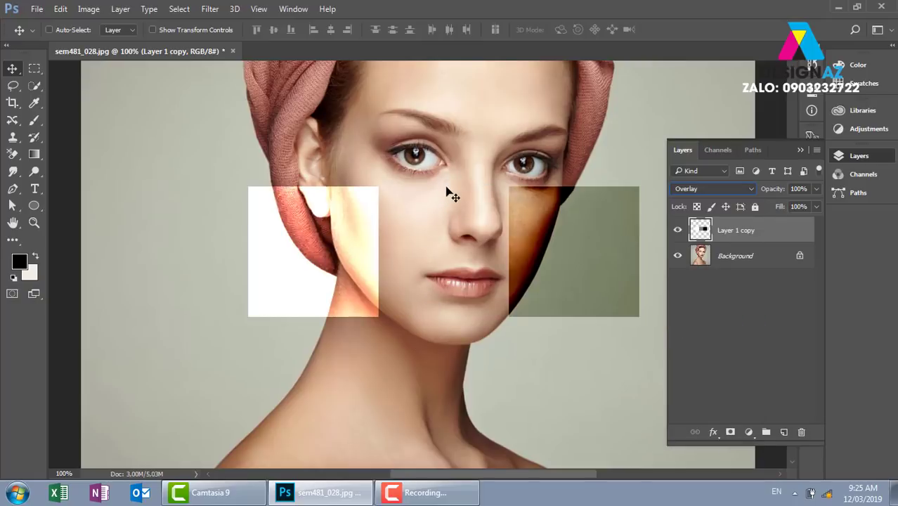
click(677, 231)
click(677, 230)
click(677, 230)
click(677, 232)
click(677, 232)
click(677, 232)
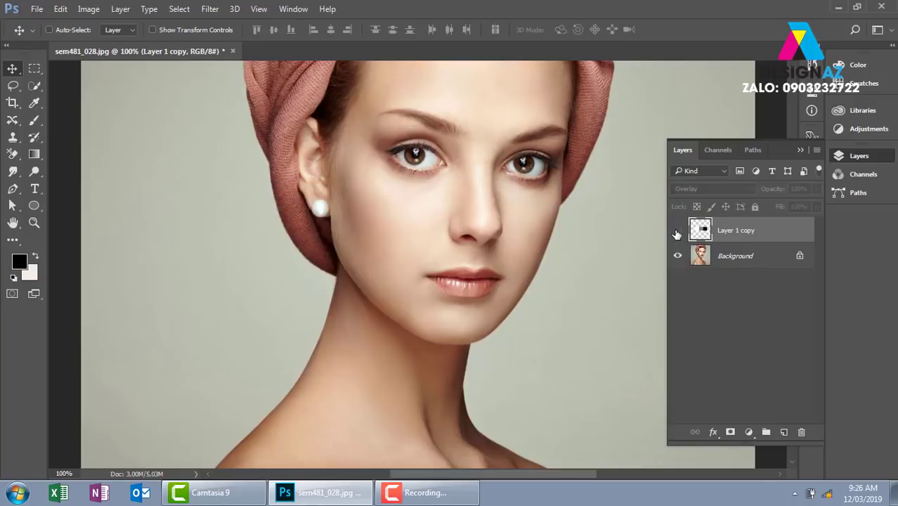
click(677, 232)
click(677, 232)
click(677, 232)
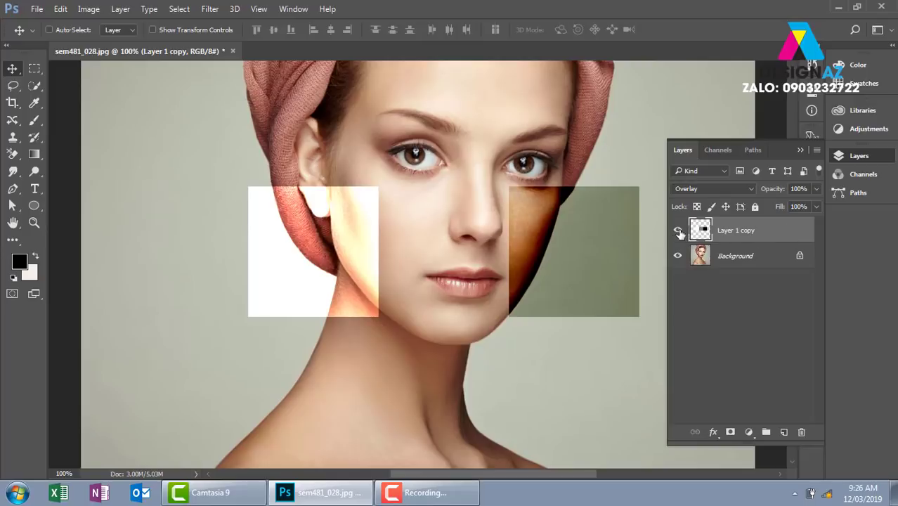
click(728, 196)
click(703, 198)
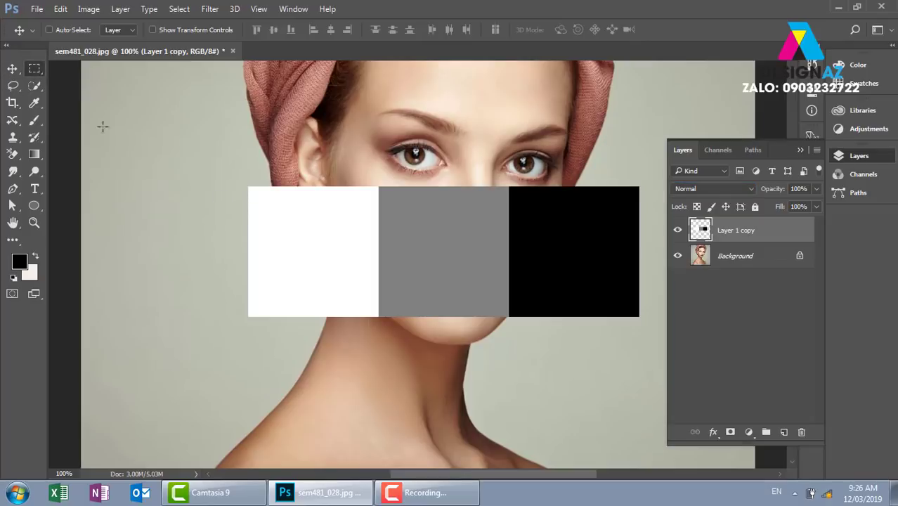
key(m)
drag(249, 327, 414, 445)
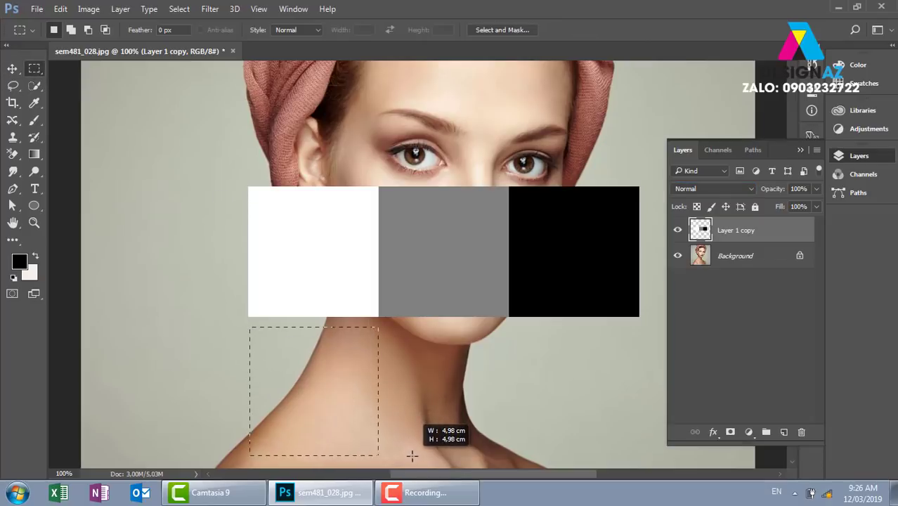
key(i)
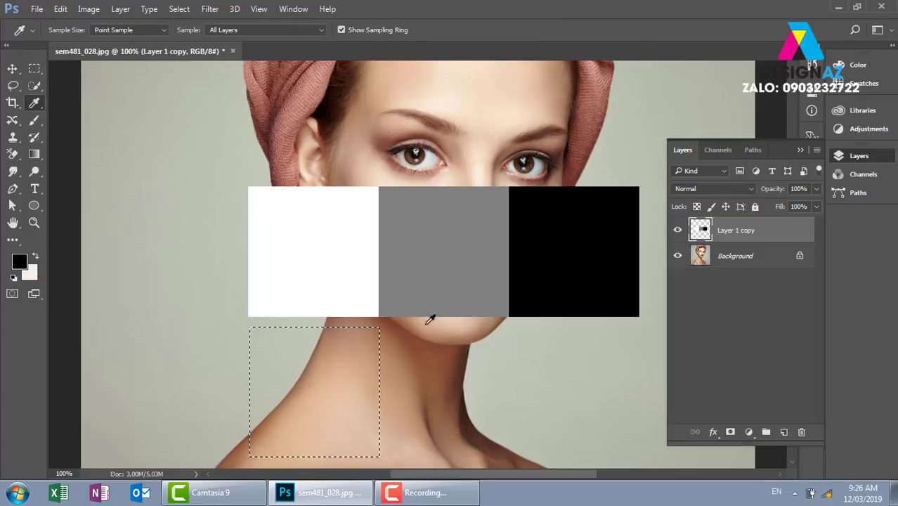
click(432, 291)
click(19, 261)
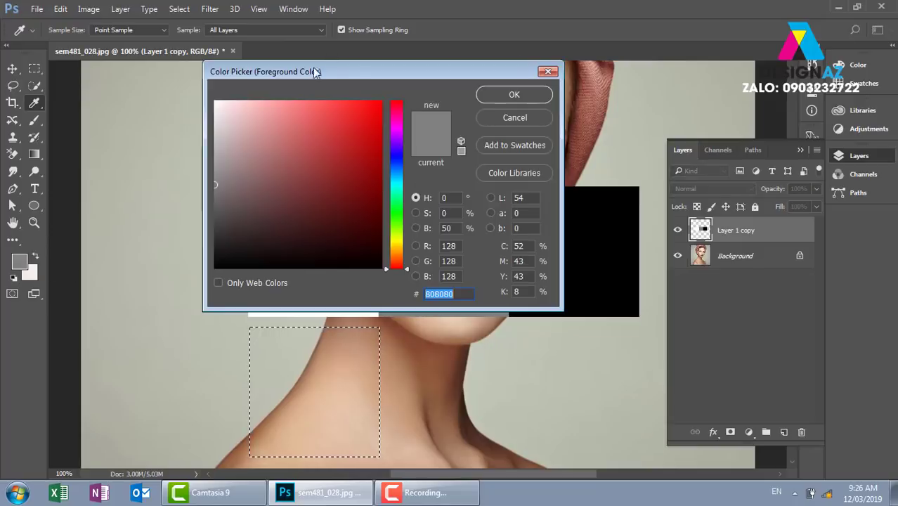
drag(226, 166, 215, 151)
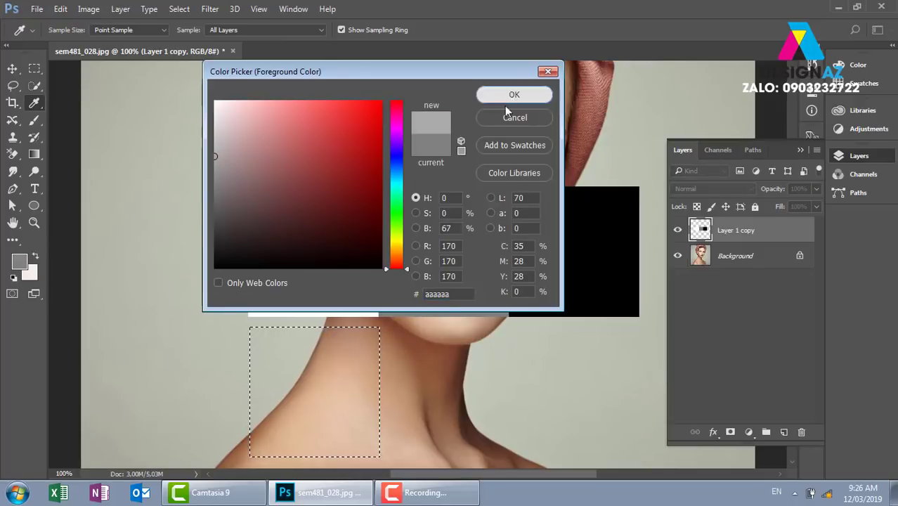
click(512, 96)
click(784, 431)
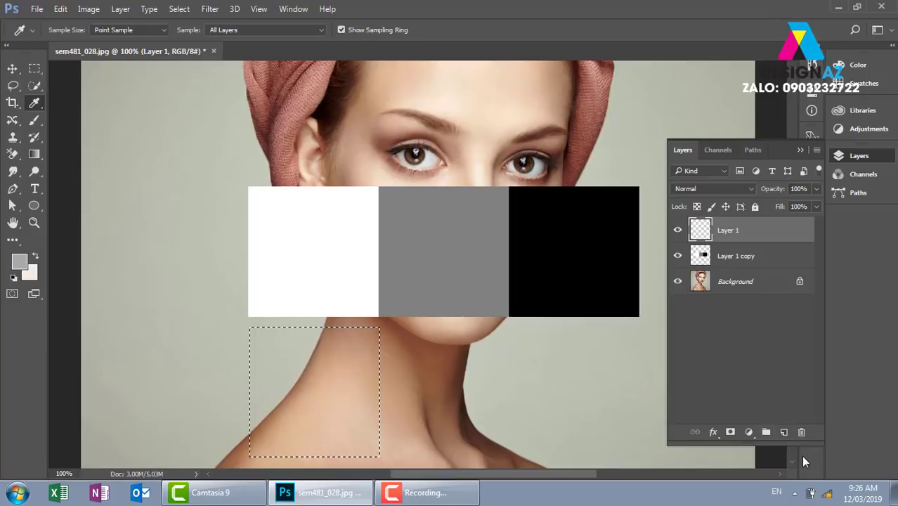
key(alt+BackSpace)
key(v)
key(ctrl+d)
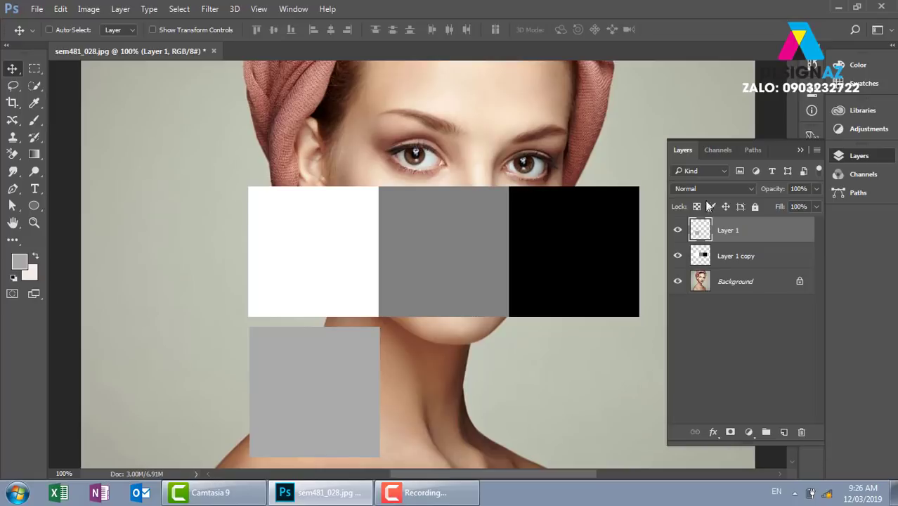
click(731, 188)
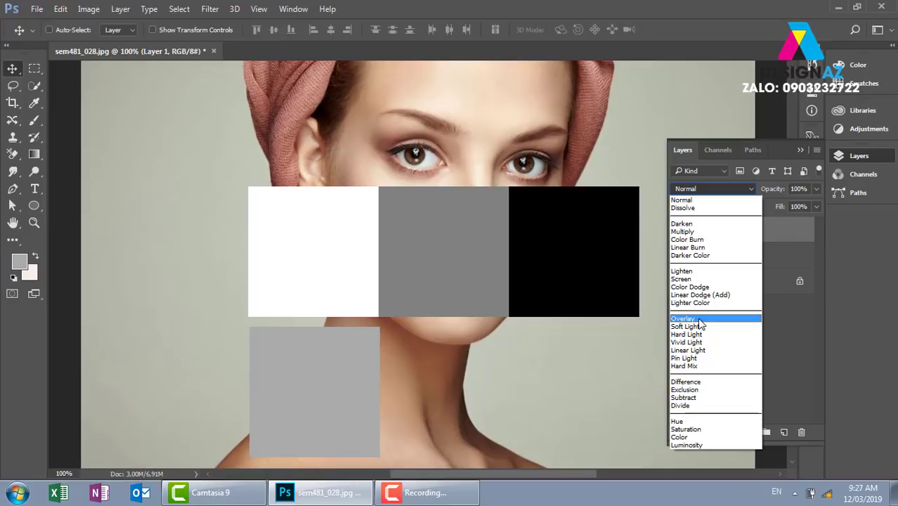
click(699, 319)
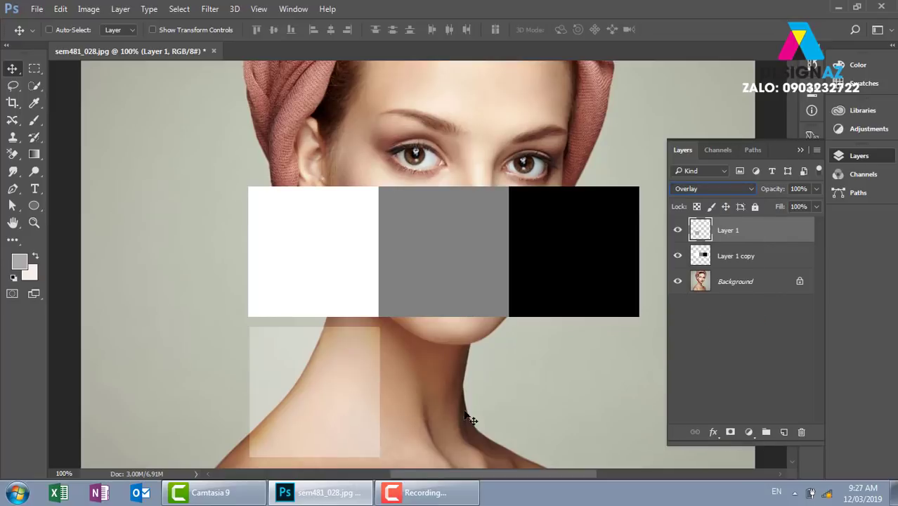
drag(438, 394, 441, 340)
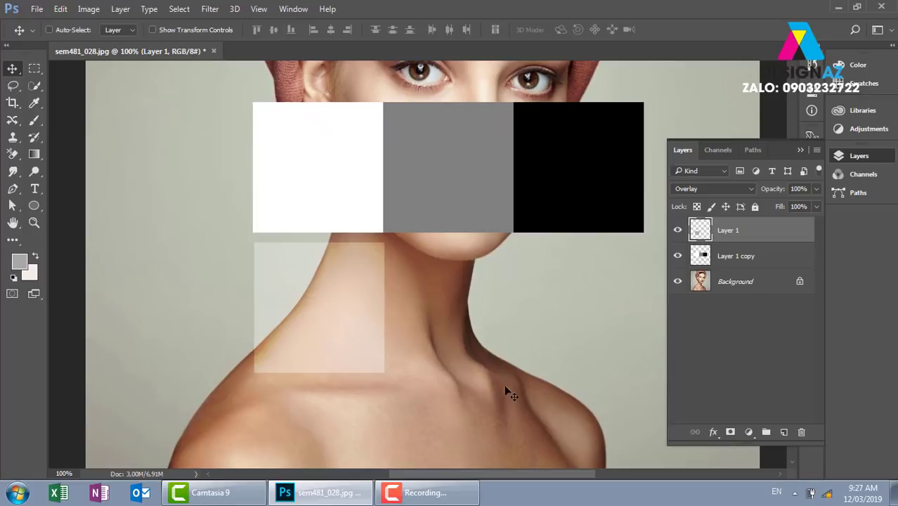
drag(350, 333, 376, 346)
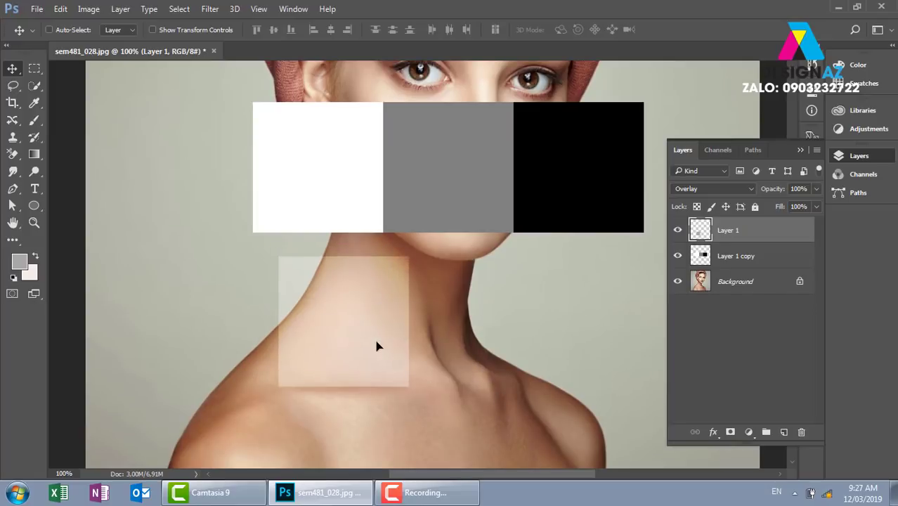
key(Delete)
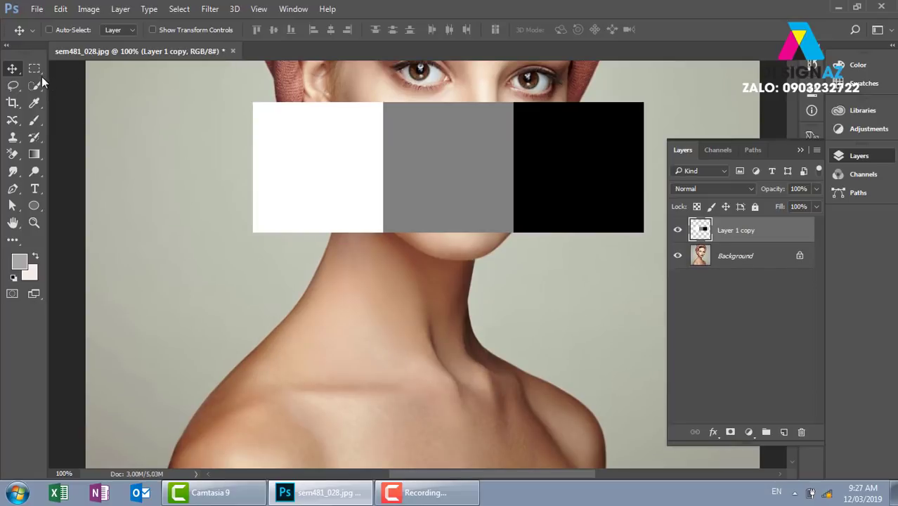
Step: Select a square over the neck and add a new empty layer
click(36, 70)
drag(256, 244, 389, 379)
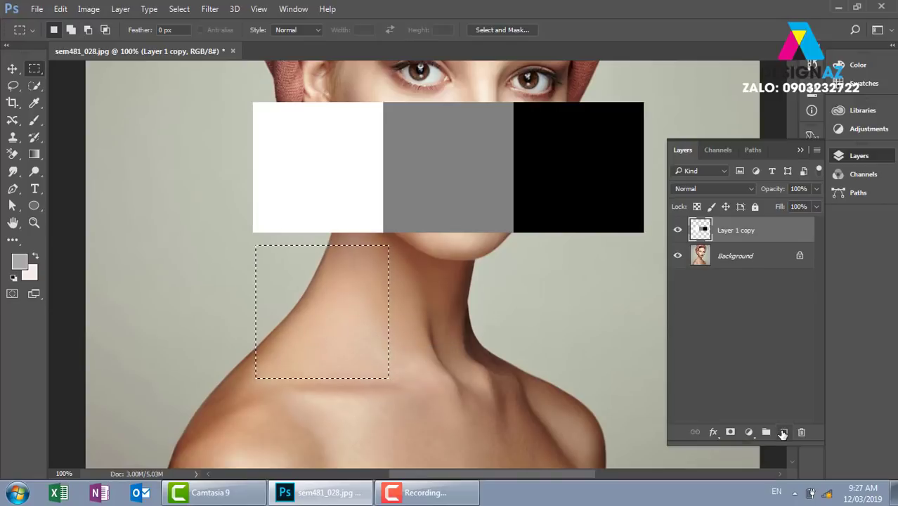
click(783, 431)
Step: Set the foreground colour to dark grey 4f4f4f and fill the selection
key(i)
click(445, 175)
click(19, 265)
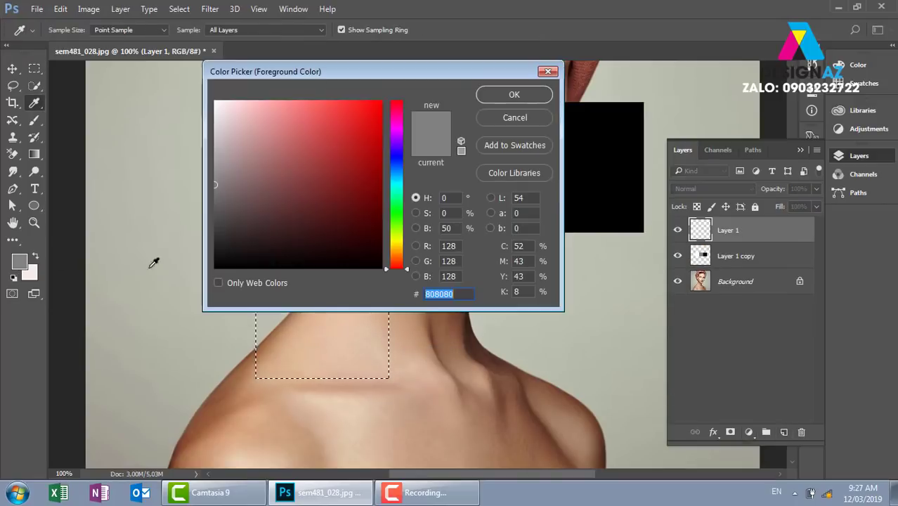
text(4f4f4f)
click(510, 98)
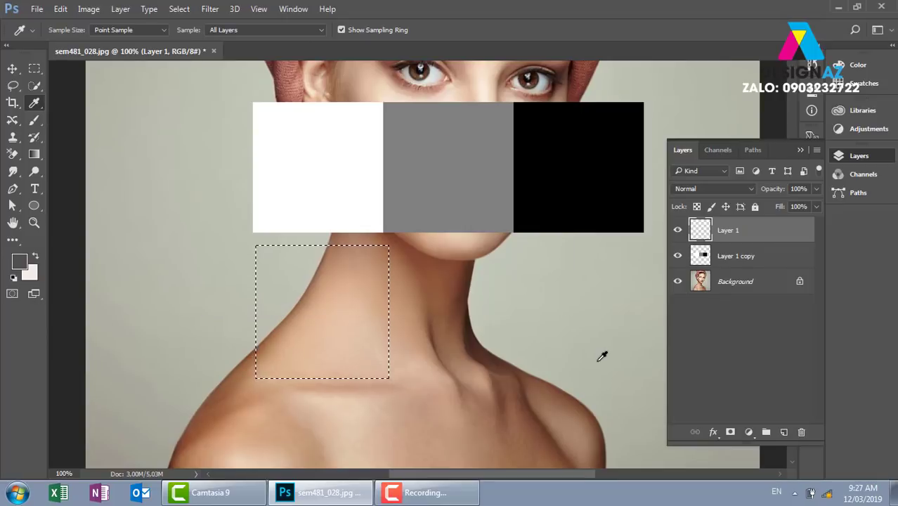
key(alt+BackSpace)
Step: Deselect and set Layer 1's grey square to the Overlay blend mode
key(v)
key(ctrl+d)
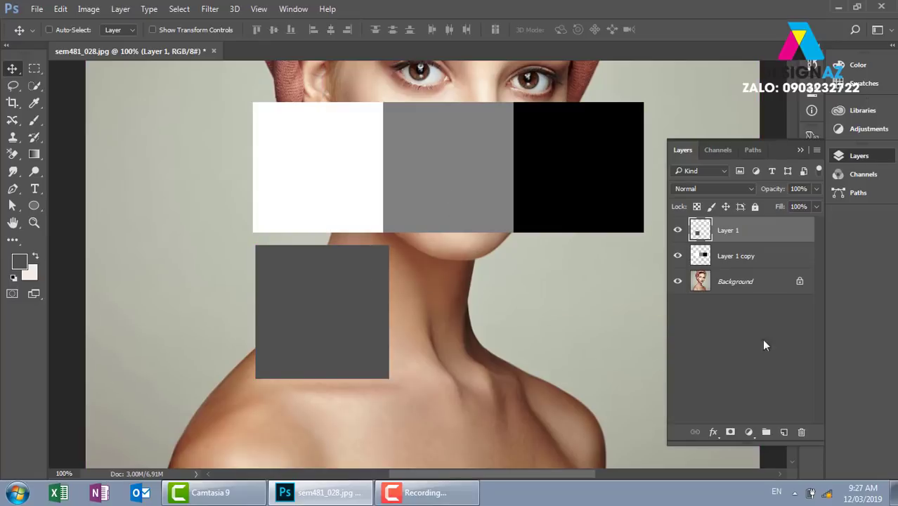
click(734, 191)
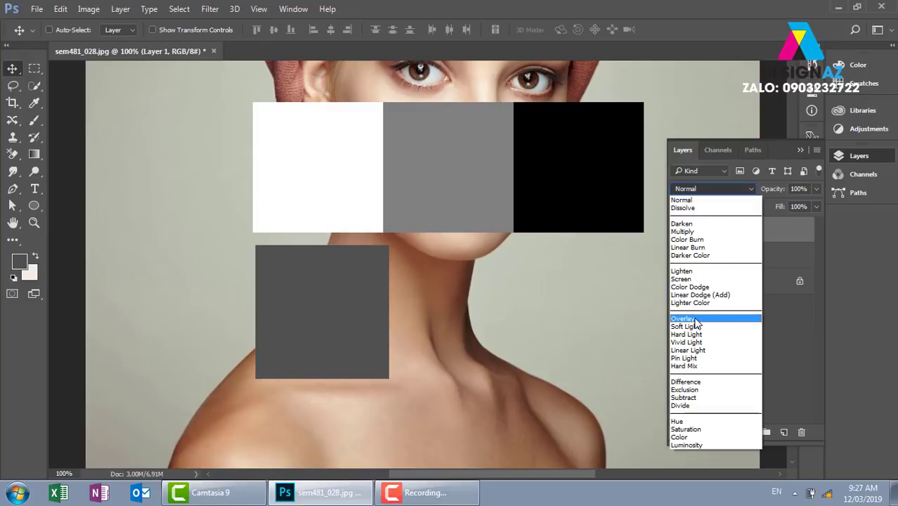
click(724, 321)
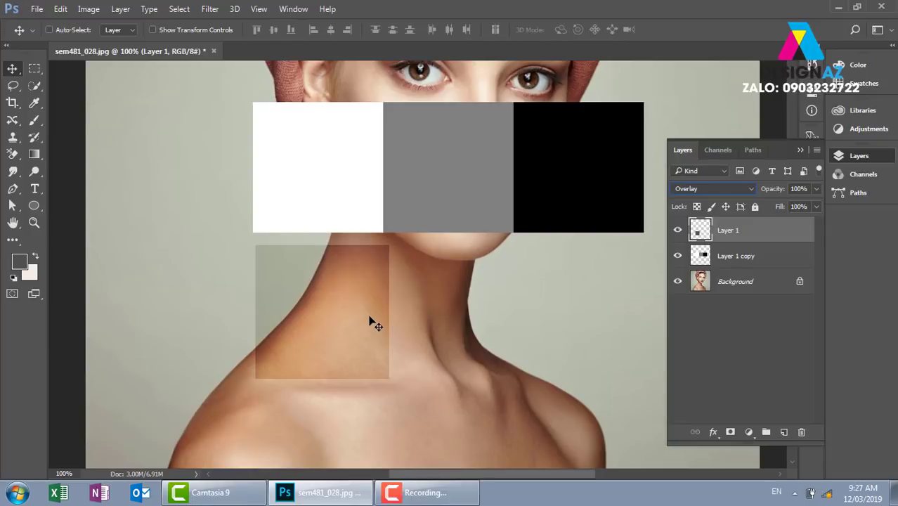
Step: Zoom out and hide both Layer 1 and Layer 1 copy
key(ctrl+minus)
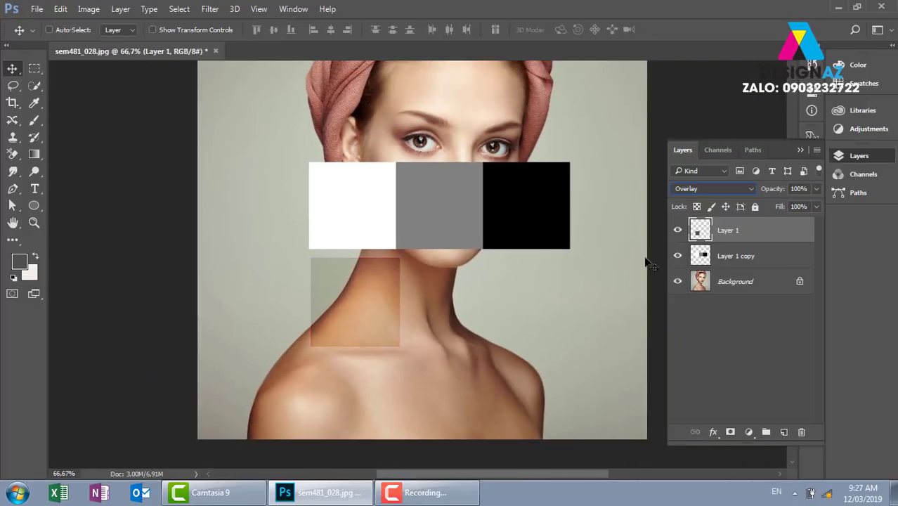
click(677, 230)
click(677, 258)
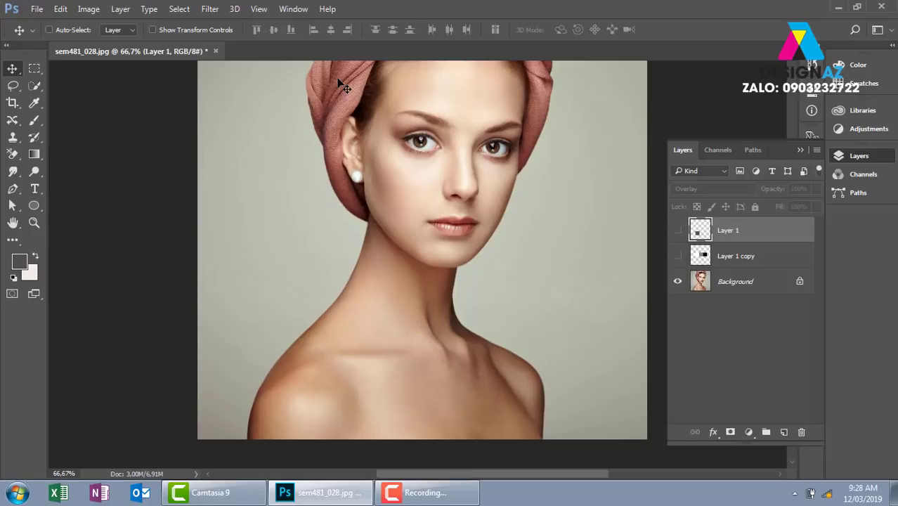
click(744, 287)
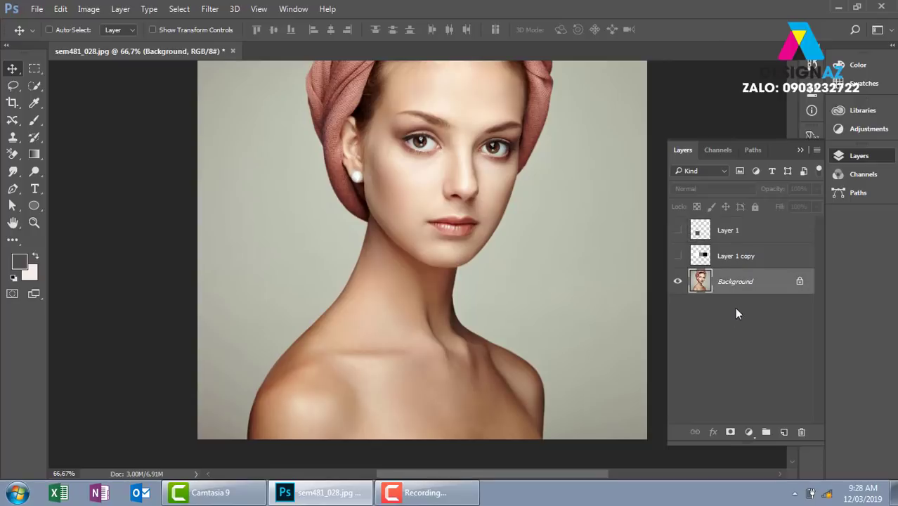
key(ctrl+j)
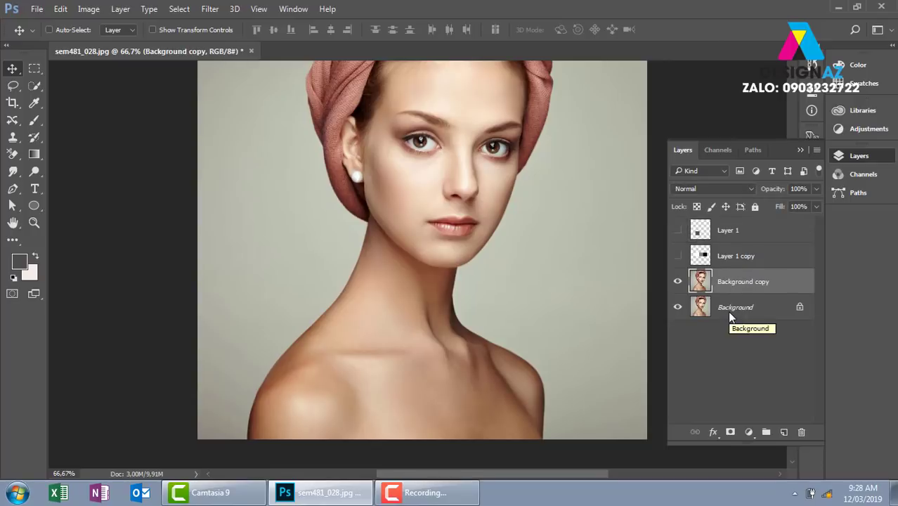
key(ctrl+shift+u)
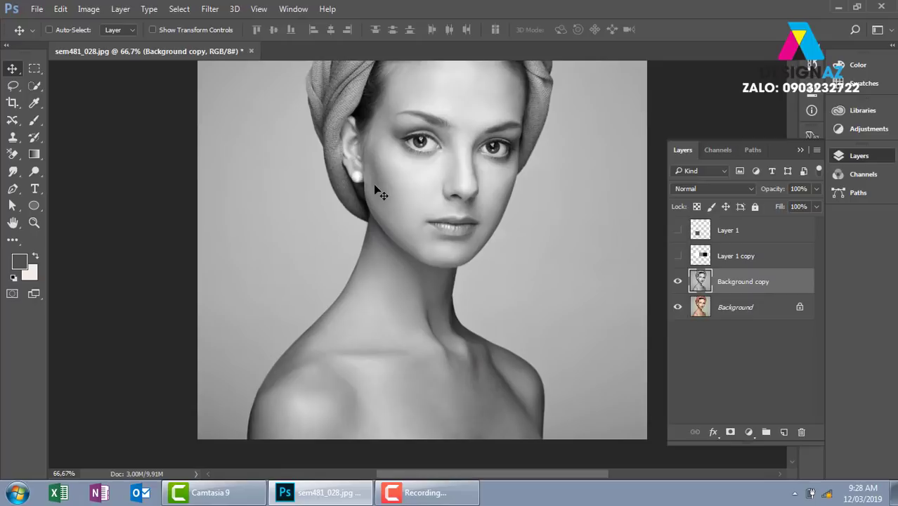
click(730, 187)
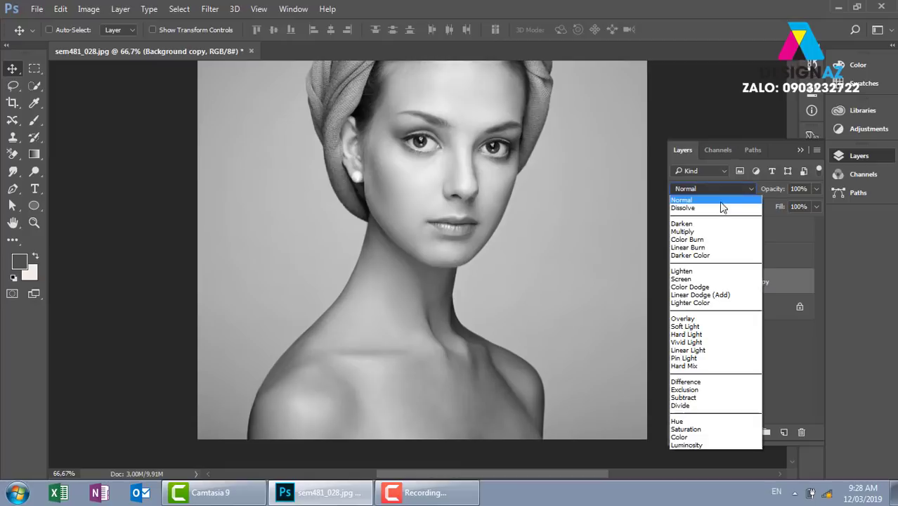
click(702, 320)
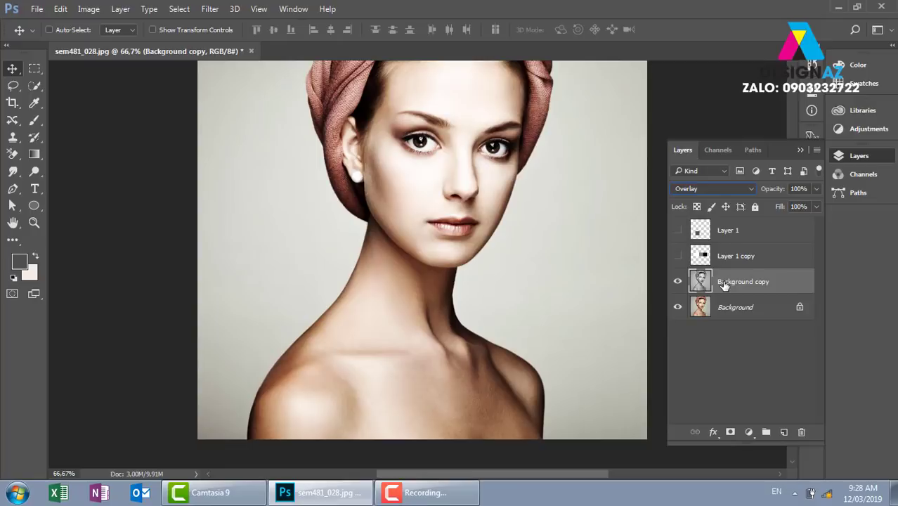
click(722, 190)
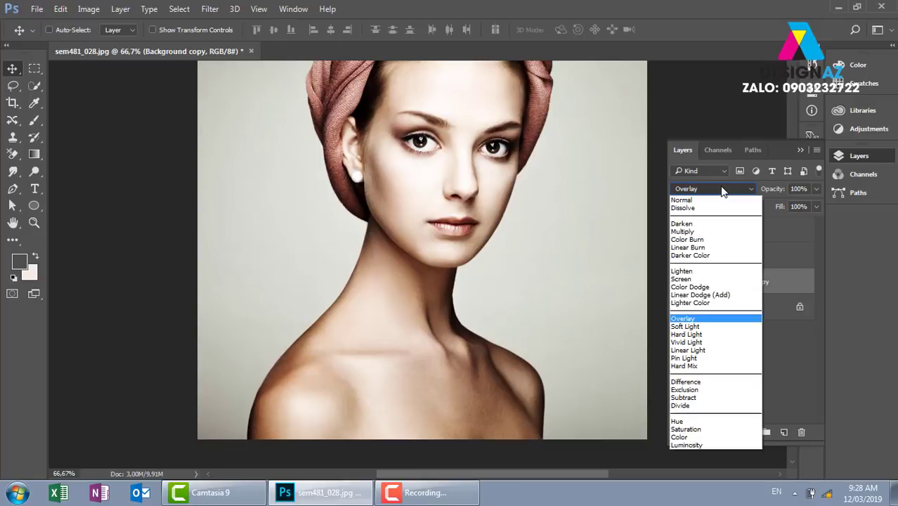
click(724, 327)
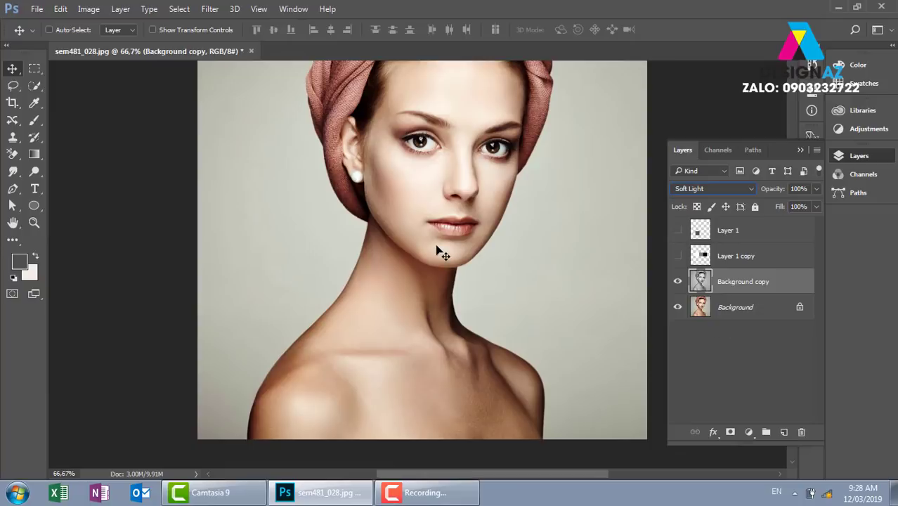
click(678, 283)
click(679, 283)
click(679, 283)
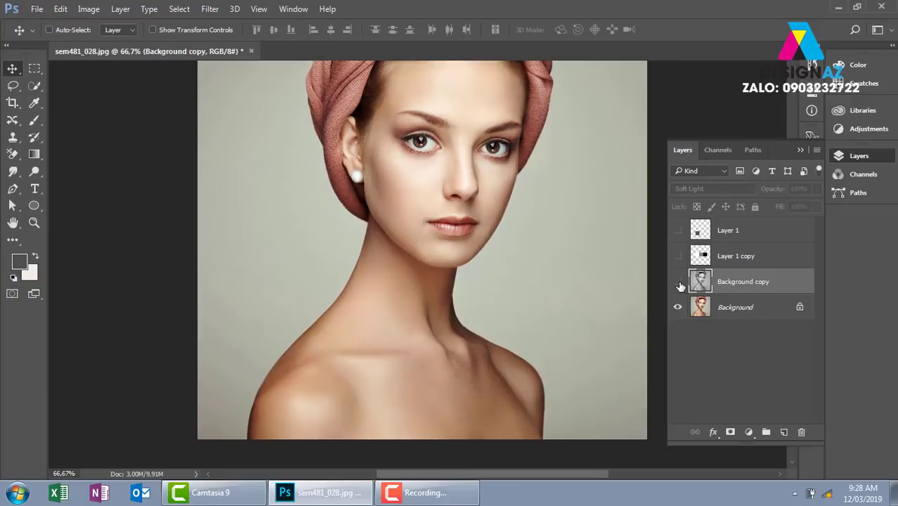
click(679, 283)
click(679, 283)
click(679, 283)
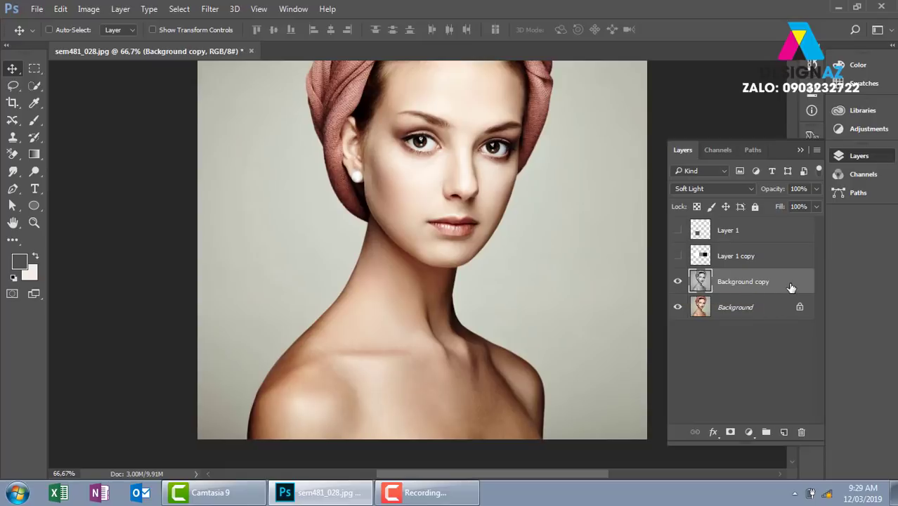
key(Delete)
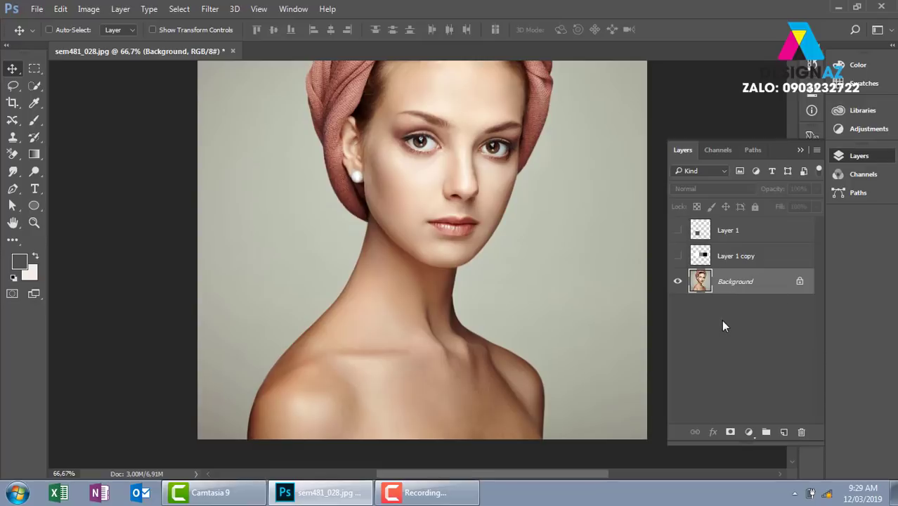
key(ctrl+j)
click(746, 188)
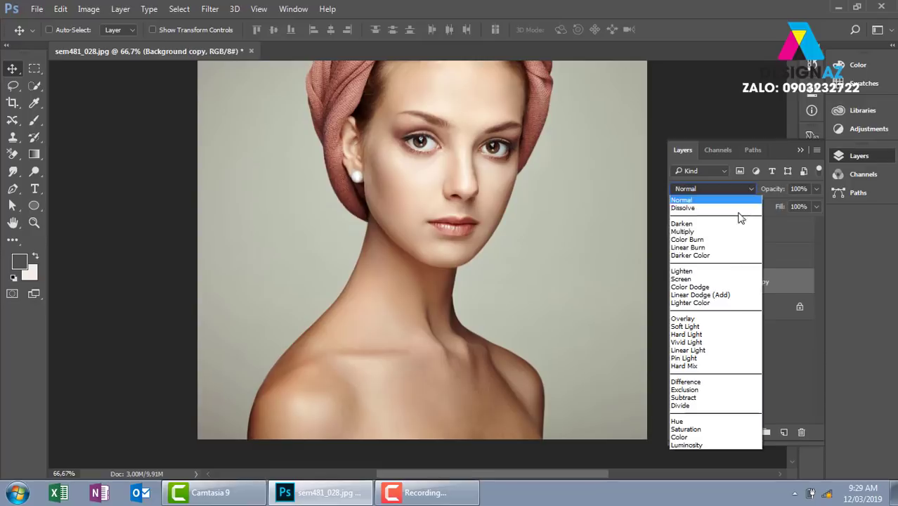
click(703, 319)
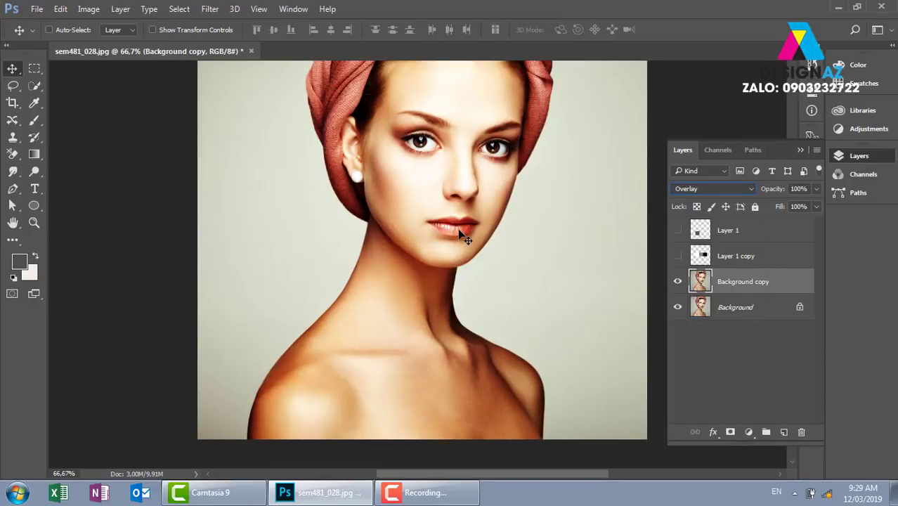
click(816, 206)
drag(794, 223, 775, 222)
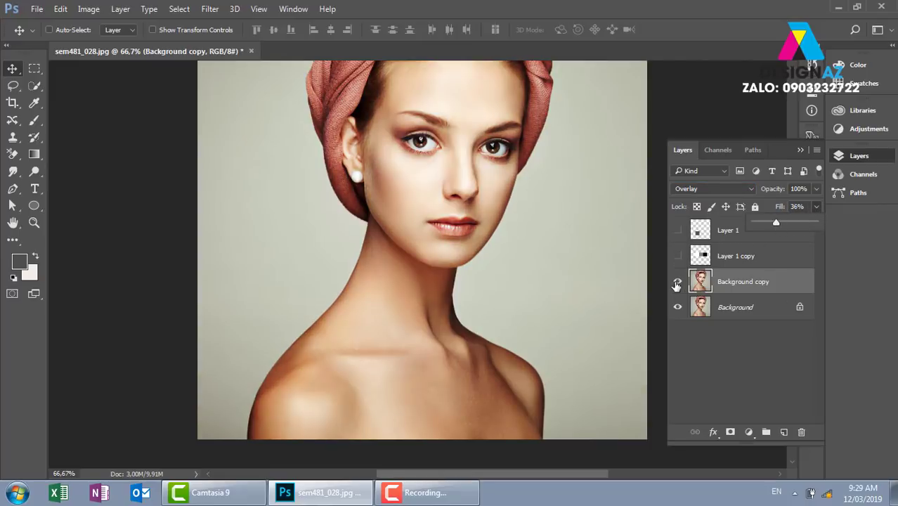
click(677, 284)
click(677, 284)
click(677, 284)
click(677, 284)
click(677, 284)
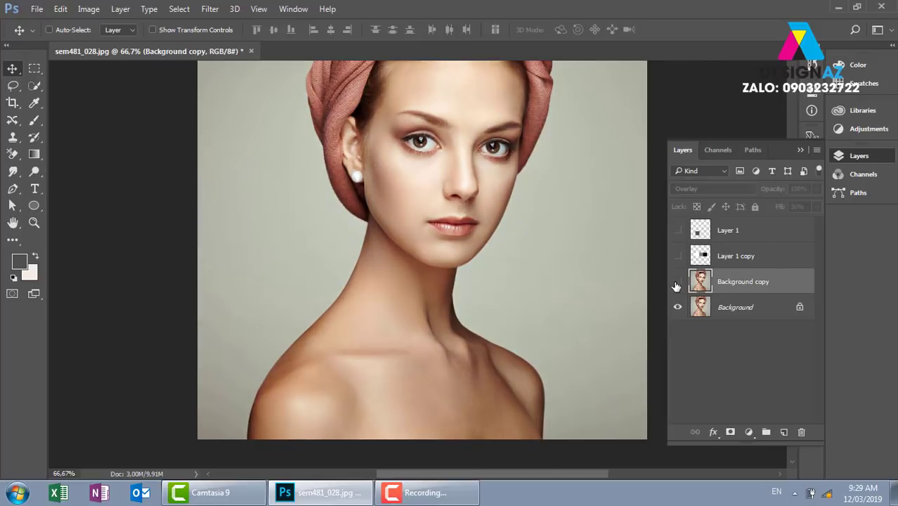
click(677, 284)
click(677, 284)
click(677, 284)
click(676, 284)
click(677, 284)
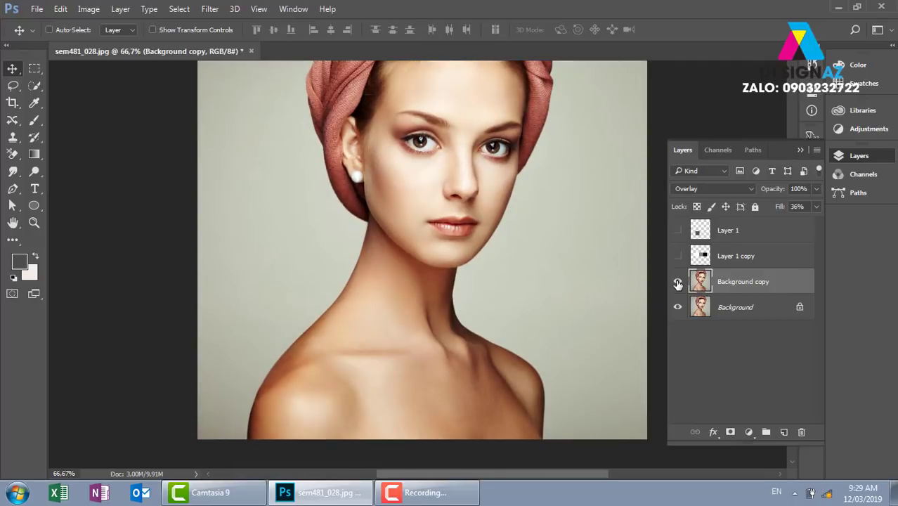
click(677, 284)
click(677, 284)
click(678, 284)
click(678, 284)
key(Delete)
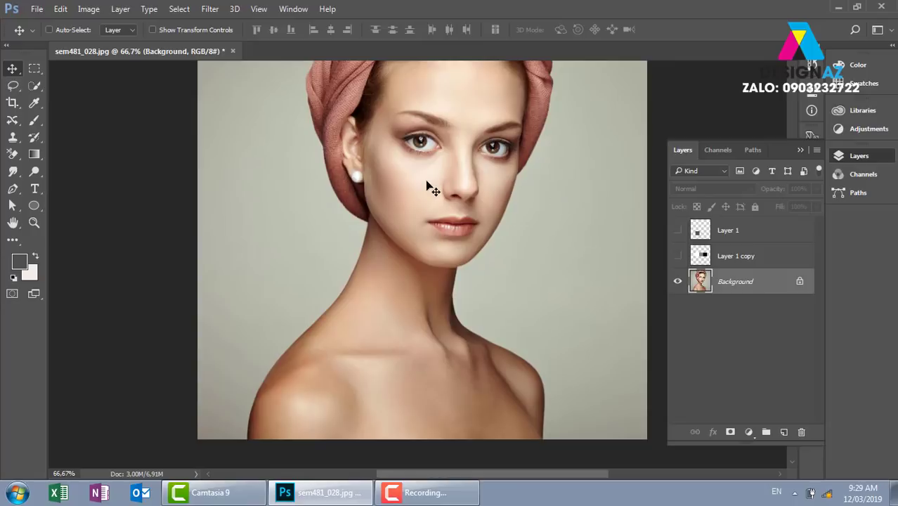
Step: Open the wedding photo 5a164b352b134 from the thuvienanh > anhcuoi folder
key(ctrl+o)
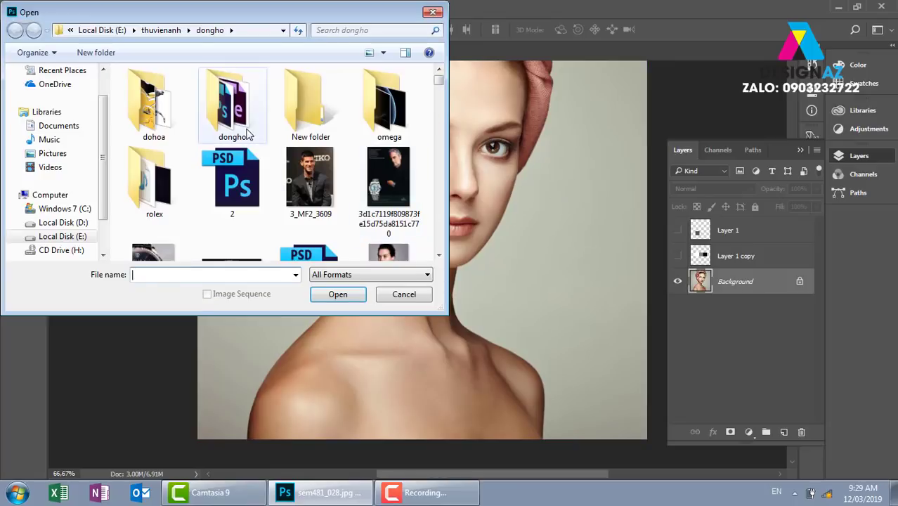
click(161, 31)
click(311, 144)
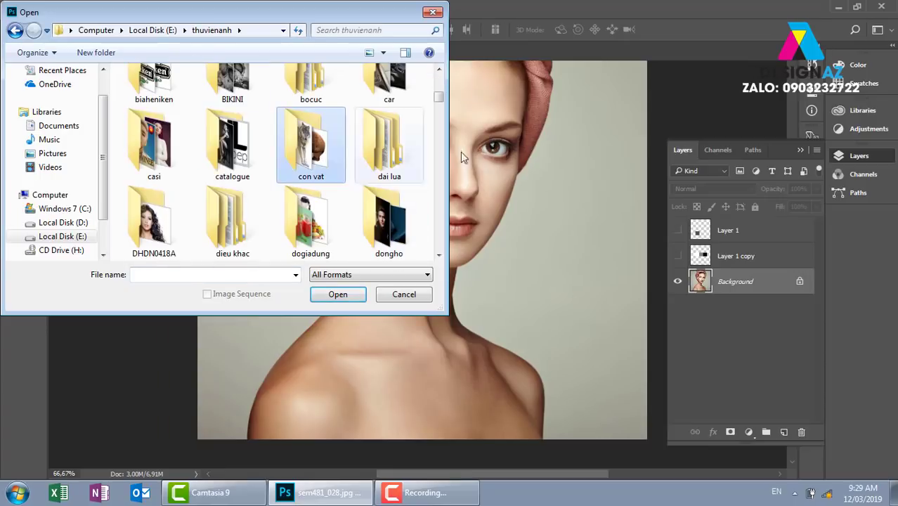
scroll(345, 98, up, 5)
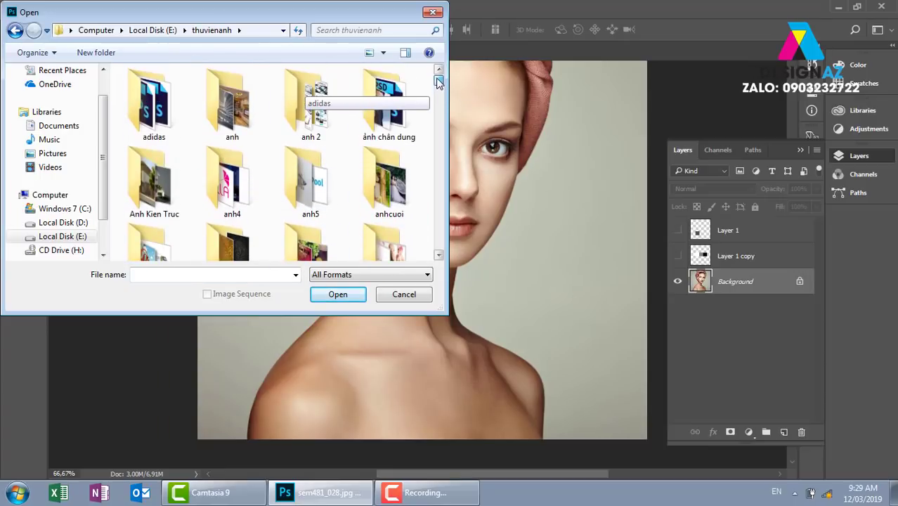
double_click(388, 171)
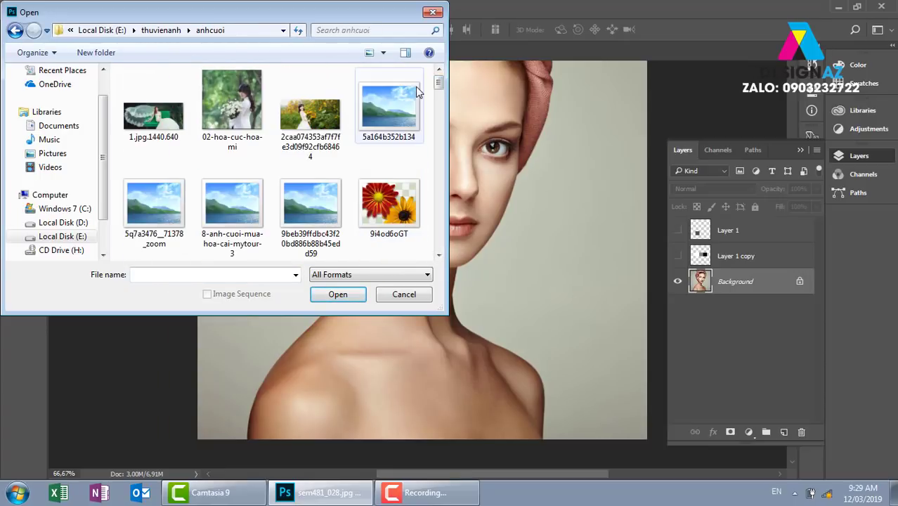
click(389, 113)
click(338, 295)
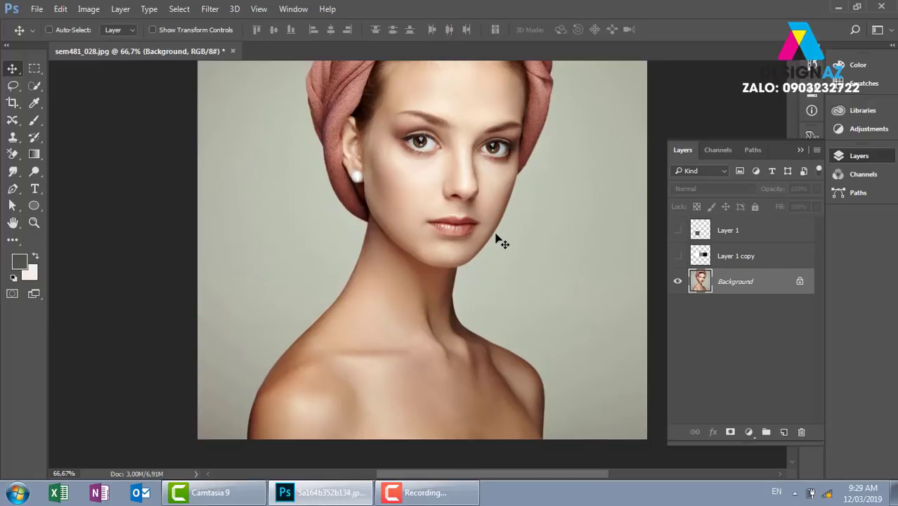
Step: Duplicate the photo's layer into Layer 1 and zoom in on the couple
key(ctrl+j)
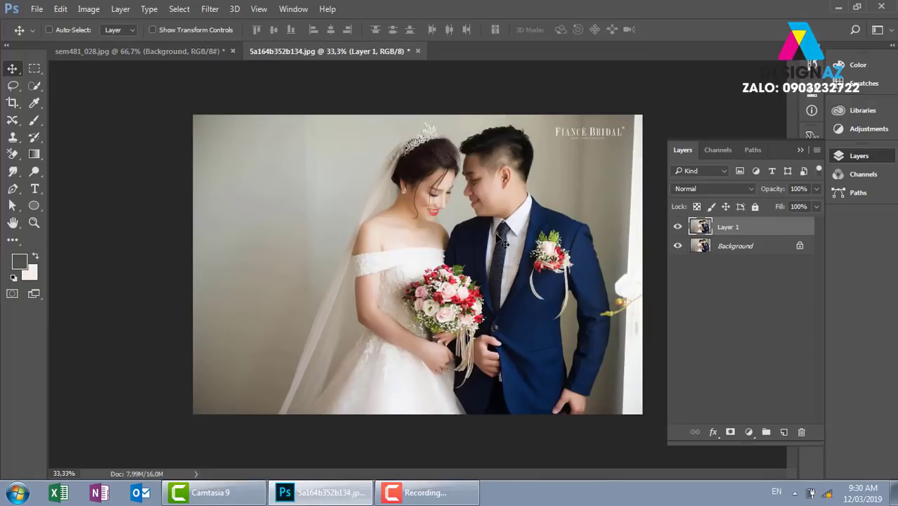
key(ctrl+plus)
key(ctrl+plus)
key(ctrl+plus)
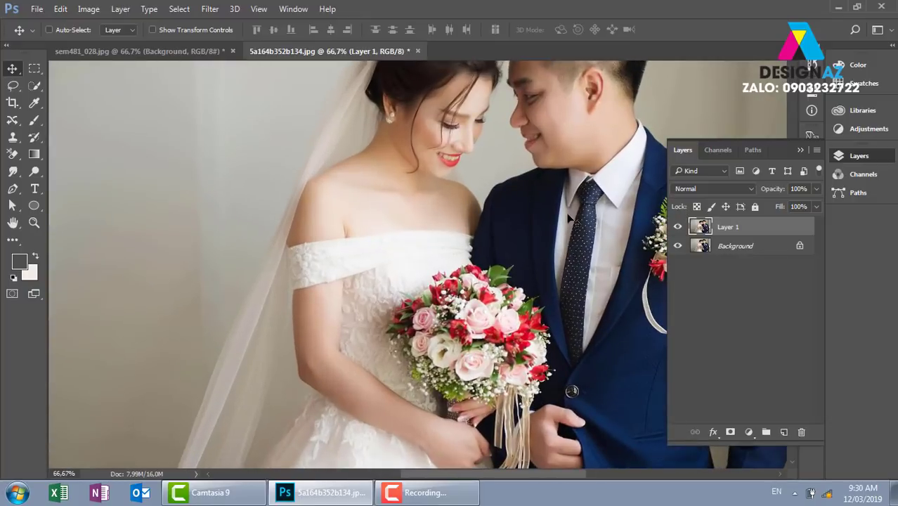
key(ctrl+plus)
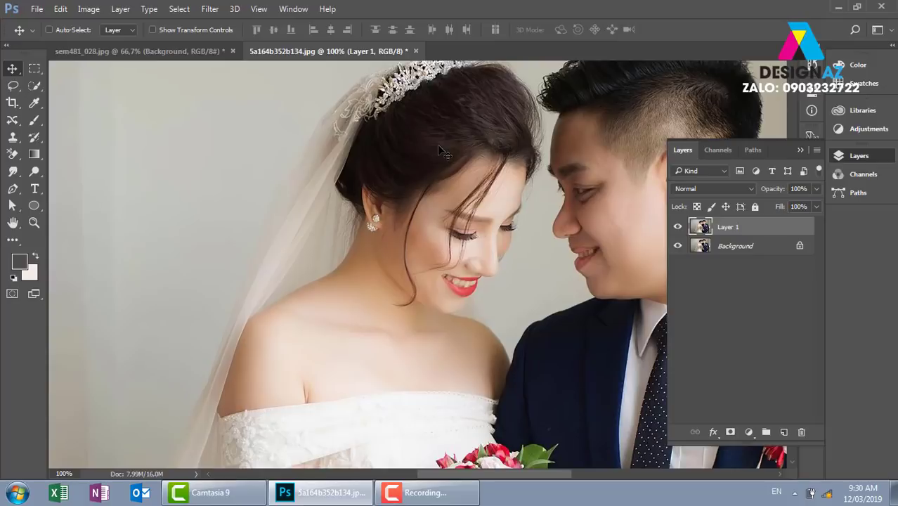
Step: Change Layer 1's blend mode in the Layers panel to Overlay
click(703, 190)
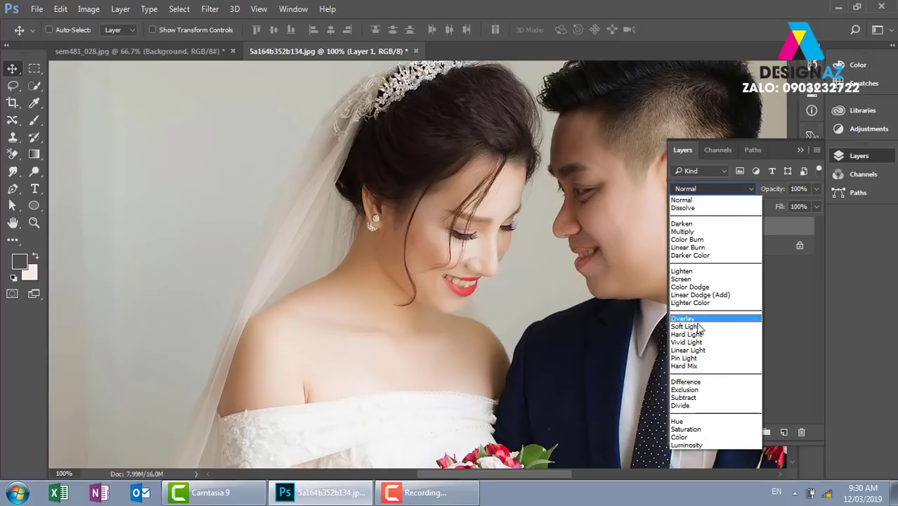
click(698, 320)
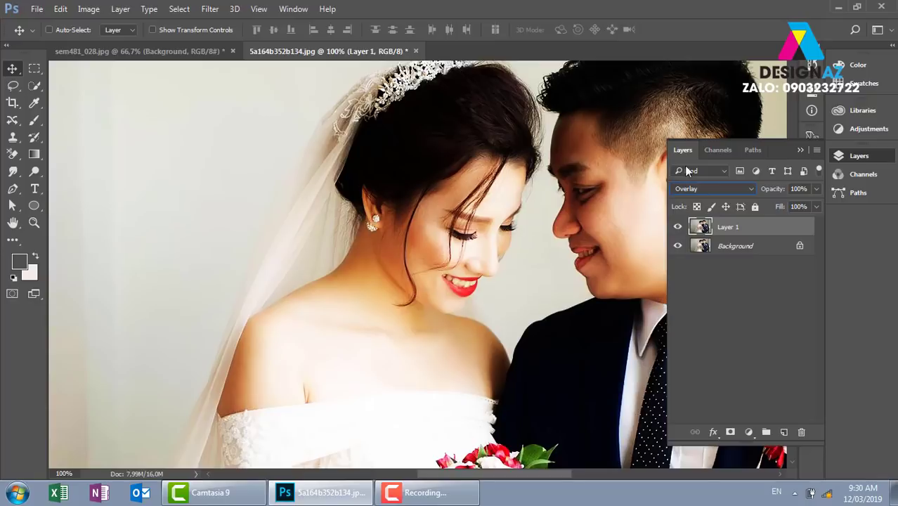
Step: In Layer 1's Blending Options, split the This Layer shadow slider to 0/146
right_click(759, 231)
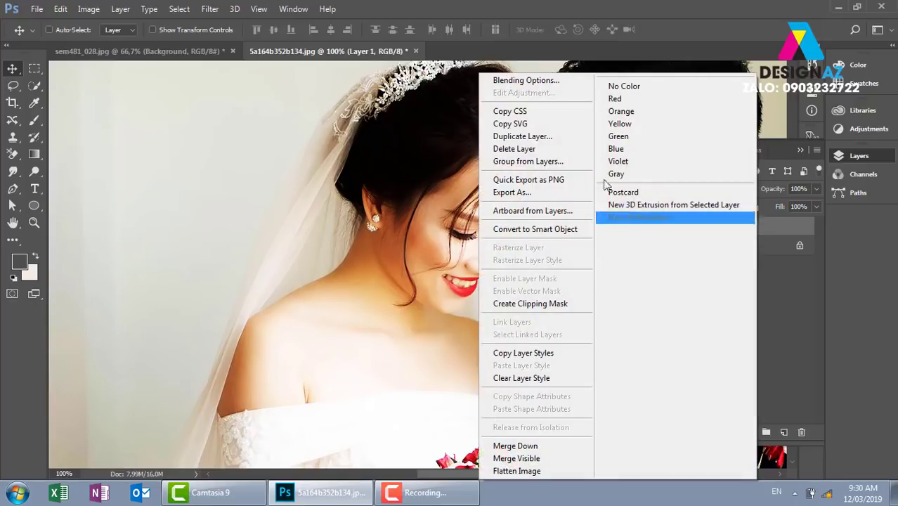
click(551, 84)
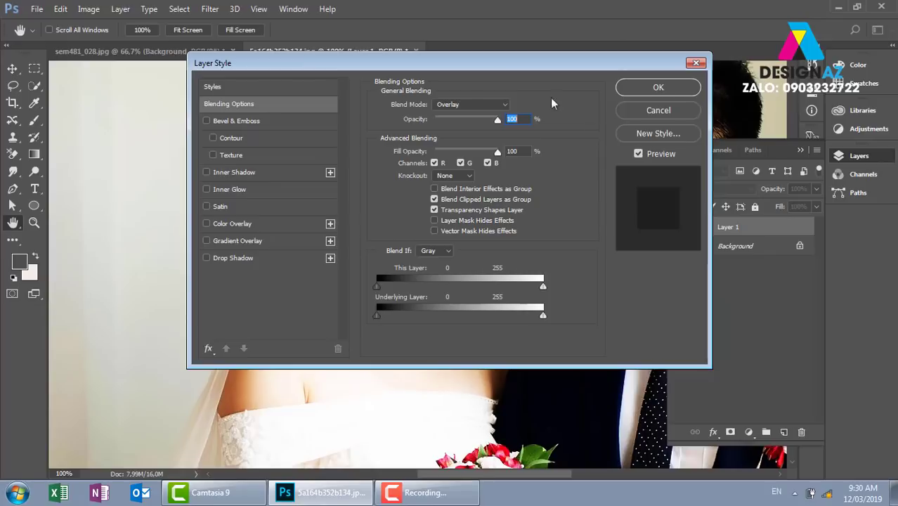
drag(458, 63, 824, 90)
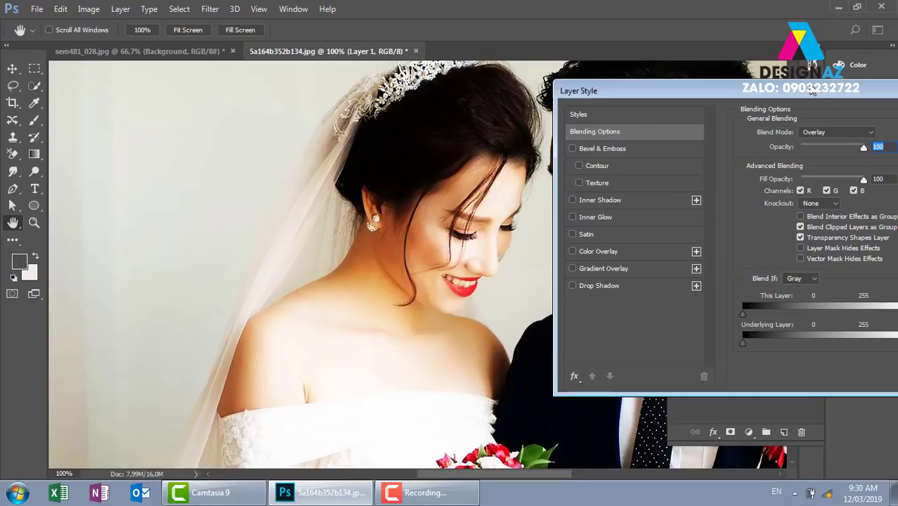
drag(633, 91, 576, 73)
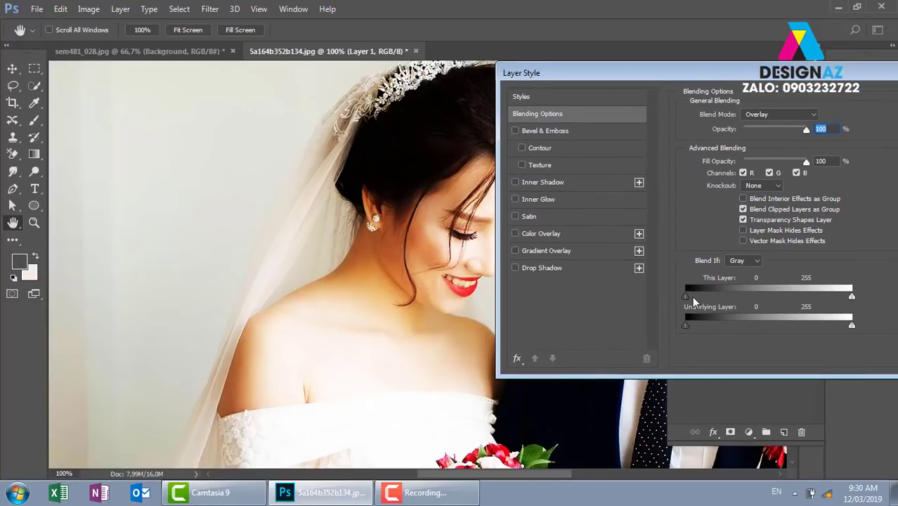
drag(686, 297, 781, 294)
drag(697, 73, 795, 71)
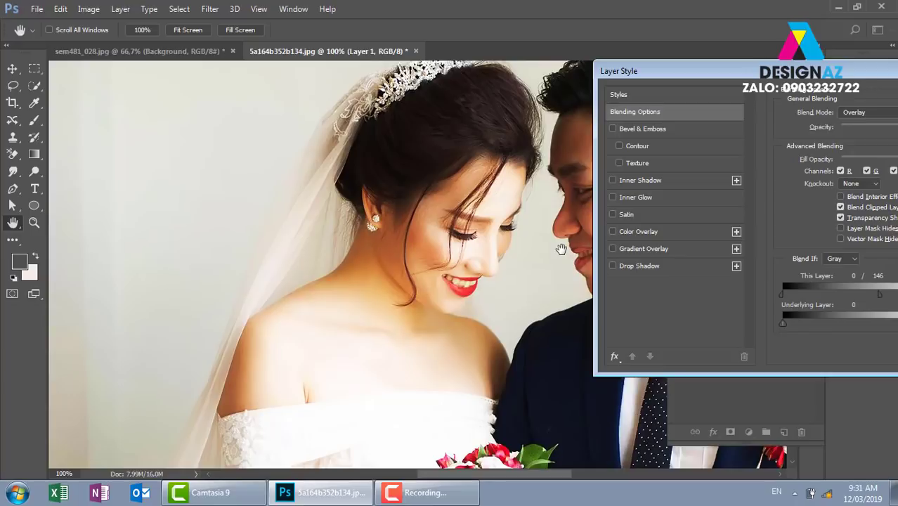
mouse_move(772, 75)
mouse_down()
mouse_move(94, 116)
mouse_move(106, 107)
mouse_up()
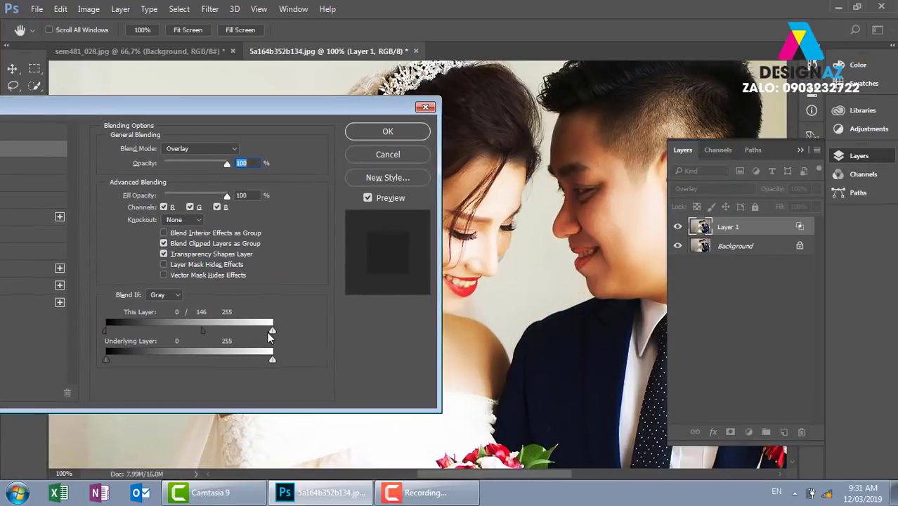
key(alt)
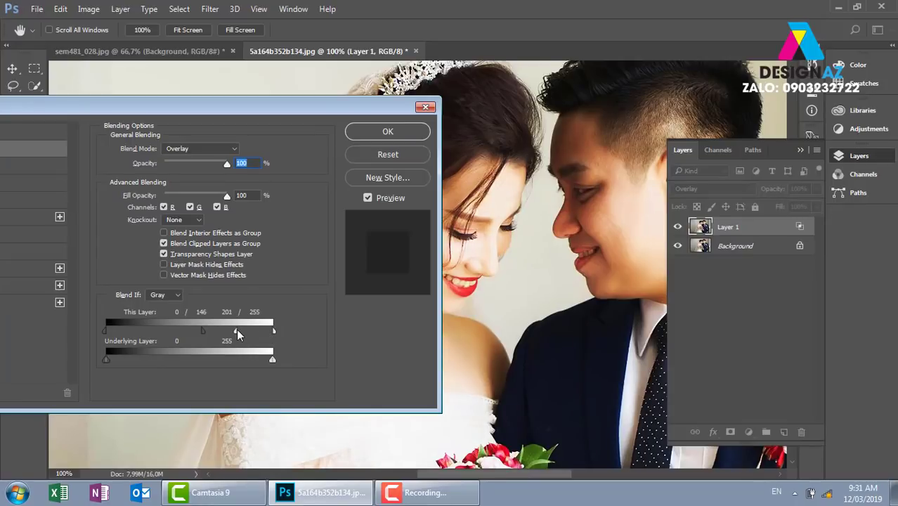
Step: Confirm the blending settings and toggle Layer 1 to compare before and after
click(388, 131)
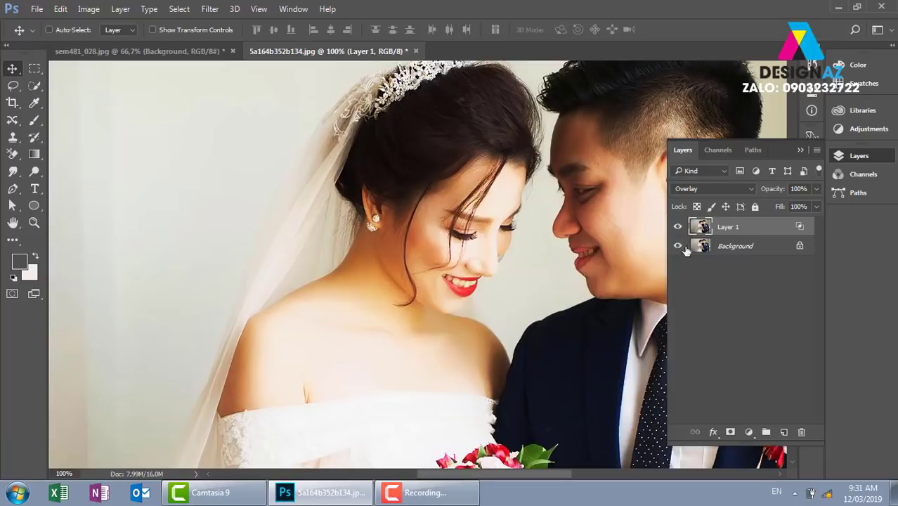
click(678, 228)
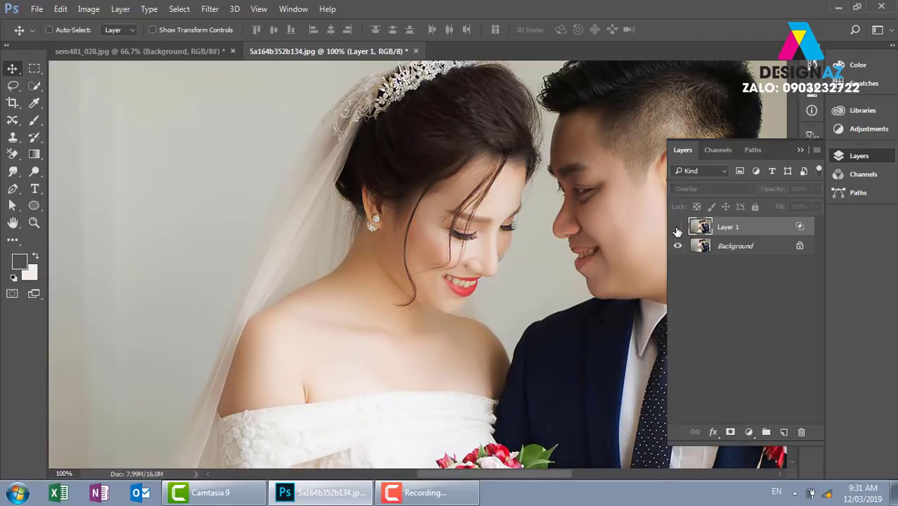
click(677, 227)
click(677, 228)
click(678, 228)
click(678, 227)
click(678, 228)
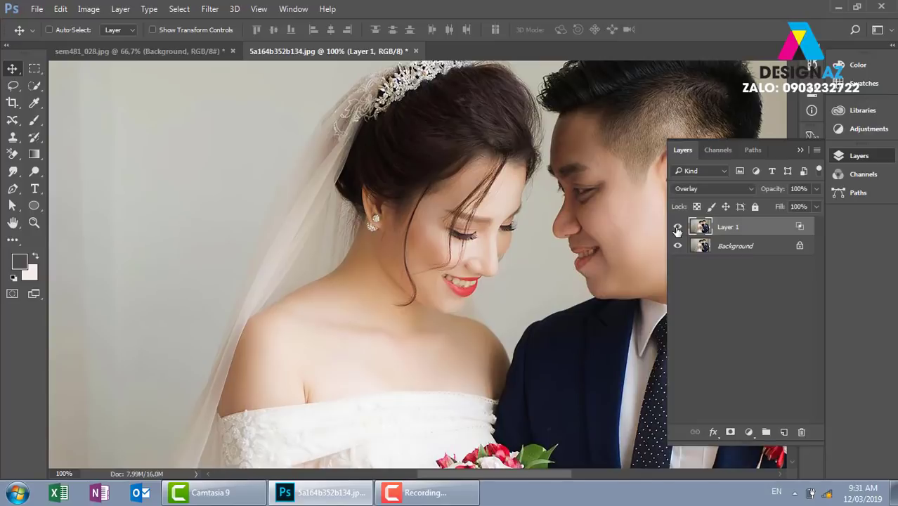
click(677, 228)
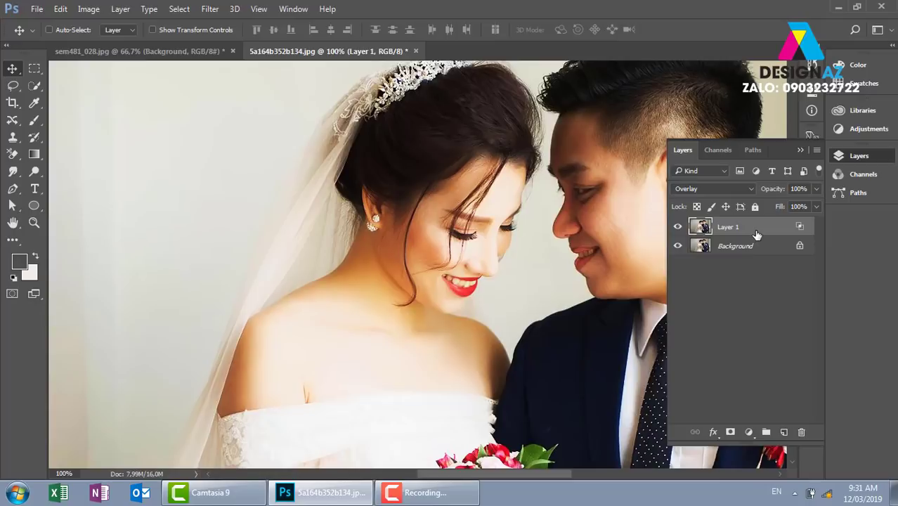
Step: Switch Layer 1 to Soft Light and zoom out to the whole couple
click(726, 189)
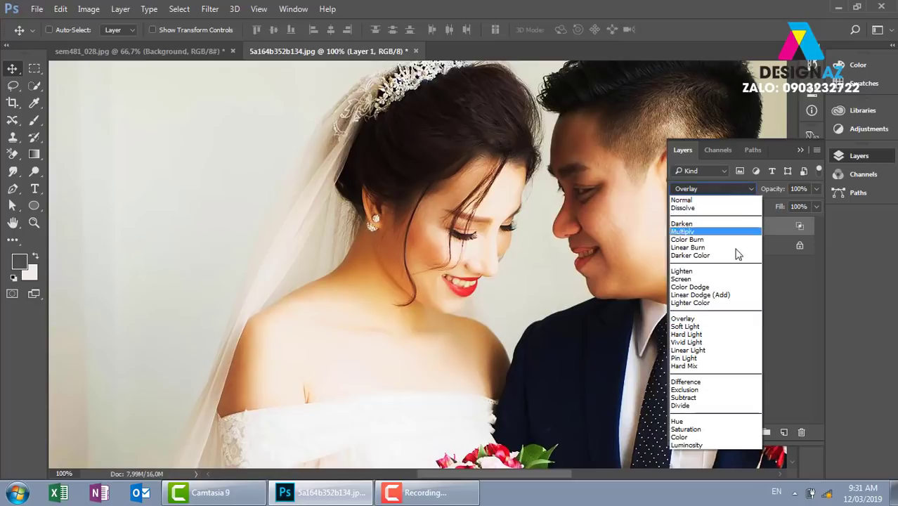
click(714, 328)
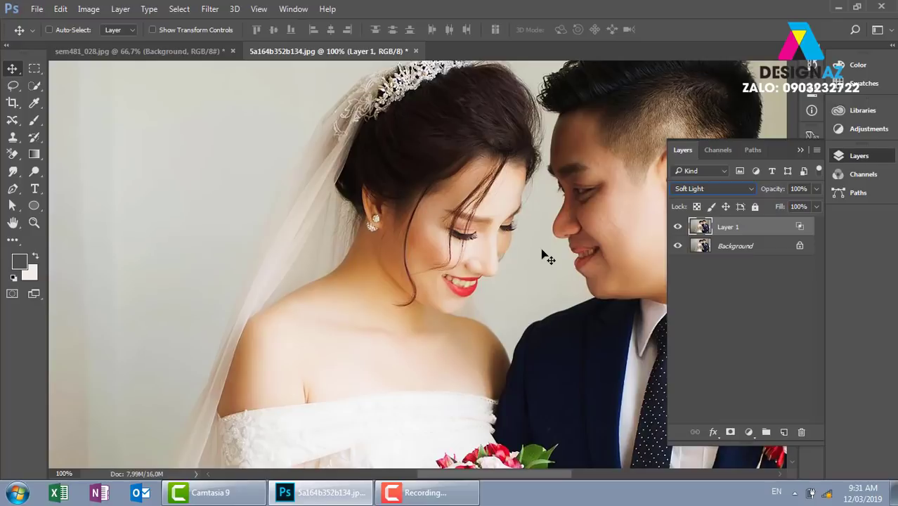
key(ctrl+minus)
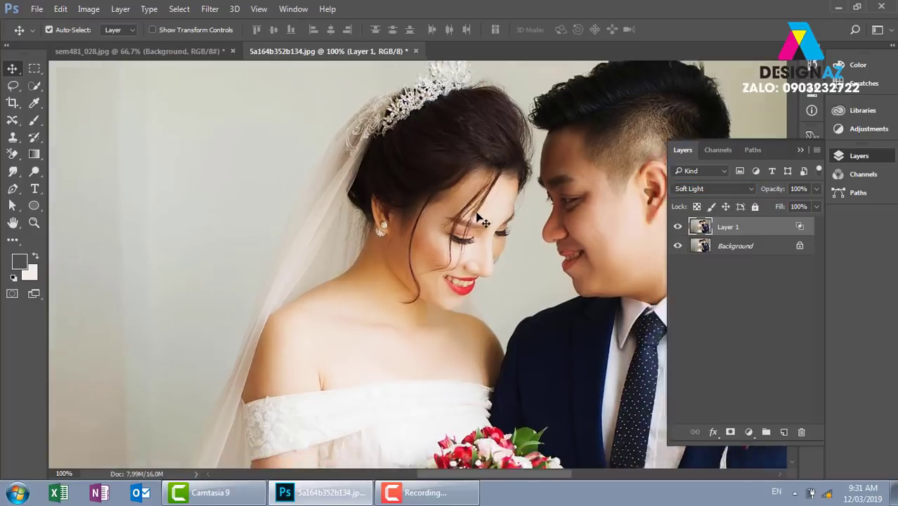
key(ctrl+minus)
Step: Browse the anhcuoi wedding photos and open khoi-my-1.jpg
key(ctrl+o)
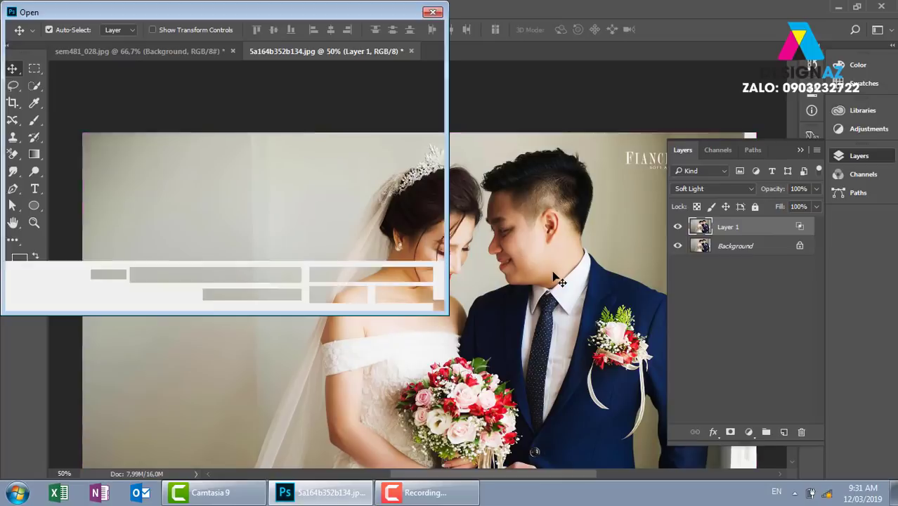
drag(438, 90, 435, 166)
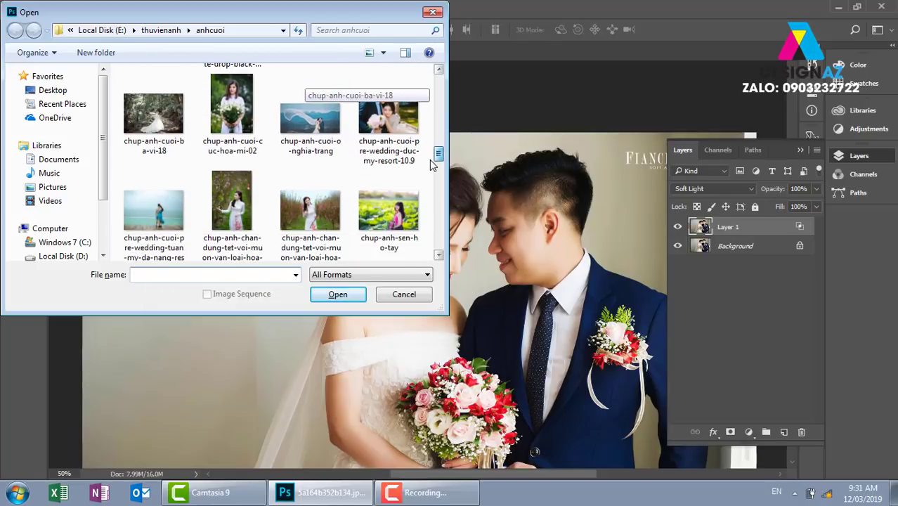
click(389, 134)
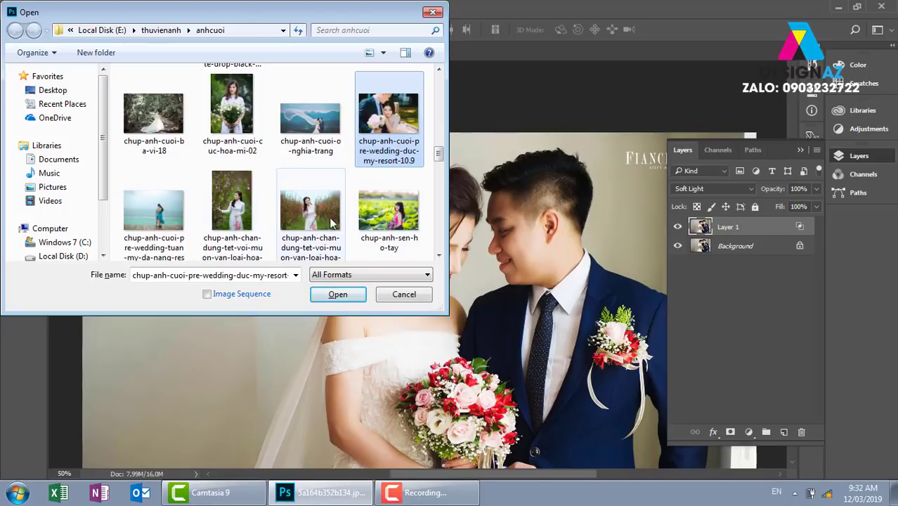
click(232, 207)
click(439, 255)
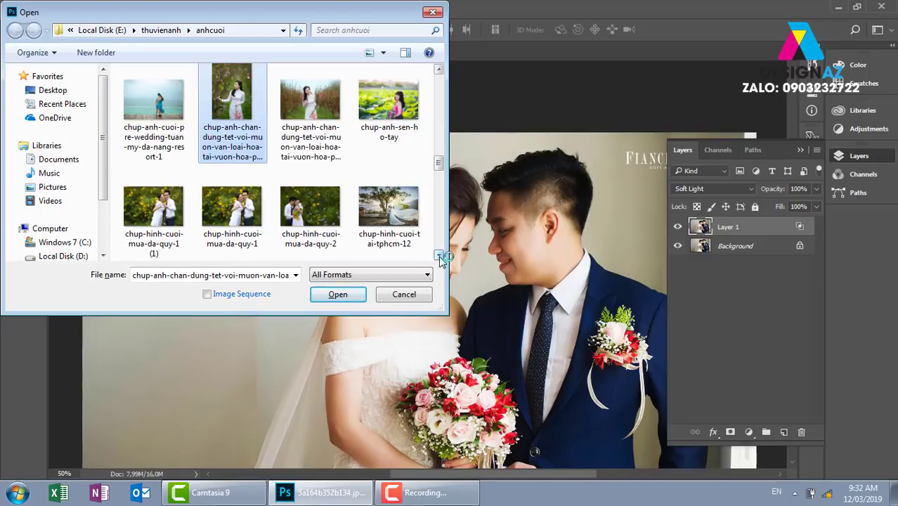
click(240, 215)
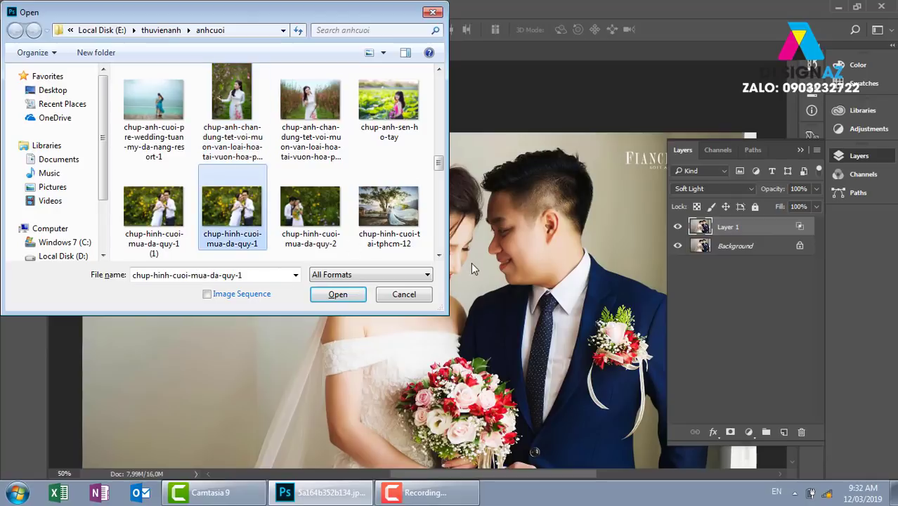
click(440, 256)
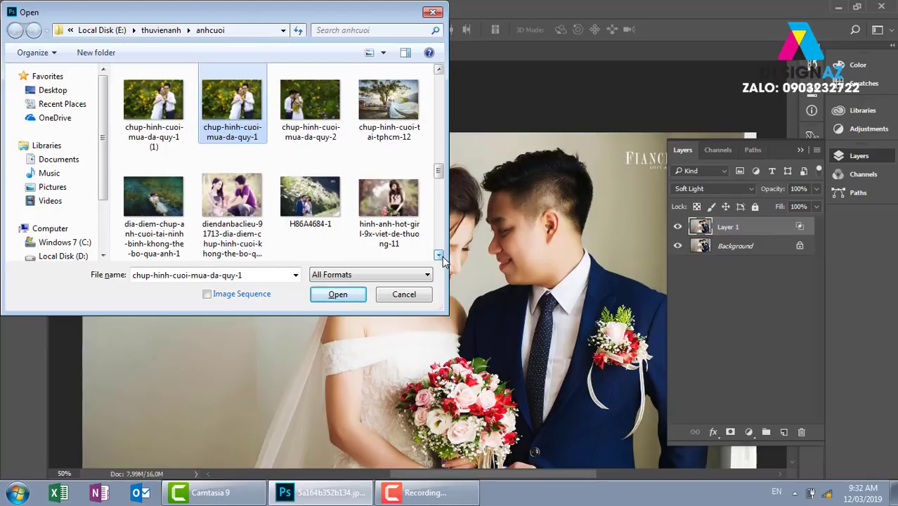
click(441, 256)
click(441, 256)
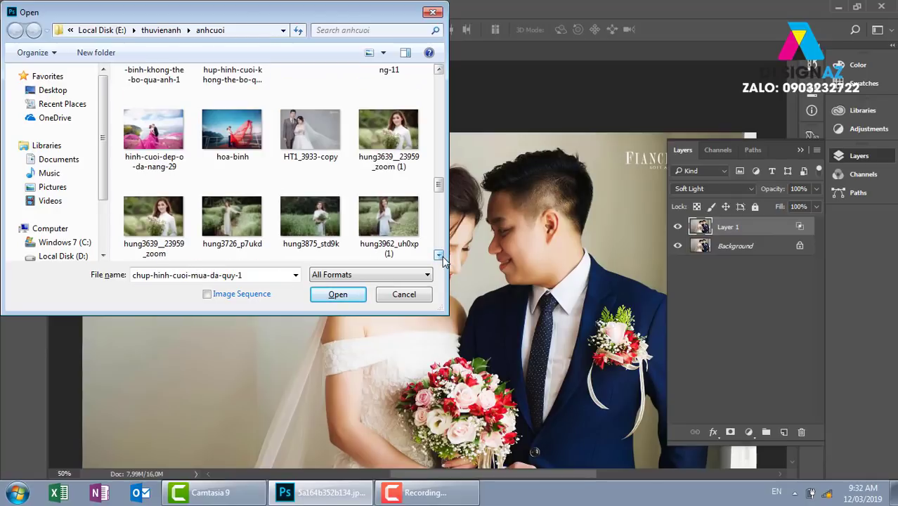
click(441, 256)
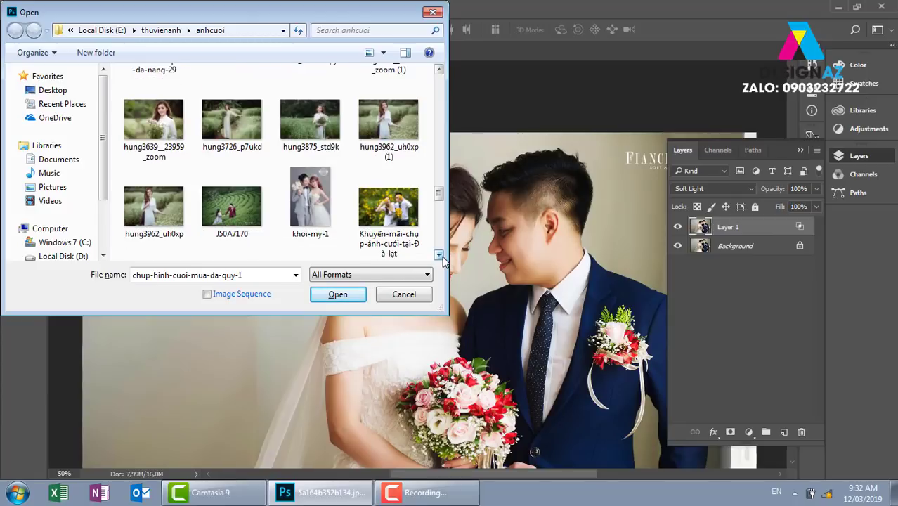
click(441, 256)
click(288, 116)
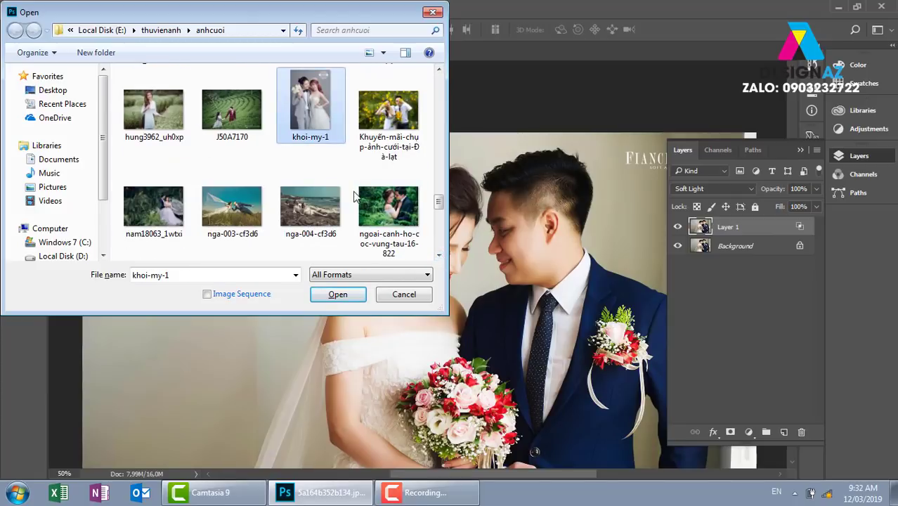
click(338, 294)
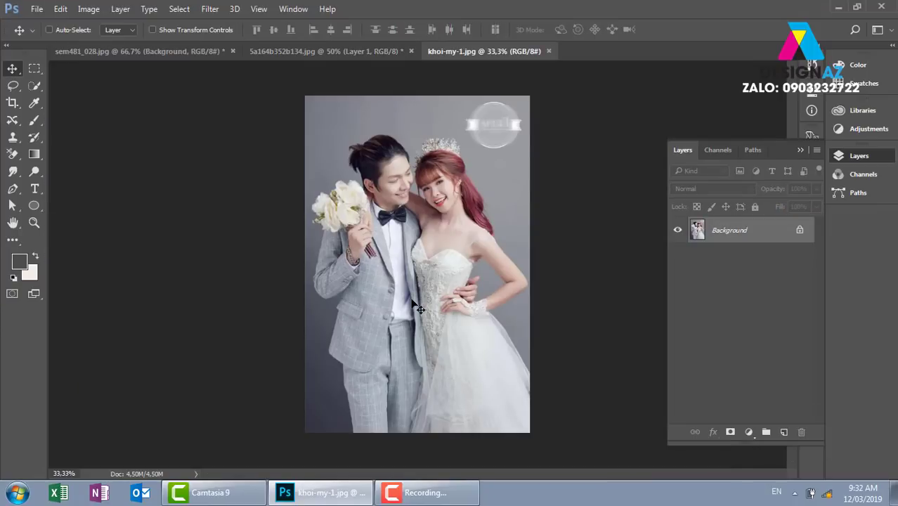
Step: Duplicate the Background into Layer 1, set it to Overlay, and zoom to 50%
key(ctrl+j)
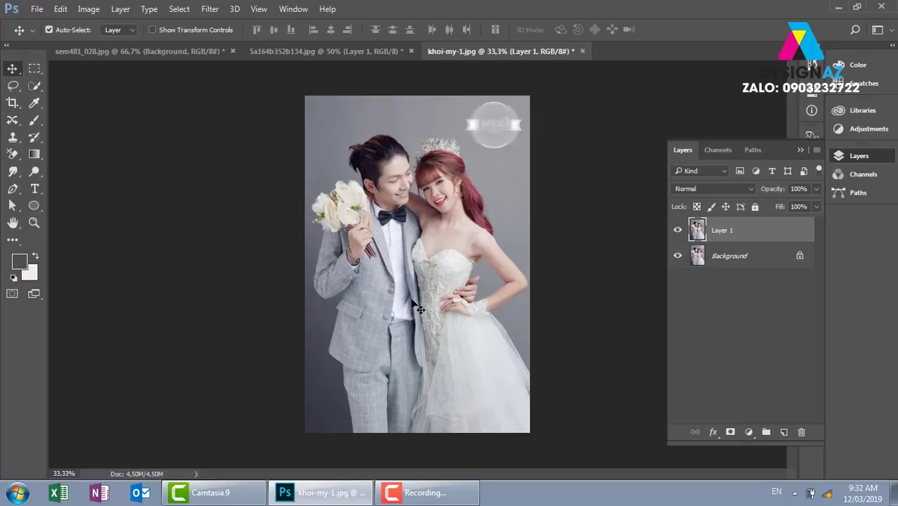
click(714, 189)
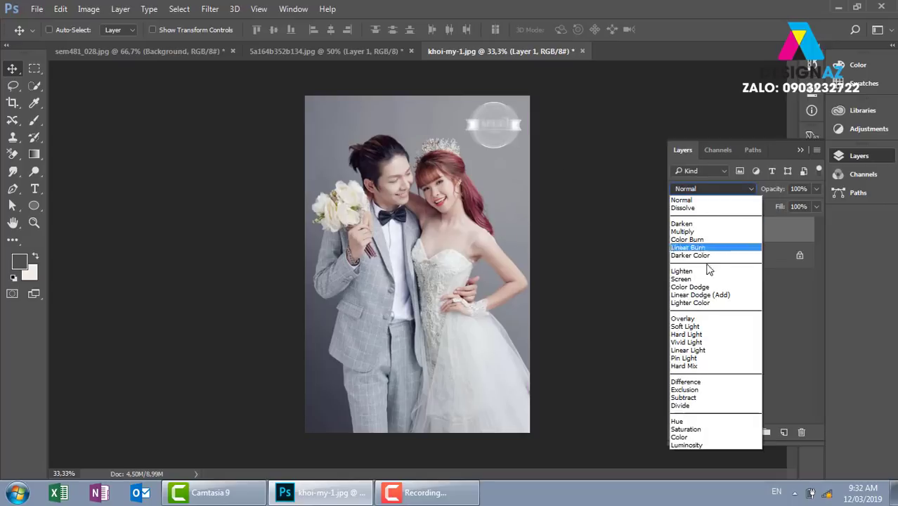
click(703, 315)
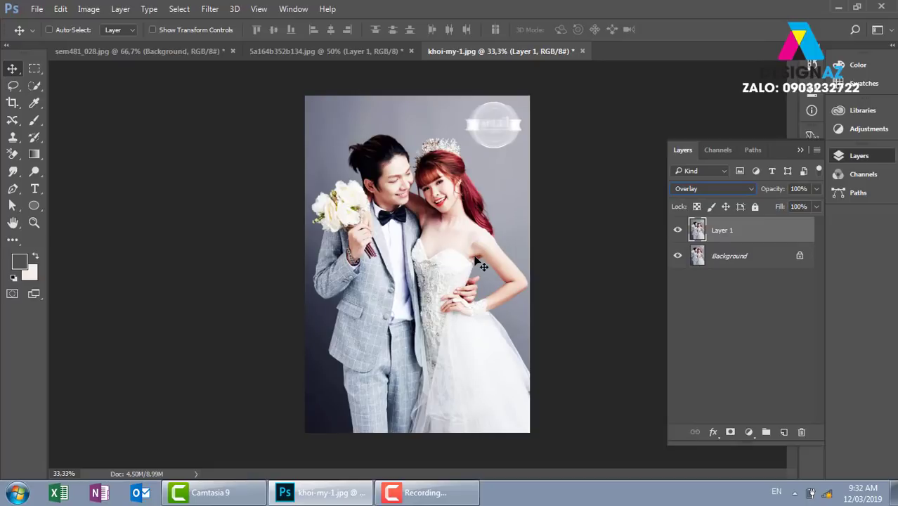
key(ctrl+plus)
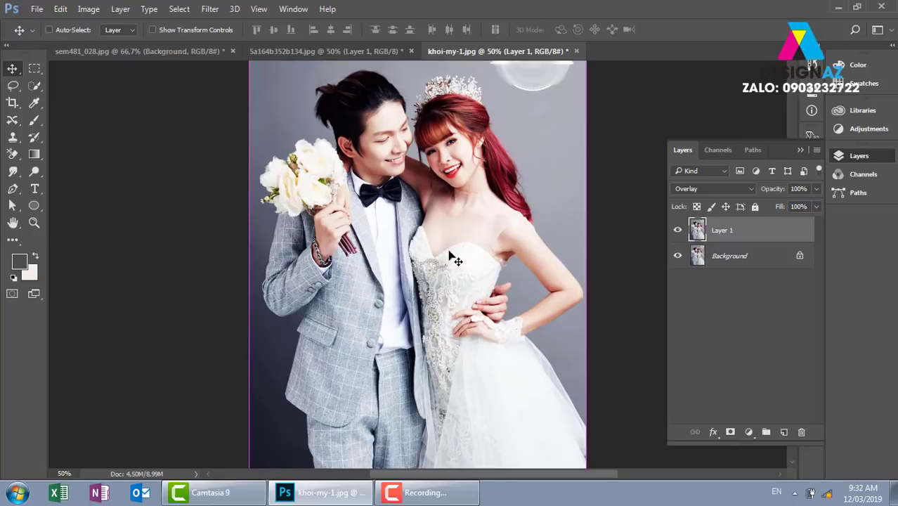
Step: Lower Layer 1's fill to 41% and toggle its visibility to compare the effect
click(816, 207)
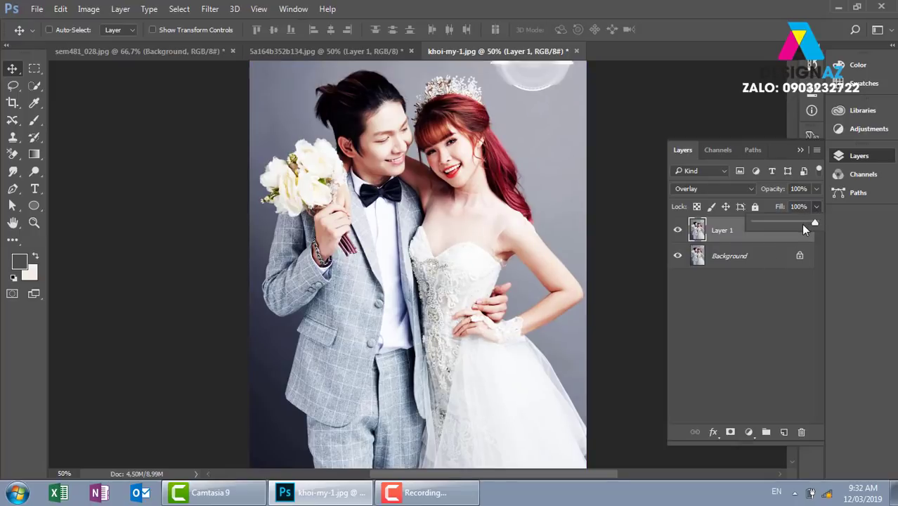
drag(791, 224, 779, 223)
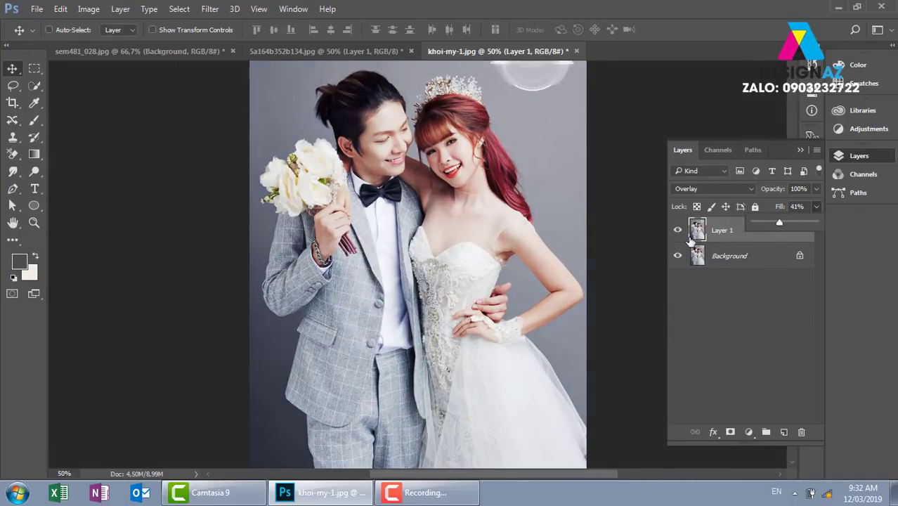
click(679, 230)
click(678, 230)
click(678, 229)
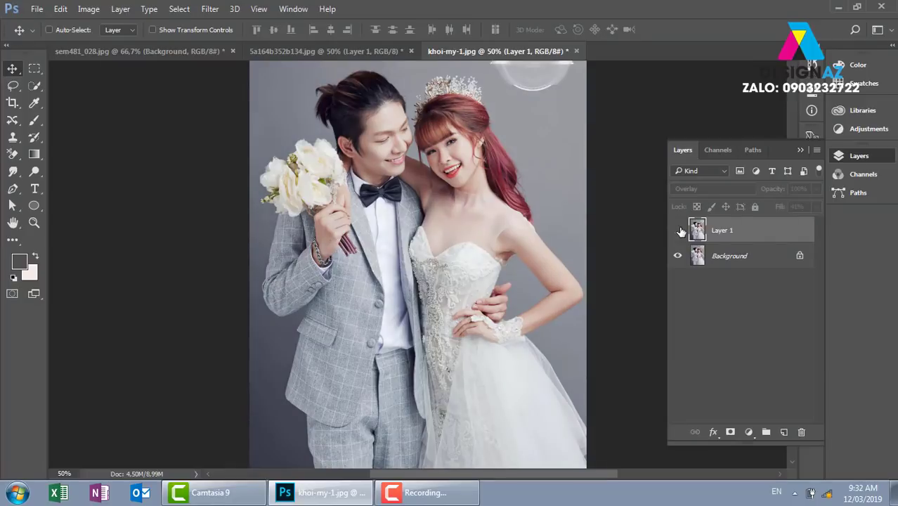
click(679, 229)
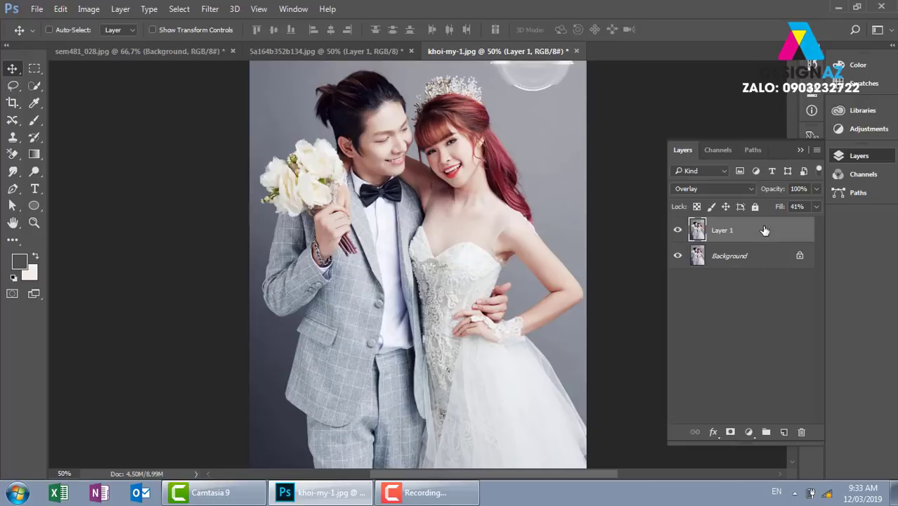
Step: Hide Layer 1, keeping it at Overlay, and duplicate the Background layer
click(741, 190)
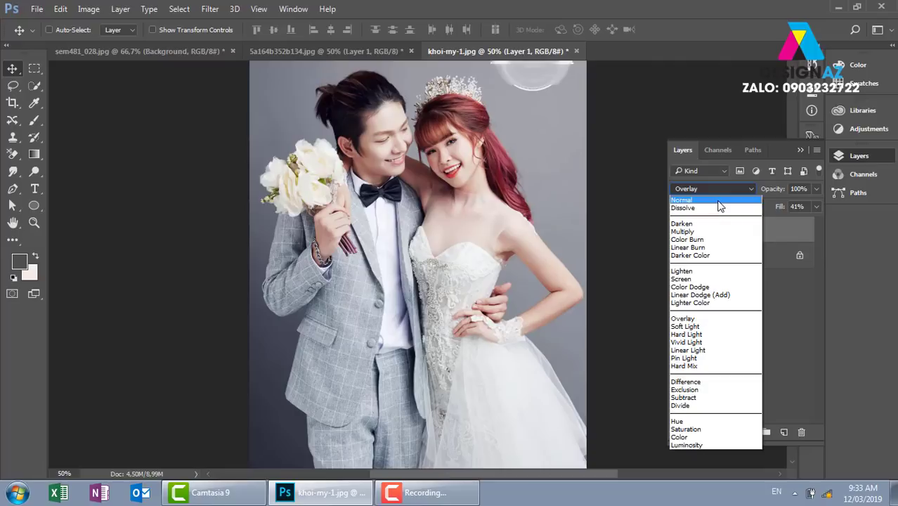
click(472, 222)
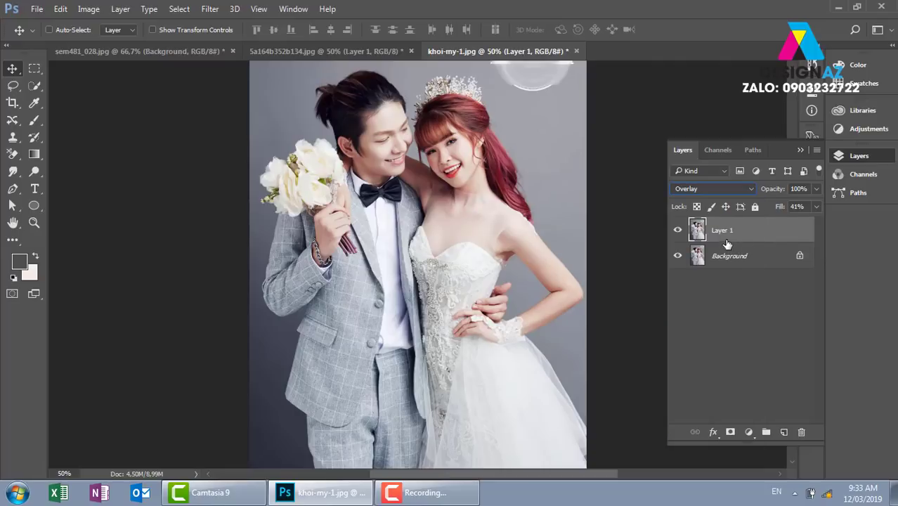
click(677, 230)
click(714, 259)
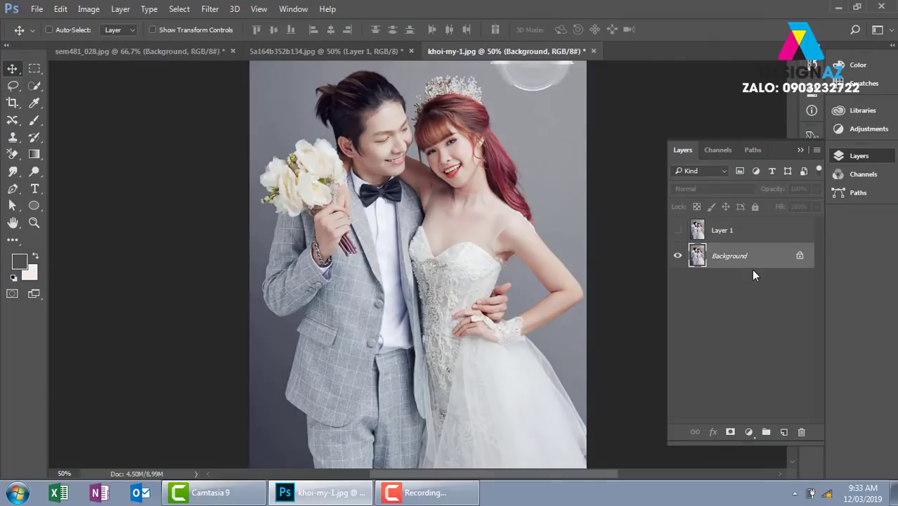
key(ctrl+j)
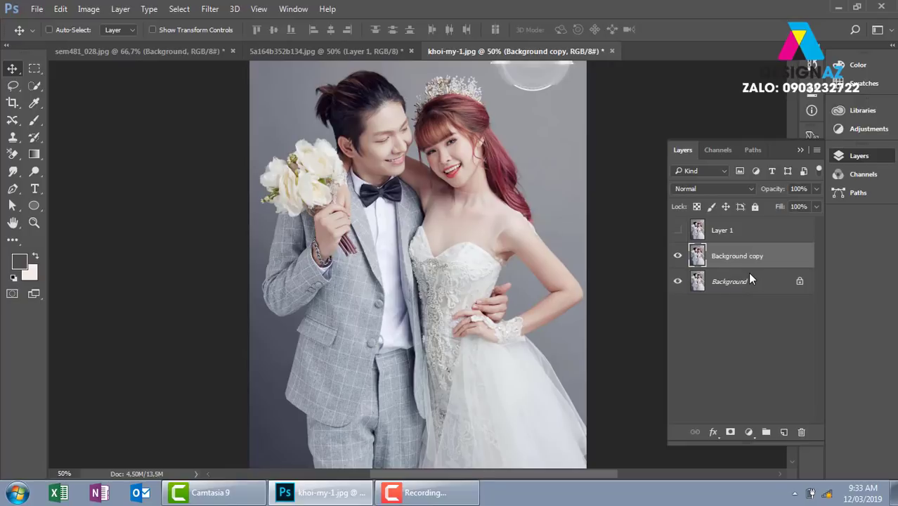
Step: Set Background copy to Screen, then duplicate it as Background copy 2 blended Multiply
click(732, 189)
click(717, 231)
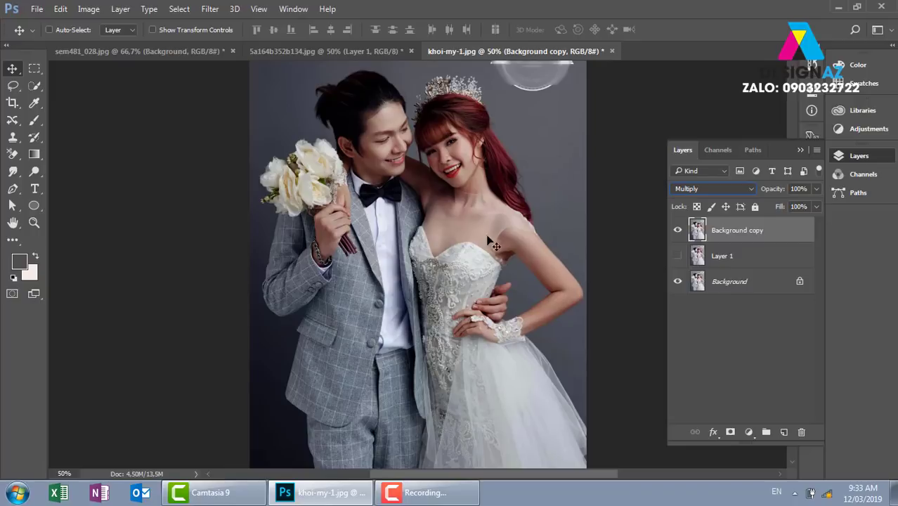
click(750, 186)
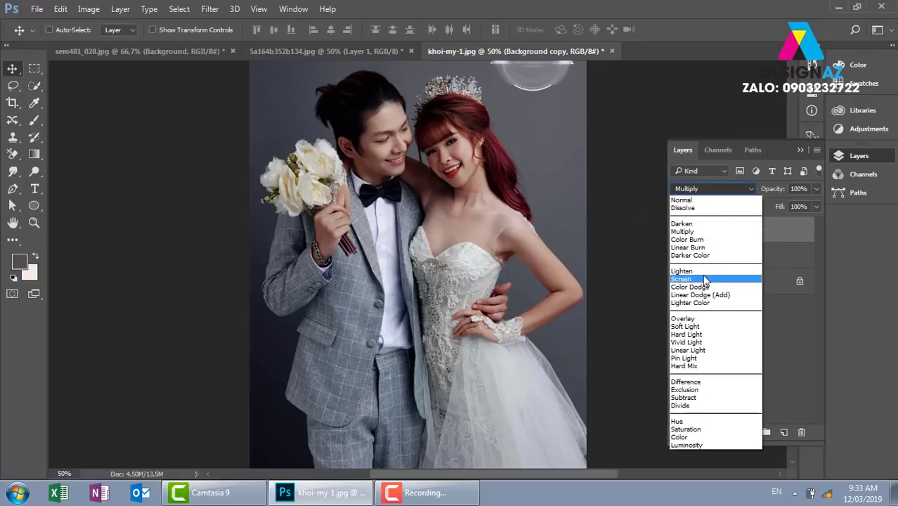
click(685, 279)
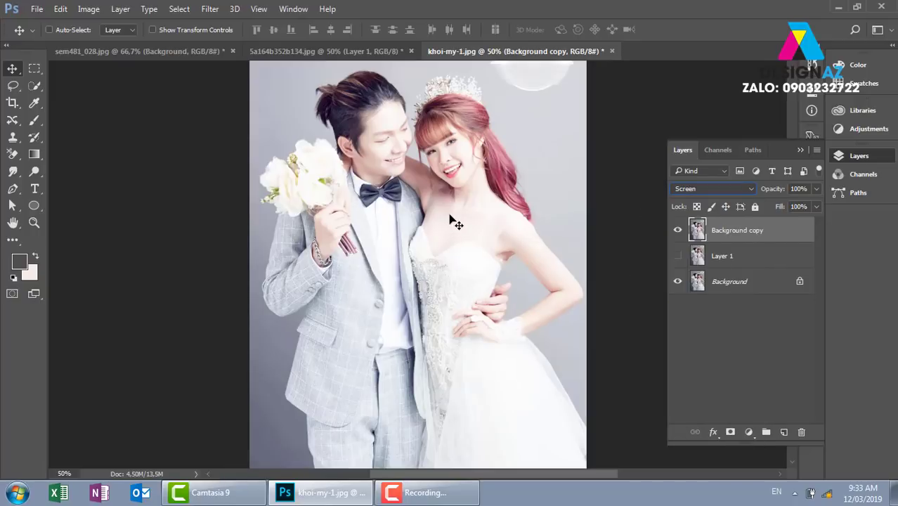
key(ctrl+j)
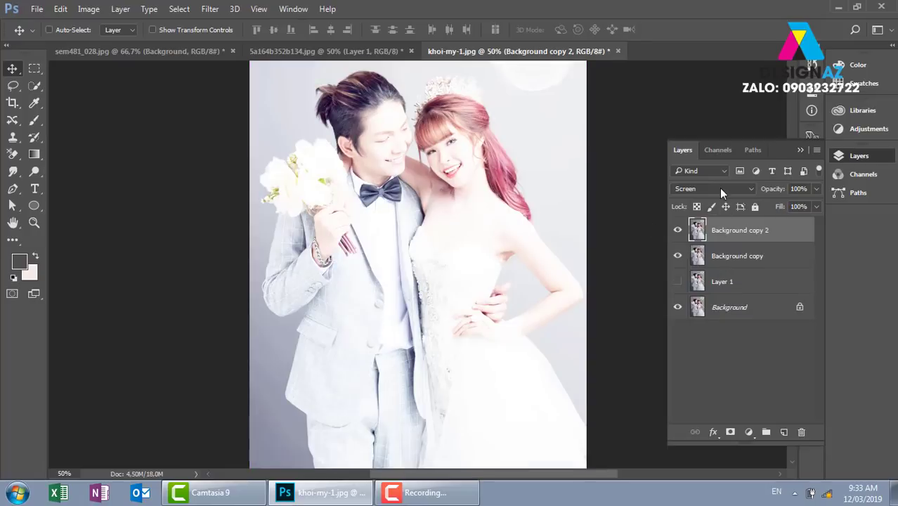
click(717, 188)
click(710, 231)
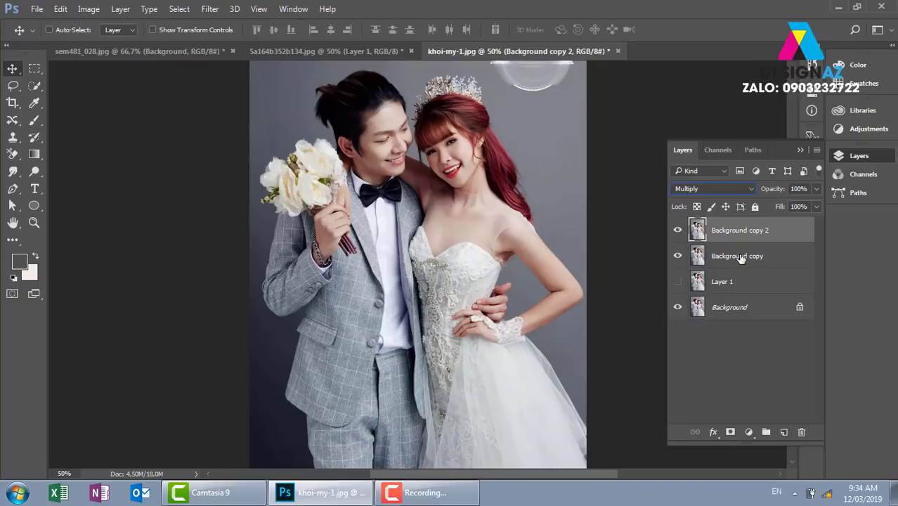
alt+click(678, 282)
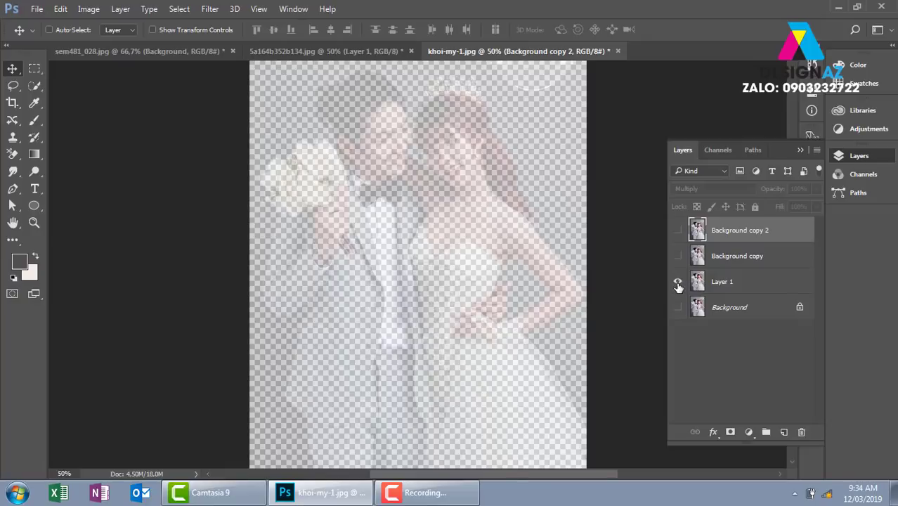
drag(677, 256, 677, 230)
click(678, 307)
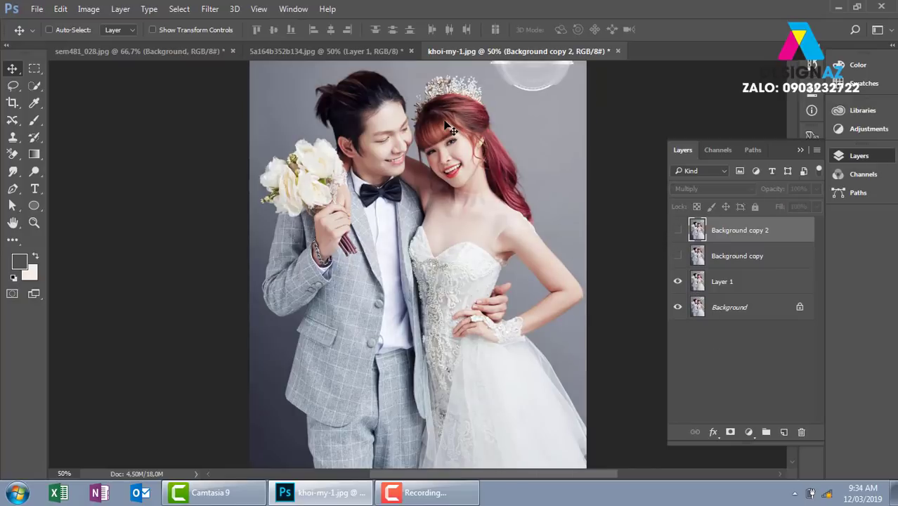
click(677, 281)
click(677, 256)
click(678, 230)
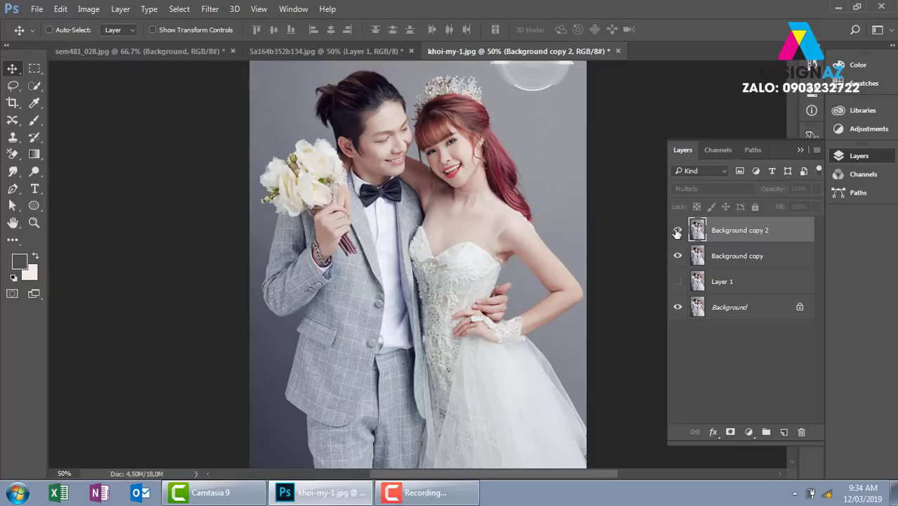
click(677, 230)
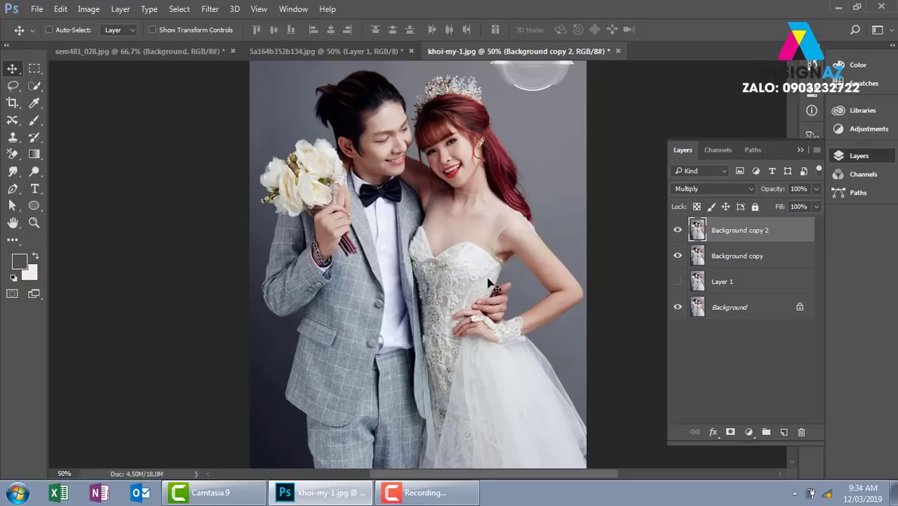
click(733, 189)
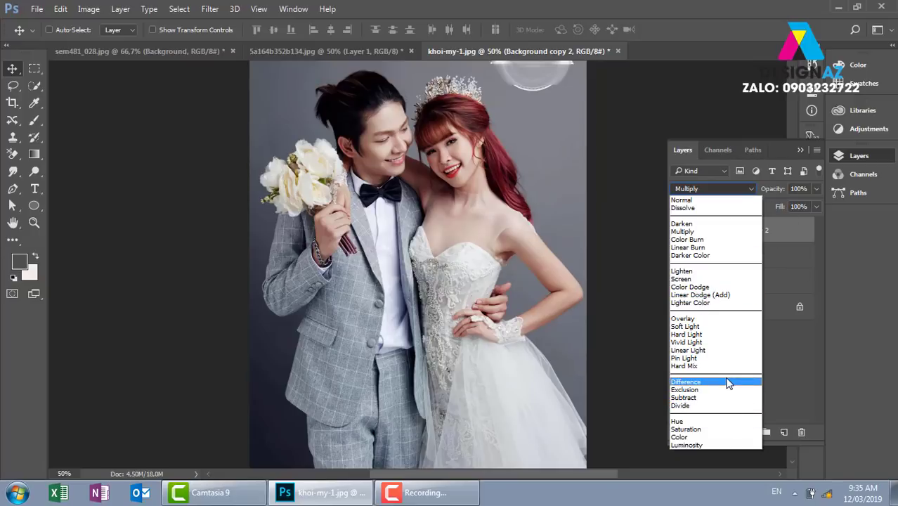
key(Escape)
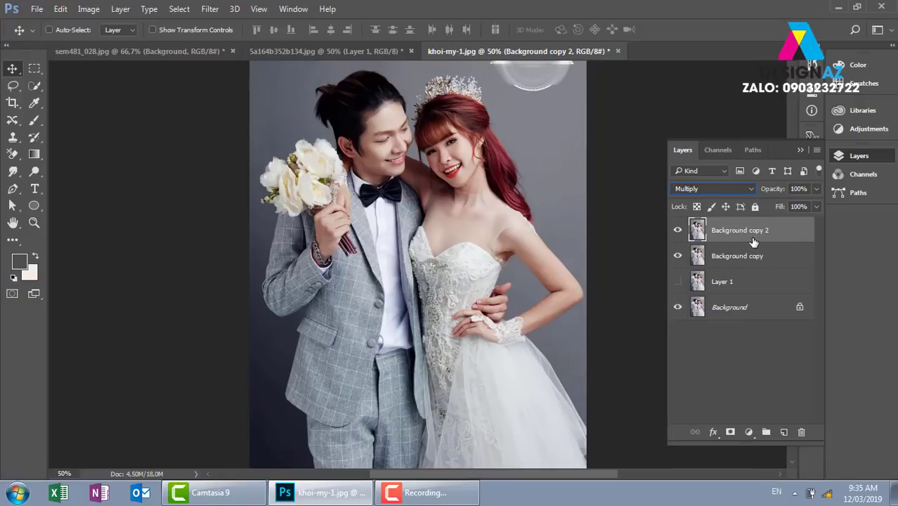
Step: Add a new Layer 2 and fill it completely with dark navy blue (hue 234)
click(784, 431)
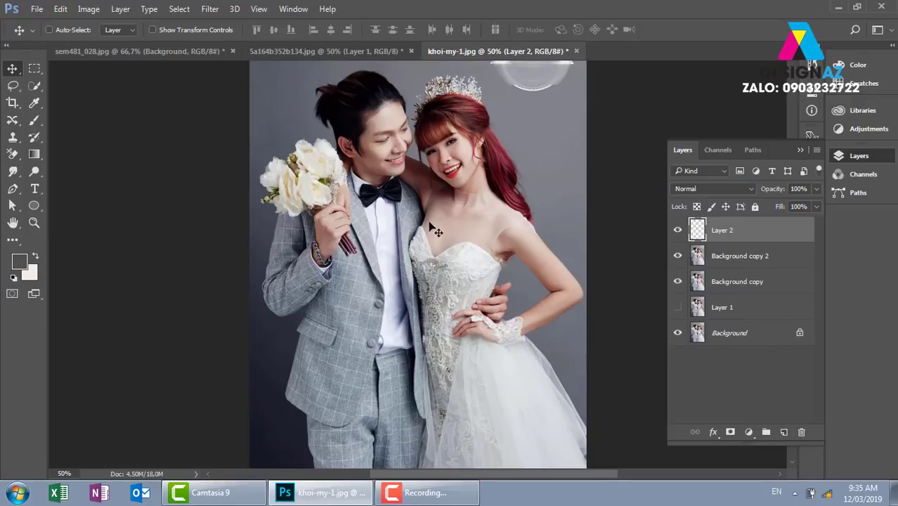
click(19, 262)
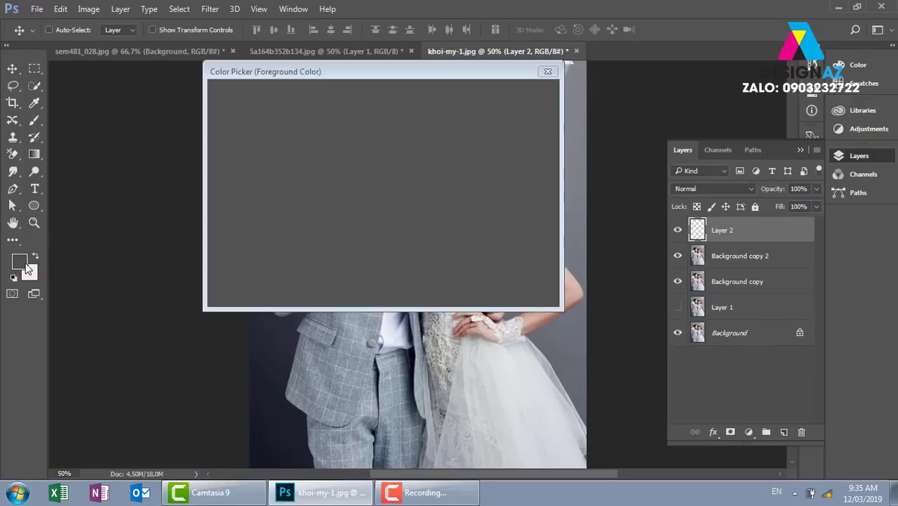
drag(393, 172, 394, 160)
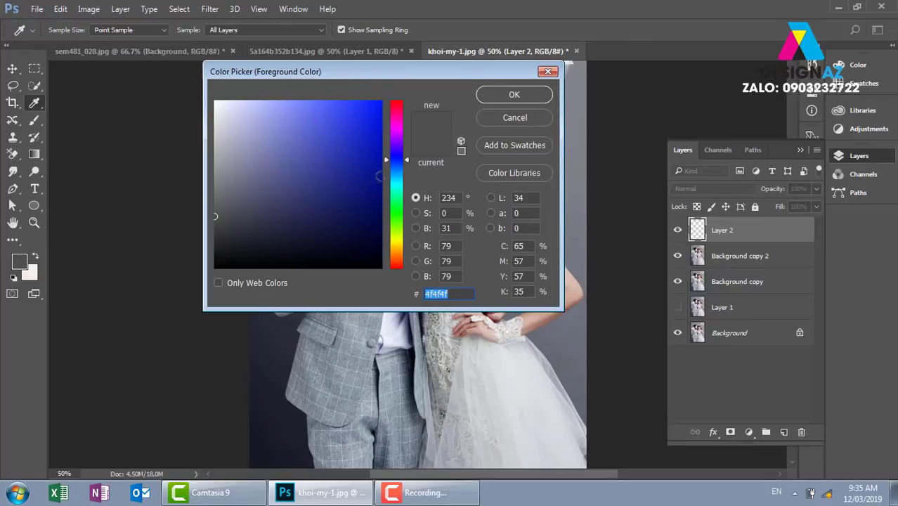
drag(379, 214, 385, 228)
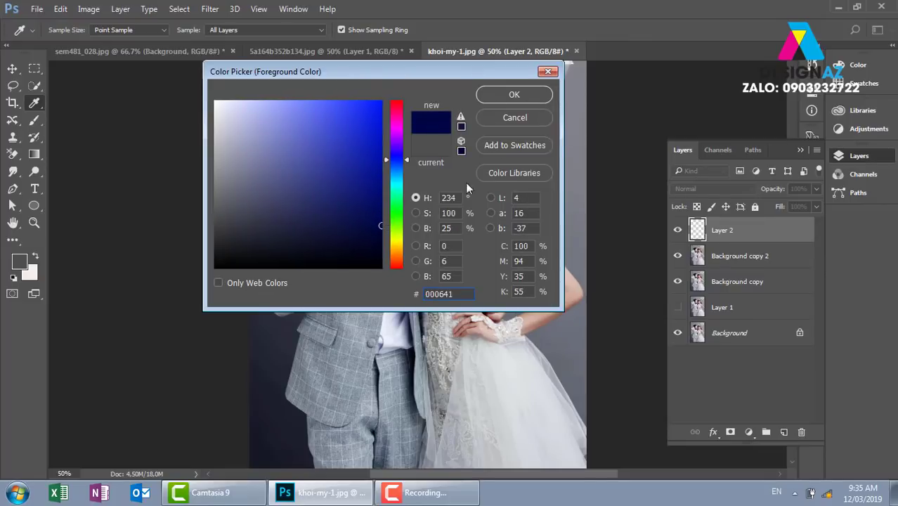
click(537, 94)
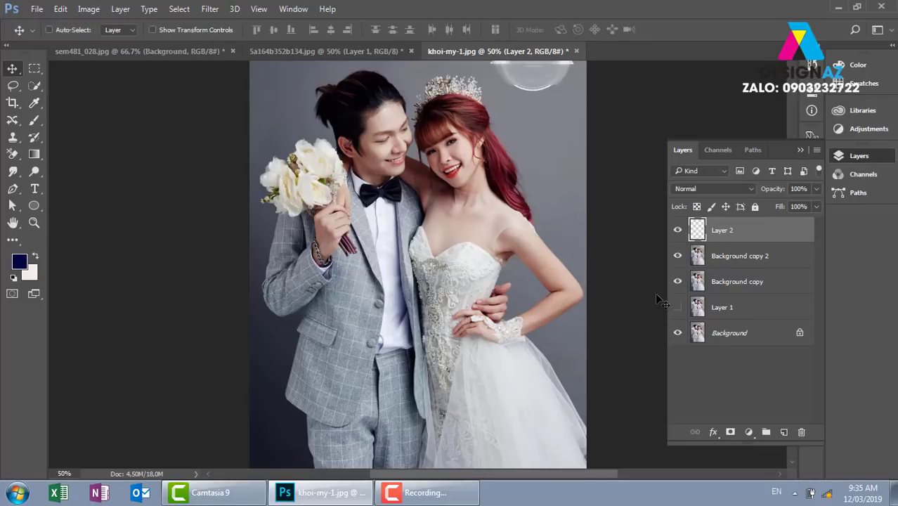
key(alt+BackSpace)
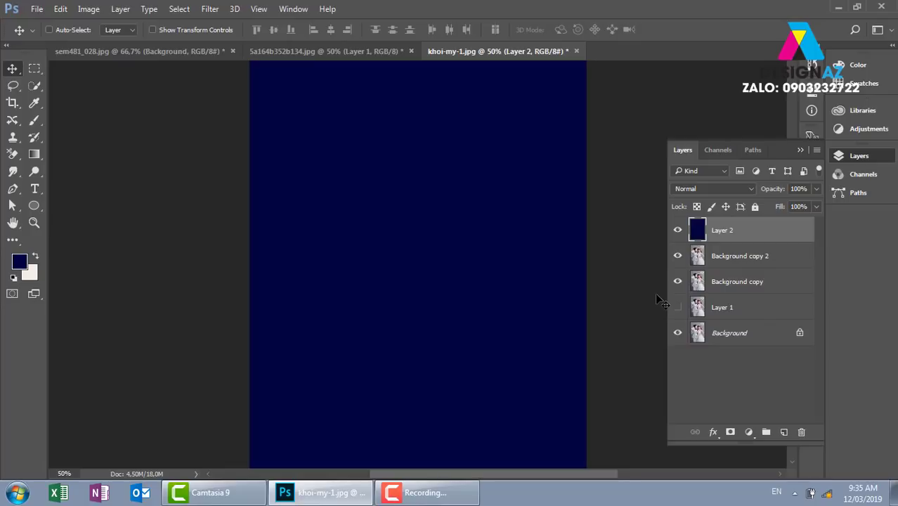
key(ctrl+o)
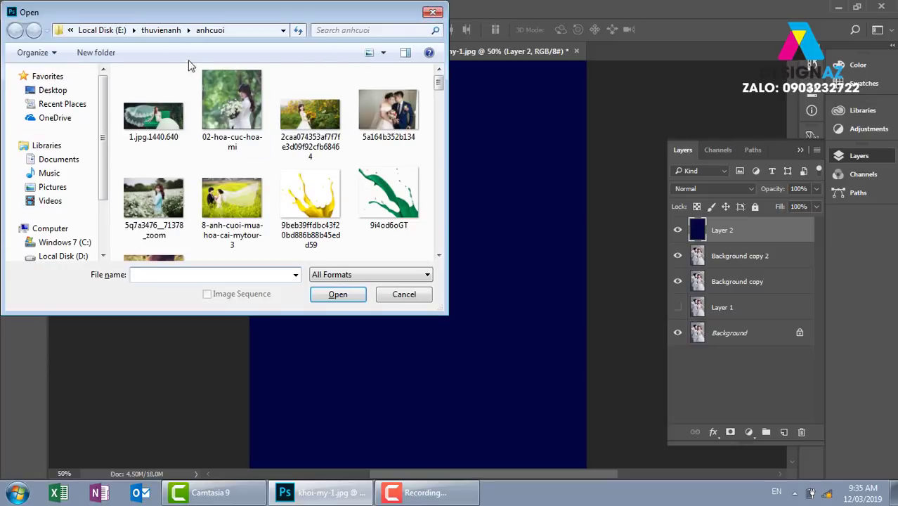
Step: Open the RGB colour-wheel diagram image from Local Disk (D:) > deckstop
click(76, 256)
click(155, 181)
scroll(211, 154, down, 3)
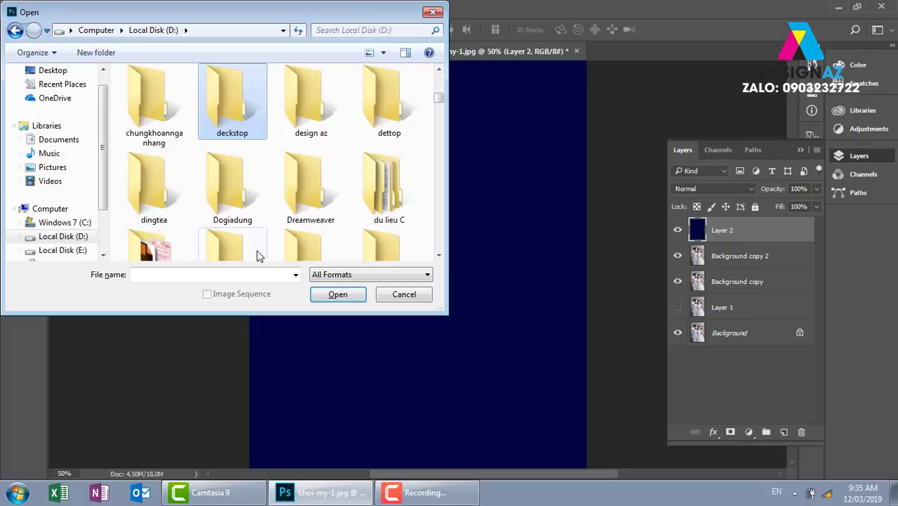
double_click(234, 112)
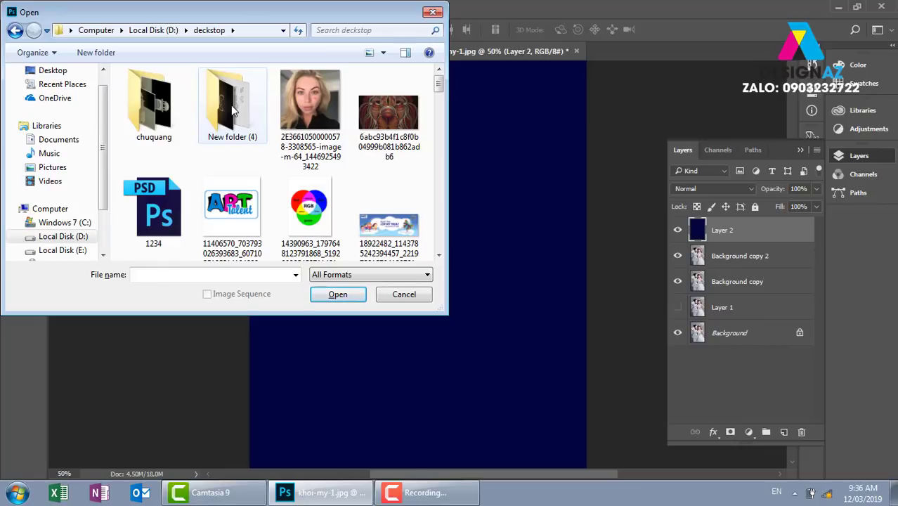
click(317, 232)
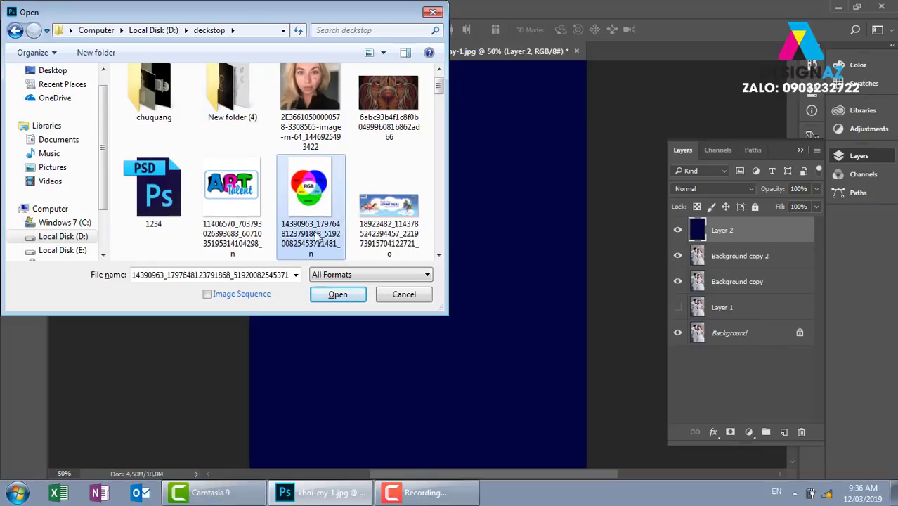
click(339, 294)
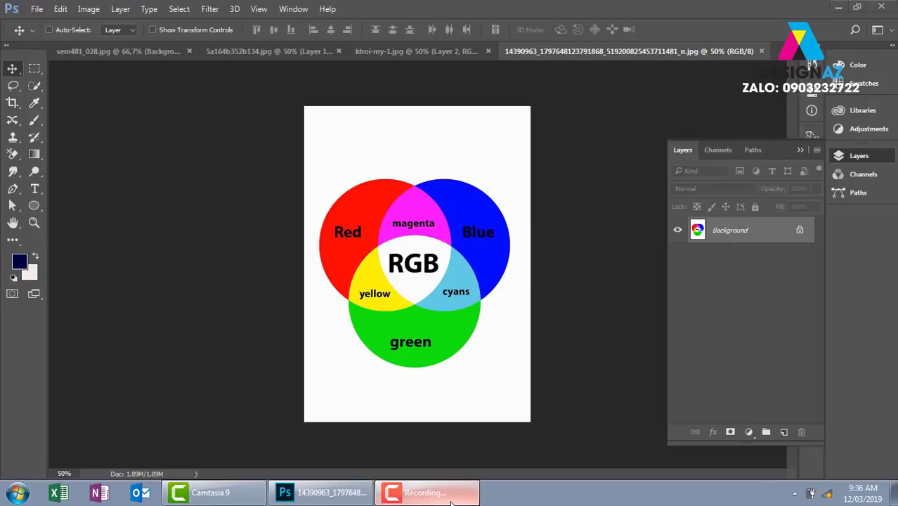
click(427, 493)
click(616, 383)
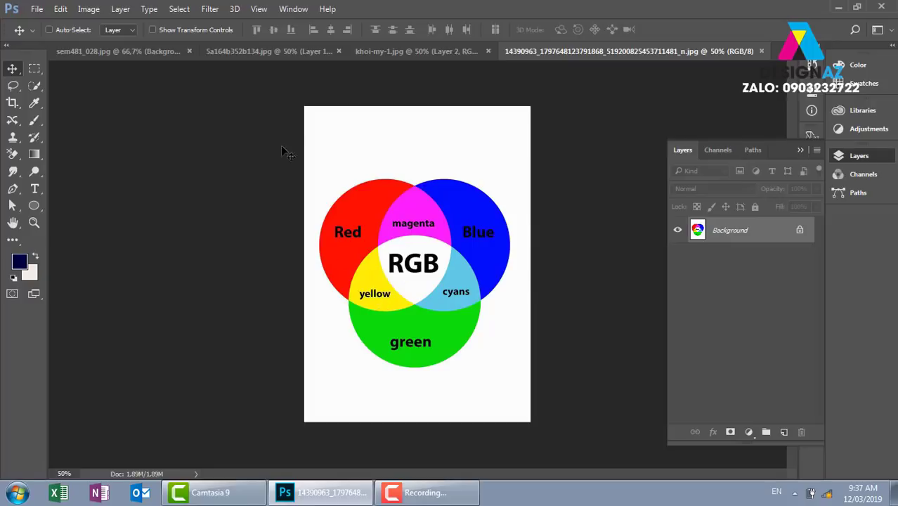
Step: On khoi-my-1.jpg, set the navy Layer 2's blend mode to Exclusion
click(396, 50)
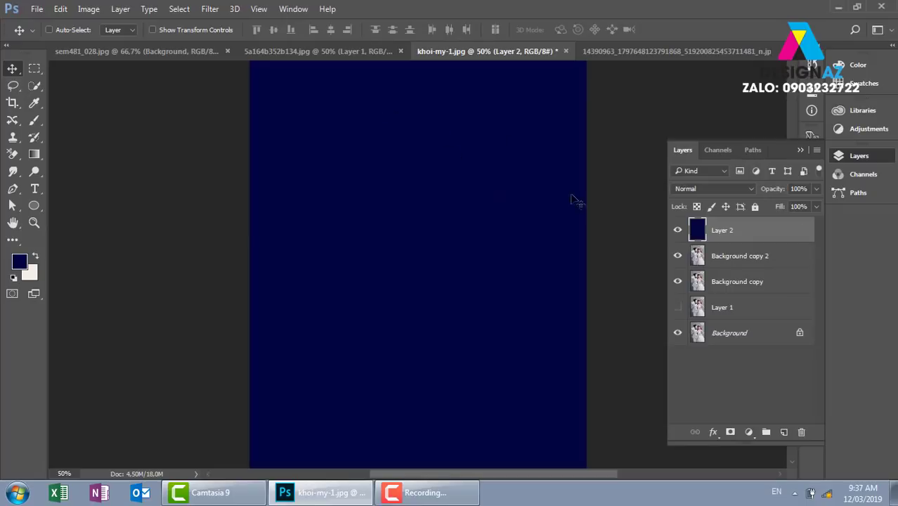
click(729, 190)
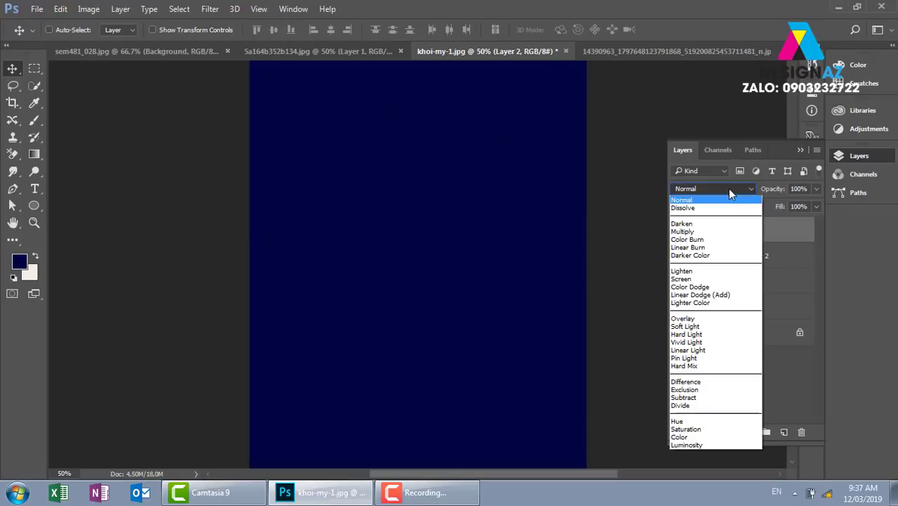
click(711, 391)
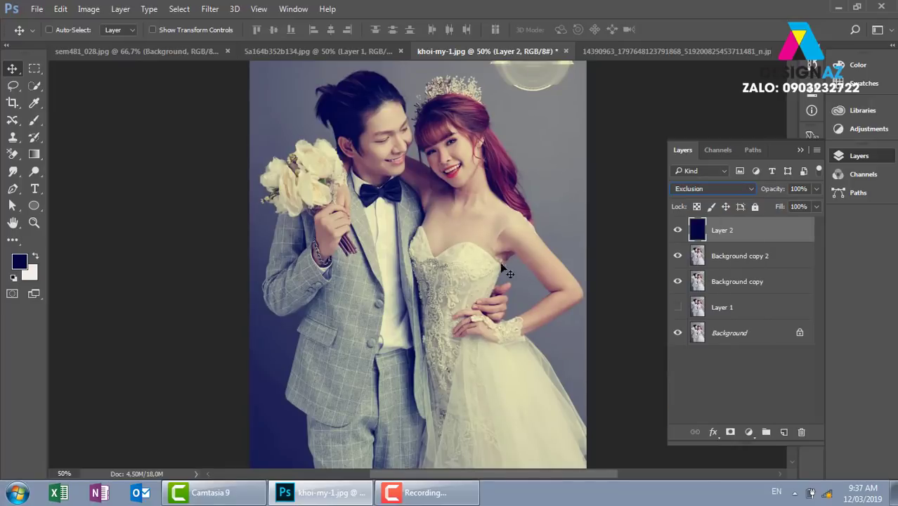
click(678, 231)
click(678, 232)
Step: Compare the tint on and off, then stamp all visible layers into Layer 3
click(678, 231)
click(678, 232)
click(678, 230)
click(678, 231)
key(ctrl+alt)
key(ctrl+alt)
key(ctrl+shift+alt+e)
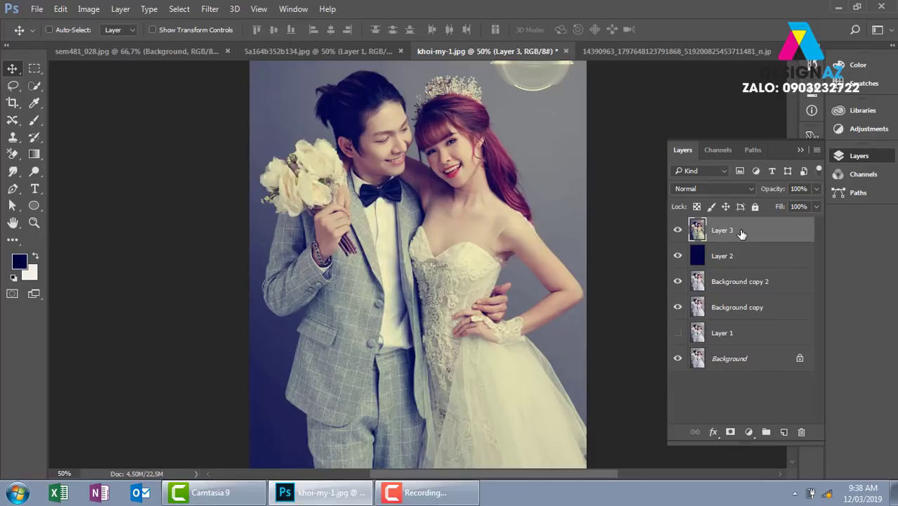
Step: Add a new Layer 4 filled with 50% gray, undoing an accidental move first
drag(380, 159, 526, 201)
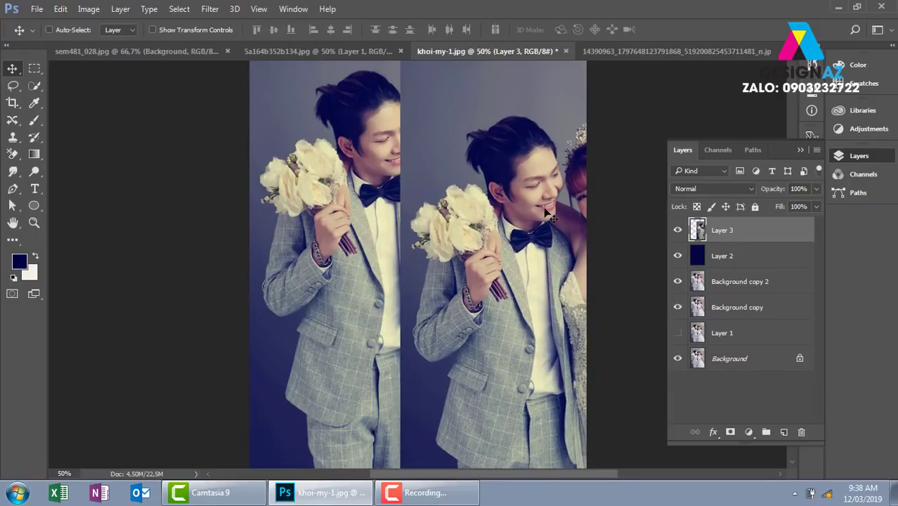
key(ctrl+z)
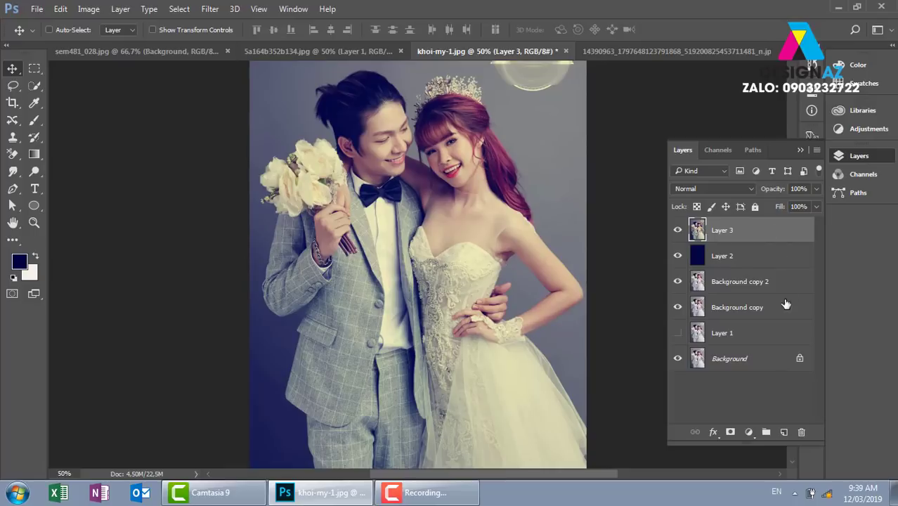
click(784, 433)
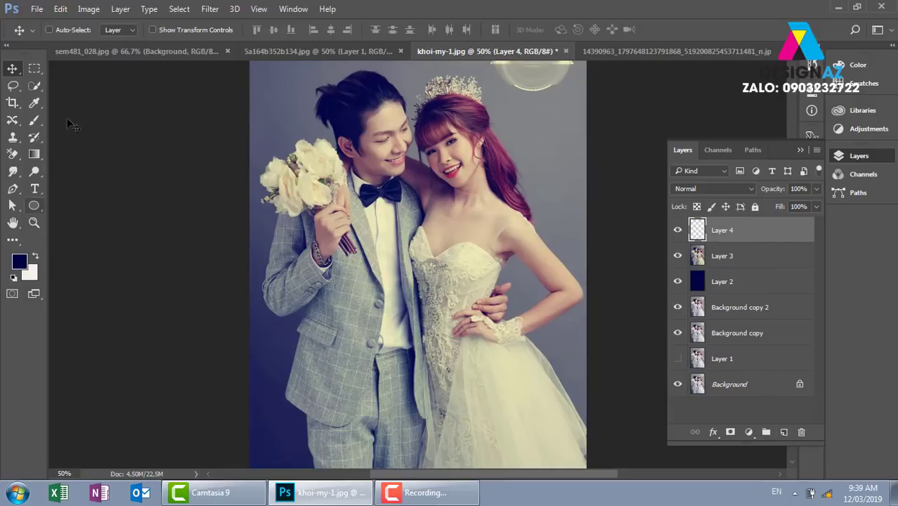
click(60, 9)
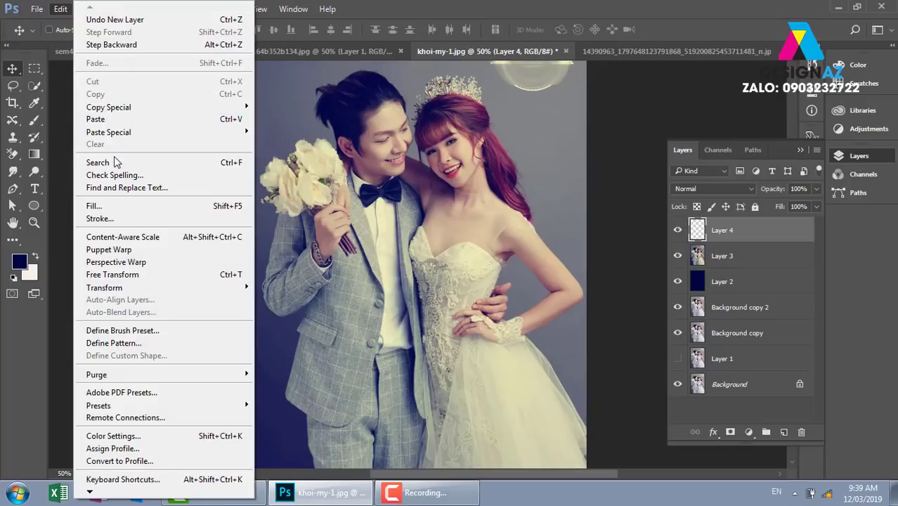
click(130, 206)
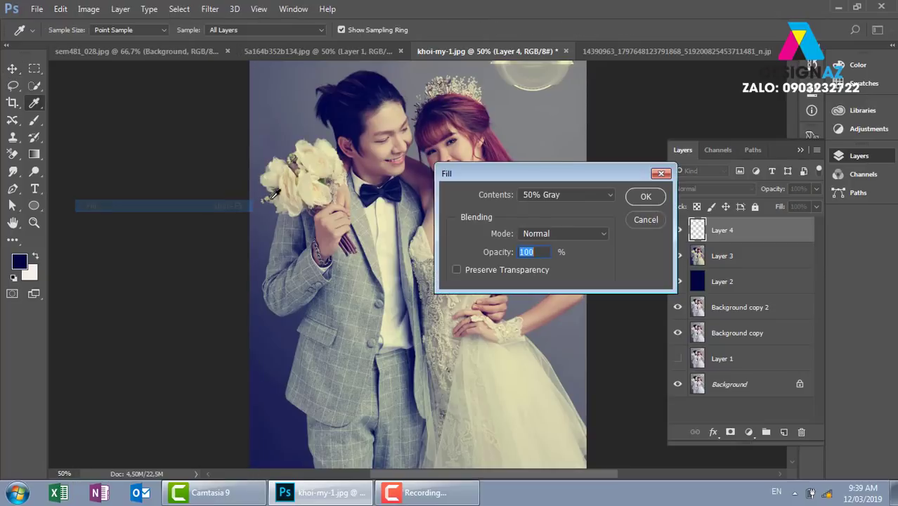
click(640, 196)
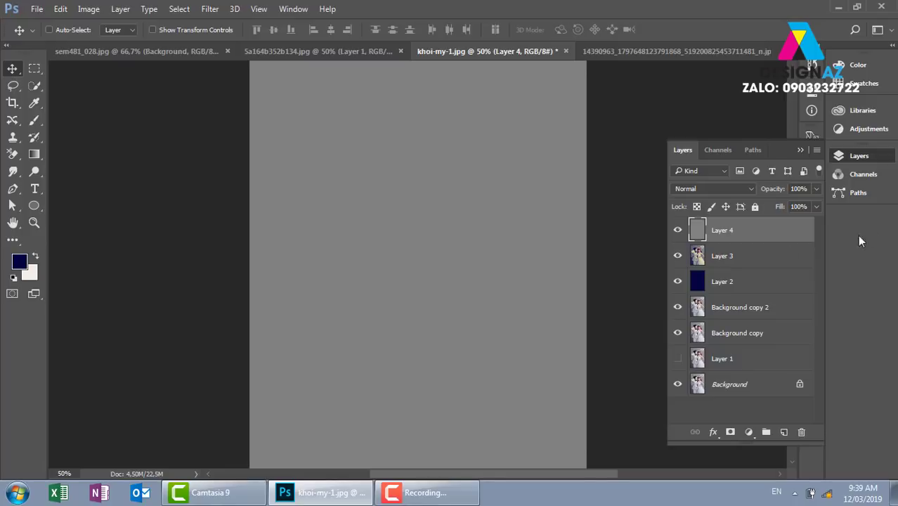
Step: Blend the gray Layer 4 in Overlay mode and toggle it to compare
click(737, 190)
click(701, 322)
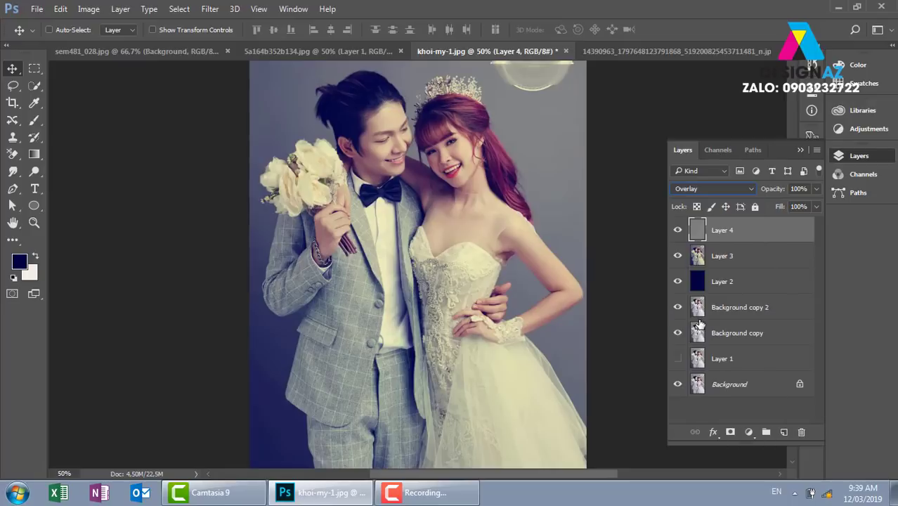
click(679, 232)
click(678, 232)
click(679, 232)
click(678, 232)
click(678, 232)
click(678, 232)
Step: Check the Overlay effect with Layer 4 hidden and shown, then select the Dodge Tool
click(679, 232)
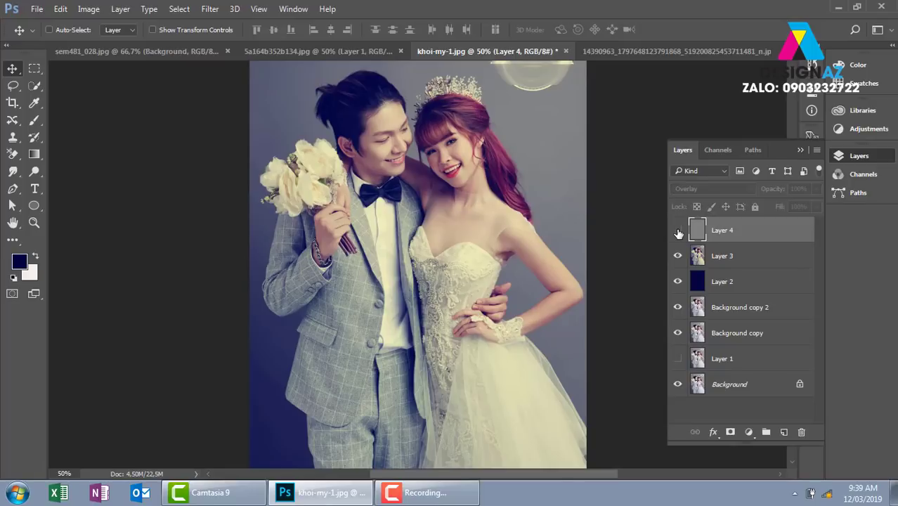
click(678, 232)
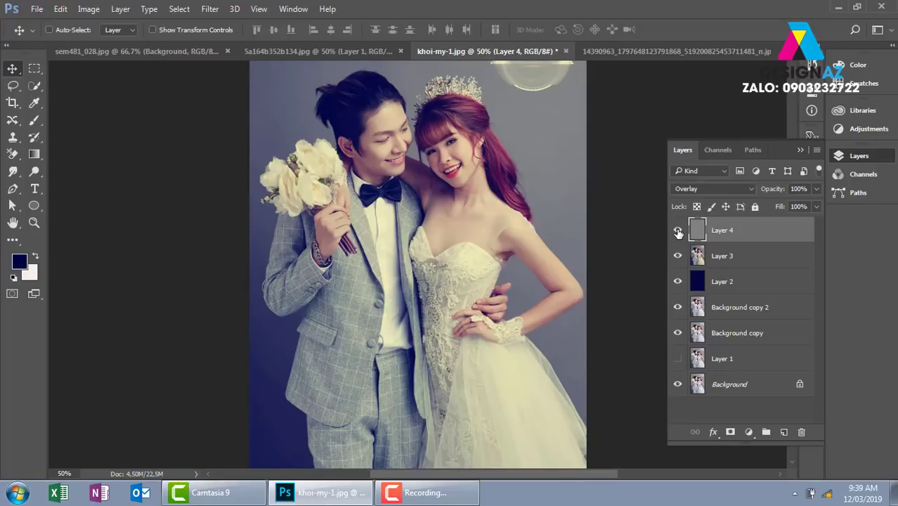
click(678, 232)
click(678, 232)
click(38, 172)
click(38, 172)
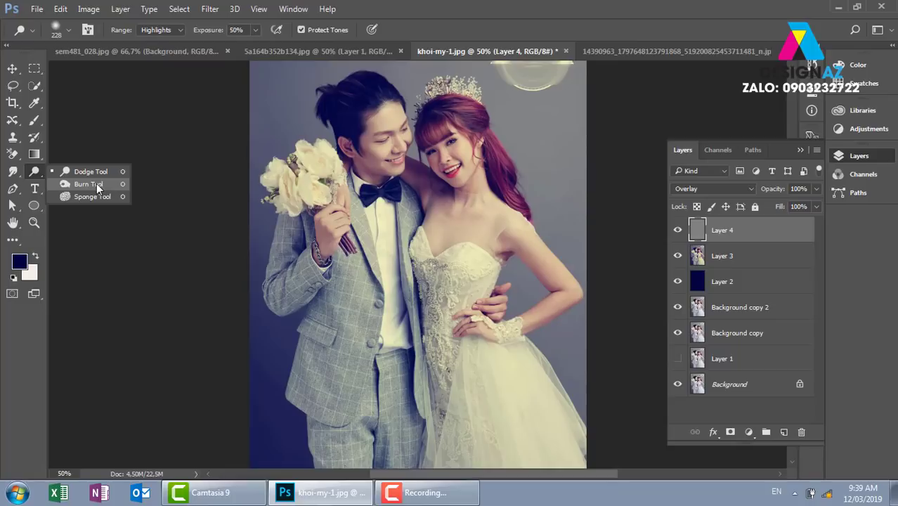
Step: Dodge the groom's face and the bride's chest and shoulder skin on Layer 4
click(99, 172)
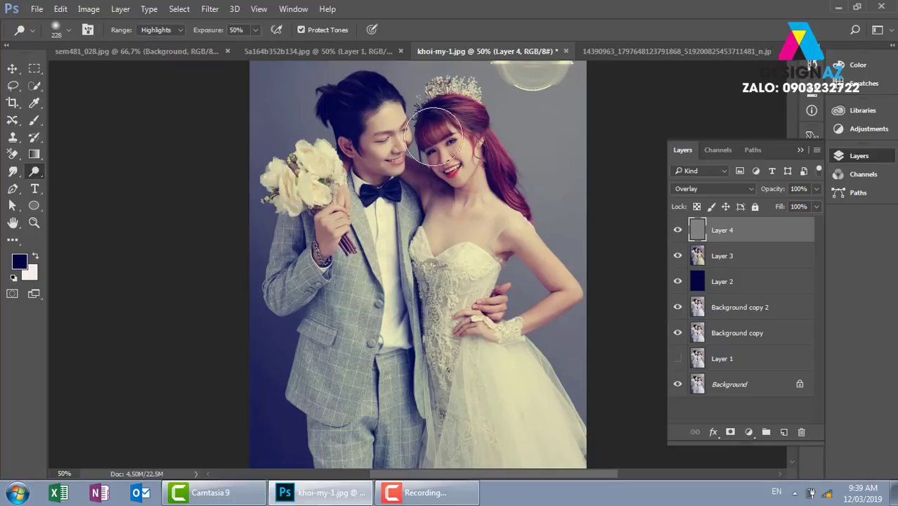
mouse_move(434, 135)
mouse_down()
mouse_move(433, 155)
mouse_move(464, 154)
mouse_up()
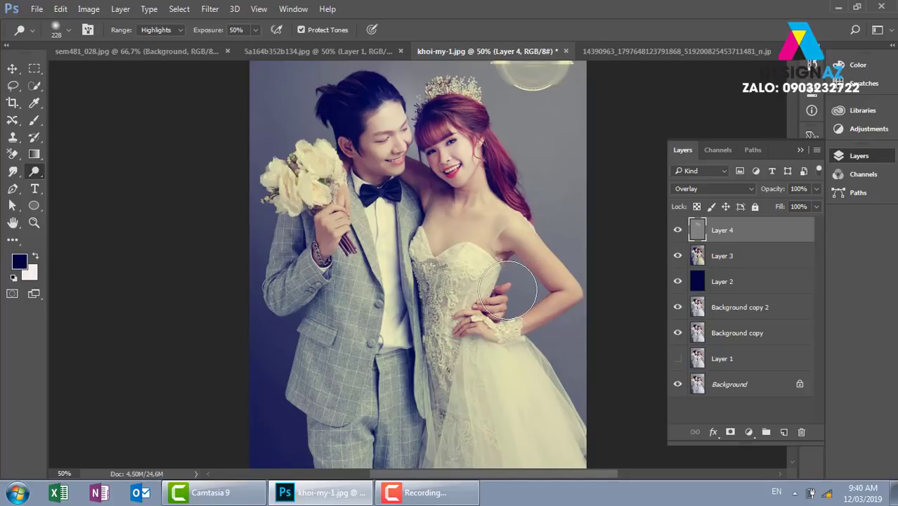
key(ctrl+z)
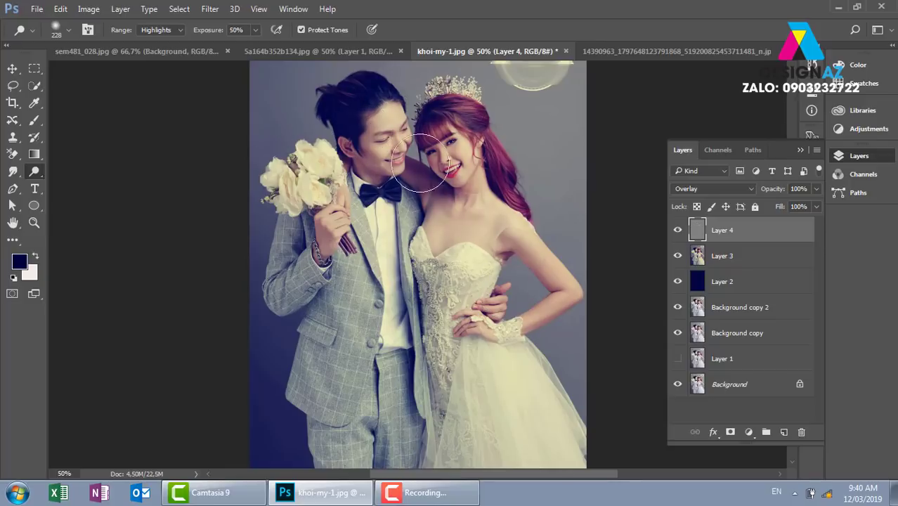
drag(392, 133, 393, 144)
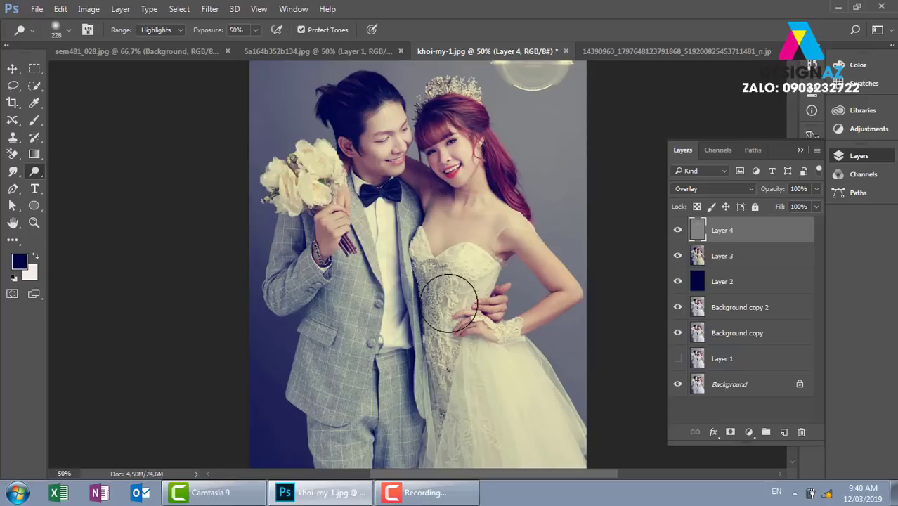
drag(475, 216, 503, 225)
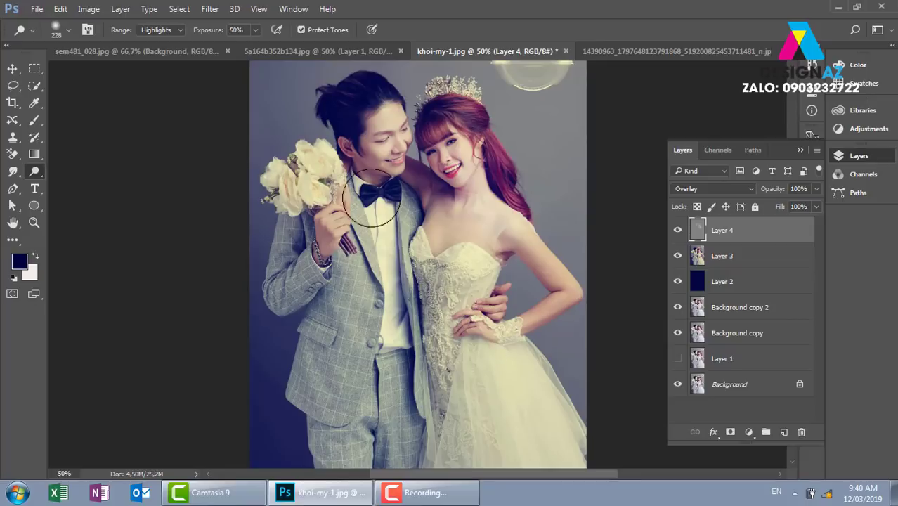
Step: Burn the groom's jacket down toward his trousers
right_click(40, 174)
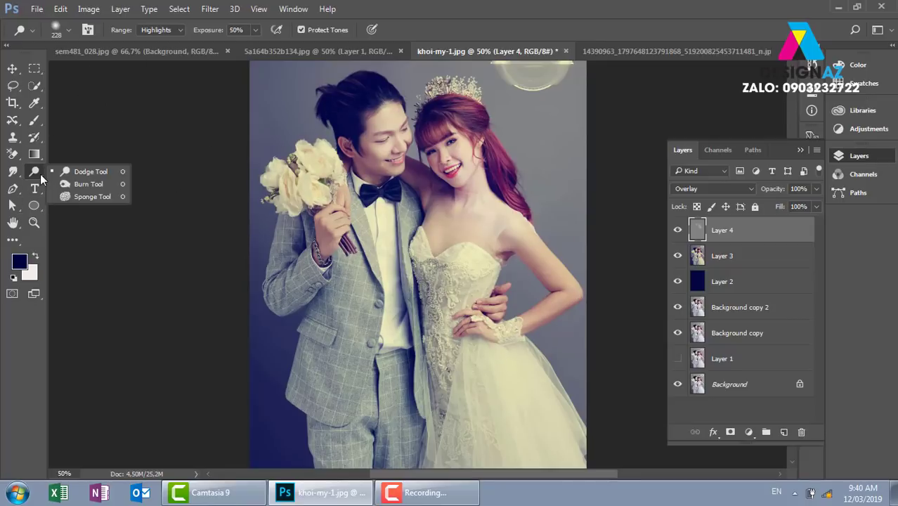
click(68, 185)
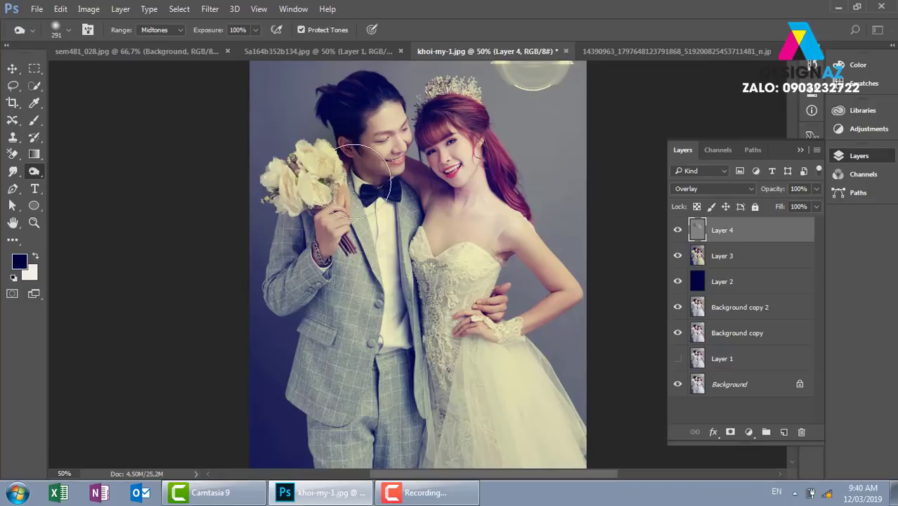
mouse_move(289, 223)
mouse_down()
mouse_move(336, 448)
mouse_move(249, 338)
mouse_move(249, 287)
mouse_move(355, 431)
mouse_move(454, 468)
mouse_move(337, 351)
mouse_move(254, 351)
mouse_up()
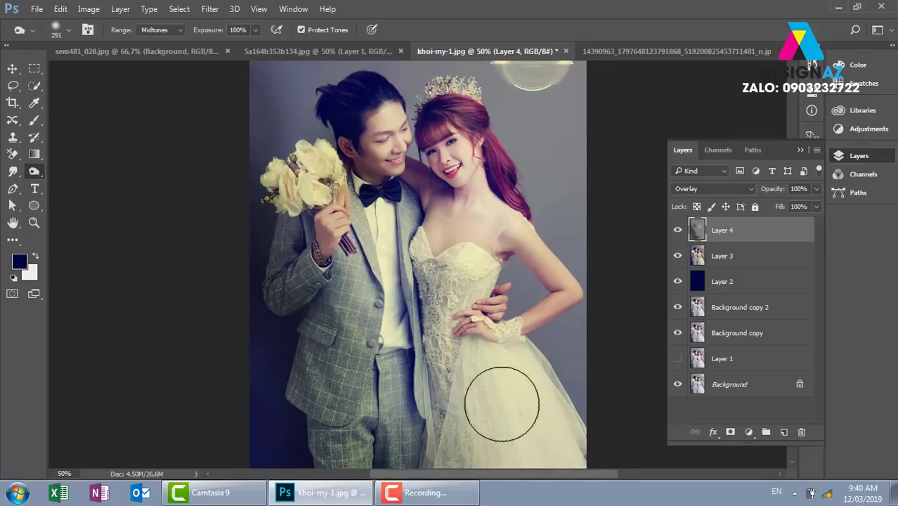
Step: Set Layer 4 to Normal, dodge an upper-right patch and burn the bottom edge
click(738, 193)
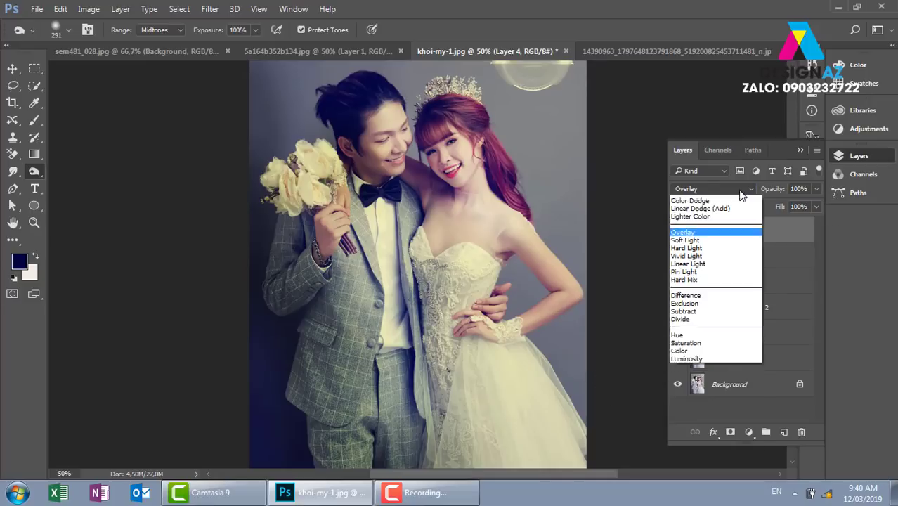
click(706, 201)
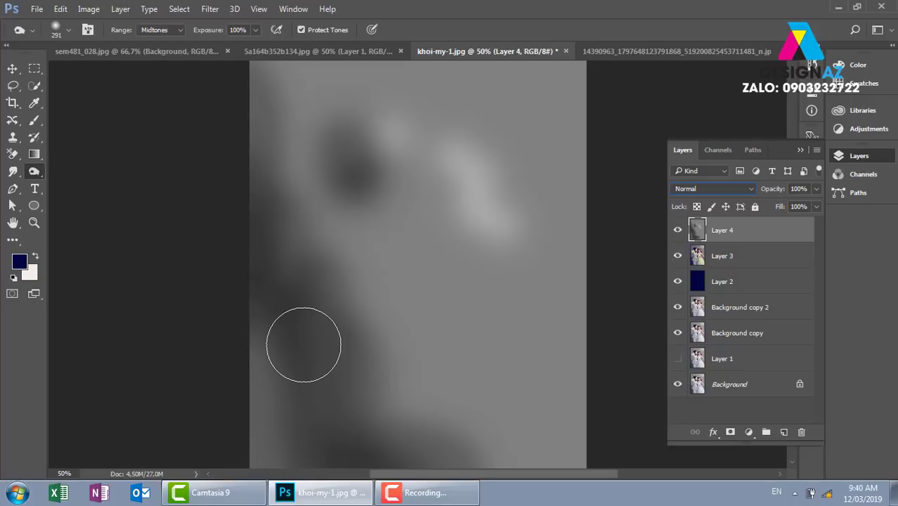
right_click(34, 172)
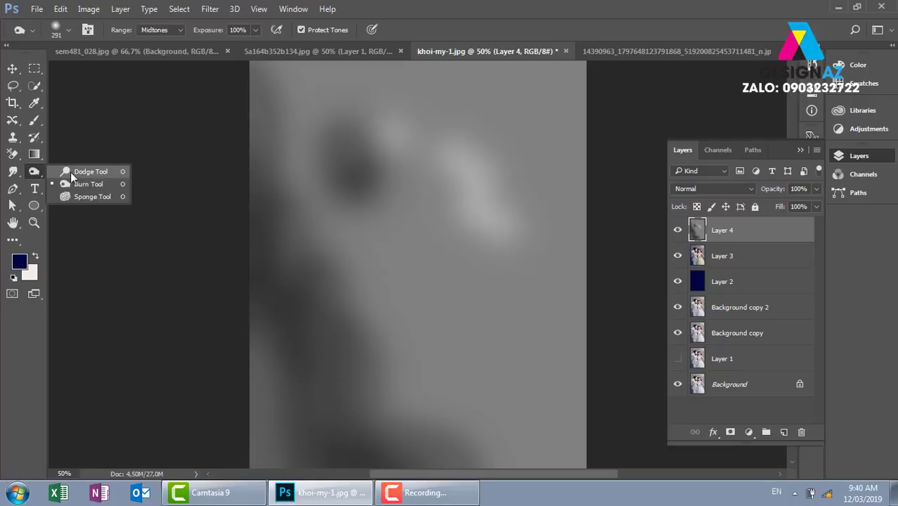
click(70, 171)
drag(447, 158, 523, 210)
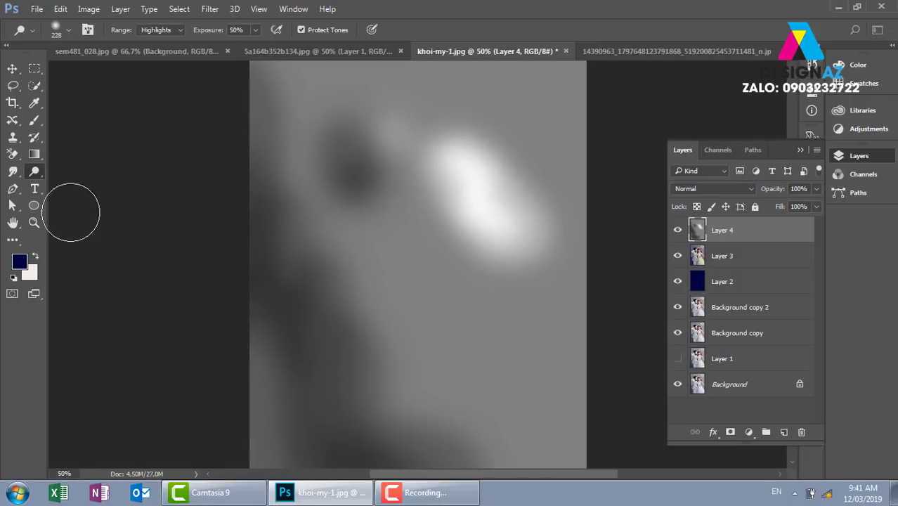
right_click(34, 171)
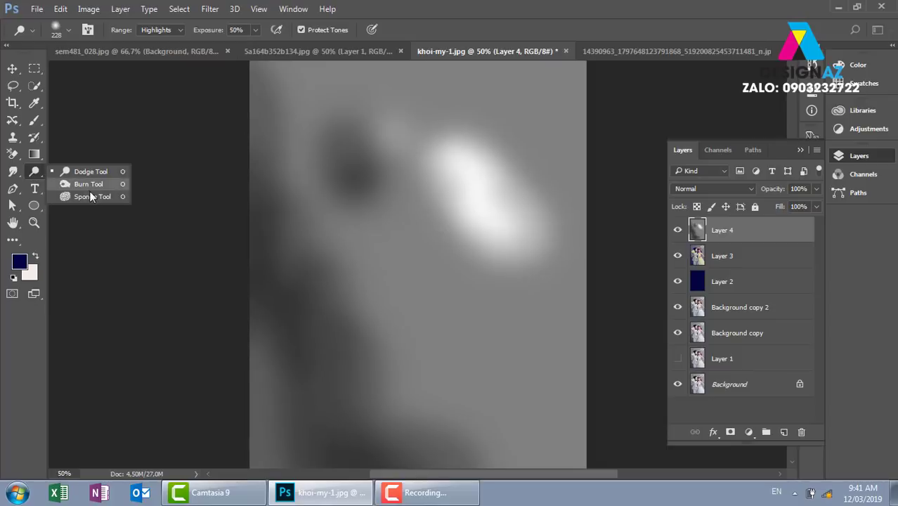
click(89, 185)
drag(296, 437, 668, 485)
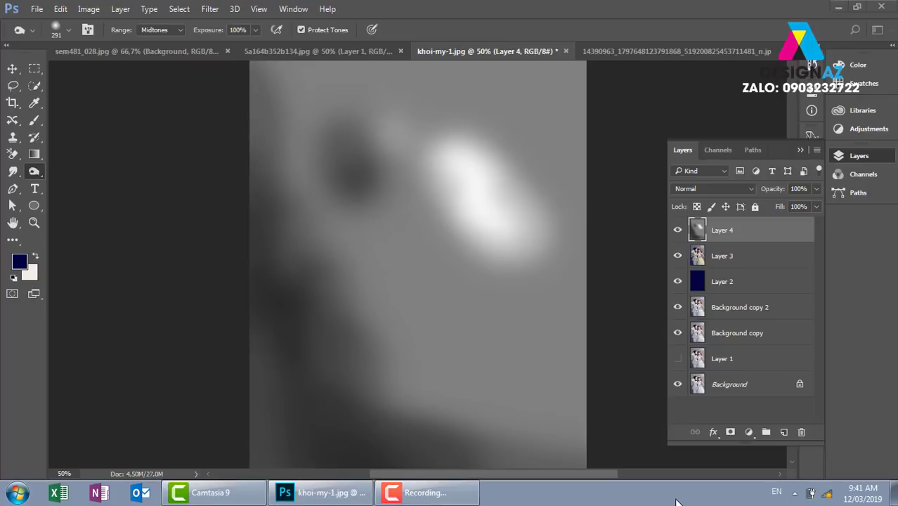
Step: Delete the gray shading Layer 4, leaving merged Layer 3 on top
right_click(677, 502)
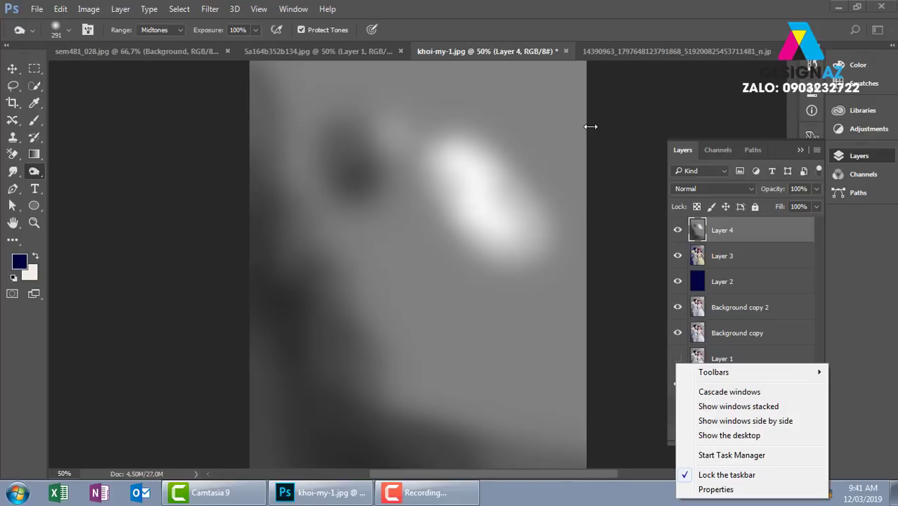
click(418, 190)
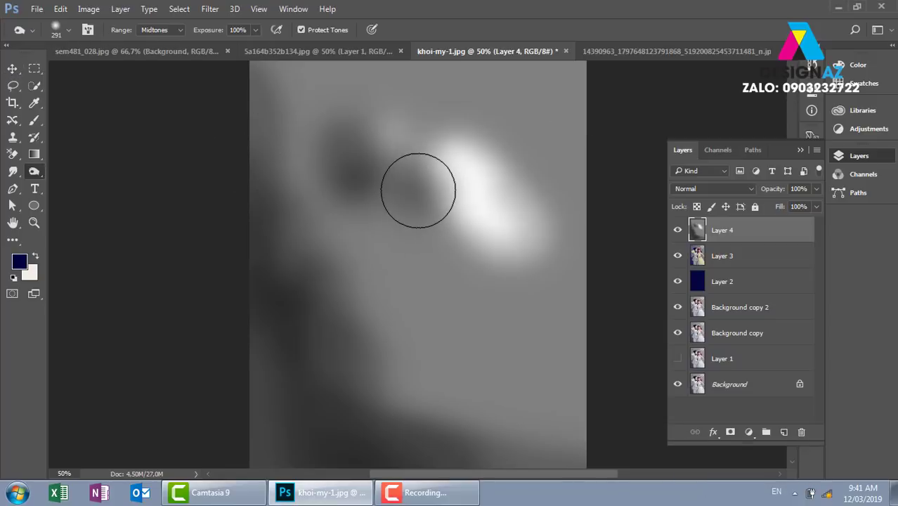
key(Delete)
click(12, 68)
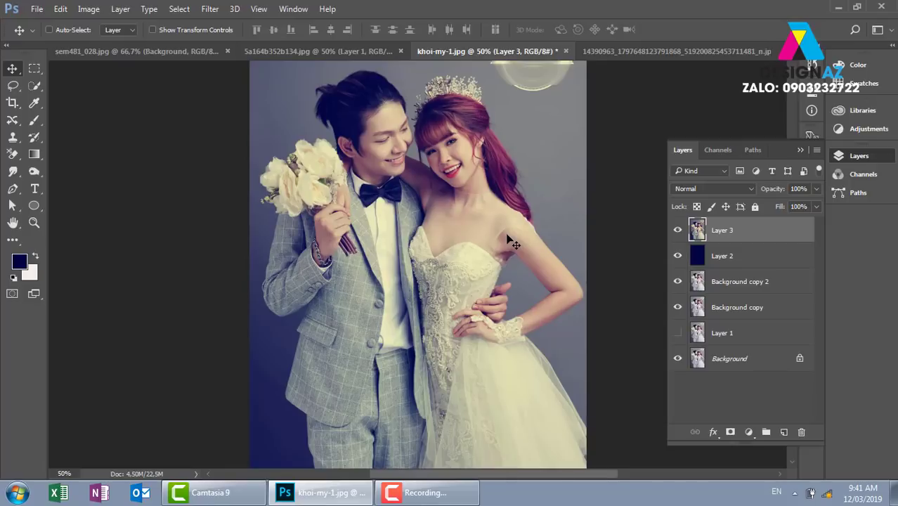
Step: Browse to Local Disk (E:) > thuvienanh > Backgroud > texture in the Open dialog
key(ctrl+o)
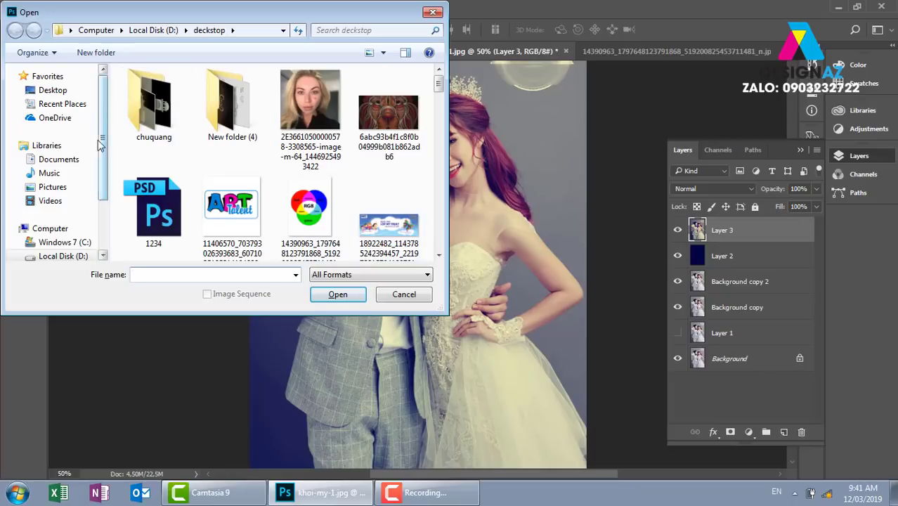
scroll(95, 224, down, 1)
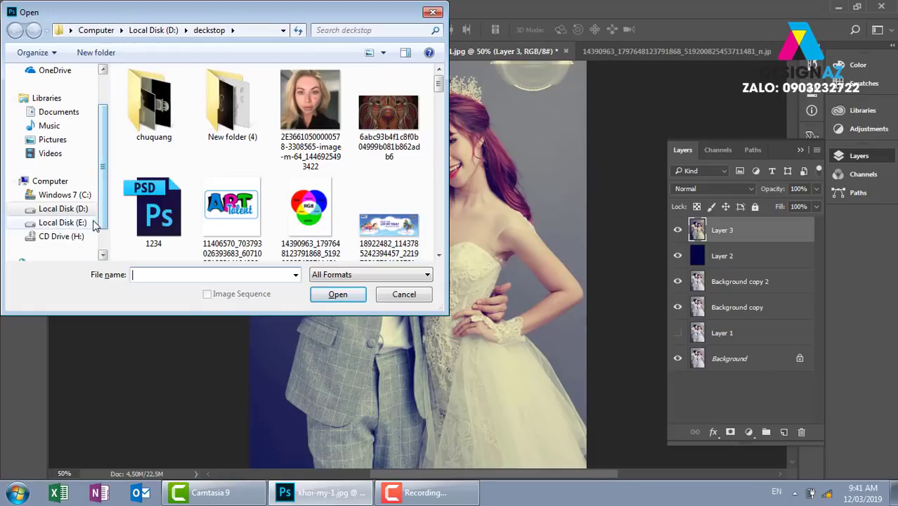
click(93, 223)
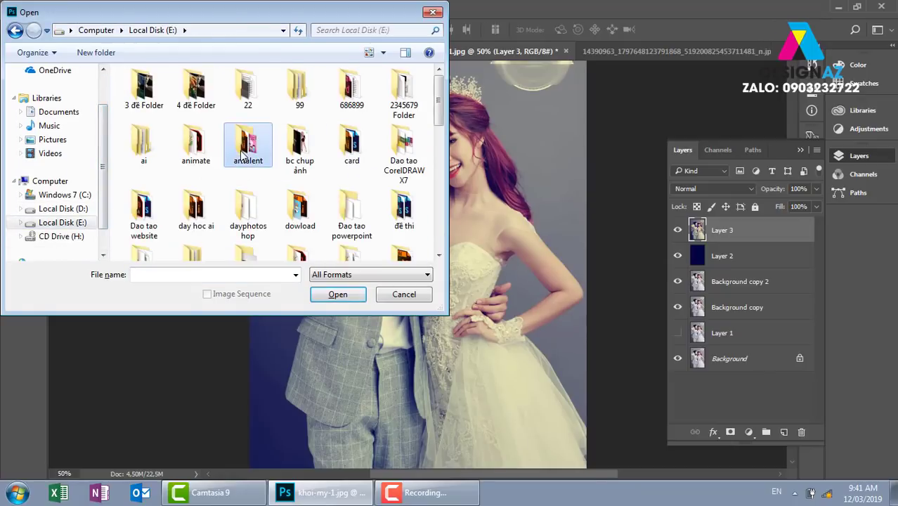
scroll(242, 155, down, 5)
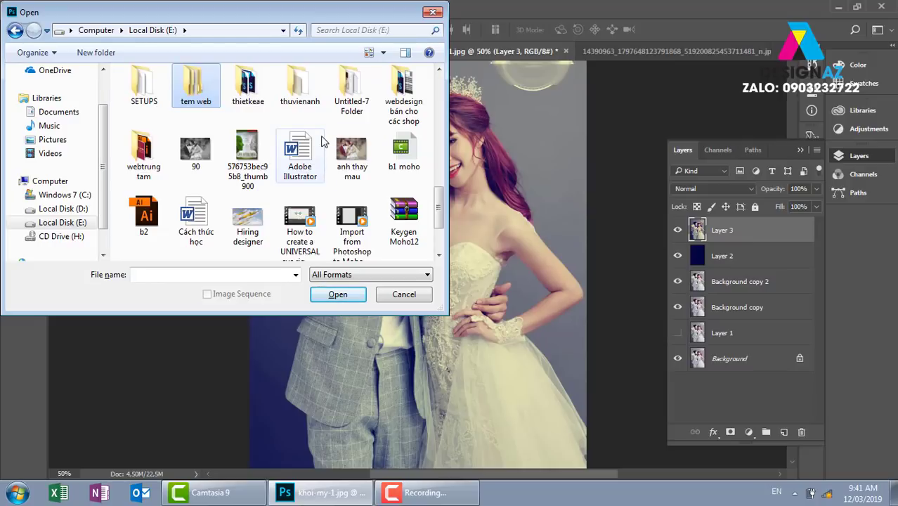
double_click(300, 92)
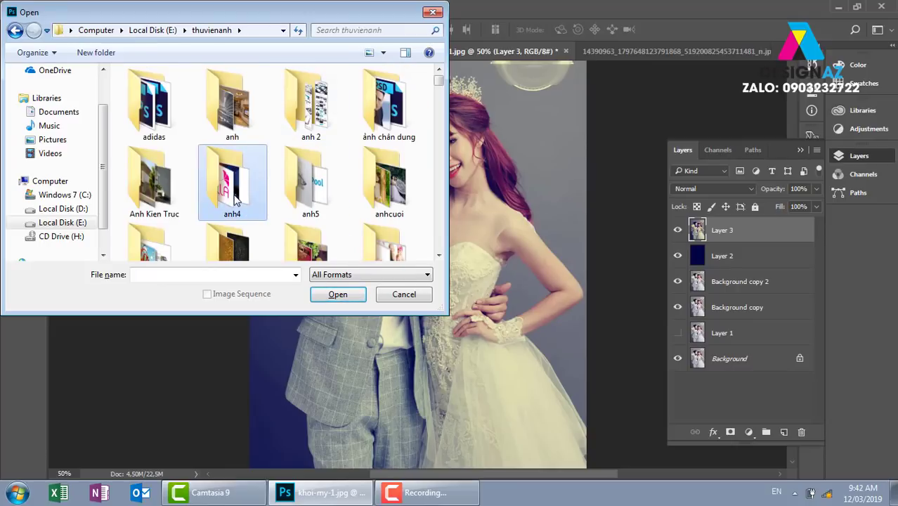
scroll(235, 201, down, 3)
double_click(237, 120)
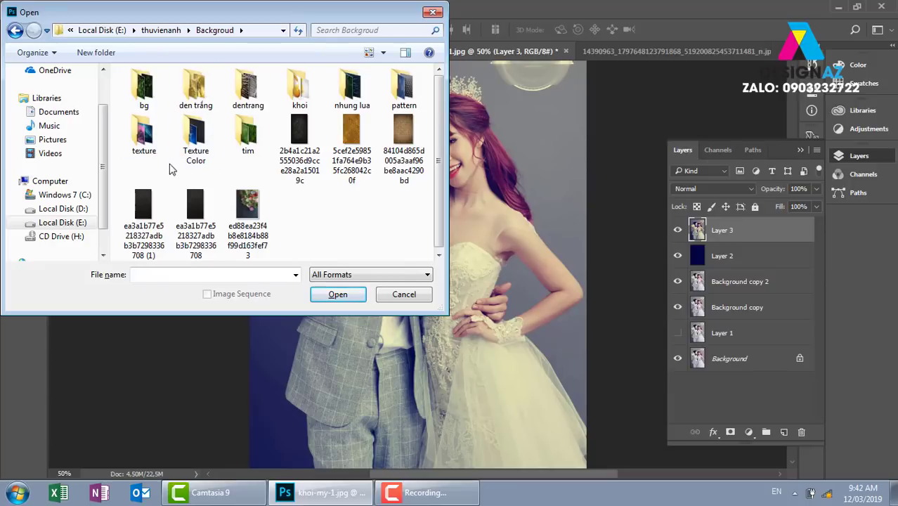
double_click(144, 140)
Step: Open the scratched blue-grey texture 9913c80459e428ad4f9fa1aa6734a0d7.jpg
click(438, 256)
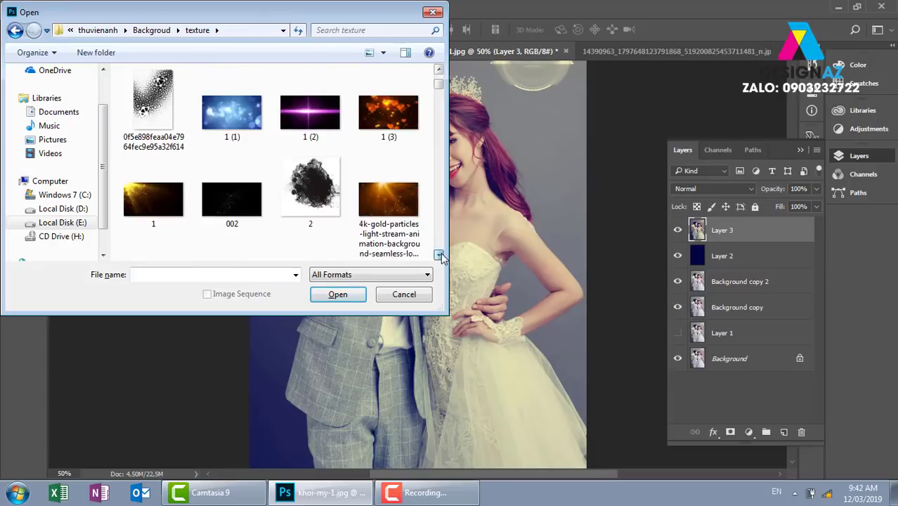
click(439, 256)
click(438, 256)
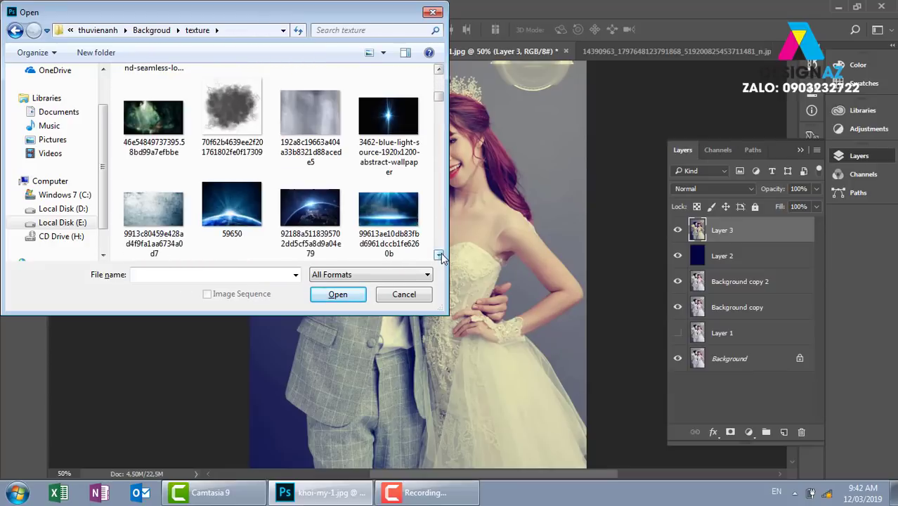
click(171, 218)
click(333, 294)
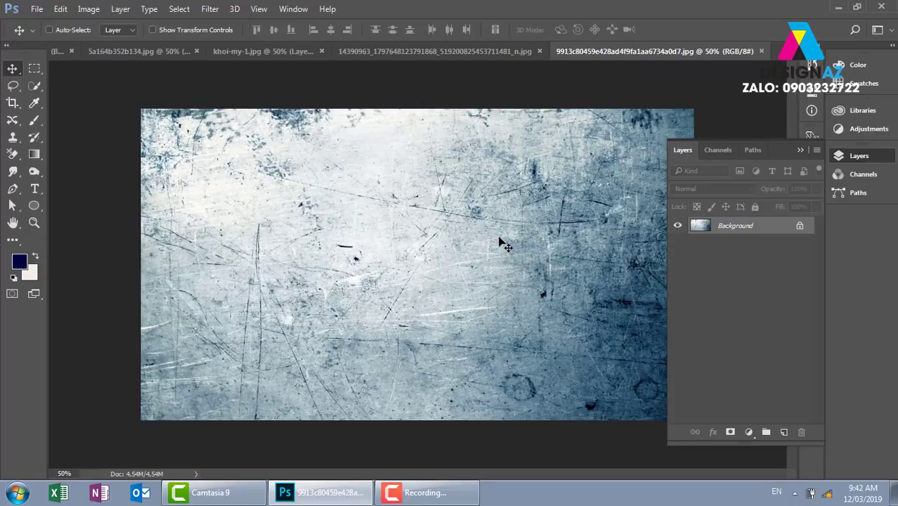
key(ctrl)
Step: Copy the whole texture and paste it into khoi-my-1.jpg as a new layer
key(ctrl+a)
key(ctrl+w)
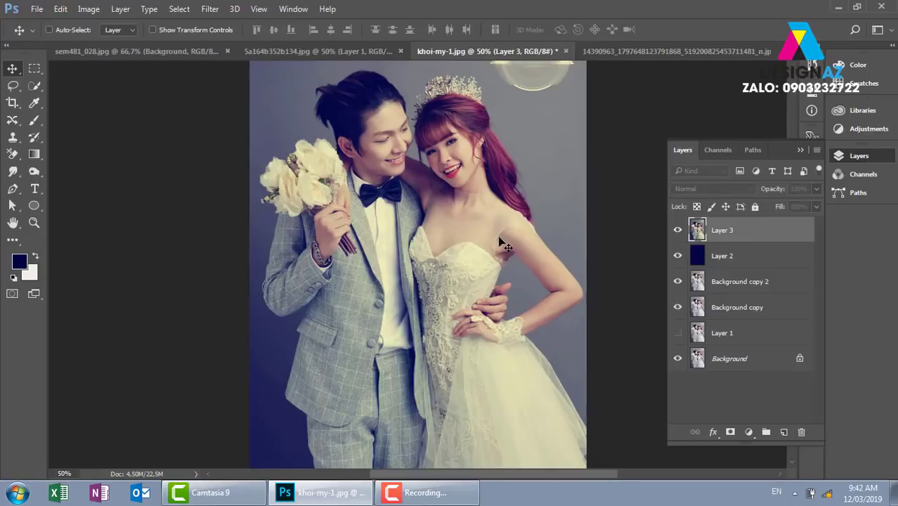
key(ctrl+v)
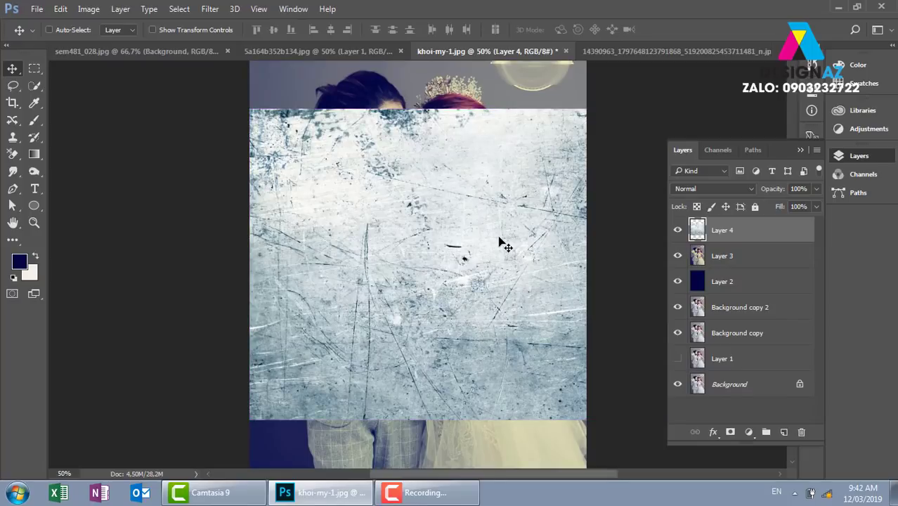
key(ctrl+minus)
Step: Rotate the texture 90° upright and stretch it to cover the whole canvas
key(ctrl+t)
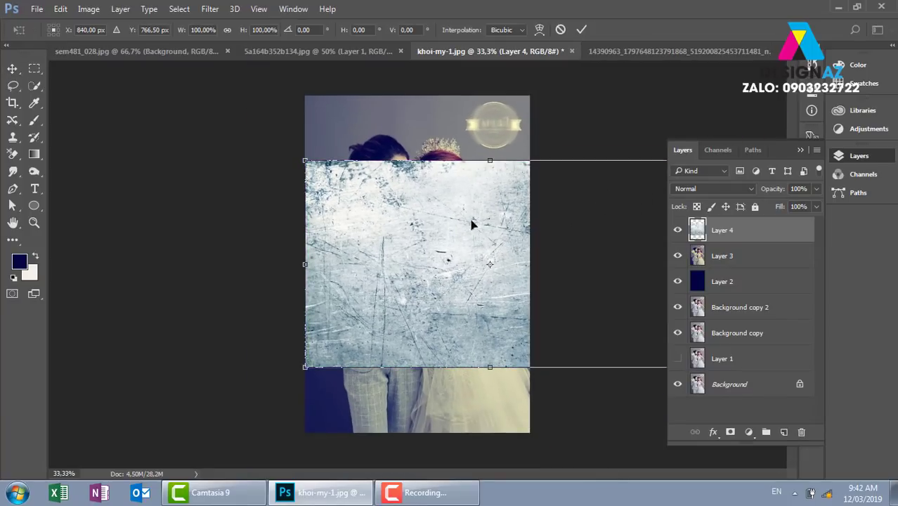
drag(473, 223, 351, 169)
drag(592, 115, 456, 287)
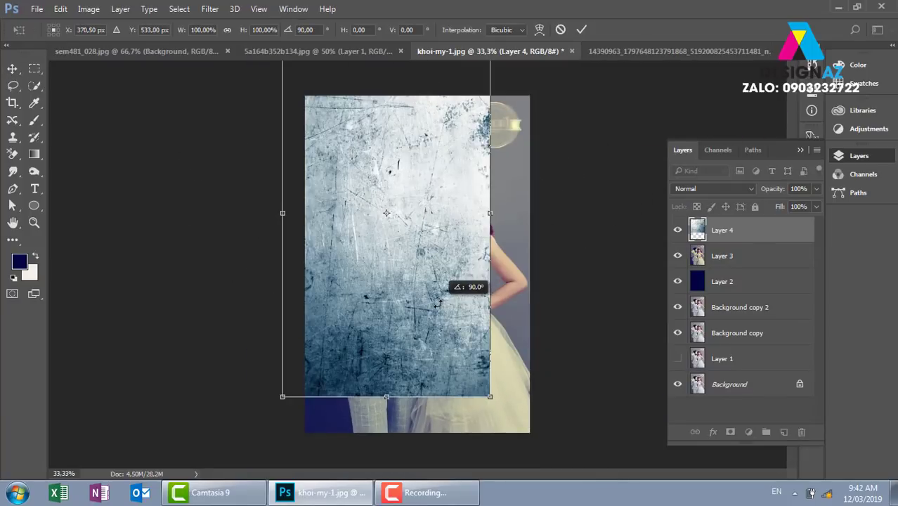
mouse_move(394, 250)
mouse_down()
mouse_move(444, 294)
mouse_move(427, 296)
mouse_up()
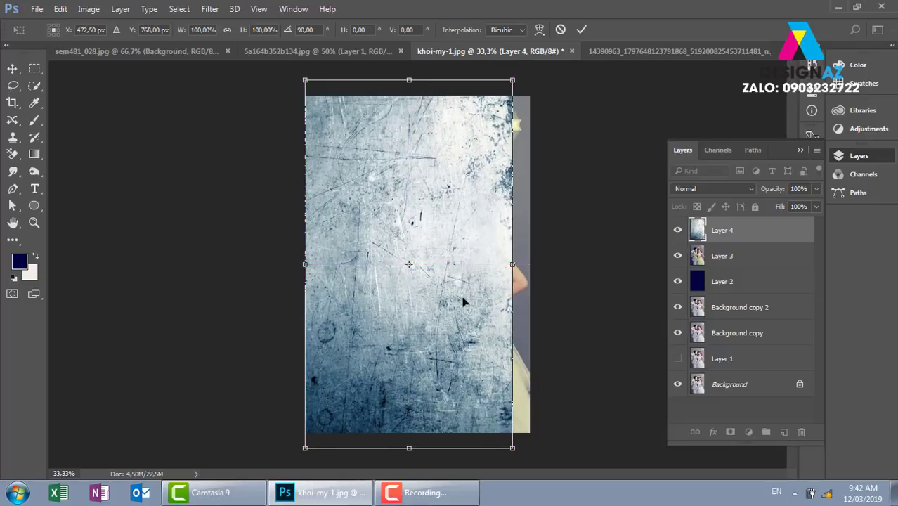
drag(515, 265, 533, 267)
key(Return)
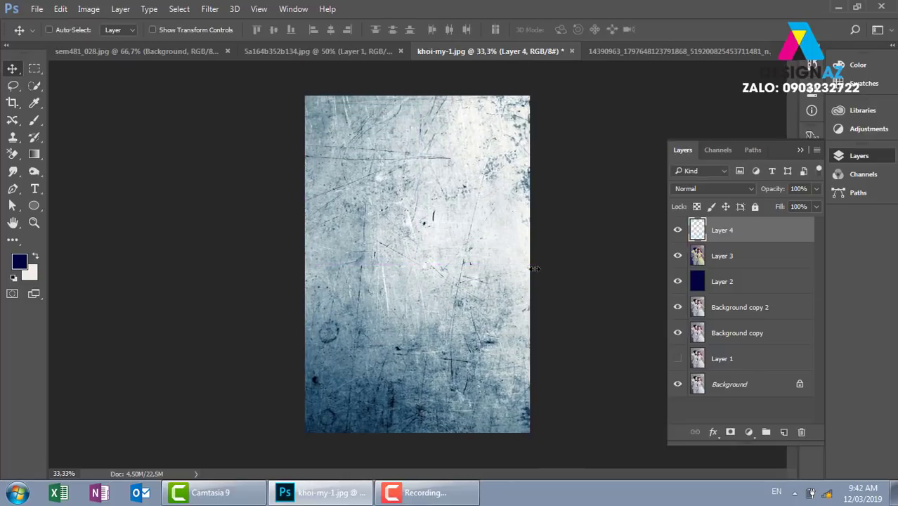
key(ctrl+plus)
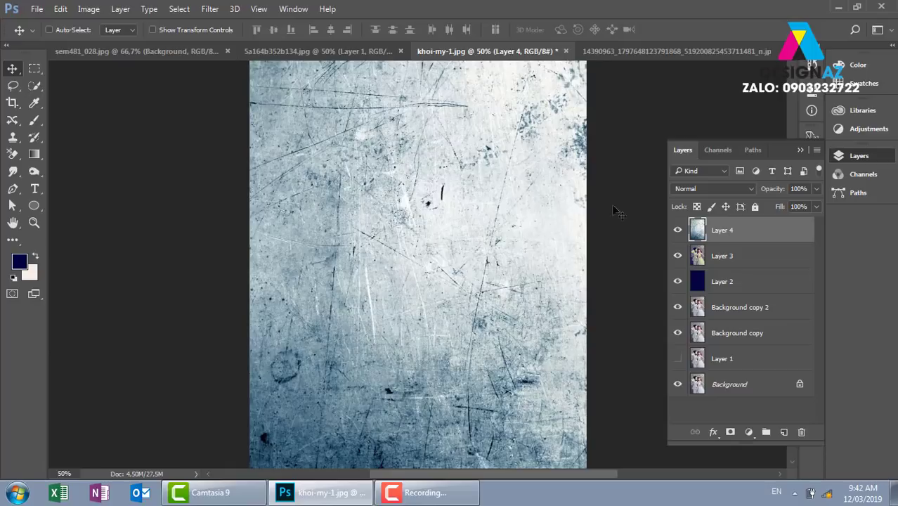
Step: Set the texture Layer 4's blend mode to Vivid Light
click(726, 189)
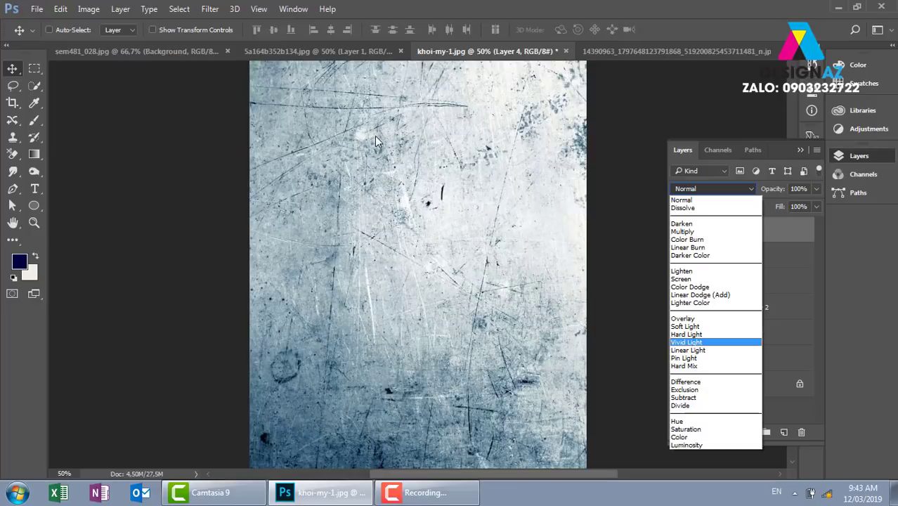
click(688, 343)
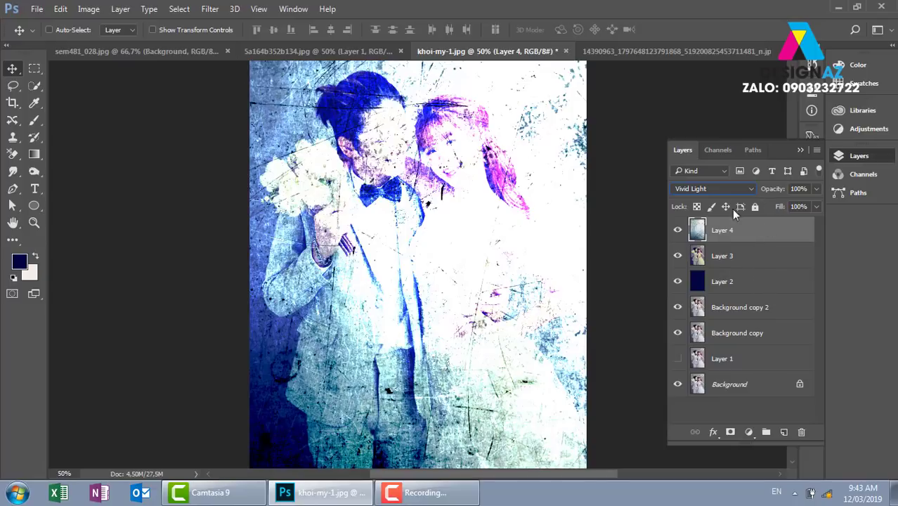
click(731, 189)
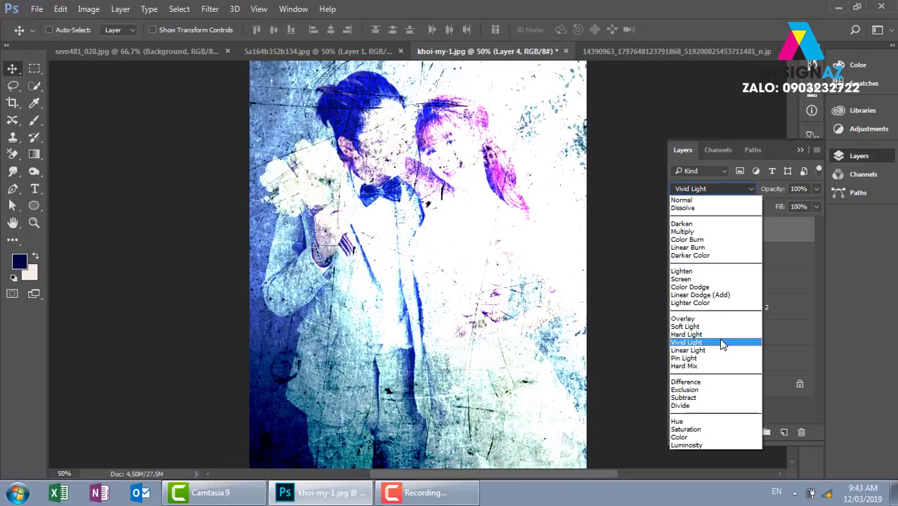
click(722, 342)
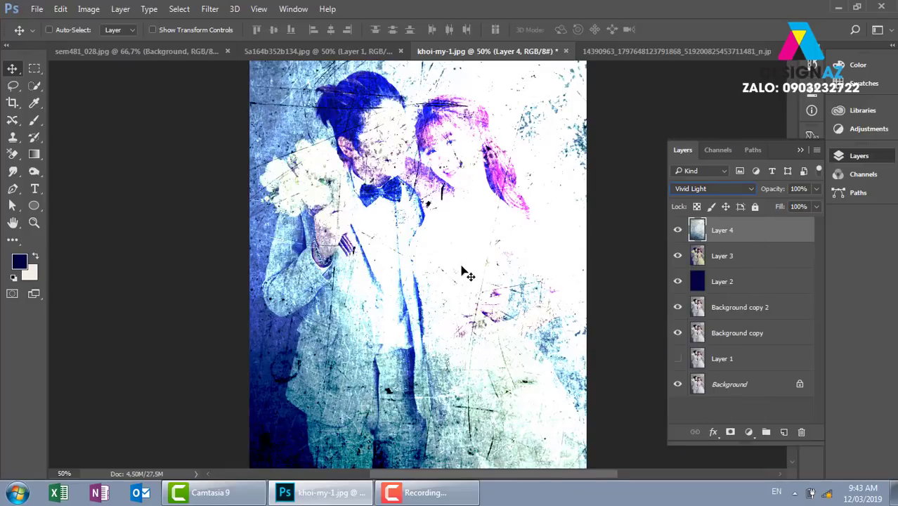
click(209, 8)
mouse_move(220, 268)
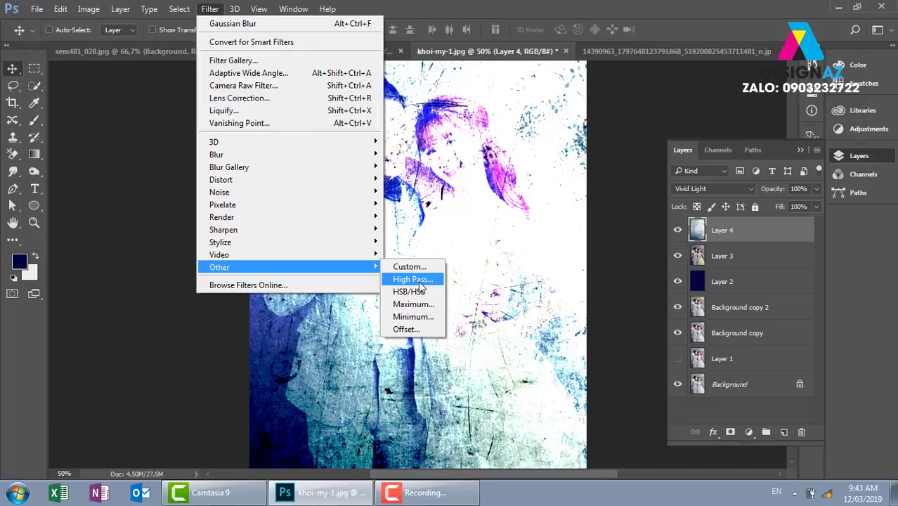
Step: Apply a 0.9 px High Pass filter to the texture and inspect the scratches on the couple
click(418, 280)
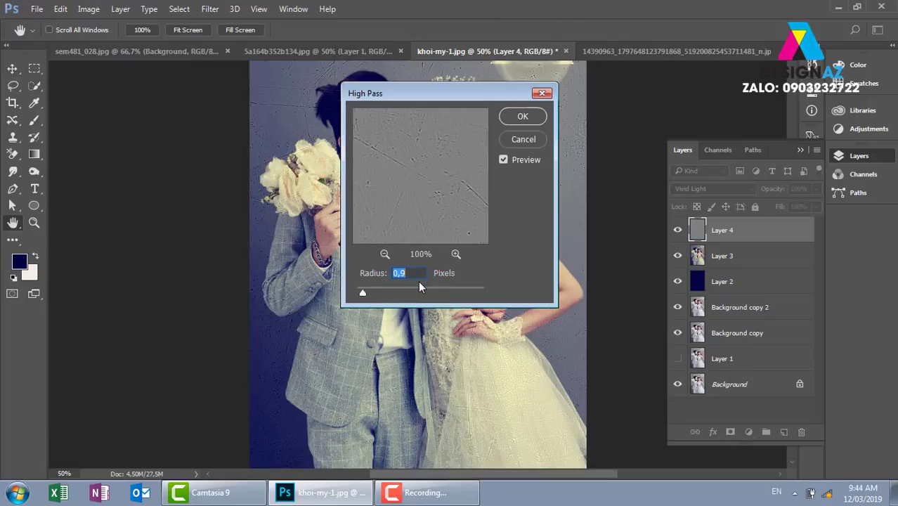
drag(483, 85, 537, 97)
click(582, 119)
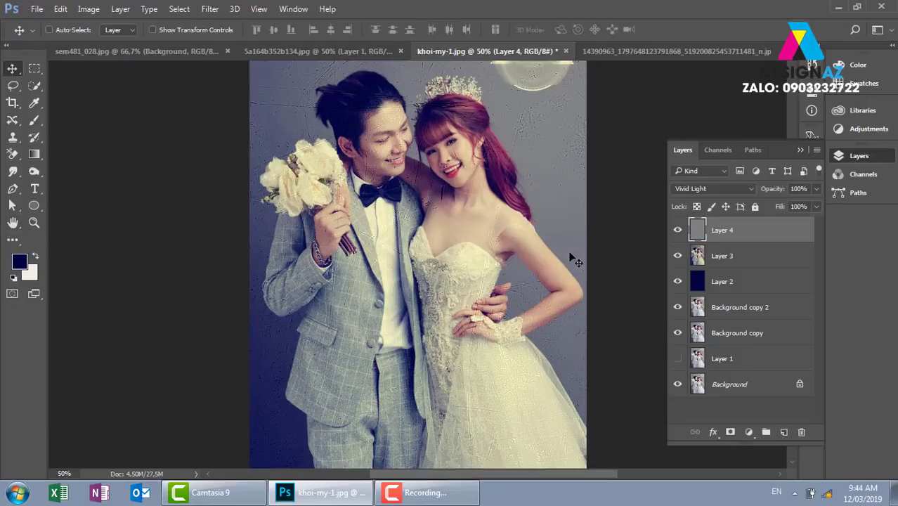
key(ctrl+plus)
key(ctrl+plus)
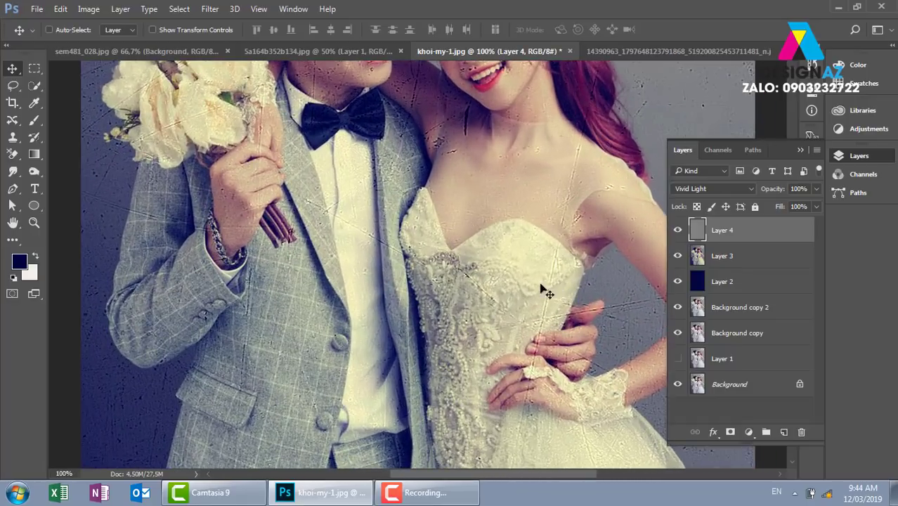
drag(406, 287, 407, 301)
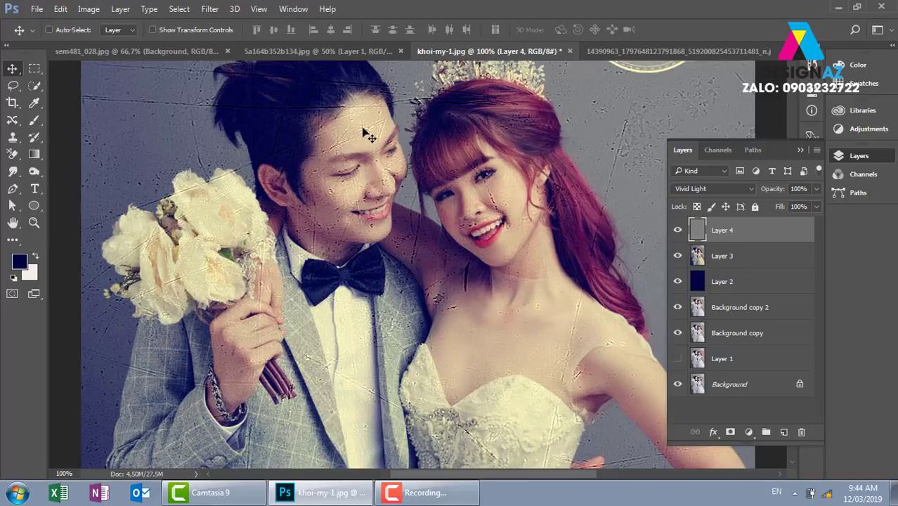
key(ctrl+minus)
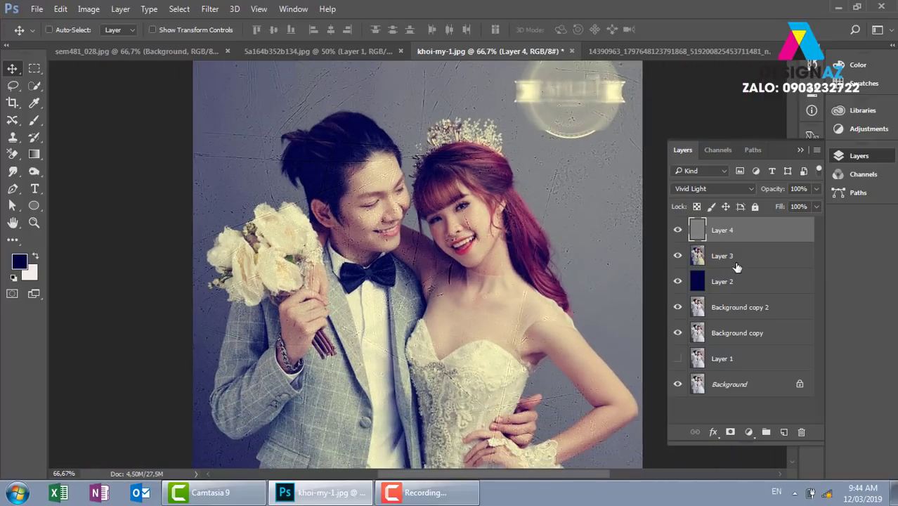
click(728, 262)
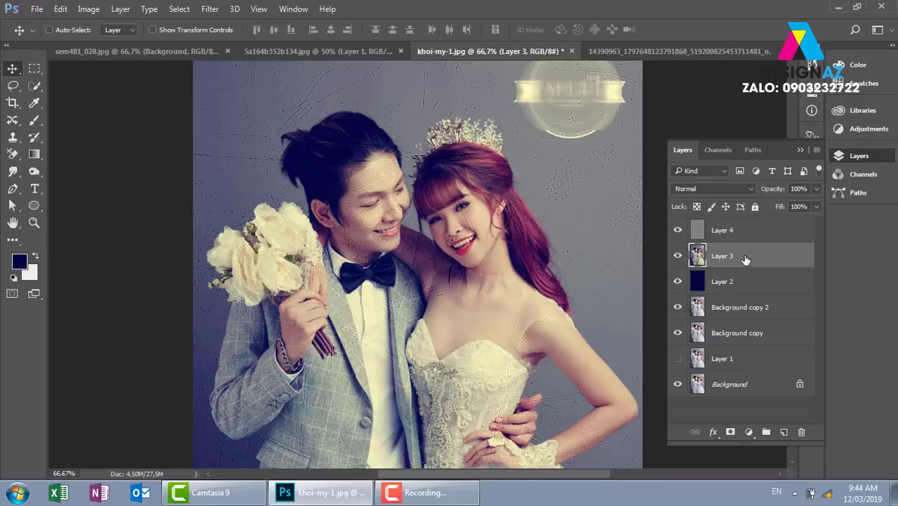
key(ctrl+shift+u)
key(ctrl+plus)
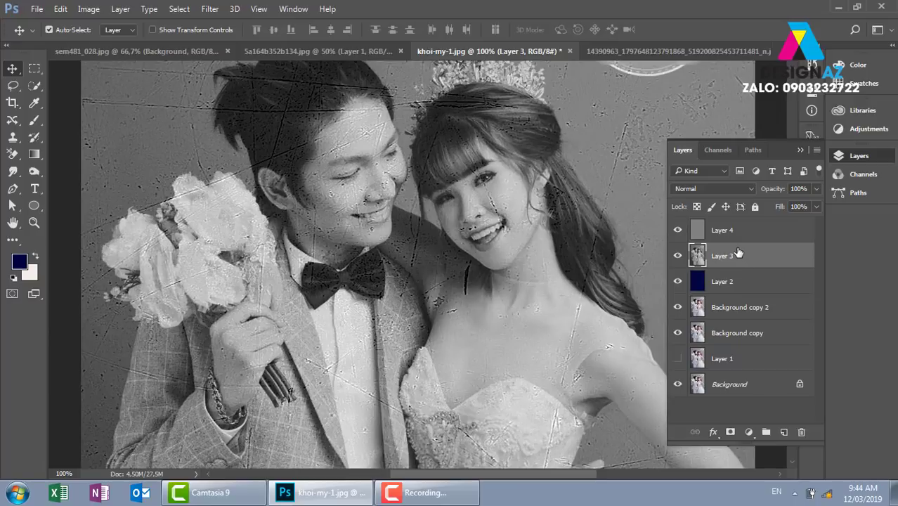
key(ctrl+minus)
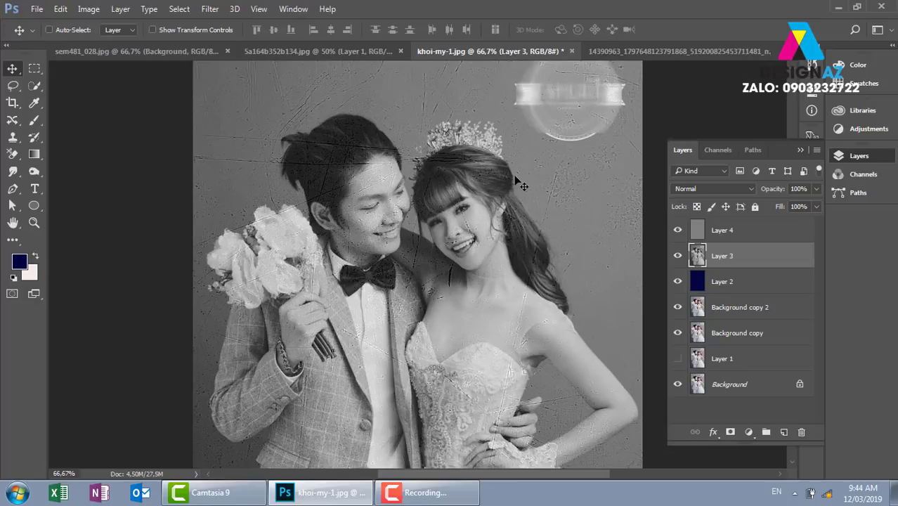
mouse_move(481, 317)
mouse_down()
mouse_move(471, 241)
mouse_move(474, 258)
mouse_up()
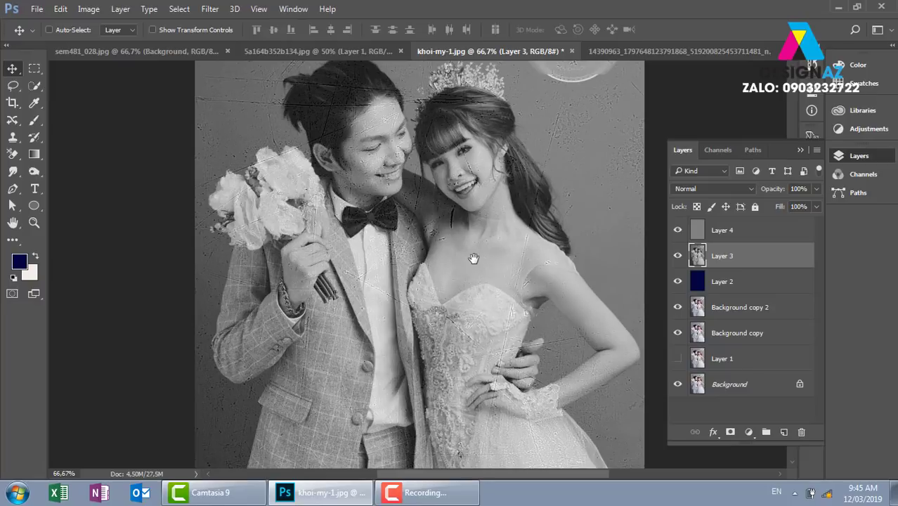
click(427, 493)
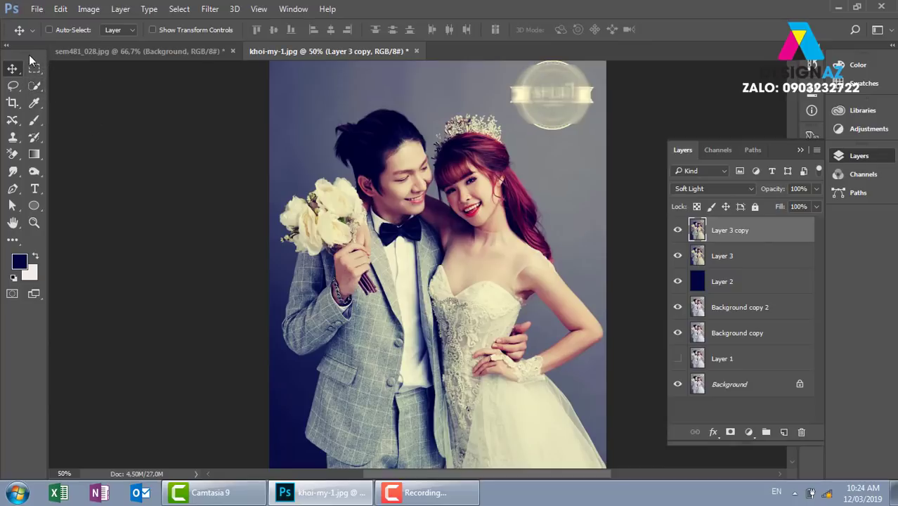
click(33, 86)
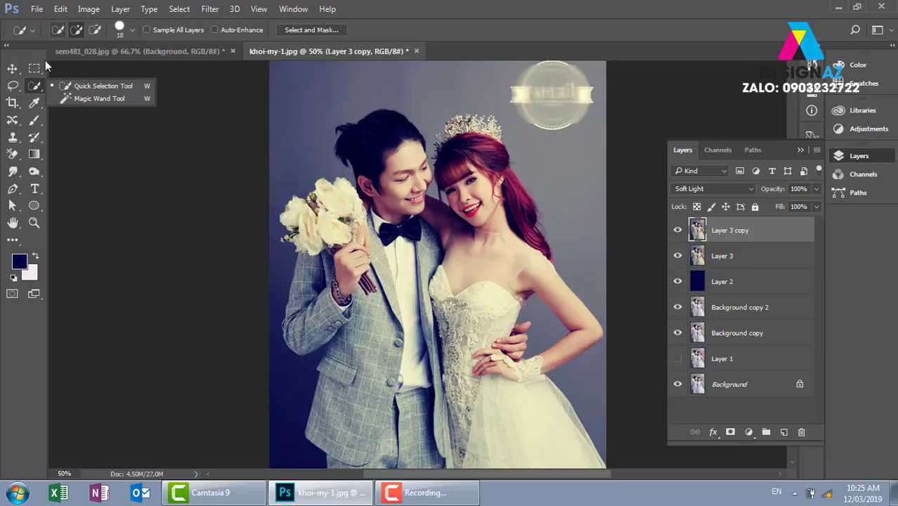
click(12, 68)
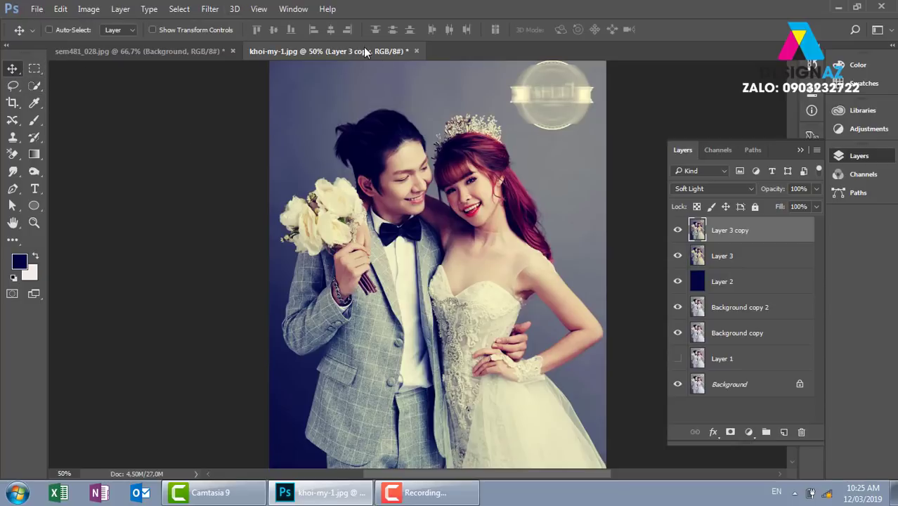
Step: Close khoi-my-1.jpg without saving changes
click(415, 51)
click(481, 188)
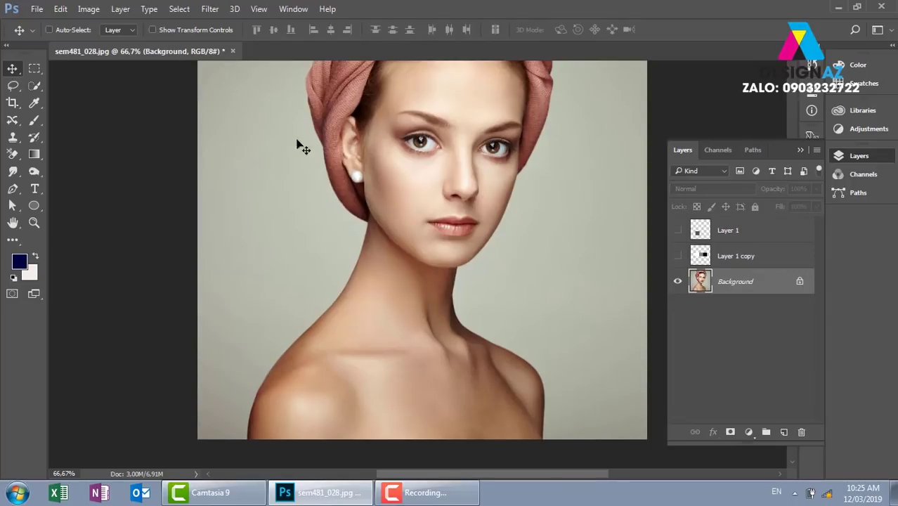
key(ctrl+o)
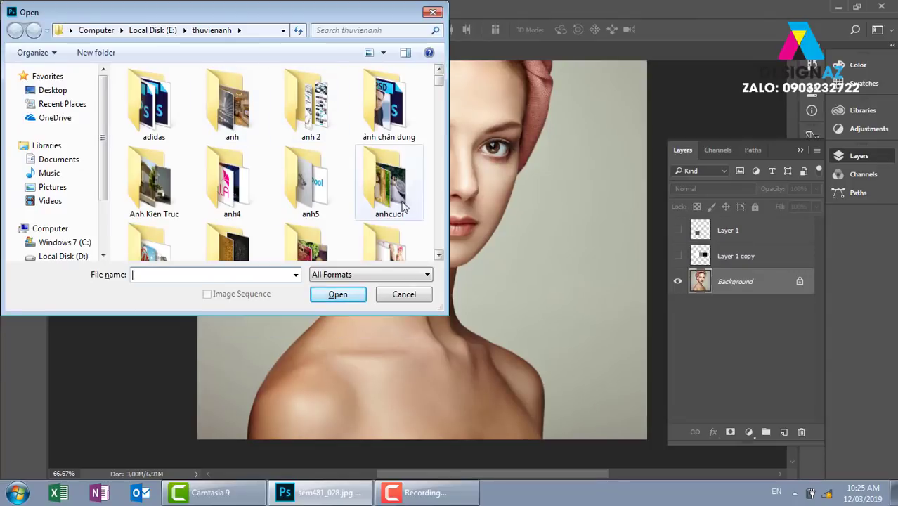
Step: Open __flower__by_Tikita.jpg from the hinh anh lam web folder
click(439, 257)
click(439, 257)
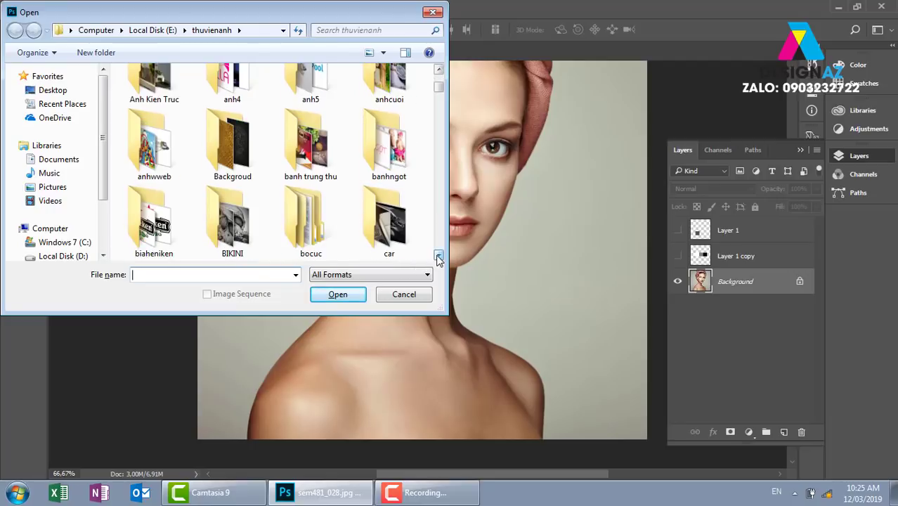
click(438, 257)
click(439, 258)
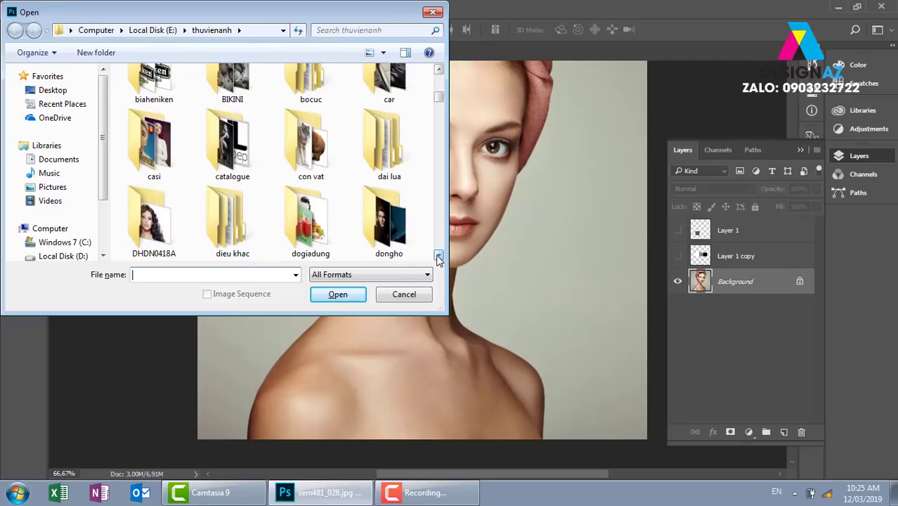
click(439, 257)
click(439, 258)
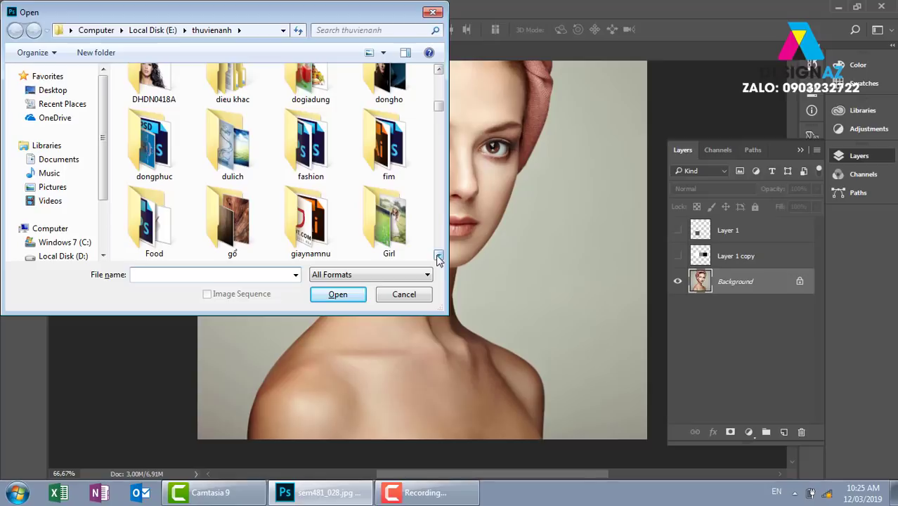
click(439, 258)
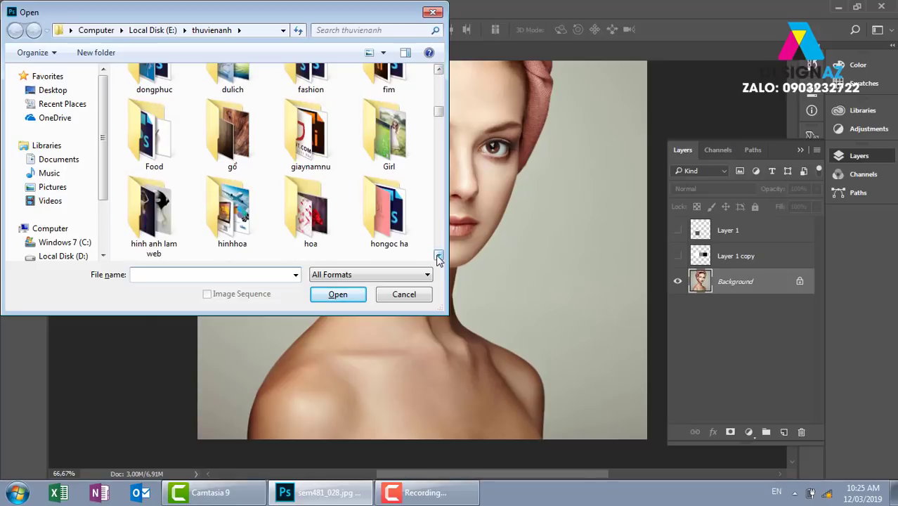
click(439, 257)
double_click(153, 137)
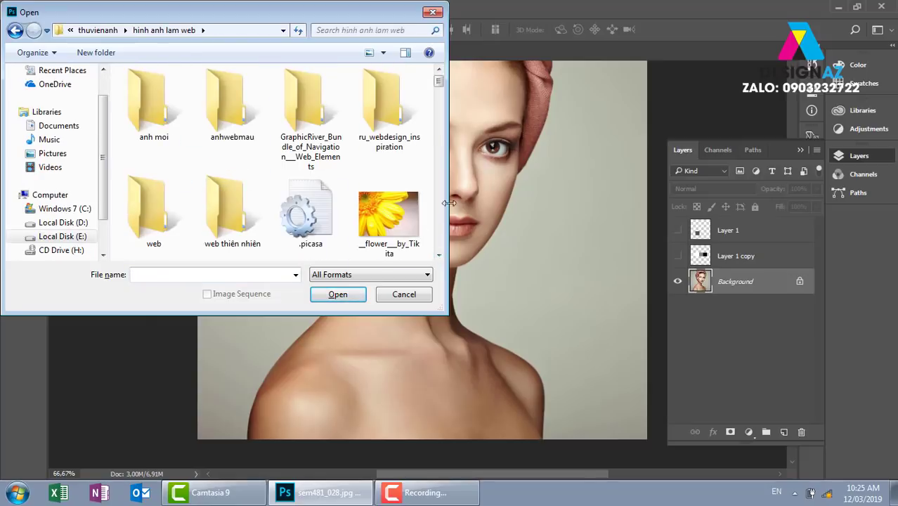
click(405, 214)
click(363, 295)
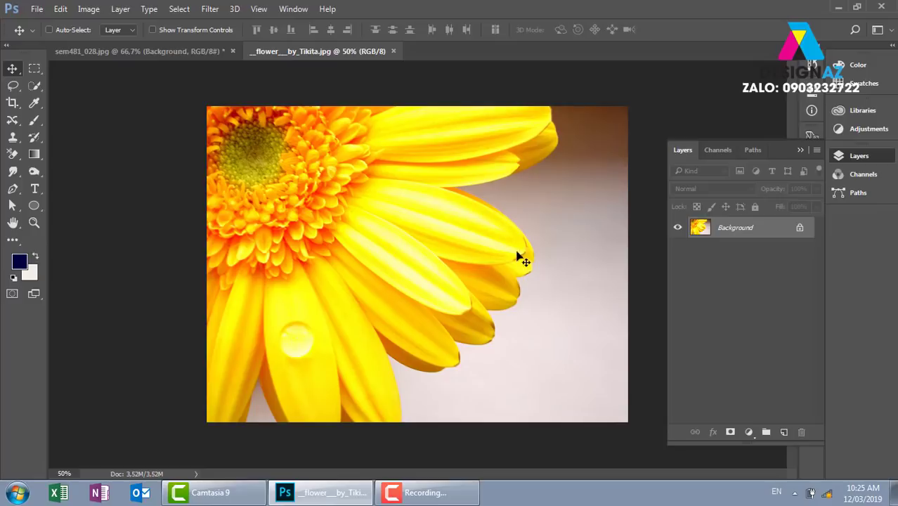
Step: Select the light background with the Magic Wand, raising Tolerance from 30 to 100
click(34, 87)
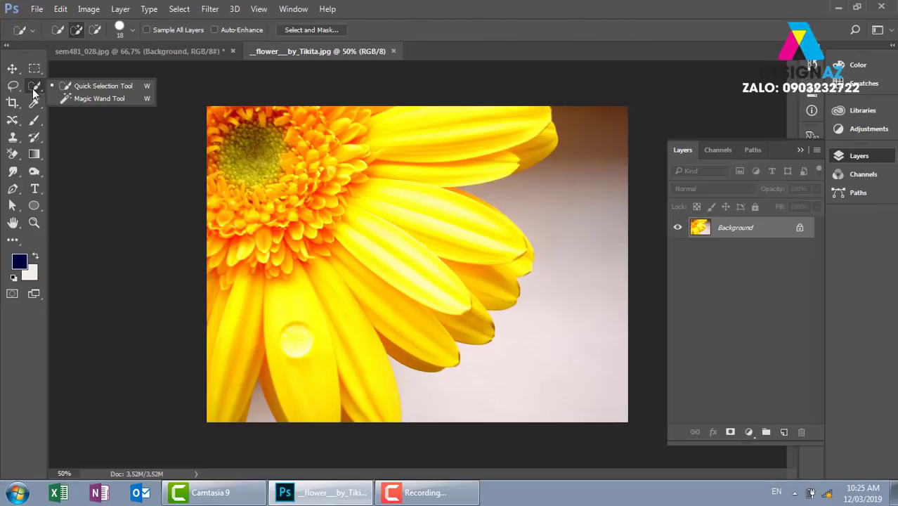
click(109, 98)
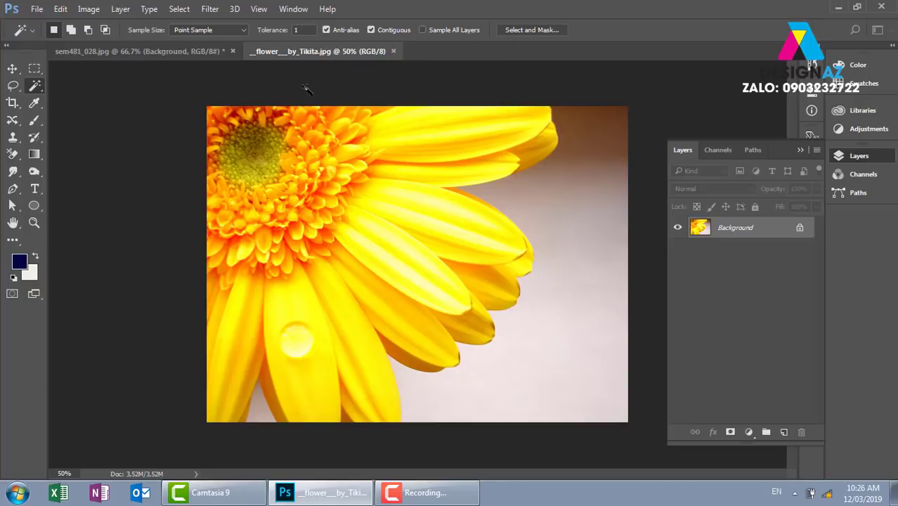
click(576, 221)
click(308, 30)
text(30)
click(619, 217)
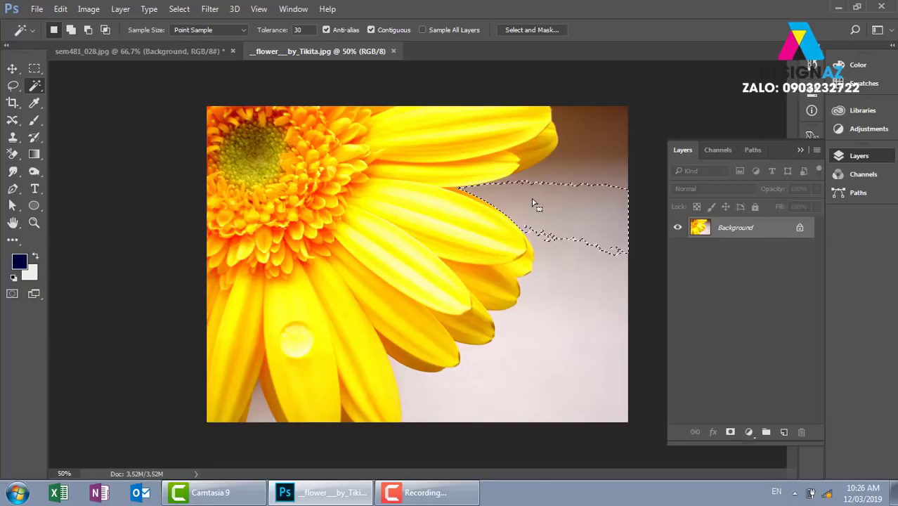
text(100)
click(578, 293)
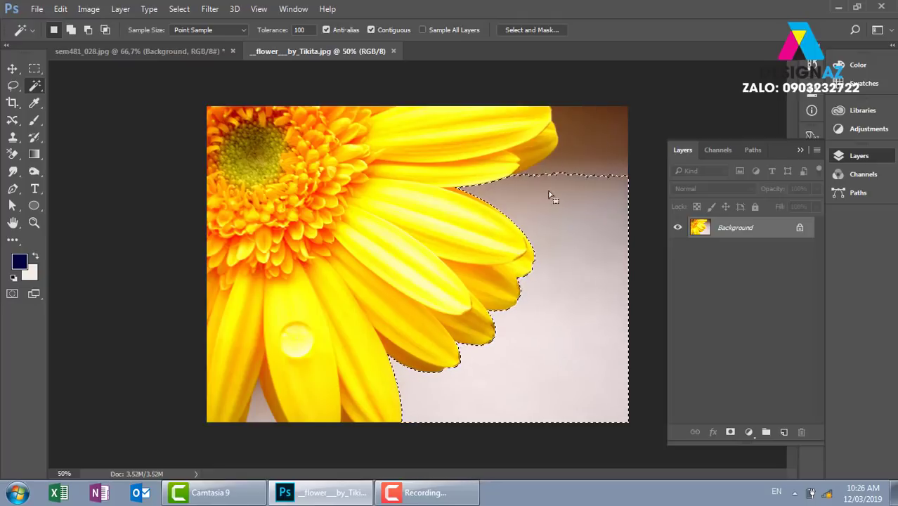
Step: Add the brown top-right background and the lower-left petal gap to the selection
key(shift)
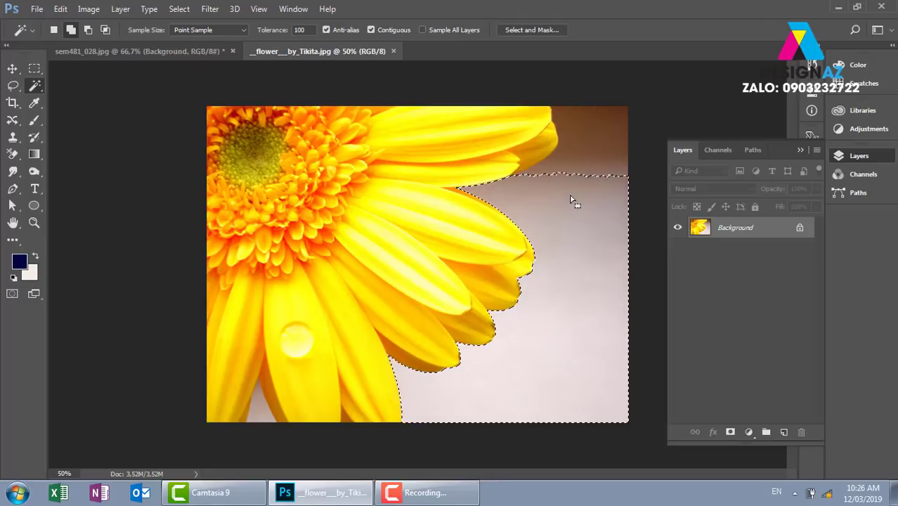
click(89, 31)
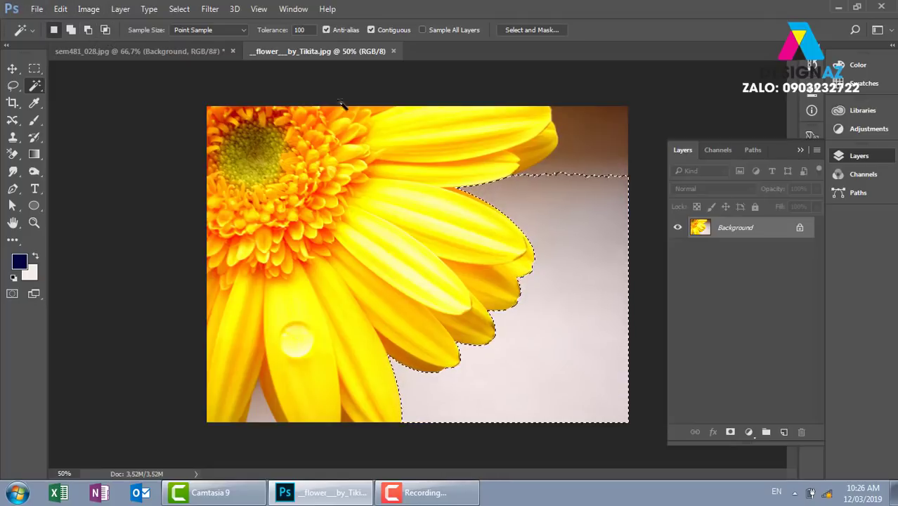
click(53, 30)
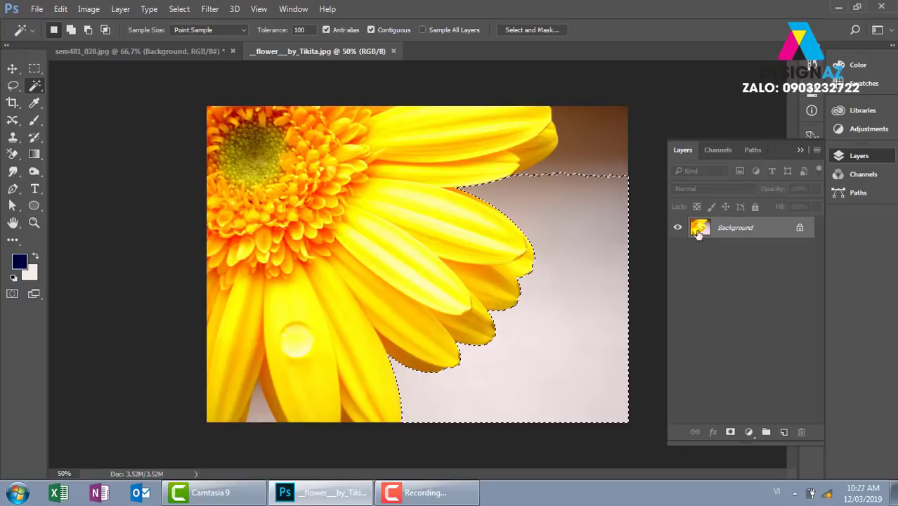
click(596, 180)
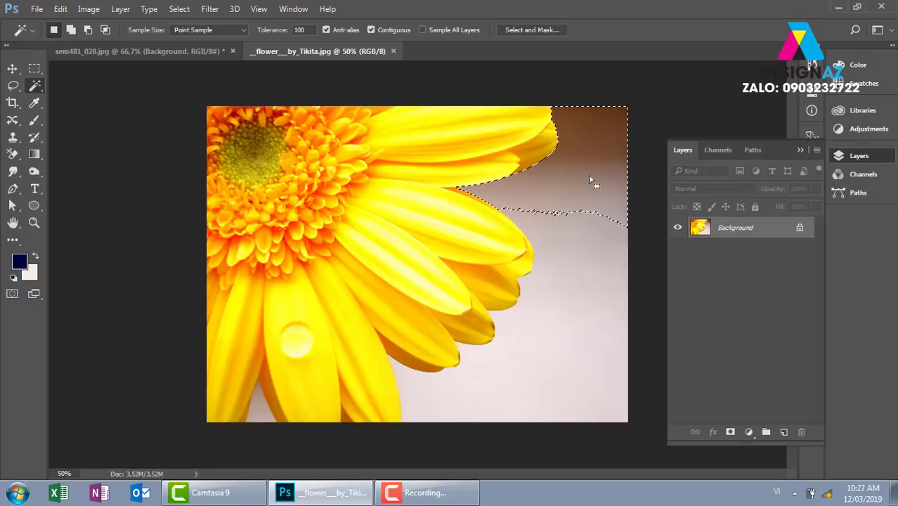
shift+click(590, 257)
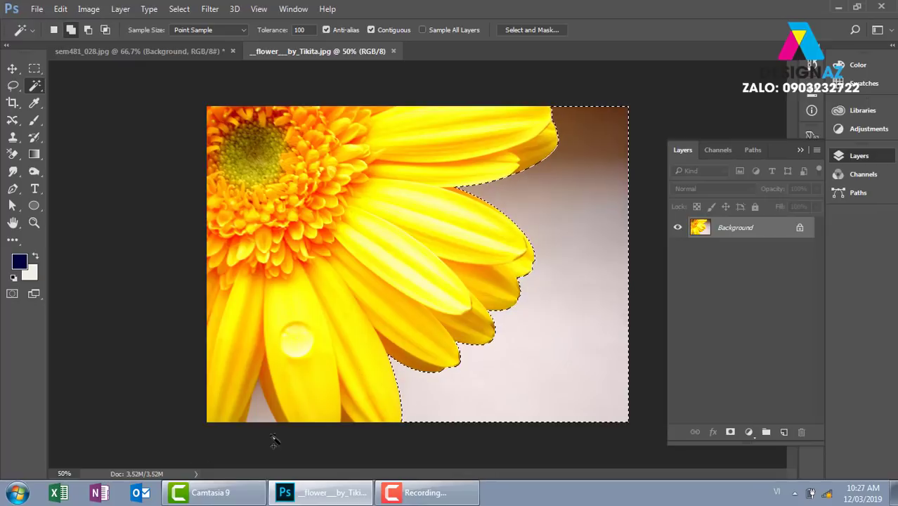
shift+click(255, 414)
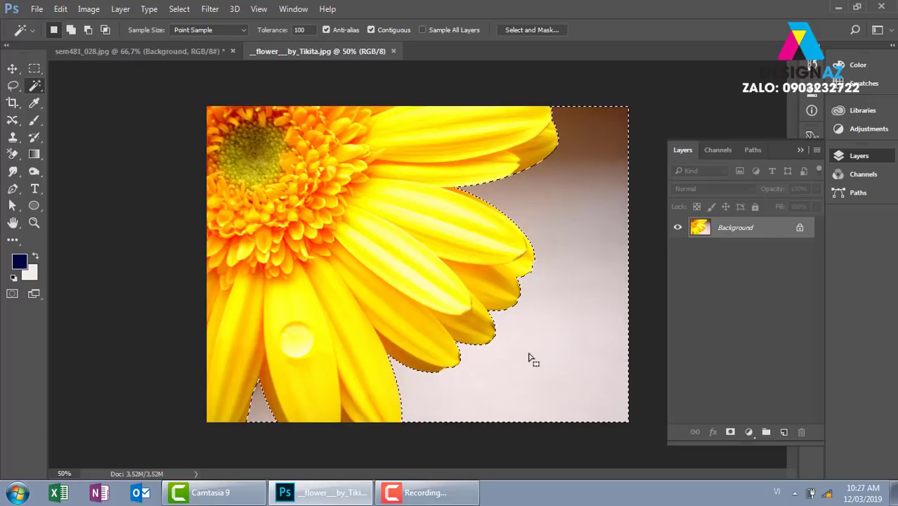
Step: Turn the gerbera Background into Layer 0, delete it to transparency, and bring up the Open dialog
double_click(773, 235)
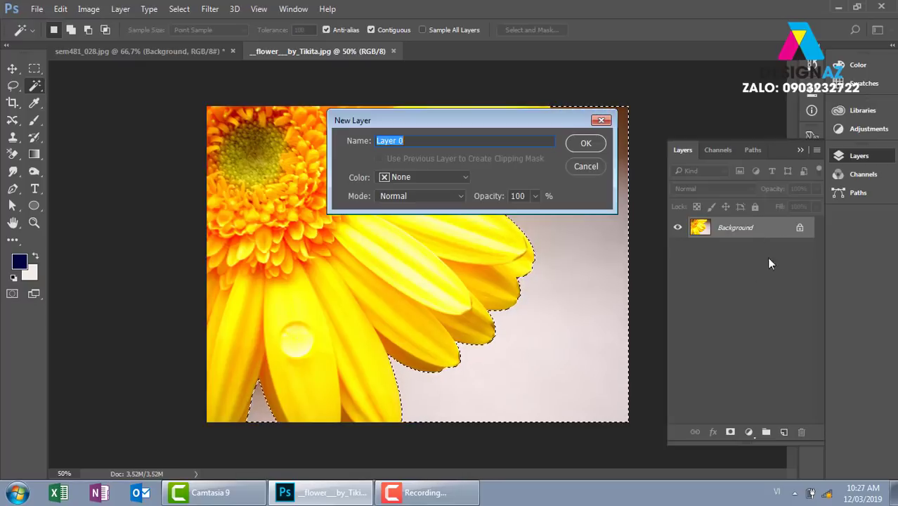
click(587, 144)
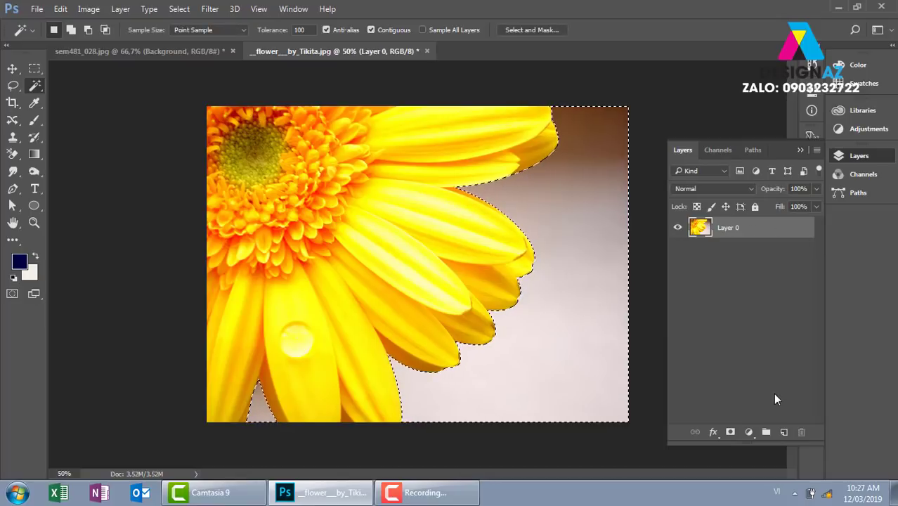
key(Delete)
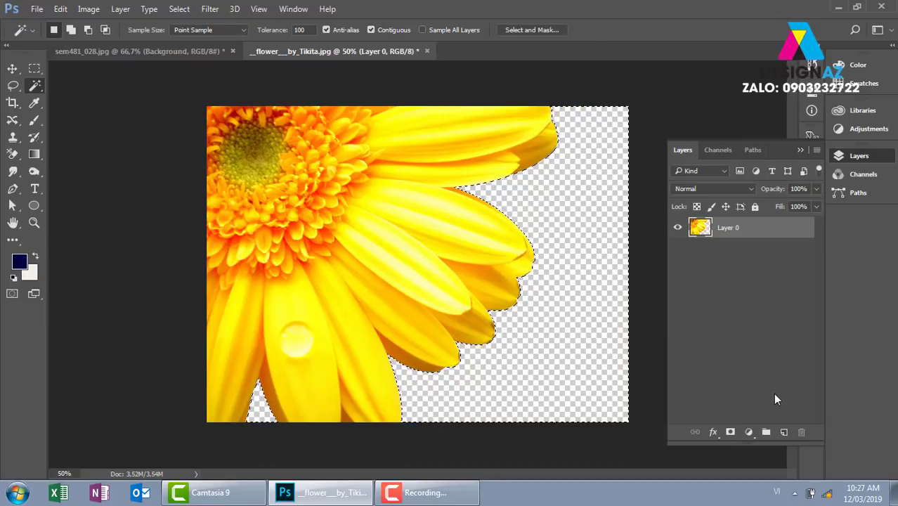
key(v)
key(ctrl+d)
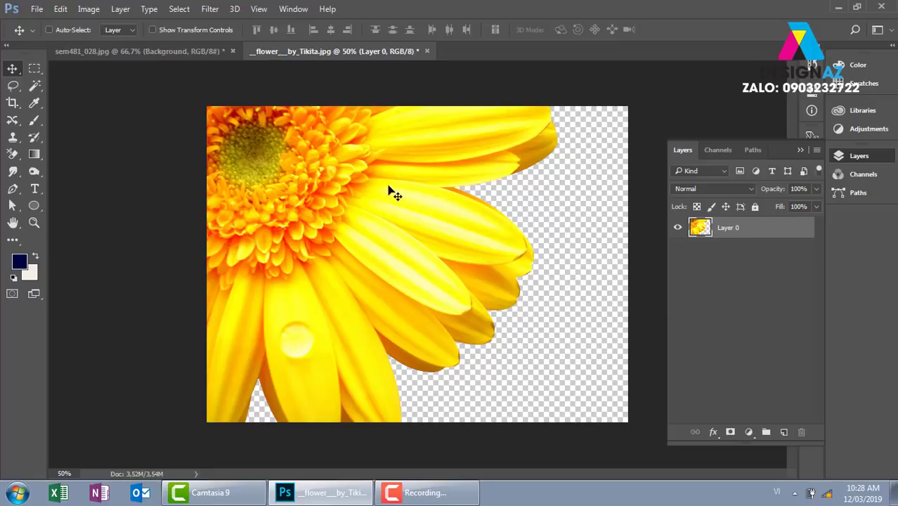
key(ctrl)
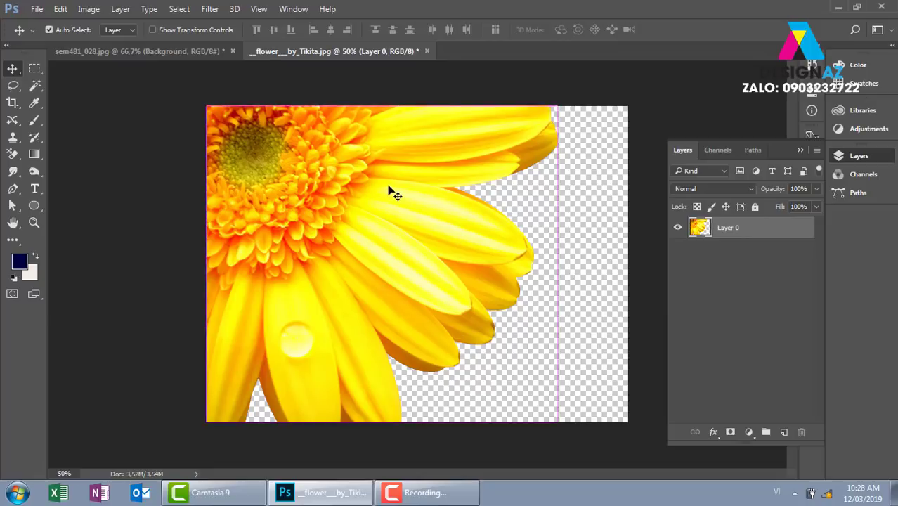
key(ctrl+o)
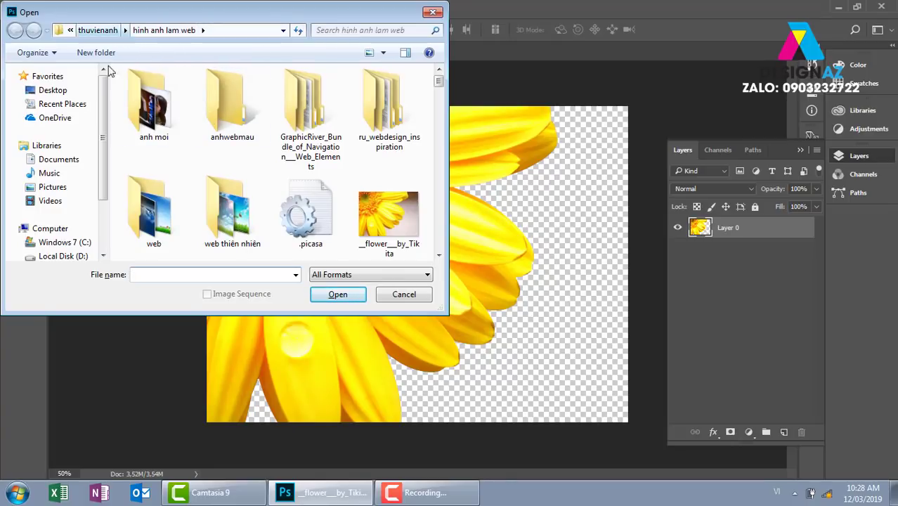
Step: Browse drive D into the áo phong and 19 -3 folders using large thumbnail view
click(85, 257)
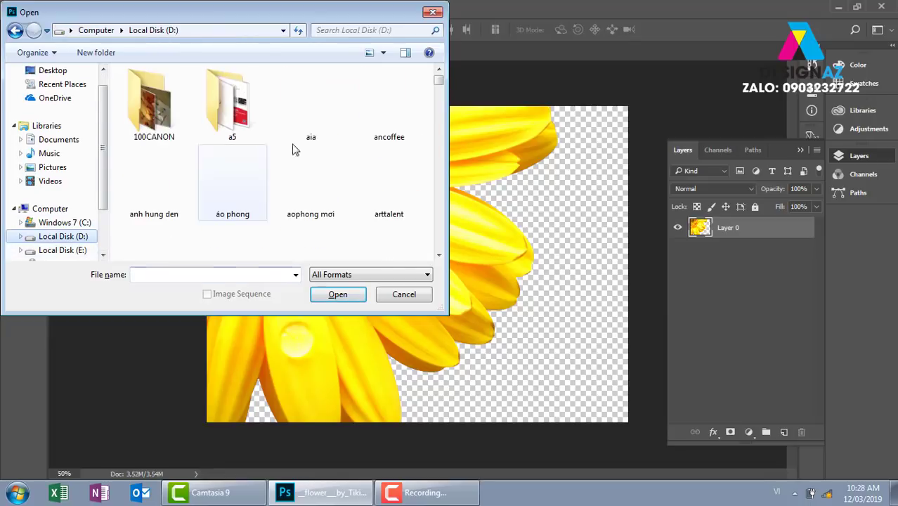
click(347, 32)
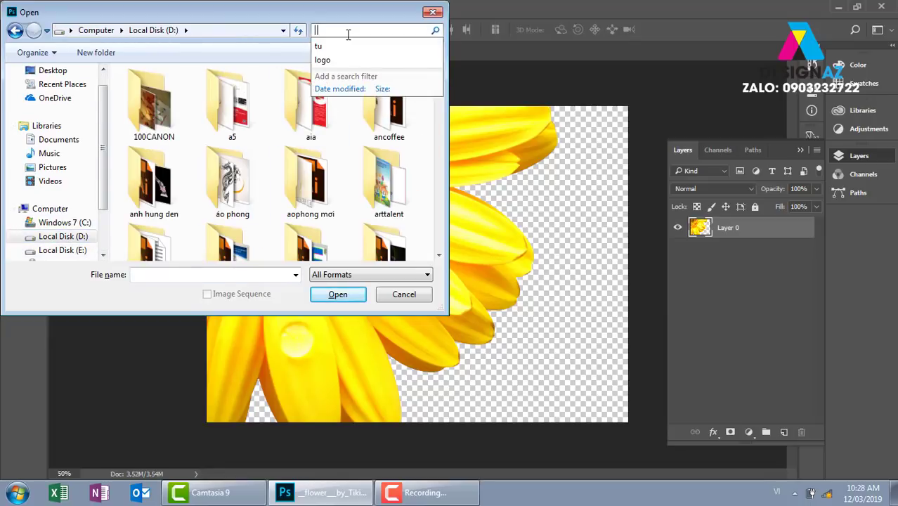
text(tu)
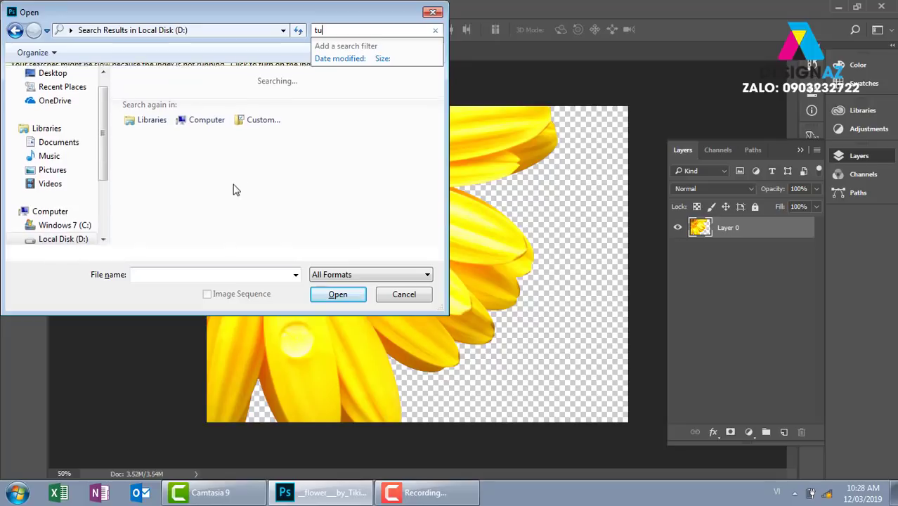
click(15, 31)
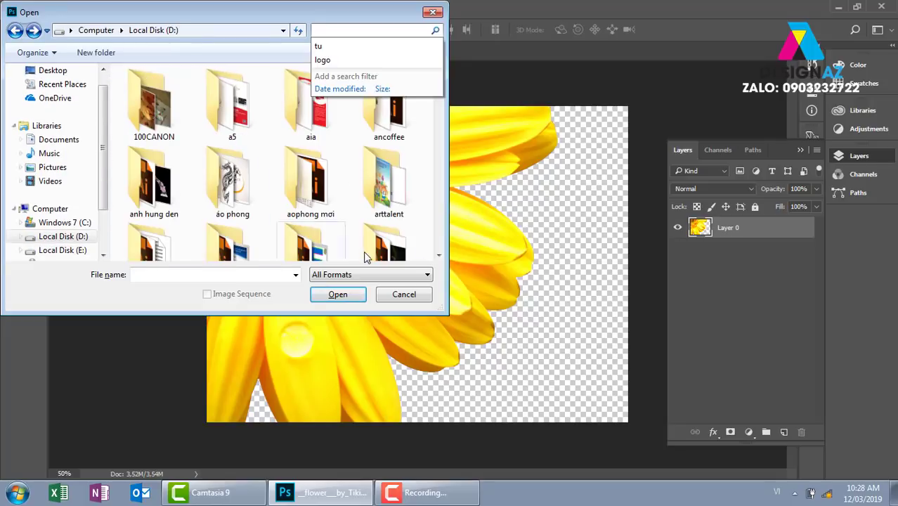
double_click(221, 177)
click(384, 52)
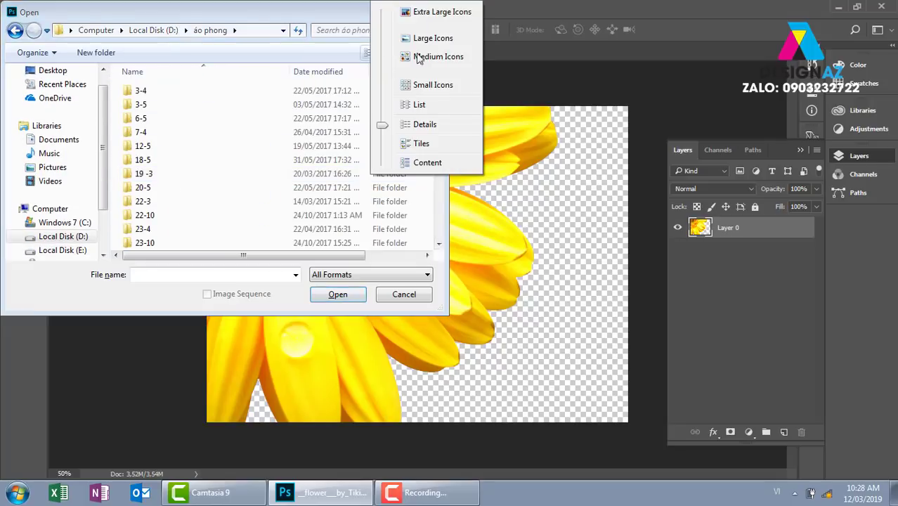
click(426, 38)
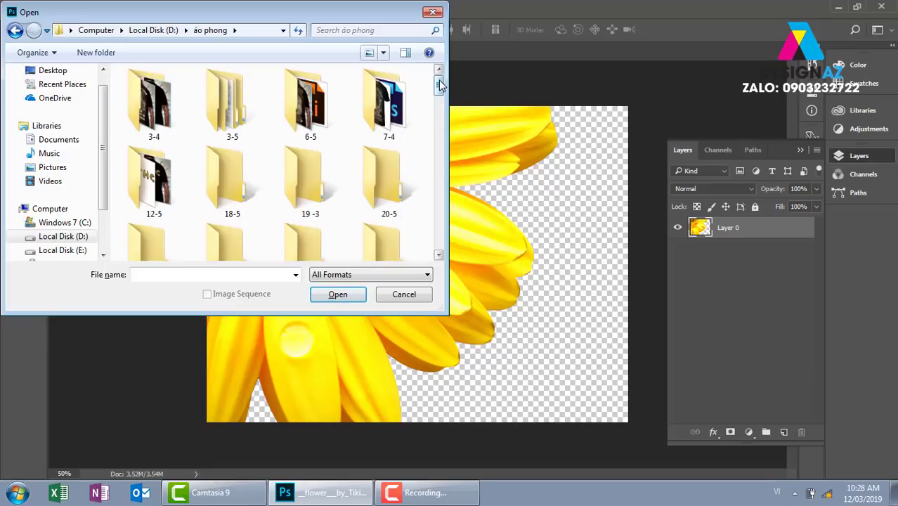
drag(437, 92, 439, 90)
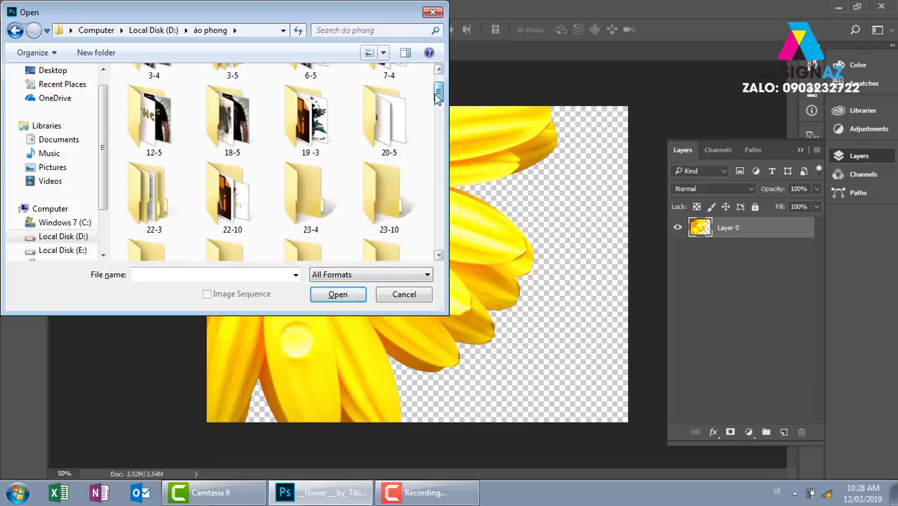
double_click(327, 126)
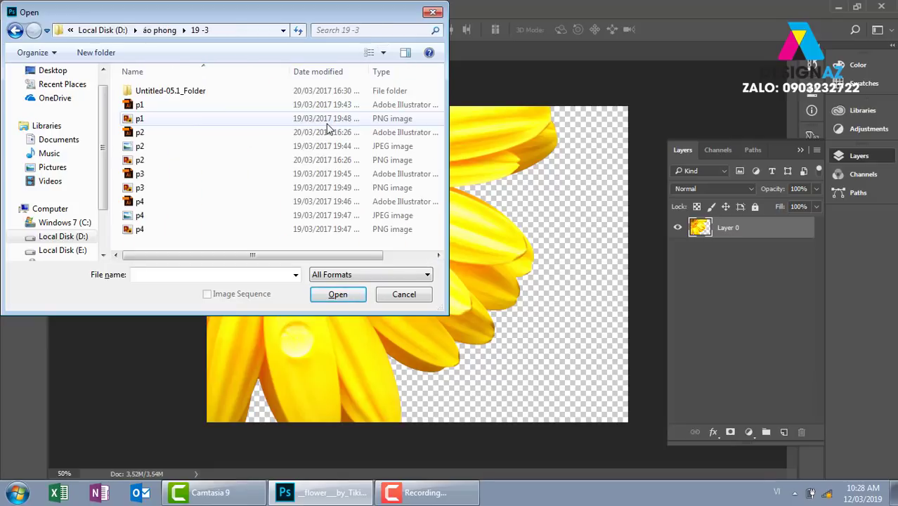
click(383, 53)
click(436, 39)
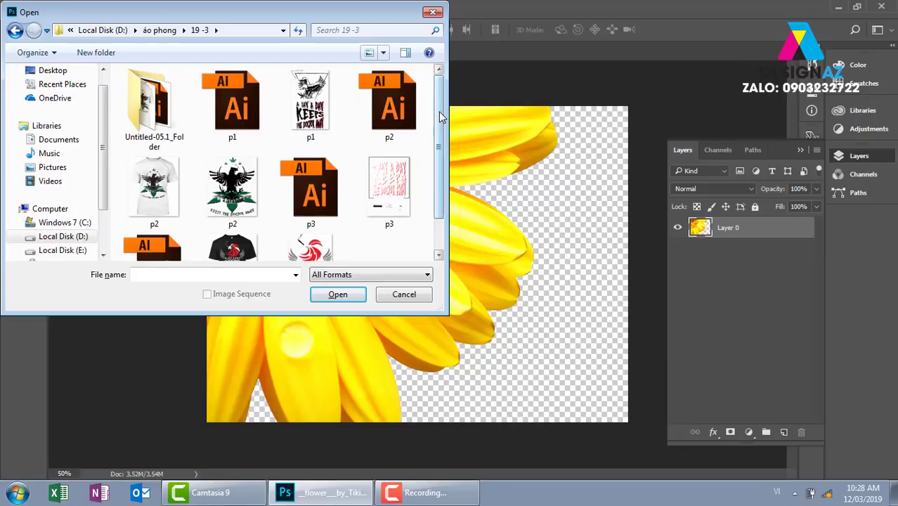
drag(440, 118, 440, 149)
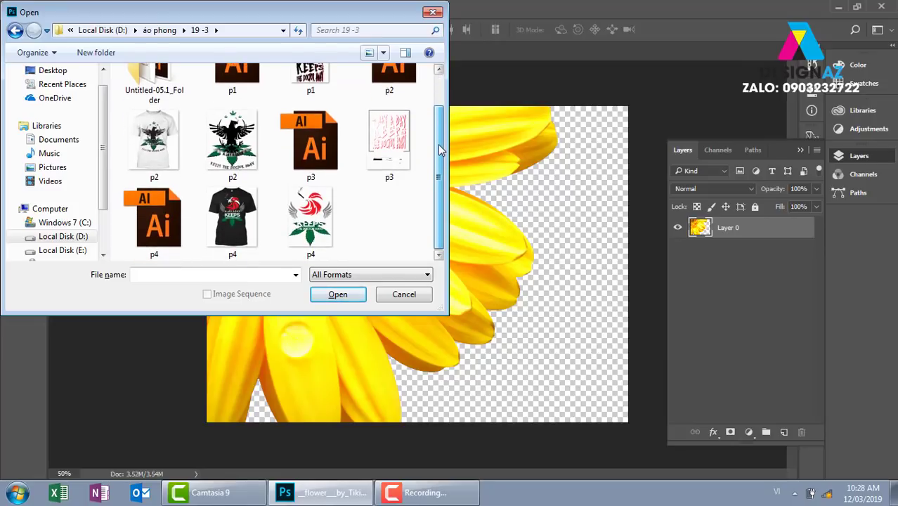
Step: Open the black M crown logo from the tuwlieu logo > m folder on drive D
click(62, 236)
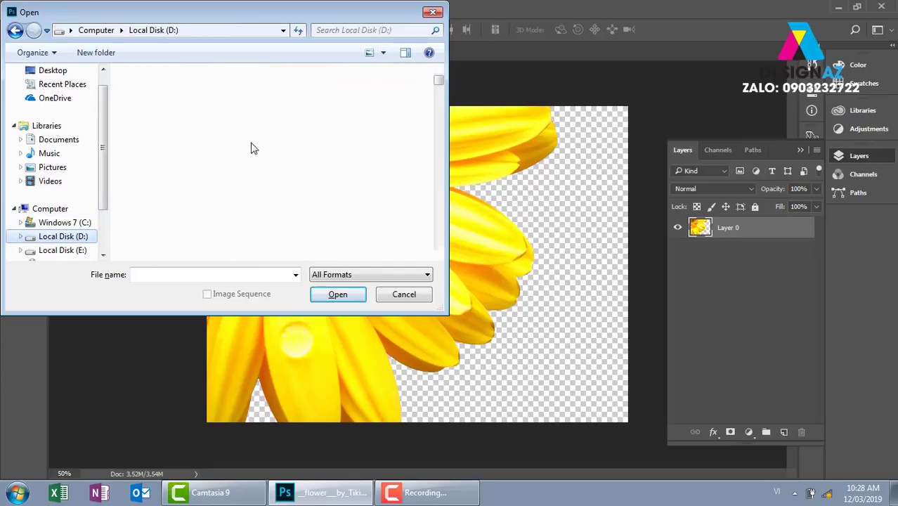
click(344, 30)
text(logo)
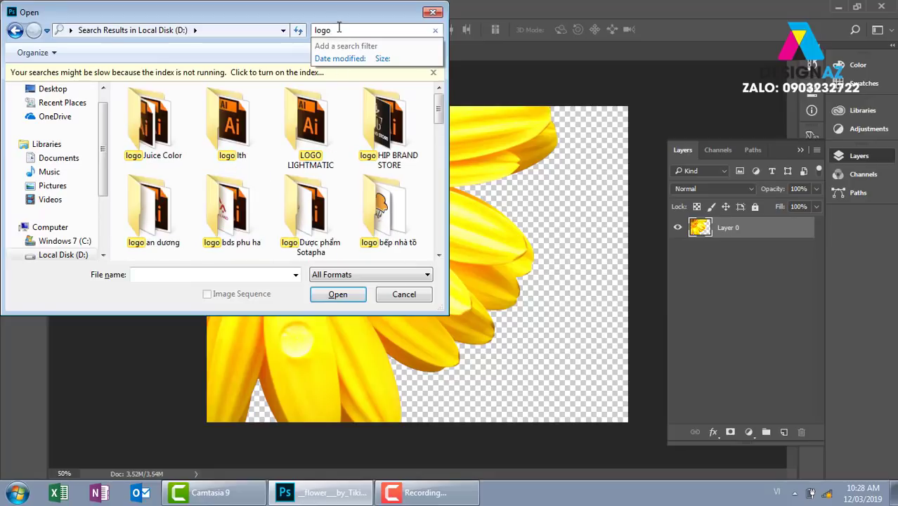
key(BackSpace)
key(BackSpace)
key(BackSpace)
key(BackSpace)
text(tu)
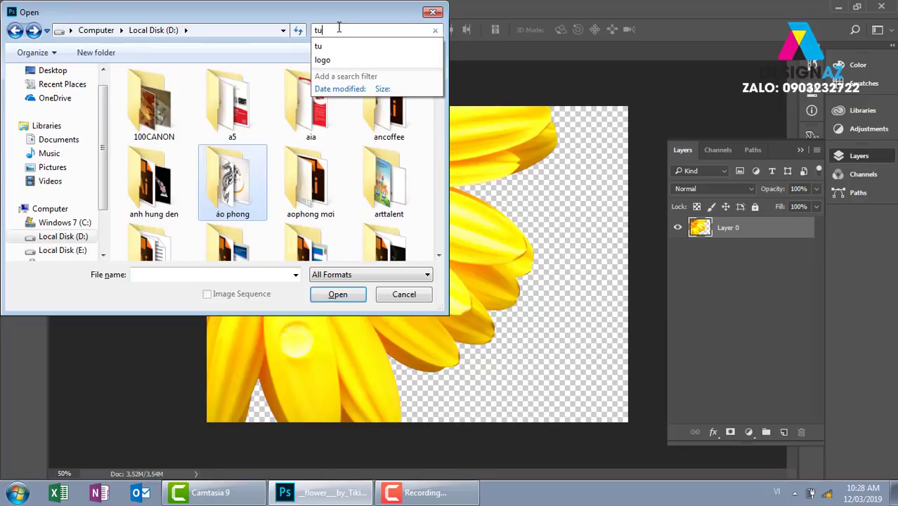
double_click(308, 109)
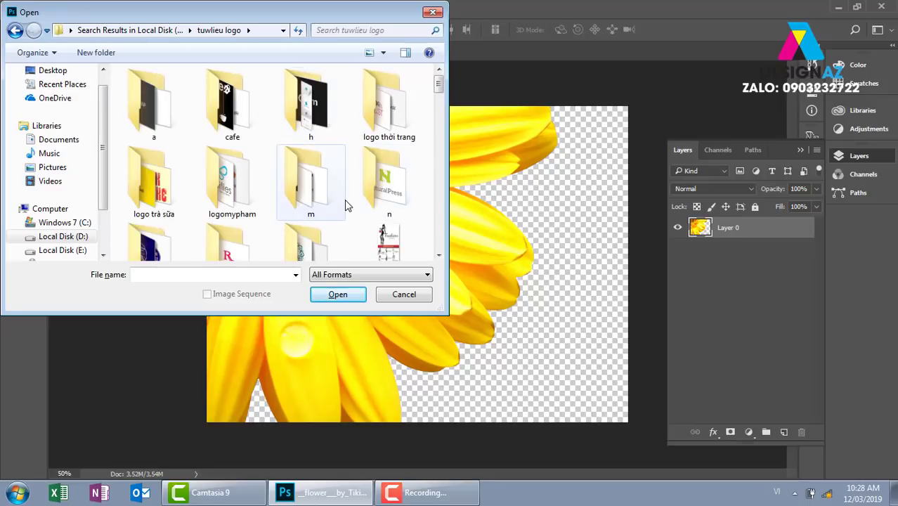
double_click(310, 200)
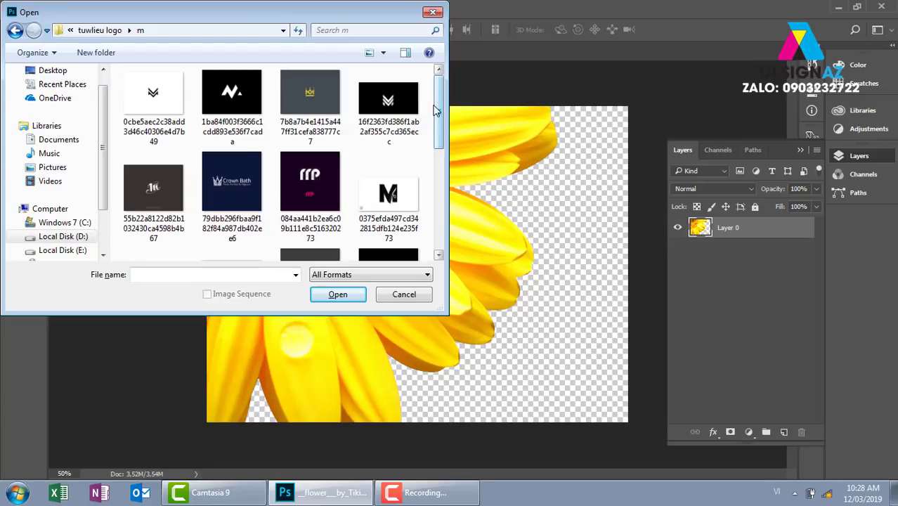
drag(435, 108, 437, 174)
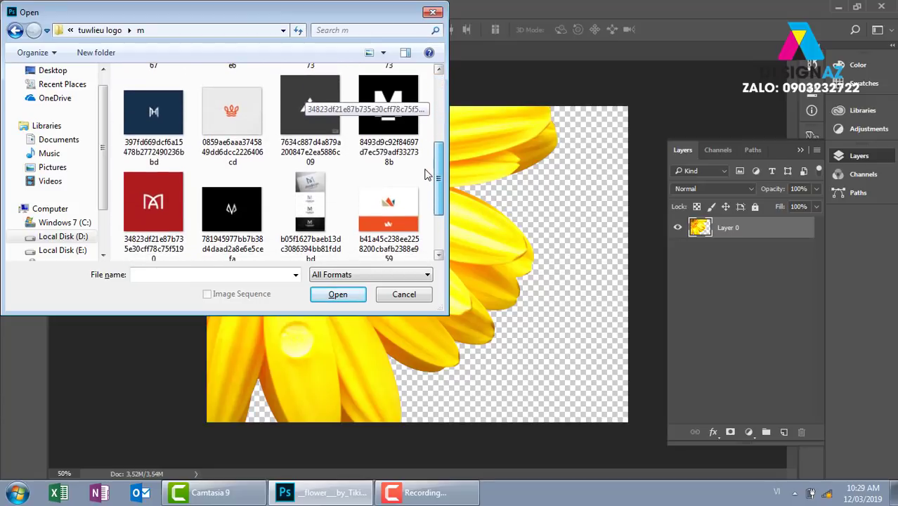
click(141, 238)
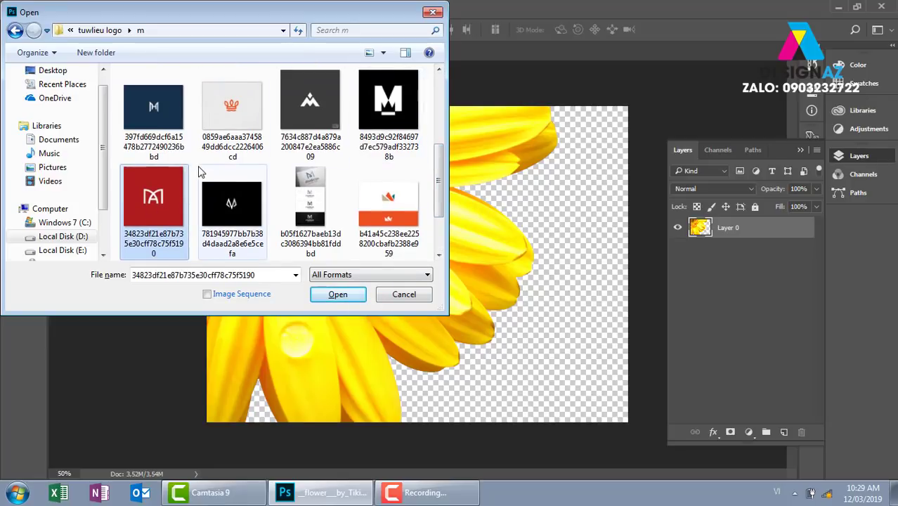
click(401, 91)
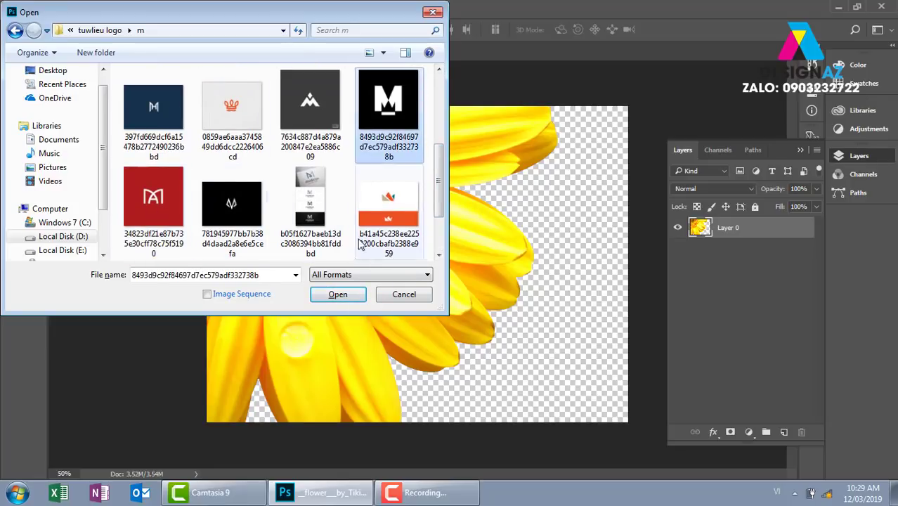
click(348, 295)
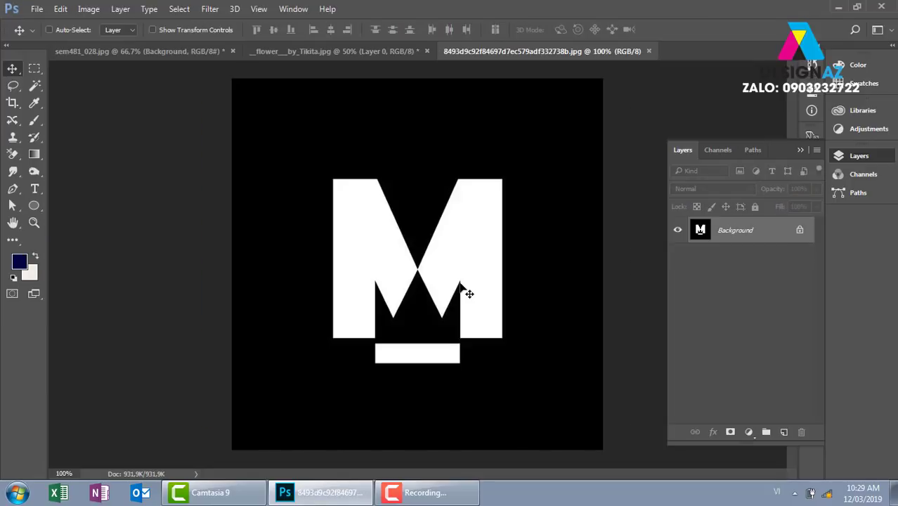
Step: Magic-wand the white M, copy it to Layer 1 with Ctrl+J, and hide the black Background
click(34, 85)
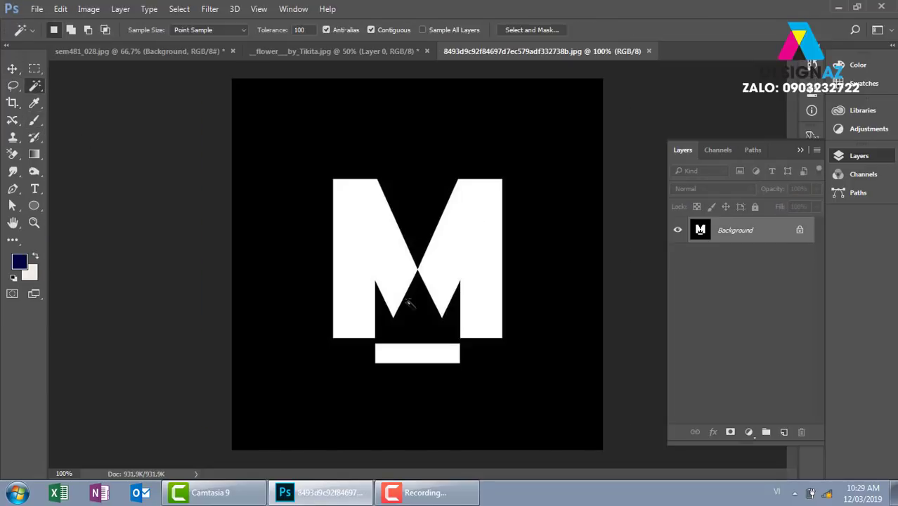
click(461, 240)
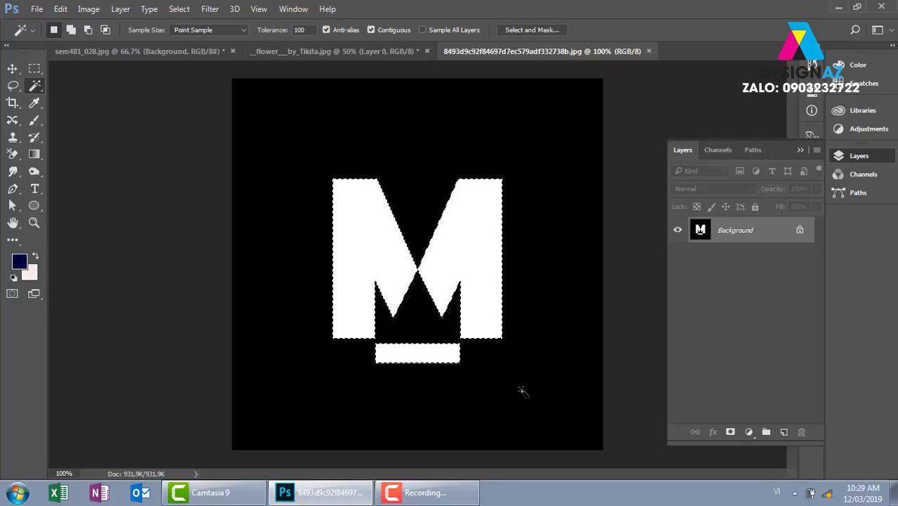
key(ctrl+j)
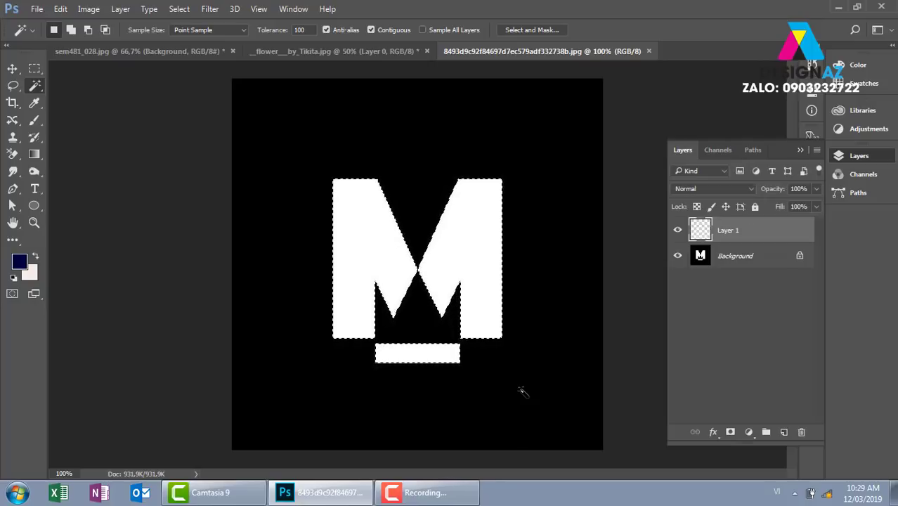
click(678, 257)
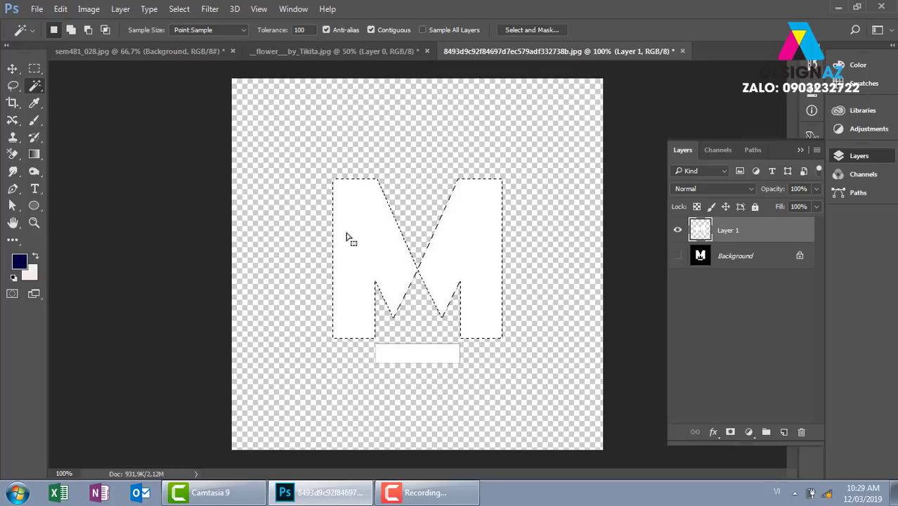
click(12, 68)
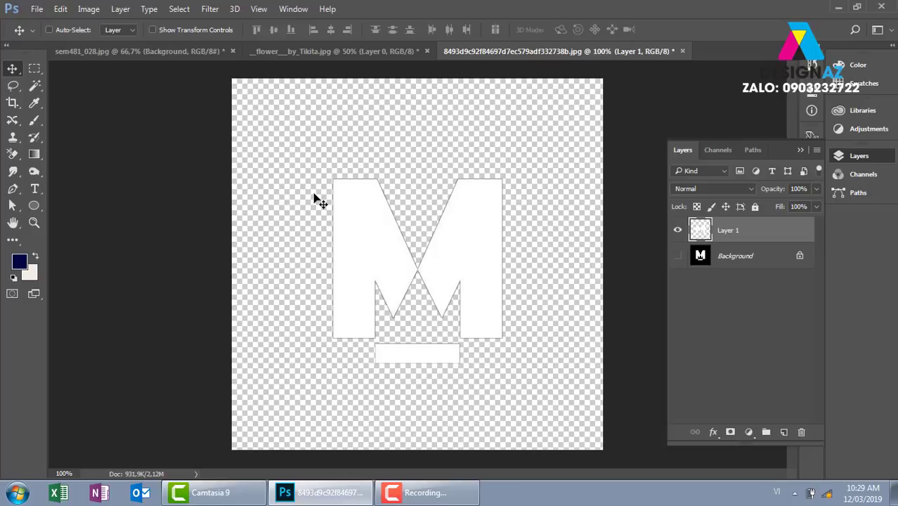
Step: Zoom to 300% to check the M's edges, then delete Layer 1 and return to 100%
key(ctrl)
key(ctrl)
key(ctrl+plus)
key(ctrl+plus)
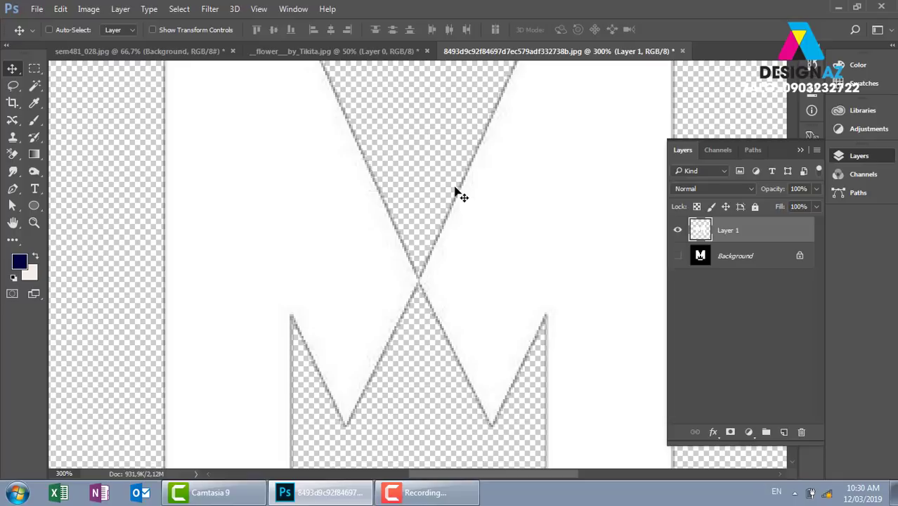
key(Delete)
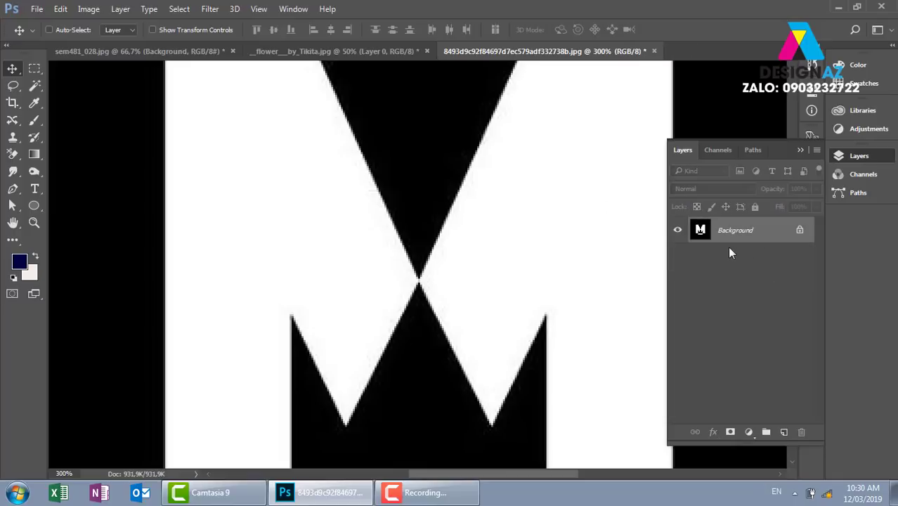
key(ctrl+1)
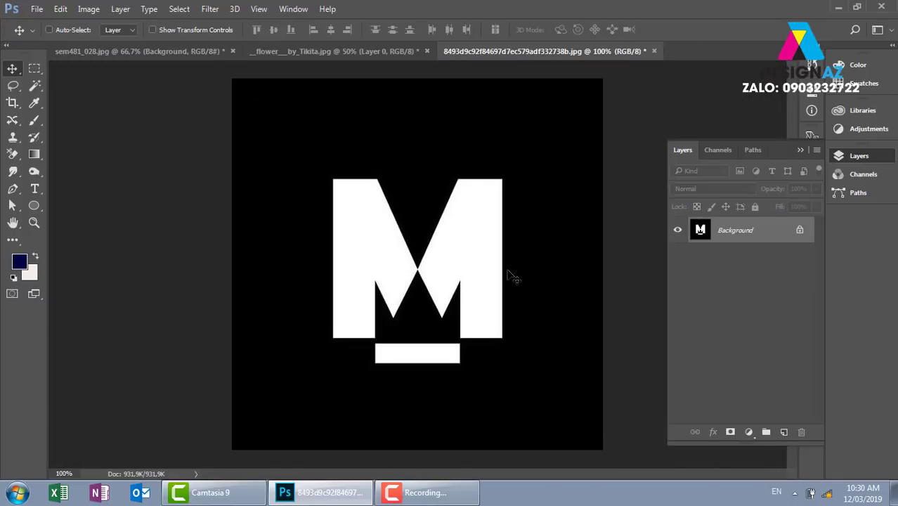
click(36, 86)
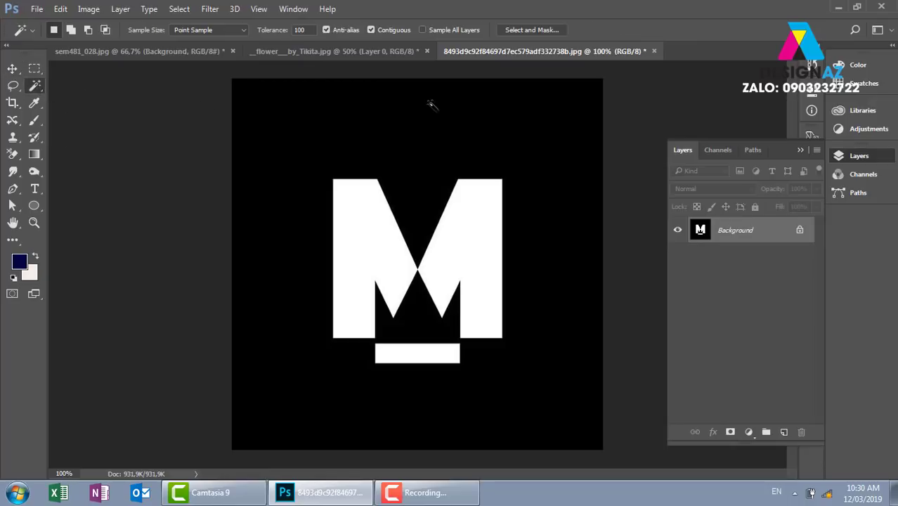
click(372, 30)
click(399, 268)
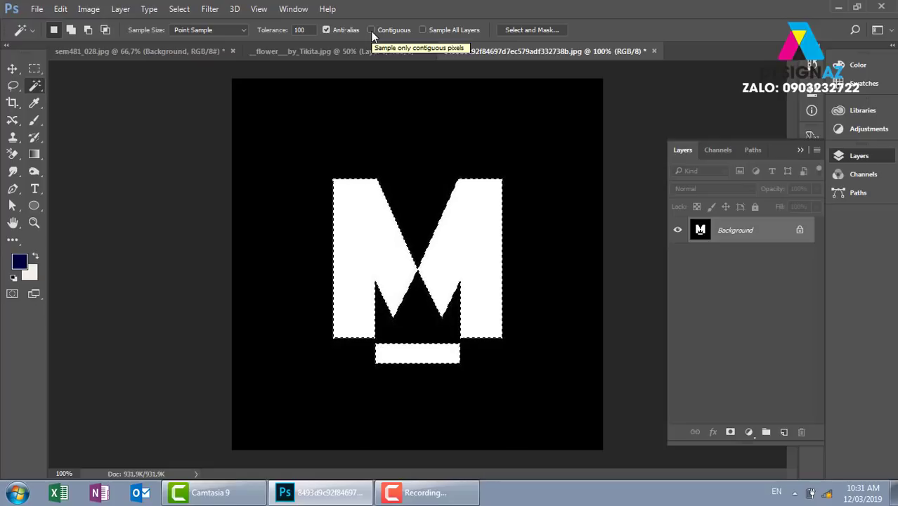
click(370, 30)
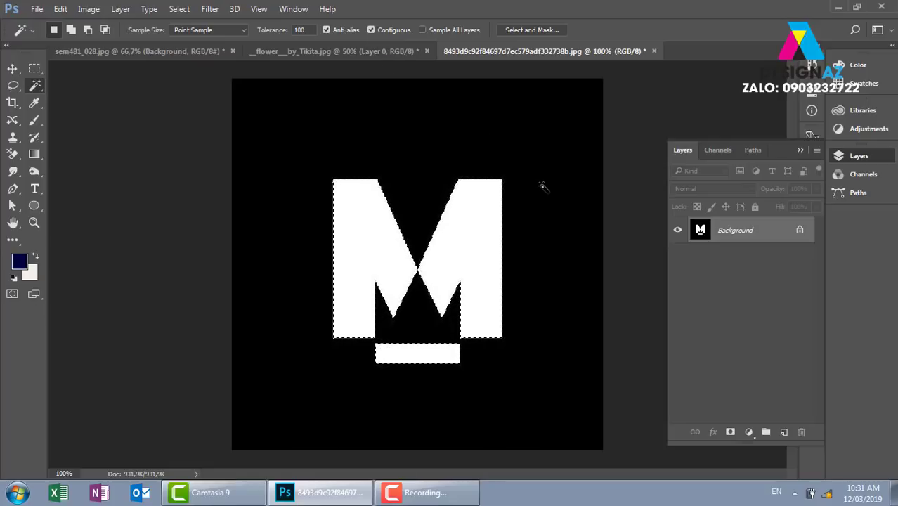
click(478, 259)
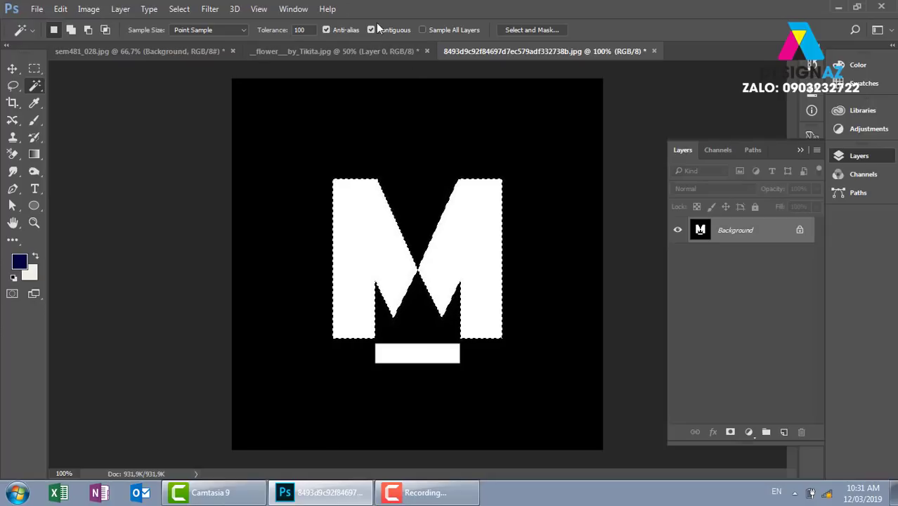
right_click(460, 227)
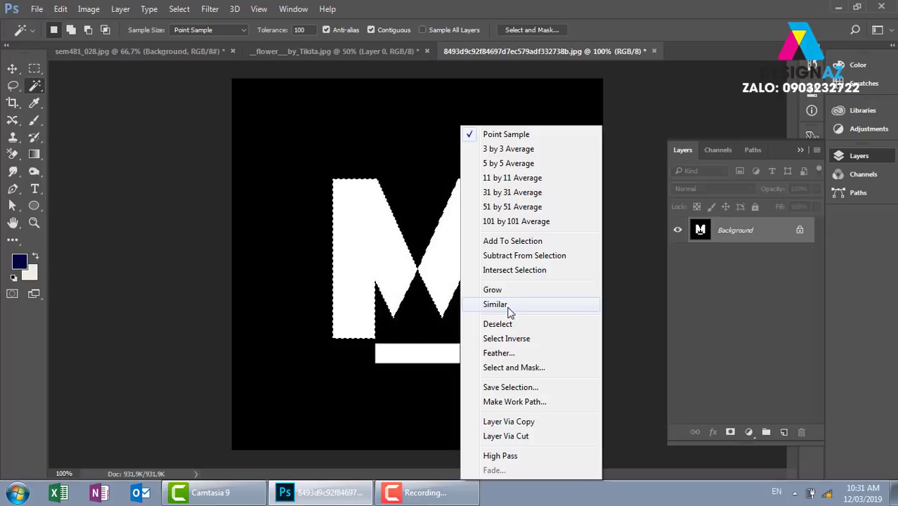
click(508, 311)
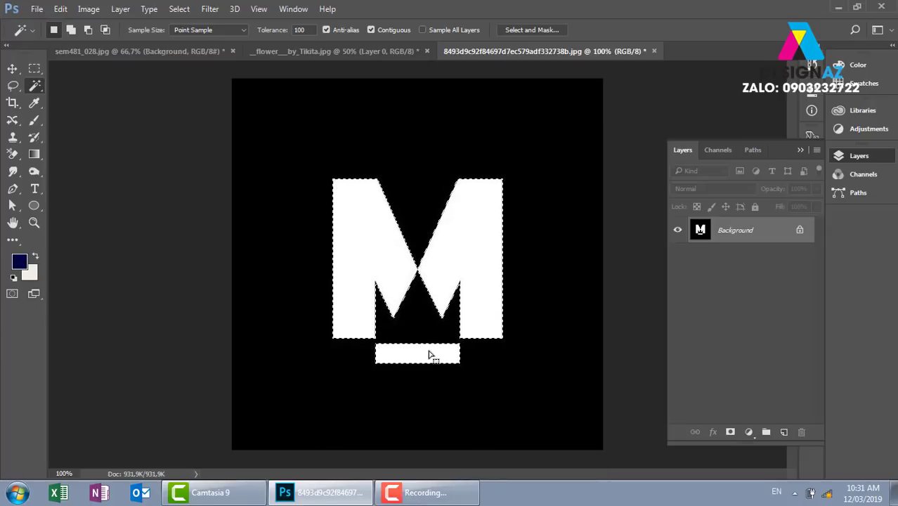
click(371, 30)
key(ctrl+d)
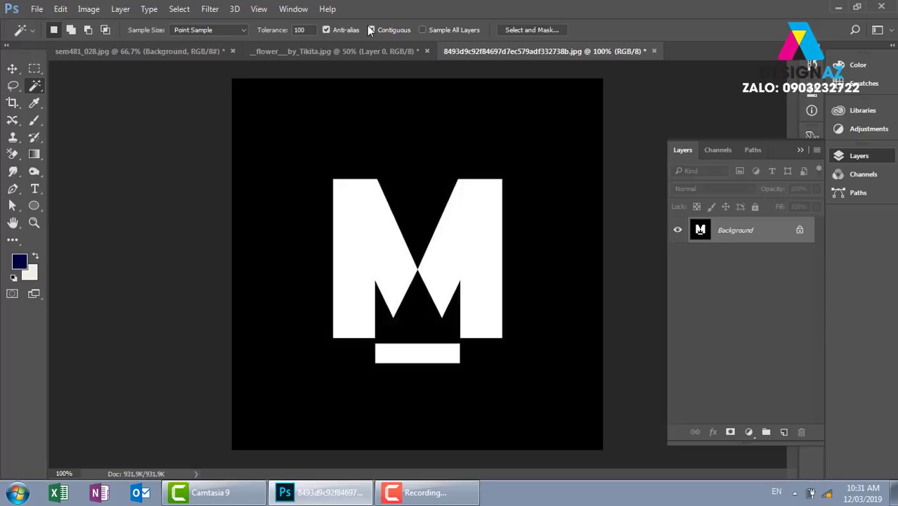
Step: Navigate the Open dialog to E:\thuvienanh\Backgroud\texture
key(ctrl+o)
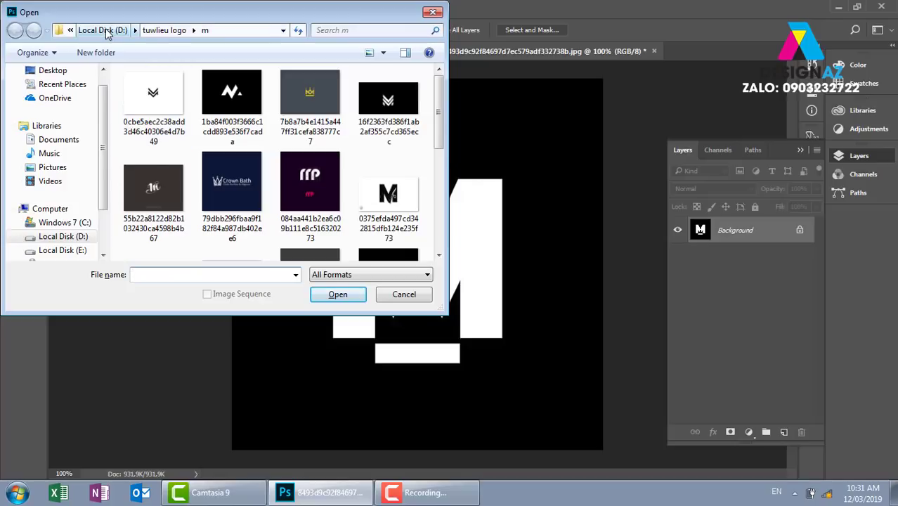
click(73, 251)
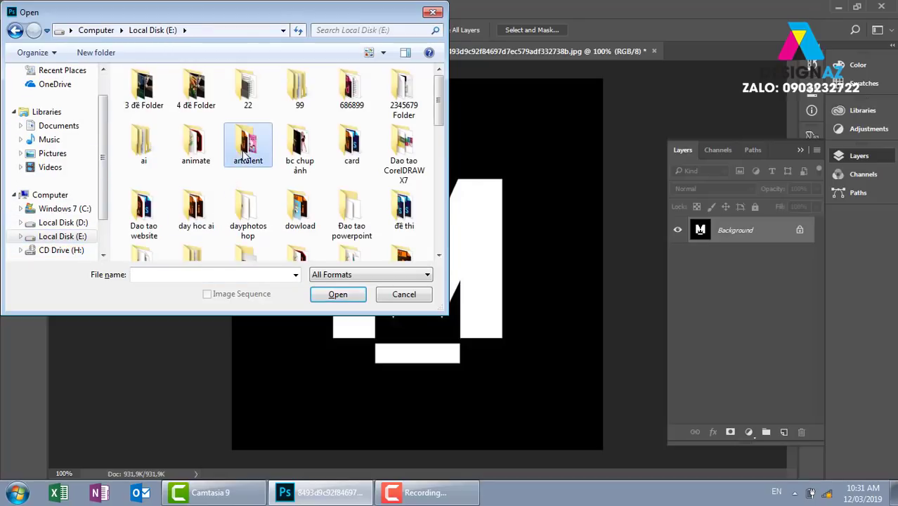
scroll(246, 156, down, 5)
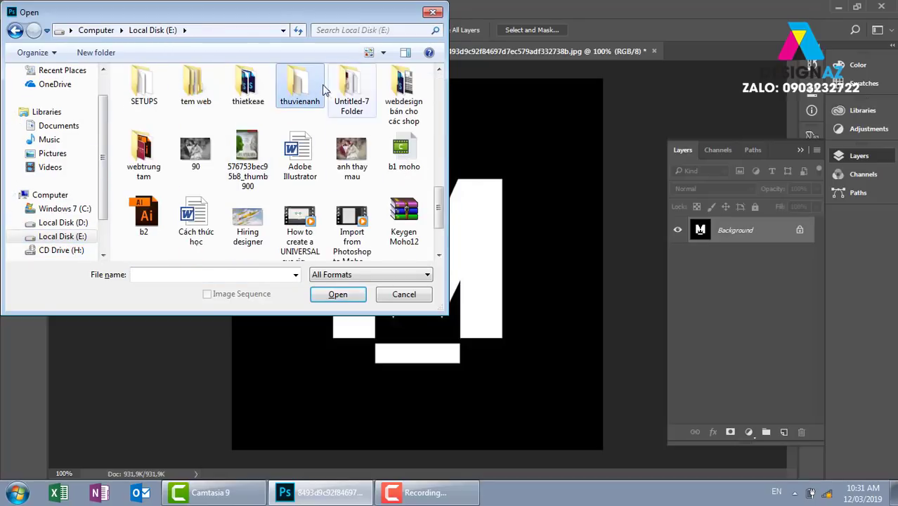
double_click(299, 86)
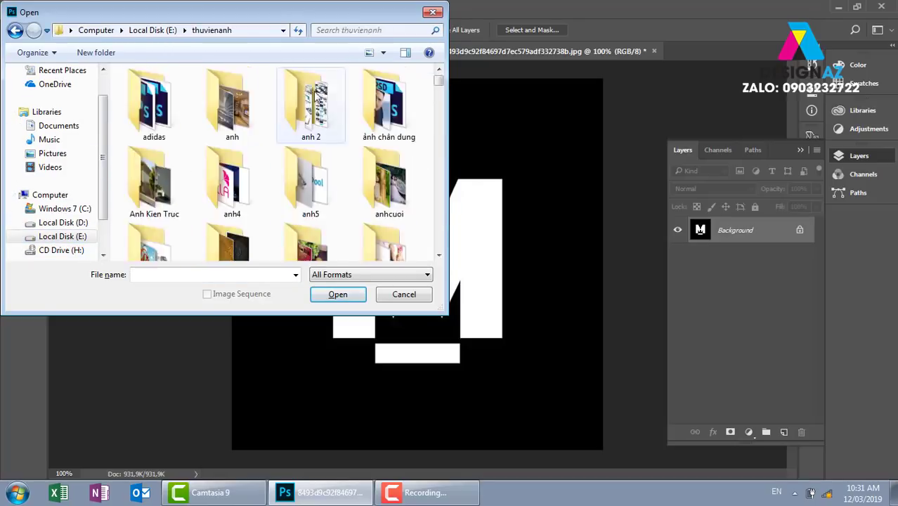
double_click(229, 244)
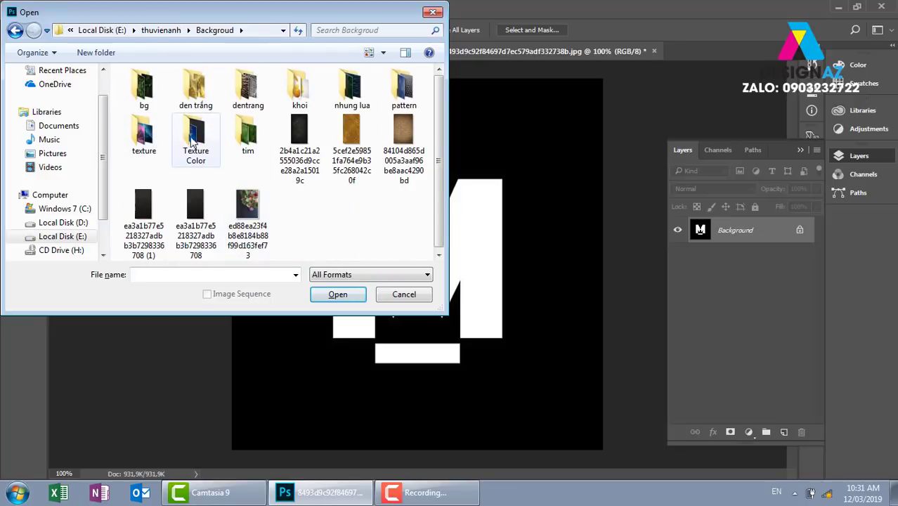
double_click(148, 137)
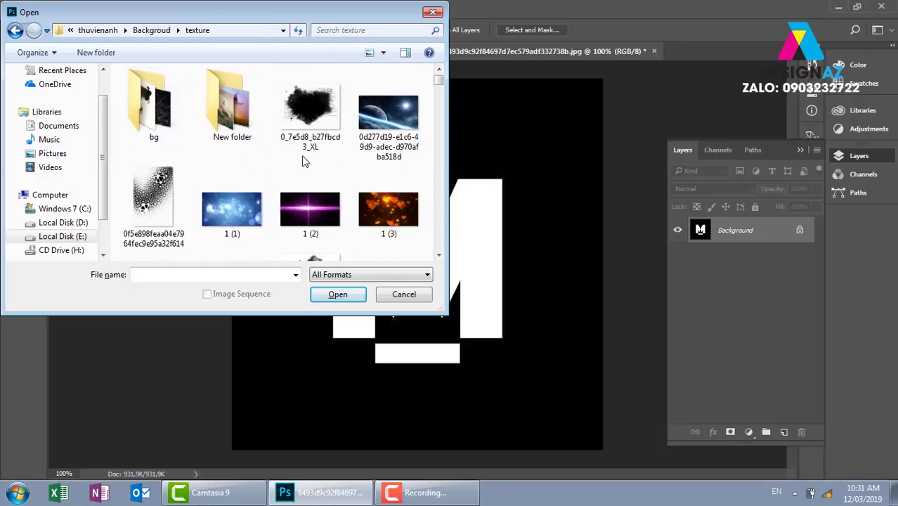
Step: Scroll down to artsfon.com-40799 and open the pink-purple bokeh texture
click(439, 256)
click(439, 256)
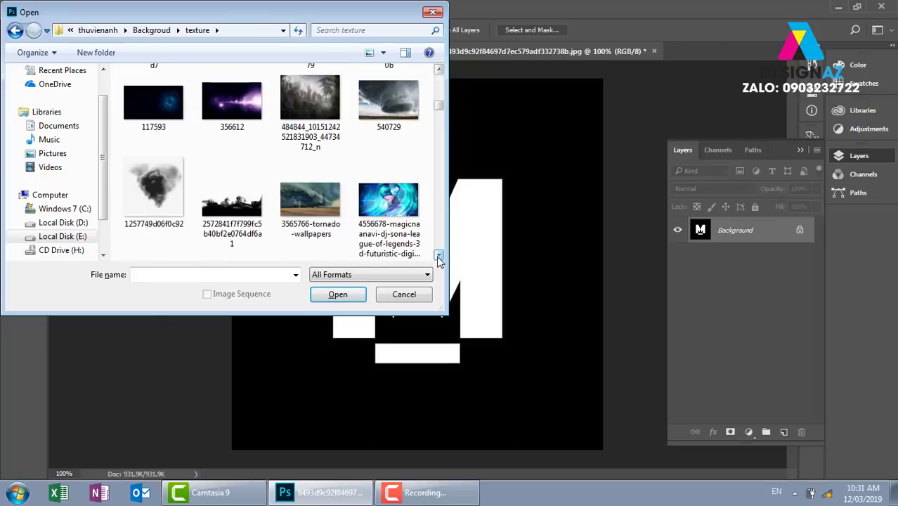
click(438, 256)
click(438, 256)
click(438, 256)
click(439, 257)
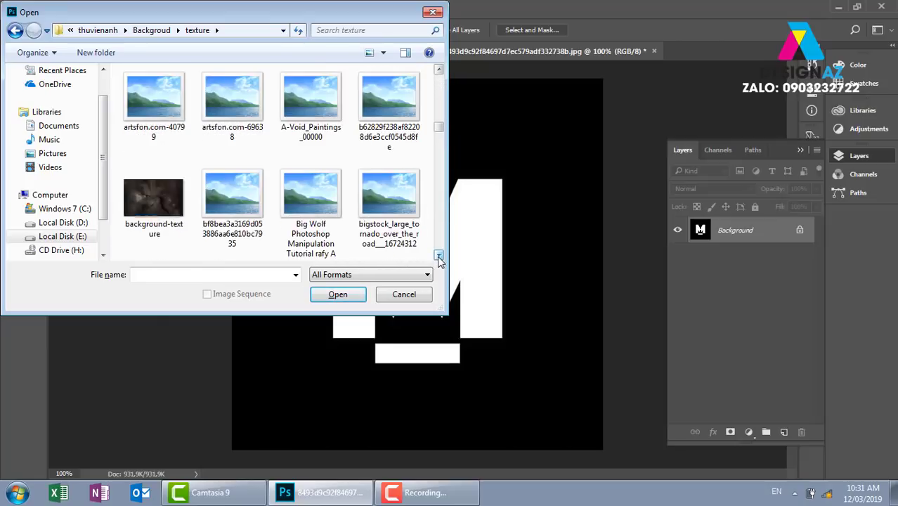
click(439, 257)
click(439, 257)
click(439, 257)
click(439, 255)
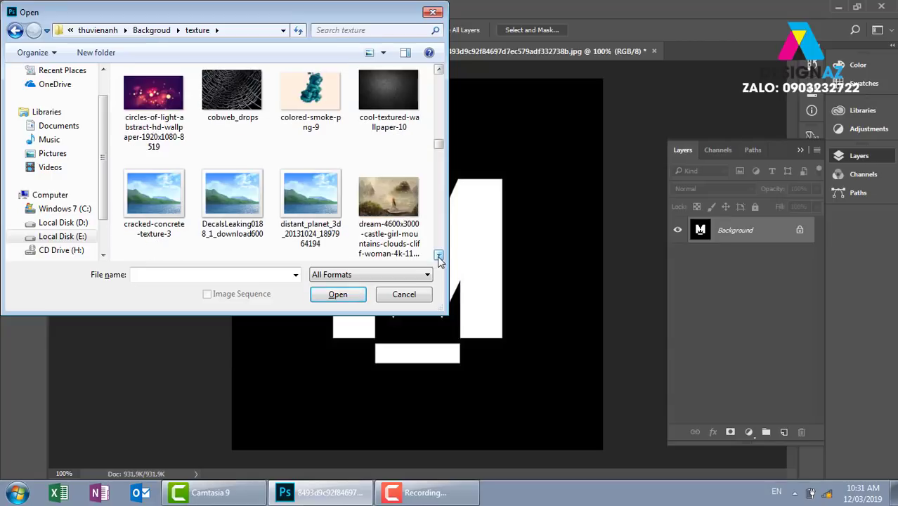
click(439, 256)
click(439, 256)
click(438, 256)
click(439, 257)
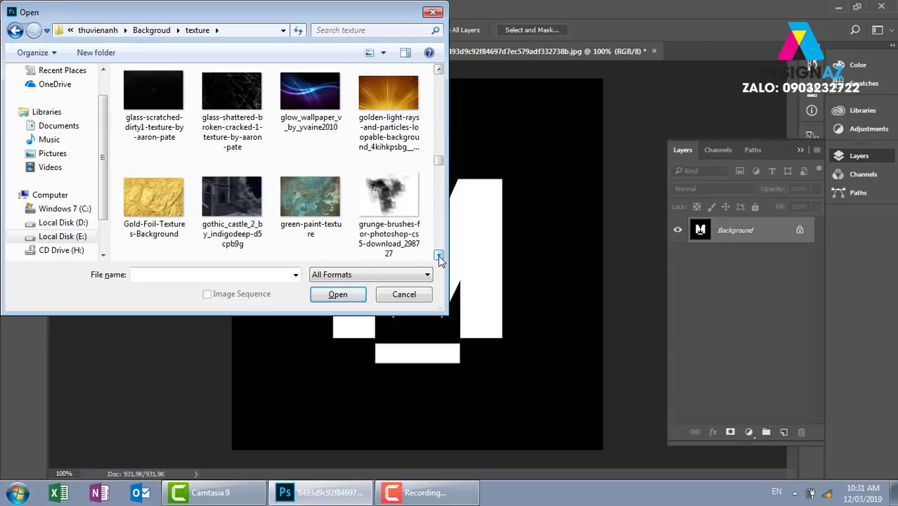
click(439, 256)
click(439, 256)
click(438, 257)
click(439, 257)
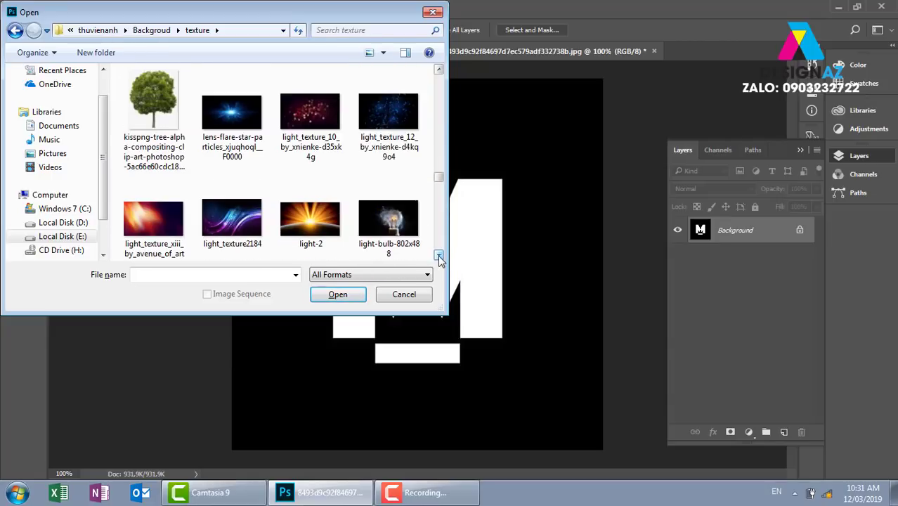
click(438, 256)
click(439, 256)
click(439, 256)
click(439, 257)
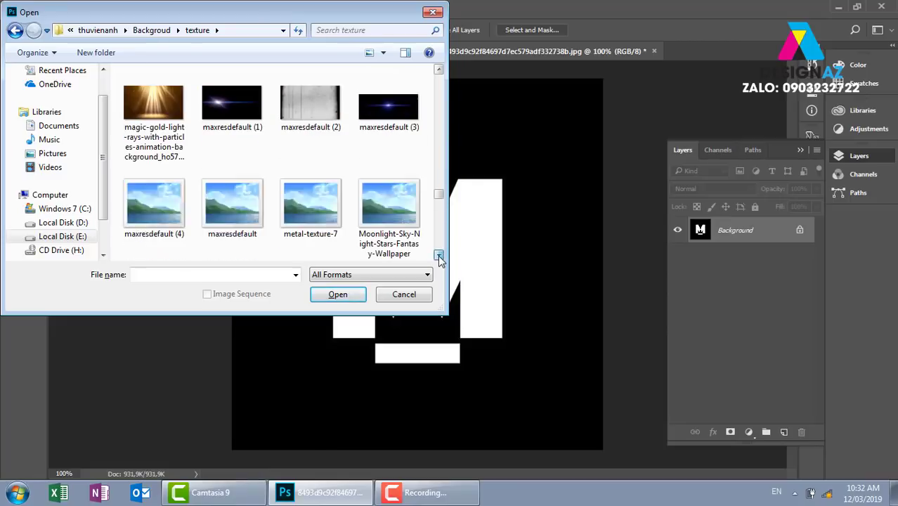
click(439, 257)
click(438, 257)
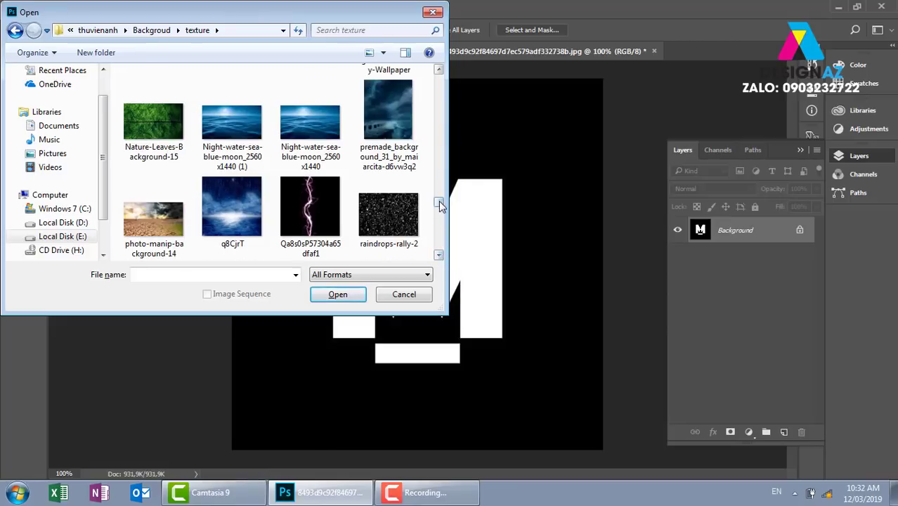
drag(438, 201, 439, 79)
click(438, 256)
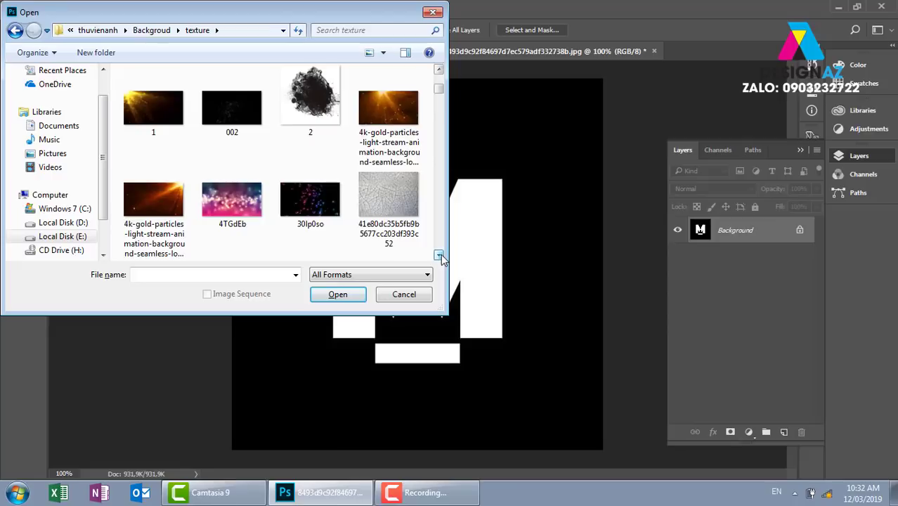
click(439, 257)
click(439, 257)
click(439, 257)
click(438, 257)
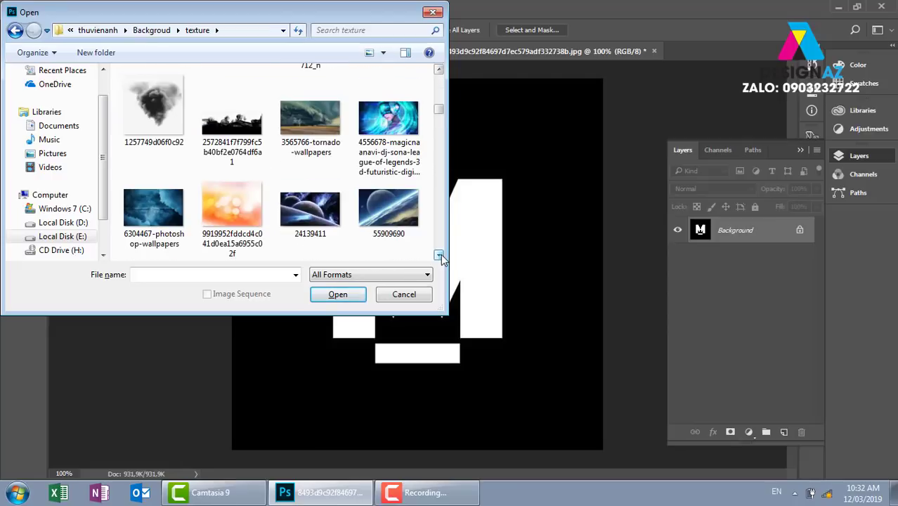
click(439, 256)
click(439, 256)
click(439, 257)
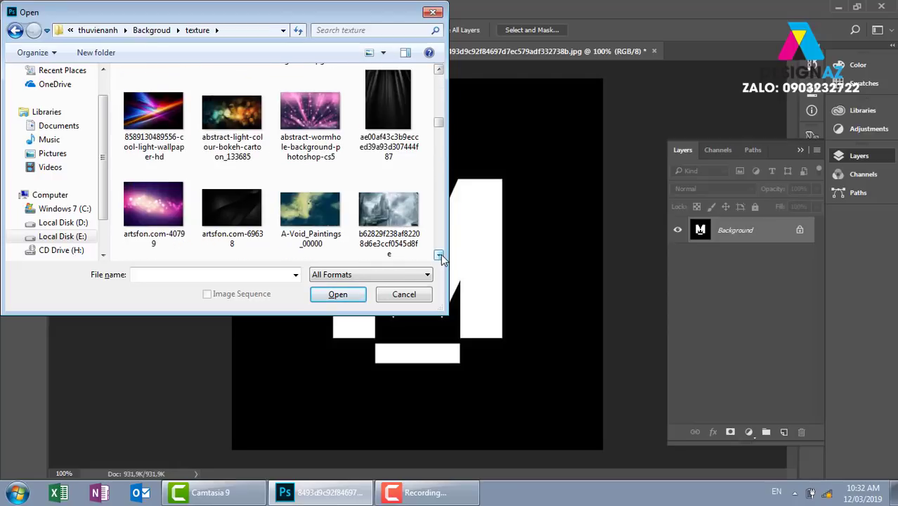
click(156, 211)
click(336, 295)
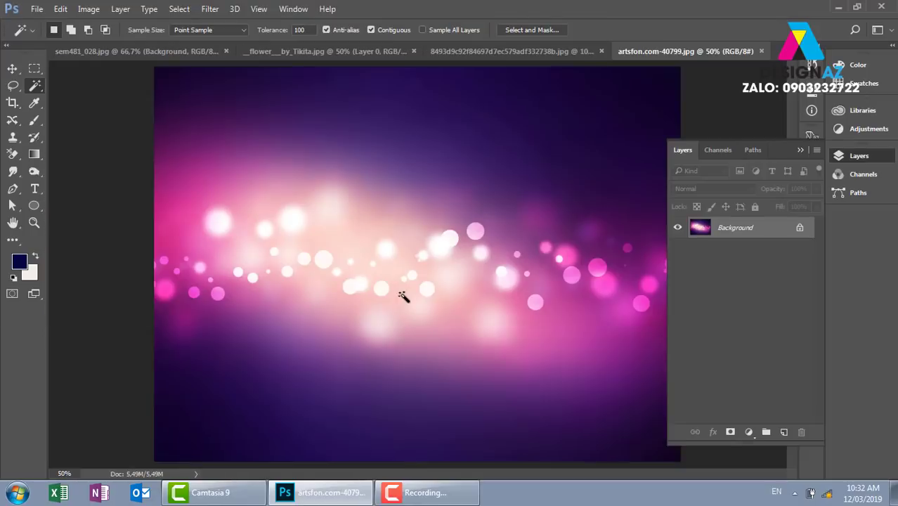
Step: Reopen the Open dialog and go to the mypham cosmetics folder under thuvienanh on E:
click(12, 69)
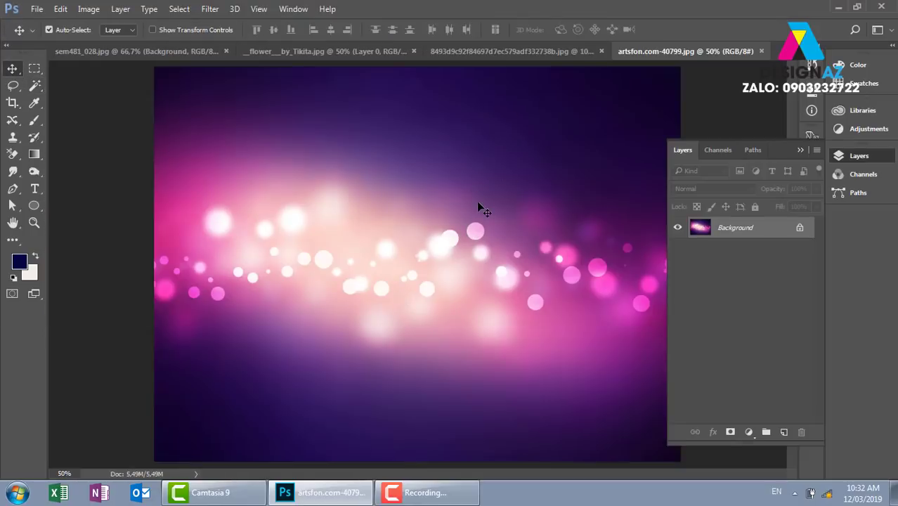
key(ctrl+o)
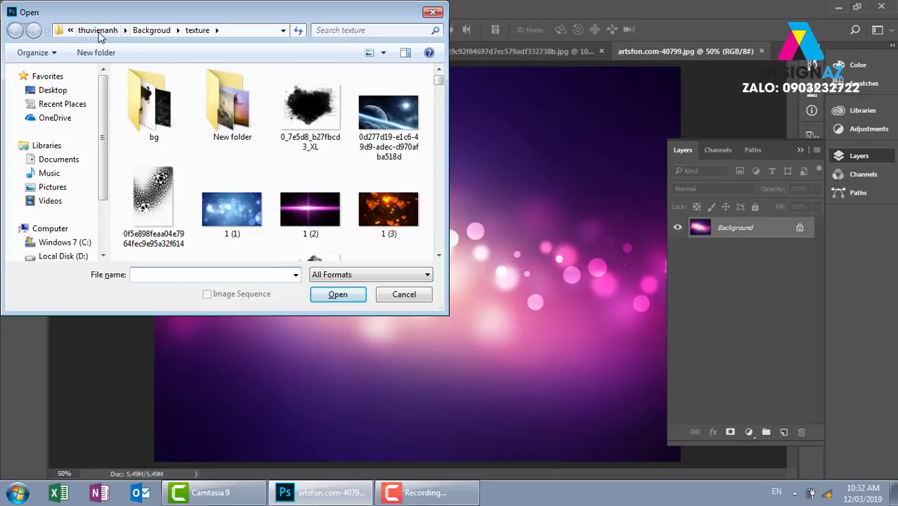
click(97, 31)
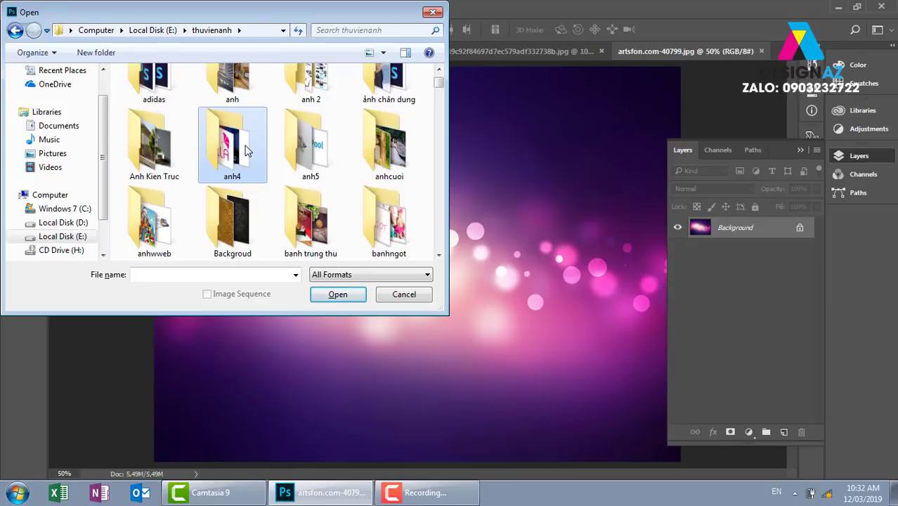
scroll(247, 150, down, 5)
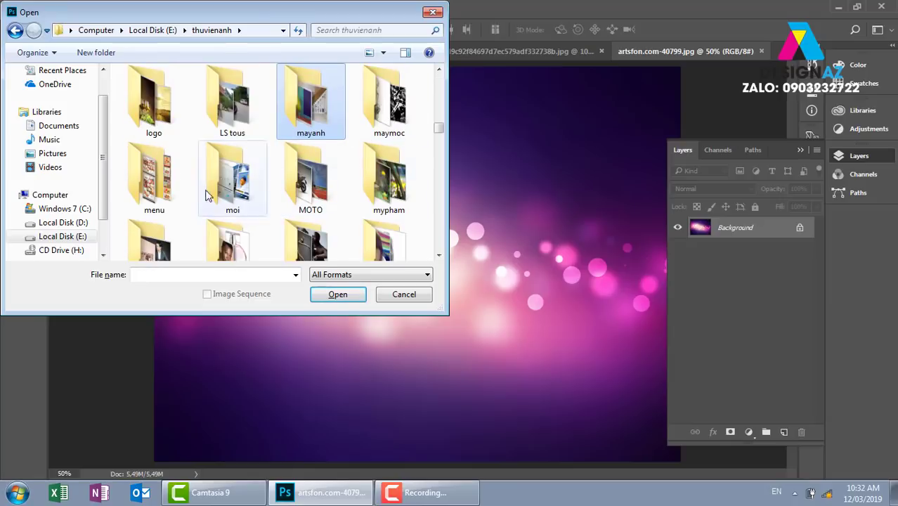
double_click(391, 175)
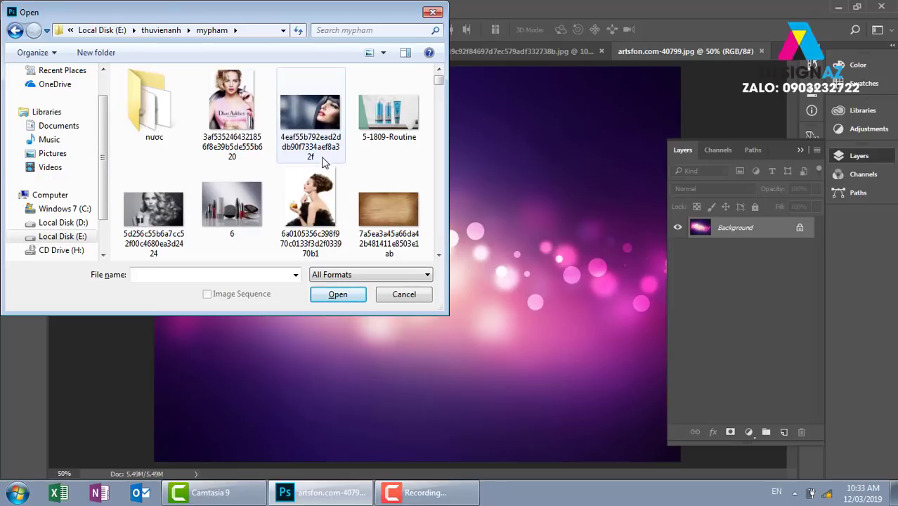
Step: Scroll the mypham folder and open bigstock-Moisturizing-shampoo-product-d-27404594.jpg
drag(280, 18, 431, 41)
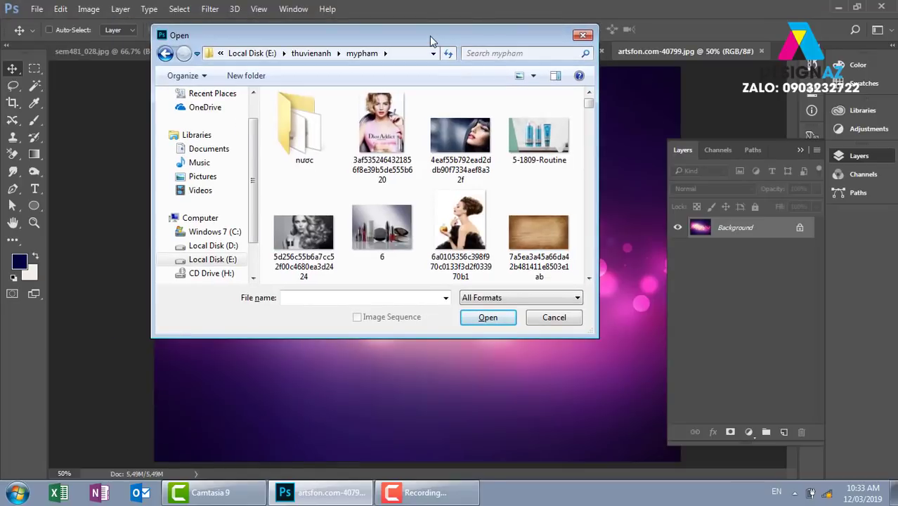
click(589, 280)
click(589, 279)
click(589, 279)
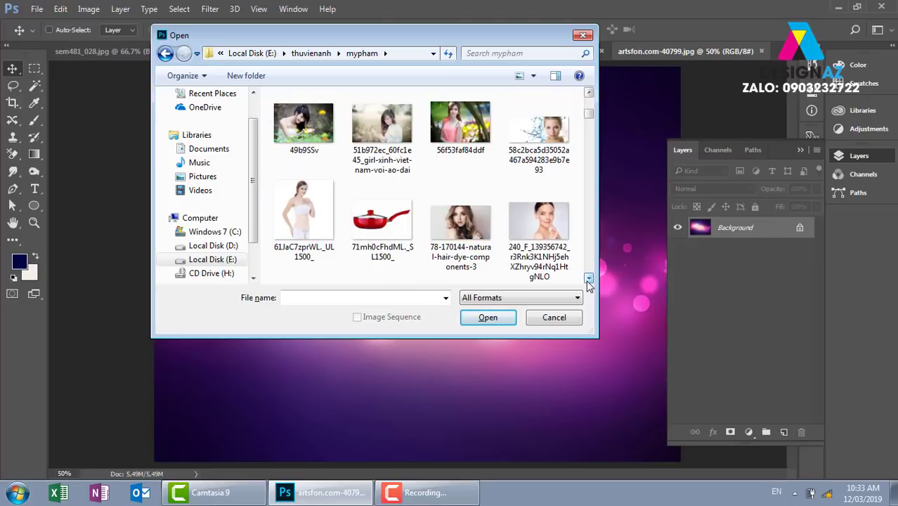
click(589, 279)
click(589, 280)
click(589, 280)
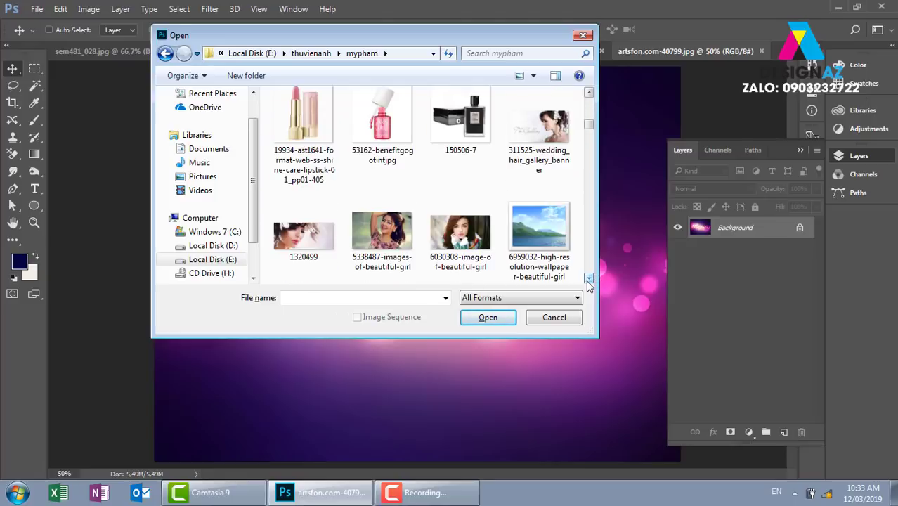
click(589, 280)
click(589, 280)
click(589, 280)
click(589, 279)
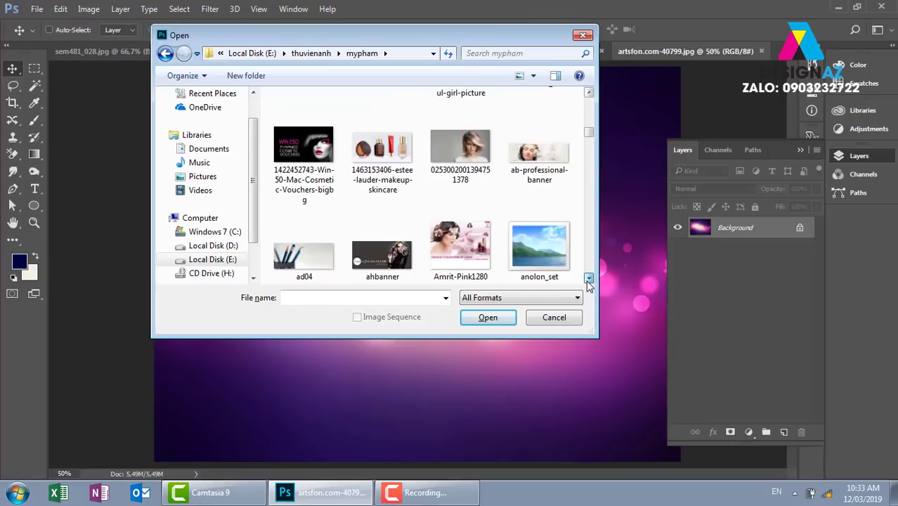
click(589, 279)
click(590, 280)
click(589, 280)
click(589, 279)
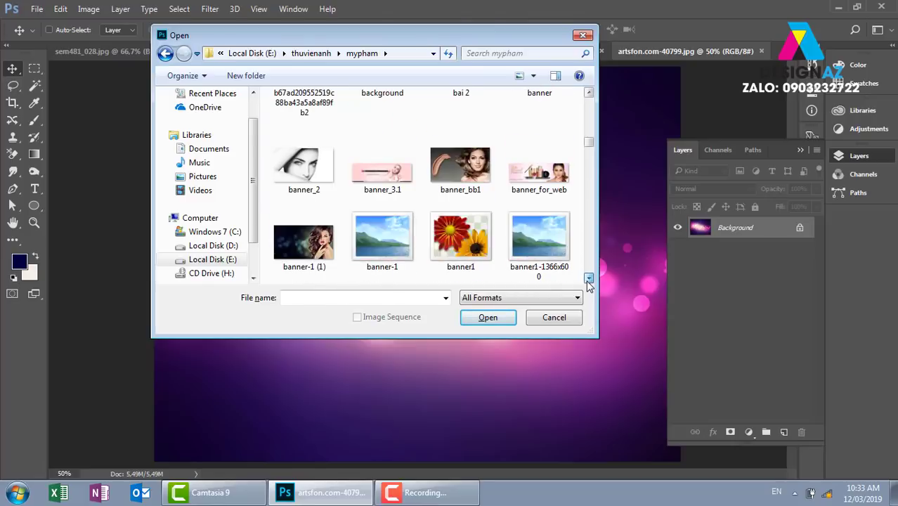
click(589, 279)
click(589, 280)
click(589, 279)
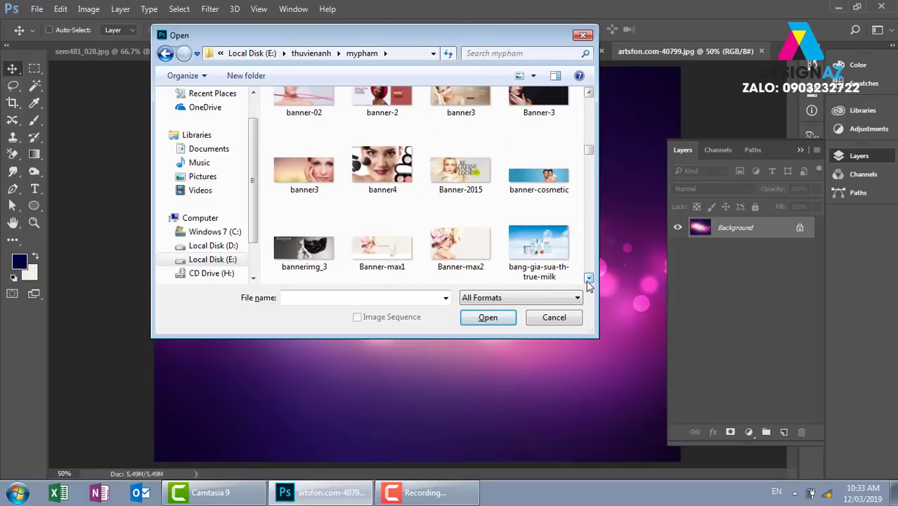
click(589, 280)
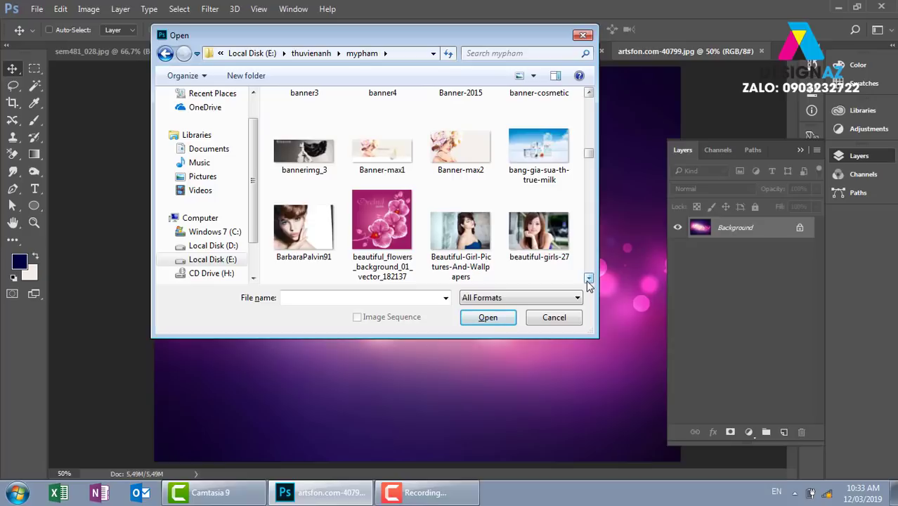
click(589, 280)
click(589, 280)
click(466, 204)
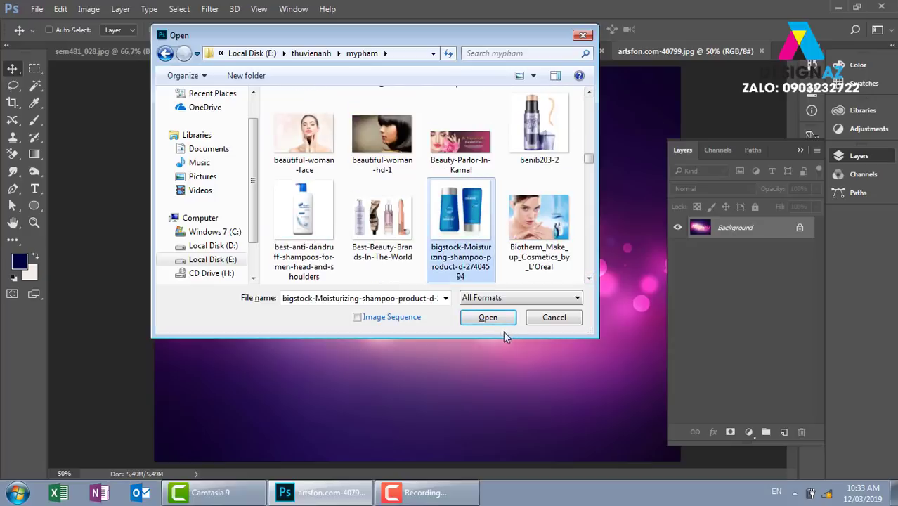
click(487, 317)
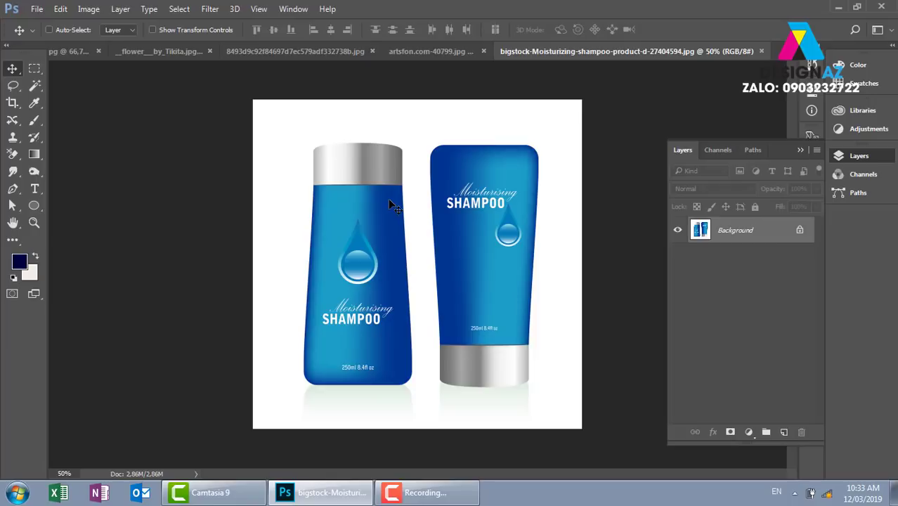
Step: Zoom in on the shampoo bottle caps and select the Magic Wand tool (Tolerance 100, Contiguous)
scroll(457, 276, up, 1)
scroll(457, 276, up, 1)
scroll(457, 184, down, 3)
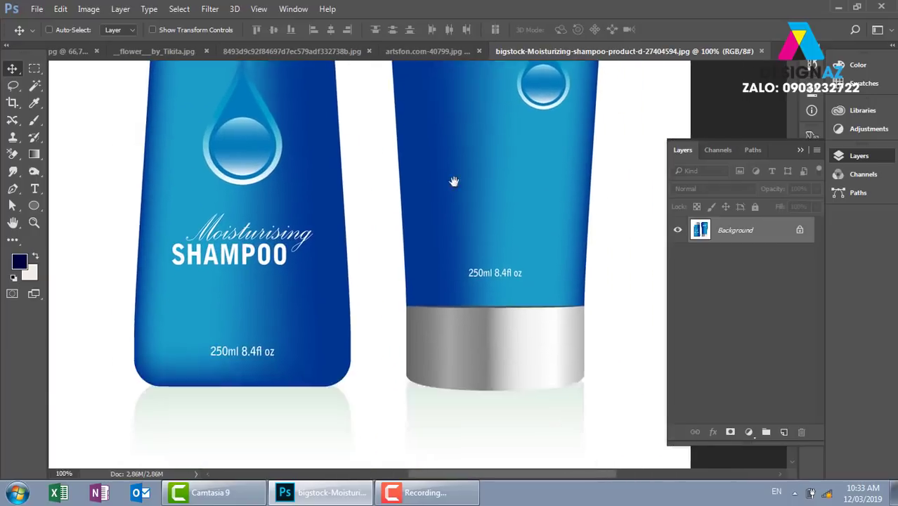
scroll(510, 316, down, 2)
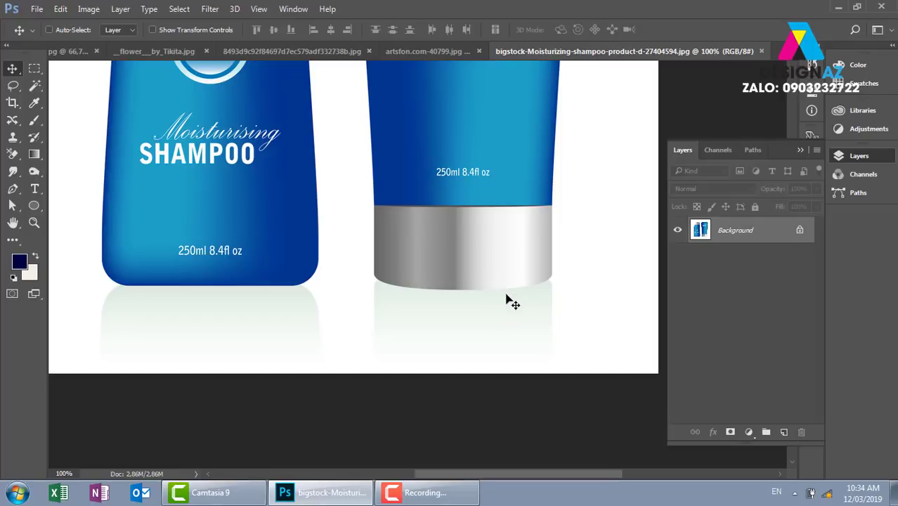
mouse_move(301, 175)
mouse_down()
mouse_move(350, 295)
mouse_move(340, 261)
mouse_up()
drag(42, 85, 79, 103)
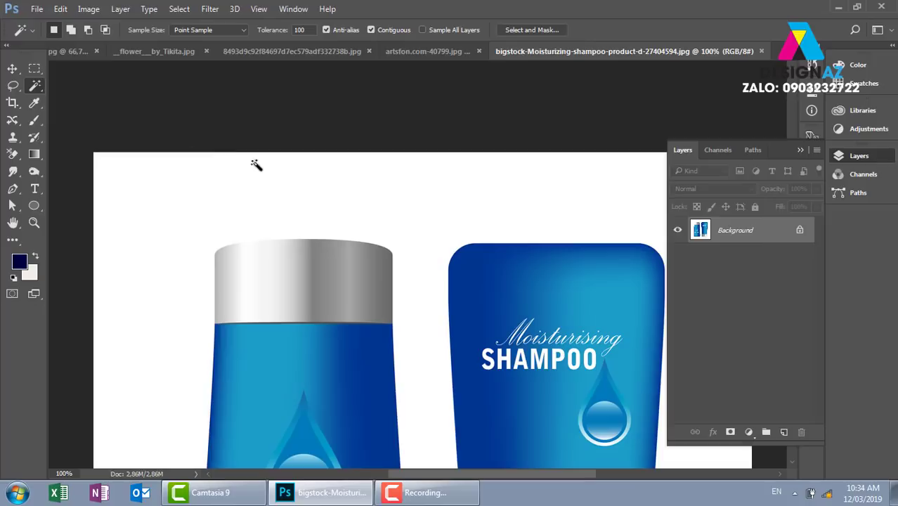
Step: Test-select the white background around the bottles at Tolerance 100, then deselect
scroll(361, 184, down, 3)
scroll(361, 185, right, 3)
key(ctrl+minus)
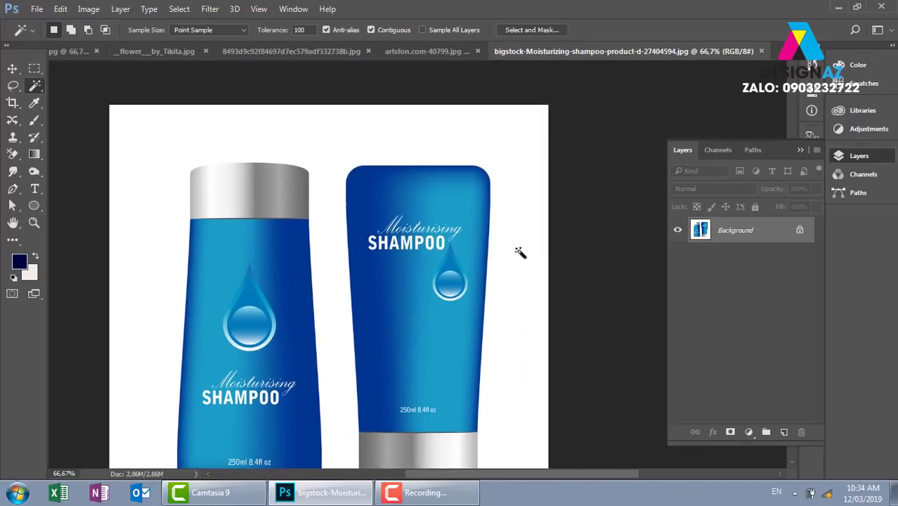
click(522, 291)
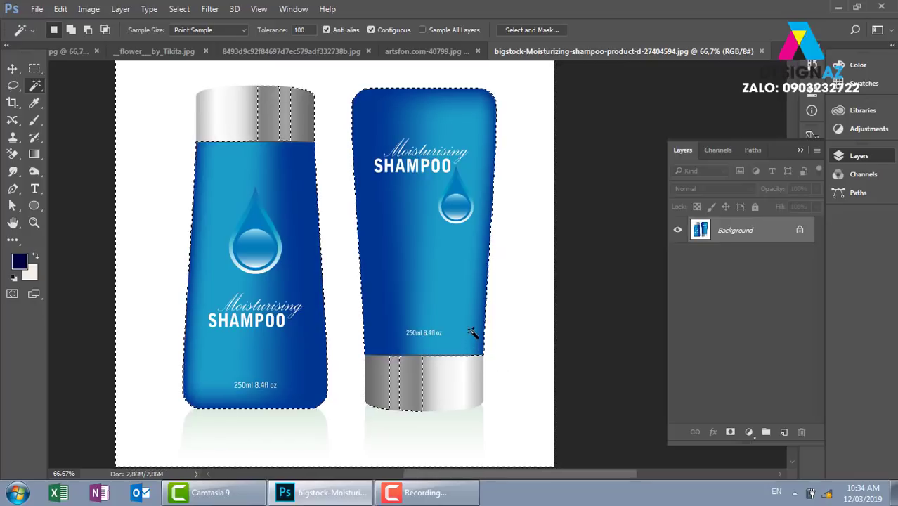
drag(320, 246, 354, 316)
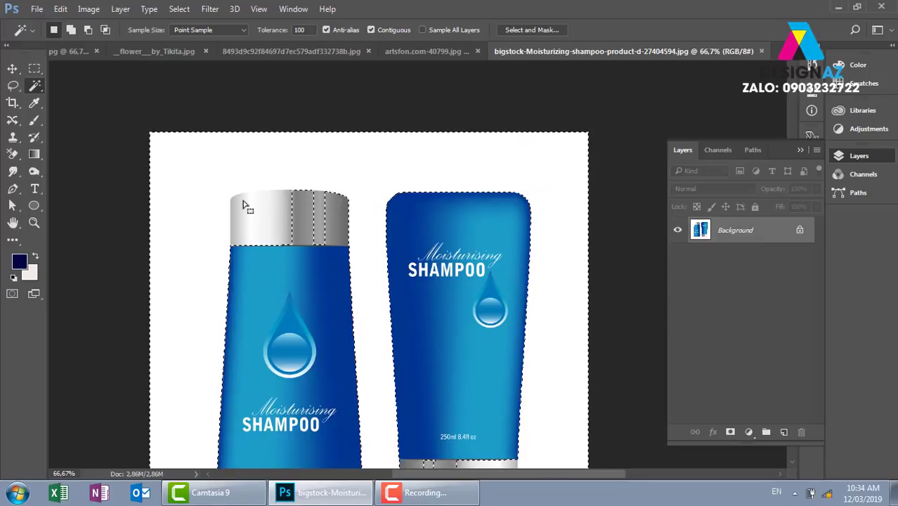
drag(393, 308, 378, 251)
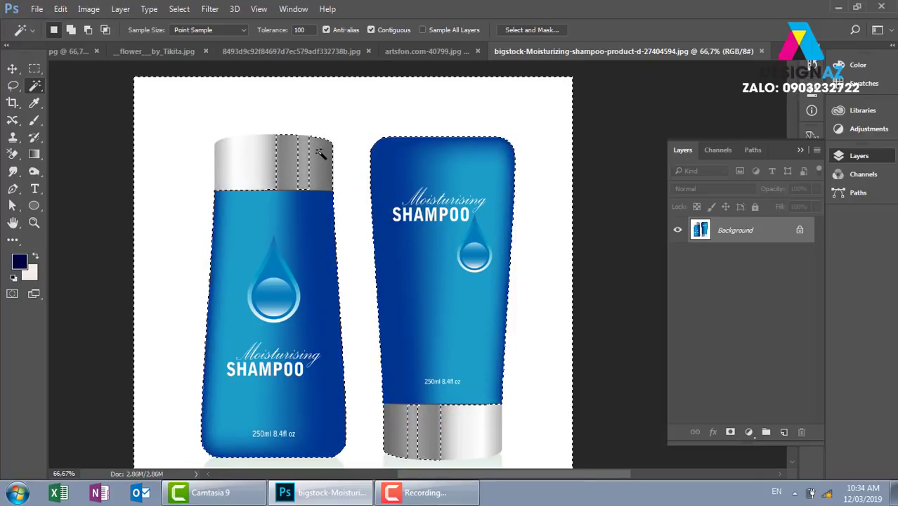
key(ctrl+d)
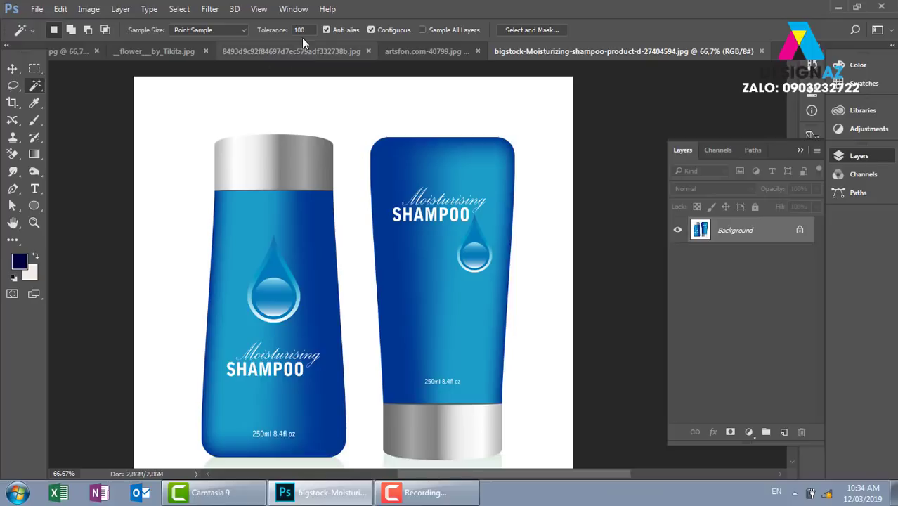
Step: Set Magic Wand Tolerance to 30 and reselect the white background
click(300, 30)
text(30)
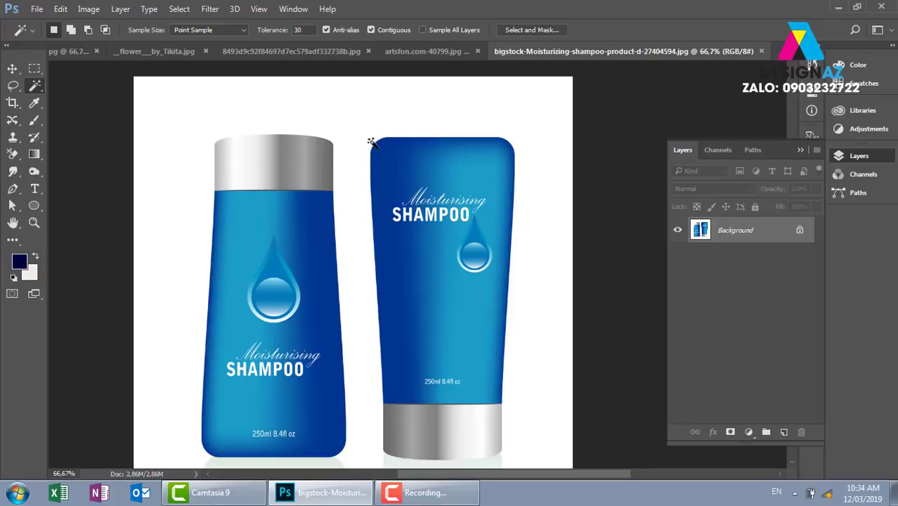
click(361, 169)
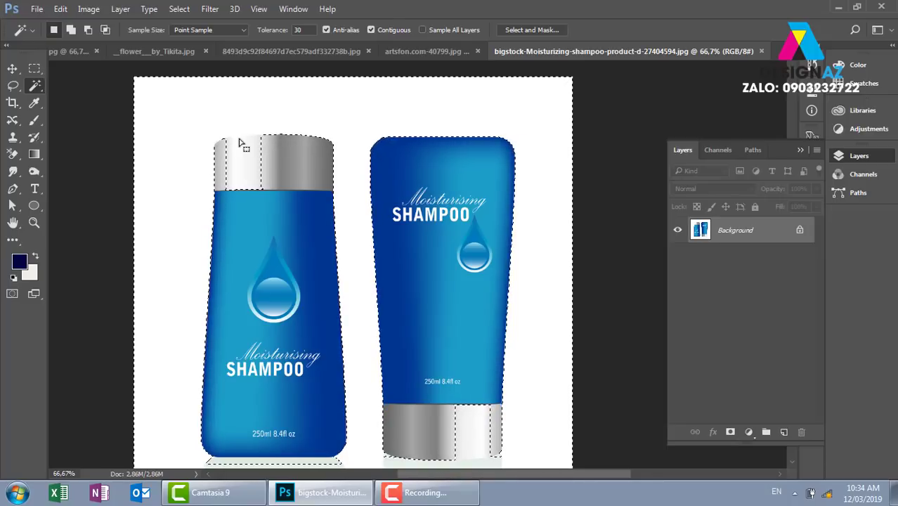
scroll(357, 221, down, 3)
scroll(400, 302, down, 1)
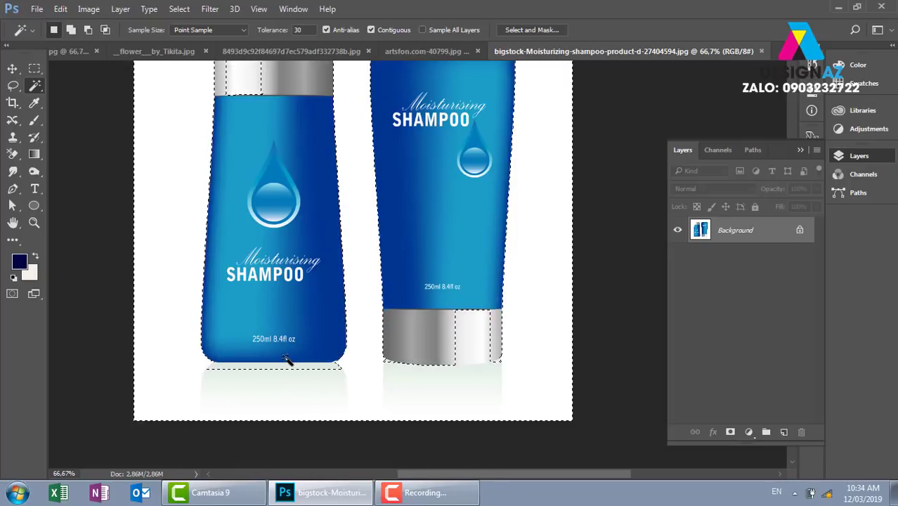
scroll(395, 299, up, 2)
scroll(396, 295, up, 1)
Step: Deselect, set Tolerance to 10, and reselect the background, checking the bottle bases
key(ctrl+d)
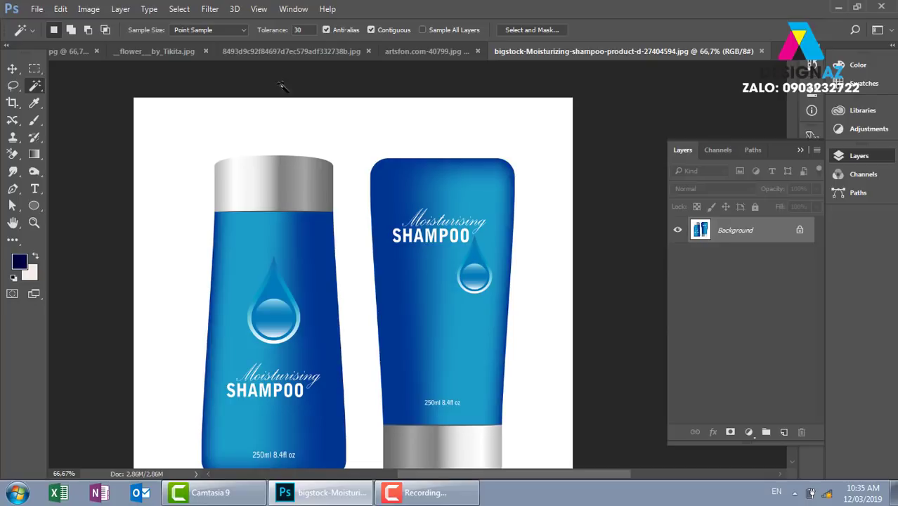
click(298, 29)
click(353, 211)
mouse_move(346, 307)
mouse_down()
mouse_move(352, 261)
mouse_move(375, 235)
mouse_up()
mouse_move(473, 400)
mouse_down()
mouse_move(492, 321)
mouse_move(507, 296)
mouse_up()
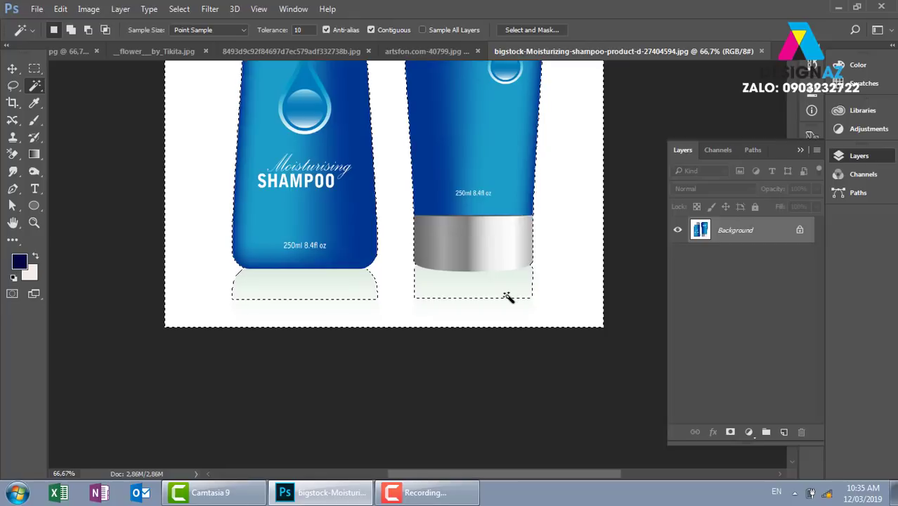
scroll(422, 302, up, 2)
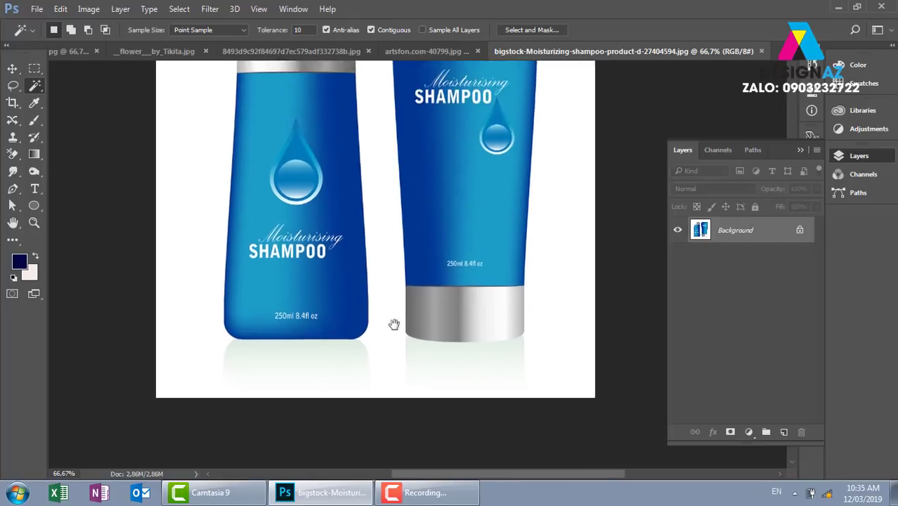
scroll(402, 321, up, 2)
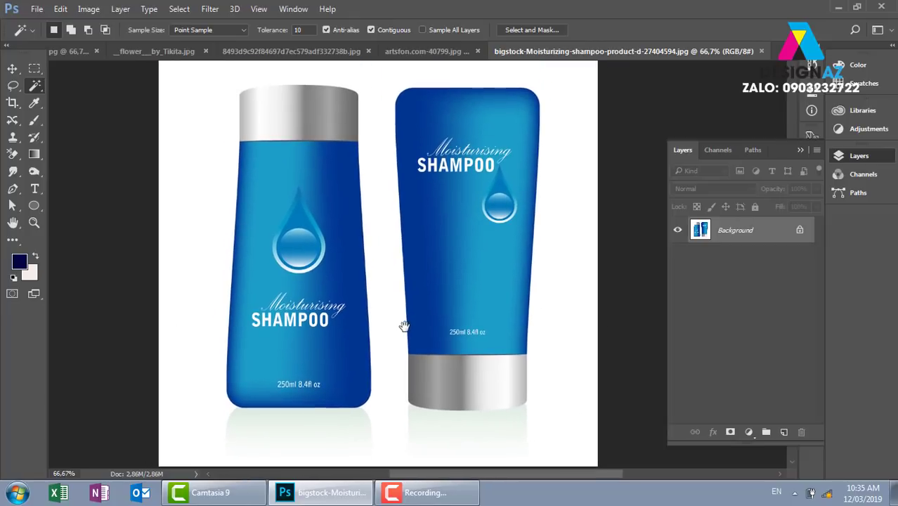
Step: Use Quick Selection to make a fresh selection of both blue bottles and their silver caps
right_click(35, 85)
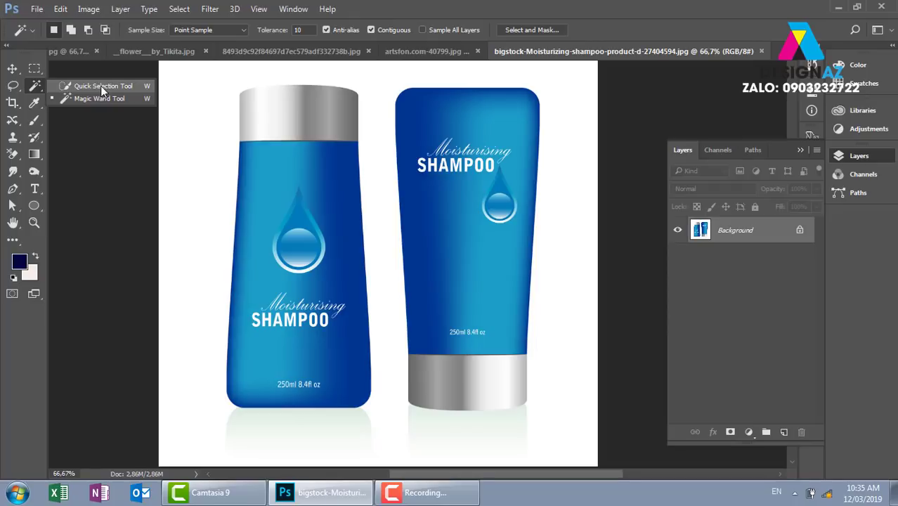
click(100, 85)
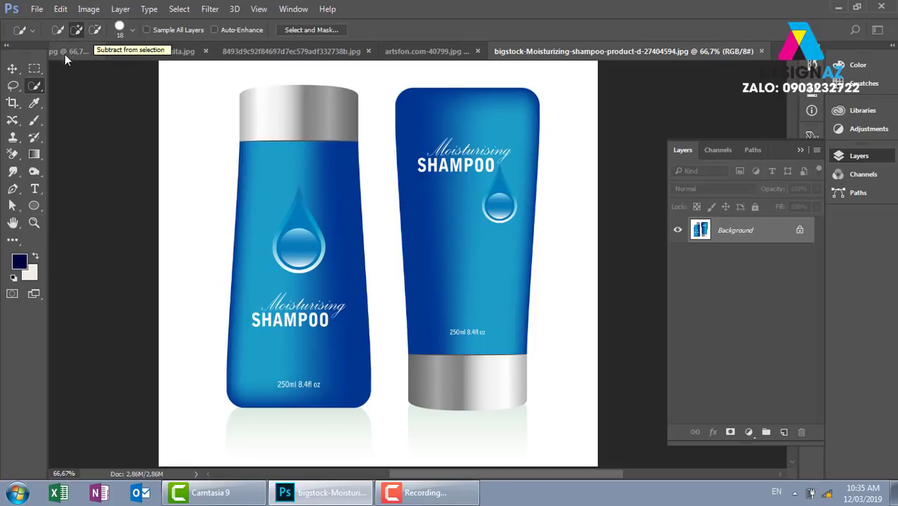
click(57, 31)
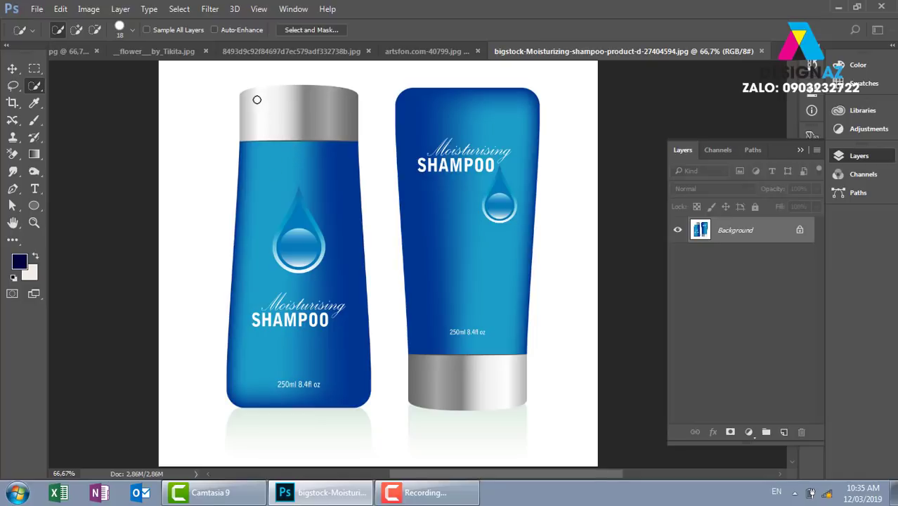
drag(250, 98, 293, 116)
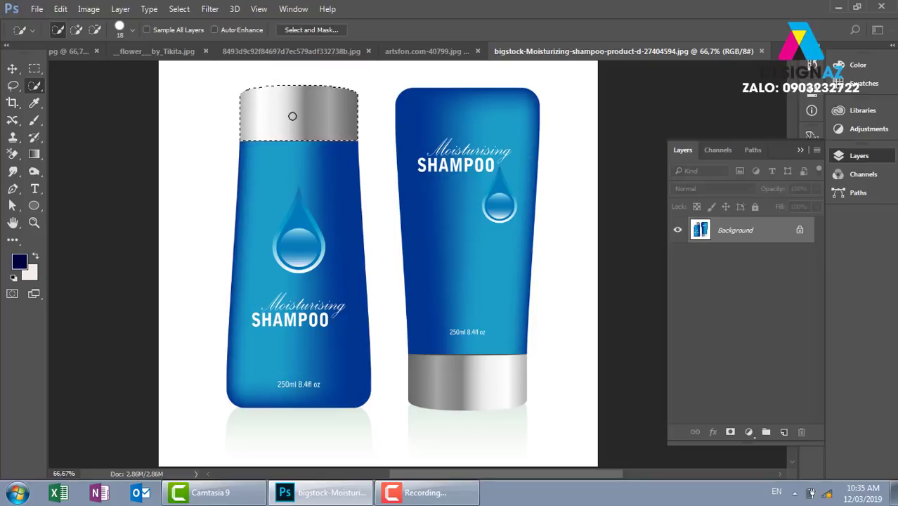
mouse_move(292, 116)
mouse_down()
mouse_move(295, 278)
mouse_move(329, 322)
mouse_up()
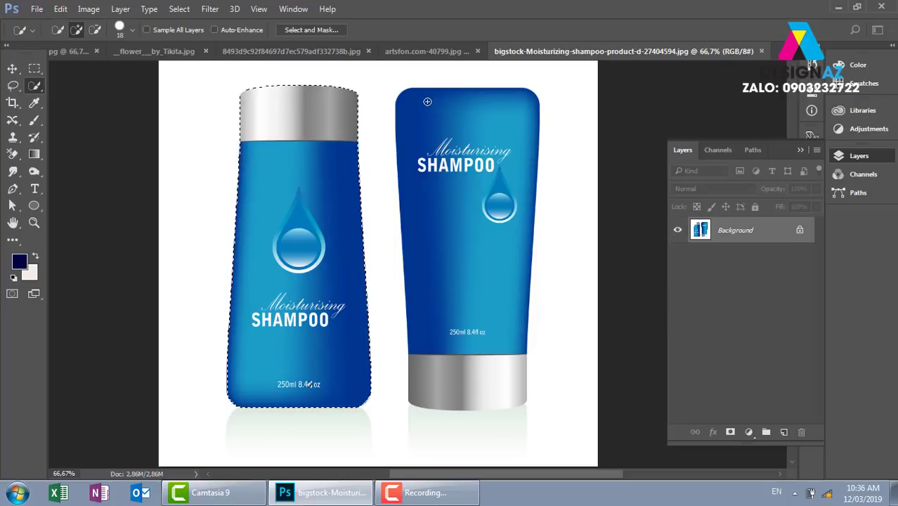
drag(439, 123, 444, 163)
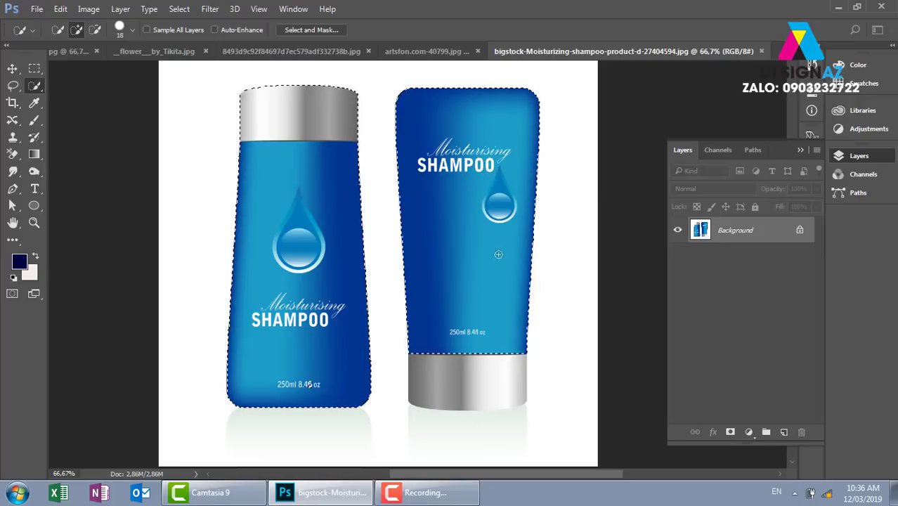
click(479, 364)
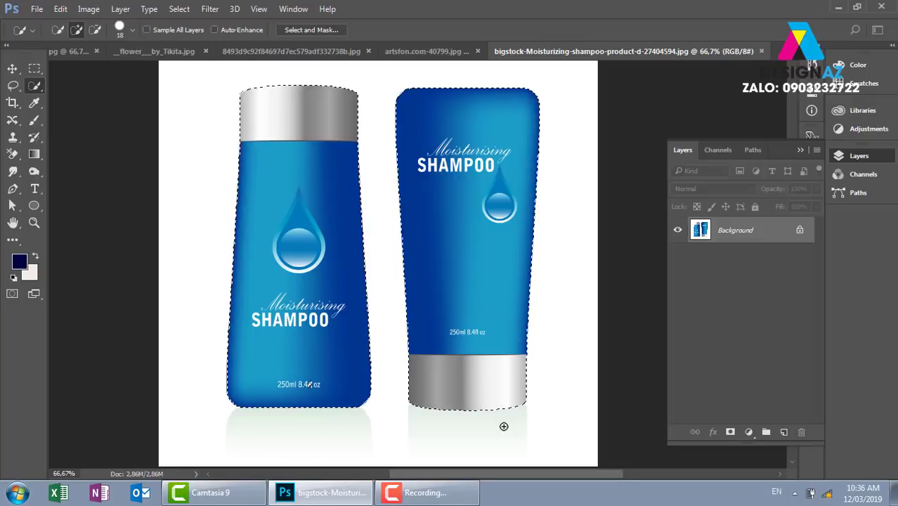
Step: Copy the selected bottles to Layer 1 and drag it onto the pink bokeh document
key(ctrl+j)
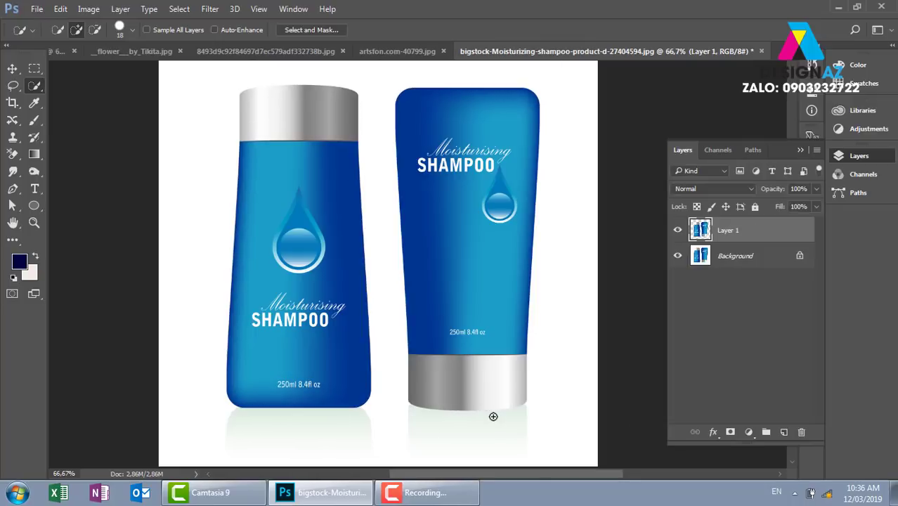
key(v)
mouse_move(302, 264)
mouse_down()
mouse_move(411, 253)
mouse_move(316, 252)
mouse_move(363, 277)
mouse_move(353, 282)
mouse_up()
drag(348, 280, 348, 279)
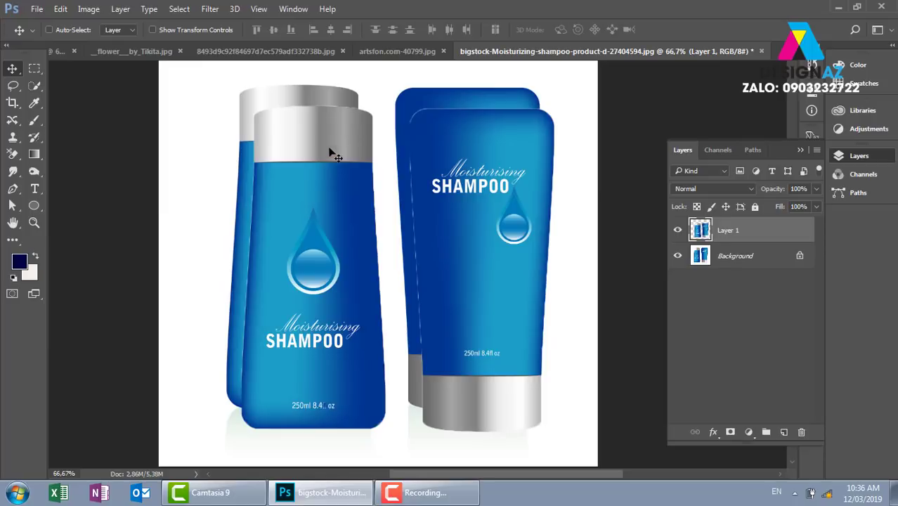
mouse_move(322, 169)
mouse_down()
mouse_move(315, 58)
mouse_move(419, 56)
mouse_up()
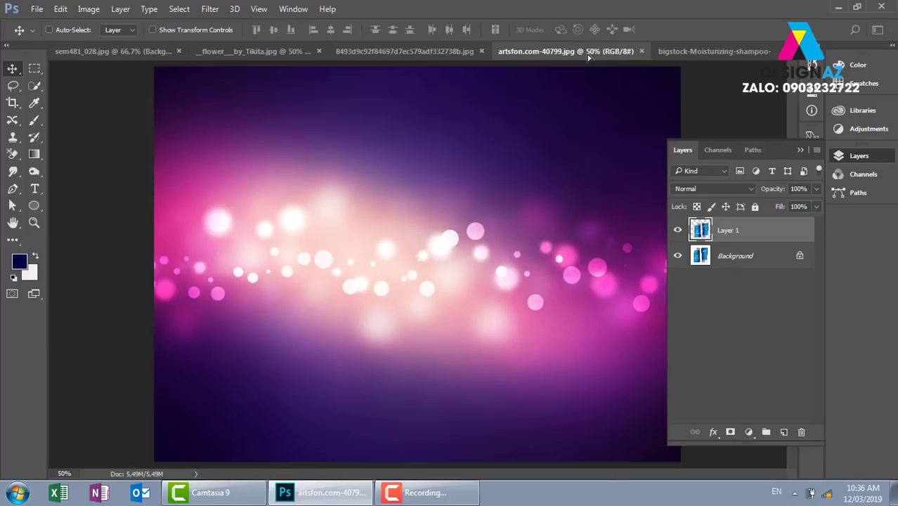
mouse_move(419, 56)
mouse_down()
mouse_move(465, 274)
mouse_move(457, 300)
mouse_move(462, 232)
mouse_up()
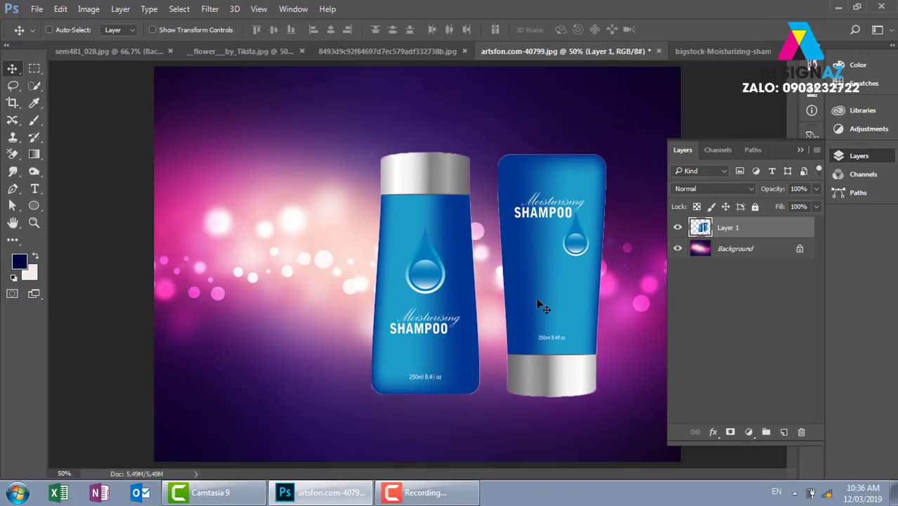
Step: Make the bottles' Layer 1 active and move the bottles left on the background
key(ctrl+plus)
key(ctrl+plus)
scroll(524, 307, up, 3)
scroll(520, 260, right, 5)
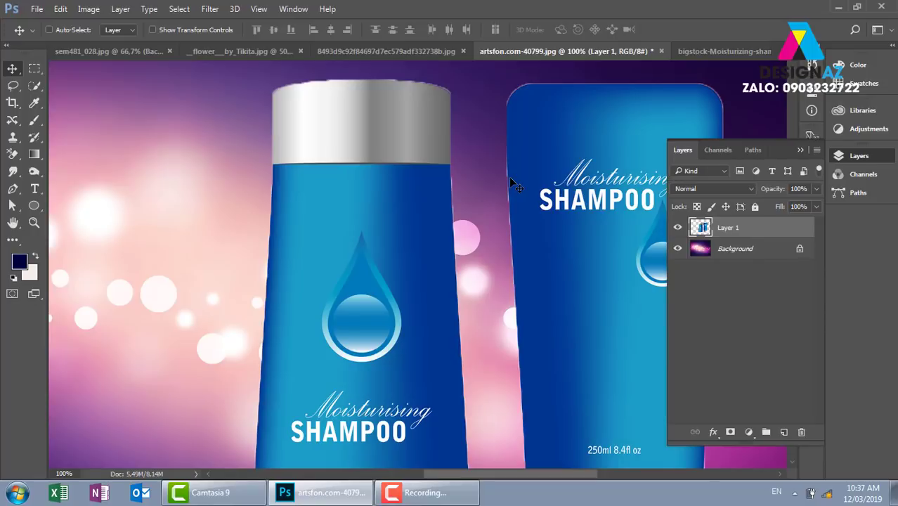
scroll(513, 184, down, 2)
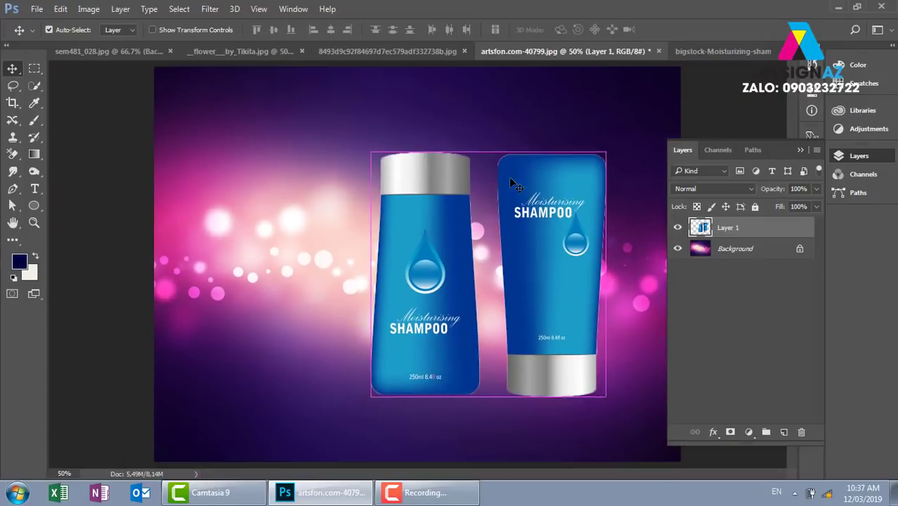
right_click(559, 243)
click(587, 263)
right_click(552, 234)
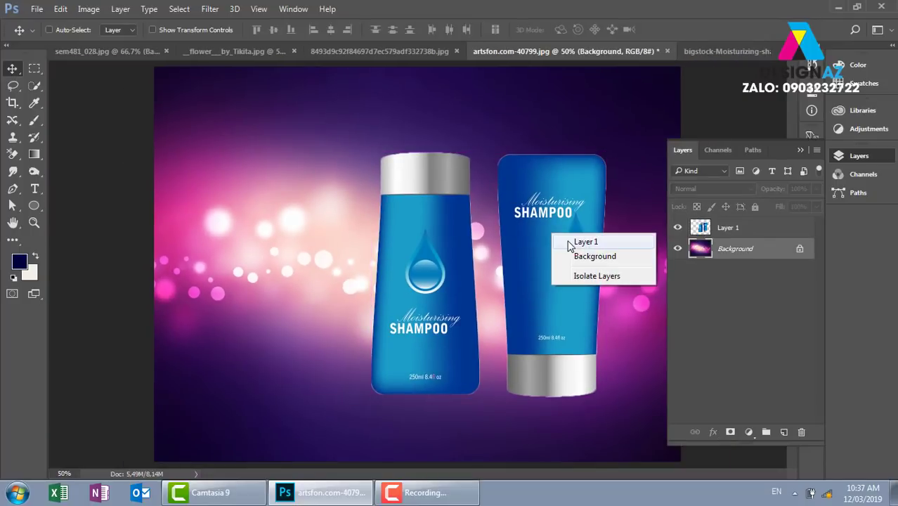
click(568, 242)
scroll(567, 240, down, 1)
drag(567, 240, 478, 256)
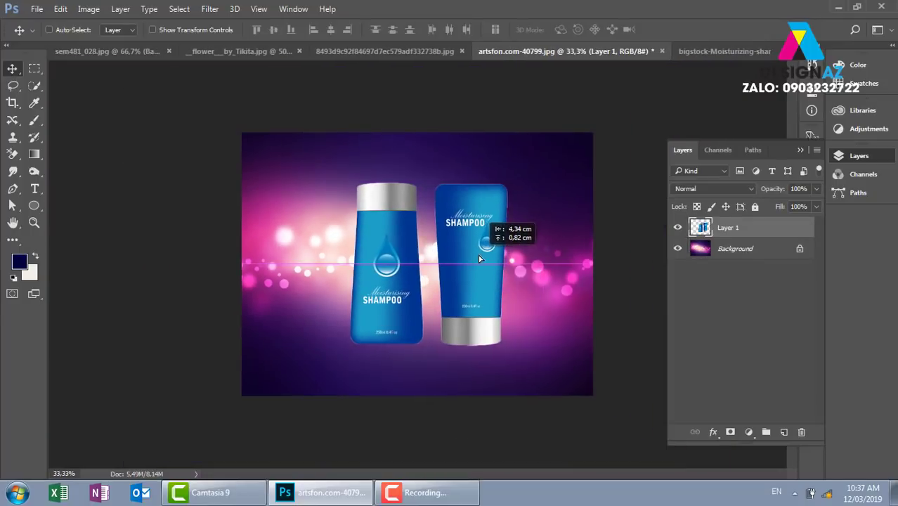
Step: Scale the bottles down to about 88% and nudge them slightly left
key(ctrl+t)
drag(507, 184, 495, 195)
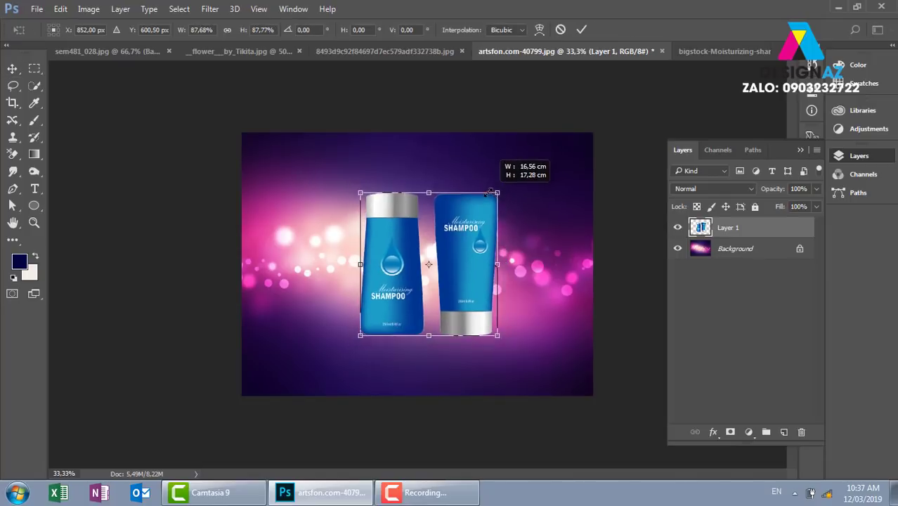
key(Return)
drag(481, 232, 469, 232)
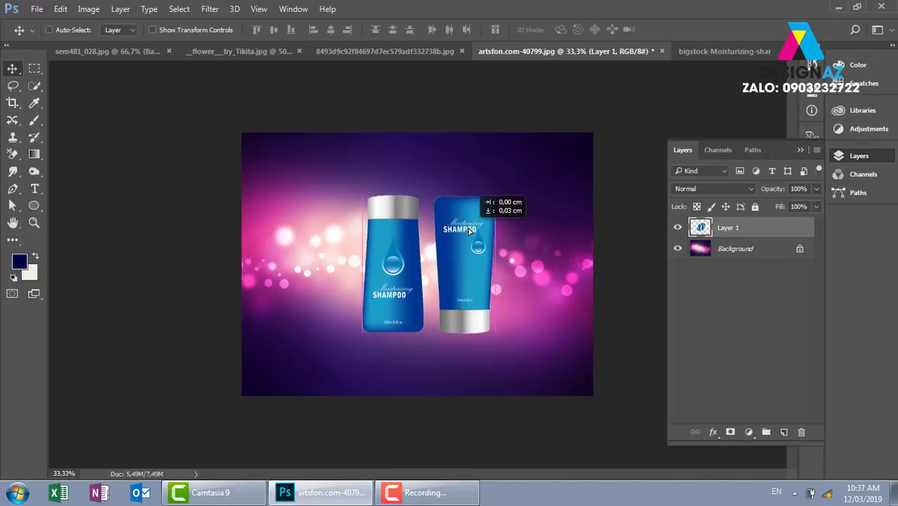
key(ctrl+plus)
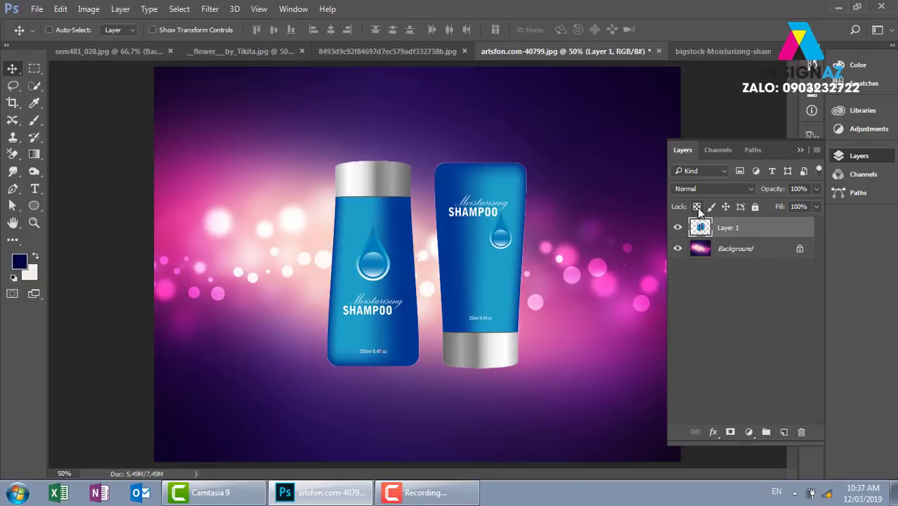
Step: Lock Layer 1's transparent pixels, test a navy fill and undo it, then add empty Layer 2
click(696, 206)
key(alt+BackSpace)
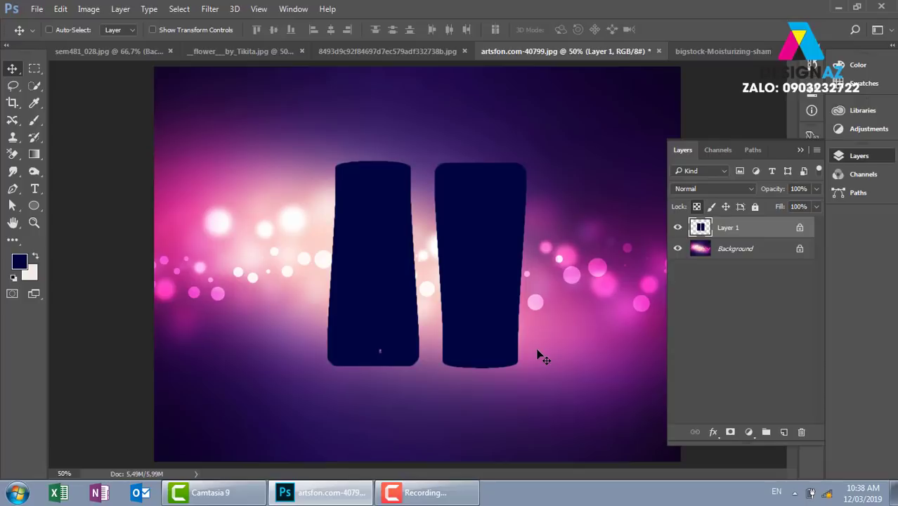
key(ctrl)
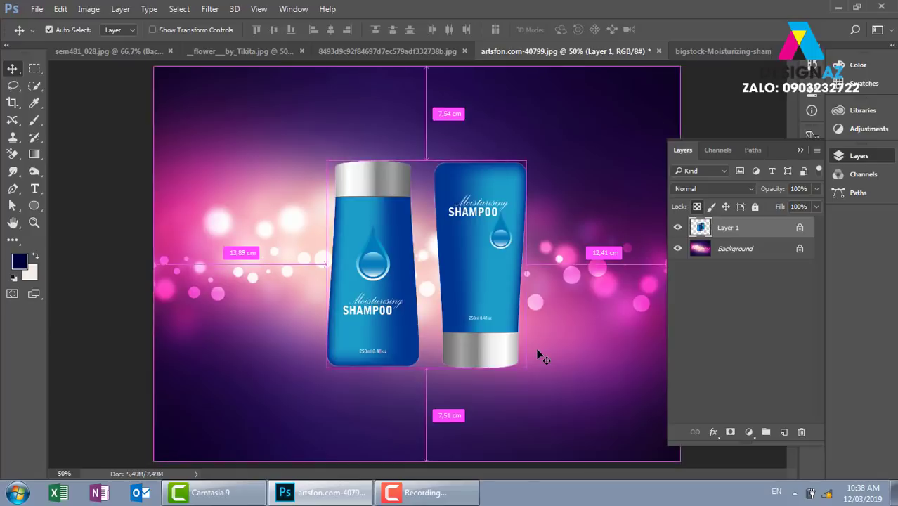
key(ctrl+plus)
key(ctrl+plus)
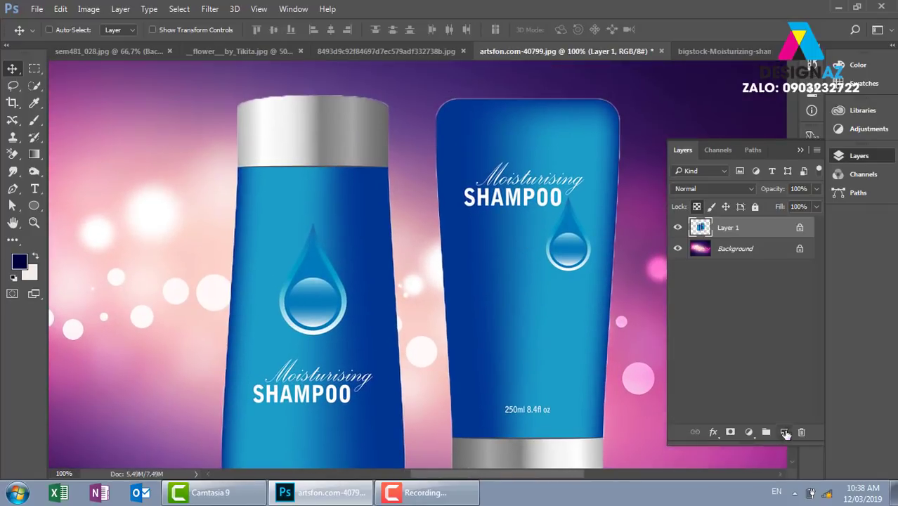
click(784, 432)
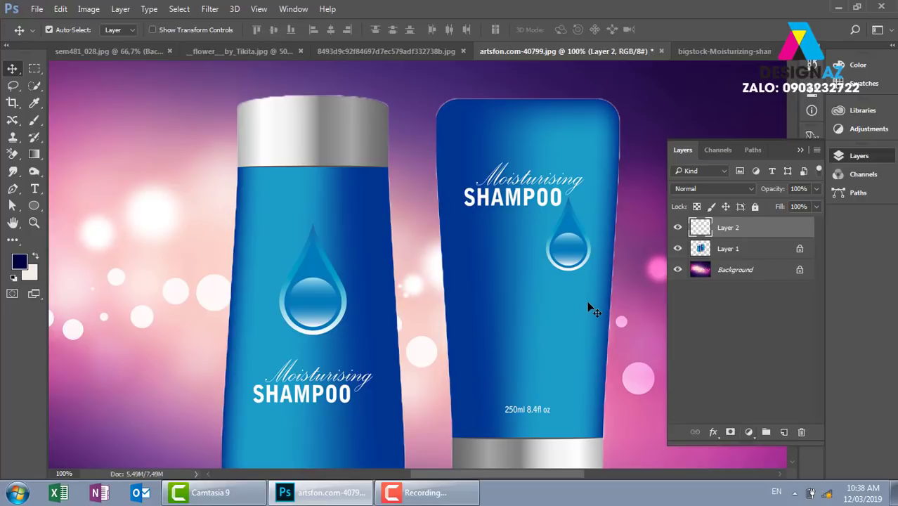
Step: Sample the bottle's medium blue and set a soft brush to 32 px, 0% hardness
key(ctrl+plus)
key(ctrl+plus)
drag(497, 206, 448, 403)
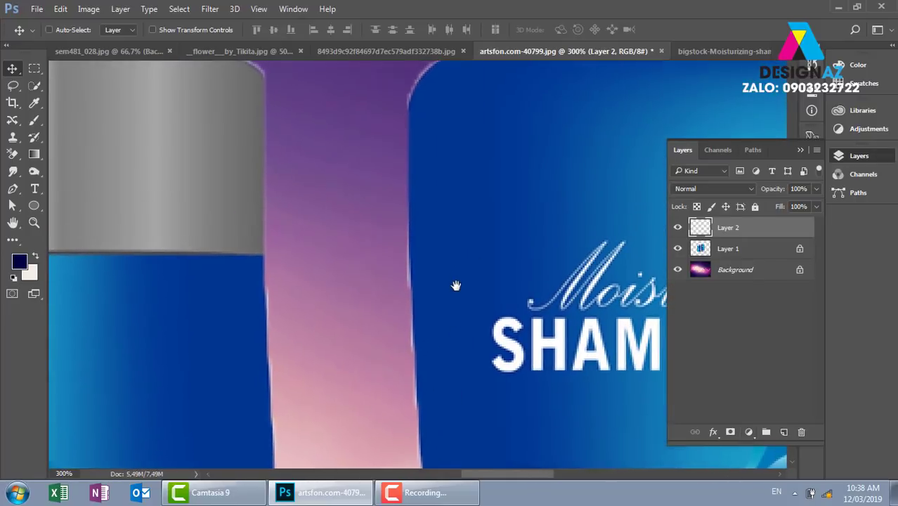
key(i)
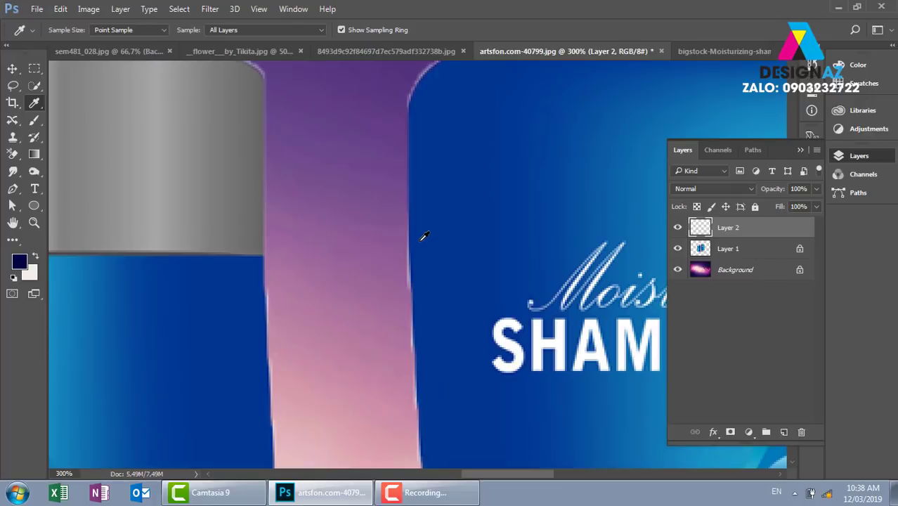
click(420, 238)
key(b)
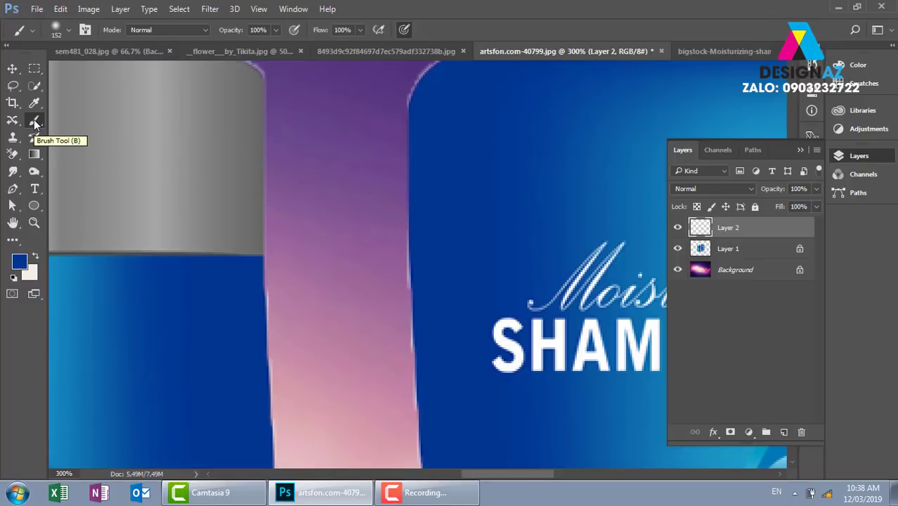
click(69, 29)
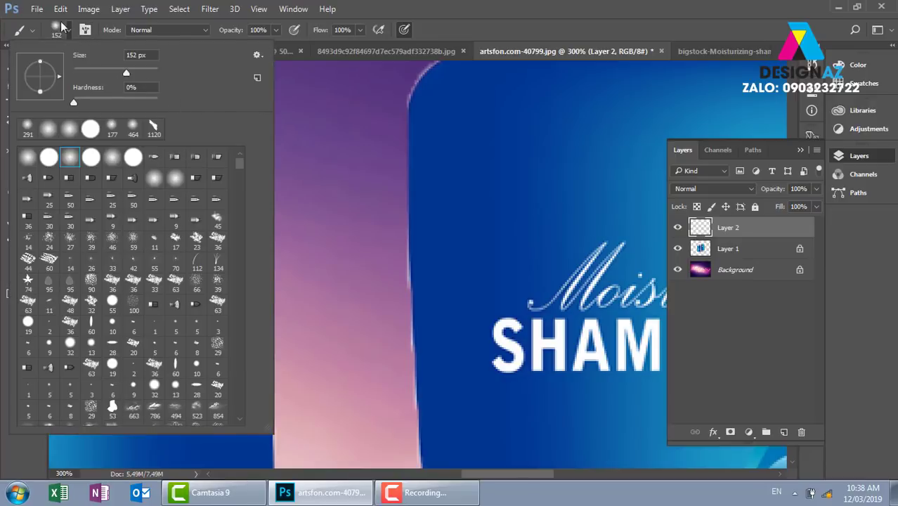
drag(125, 76, 95, 73)
drag(87, 73, 87, 73)
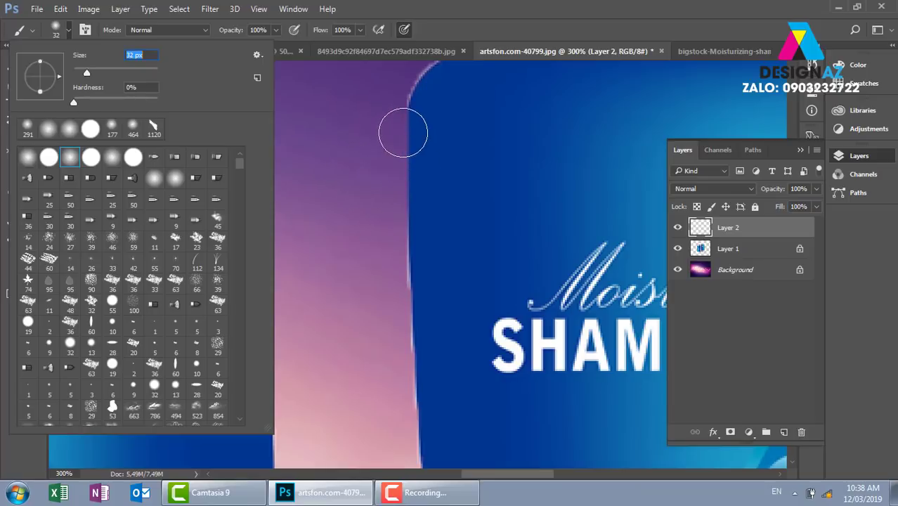
Step: Paint blue strokes down the right bottle's left edge on Layer 2
mouse_move(392, 176)
mouse_down()
mouse_move(400, 341)
mouse_move(443, 243)
mouse_up()
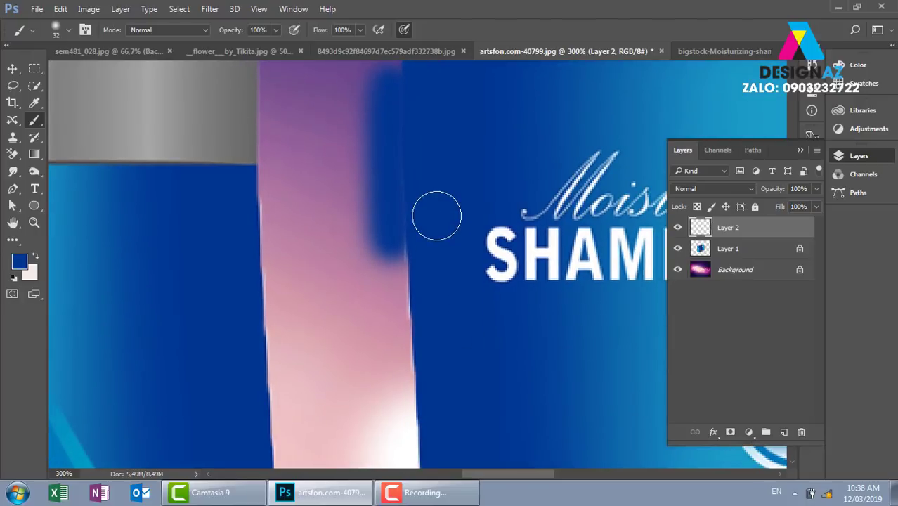
drag(395, 166, 396, 349)
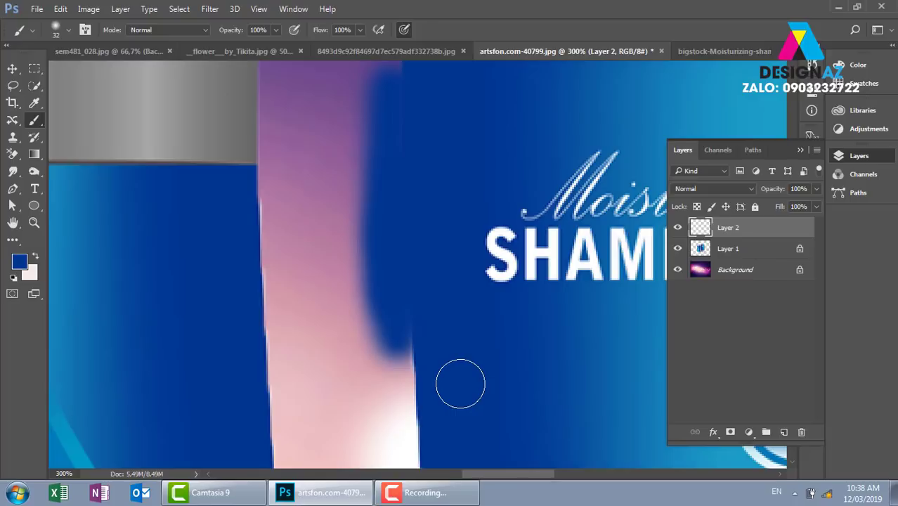
scroll(459, 380, down, 1)
scroll(460, 383, down, 2)
drag(457, 345, 457, 270)
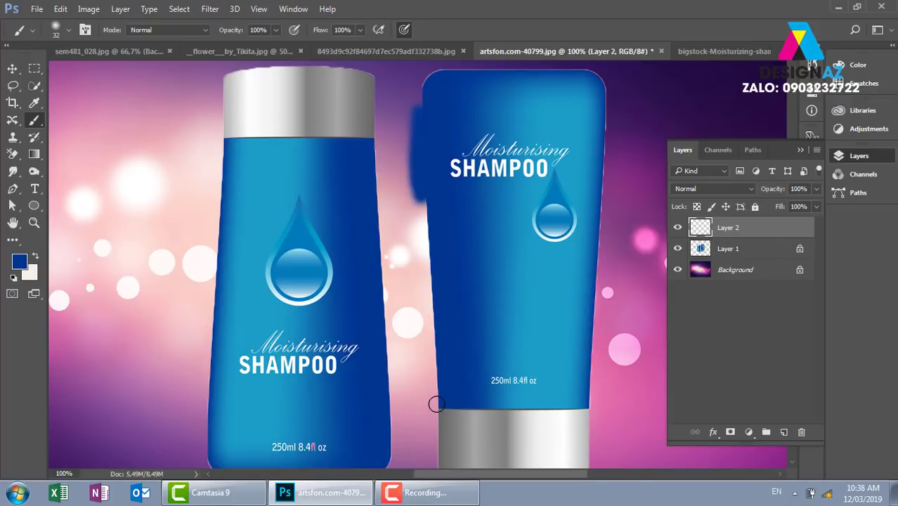
Step: Paint blue along the right bottle's left edge, top corners, top edge and right edge
drag(436, 405, 420, 205)
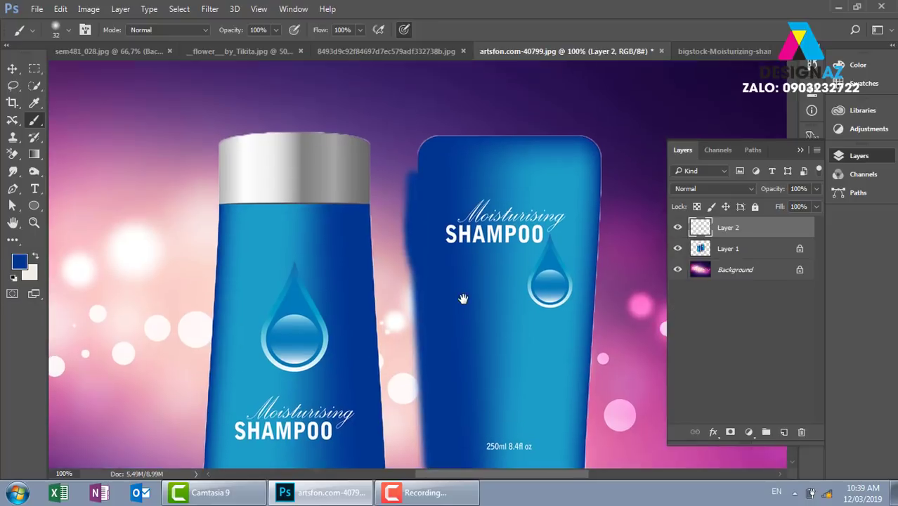
scroll(462, 296, up, 3)
mouse_move(435, 213)
mouse_down()
mouse_move(457, 184)
mouse_move(424, 219)
mouse_up()
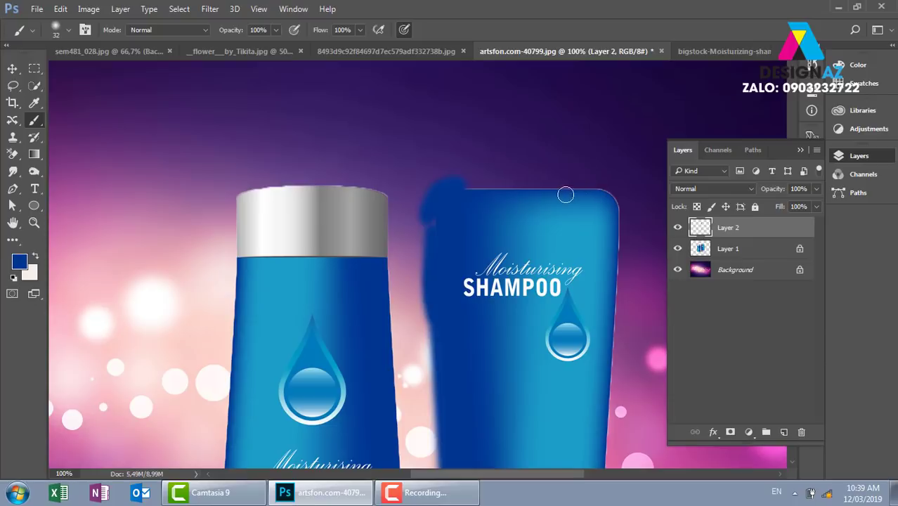
drag(457, 185, 612, 187)
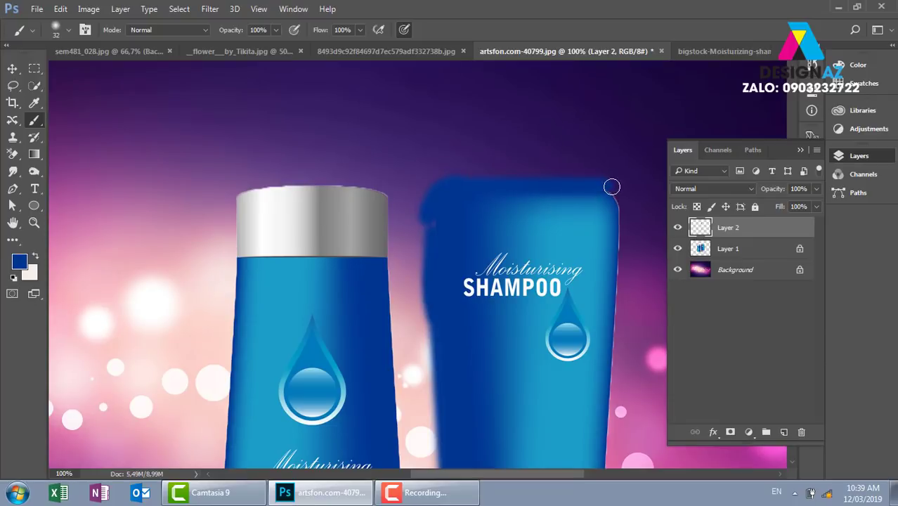
drag(584, 271, 546, 242)
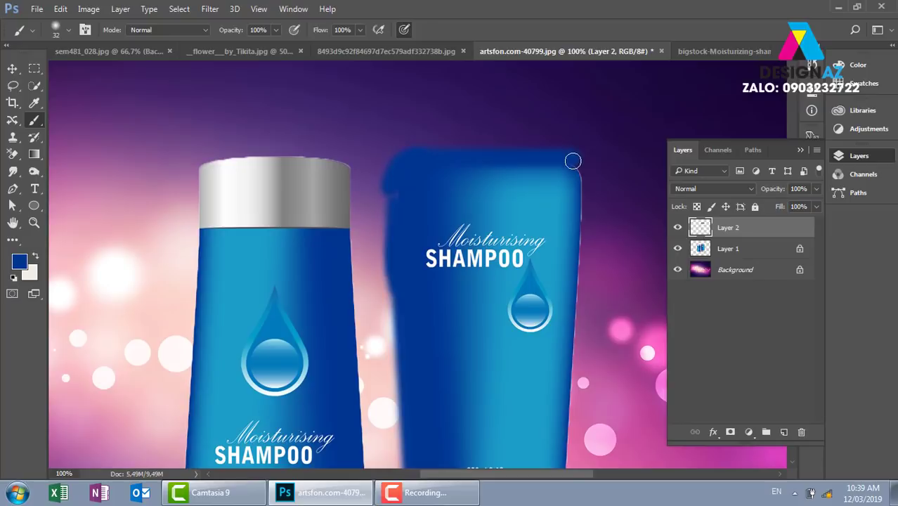
drag(585, 188, 578, 149)
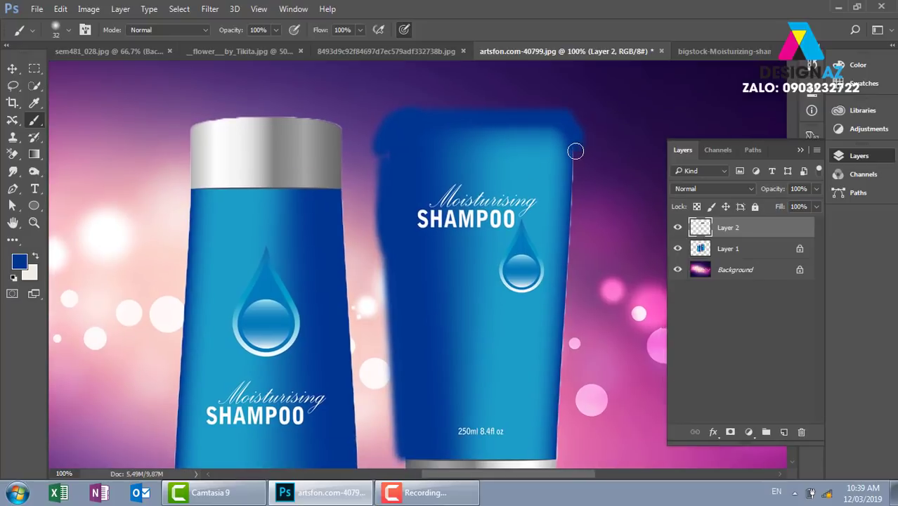
shift+click(561, 456)
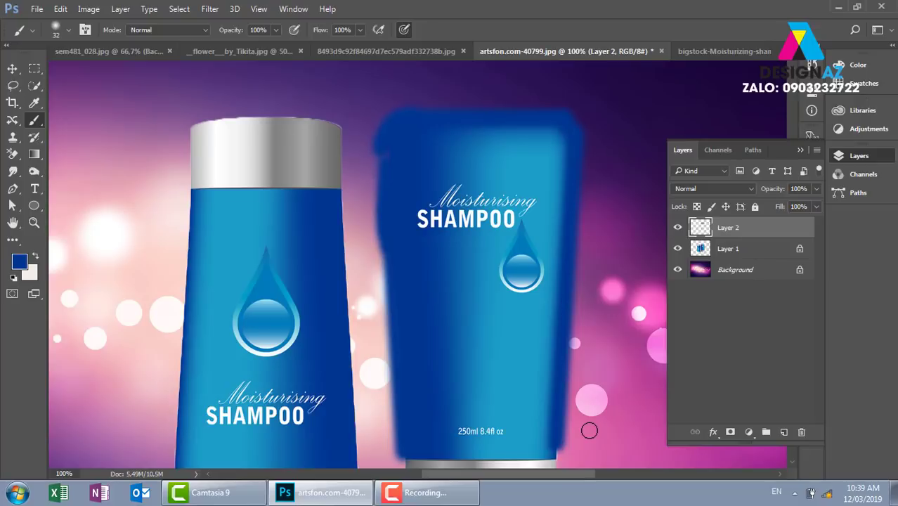
drag(532, 367, 513, 313)
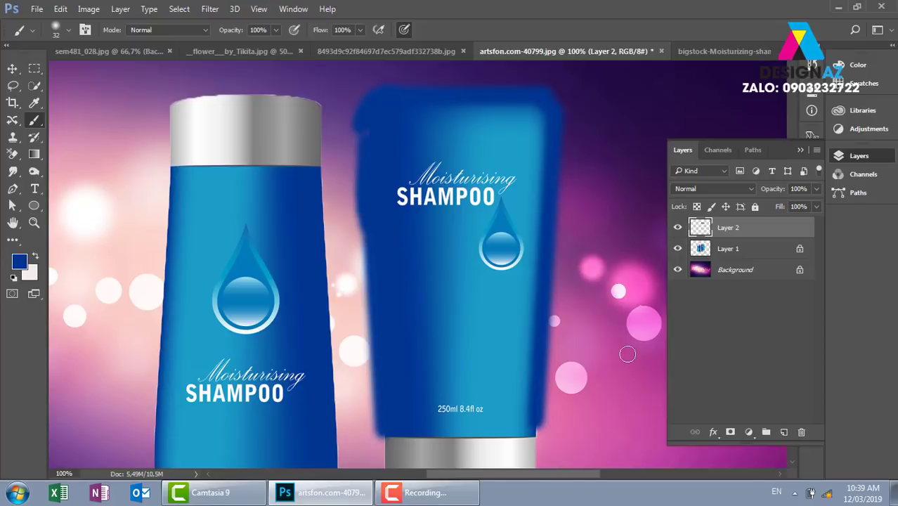
Step: Check the blue paint layer at 50% opacity, then return it to 100%
click(12, 68)
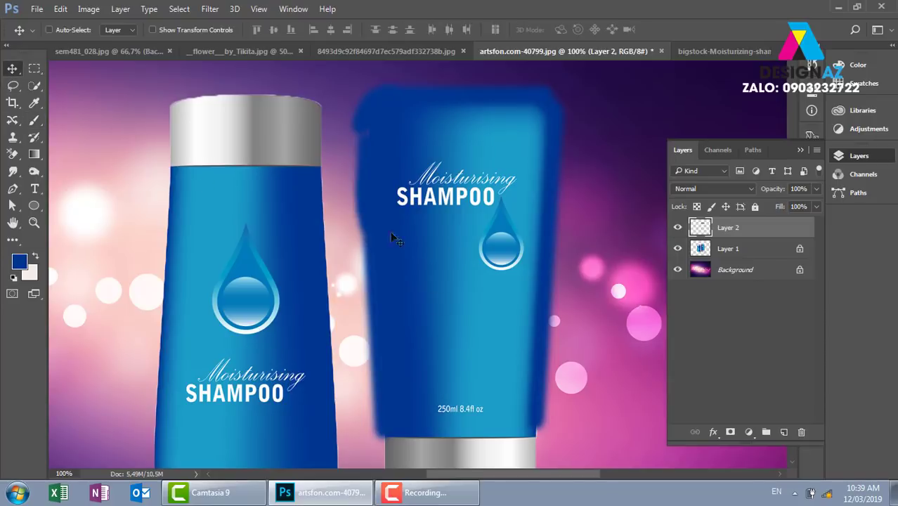
drag(542, 210, 543, 210)
click(736, 249)
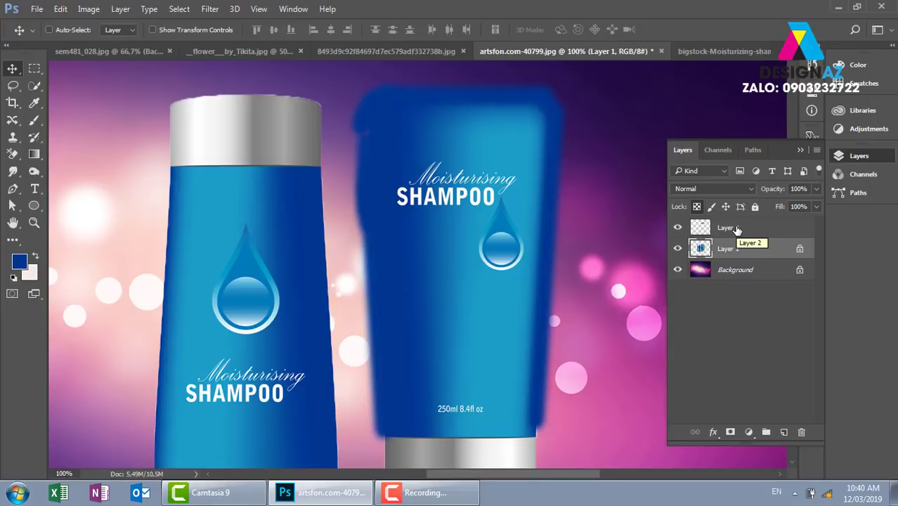
click(731, 227)
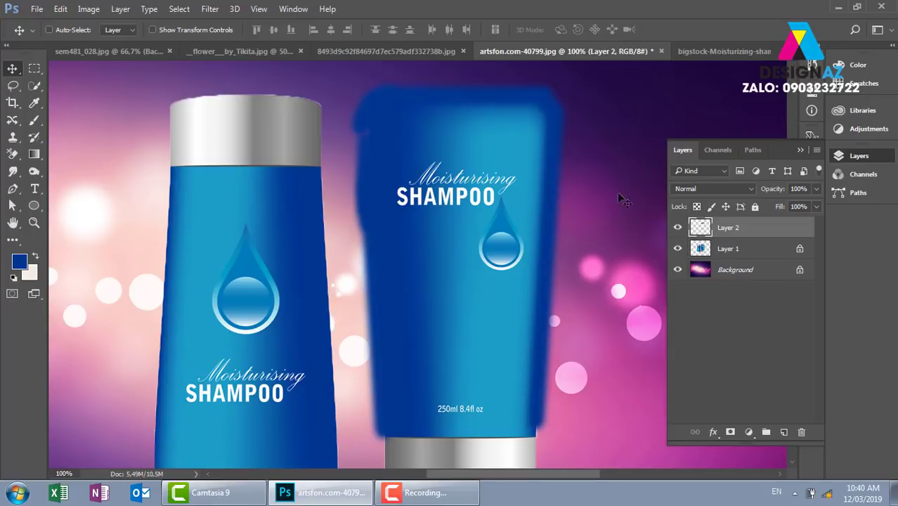
key(5)
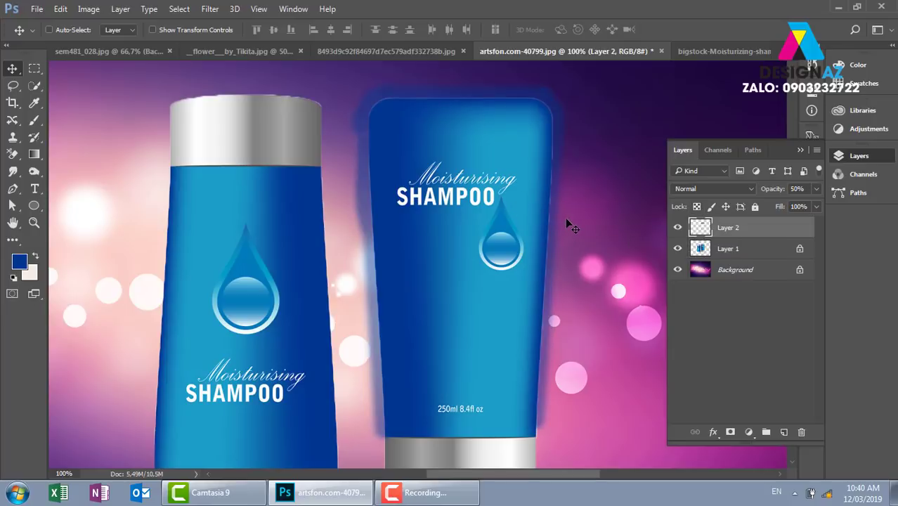
key(ctrl+plus)
drag(531, 186, 511, 315)
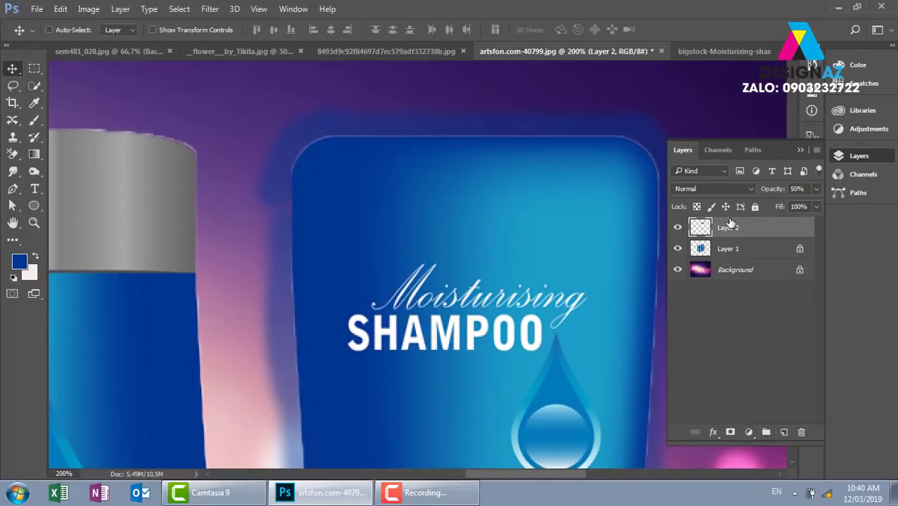
click(817, 188)
drag(785, 203, 817, 205)
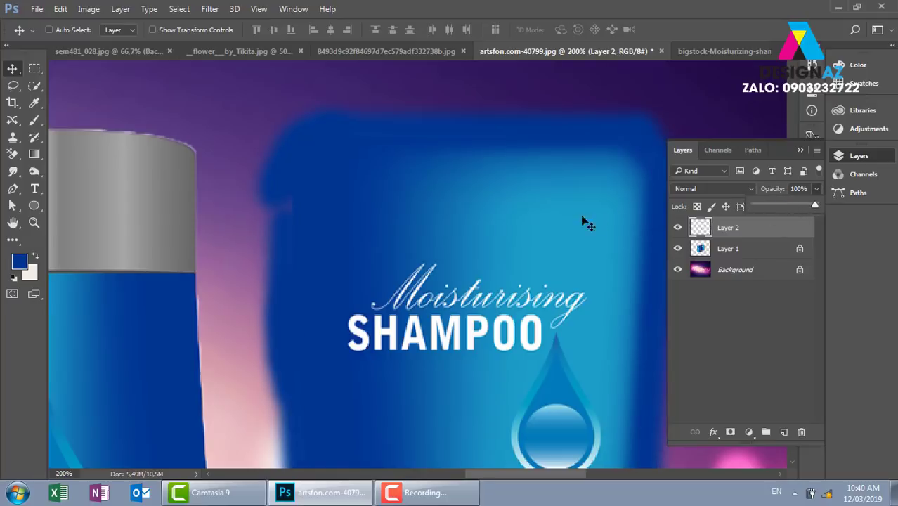
click(529, 234)
key(ctrl+minus)
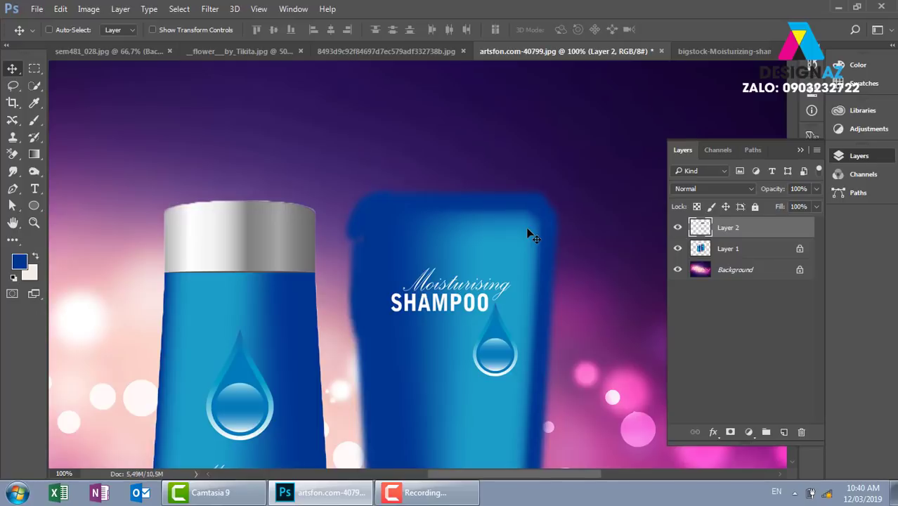
Step: Clip Layer 2's blue paint to the bottle shapes on Layer 1
alt+click(735, 238)
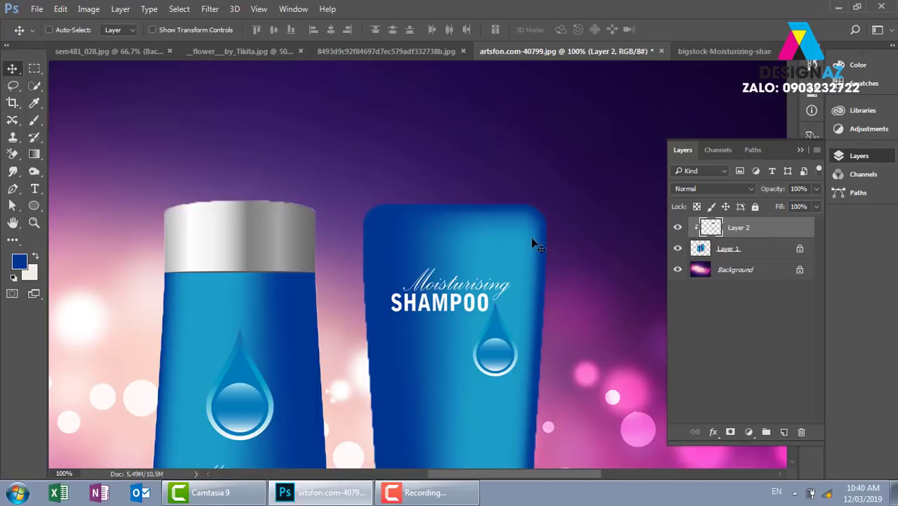
drag(498, 353, 503, 230)
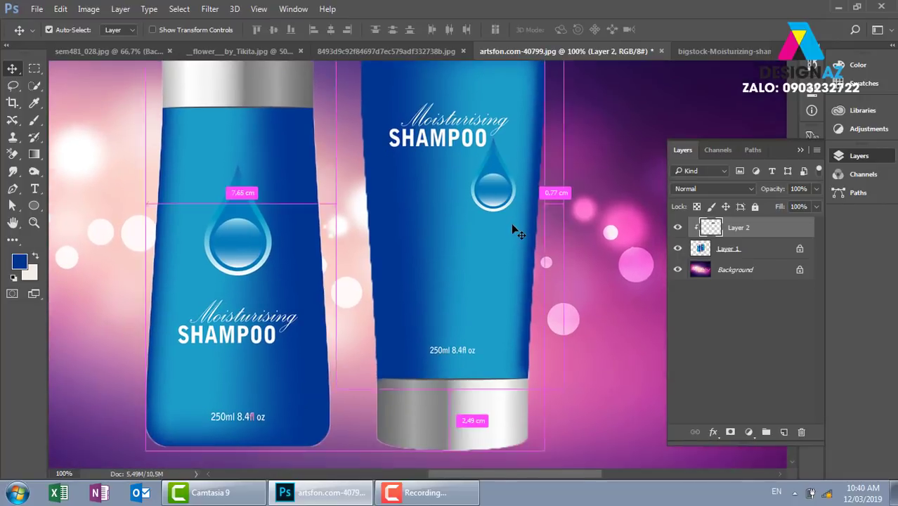
key(ctrl+minus)
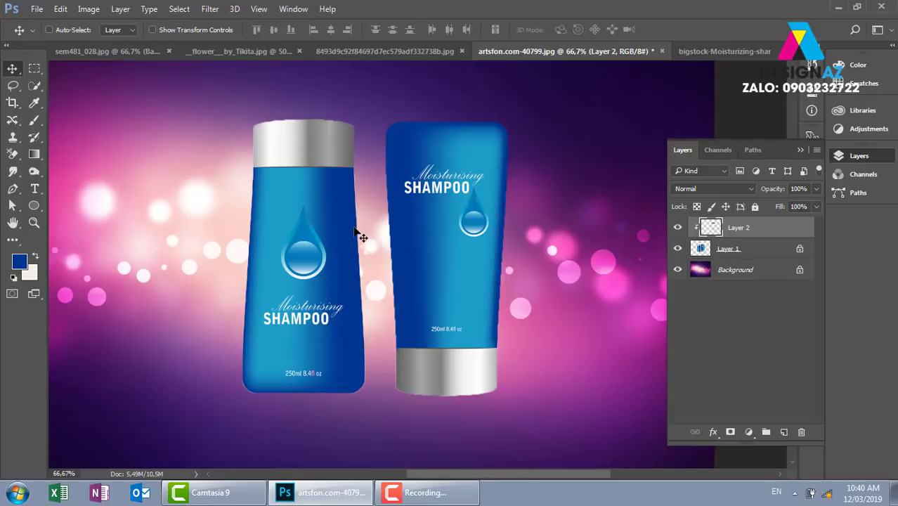
key(ctrl)
key(ctrl+plus)
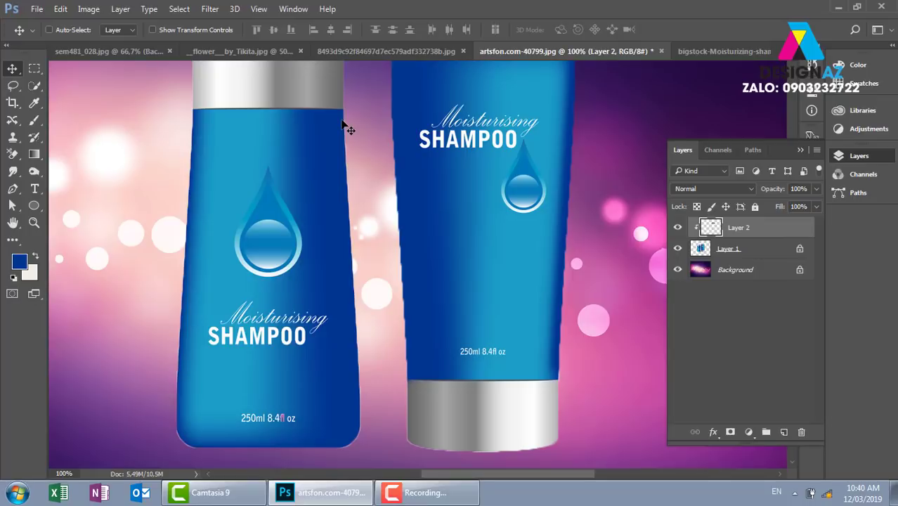
Step: Paint a straight blue line down the left bottle's right edge
key(b)
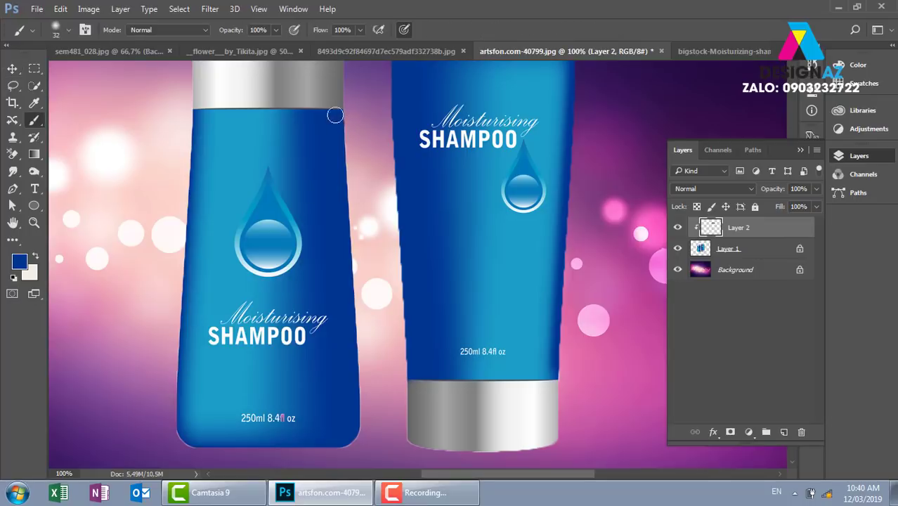
click(344, 169)
shift+click(360, 431)
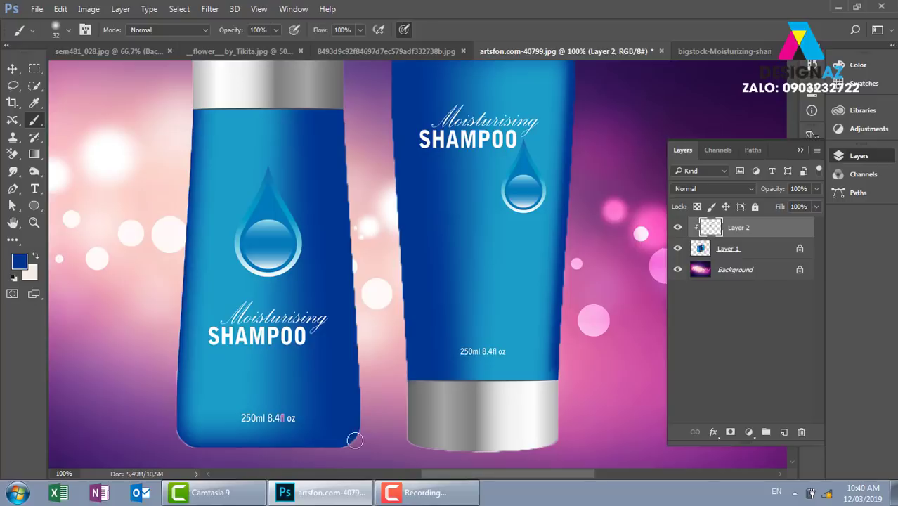
drag(245, 429, 310, 419)
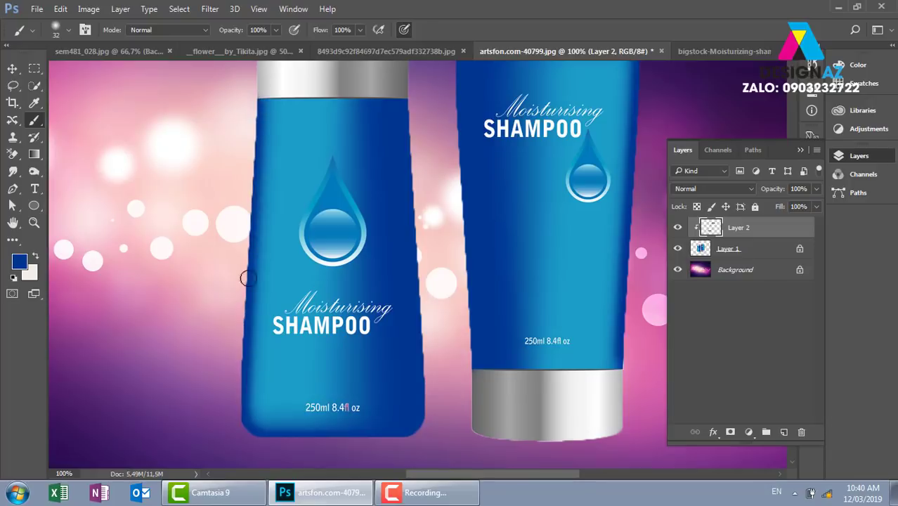
drag(432, 248, 420, 260)
key(ctrl+minus)
key(ctrl+minus)
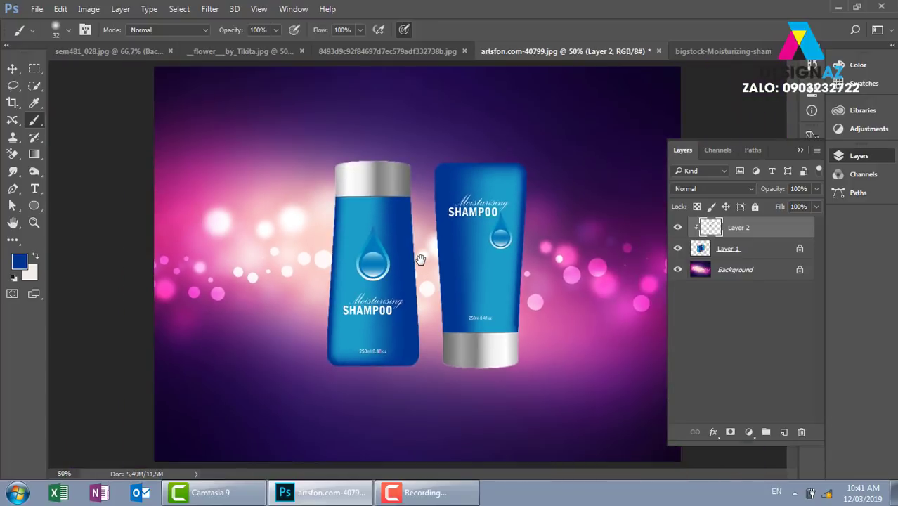
Step: Select Layer 2 and Layer 1 together for merging
click(12, 69)
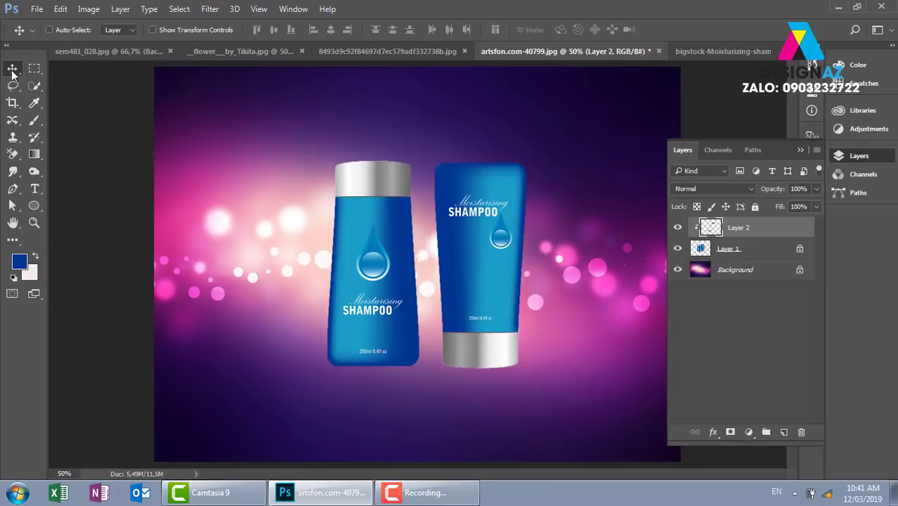
alt+click(698, 229)
shift+click(745, 253)
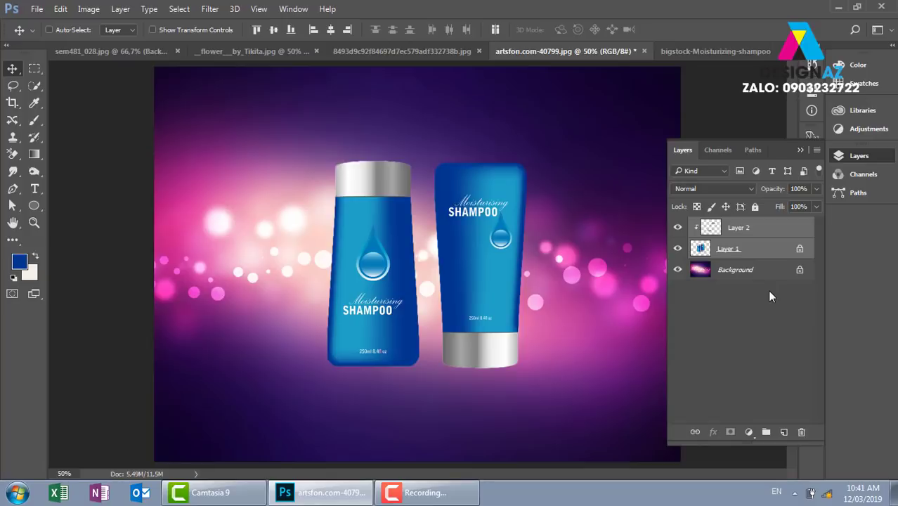
Step: Merge the blue paint into the bottles layer and shift the bottles about 25 px right
key(ctrl)
key(ctrl+e)
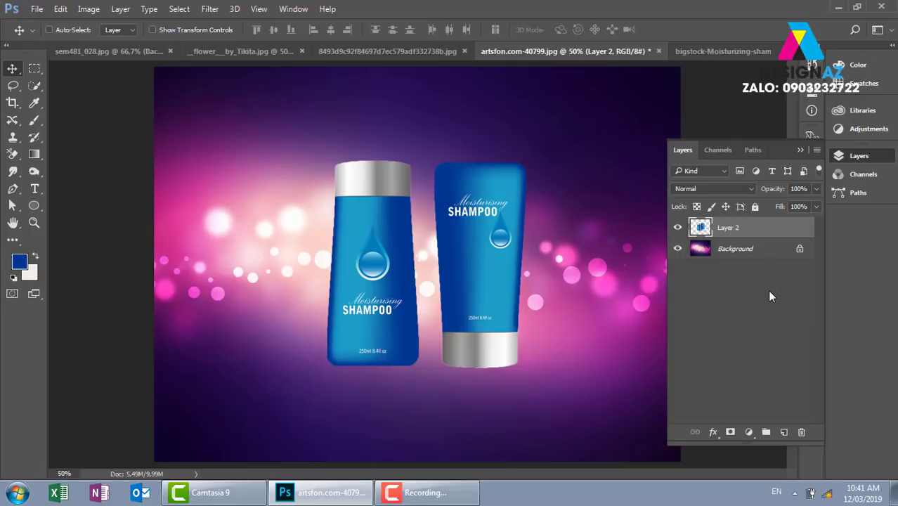
right_click(491, 280)
click(497, 287)
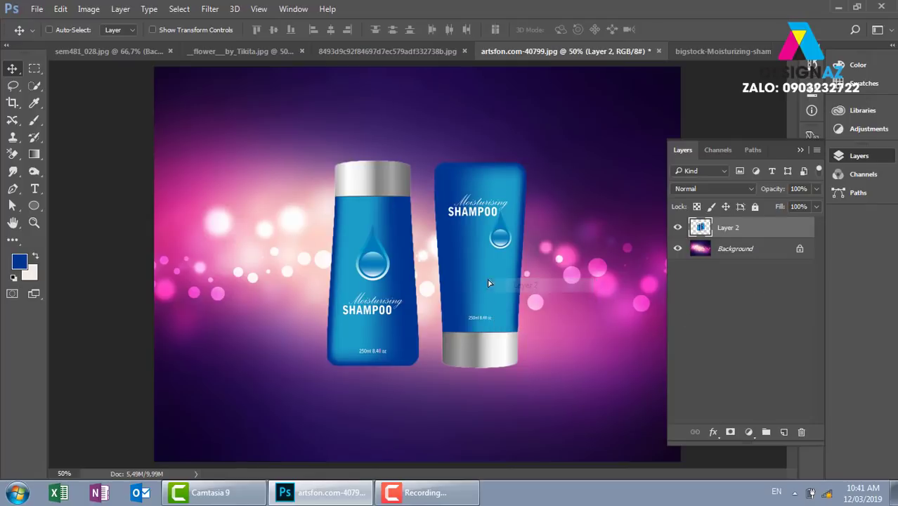
drag(491, 280, 501, 283)
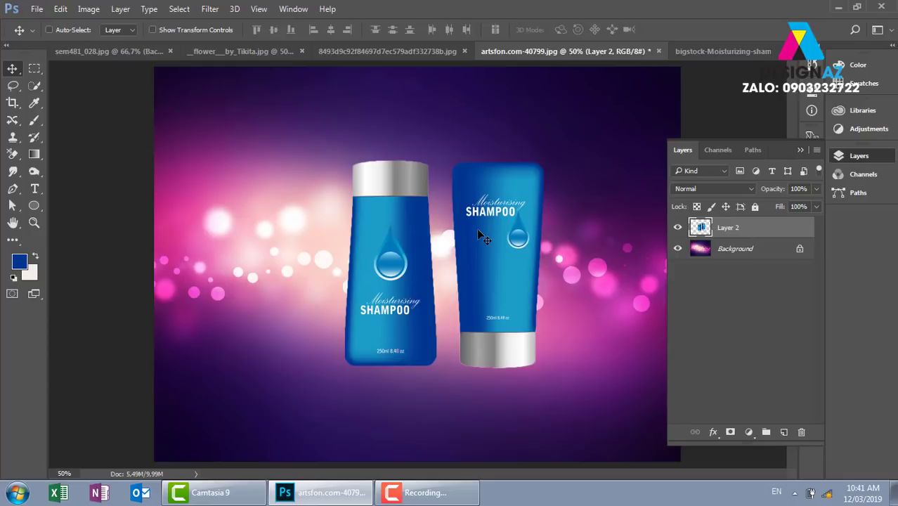
Step: Duplicate the bottles layer, keeping the copy aligned over the original
right_click(516, 203)
key(ctrl)
key(ctrl+j)
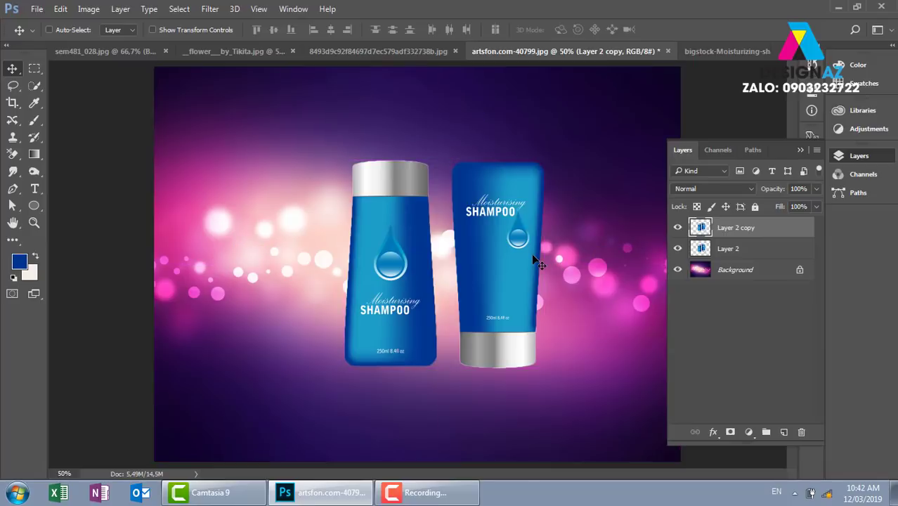
drag(493, 258, 502, 263)
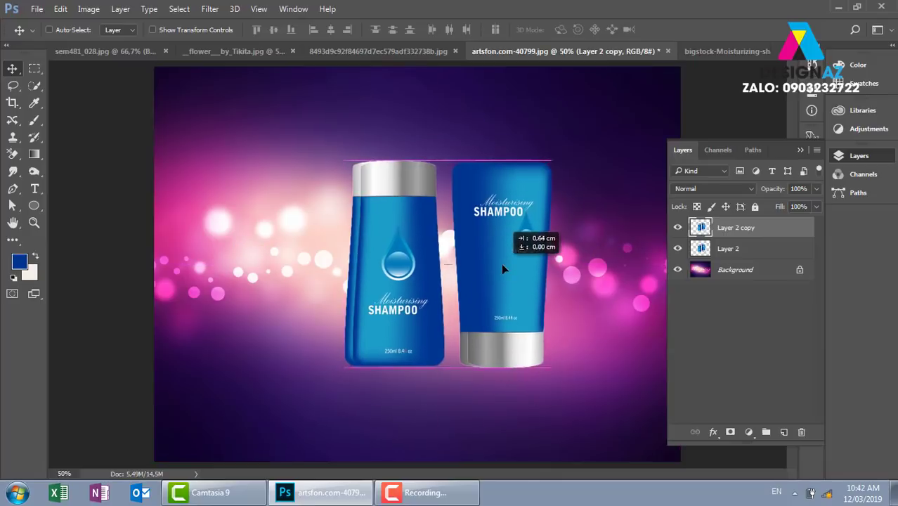
key(ctrl+z)
Step: Flip the duplicate upside down beneath the bottles, stretch it to full height, and nudge it up to meet them
key(ctrl+t)
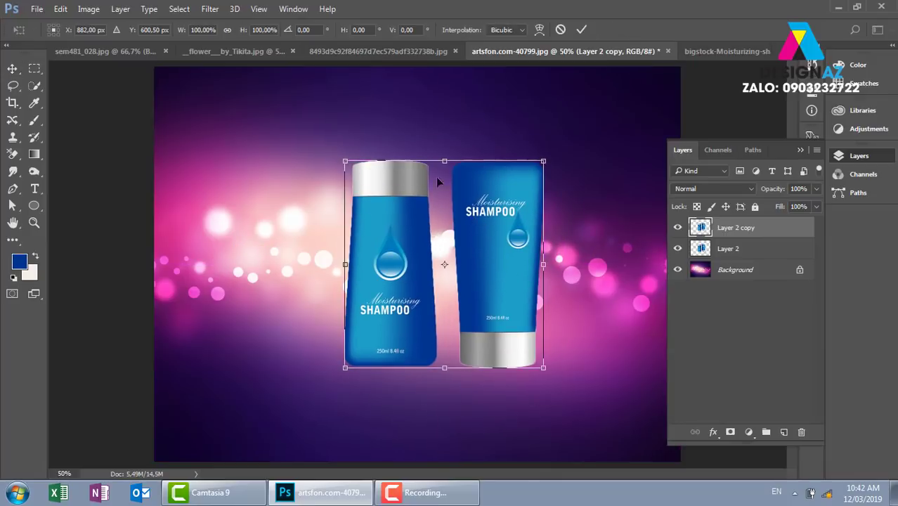
drag(444, 156, 450, 478)
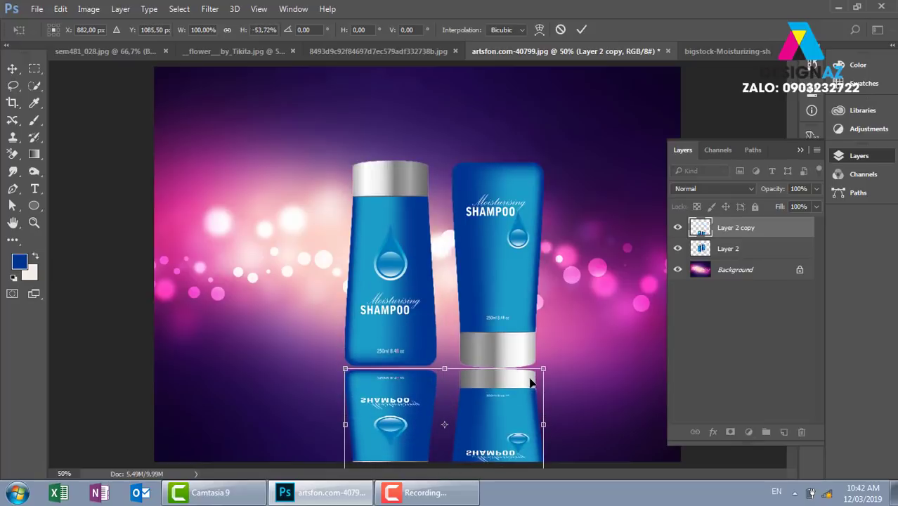
key(ctrl+minus)
drag(429, 410, 424, 462)
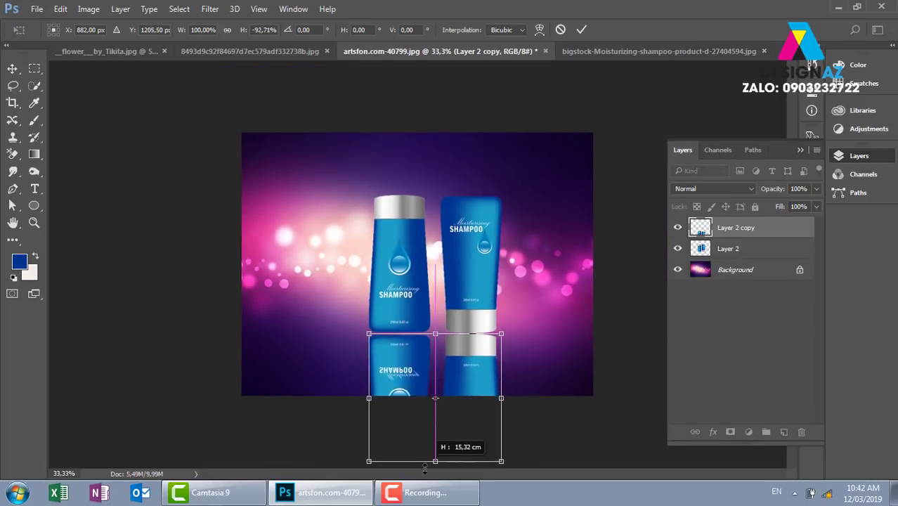
key(Return)
key(ctrl+plus)
key(ctrl+plus)
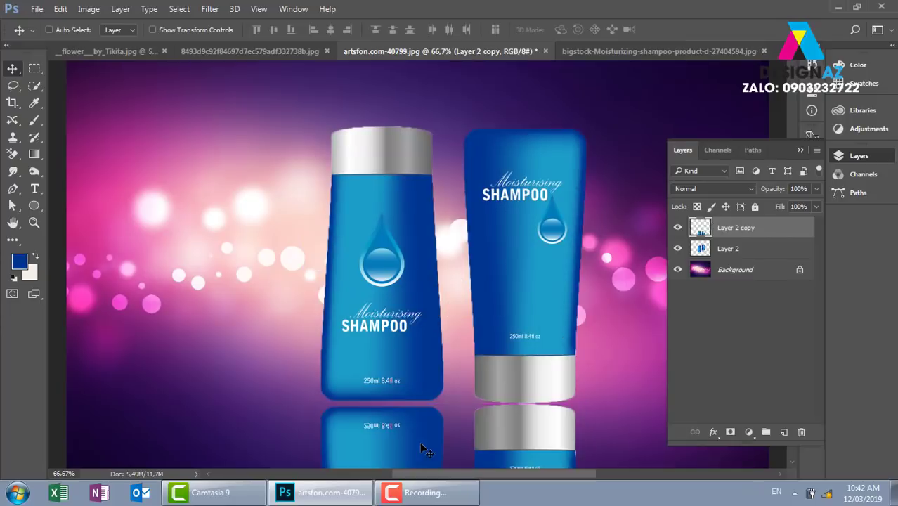
drag(535, 381, 531, 281)
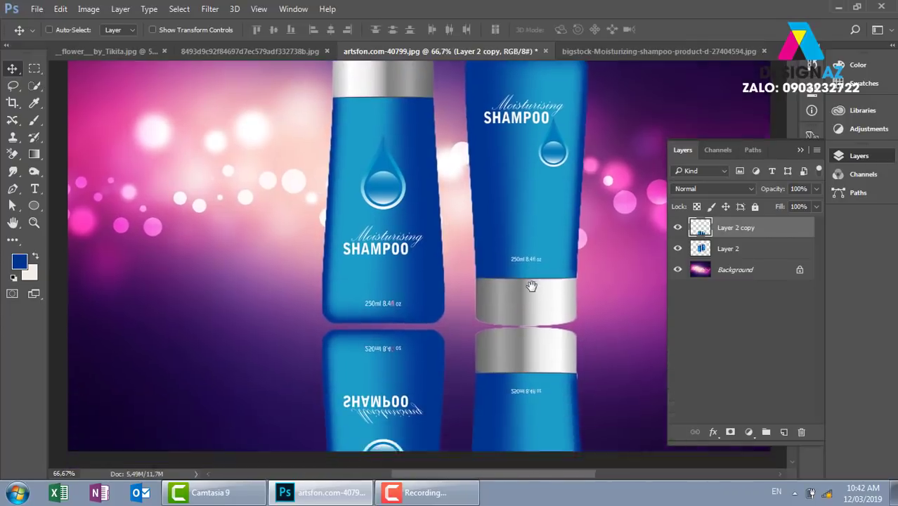
key(Up)
key(Up)
key(Up)
key(Up)
key(Up)
key(Up)
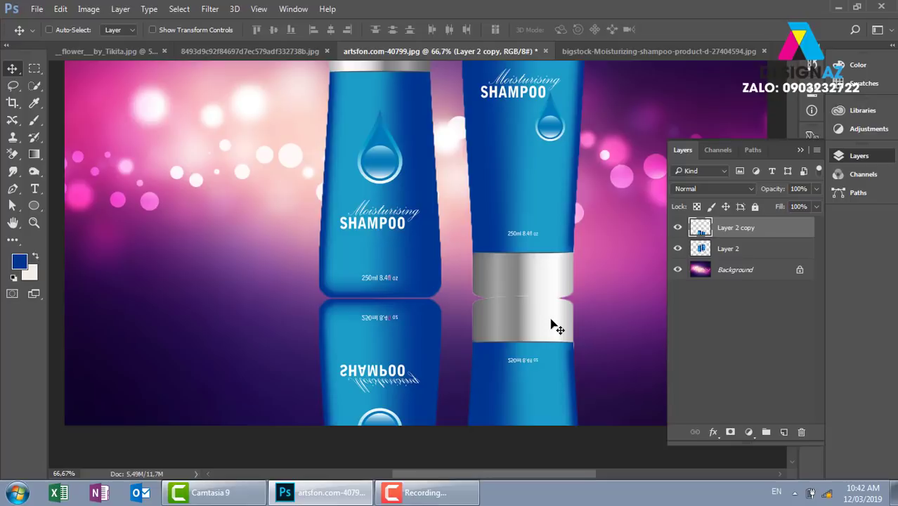
drag(552, 321, 550, 343)
key(ctrl+minus)
key(ctrl+minus)
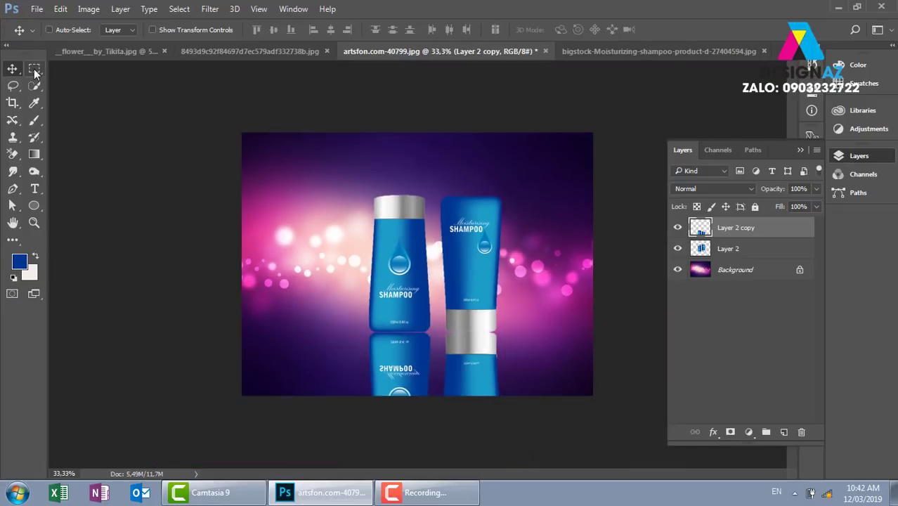
Step: Marquee-select a strip across the image bottom and try a 40 px feather, then undo
click(35, 68)
drag(230, 372, 770, 453)
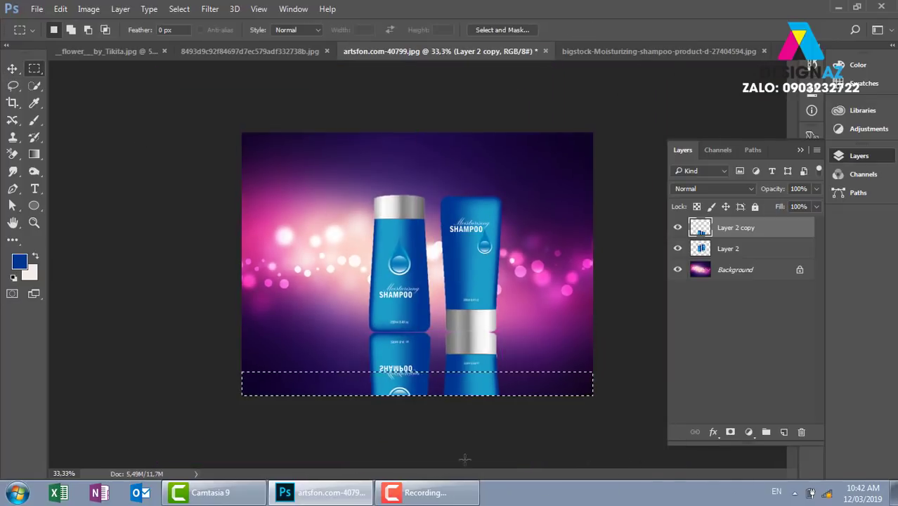
key(shift)
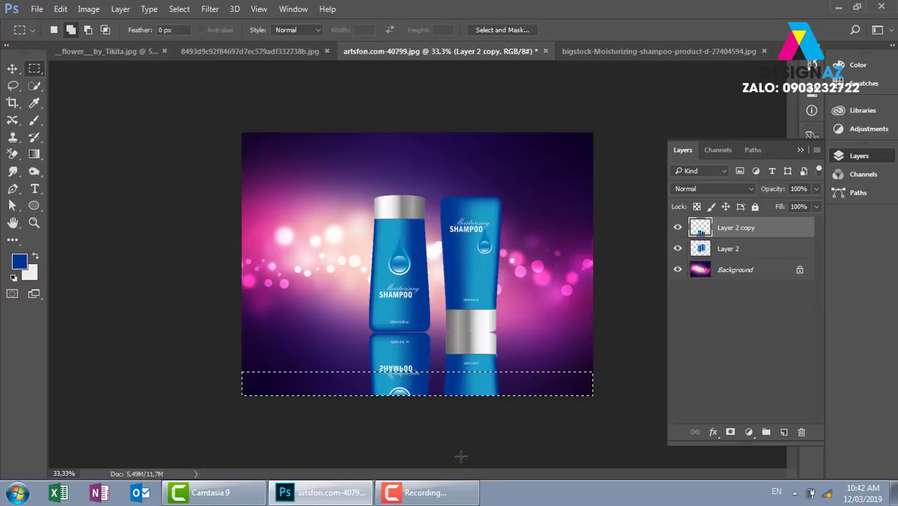
key(shift+F6)
text(4)
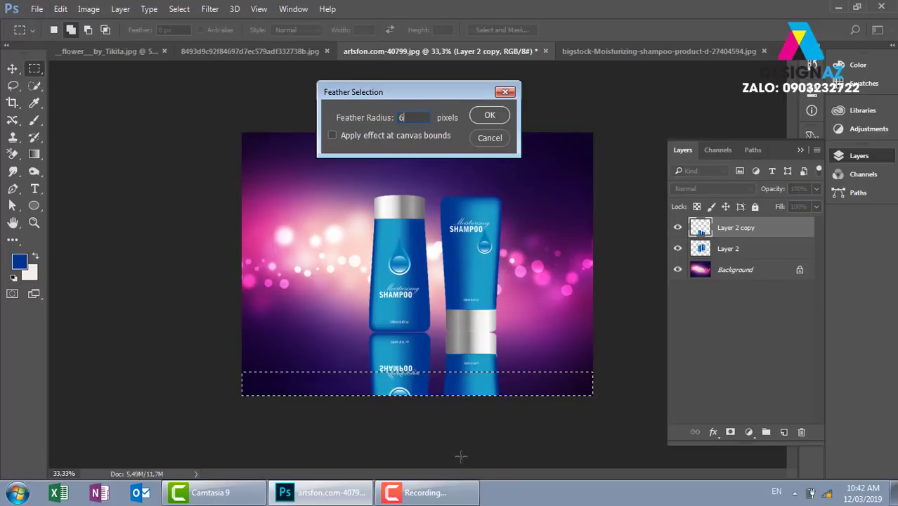
text(0)
key(Return)
key(ctrl+plus)
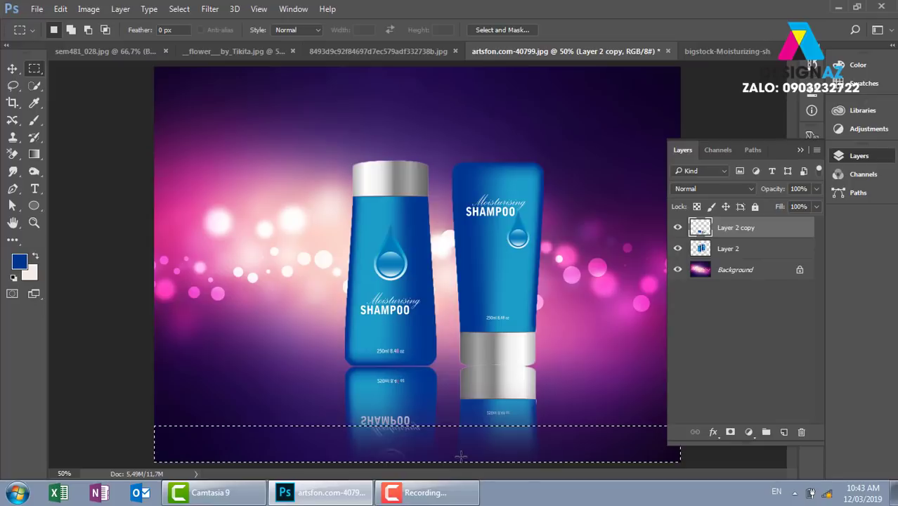
key(ctrl+z)
Step: Feather the strip 90 px, delete twice to fade the reflection, and deselect
key(shift+F6)
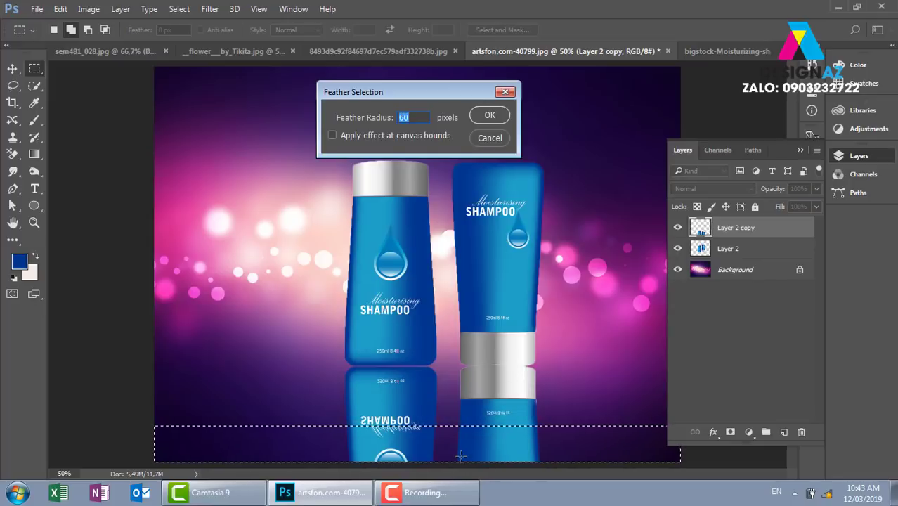
text(90)
key(Return)
key(Delete)
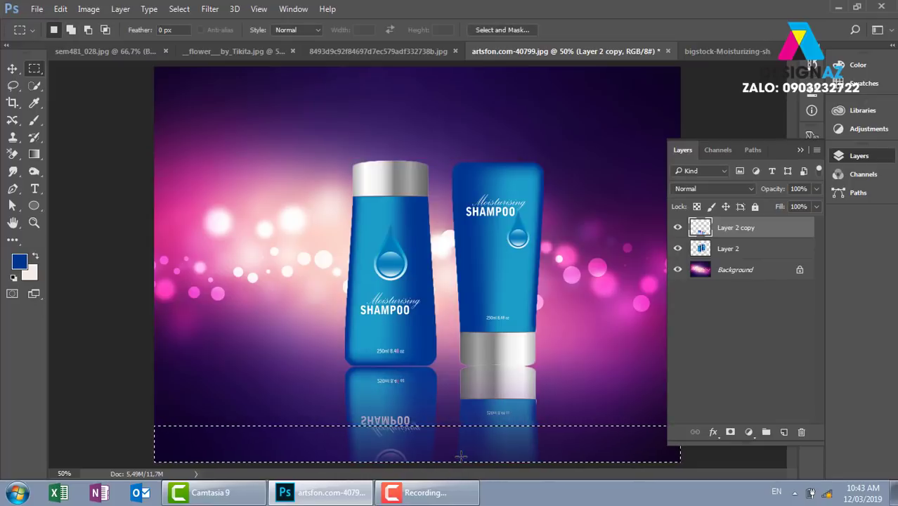
key(Delete)
key(Delete)
key(v)
key(ctrl+d)
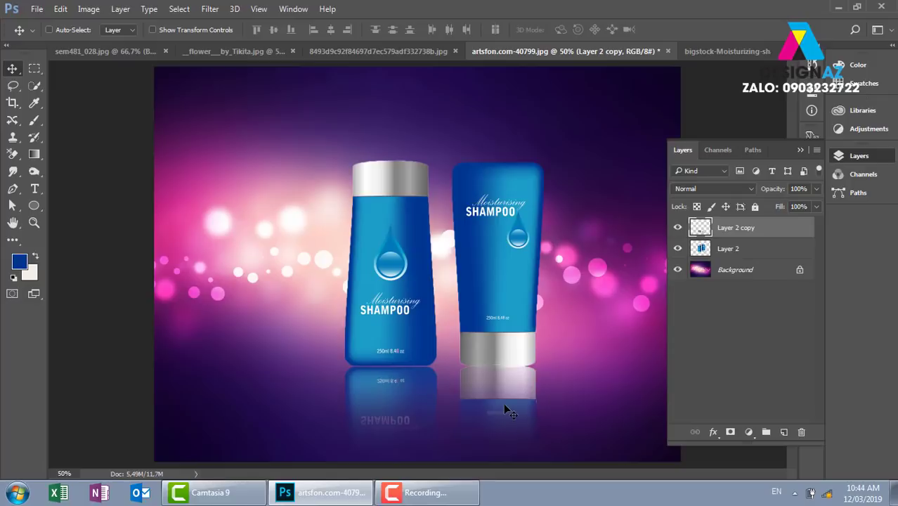
Step: Delete the old reflection layer and copy a rectangular selection of the left bottle onto Layer 3
key(Delete)
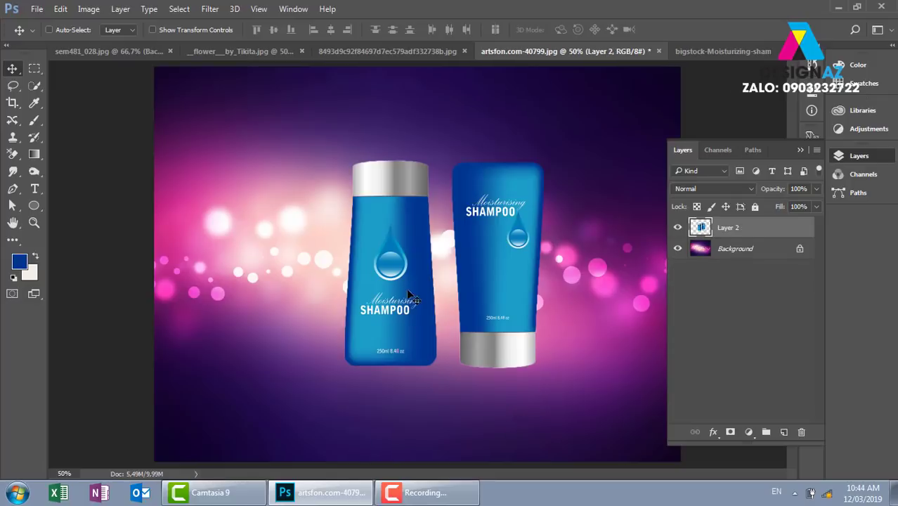
right_click(432, 289)
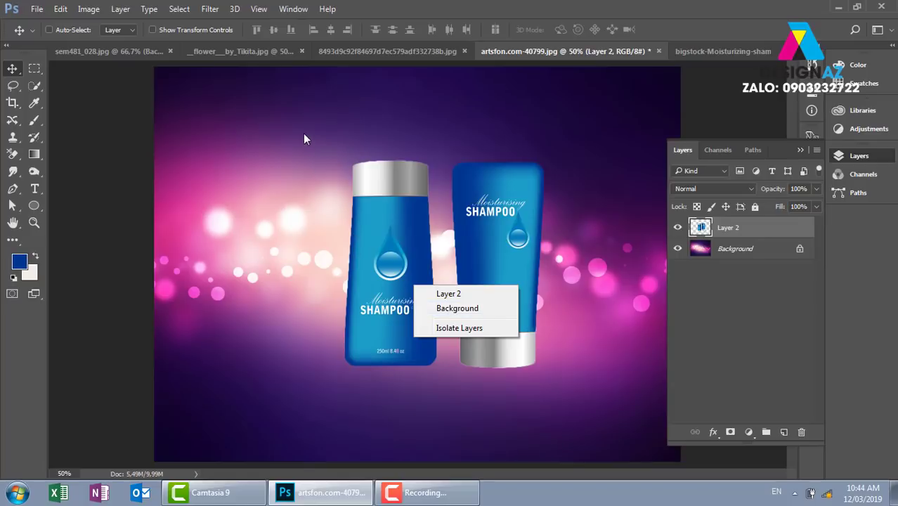
key(Escape)
key(m)
drag(298, 138, 435, 359)
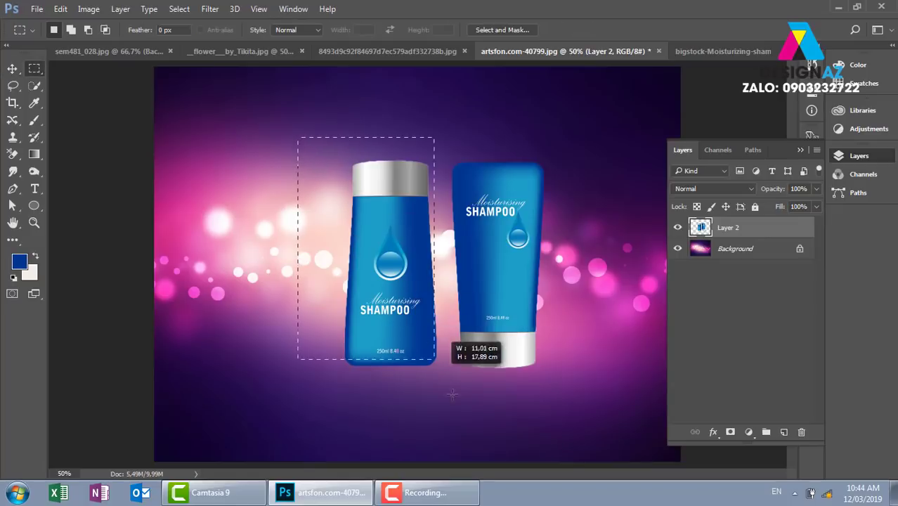
drag(452, 395, 449, 410)
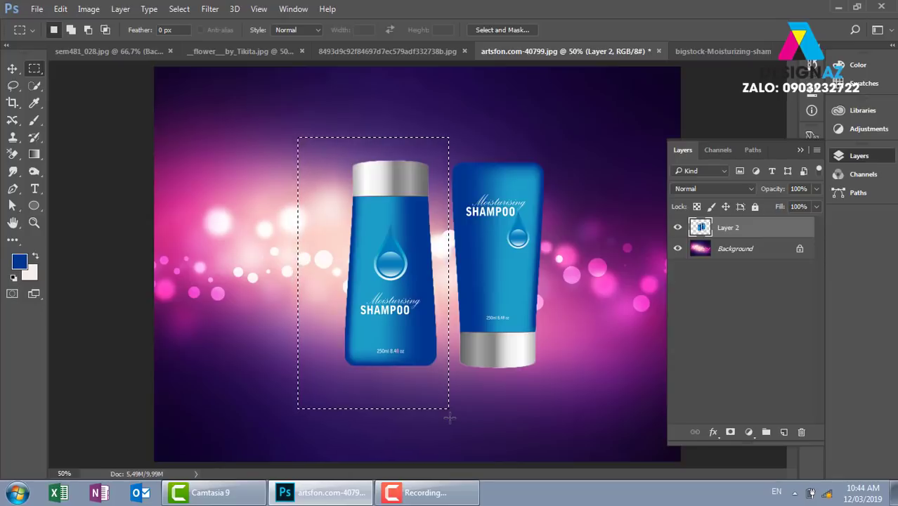
key(ctrl+j)
Step: Flip the bottle copy upside down directly beneath the original and stretch it downward
key(ctrl+t)
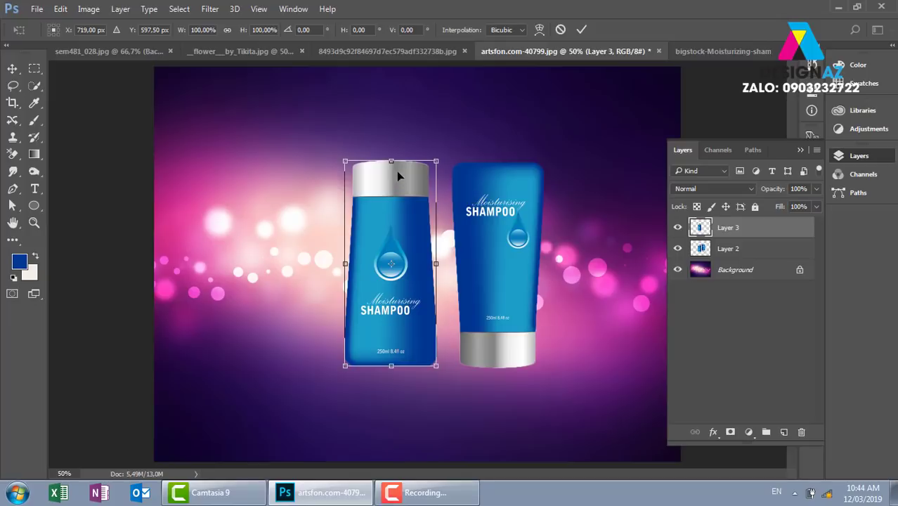
drag(391, 162, 391, 504)
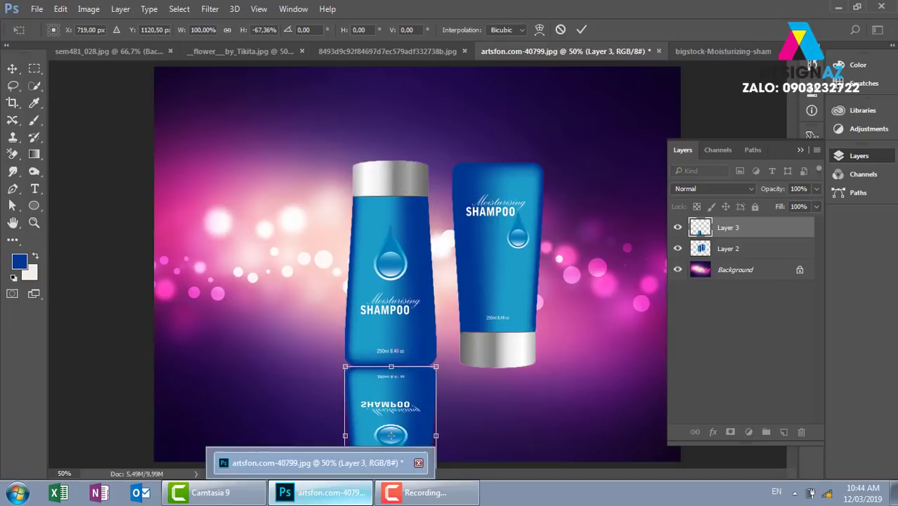
key(ctrl+minus)
right_click(321, 492)
click(403, 408)
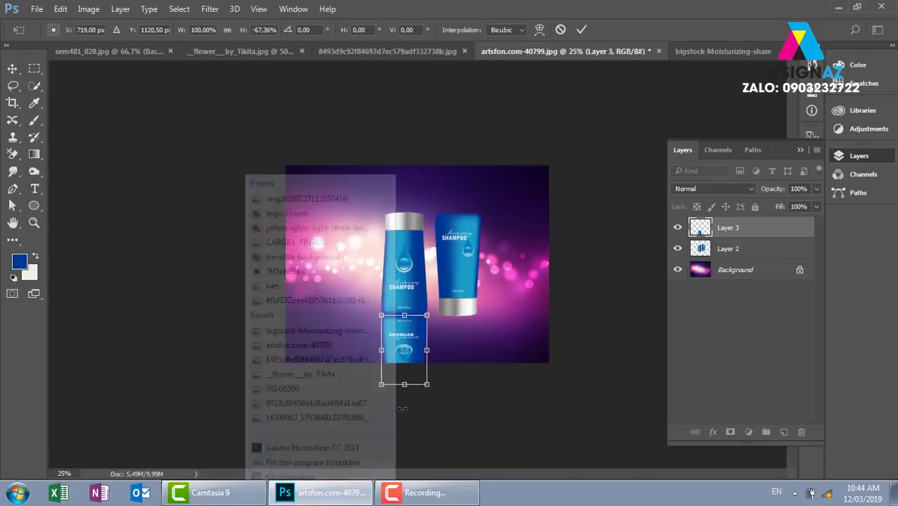
drag(404, 384, 403, 404)
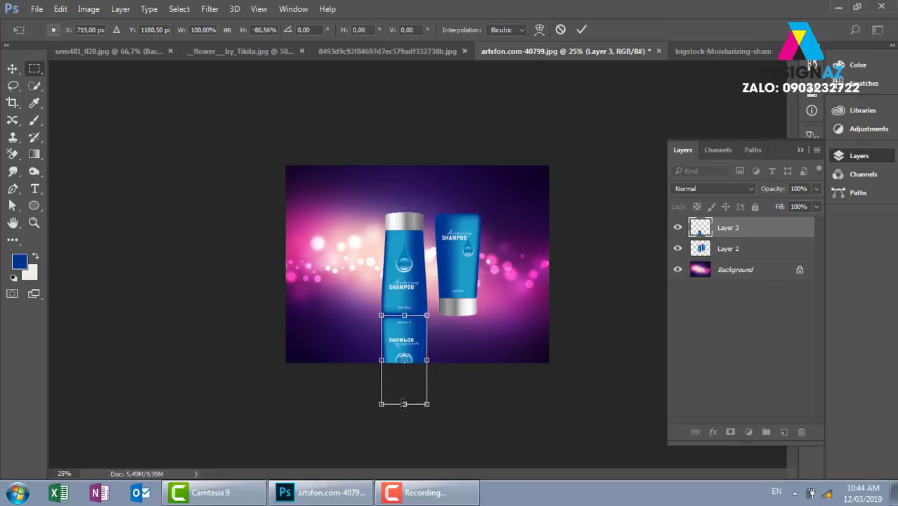
key(Return)
key(ctrl+plus)
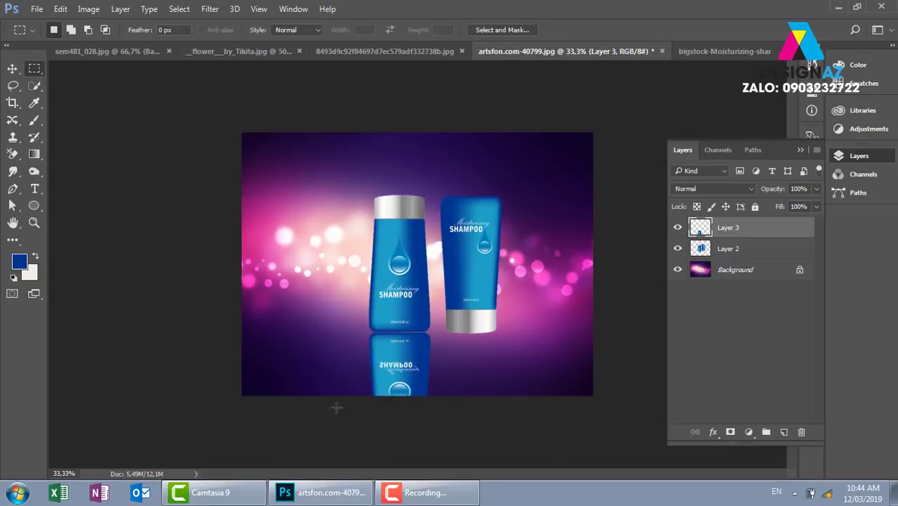
Step: Erase the reflection's lower part through a 90-pixel feathered bottom-strip selection, then deselect
drag(241, 368, 632, 450)
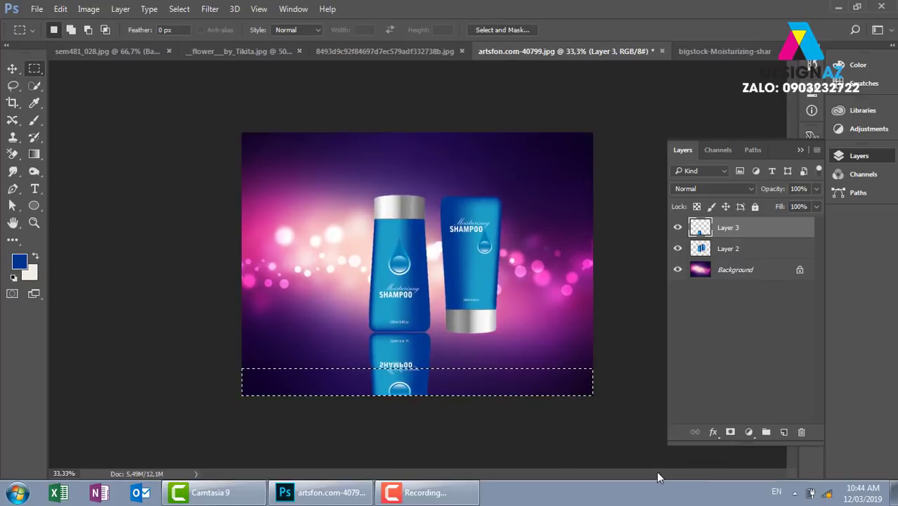
key(shift+F6)
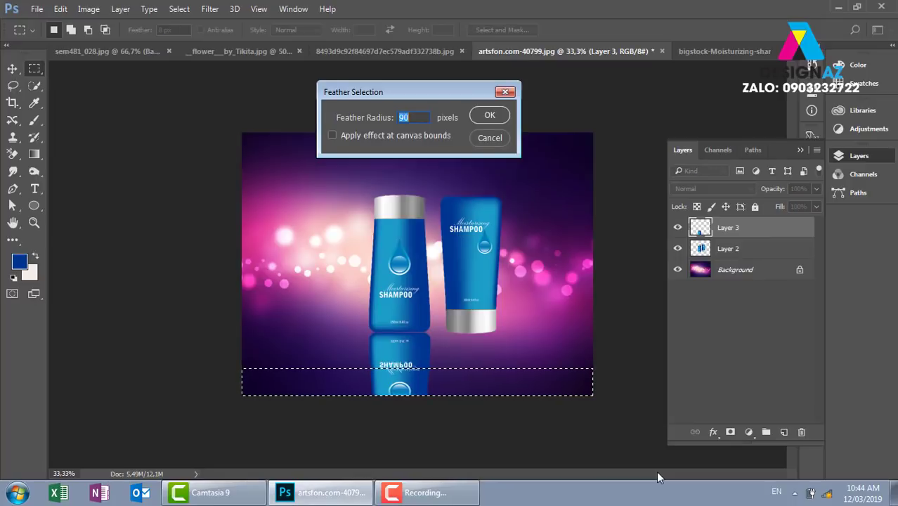
key(Return)
key(Delete)
key(Delete)
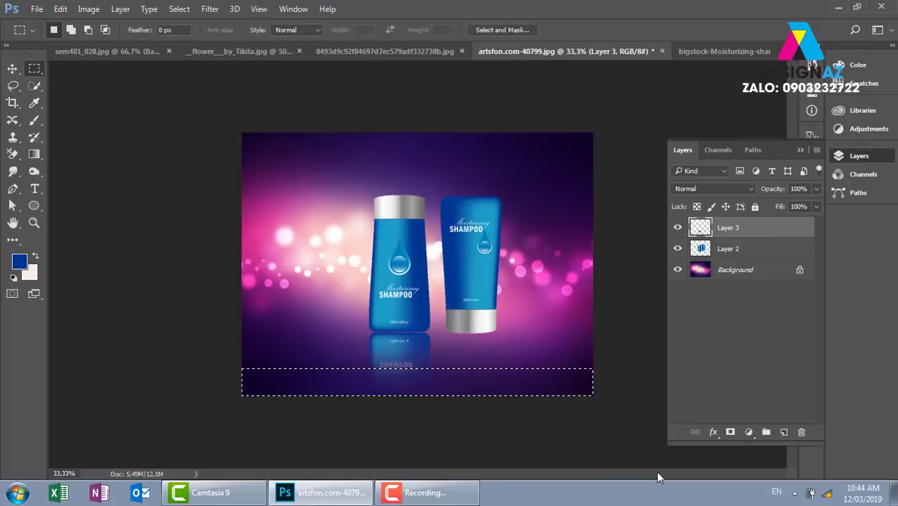
key(v)
key(ctrl+d)
key(ctrl+plus)
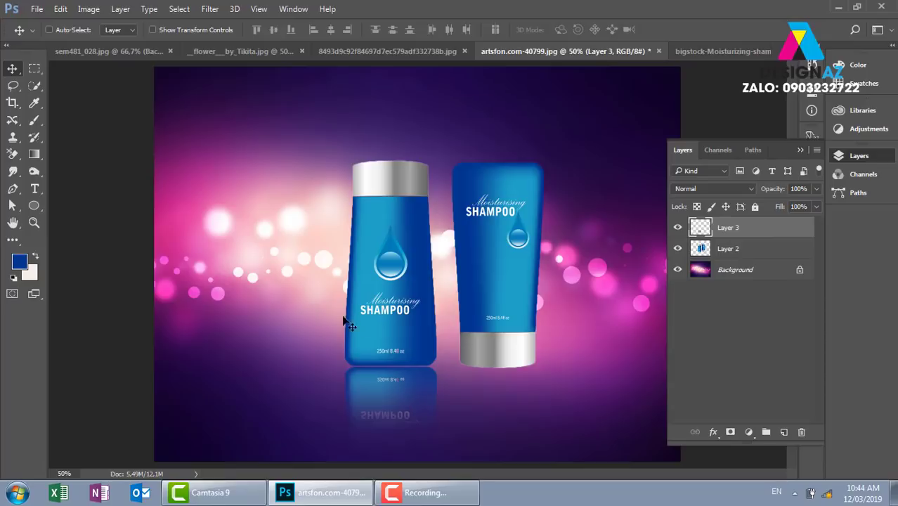
drag(368, 412, 415, 413)
key(ctrl+z)
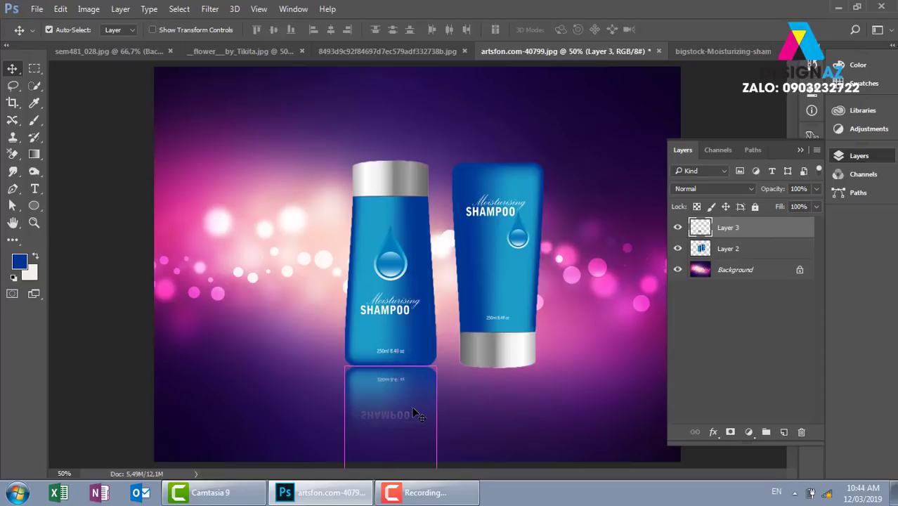
key(ctrl+j)
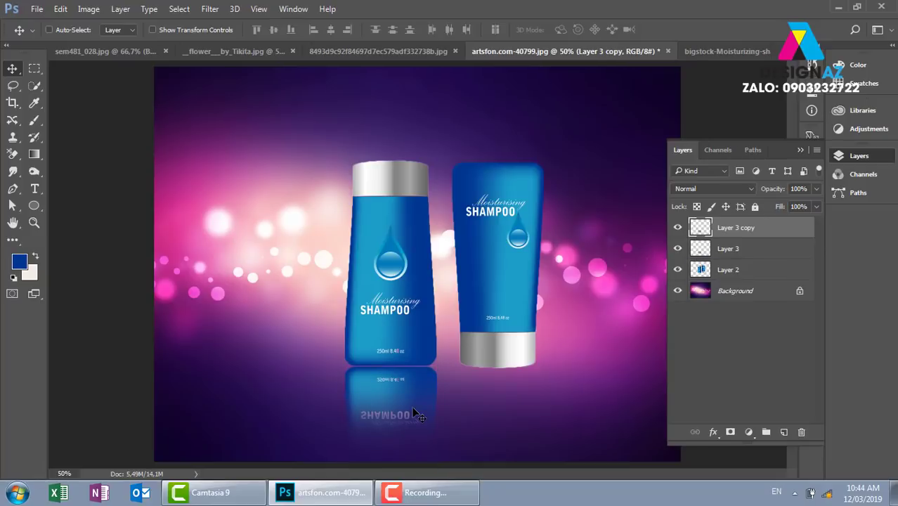
click(714, 189)
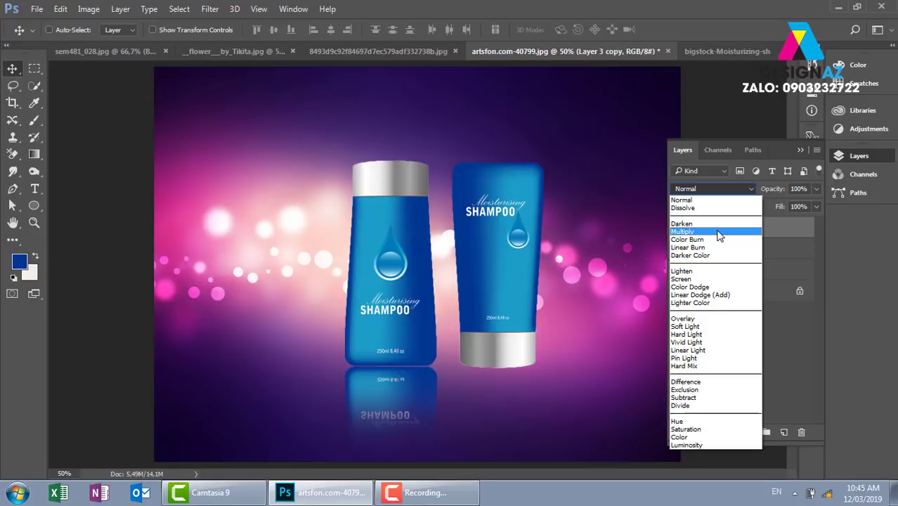
click(717, 232)
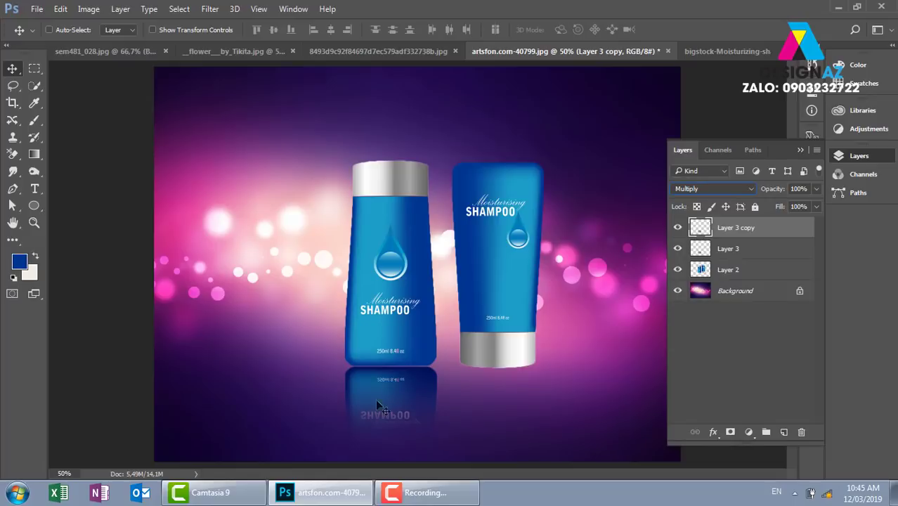
key(ctrl+z)
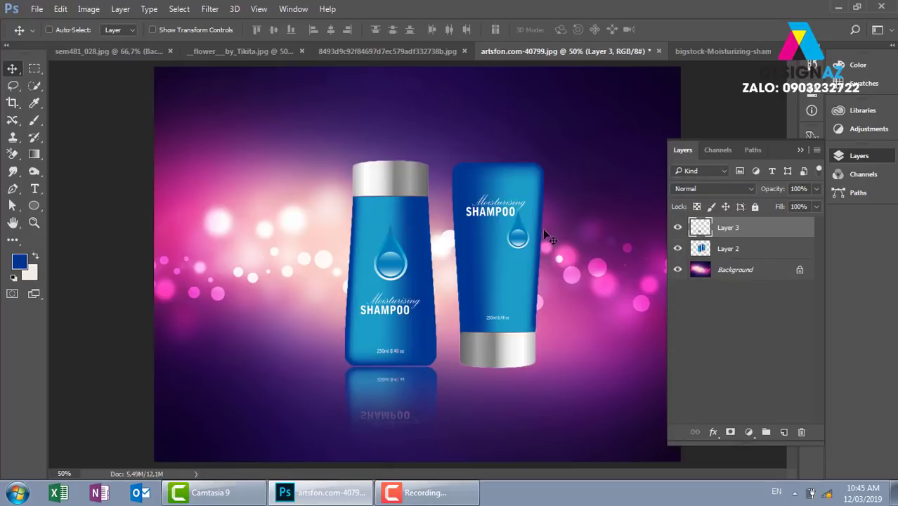
right_click(513, 211)
click(541, 218)
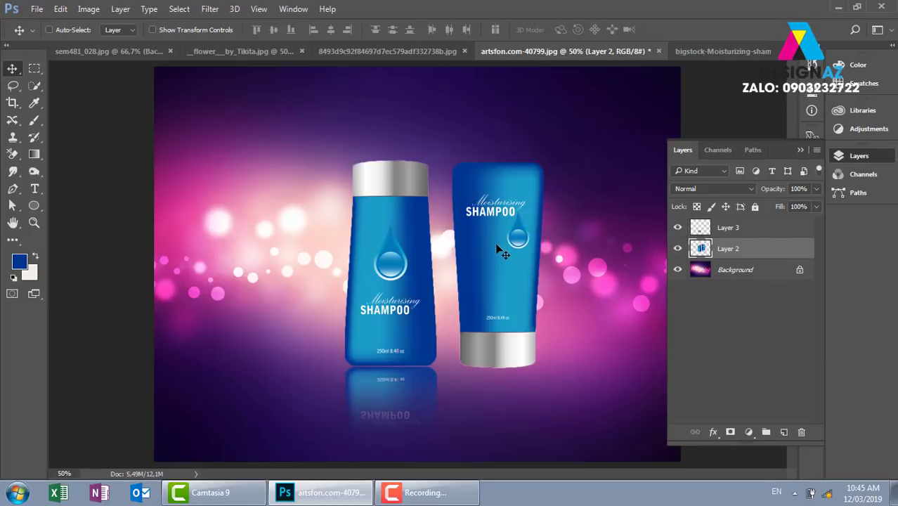
Step: Select a rectangle around the right tube and copy it from Layer 2 onto new Layer 4
key(m)
drag(442, 144, 573, 407)
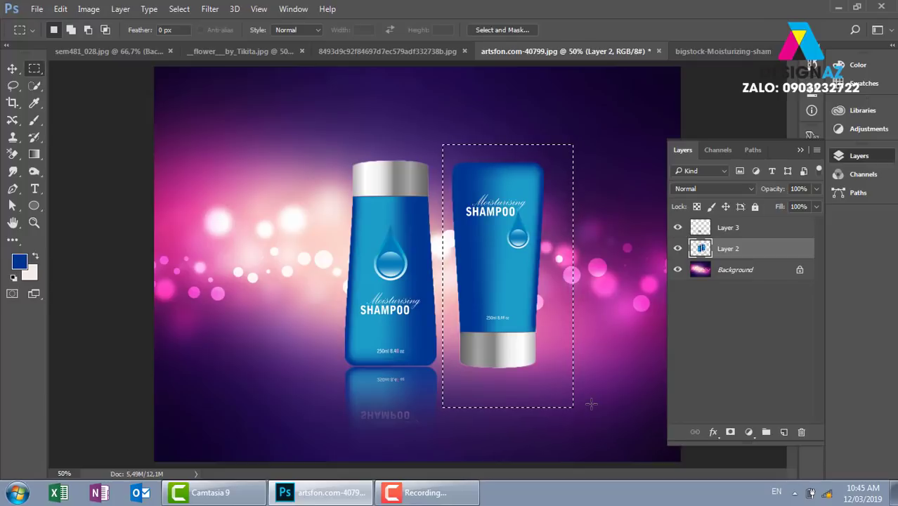
key(v)
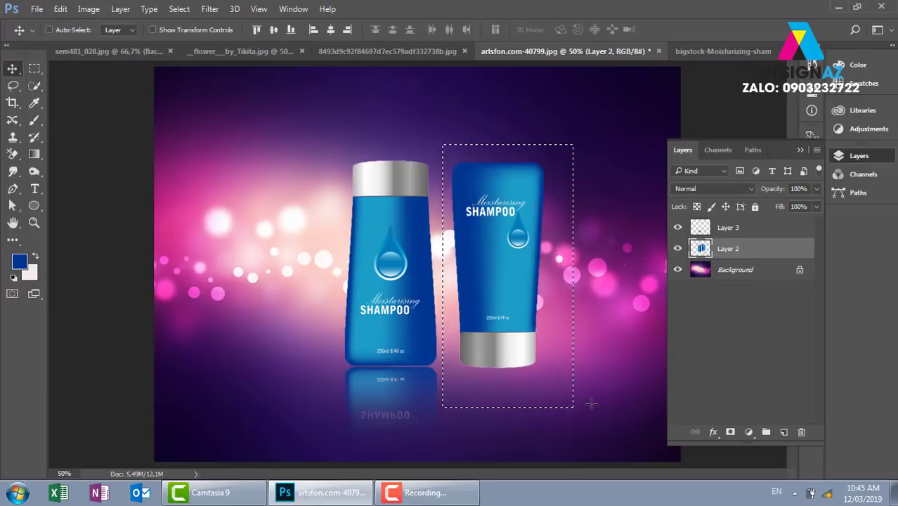
right_click(501, 276)
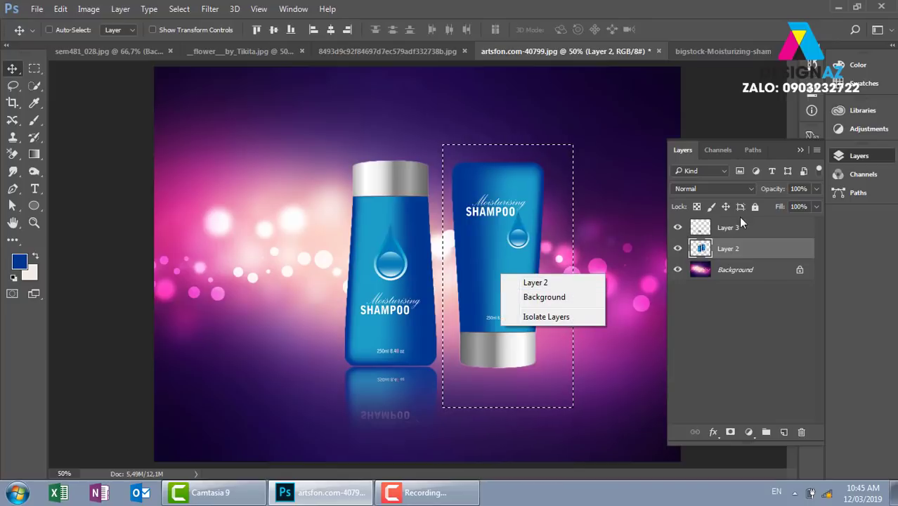
click(750, 239)
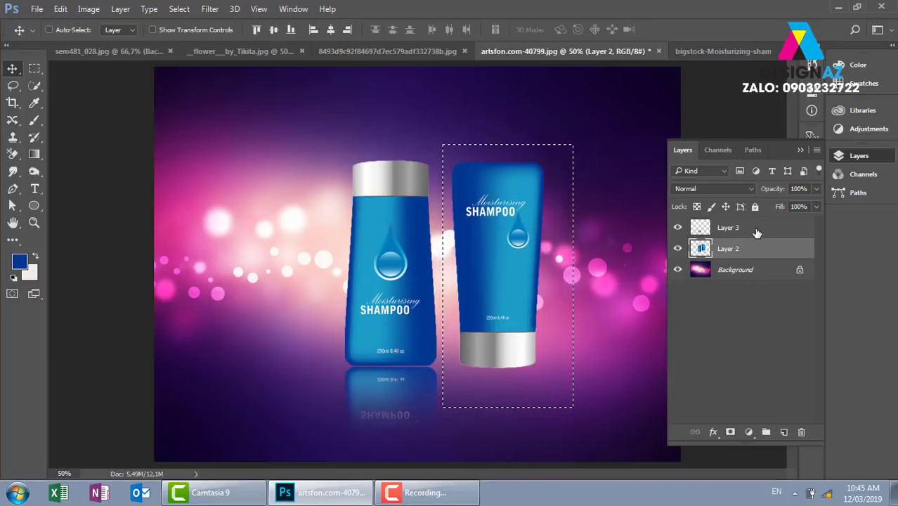
click(755, 231)
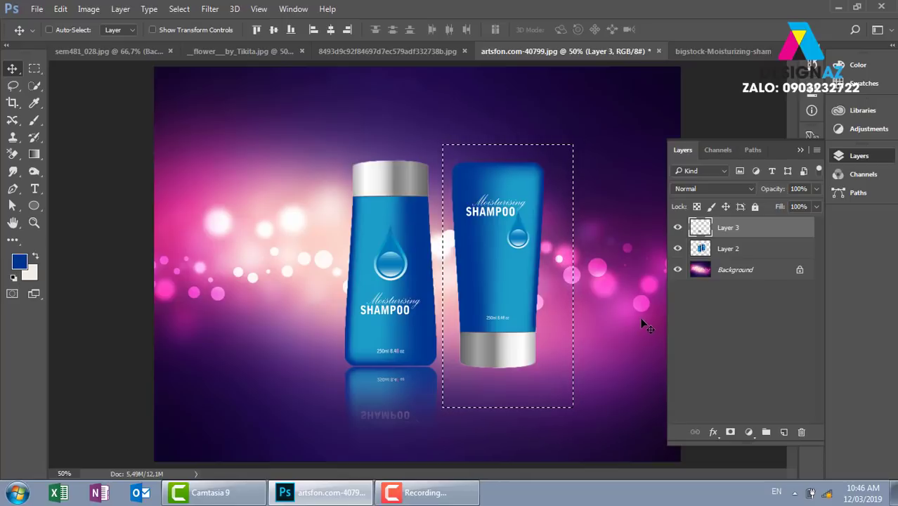
click(729, 250)
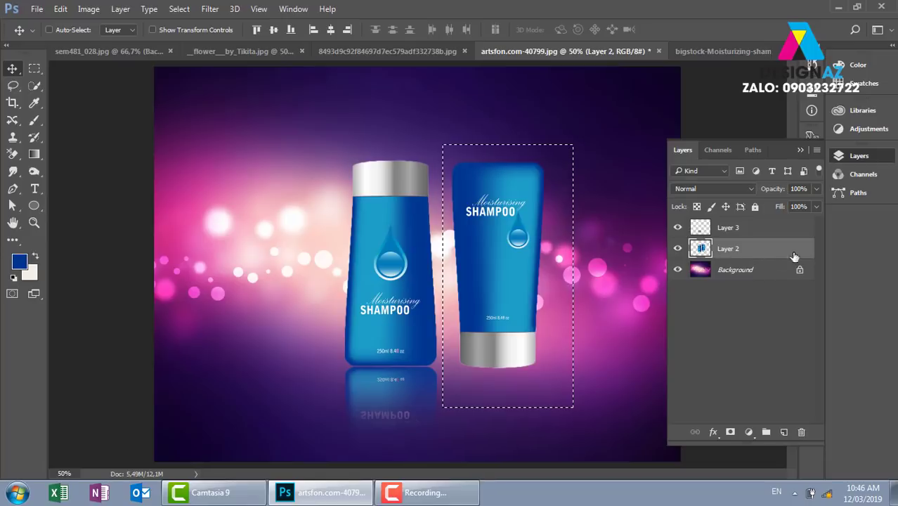
key(ctrl+j)
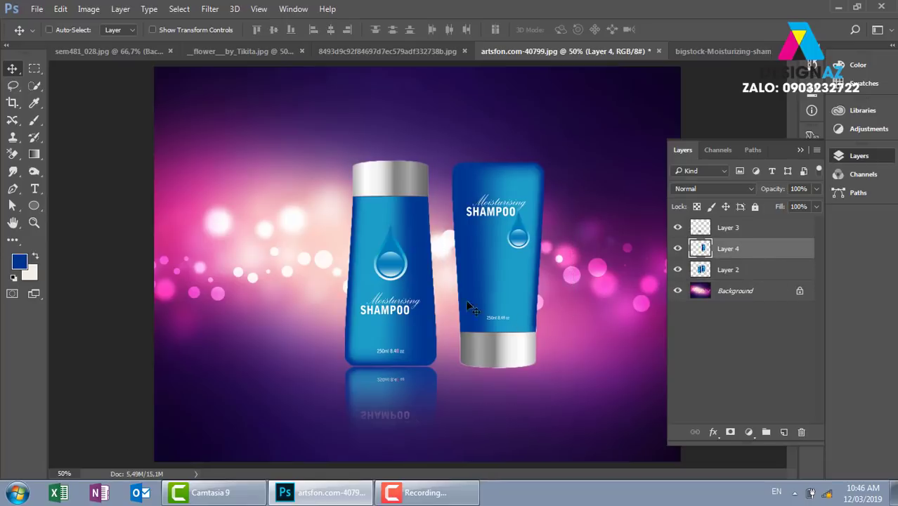
Step: Flip the Layer 4 tube copy upside down beneath the right tube and stretch it downward
drag(509, 278, 510, 276)
key(ctrl+t)
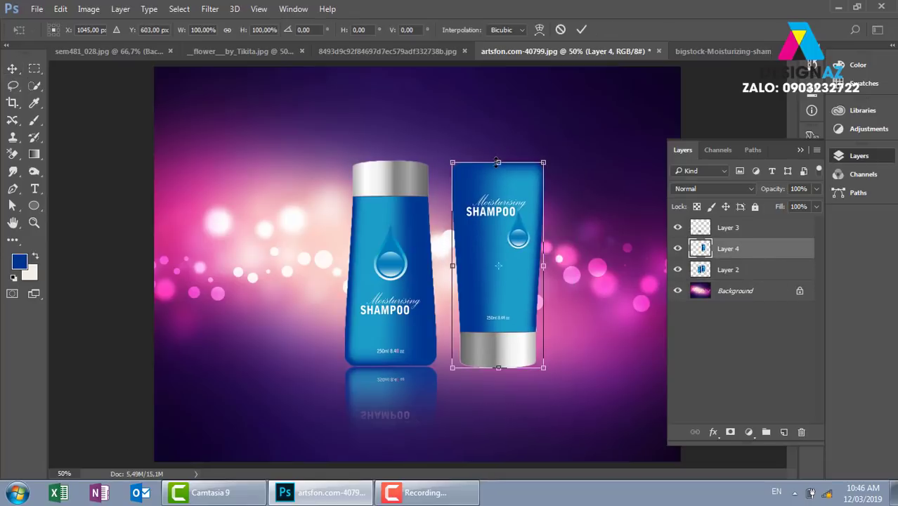
drag(498, 161, 498, 473)
key(ctrl+minus)
key(ctrl+minus)
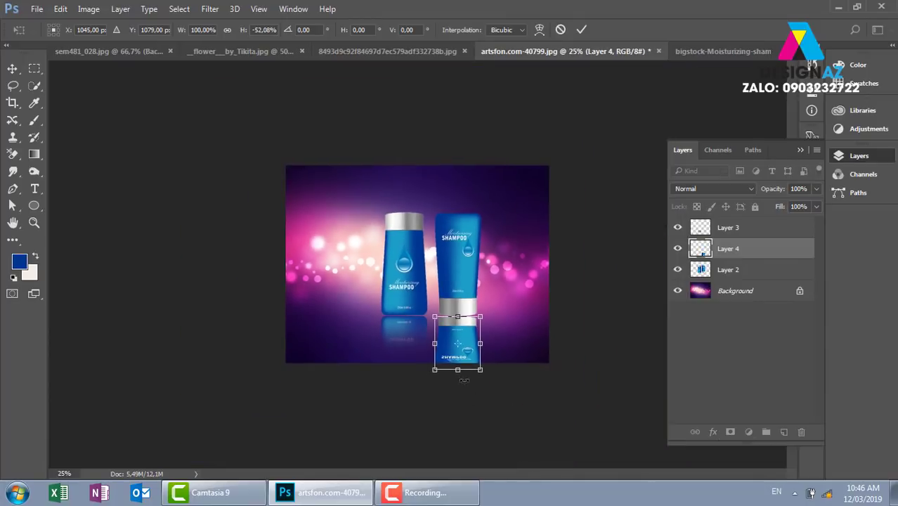
drag(458, 370, 461, 422)
key(Return)
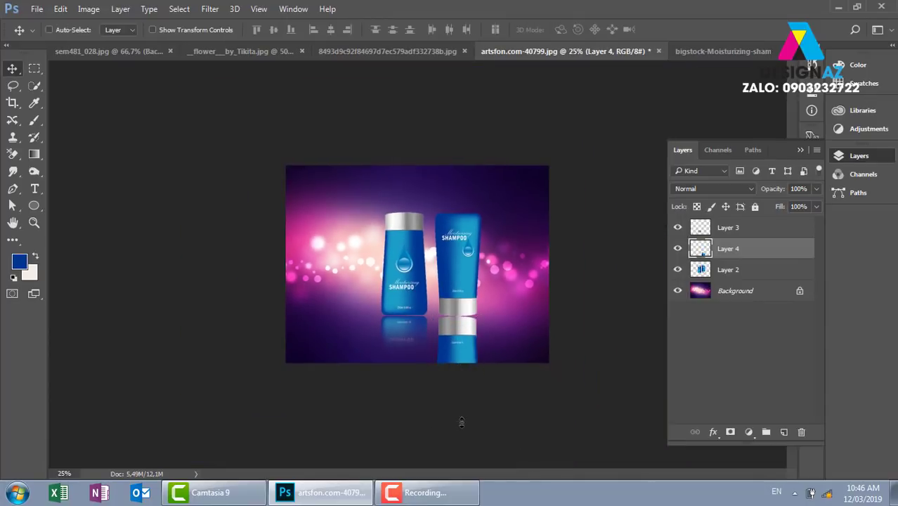
key(ctrl+plus)
key(ctrl+plus)
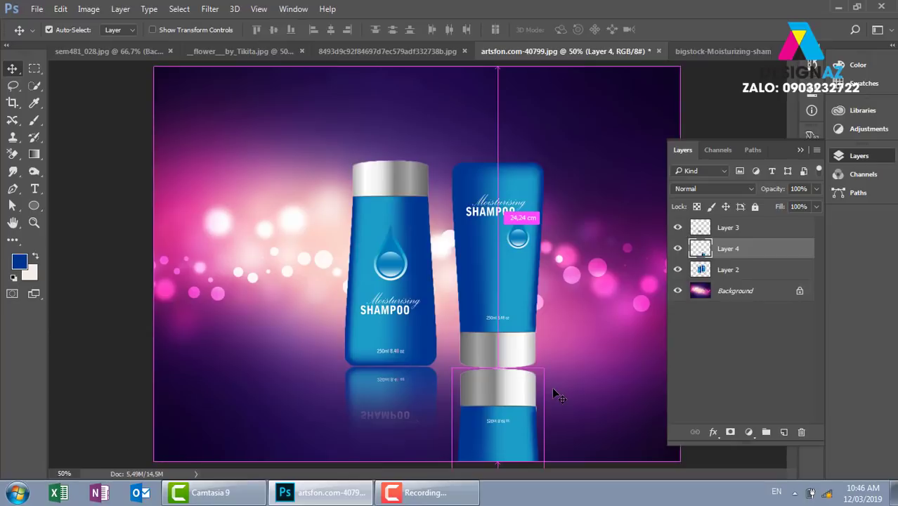
key(ctrl+t)
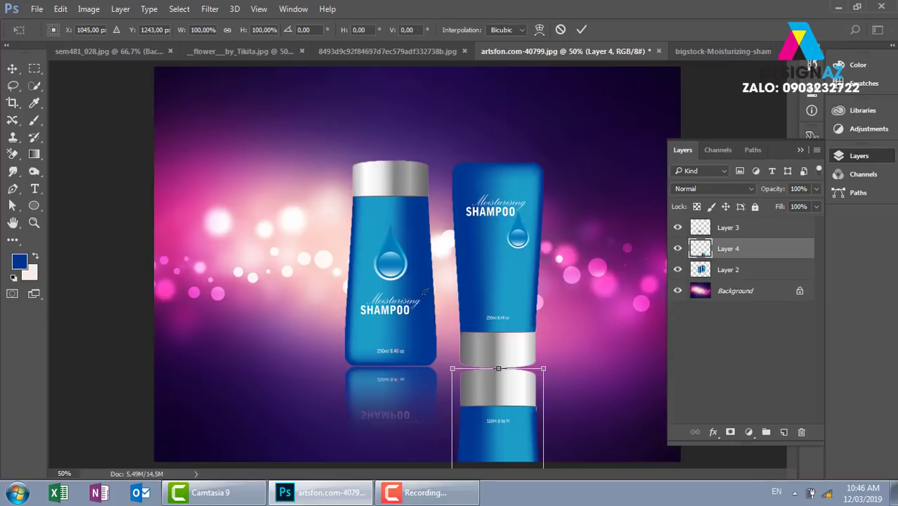
Step: Replace a trial freeform warp on the reflection with the Arch warp preset
click(539, 30)
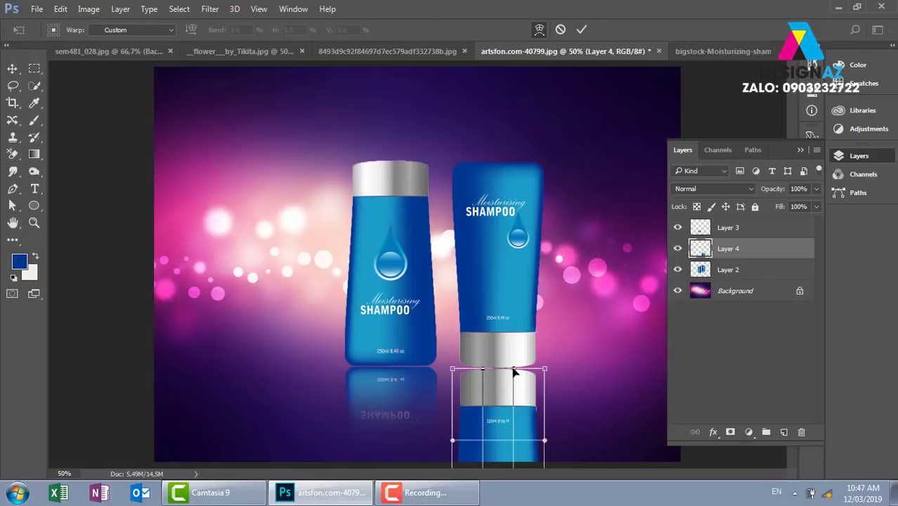
drag(510, 396, 509, 408)
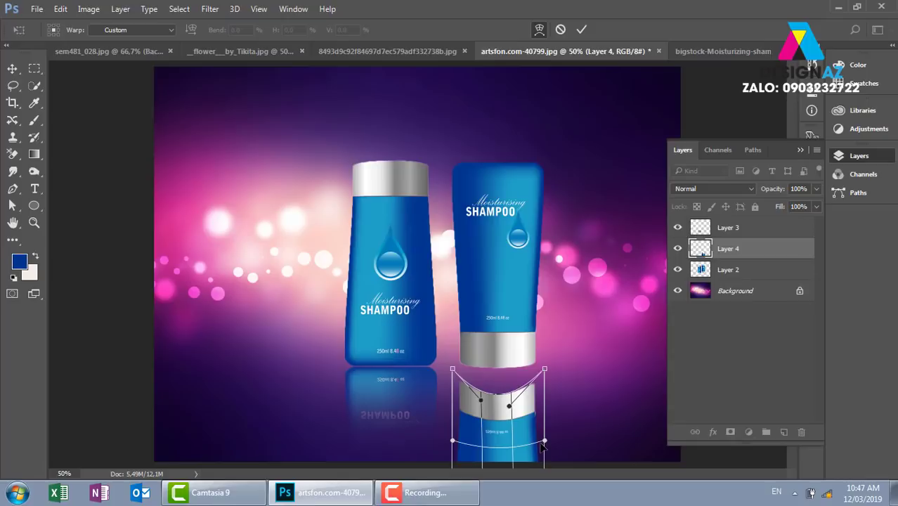
key(Return)
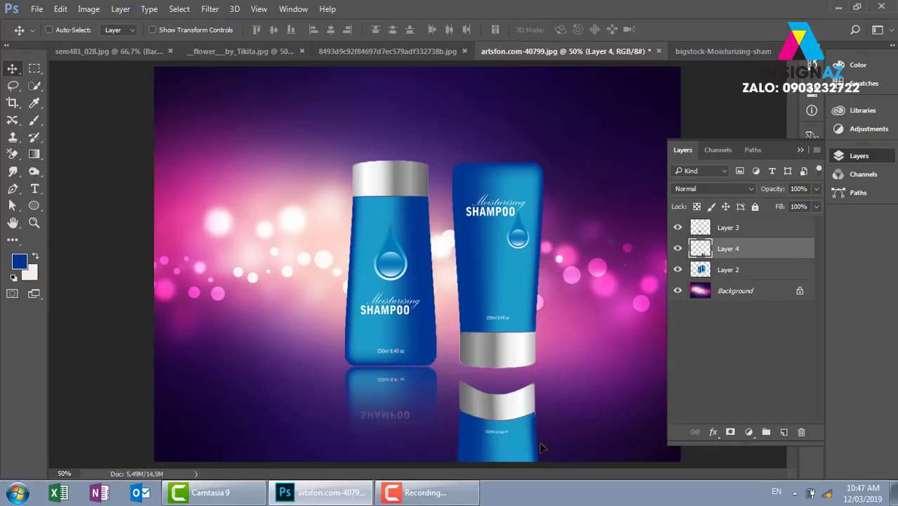
key(ctrl+z)
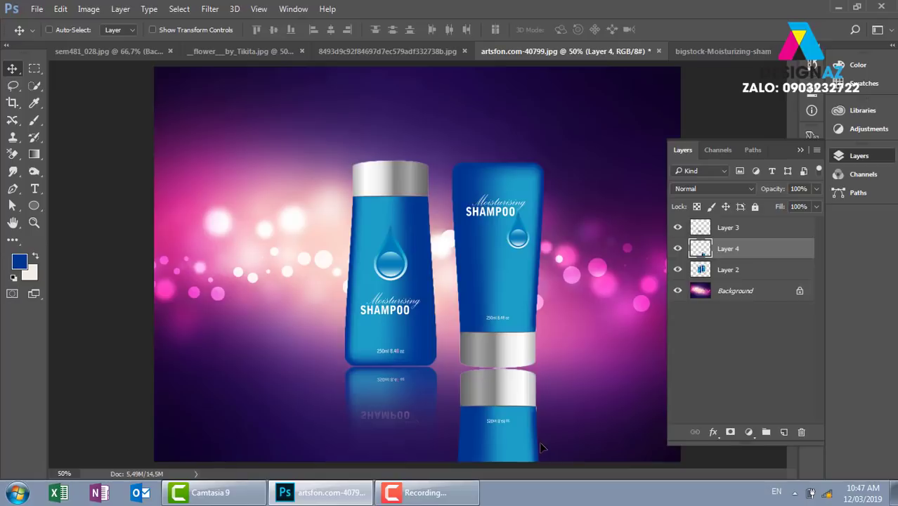
key(ctrl+t)
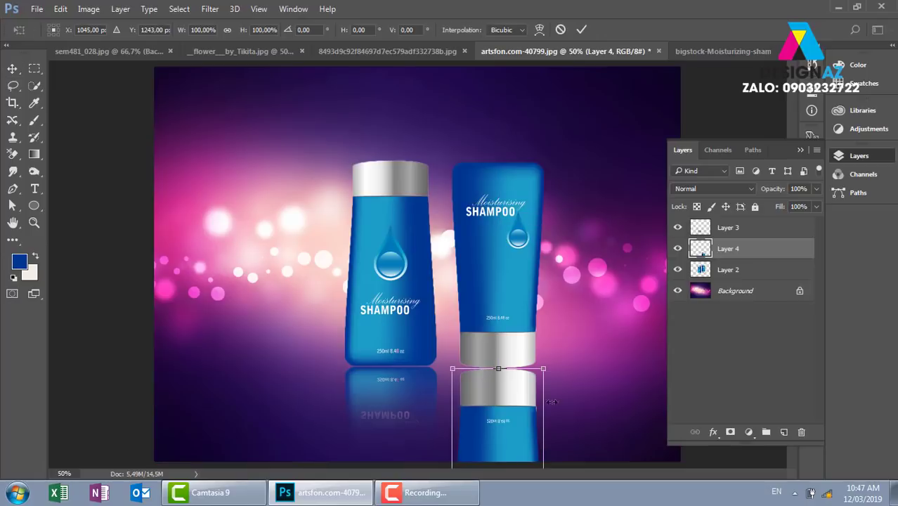
click(540, 30)
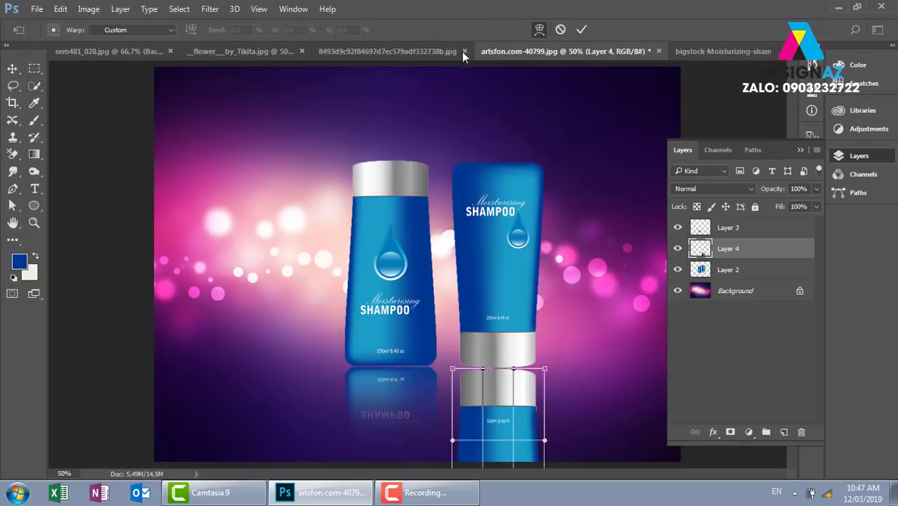
click(139, 31)
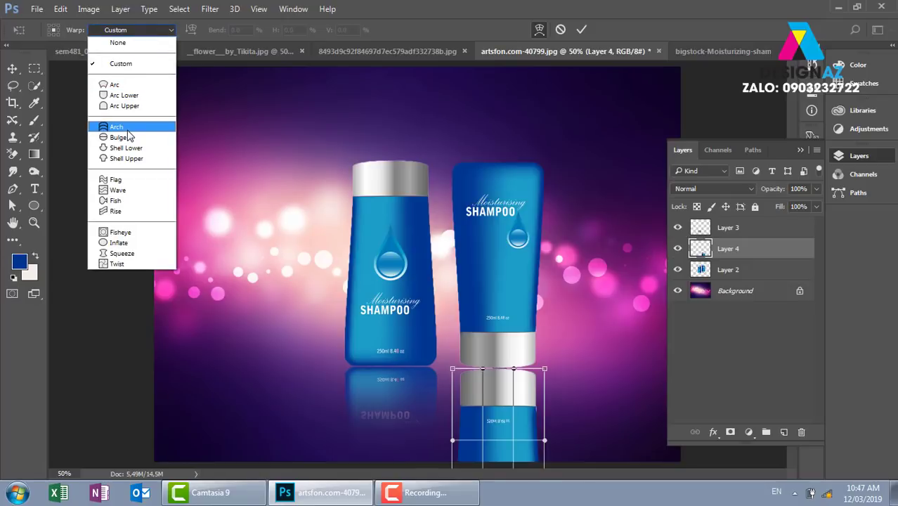
click(117, 128)
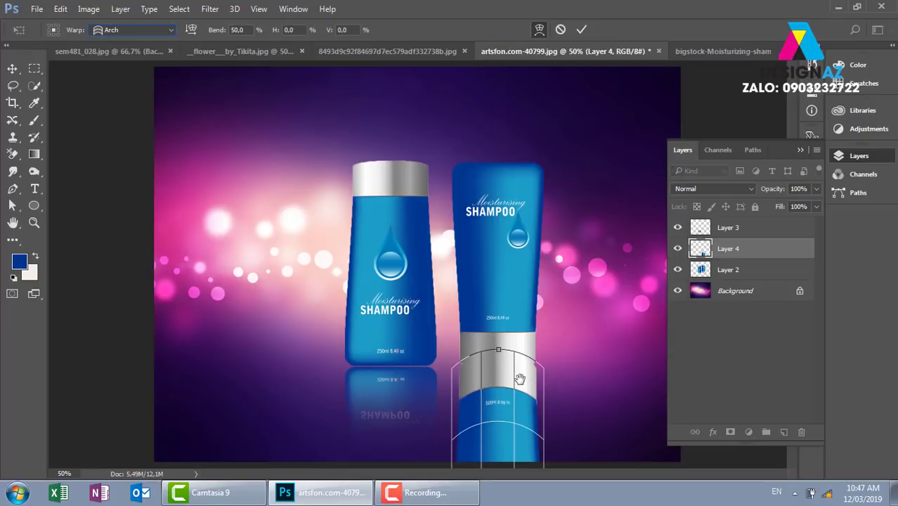
Step: Bend the arch to −38.6%, raise the reflection to meet the cap, and send Layer 4 below Layer 2
drag(499, 351, 499, 384)
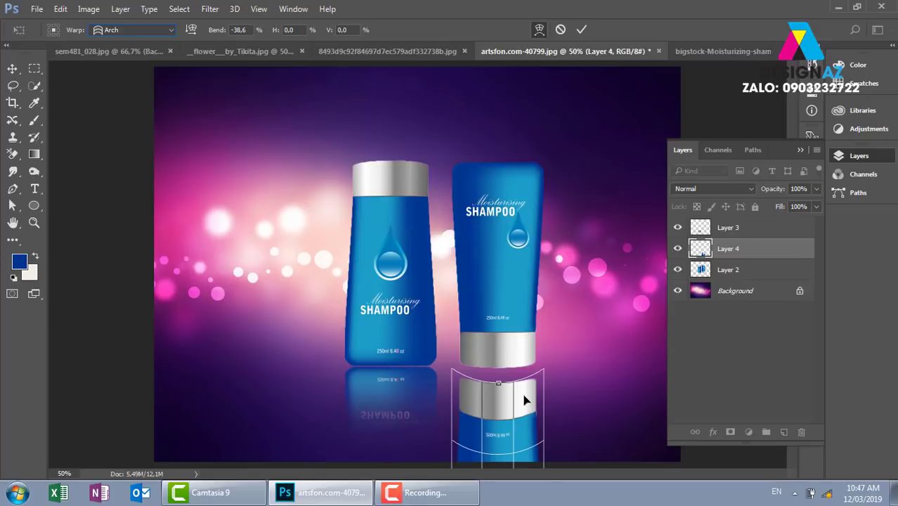
click(581, 29)
drag(521, 413, 522, 395)
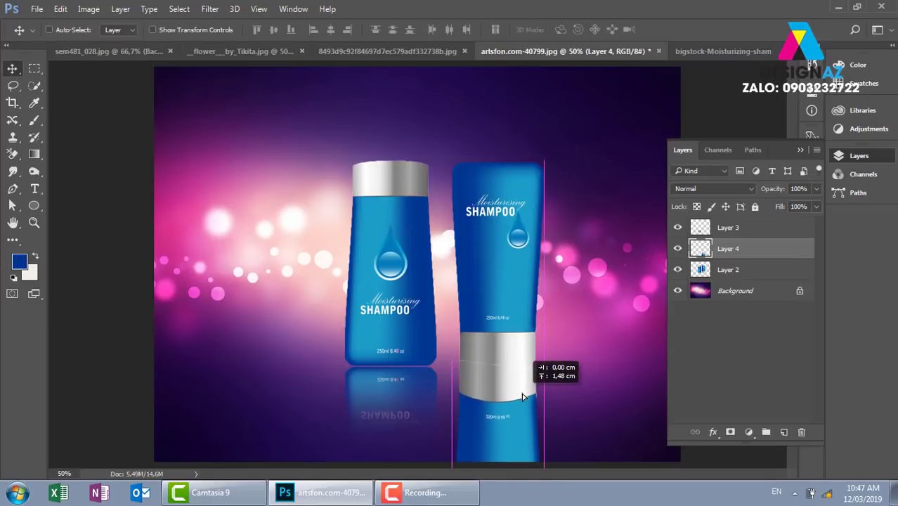
key(Down)
key(Down)
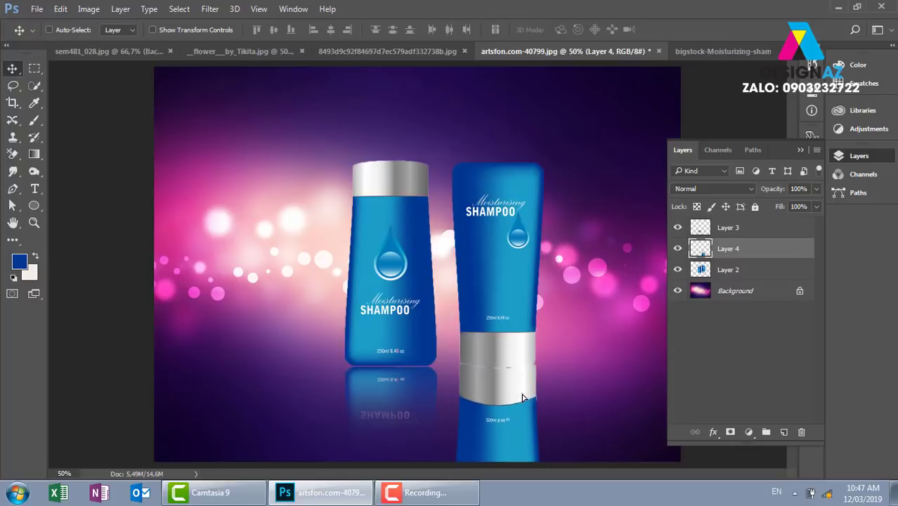
key(Down)
key(Up)
key(Up)
key(ctrl)
key(ctrl+bracketleft)
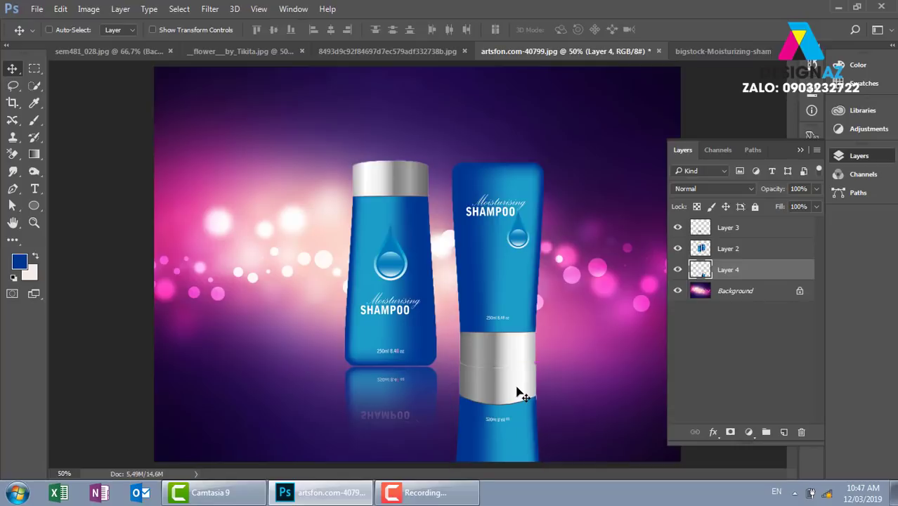
key(ctrl+minus)
click(35, 68)
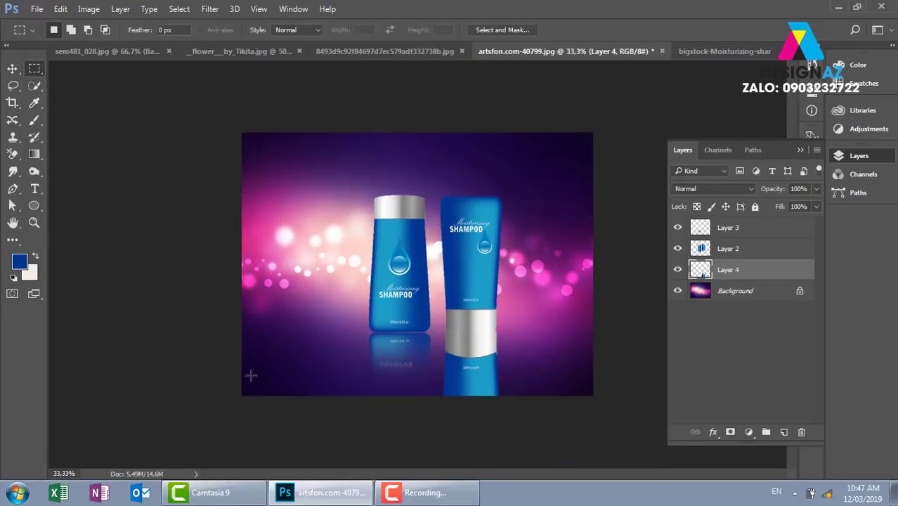
Step: Fade the bottom of the right reflection through a feathered bottom-strip selection, then deselect
drag(239, 374, 668, 473)
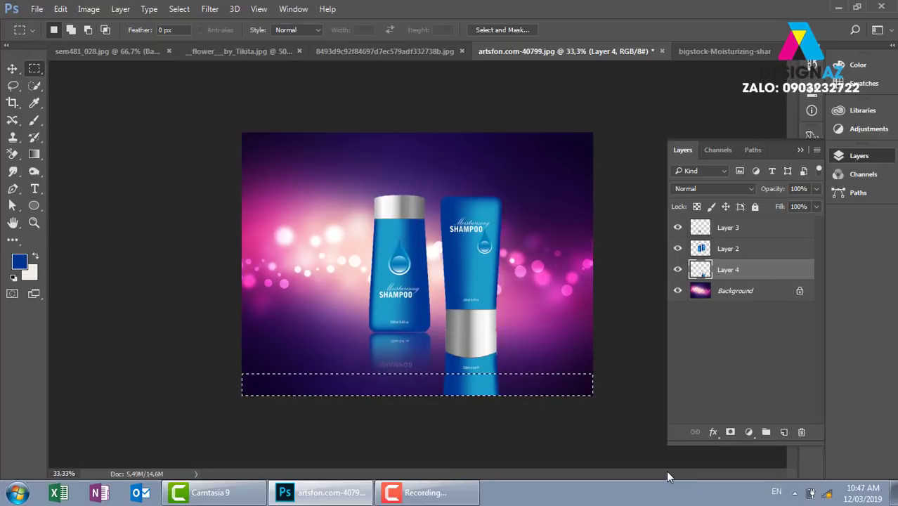
key(shift+F6)
key(Return)
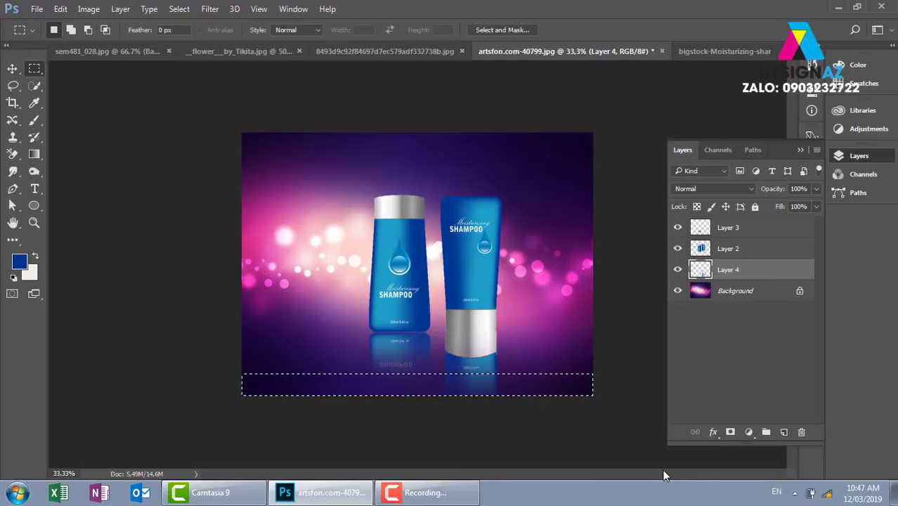
key(v)
key(ctrl+d)
key(ctrl+plus)
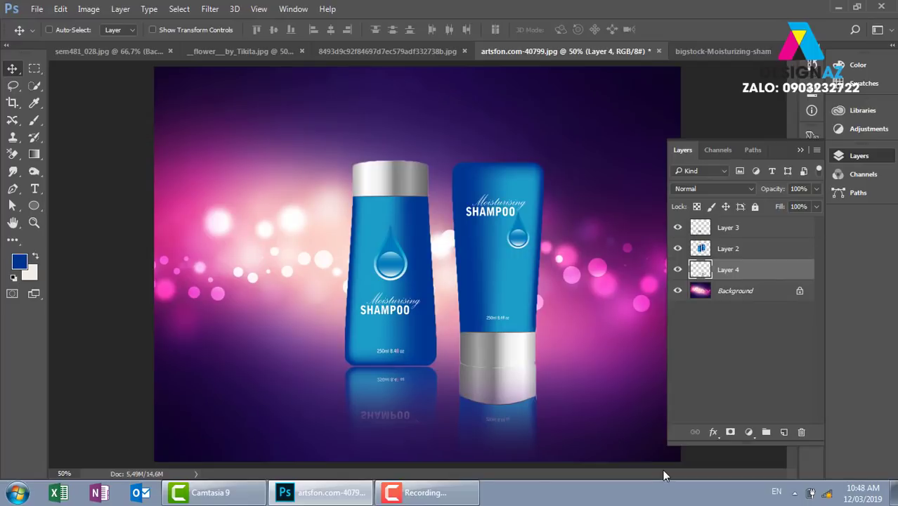
Step: Set both reflections, Layer 4 and Layer 3, to 70% opacity, then reselect Layer 2
key(5)
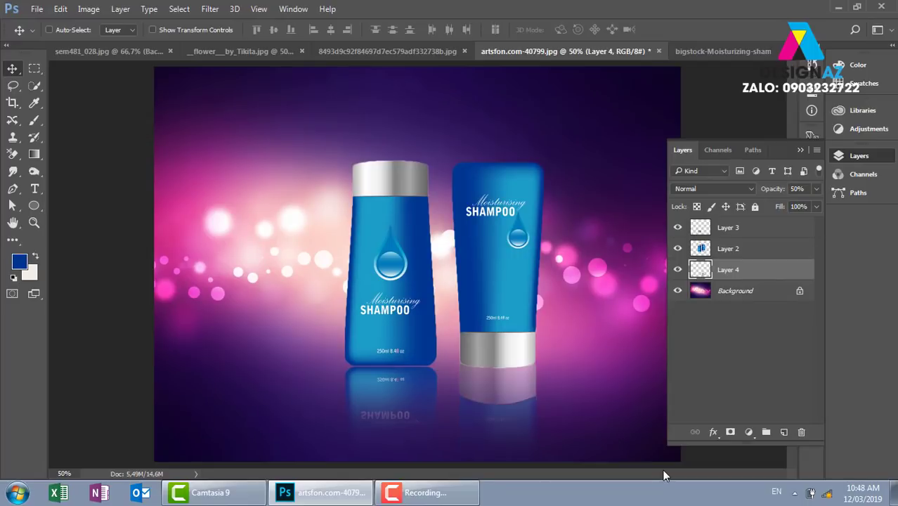
key(7)
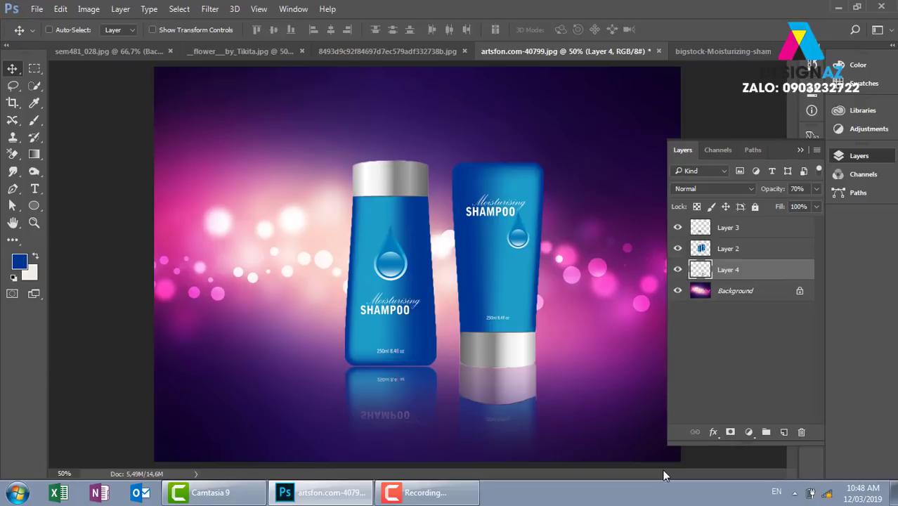
right_click(401, 384)
click(431, 392)
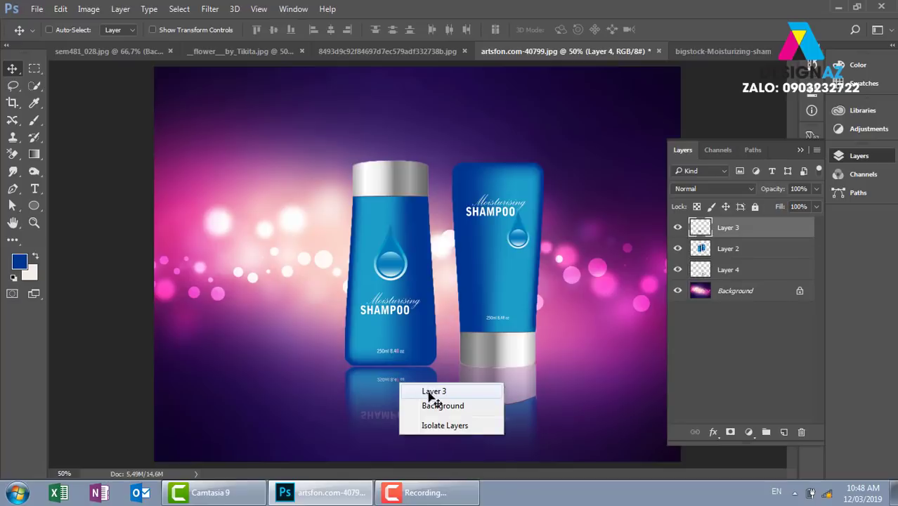
click(429, 392)
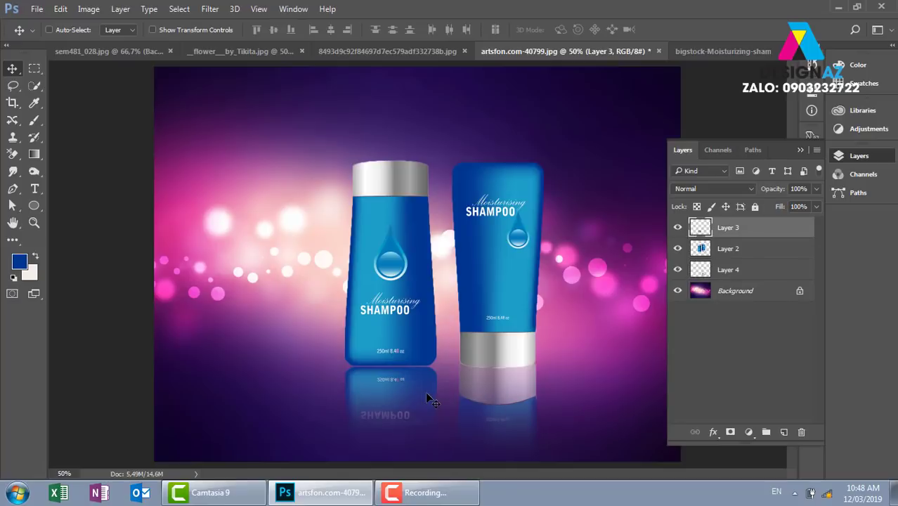
key(7)
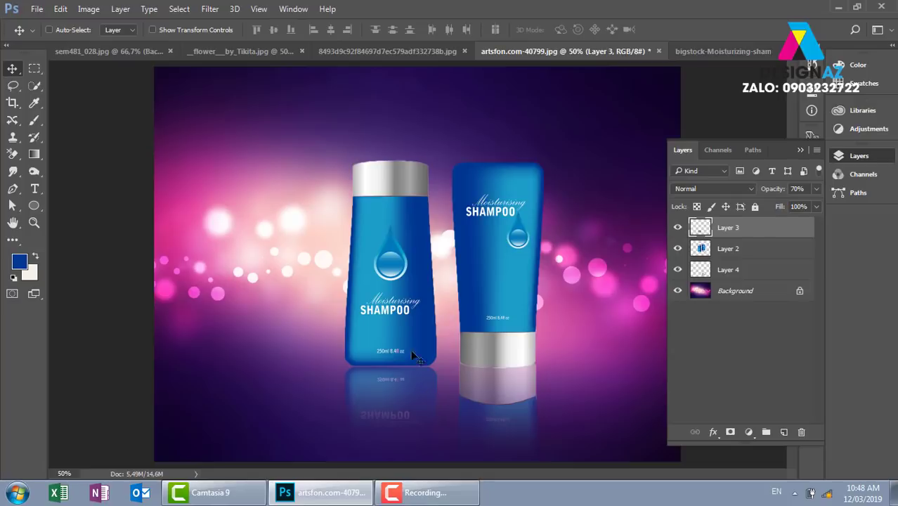
key(ctrl+z)
right_click(497, 220)
click(520, 229)
drag(500, 233, 511, 260)
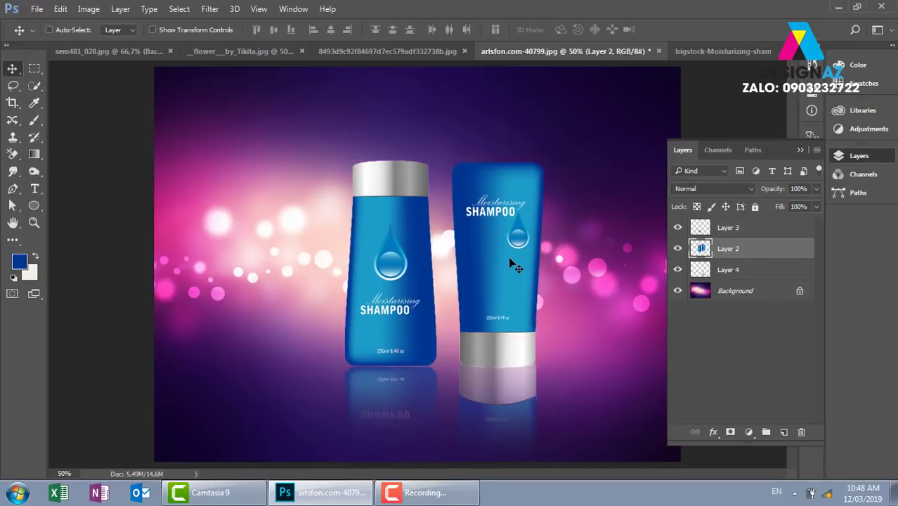
Step: Duplicate Layer 2, blend the copy in Soft Light, and toggle its visibility to compare
key(ctrl+j)
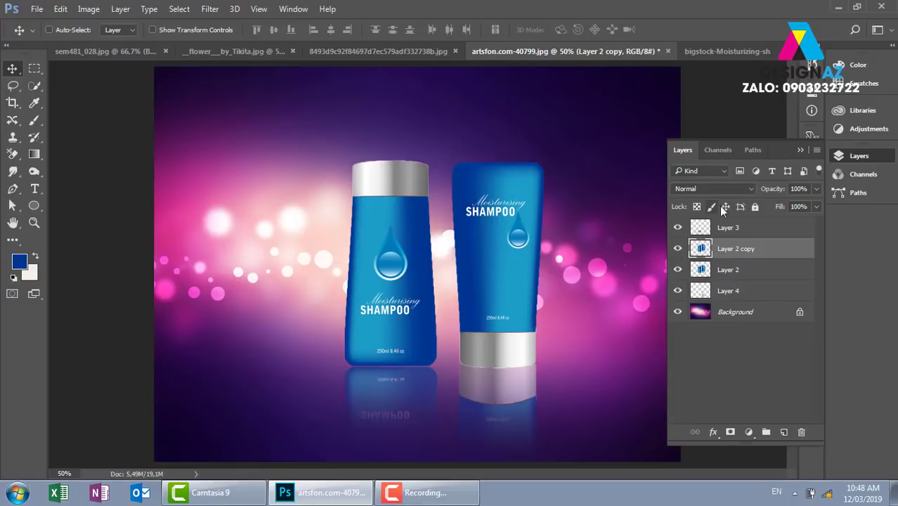
click(713, 188)
click(708, 326)
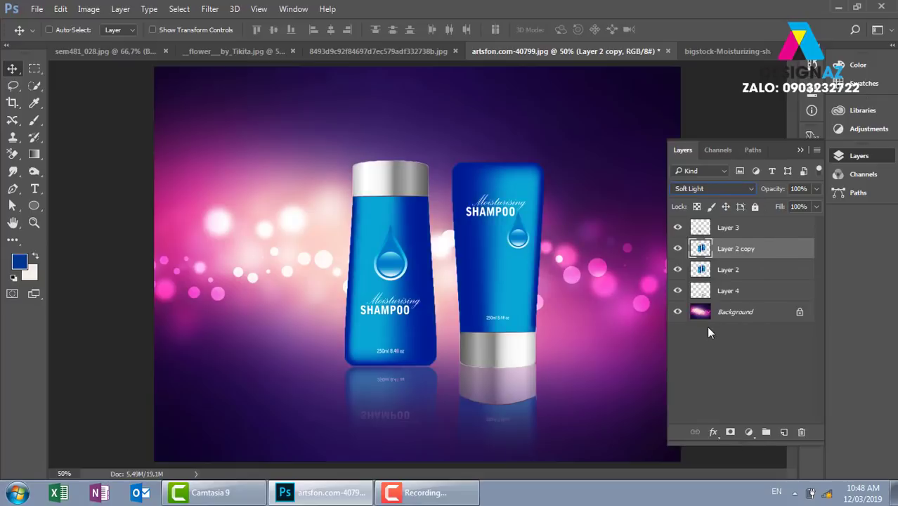
click(677, 249)
click(677, 249)
Step: Draw an elliptical selection along the left bottle's base
scroll(594, 350, up, 2)
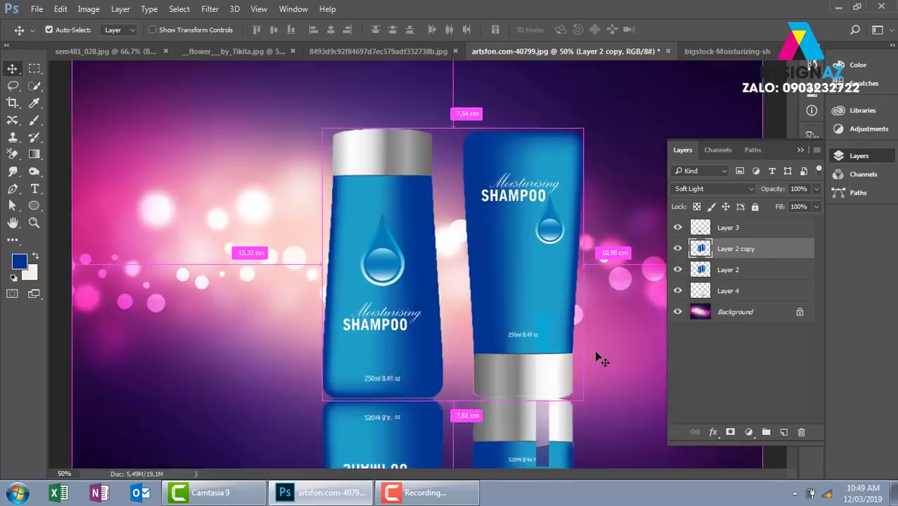
scroll(394, 296, down, 1)
scroll(395, 296, up, 2)
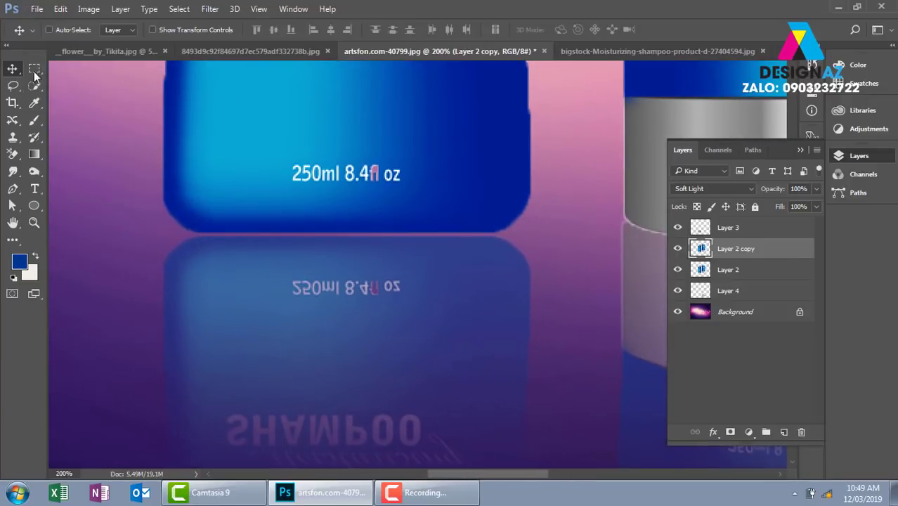
right_click(36, 68)
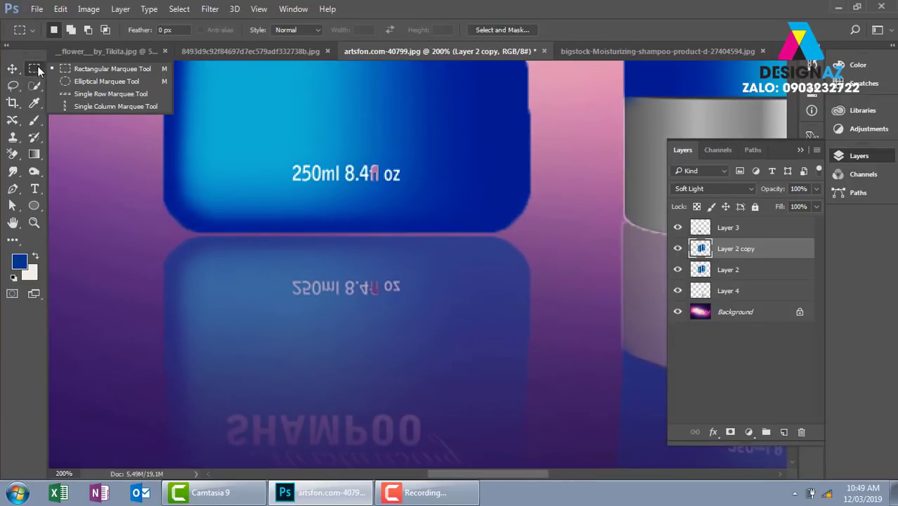
click(106, 82)
drag(185, 224, 517, 253)
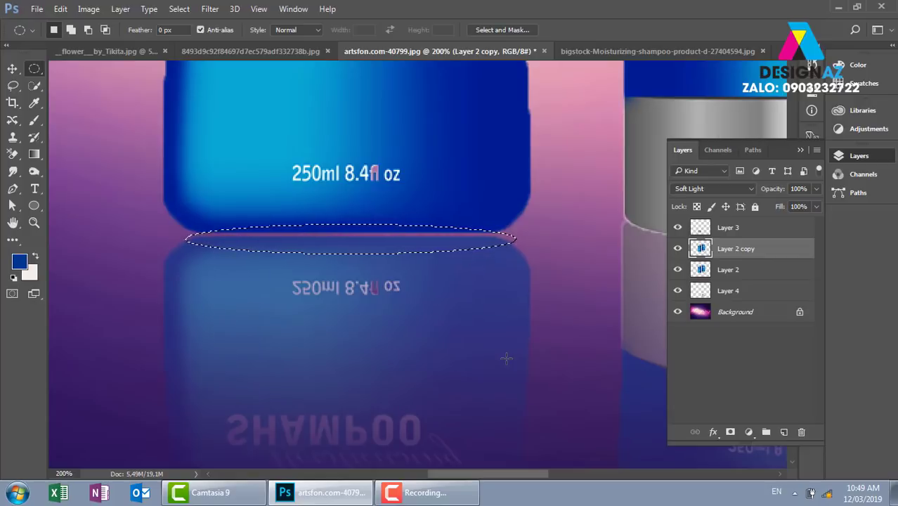
Step: Feather the oval selection by 10 pixels and add an empty Layer 5
key(shift+F6)
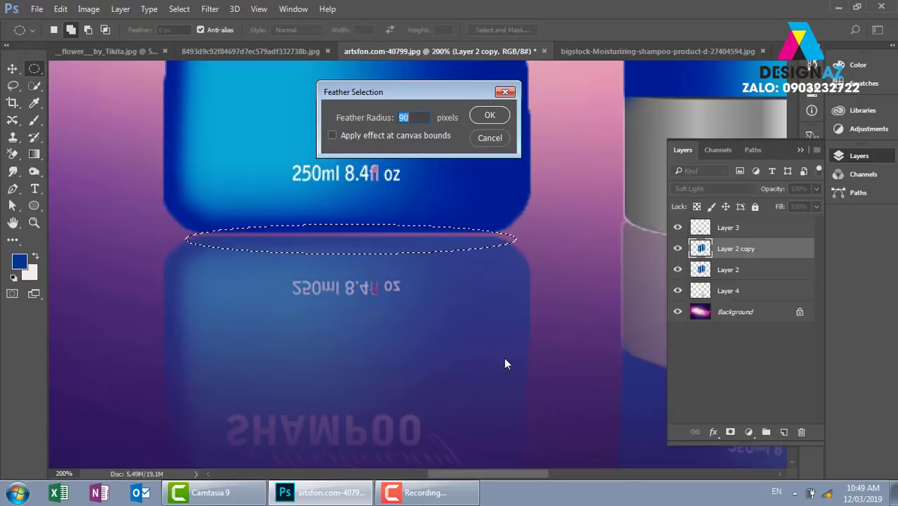
key(BackSpace)
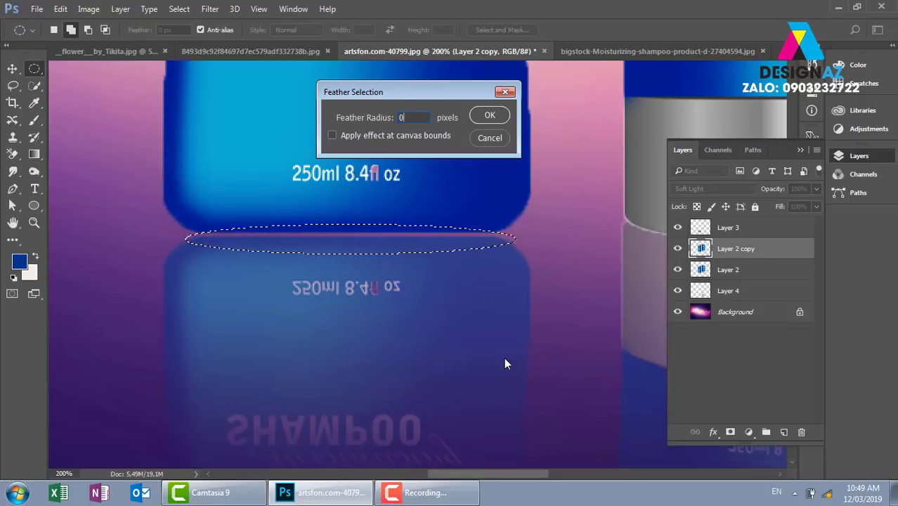
text(10)
key(Return)
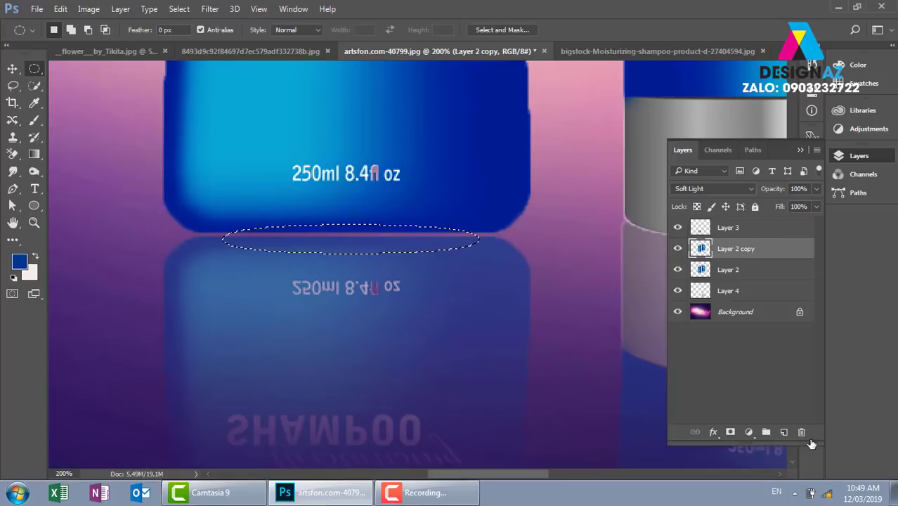
click(785, 432)
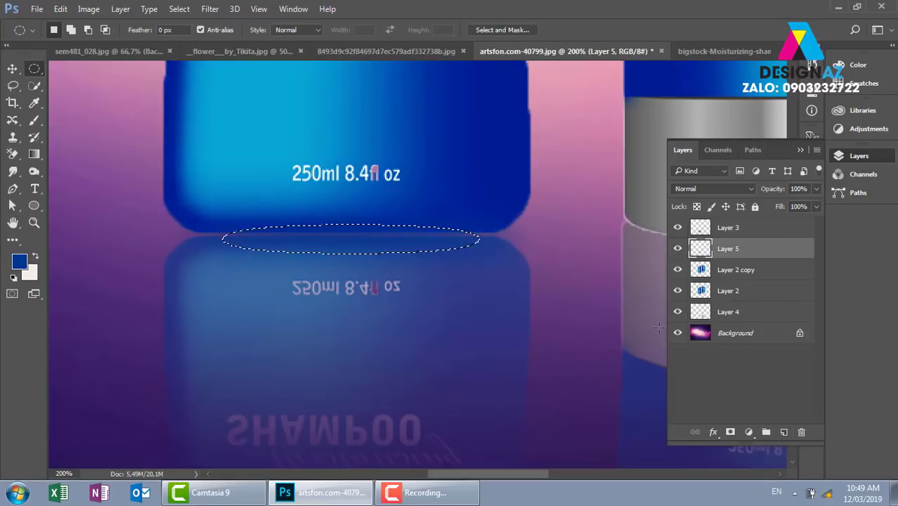
Step: Deselect, undo an accidental patch move, and set Layer 5's blend mode to Multiply
key(ctrl+d)
key(v)
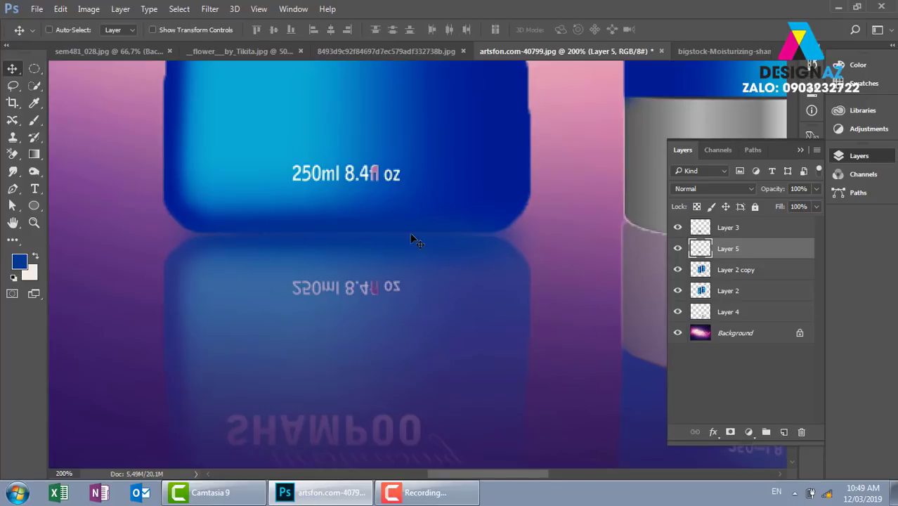
drag(410, 232, 509, 163)
key(ctrl+z)
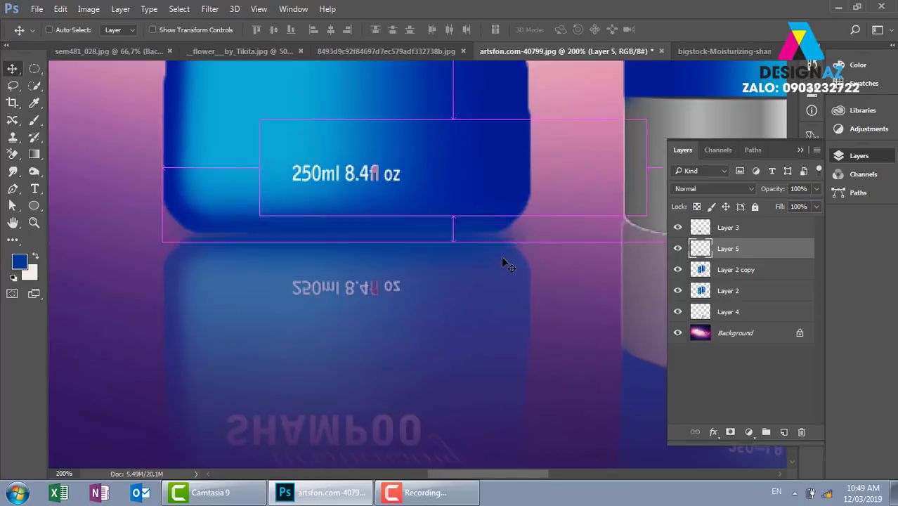
click(720, 189)
click(696, 232)
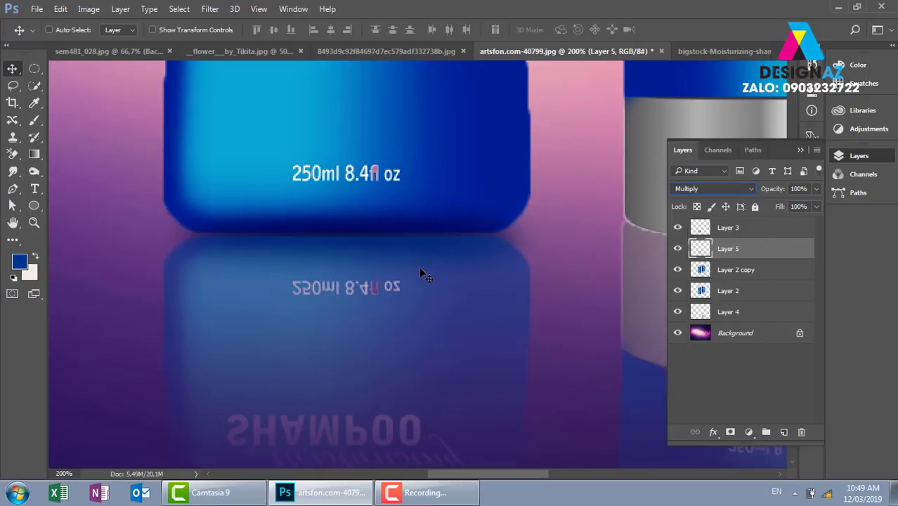
Step: Move Layer 5 beneath Layer 2 and toggle its visibility to compare the shading
key(ctrl)
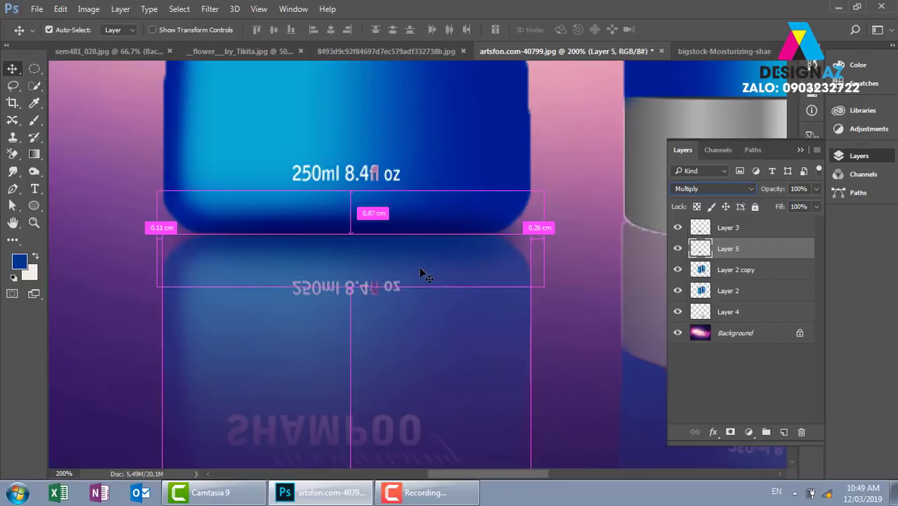
key(ctrl+bracketleft)
key(ctrl+bracketleft)
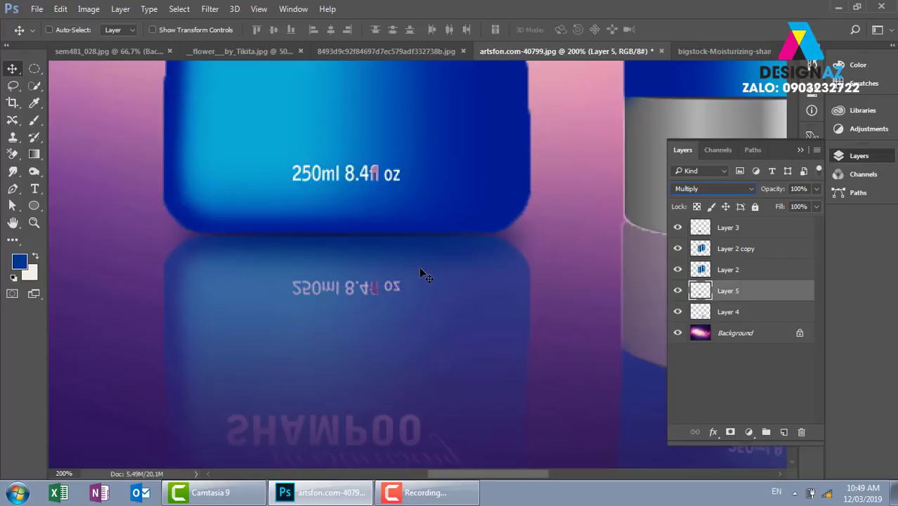
key(ctrl+minus)
key(ctrl+minus)
key(ctrl+minus)
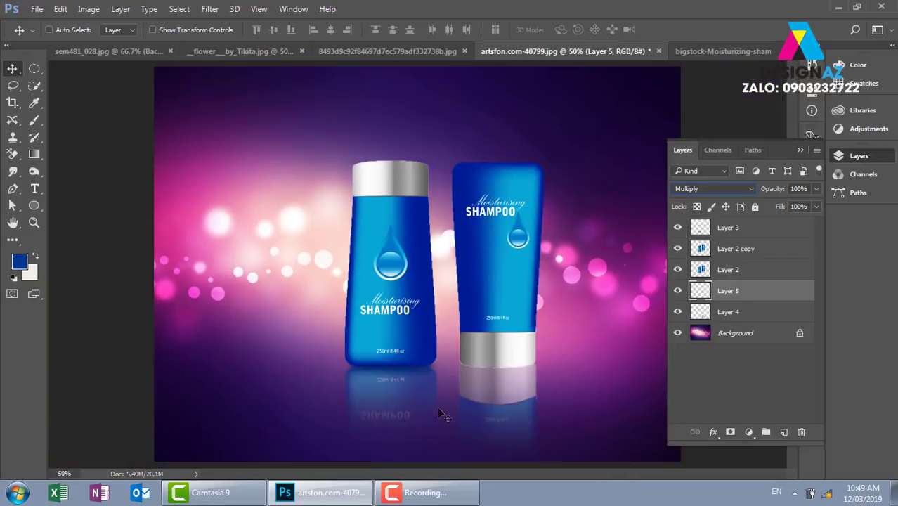
click(678, 291)
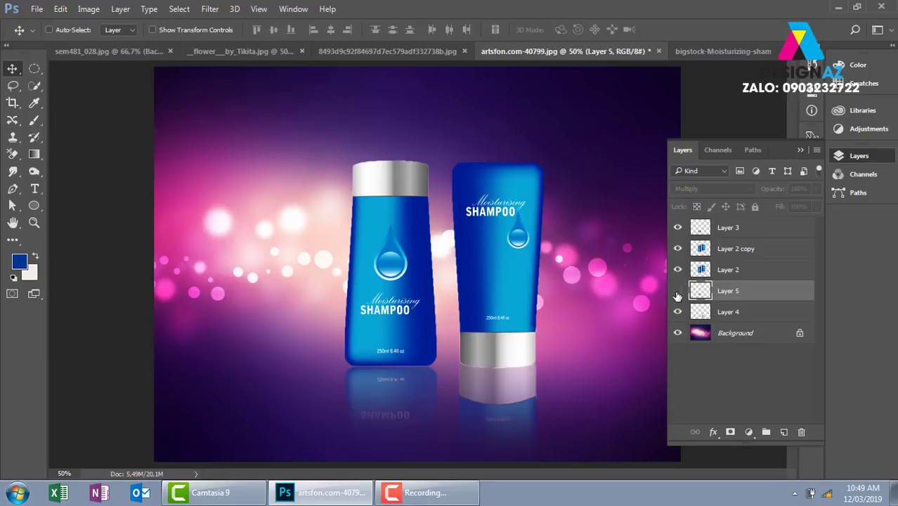
click(677, 291)
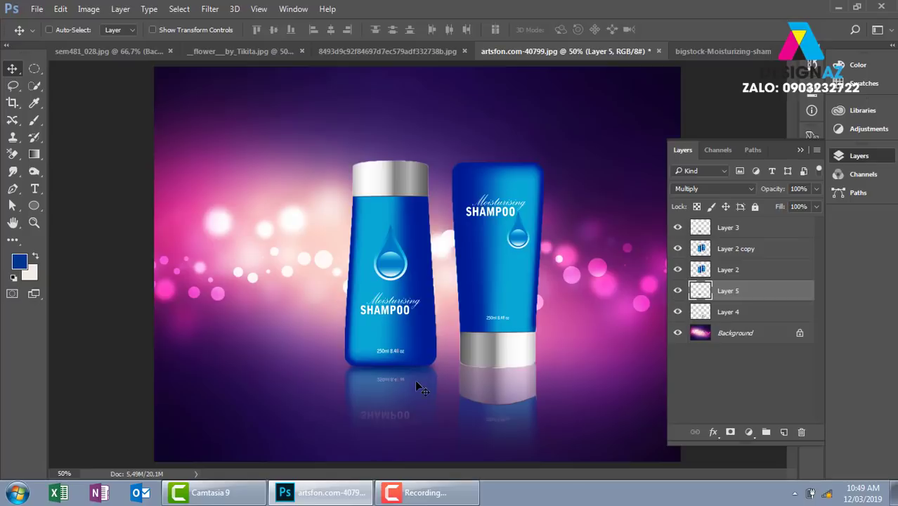
Step: Place a copy of the dark Layer 5 patch under the right bottle
drag(419, 382, 492, 372)
key(ctrl+plus)
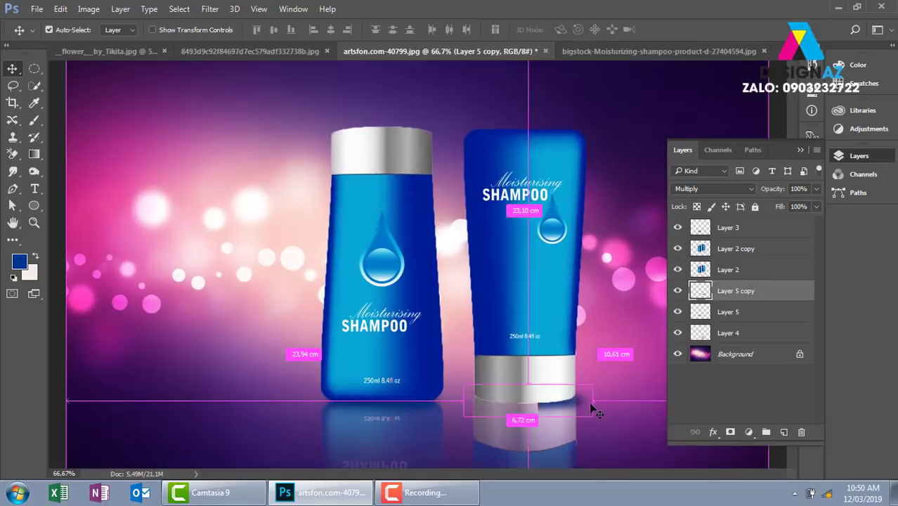
key(ctrl+plus)
drag(567, 427, 511, 319)
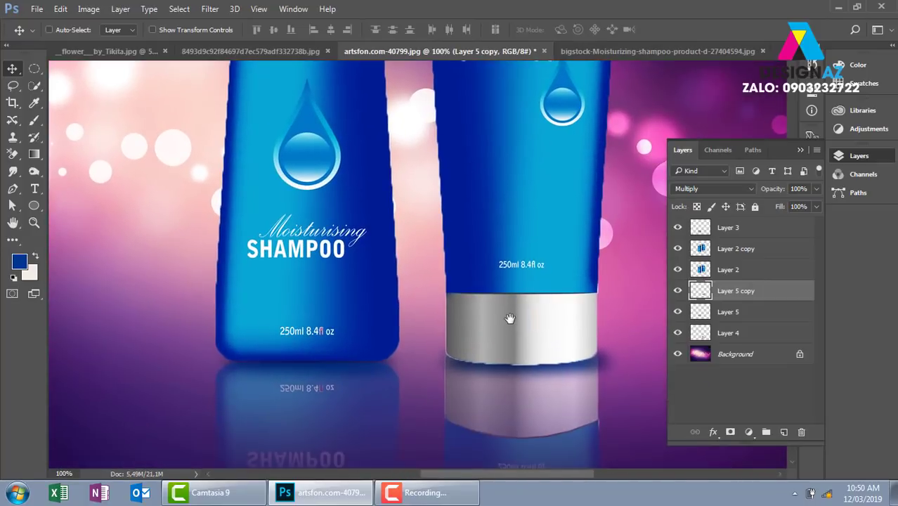
Step: Narrow the shadow copy to fit the right bottle's base and set it to 70% opacity
key(ctrl+t)
drag(624, 364, 615, 364)
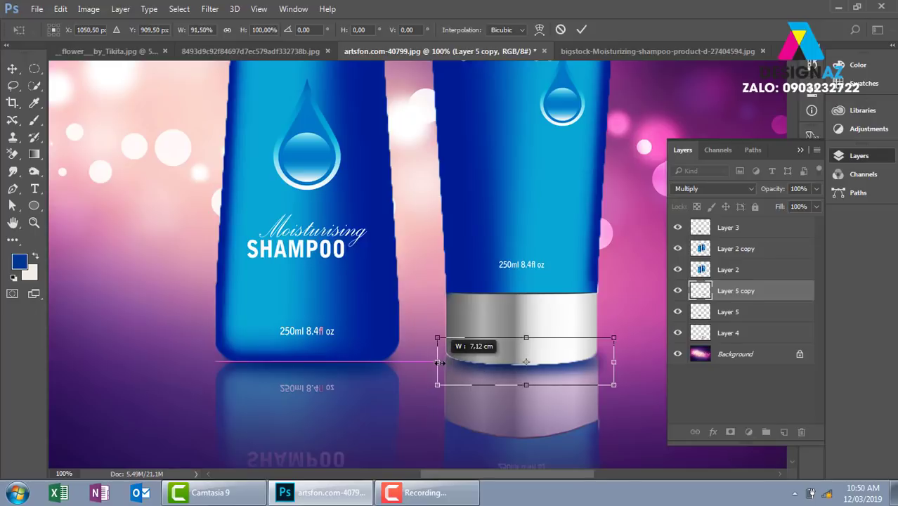
drag(436, 363, 437, 362)
key(Return)
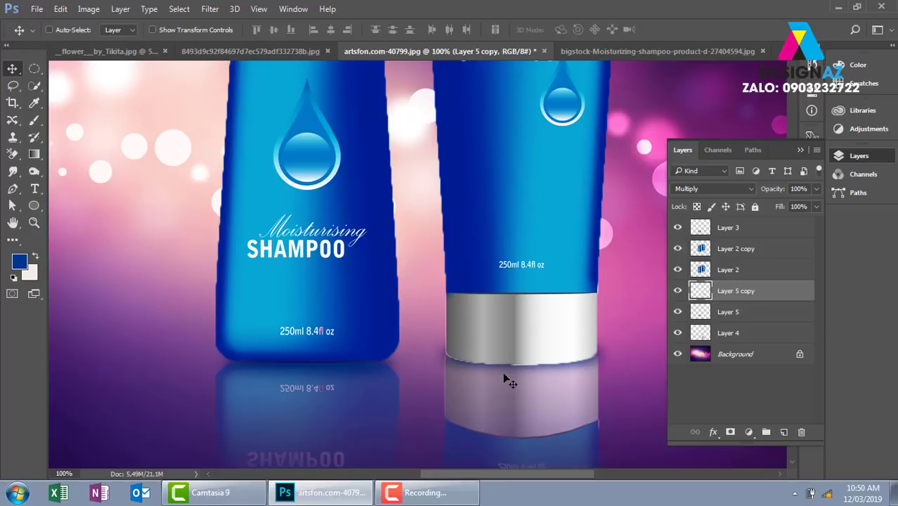
key(7)
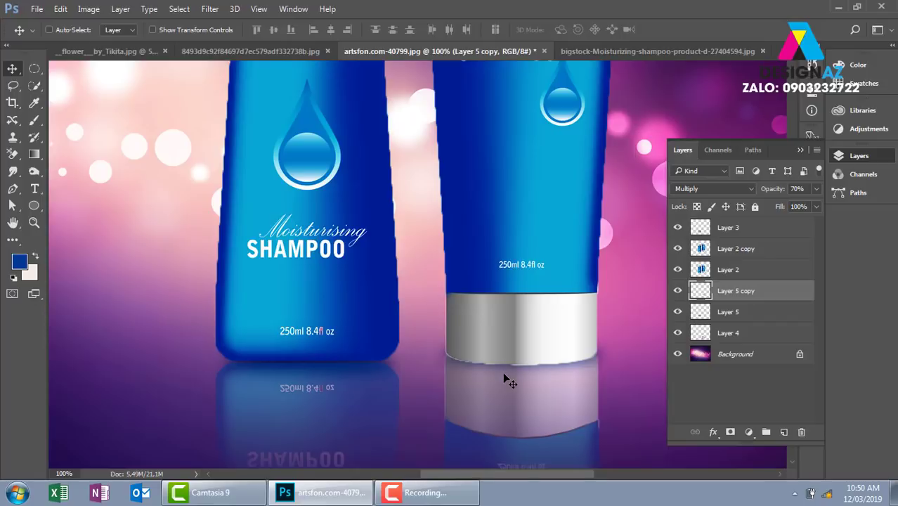
scroll(504, 380, down, 2)
scroll(504, 380, down, 2)
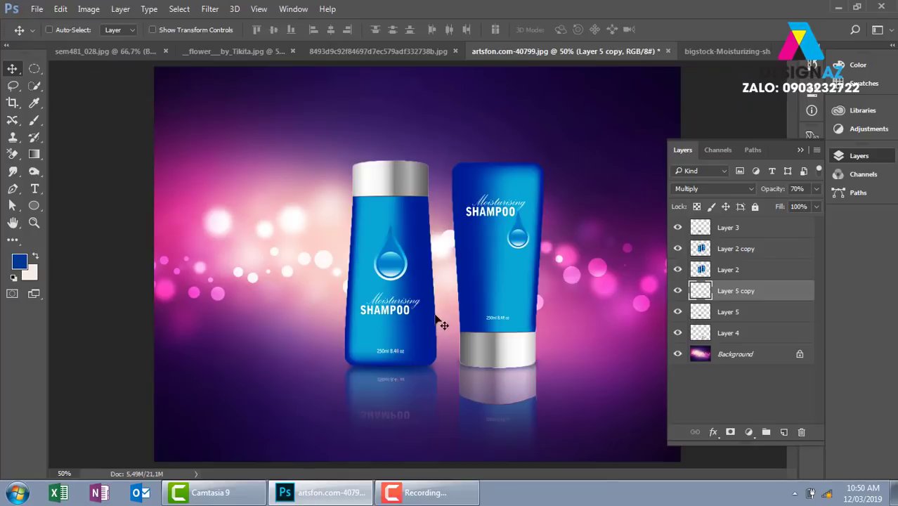
Step: Make Layer 2 copy active and load its contents as a selection tracing both bottles
right_click(411, 264)
click(421, 271)
drag(408, 282, 375, 252)
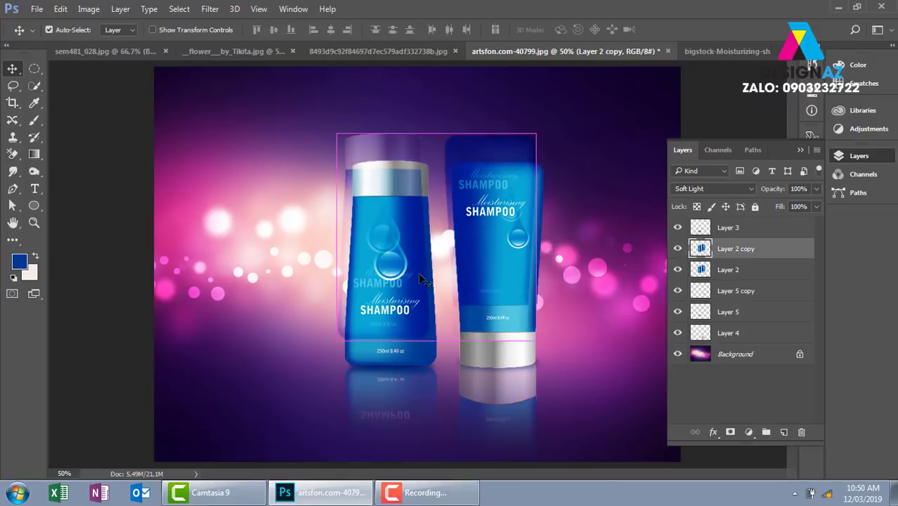
right_click(418, 272)
click(429, 265)
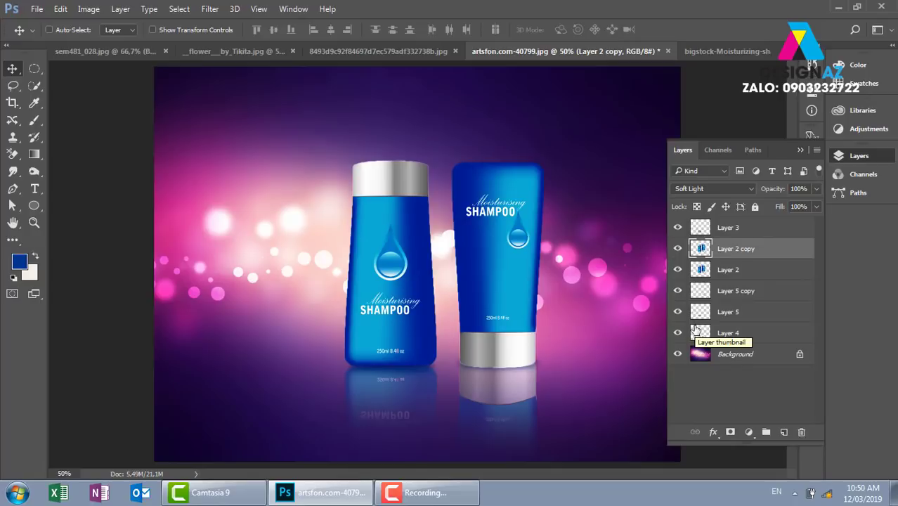
key(ctrl)
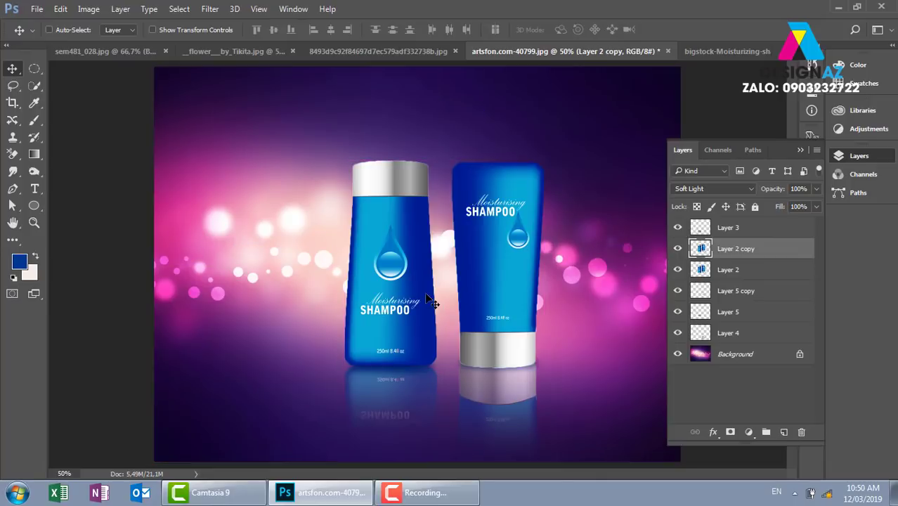
ctrl+click(701, 249)
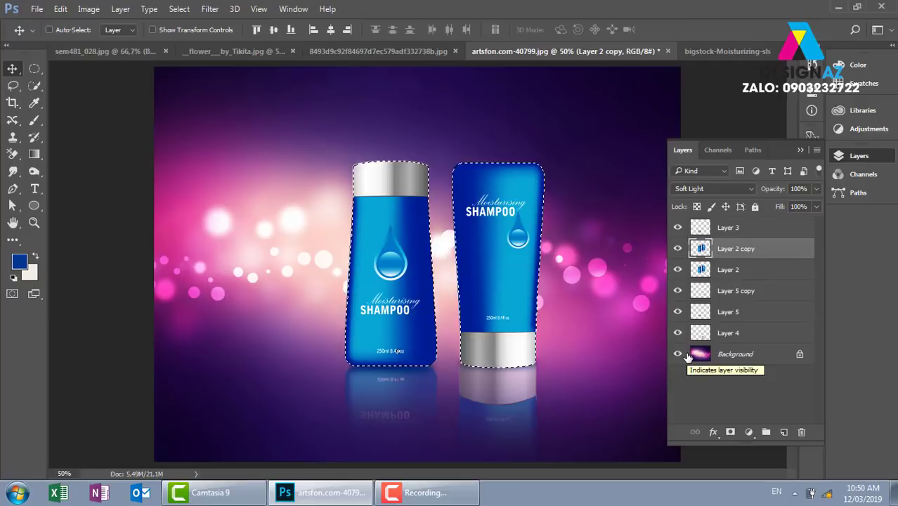
Step: Fill the bottle selection with foreground blue on a new layer, then deselect
click(784, 432)
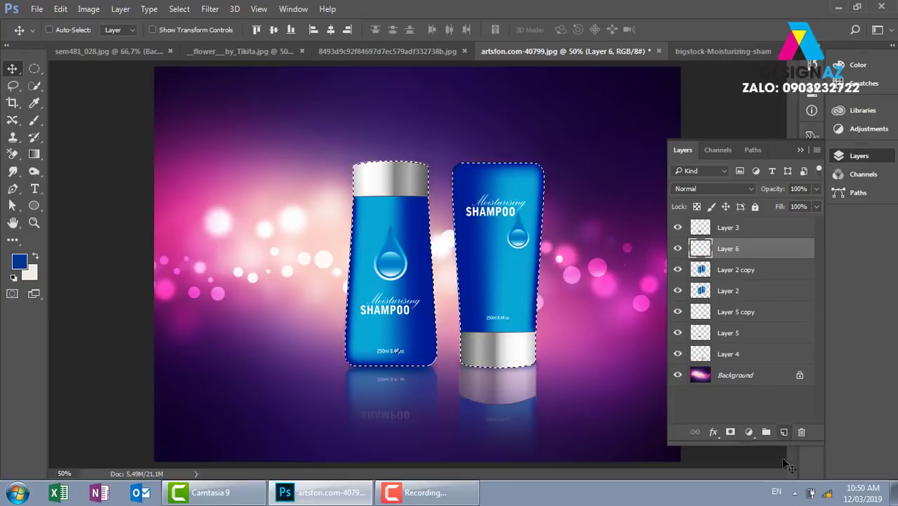
key(alt+BackSpace)
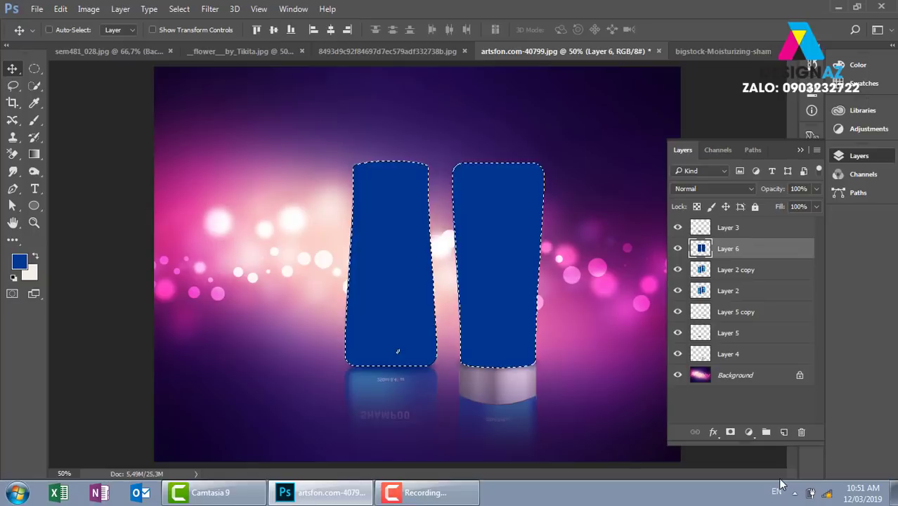
key(ctrl+d)
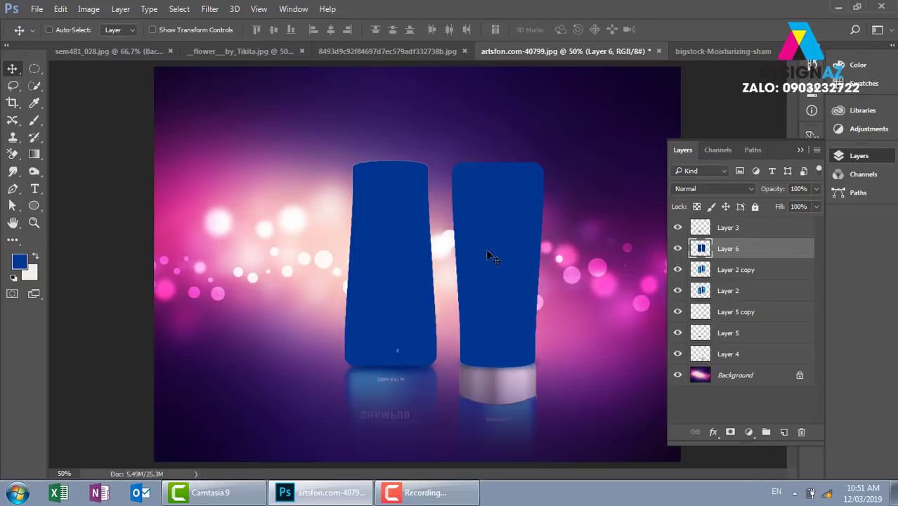
Step: Skew the blue silhouettes into a flattened slanted band and send it behind the bottles
key(ctrl+t)
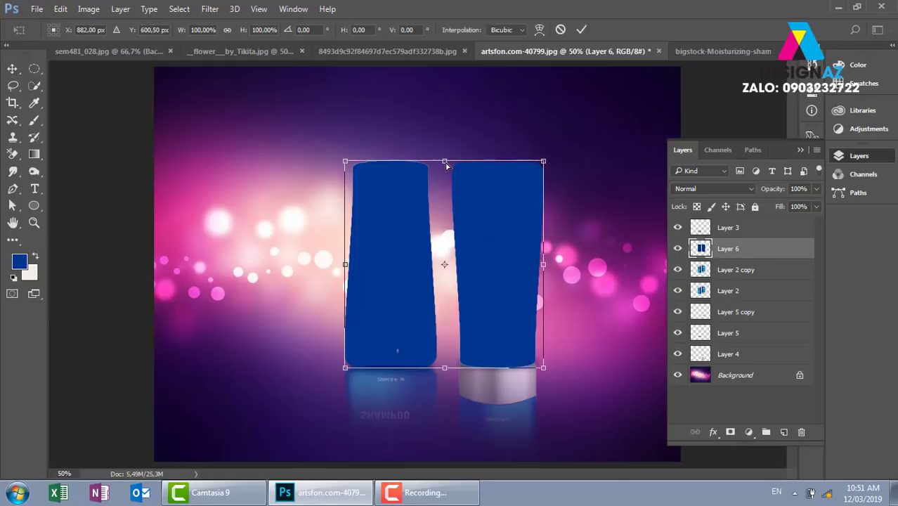
drag(447, 165, 354, 321)
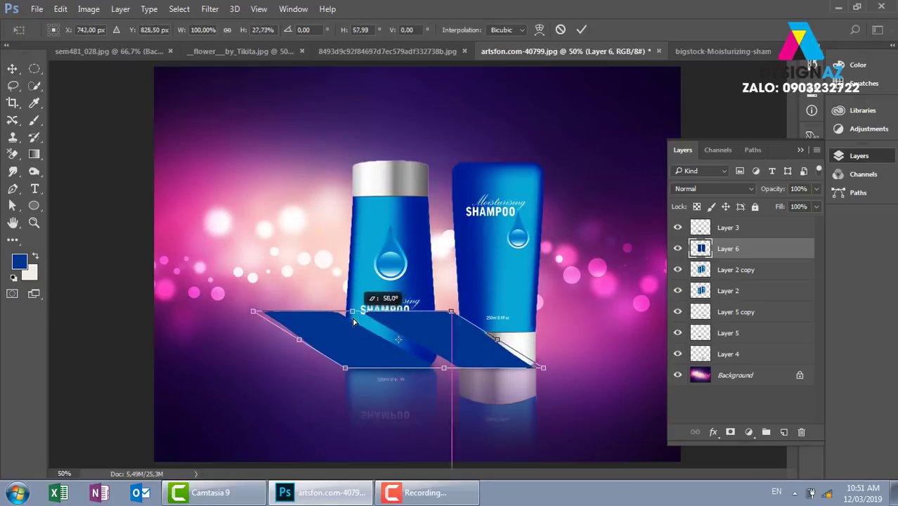
key(Return)
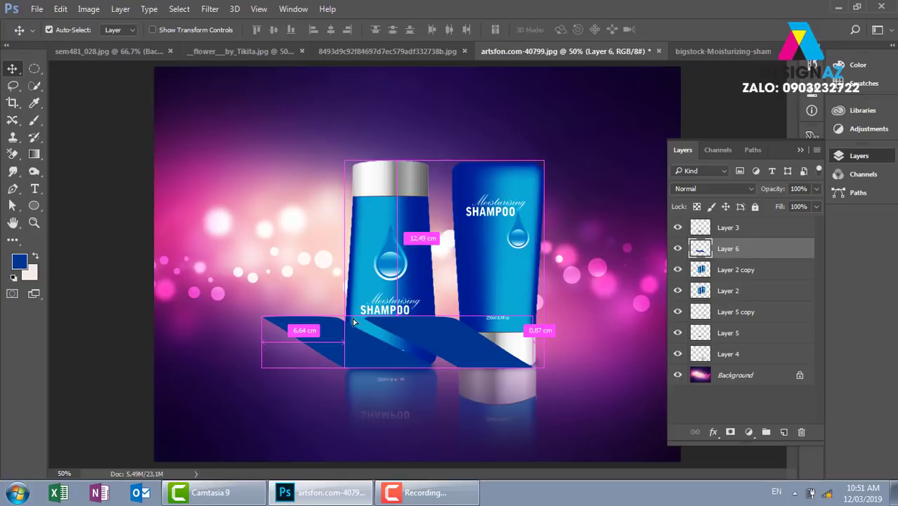
key(ctrl+bracketleft)
key(ctrl+bracketleft)
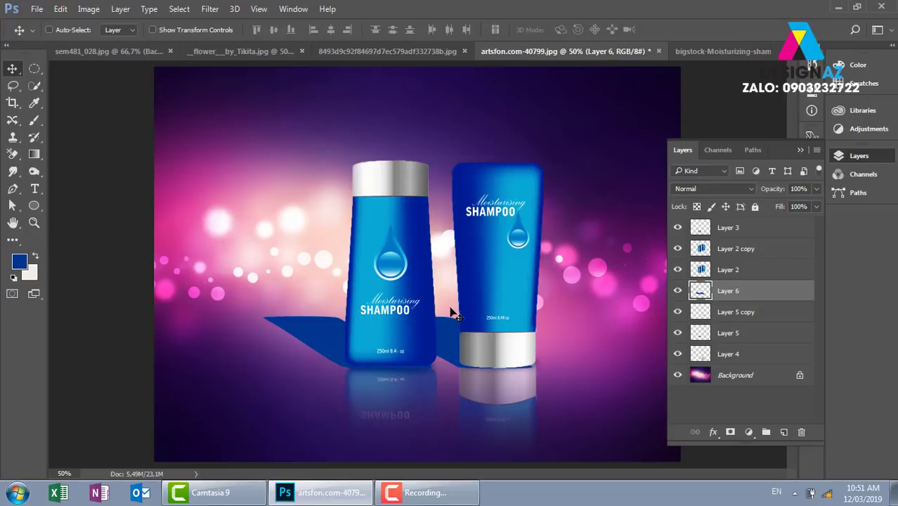
Step: Set the Layer 6 shadow band to Multiply blend mode at 70% opacity
click(713, 188)
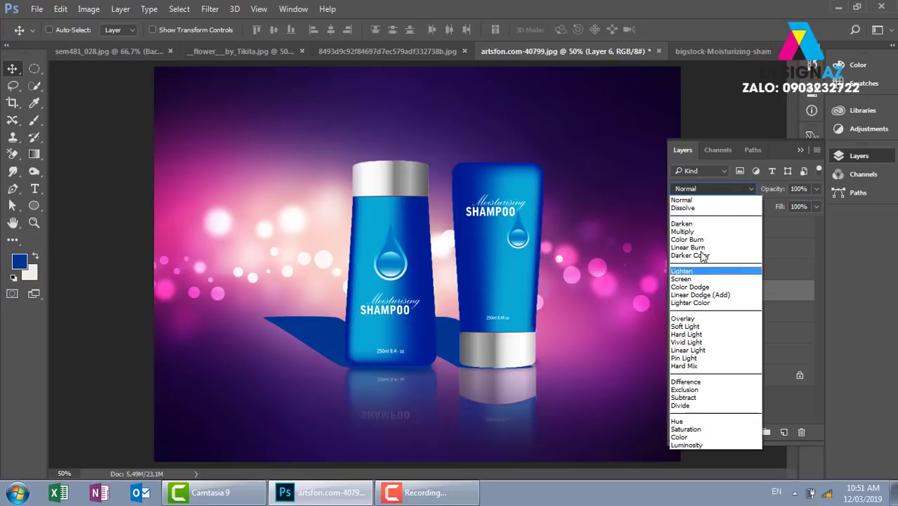
click(686, 231)
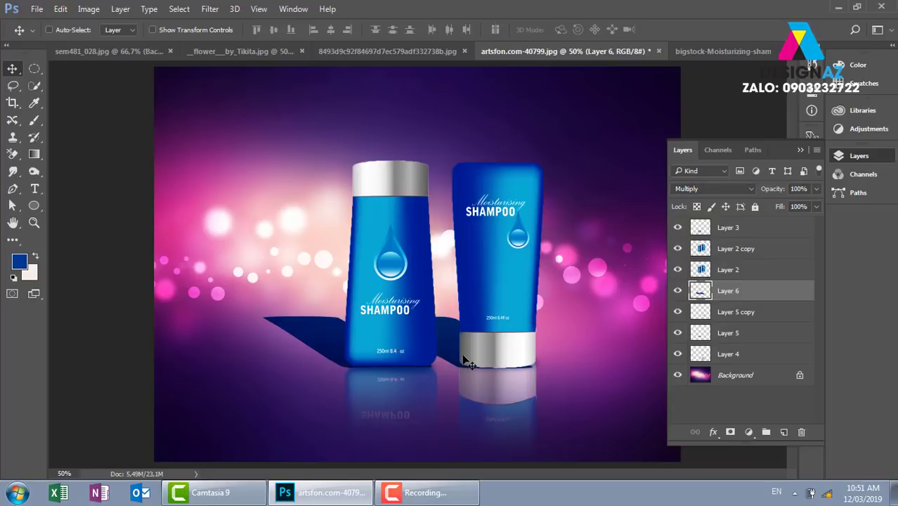
key(7)
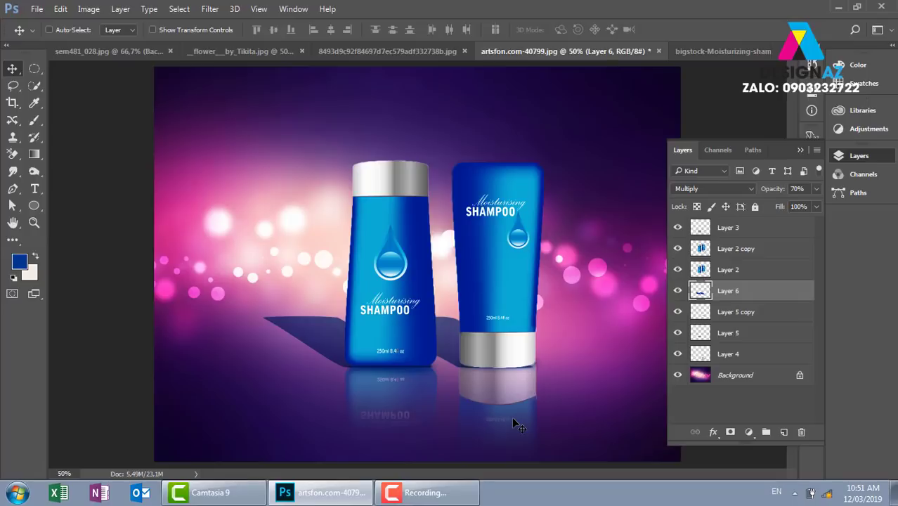
Step: Apply a Gaussian Blur with a 4.9-pixel radius to the shadow band
click(211, 8)
mouse_move(220, 191)
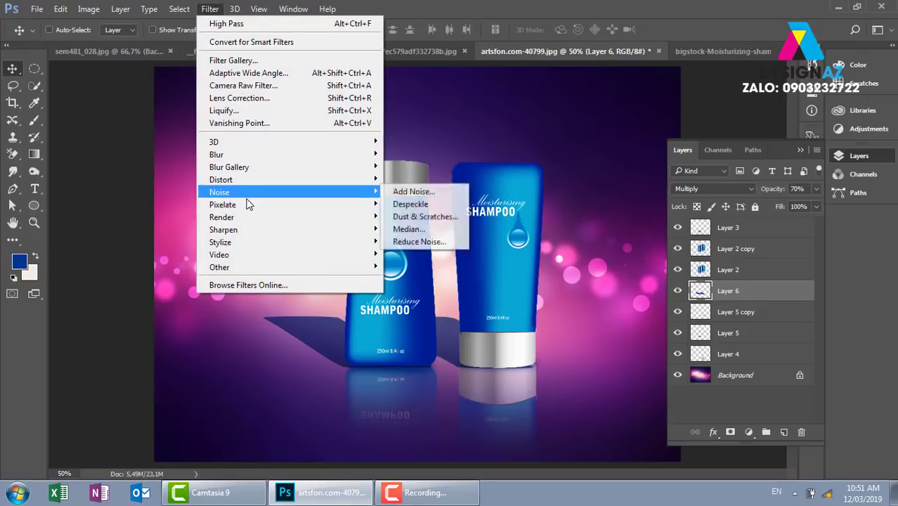
click(422, 204)
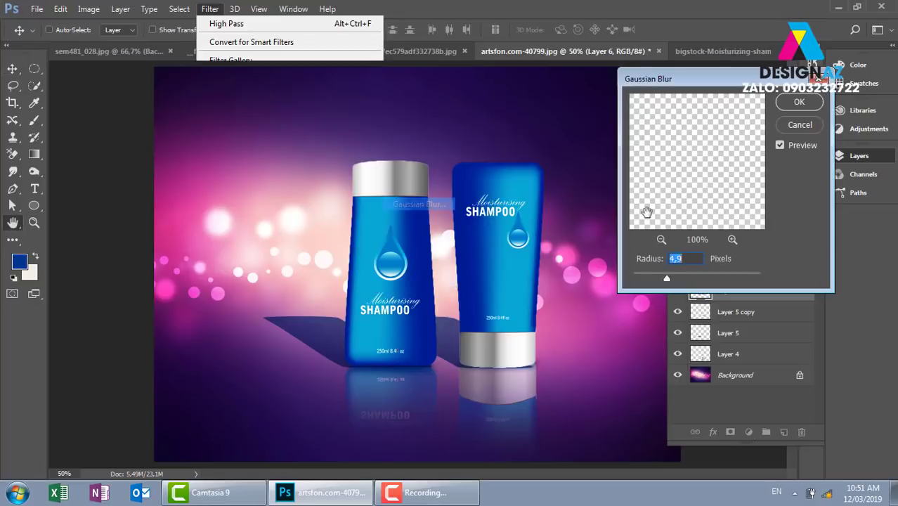
click(797, 104)
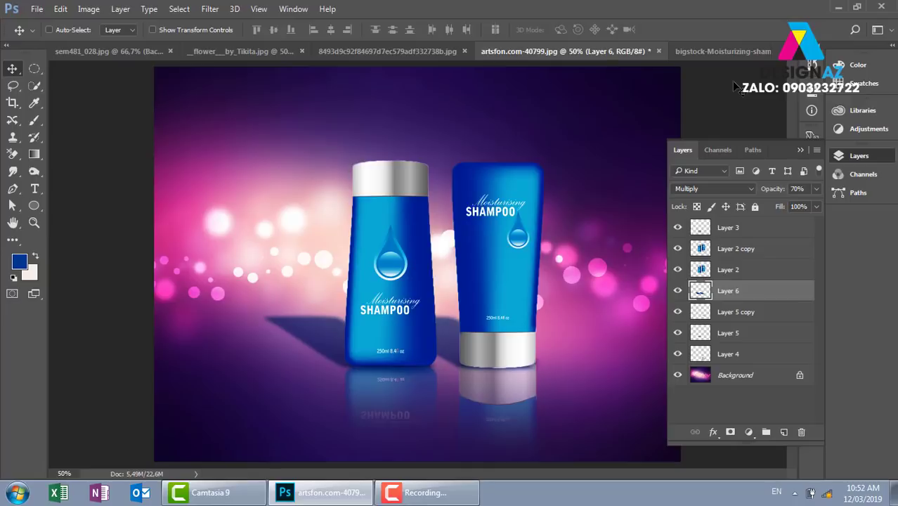
Step: Marquee a rectangle across the upper image and feather it by 1000 pixels
key(m)
mouse_move(138, 130)
mouse_down()
mouse_move(238, 182)
mouse_move(644, 294)
mouse_up()
key(shift+m)
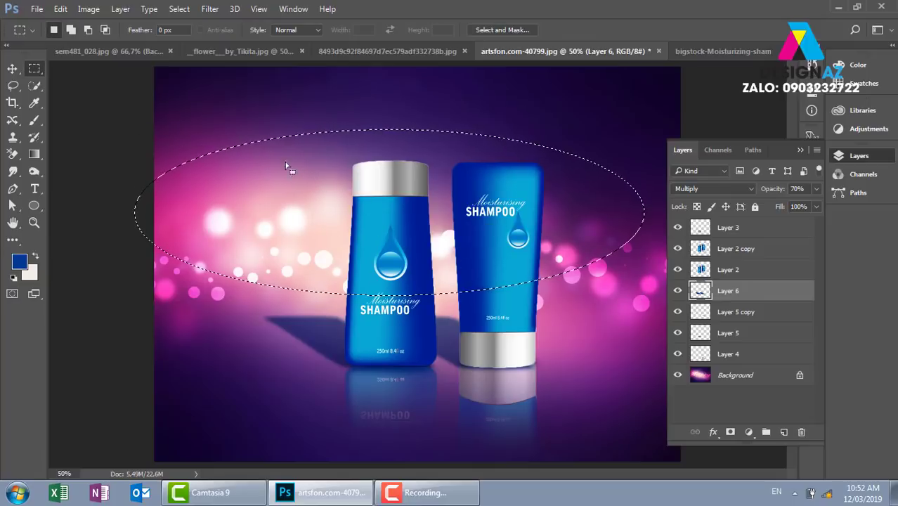
mouse_move(165, 123)
mouse_down()
mouse_move(261, 177)
mouse_move(696, 291)
mouse_move(707, 318)
mouse_up()
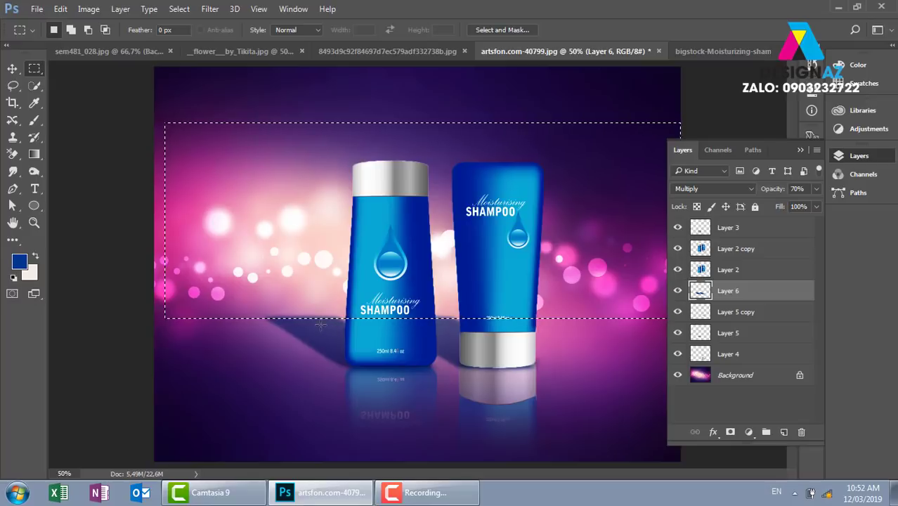
key(shift+F6)
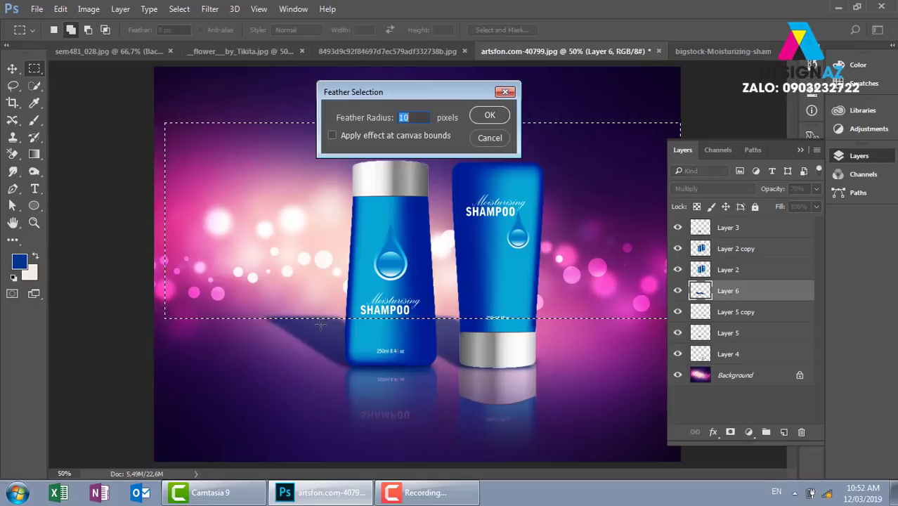
key(BackSpace)
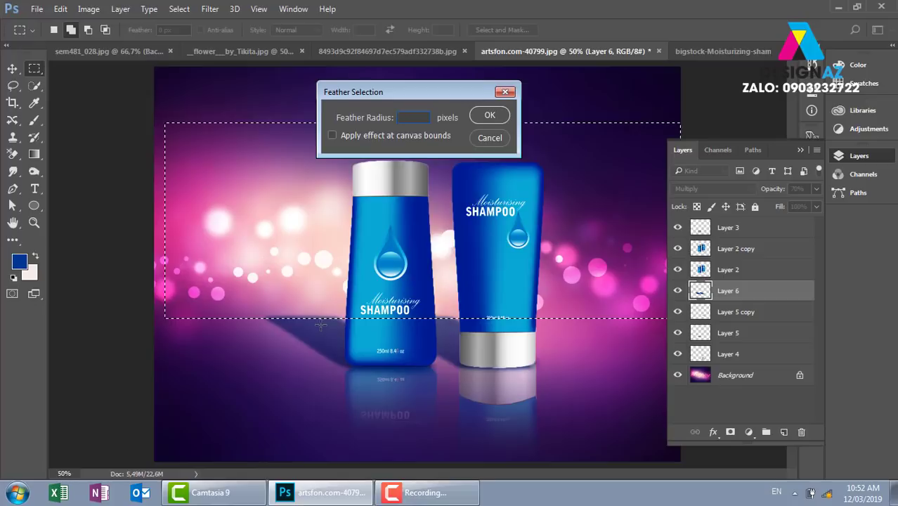
text(1000)
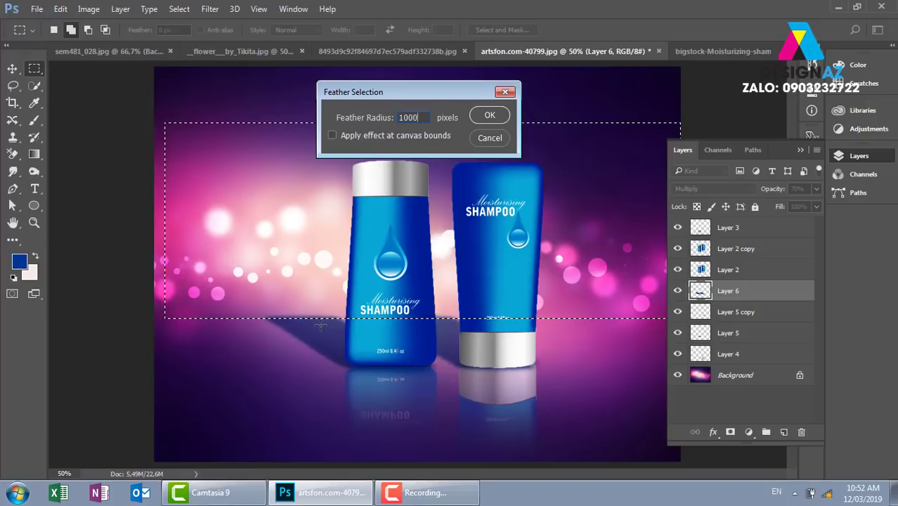
key(Return)
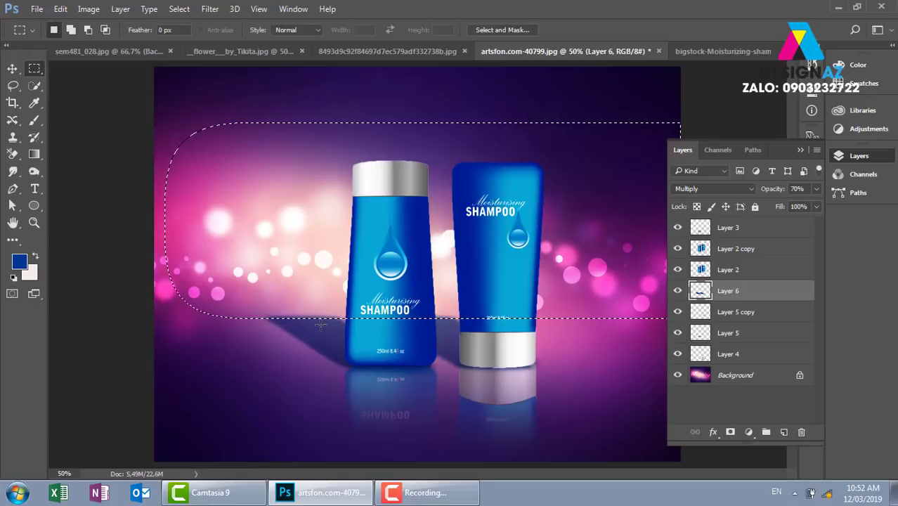
Step: Delete the shadow inside the feathered selection, deselect, and zoom out to the whole composition
key(Delete)
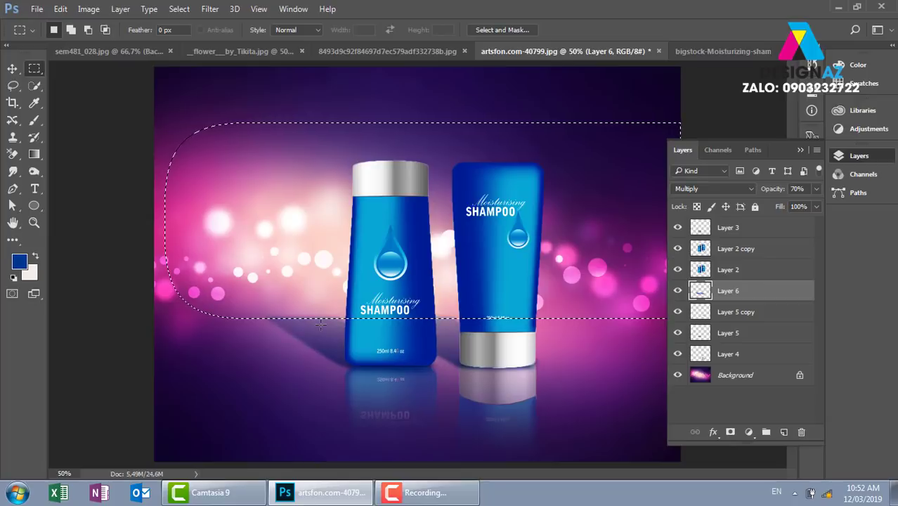
key(ctrl+d)
key(v)
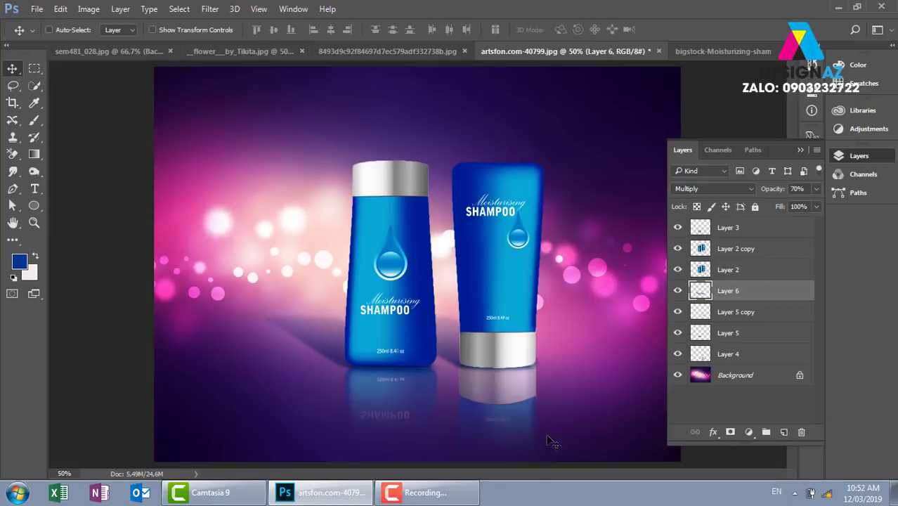
key(ctrl+minus)
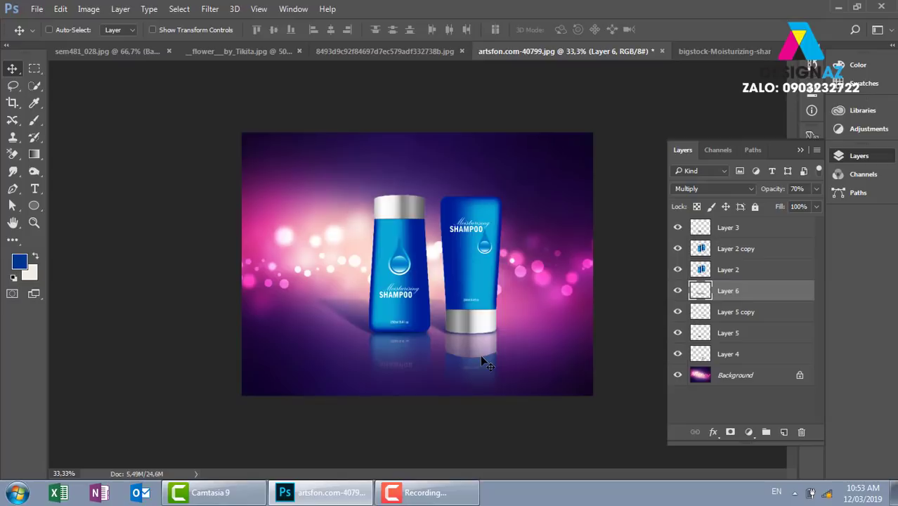
Step: Open the black light-rays texture from the Backgroud texture folder in thuvienanh
key(ctrl+o)
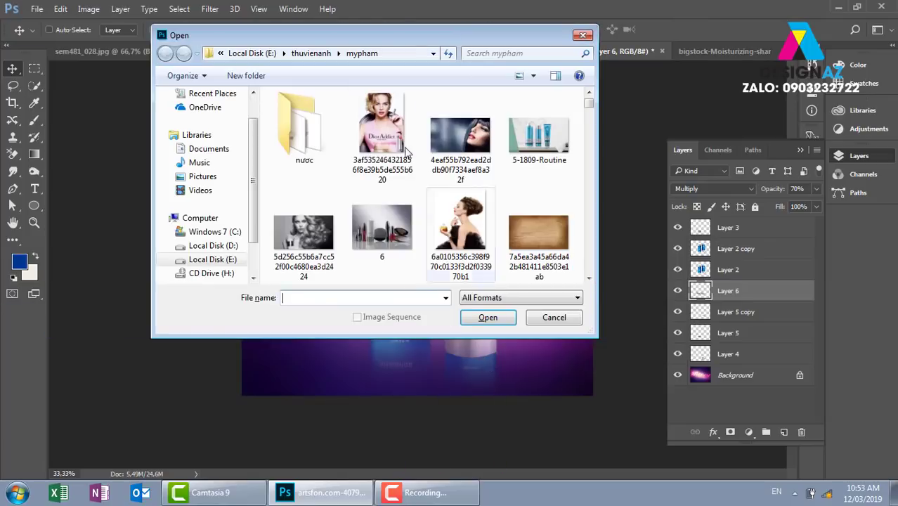
click(311, 53)
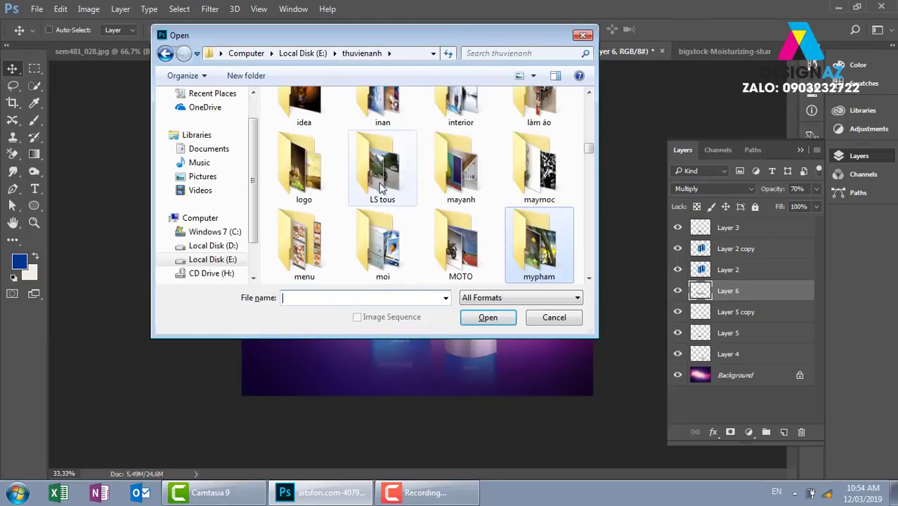
click(378, 181)
key(End)
key(b)
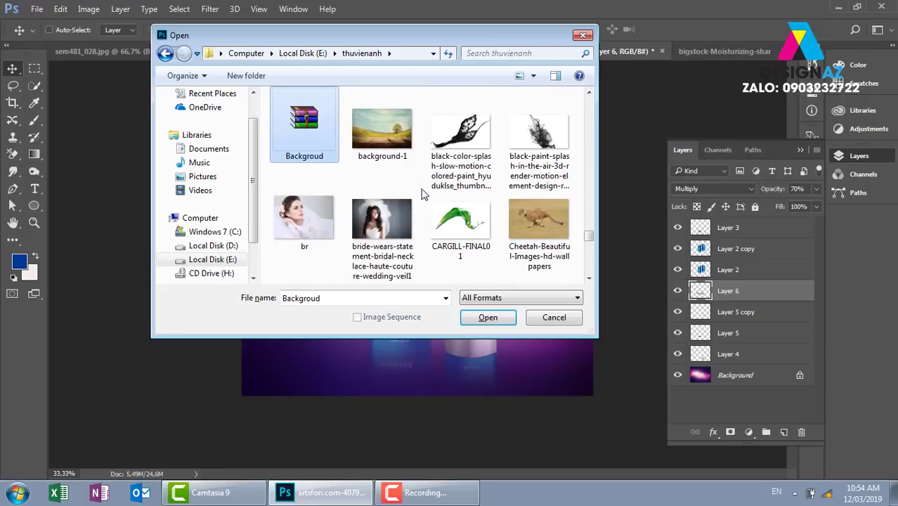
key(Right)
key(Right)
key(Right)
key(Right)
key(Right)
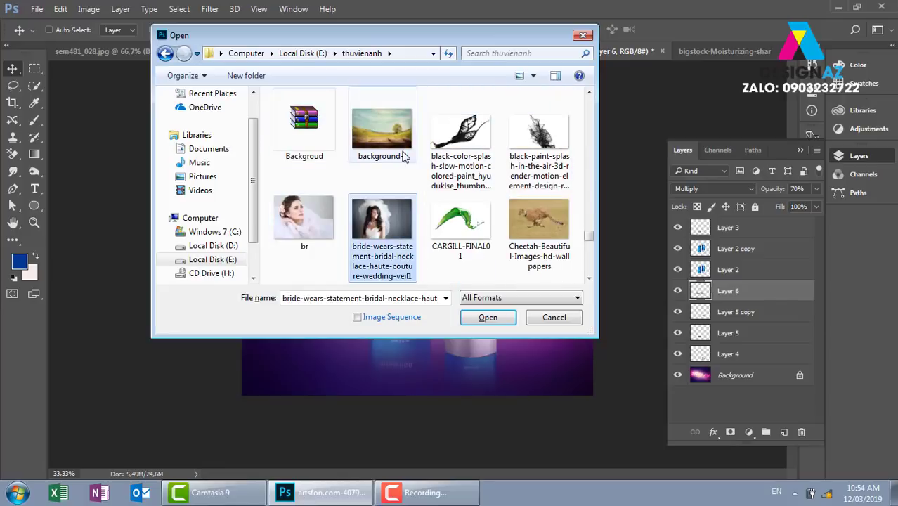
key(b)
key(Return)
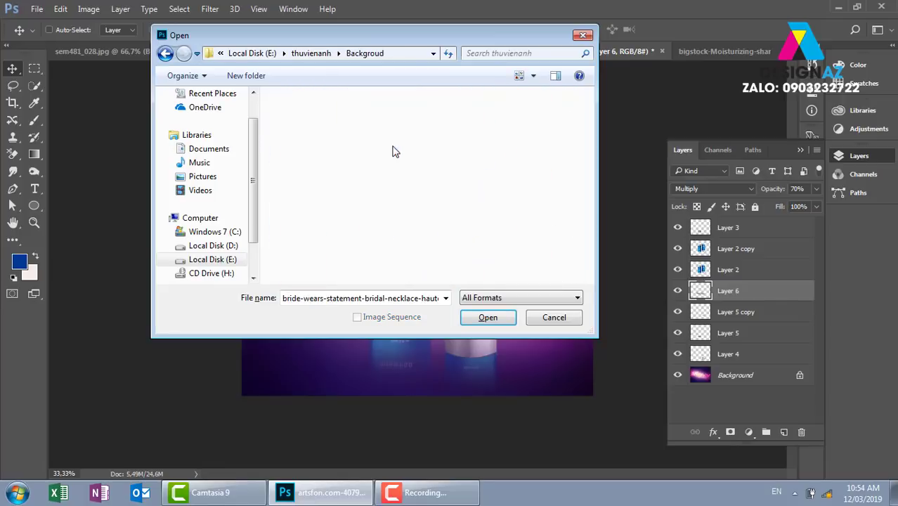
double_click(299, 169)
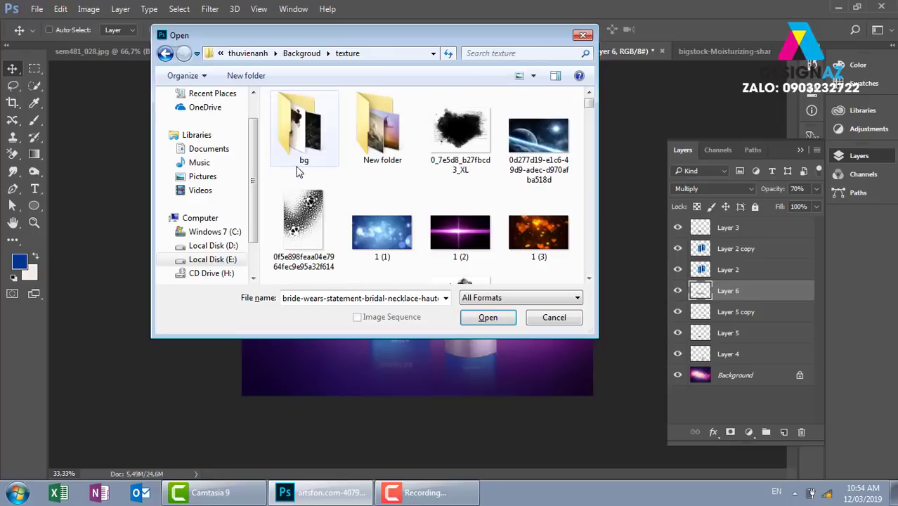
click(589, 279)
click(589, 280)
click(589, 280)
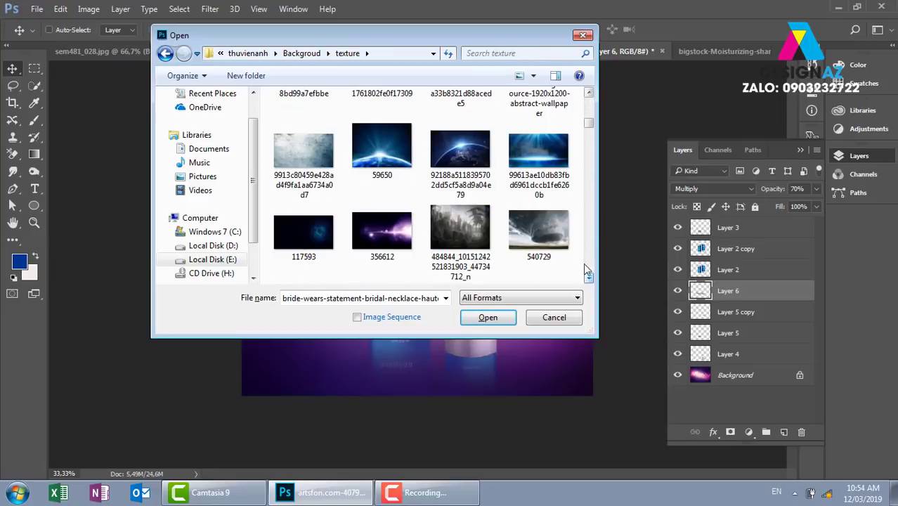
click(589, 279)
click(589, 280)
click(589, 280)
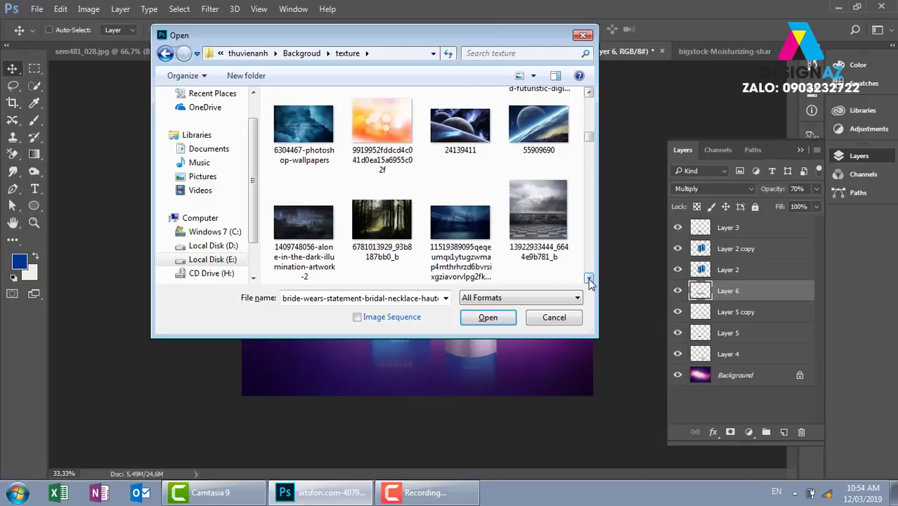
click(589, 280)
click(538, 220)
click(488, 317)
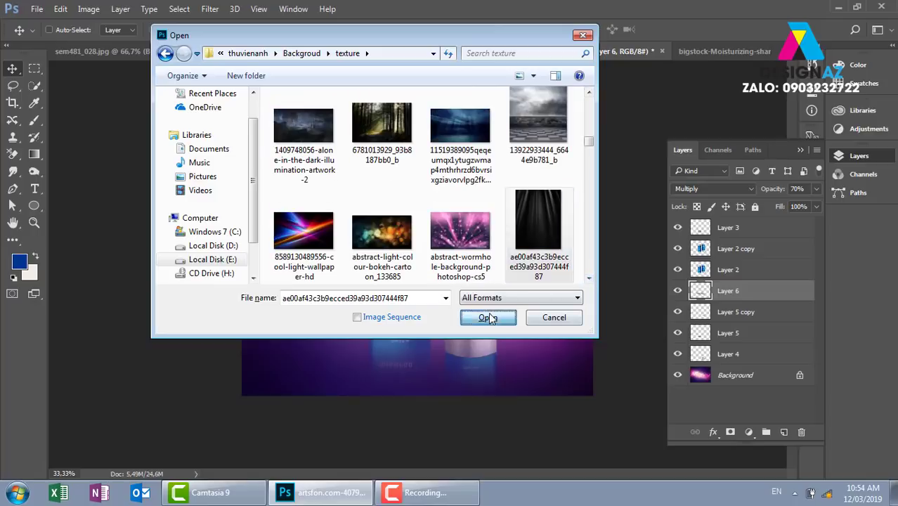
Step: Copy the whole light-rays image into the shampoo document as the top layer
key(ctrl+a)
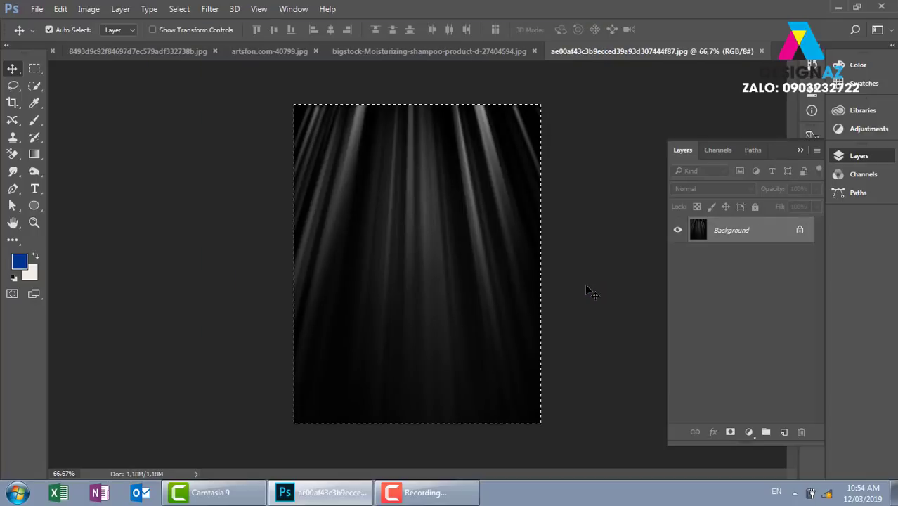
key(ctrl+c)
key(ctrl+shift+Tab)
key(ctrl+shift+Tab)
key(ctrl+v)
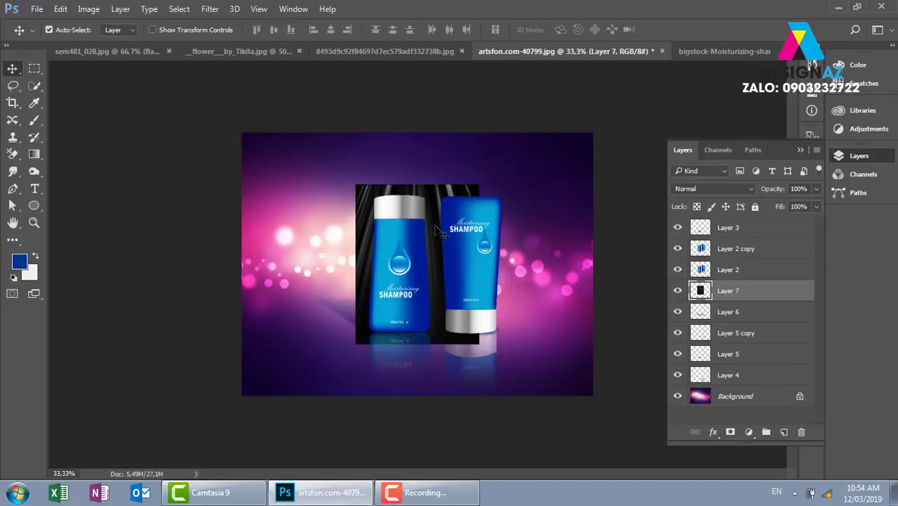
key(ctrl+shift+bracketright)
Step: Stretch the rays layer to cover the entire canvas and apply the transform
drag(436, 231, 438, 177)
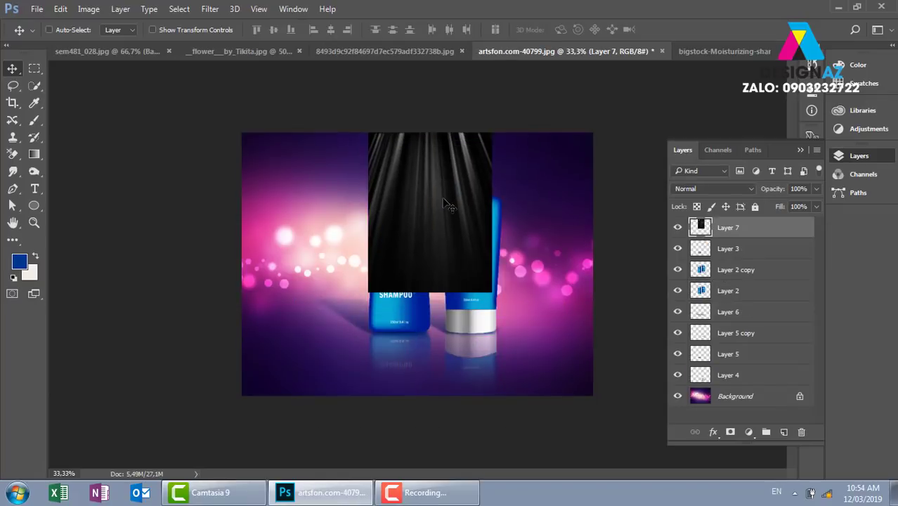
key(ctrl+t)
drag(504, 213, 592, 214)
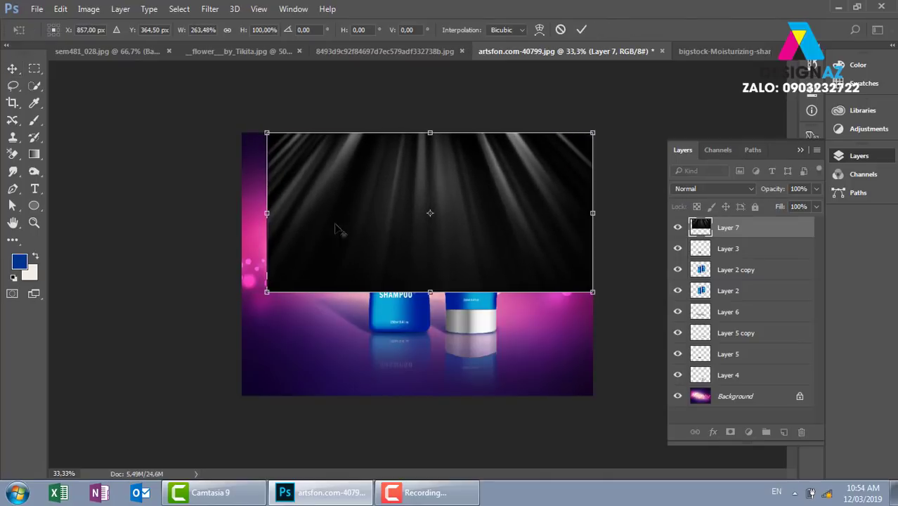
drag(267, 213, 242, 213)
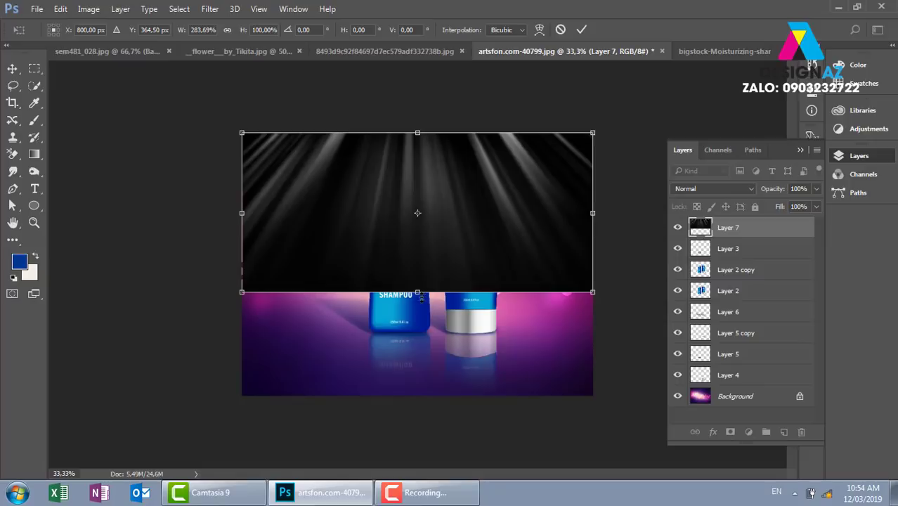
mouse_move(417, 292)
mouse_down()
mouse_move(403, 374)
mouse_move(419, 395)
mouse_up()
key(Return)
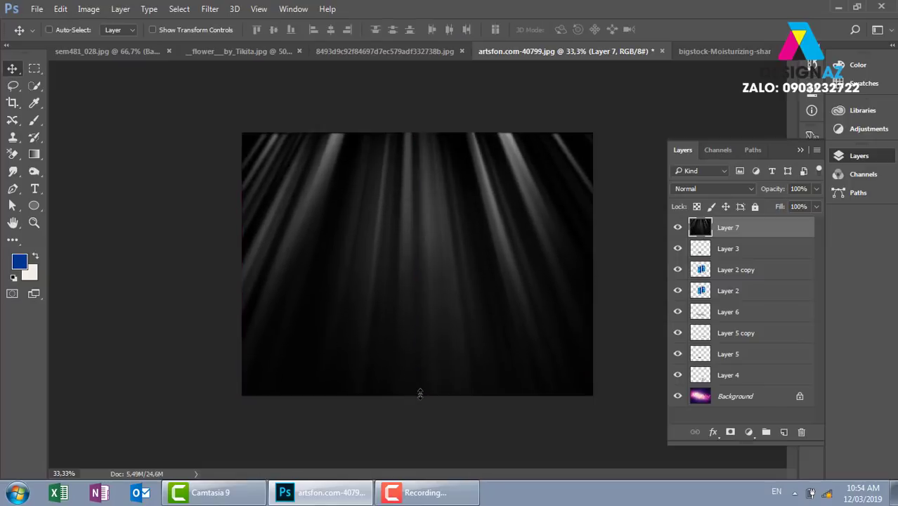
key(ctrl+plus)
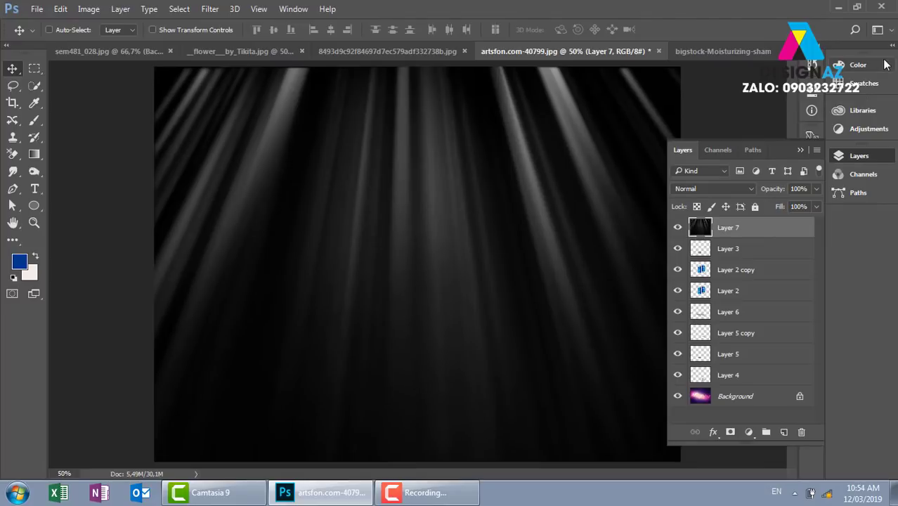
Step: Switch Layer 7's blend mode to Color Dodge
click(735, 189)
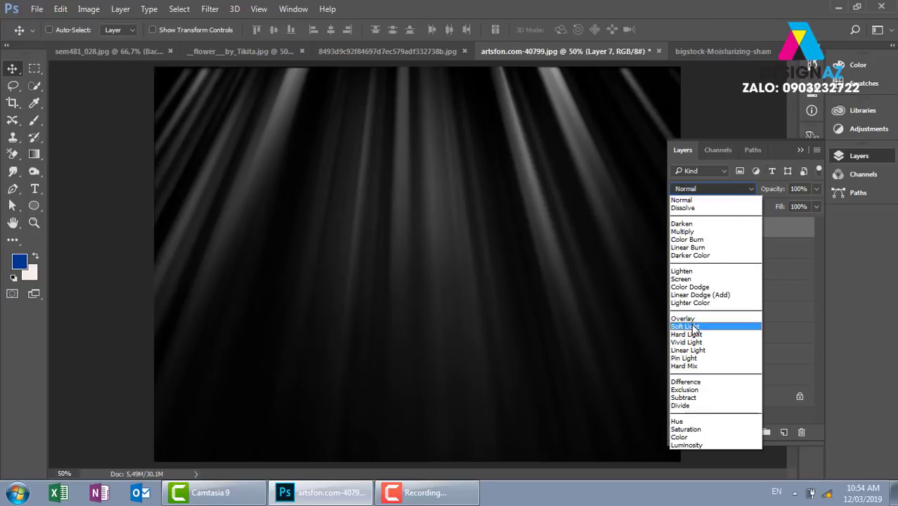
click(700, 288)
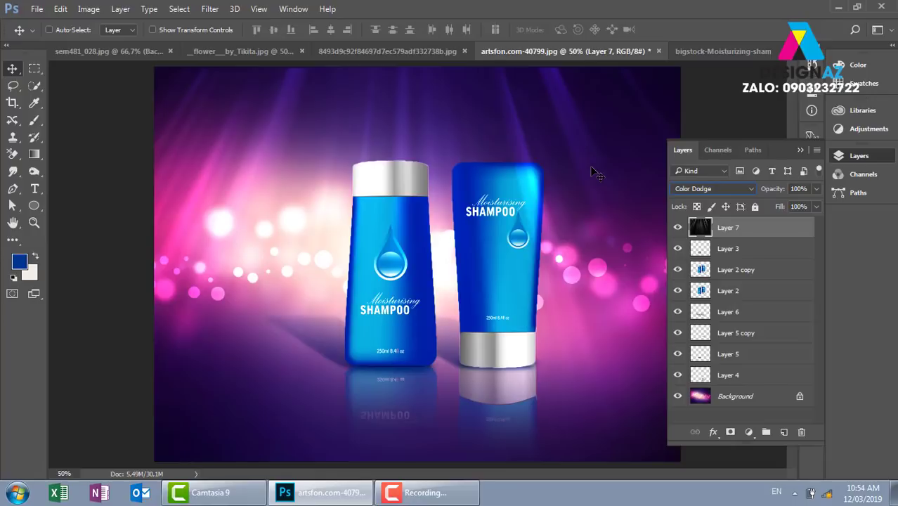
Step: Delete the light-rays layer and open the '1 (3)' hearts image
key(Delete)
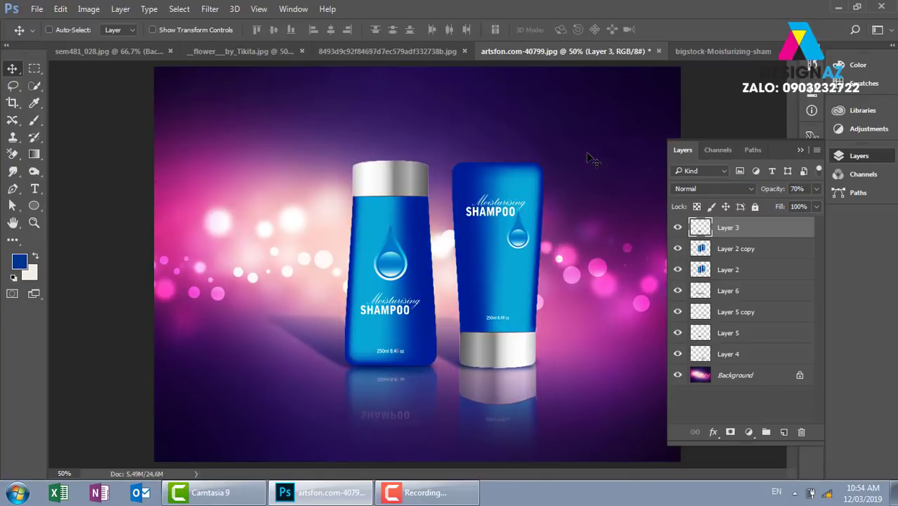
key(ctrl+o)
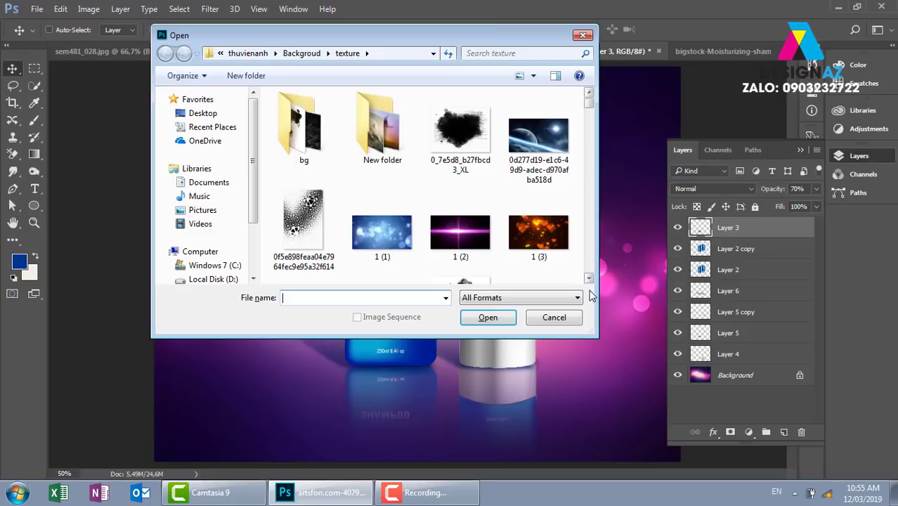
click(589, 279)
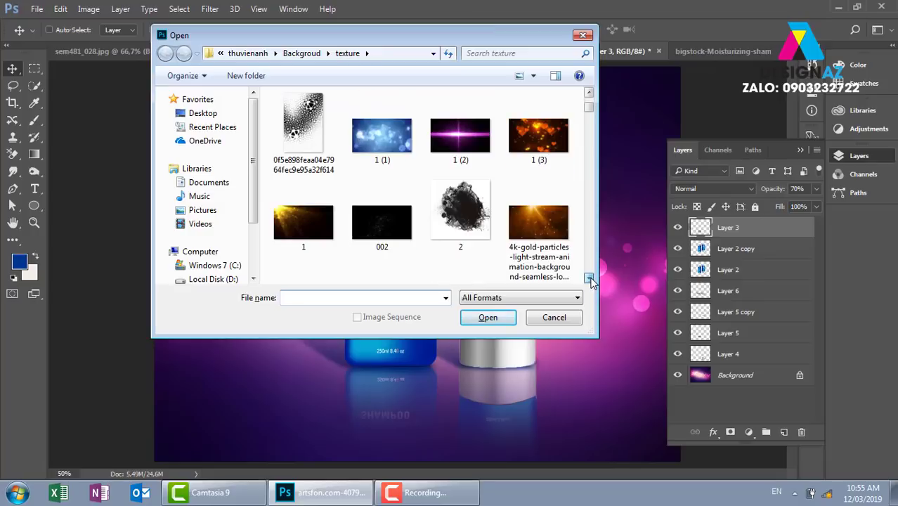
click(539, 137)
click(510, 318)
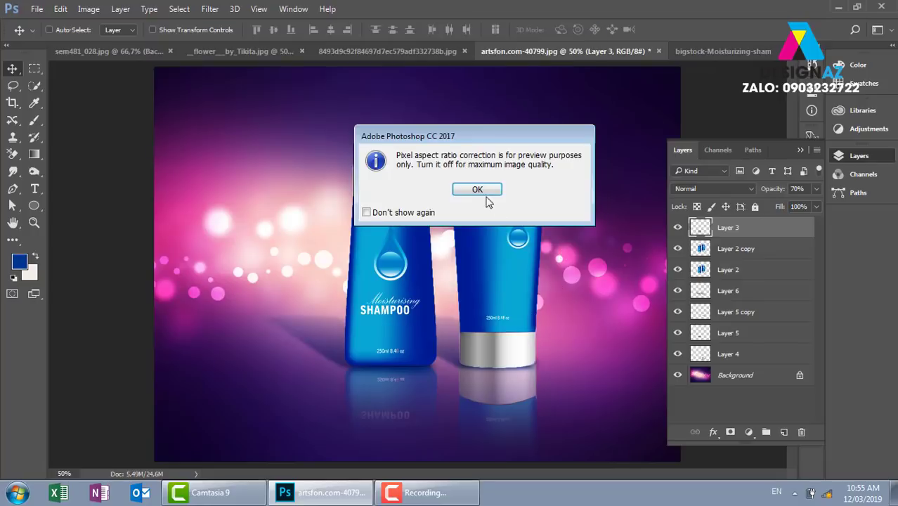
click(482, 192)
Step: Copy the whole hearts image into the shampoo document as a new layer
key(ctrl+a)
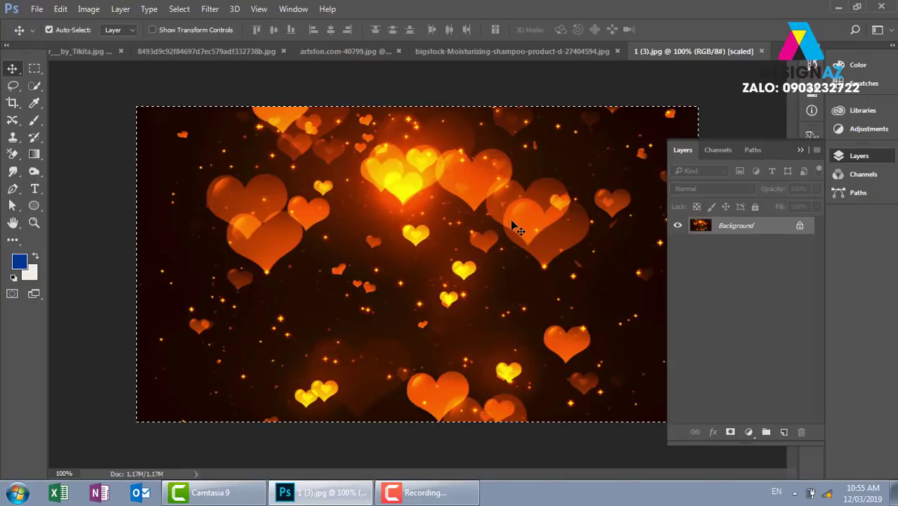
key(ctrl+c)
key(ctrl+Tab)
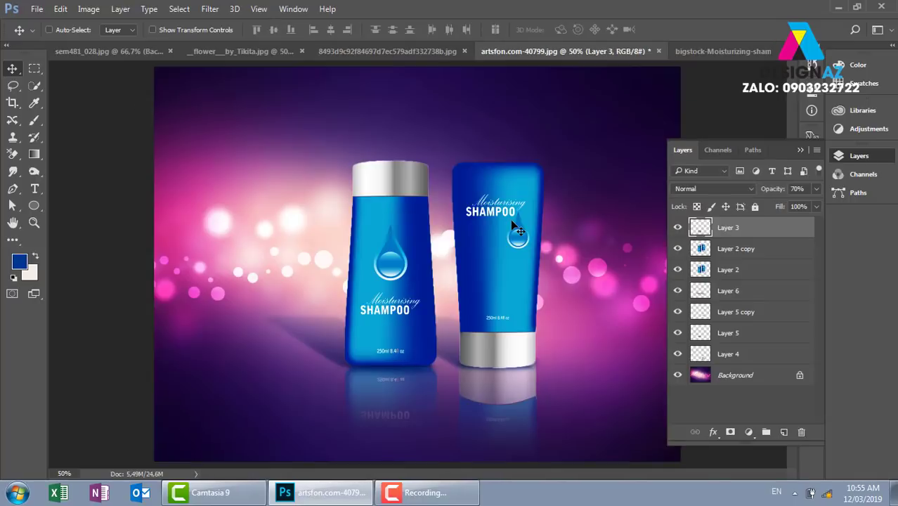
key(ctrl+v)
Step: Move the hearts to the top-left edge and enlarge them to about 187.5% across the canvas
key(ctrl+minus)
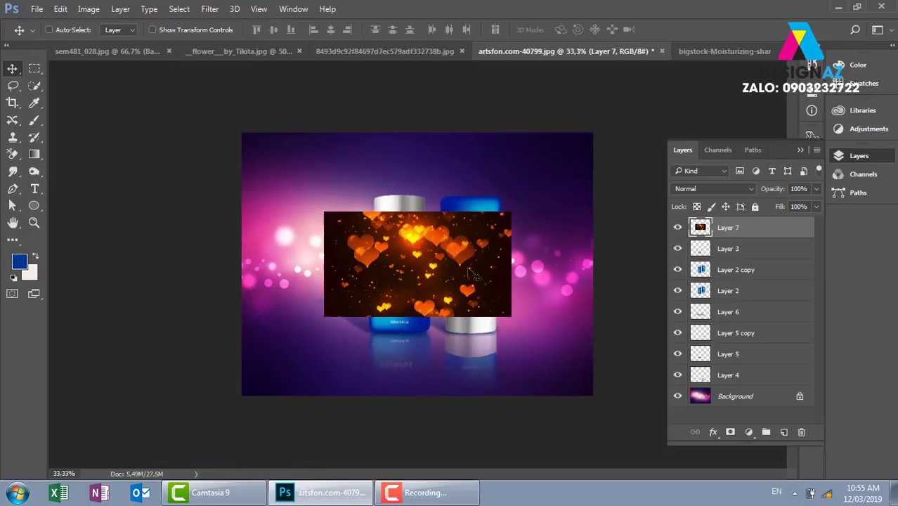
drag(513, 303, 431, 233)
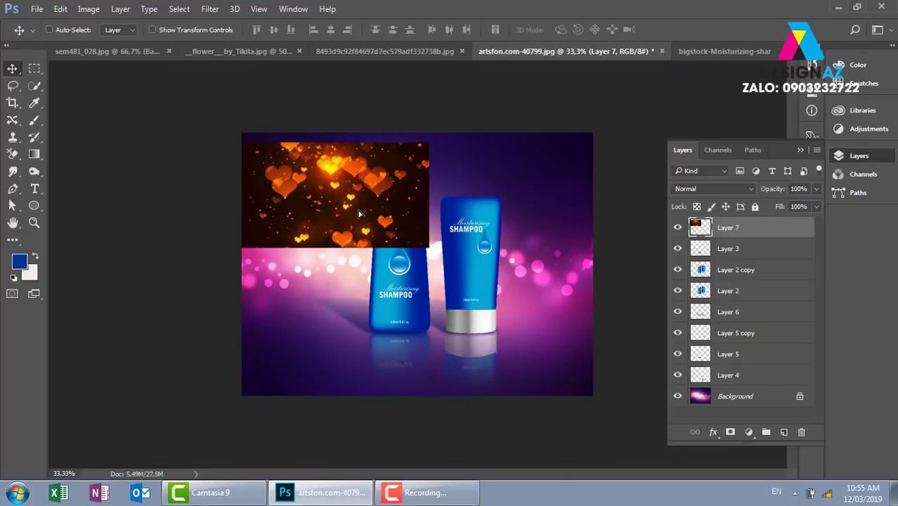
drag(360, 215, 362, 204)
key(ctrl+t)
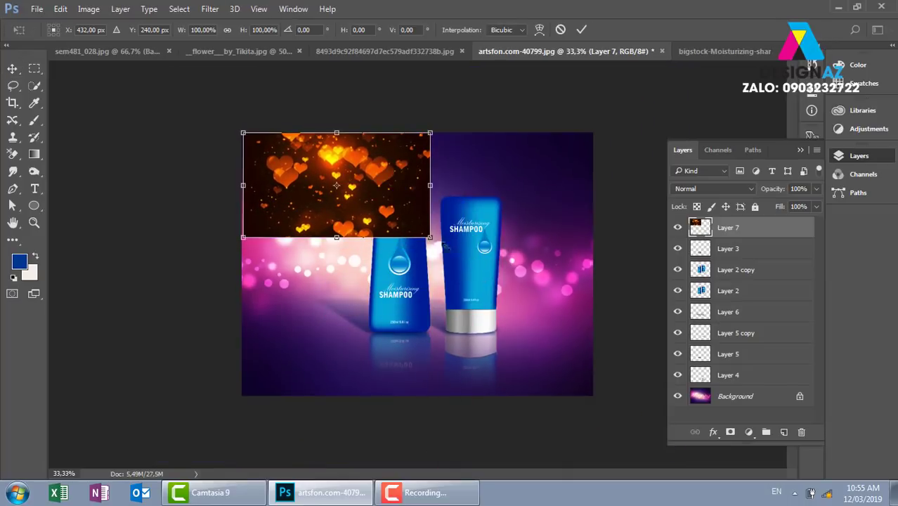
drag(440, 244, 589, 340)
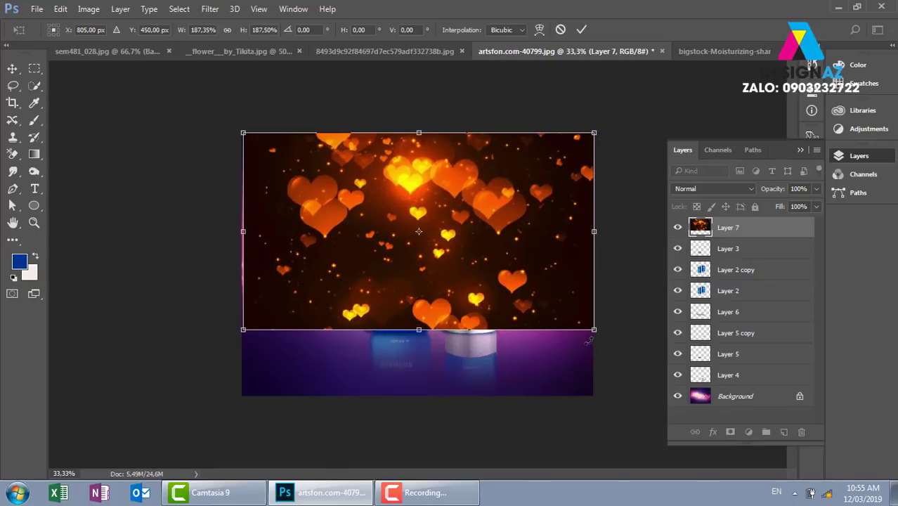
Step: Confirm the hearts' new size and set Layer 7 to Screen blend mode
key(Return)
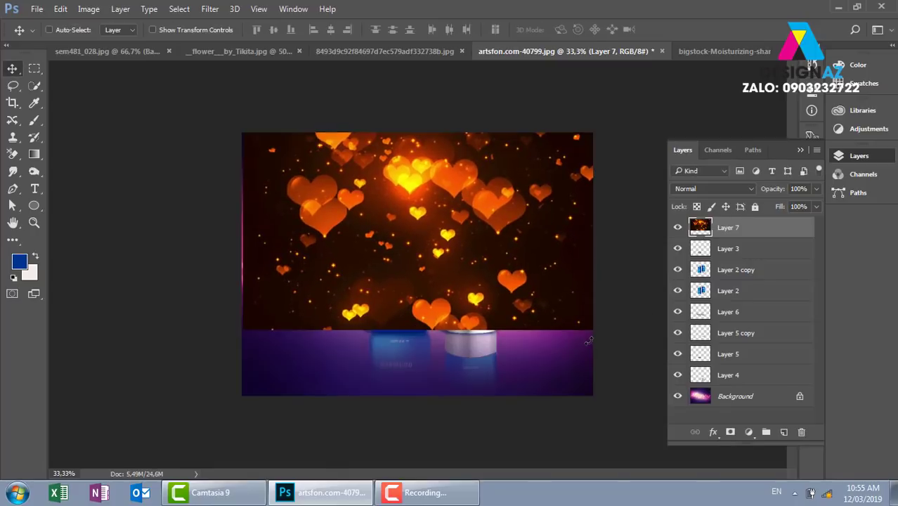
click(727, 191)
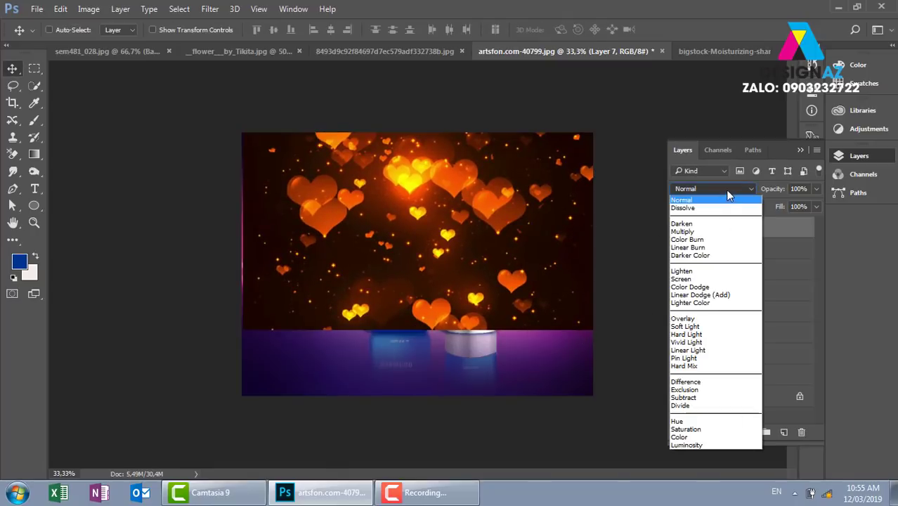
click(711, 279)
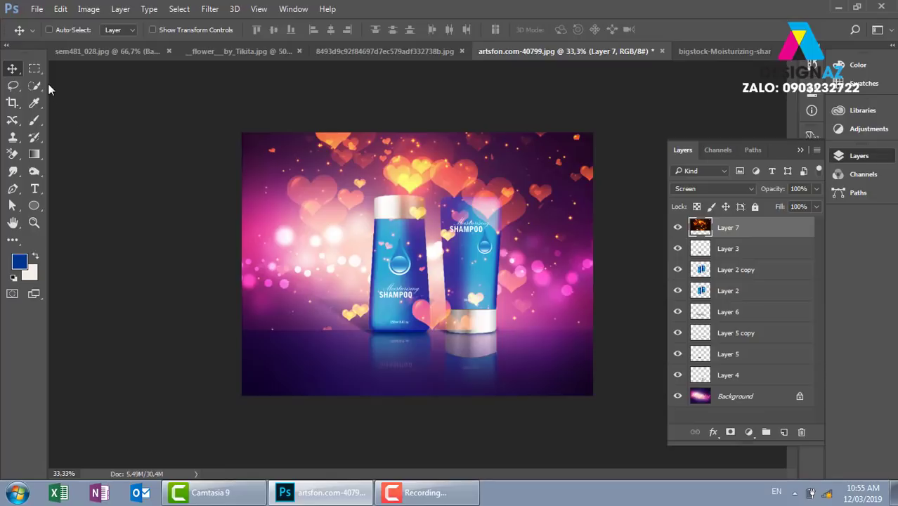
click(34, 69)
Step: Feather a bottom-strip selection by 100 pixels, delete the hearts there, and deselect
mouse_move(212, 305)
mouse_down()
mouse_move(556, 415)
mouse_move(712, 426)
mouse_up()
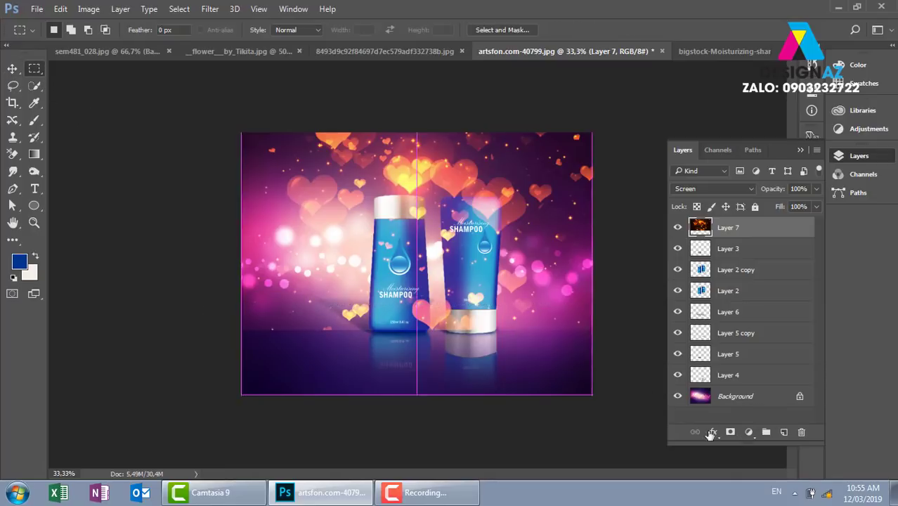
key(shift+F6)
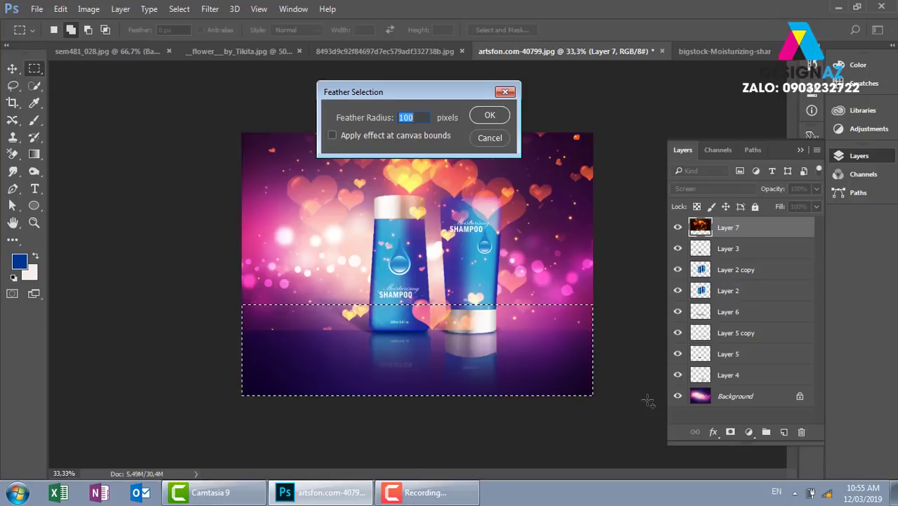
key(Return)
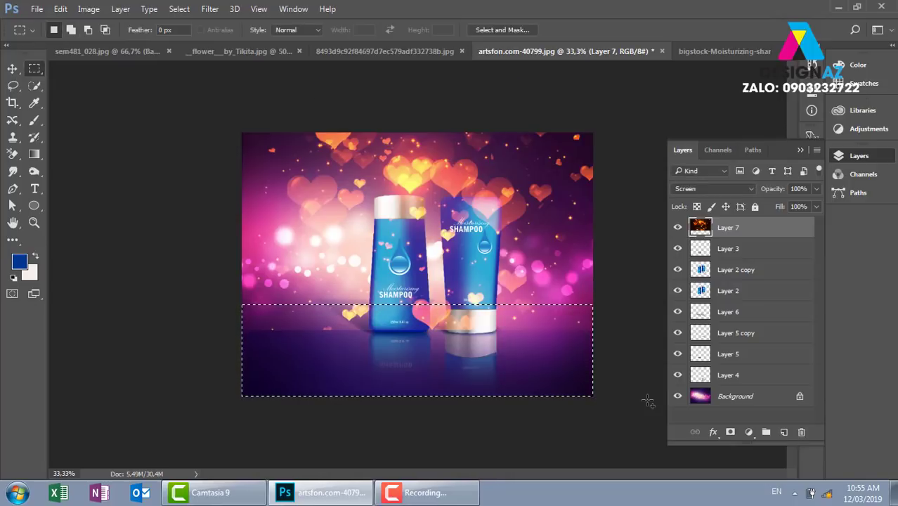
key(Delete)
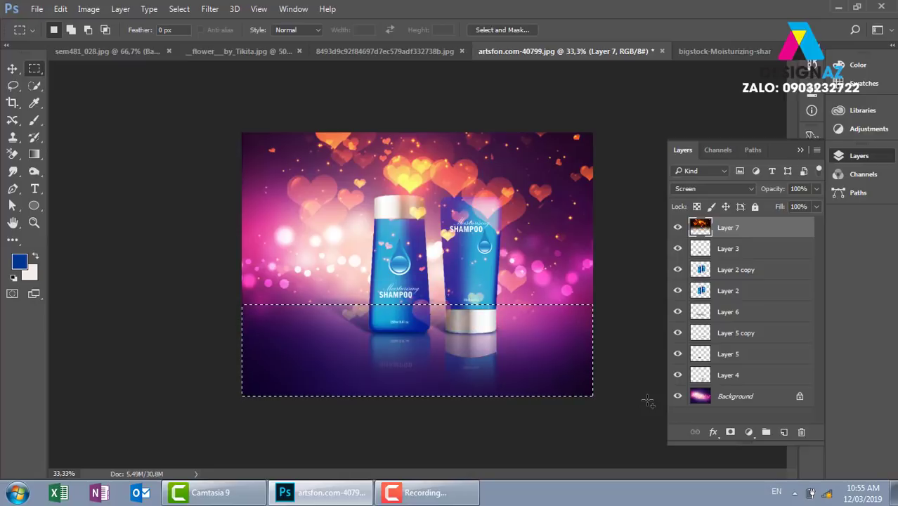
key(v)
key(ctrl+d)
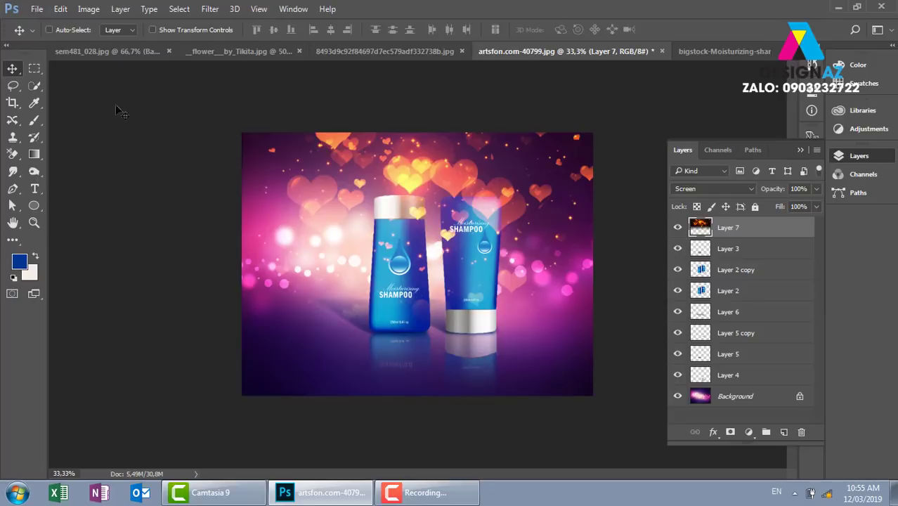
Step: Delete the hearts inside a feathered rectangle around both bottles, viewing the layer in Normal mode
click(35, 68)
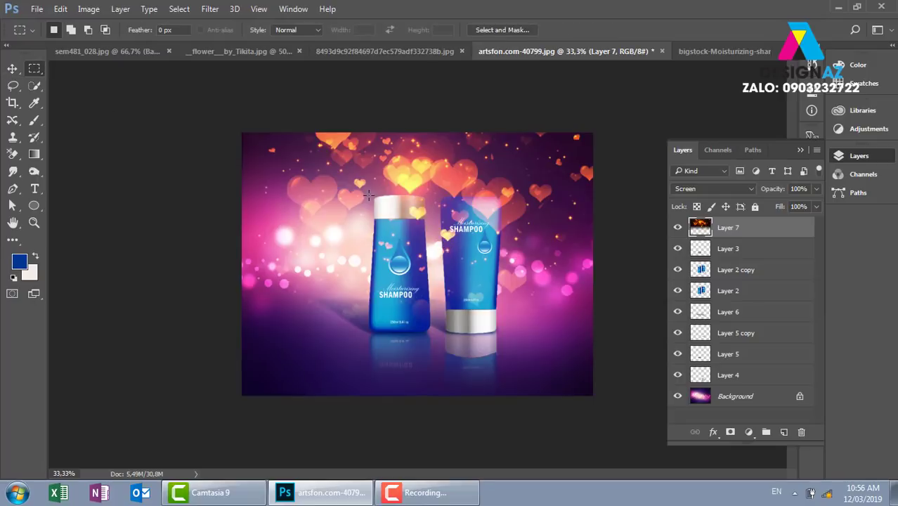
drag(369, 195, 502, 378)
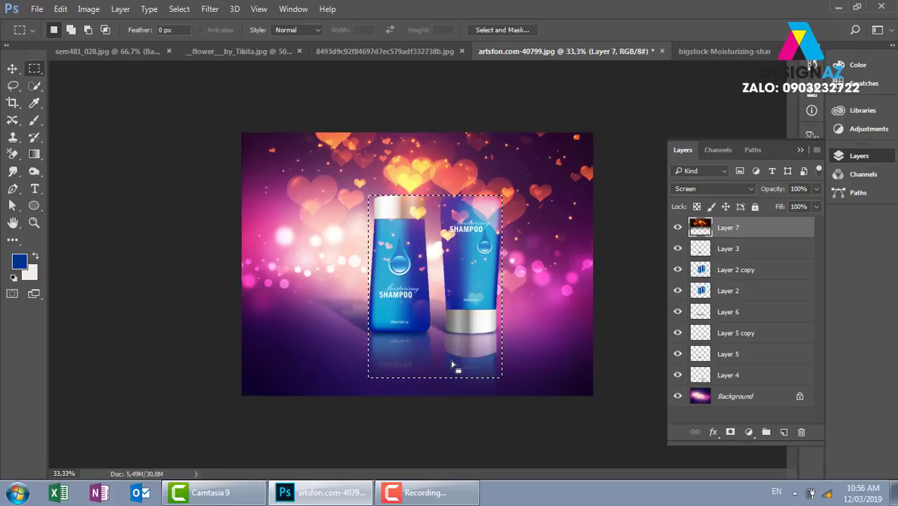
key(shift+F6)
key(Return)
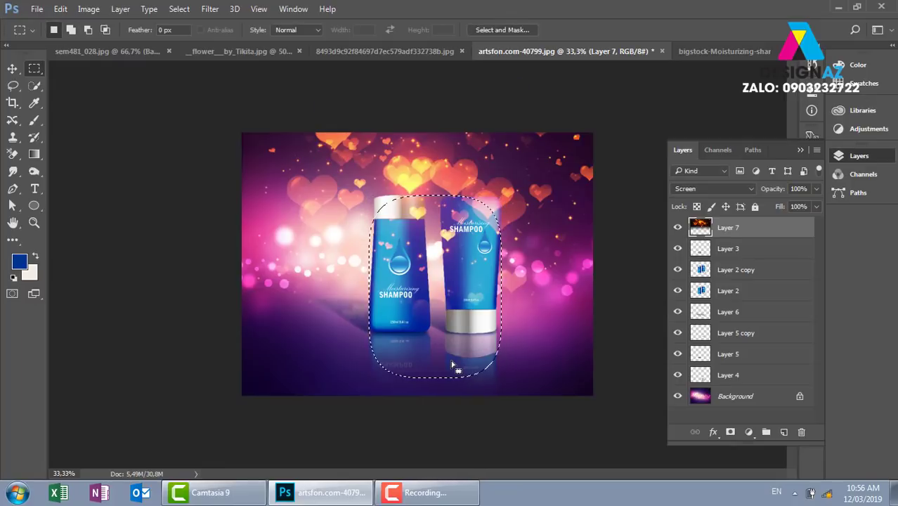
click(713, 189)
click(703, 189)
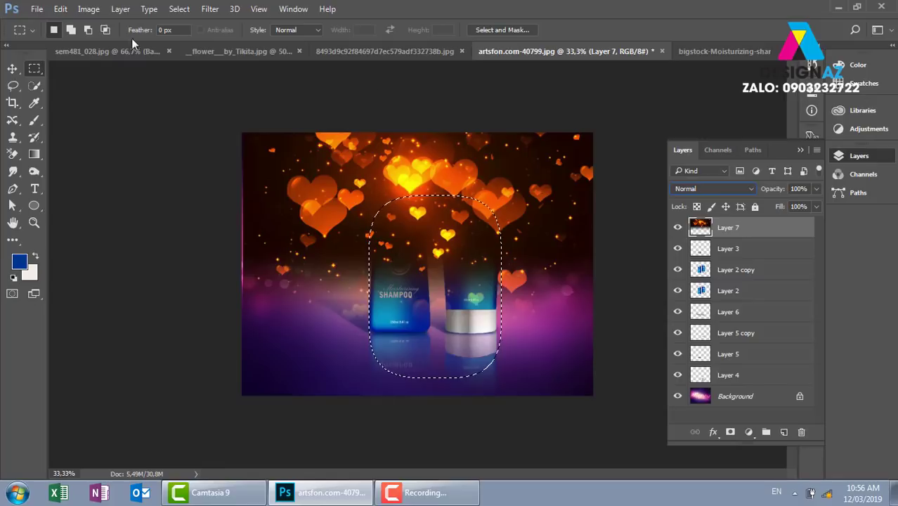
click(12, 68)
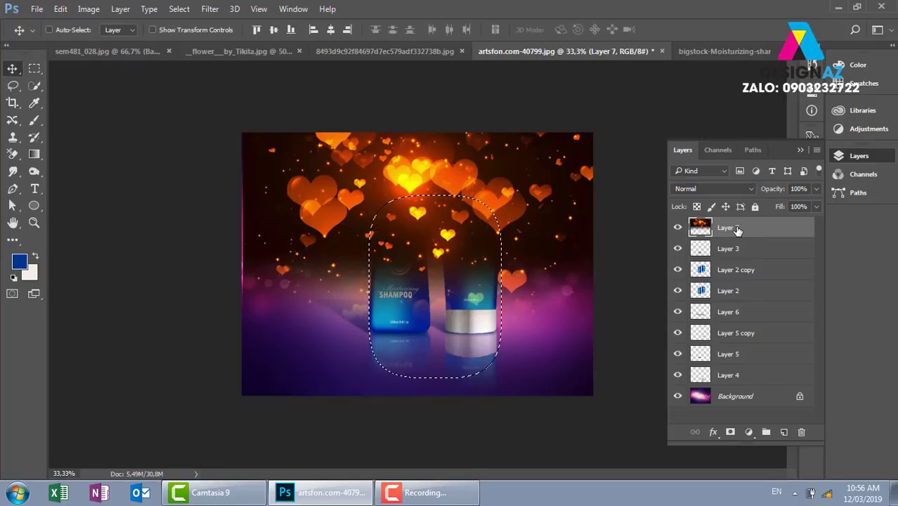
key(Delete)
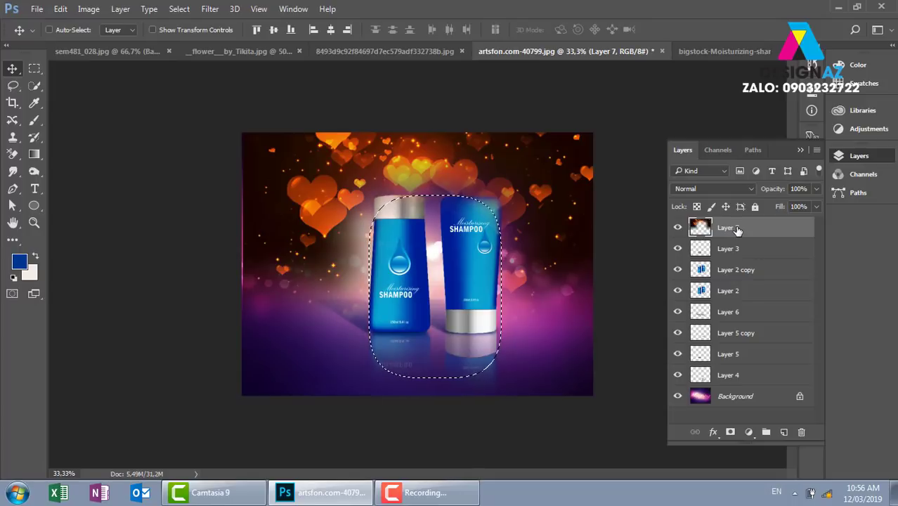
key(ctrl)
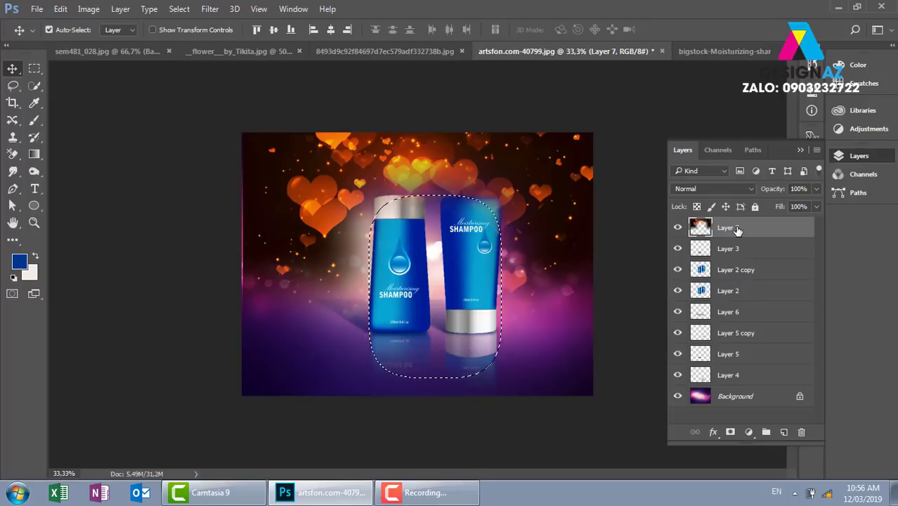
key(ctrl+d)
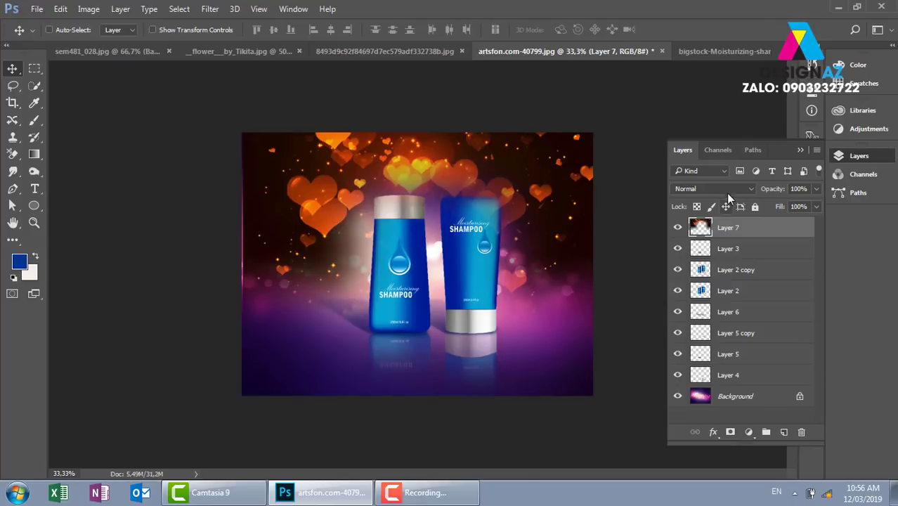
click(724, 189)
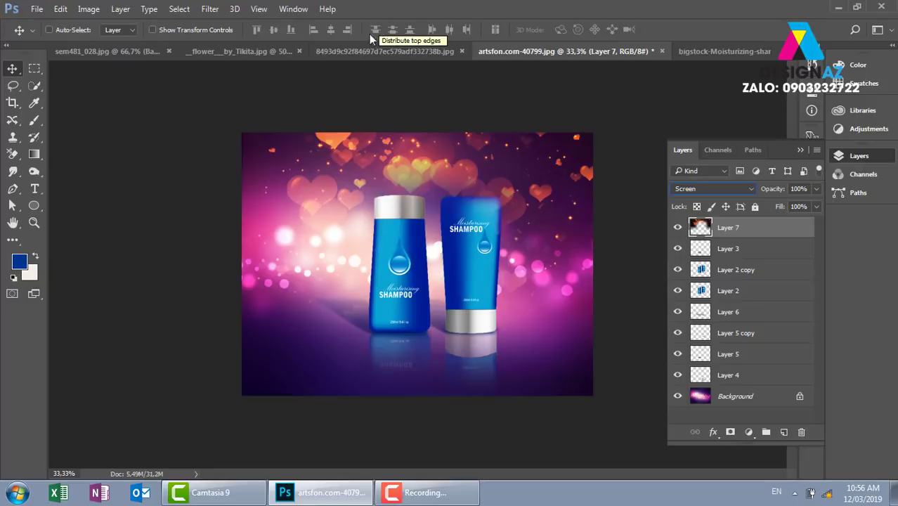
Step: Replace the hearts layer with the 4k gold particle image pasted as a new layer
key(Delete)
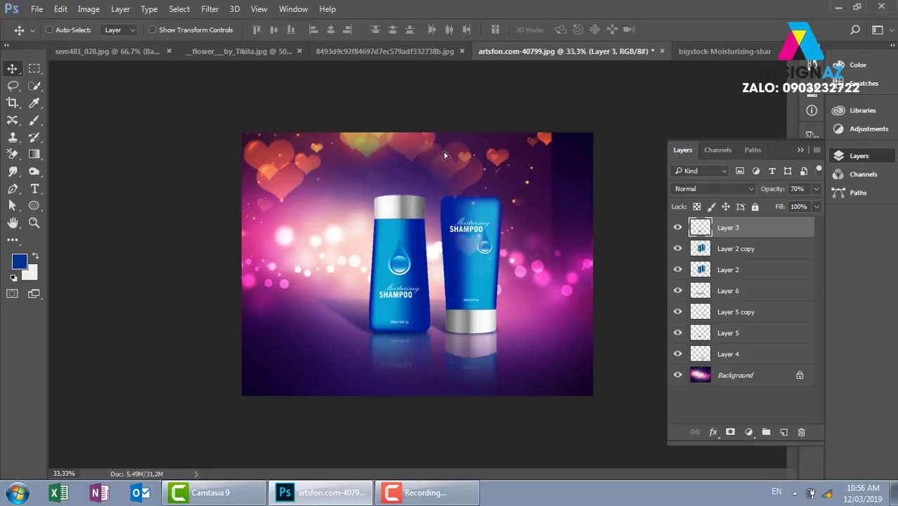
key(ctrl+o)
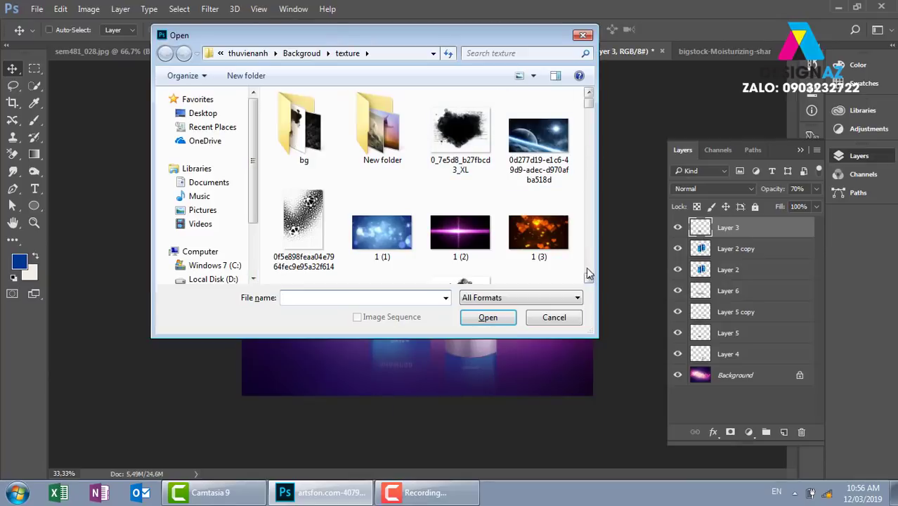
scroll(589, 281, down, 2)
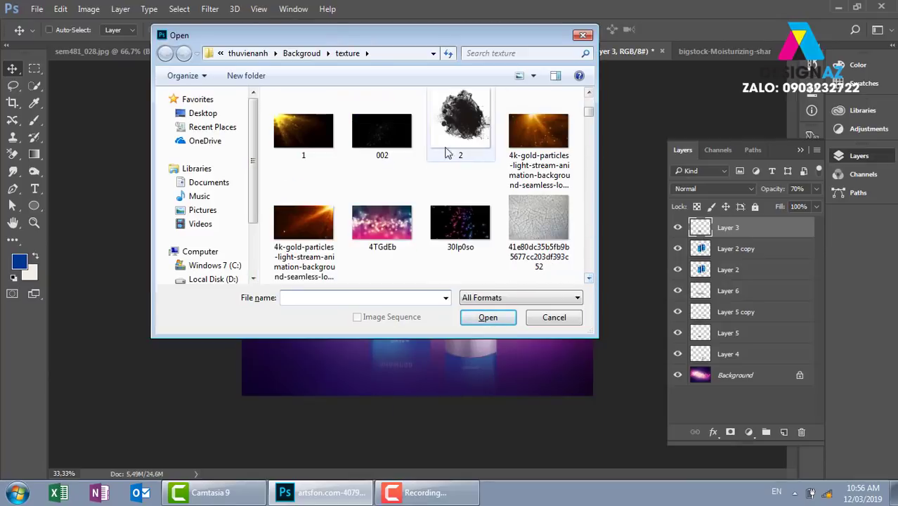
click(304, 223)
click(488, 317)
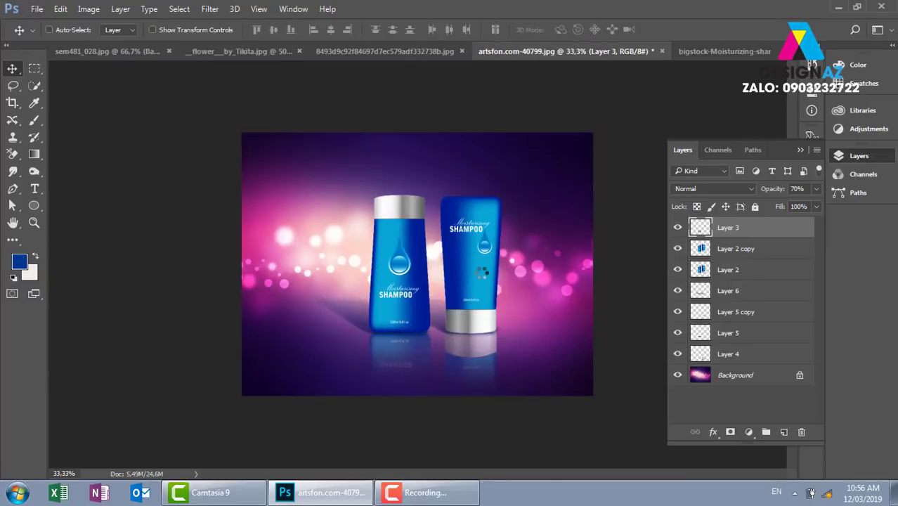
key(ctrl+a)
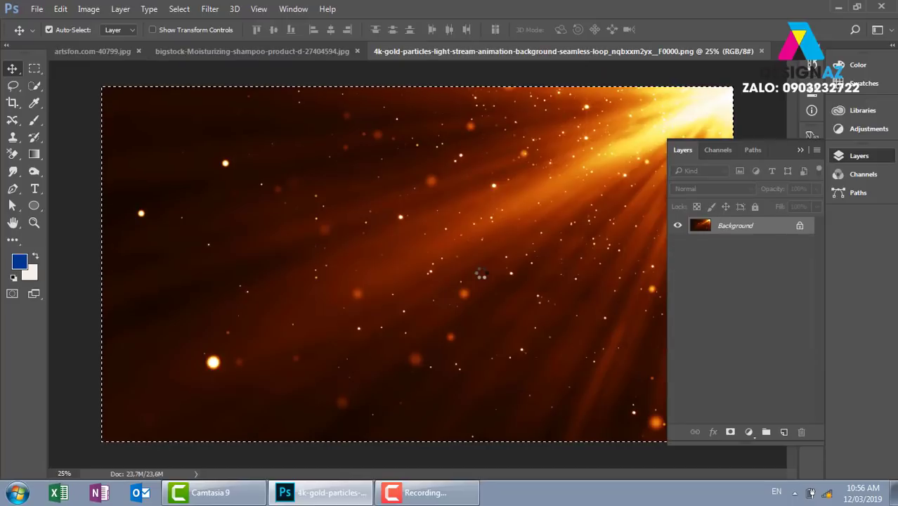
key(ctrl+Tab)
key(ctrl+v)
Step: Scale the gold light rays over the canvas from the top and blend them in Screen mode
drag(550, 279, 490, 259)
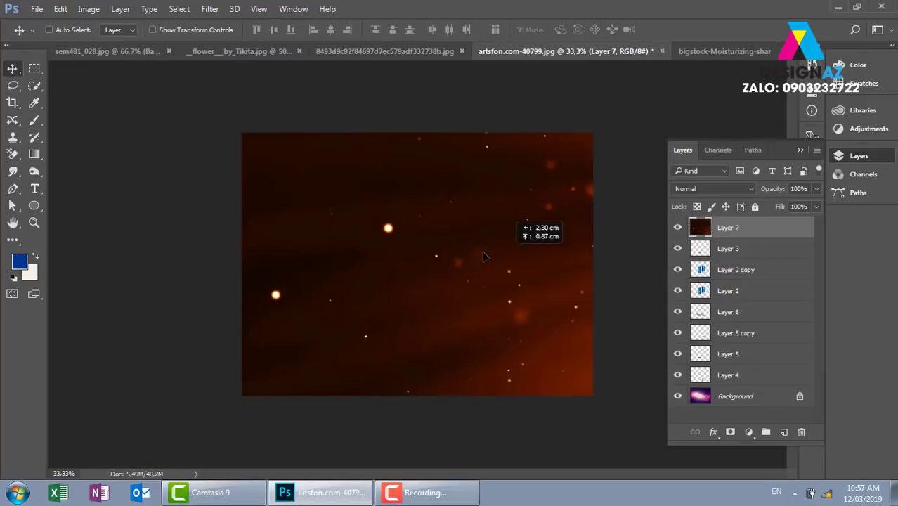
key(ctrl+t)
mouse_move(171, 125)
mouse_down()
mouse_move(490, 302)
mouse_move(261, 193)
mouse_up()
drag(419, 264, 419, 198)
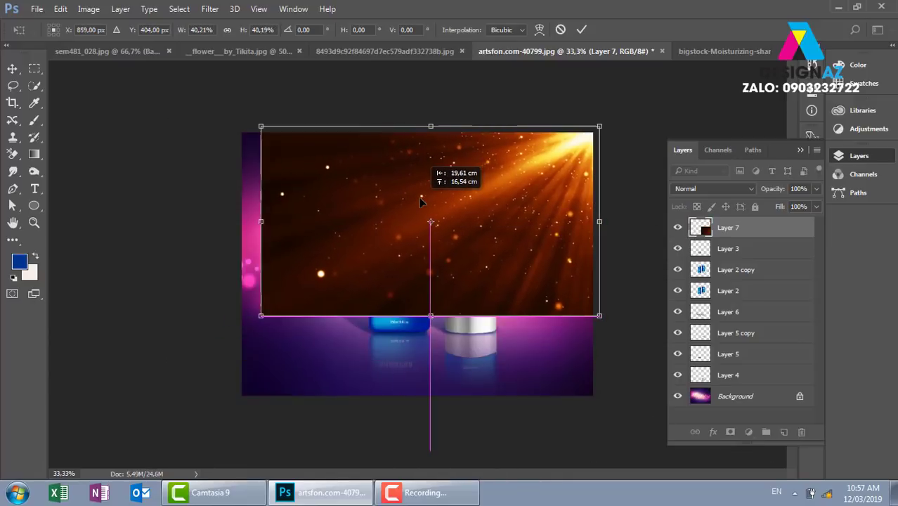
drag(261, 316, 181, 369)
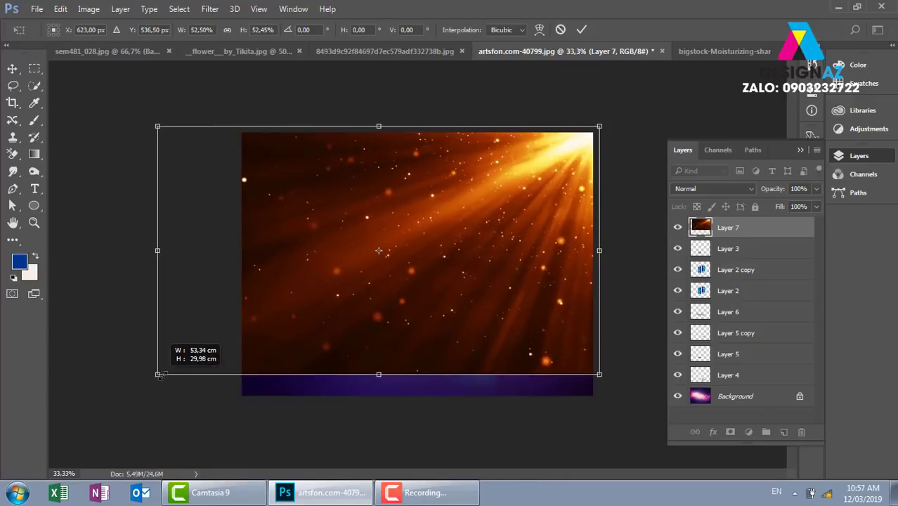
key(Return)
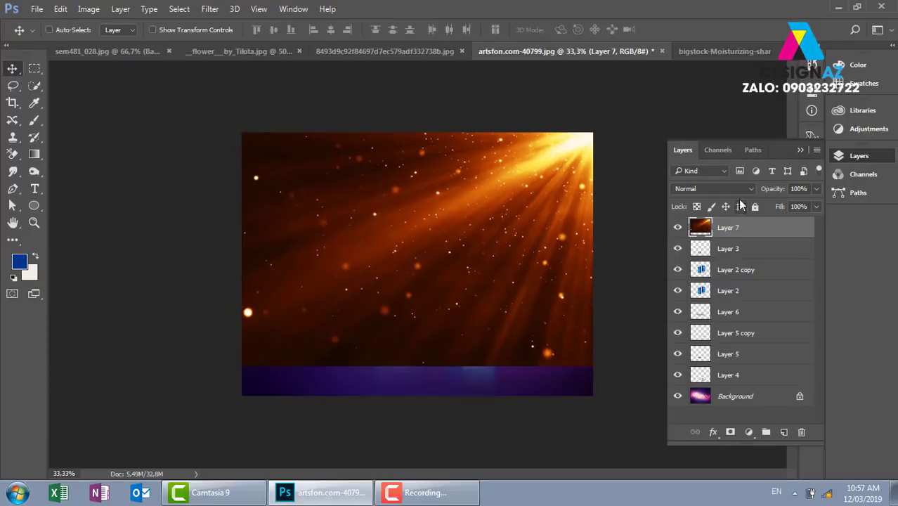
click(739, 189)
click(713, 279)
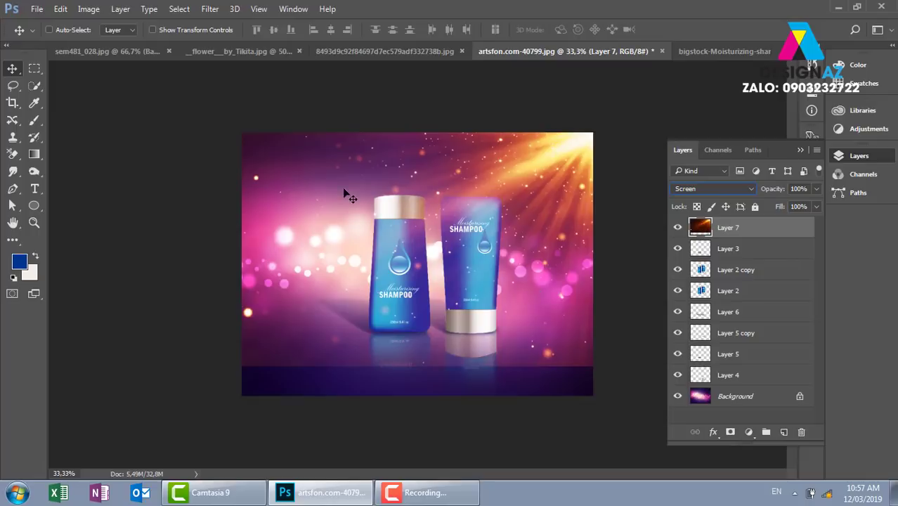
Step: Erase an 80 px feathered area from the light-rays layer, then delete Layer 7 entirely
click(14, 87)
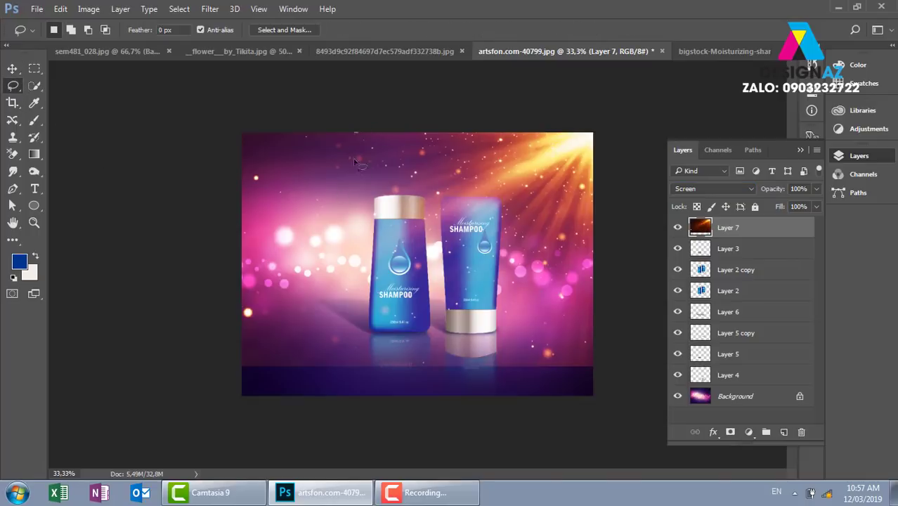
mouse_move(353, 134)
mouse_down()
mouse_move(511, 288)
mouse_move(354, 127)
mouse_up()
key(shift+F6)
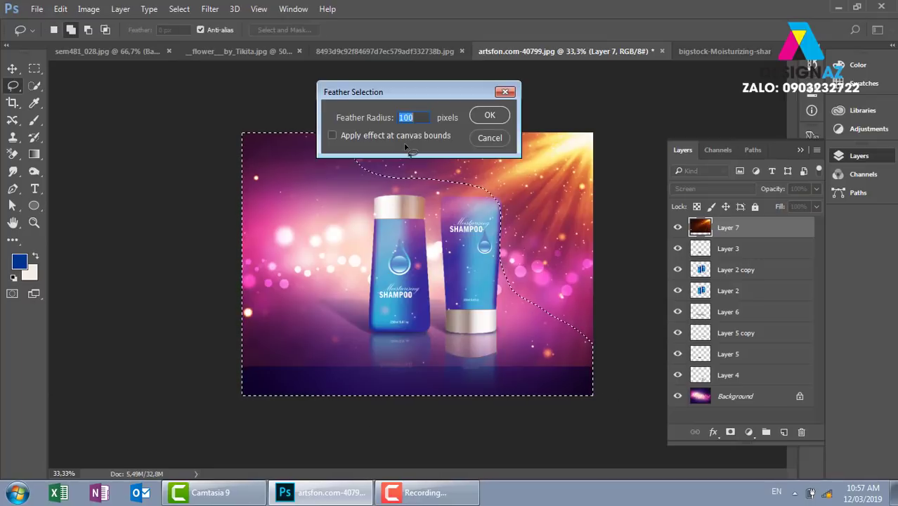
text(8)
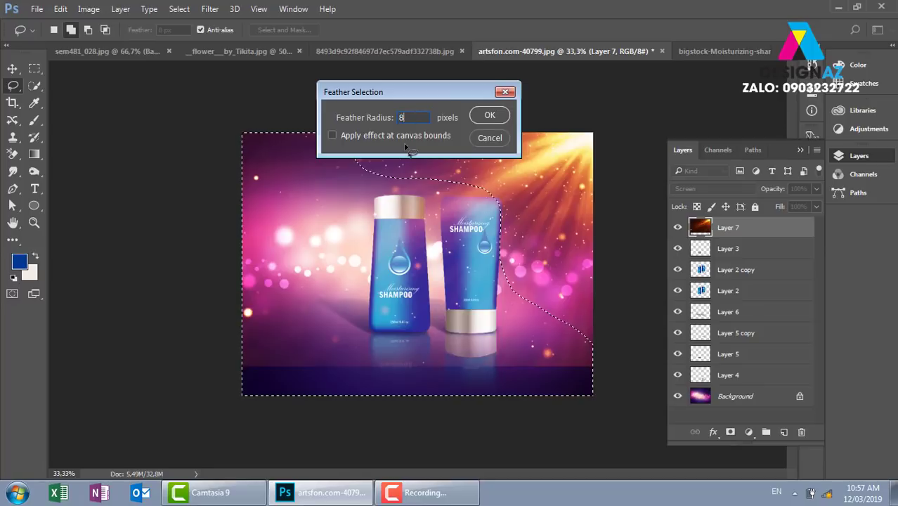
text(0)
key(Return)
key(Delete)
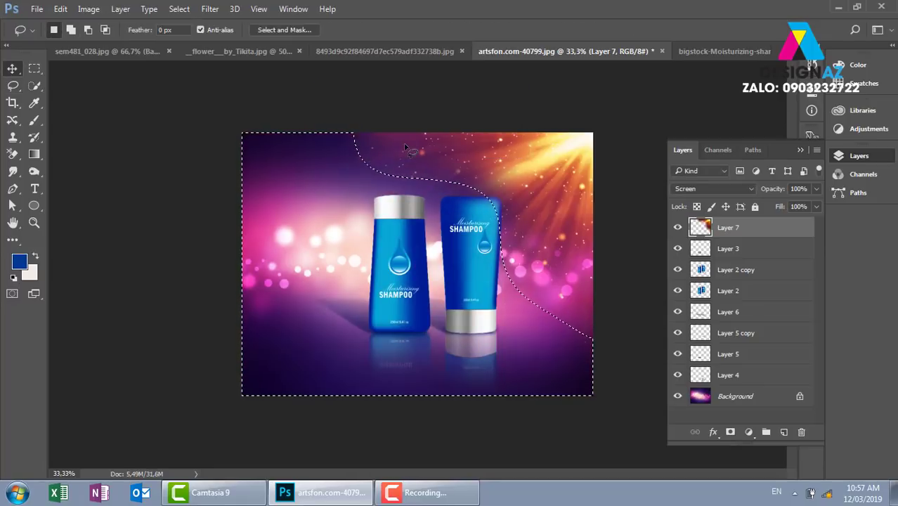
key(ctrl+d)
key(v)
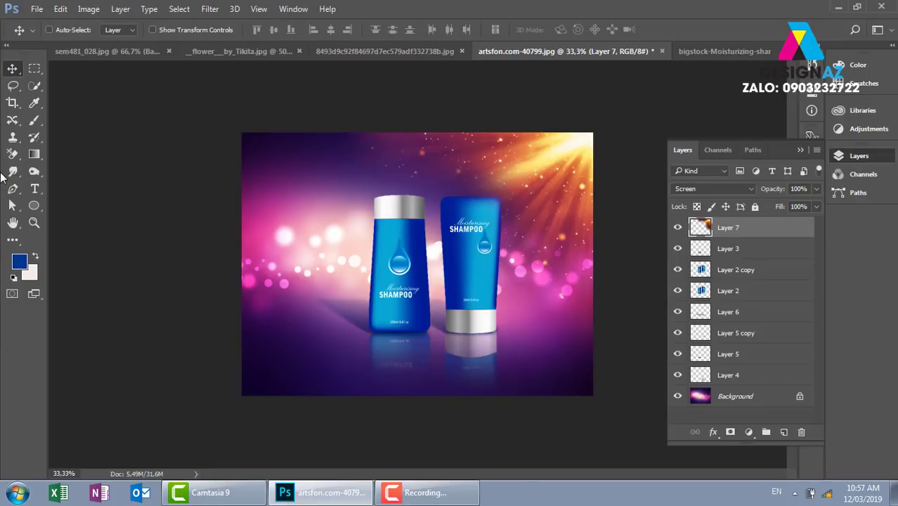
key(Delete)
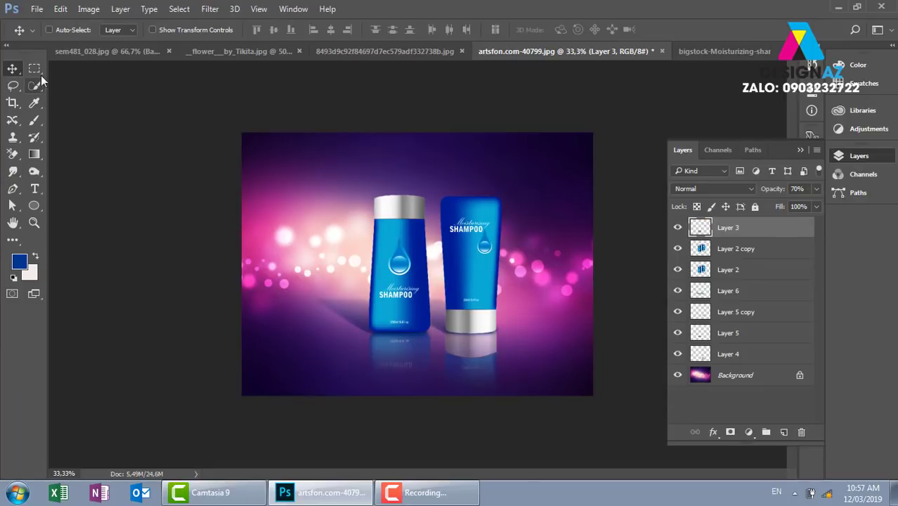
Step: Fill a circle around both bottles with the cream background colour on a new layer
right_click(35, 70)
click(84, 79)
mouse_move(356, 175)
mouse_down()
mouse_move(494, 316)
mouse_move(545, 391)
mouse_up()
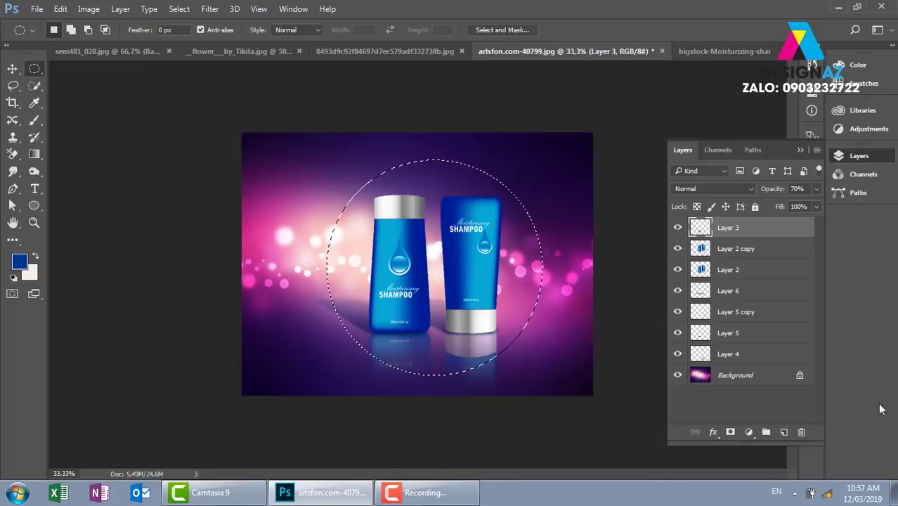
click(784, 431)
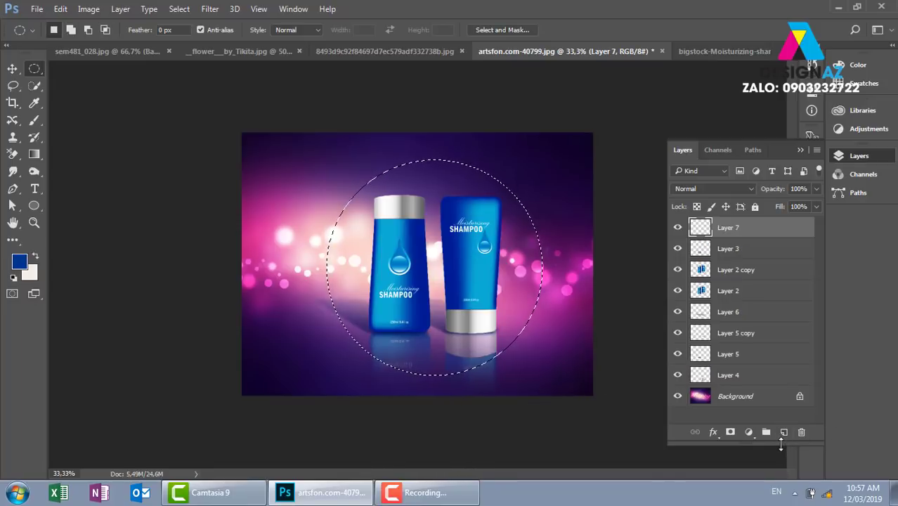
key(ctrl+BackSpace)
key(ctrl+d)
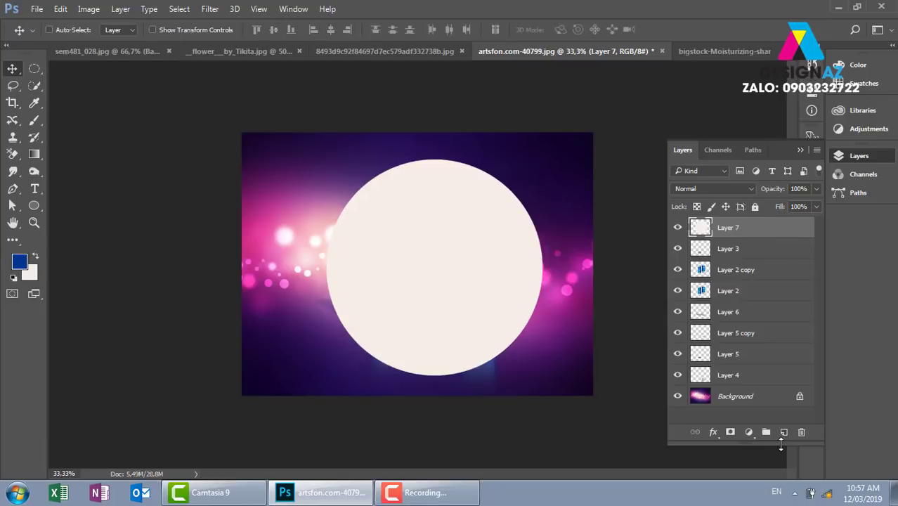
Step: Hollow out the cream disc by deleting an 80 px feathered inner circle
click(34, 68)
drag(364, 185, 542, 359)
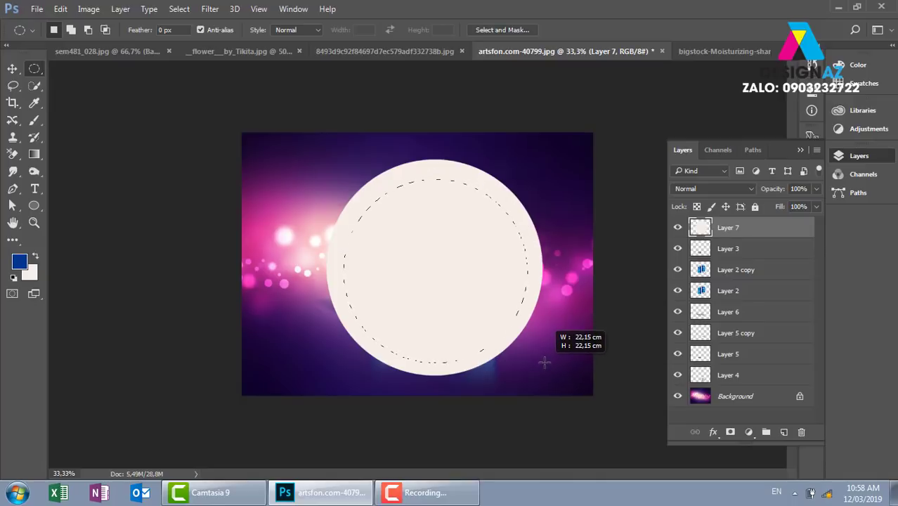
drag(542, 358, 537, 362)
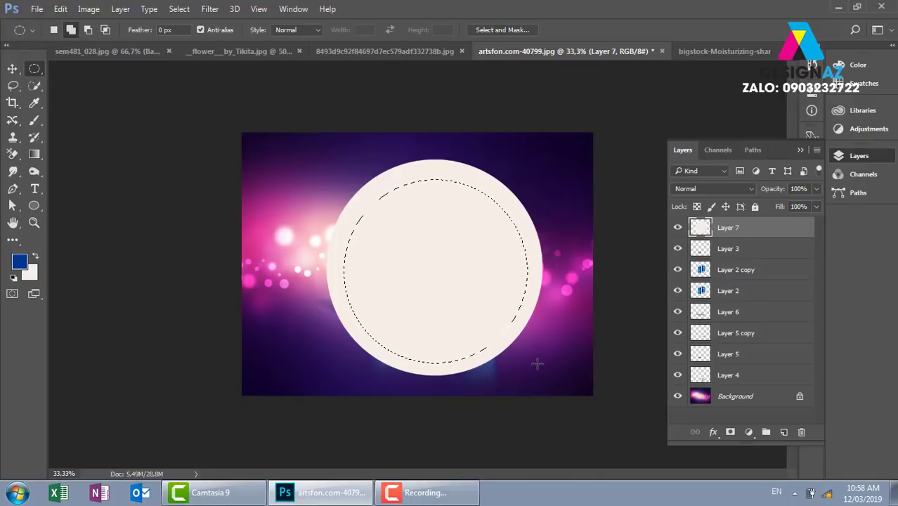
key(ctrl+shift+i)
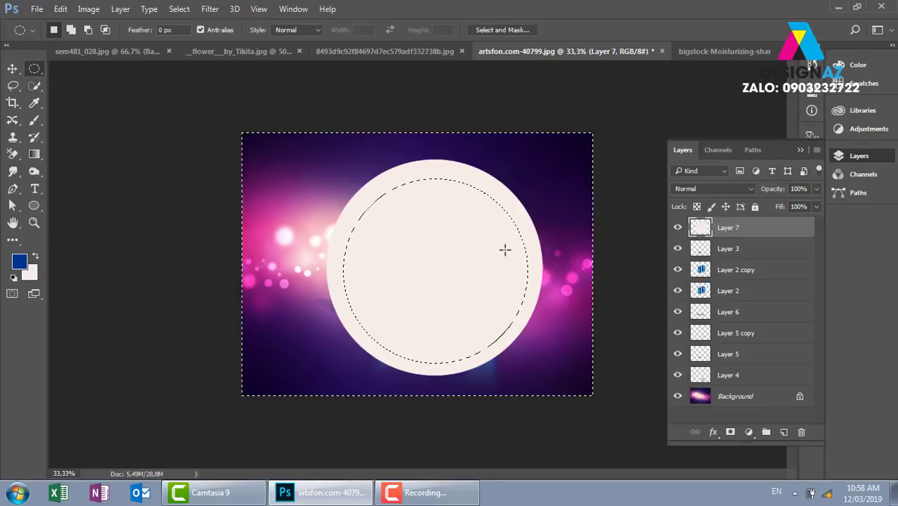
key(ctrl+d)
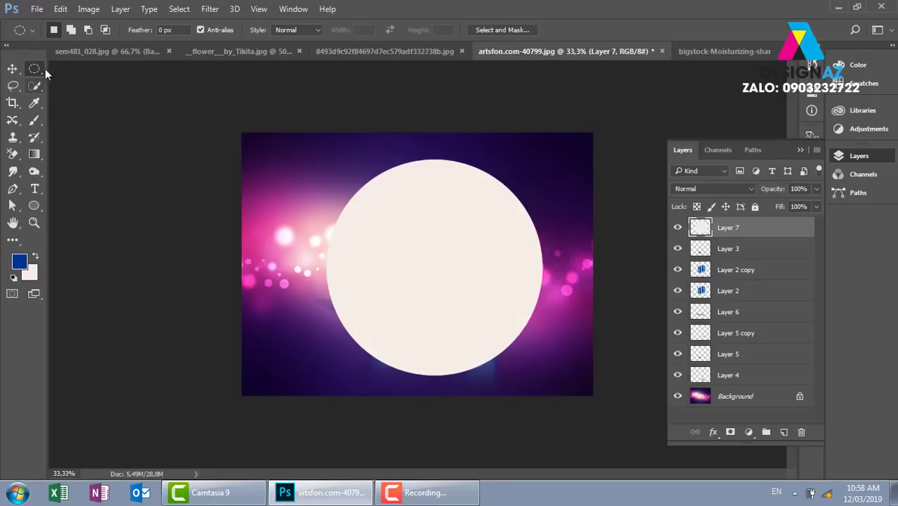
drag(438, 269, 552, 361)
key(shift+F6)
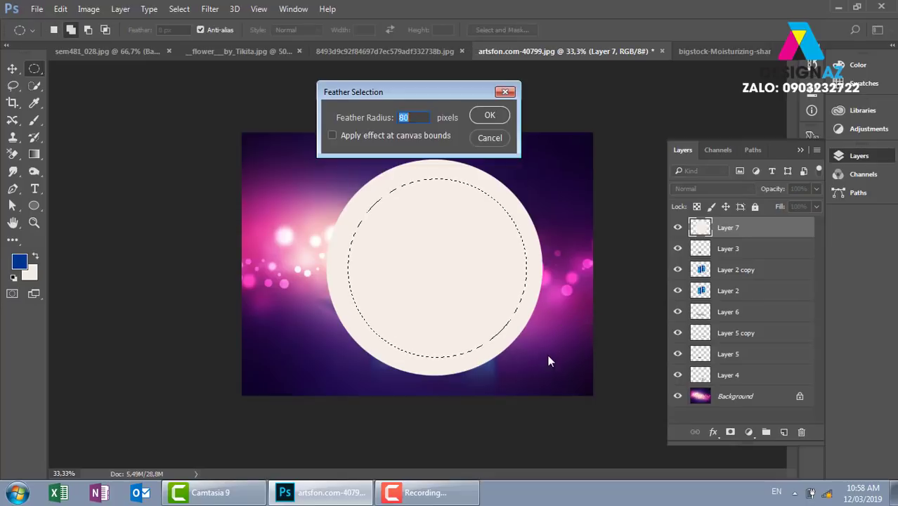
click(490, 116)
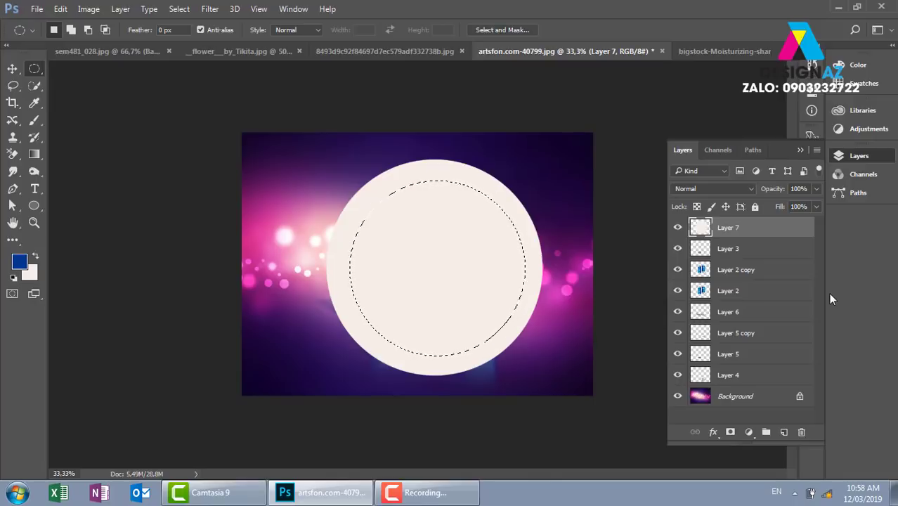
key(Delete)
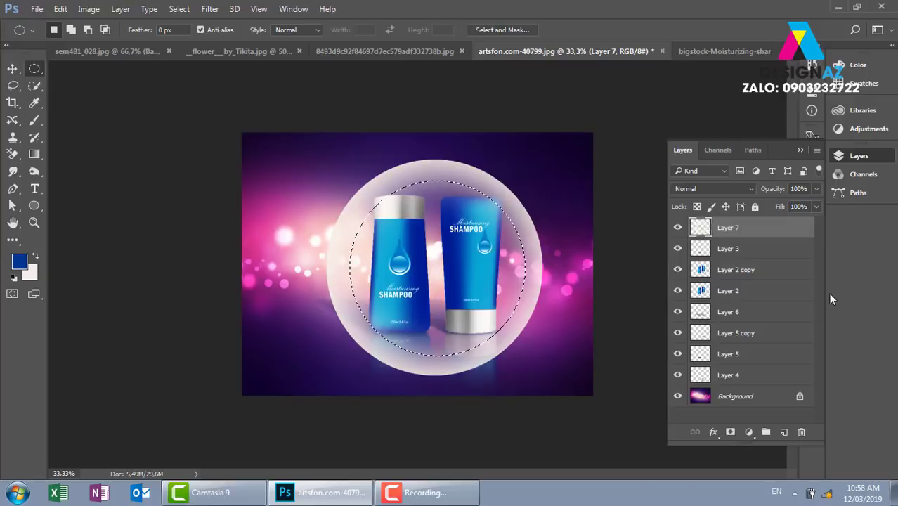
key(Delete)
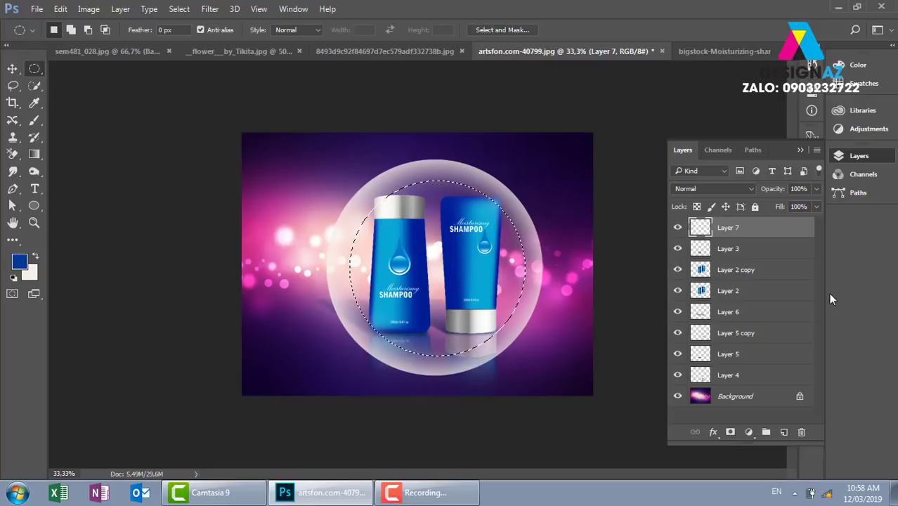
key(ctrl+d)
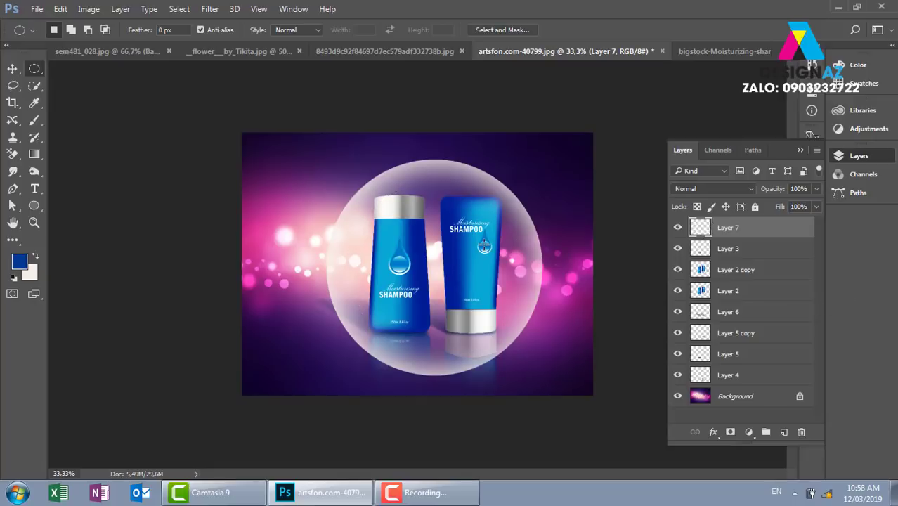
Step: Enlarge the ring, then fade its bottom by deleting a 100 px feathered rectangle
key(ctrl+t)
drag(547, 161, 556, 152)
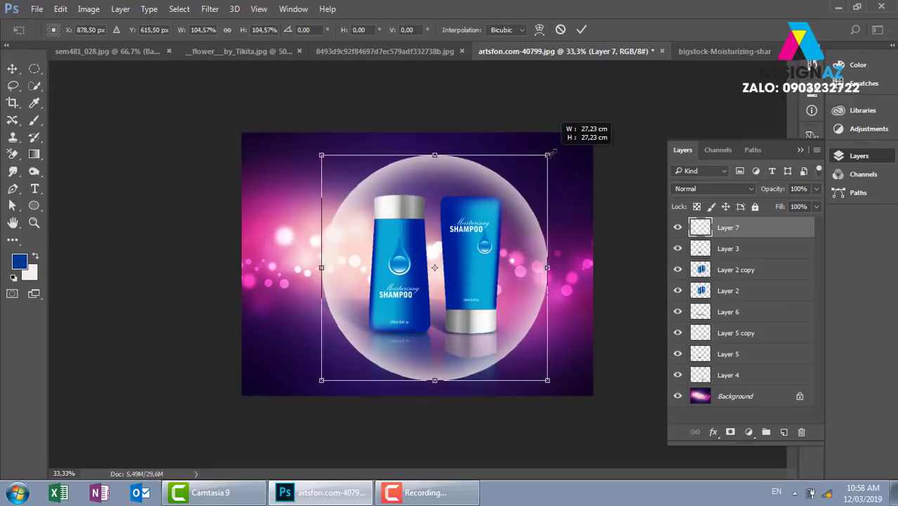
key(Return)
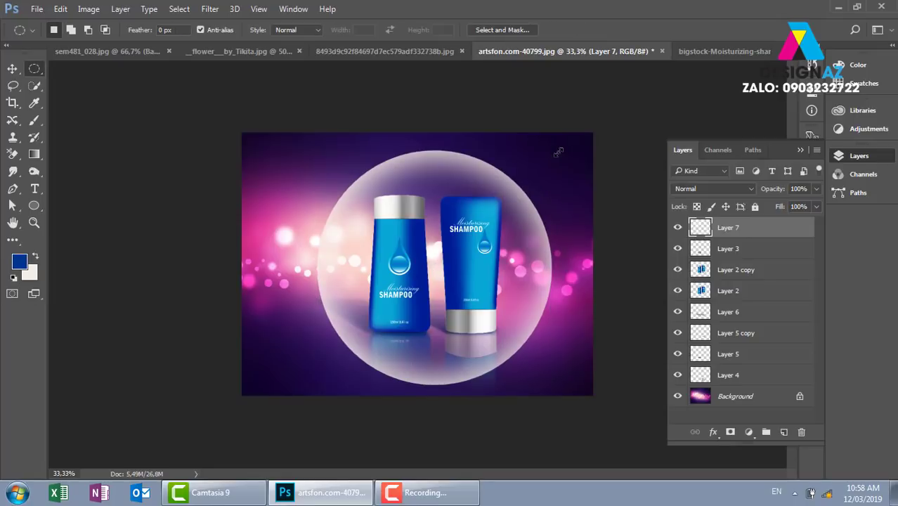
right_click(34, 67)
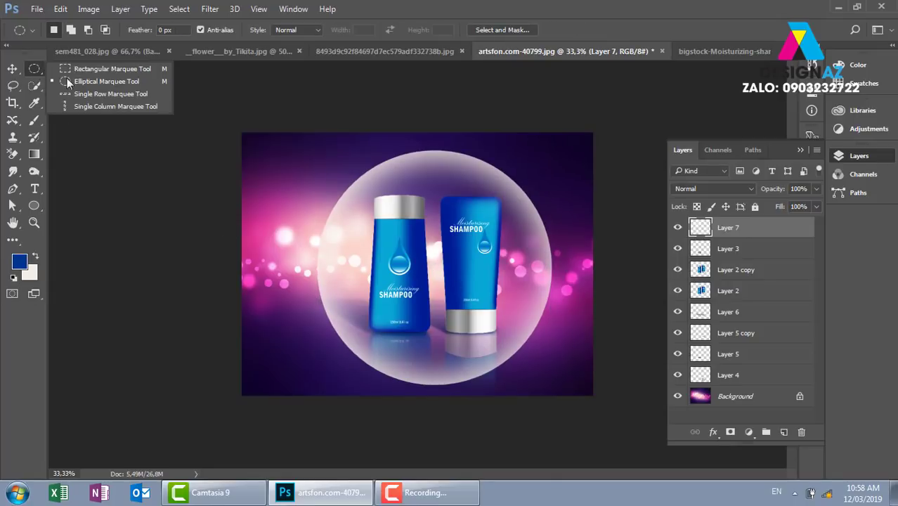
click(75, 69)
drag(235, 304, 700, 486)
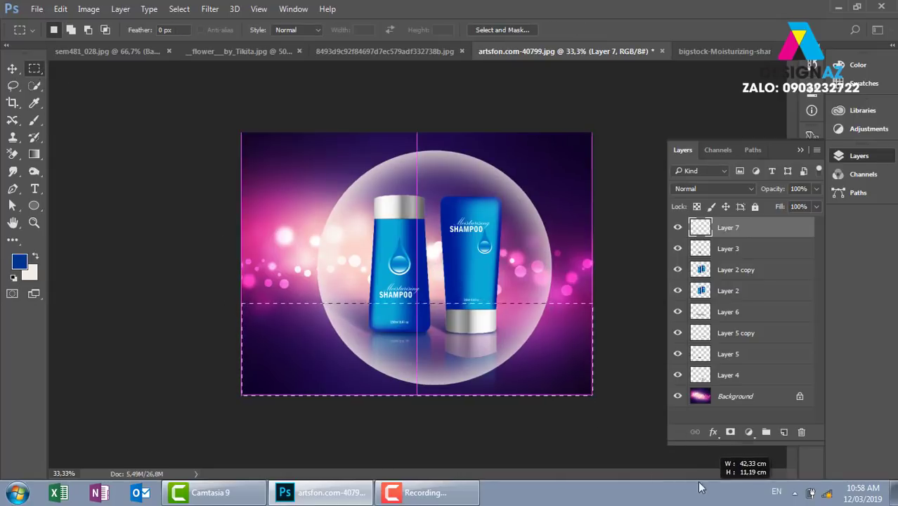
key(shift+F6)
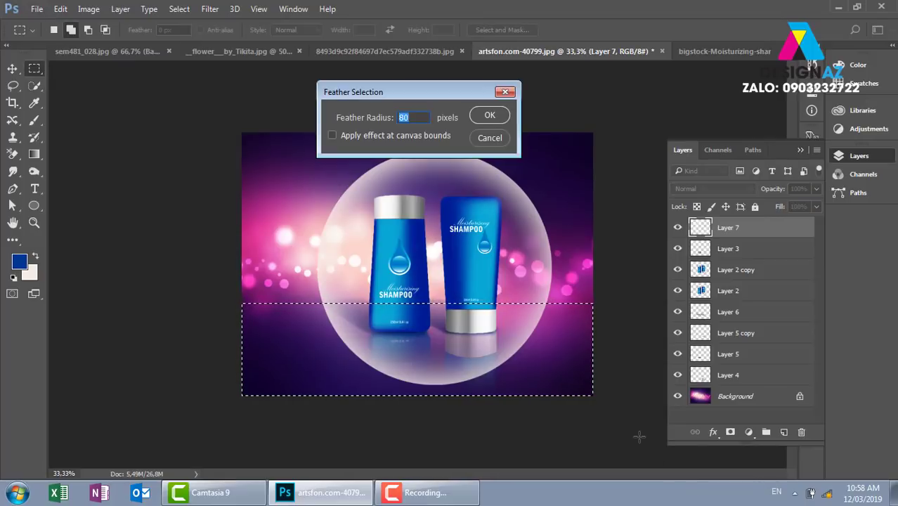
text(100)
key(Return)
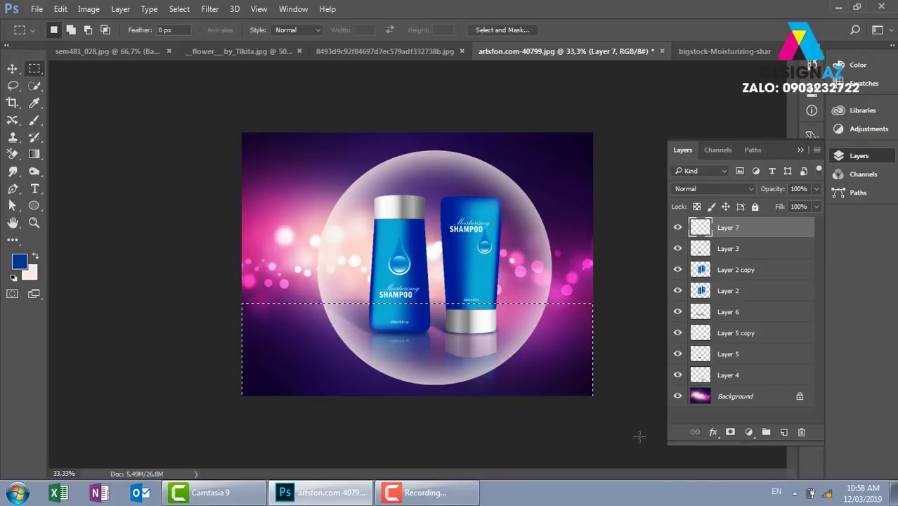
key(Delete)
key(Delete)
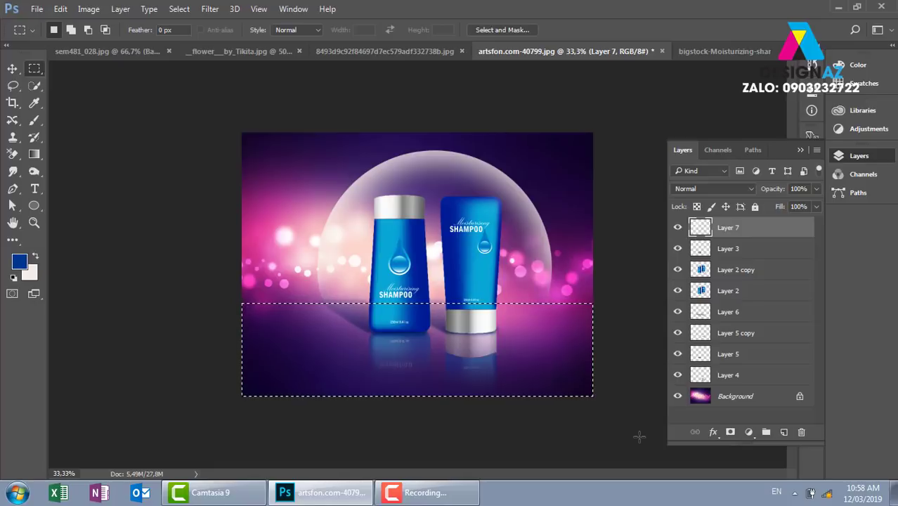
key(v)
key(ctrl+d)
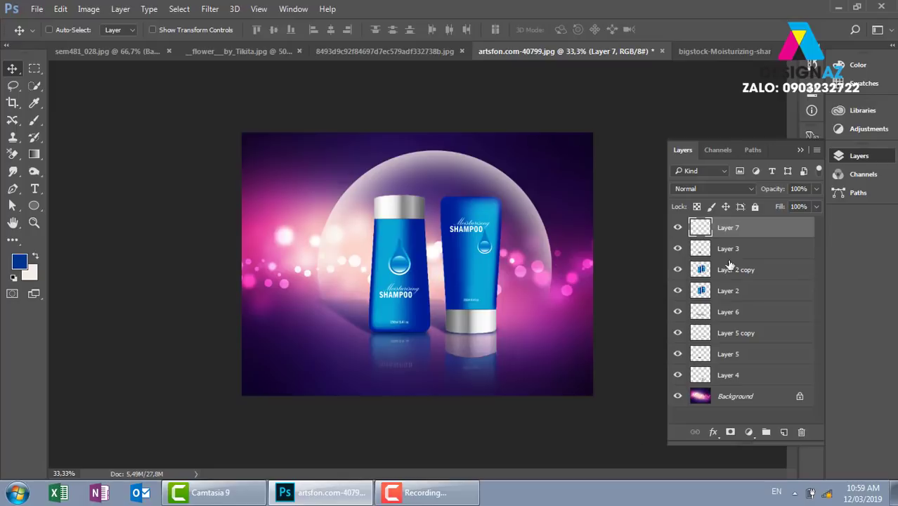
click(731, 188)
click(683, 318)
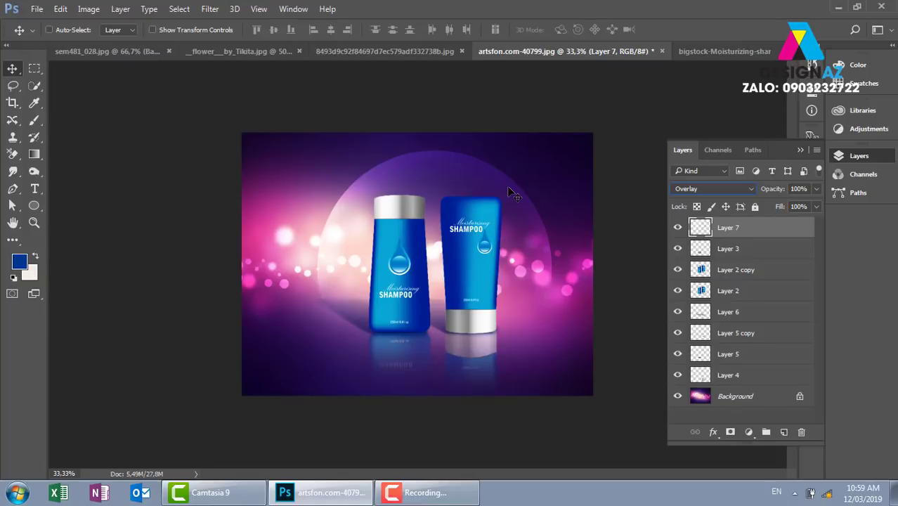
click(728, 188)
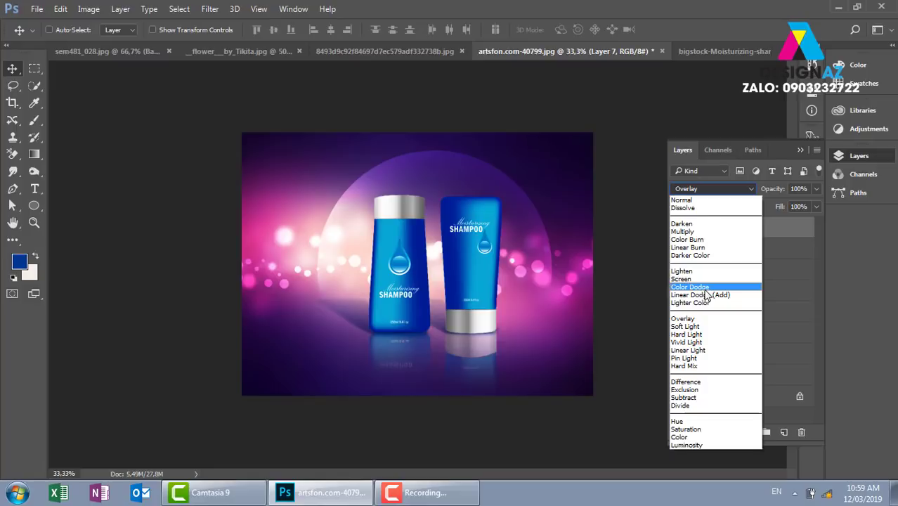
click(682, 199)
drag(504, 238, 519, 258)
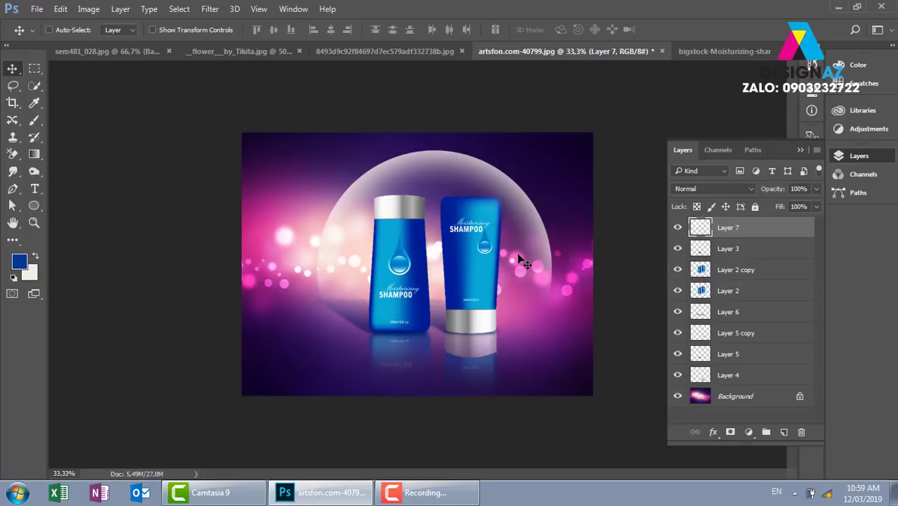
click(738, 189)
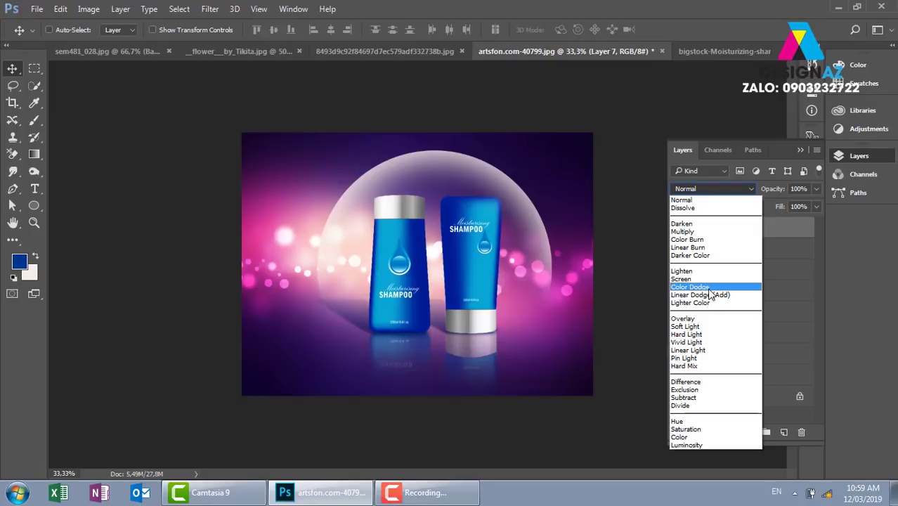
key(Escape)
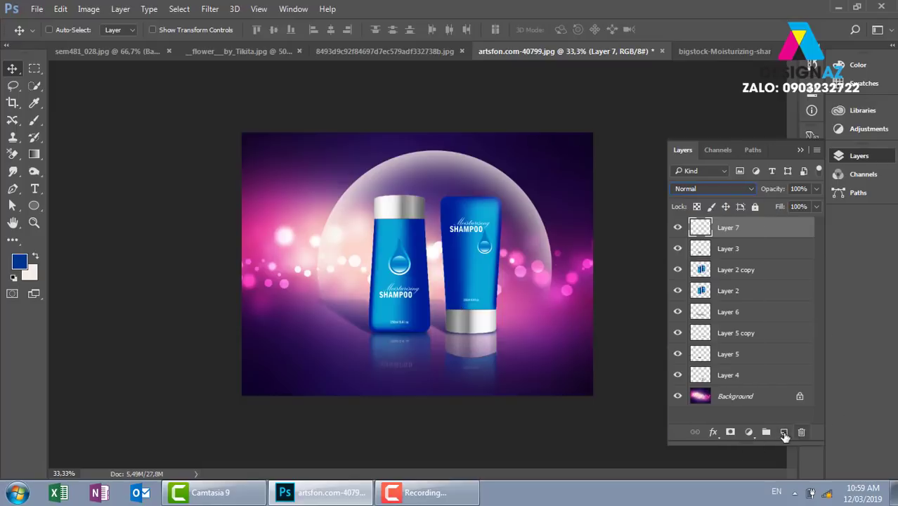
Step: Create a new Layer 8 filled with black
click(784, 433)
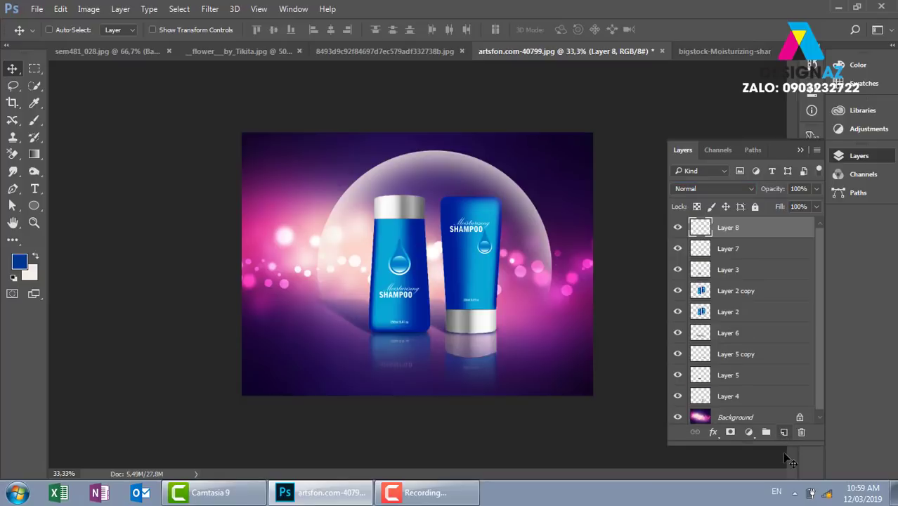
click(19, 261)
drag(221, 261, 201, 281)
click(515, 94)
key(v)
key(alt+BackSpace)
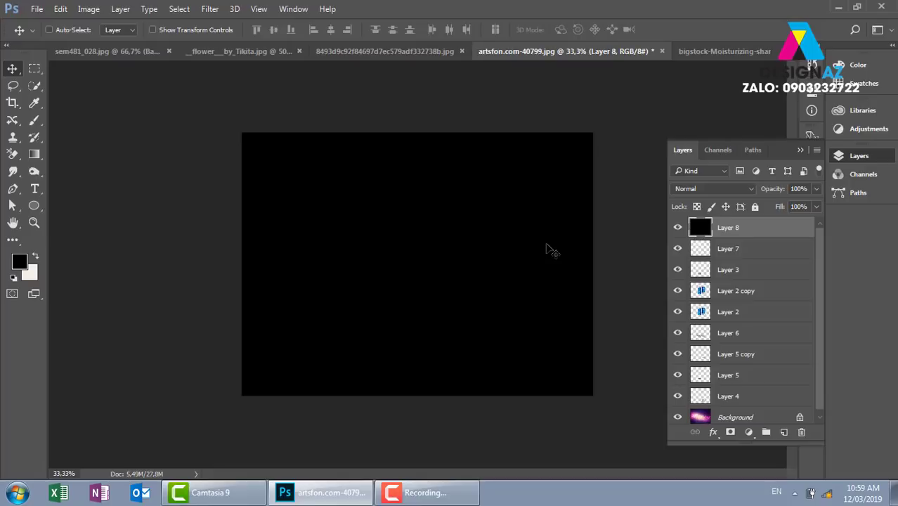
key(ctrl)
key(ctrl)
key(ctrl)
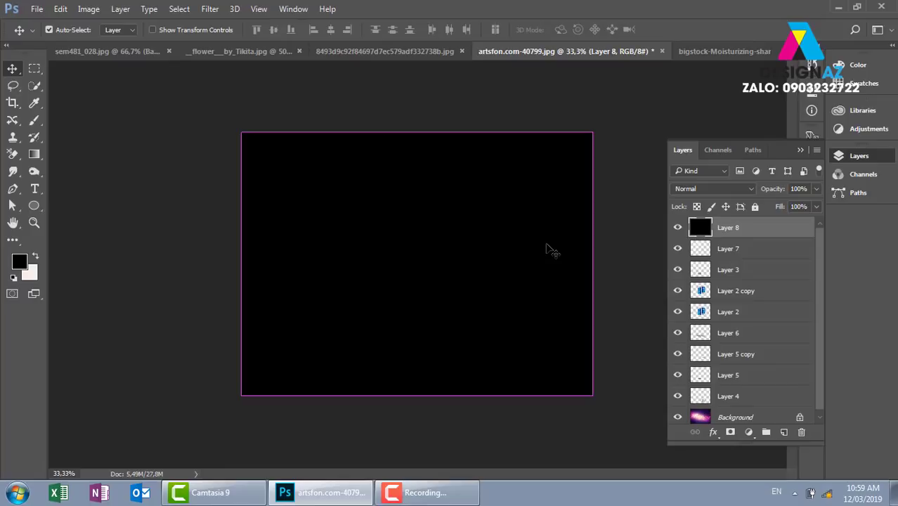
Step: Move the black layer below Layer 7, merge the two, and set Color Dodge blending
key(ctrl+bracketleft)
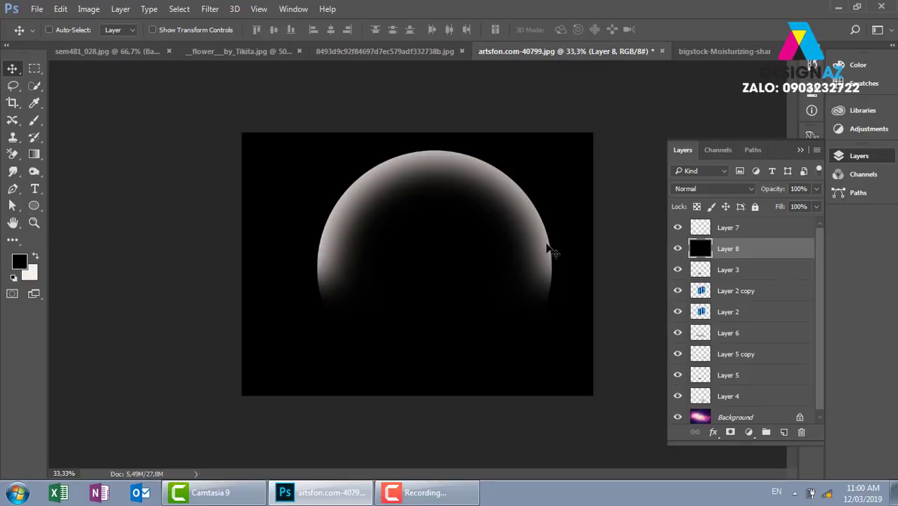
shift+click(755, 230)
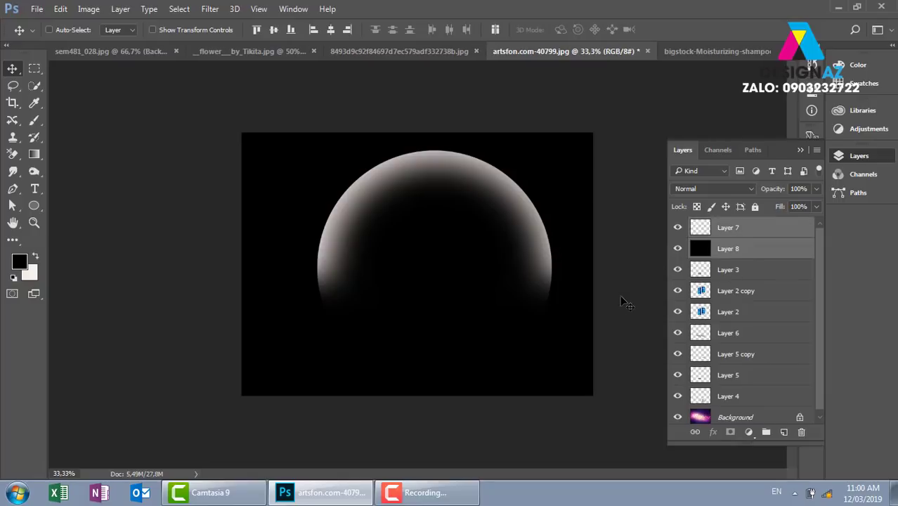
key(ctrl+e)
drag(441, 225, 475, 201)
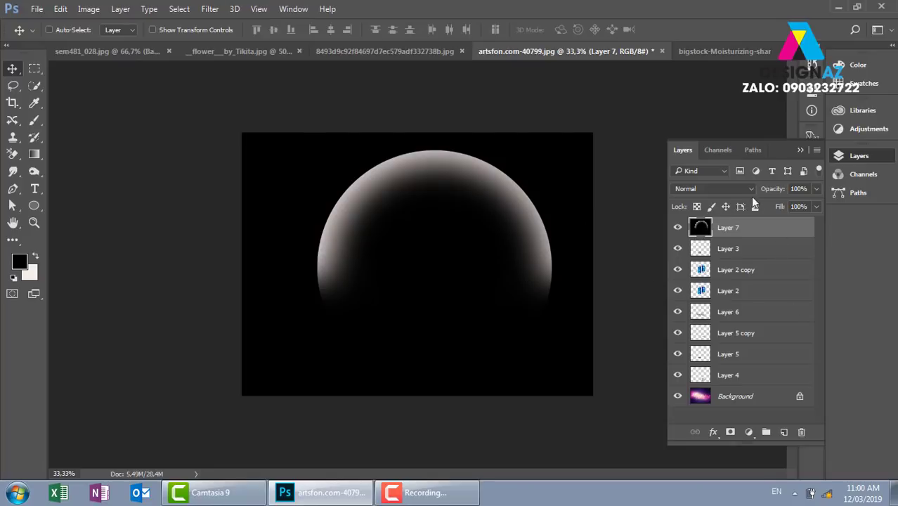
click(731, 189)
click(717, 287)
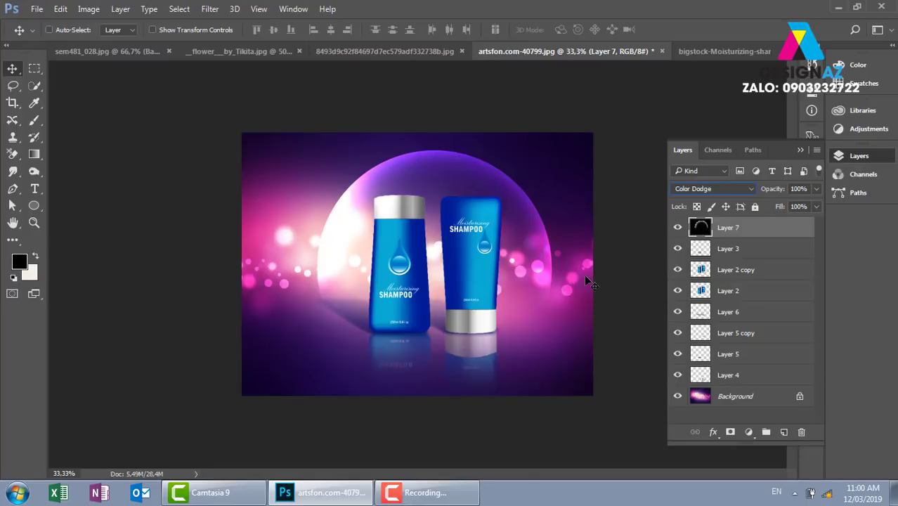
Step: Open transformerslensflare31.png, select and copy it all, and return to the artsfon composition
key(ctrl+o)
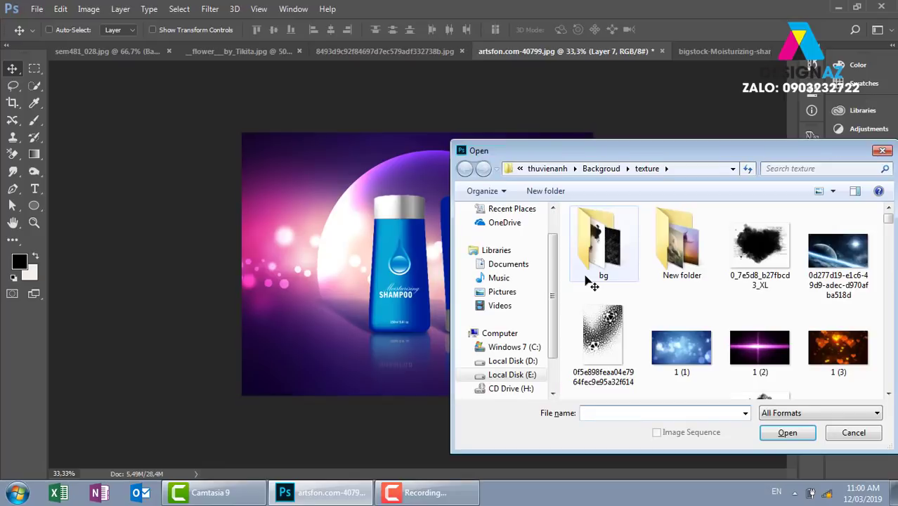
mouse_move(889, 220)
mouse_down()
mouse_move(887, 396)
mouse_move(888, 212)
mouse_up()
click(766, 317)
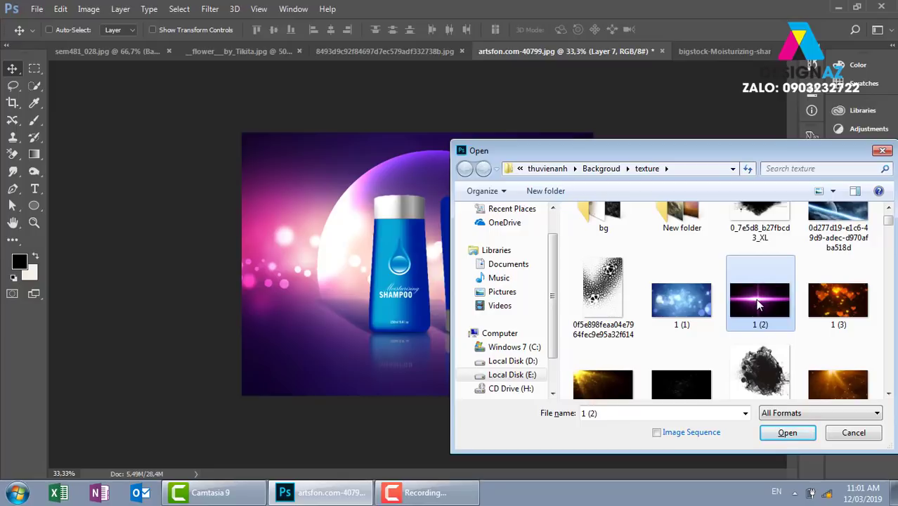
drag(889, 219, 885, 386)
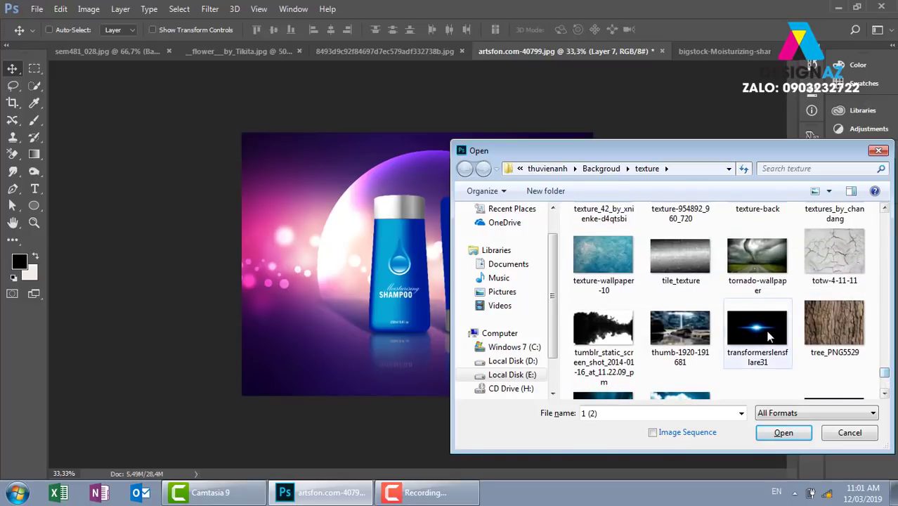
click(769, 338)
click(784, 431)
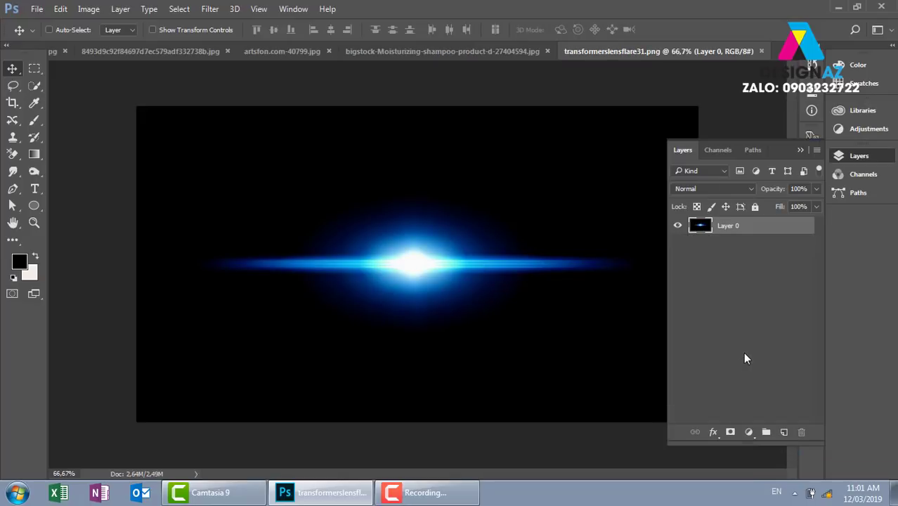
key(ctrl+a)
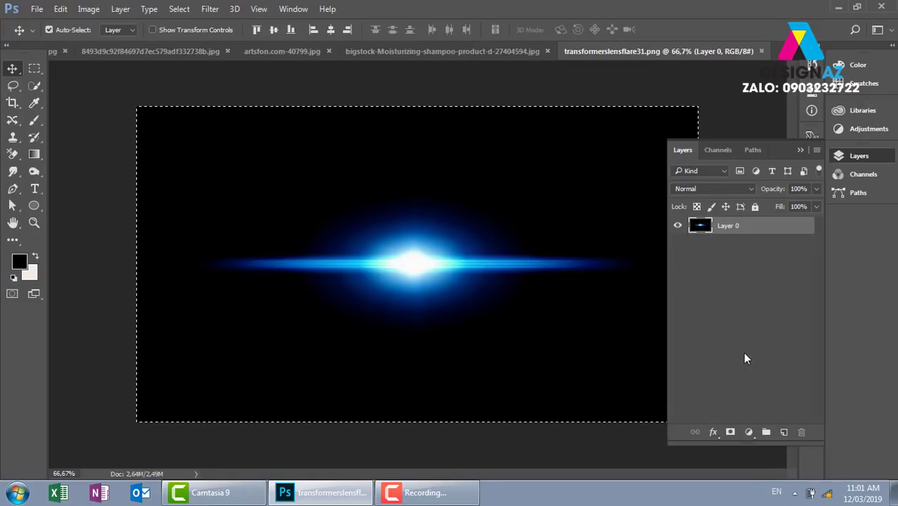
key(ctrl+shift+Tab)
key(ctrl+shift+Tab)
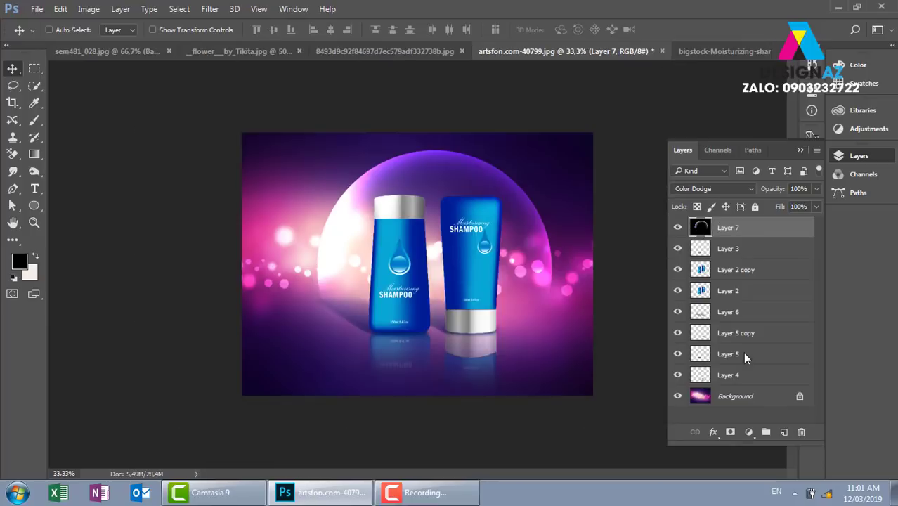
Step: Paste the lens flare as a Screen-blended layer positioned at the top of the dome
key(ctrl+v)
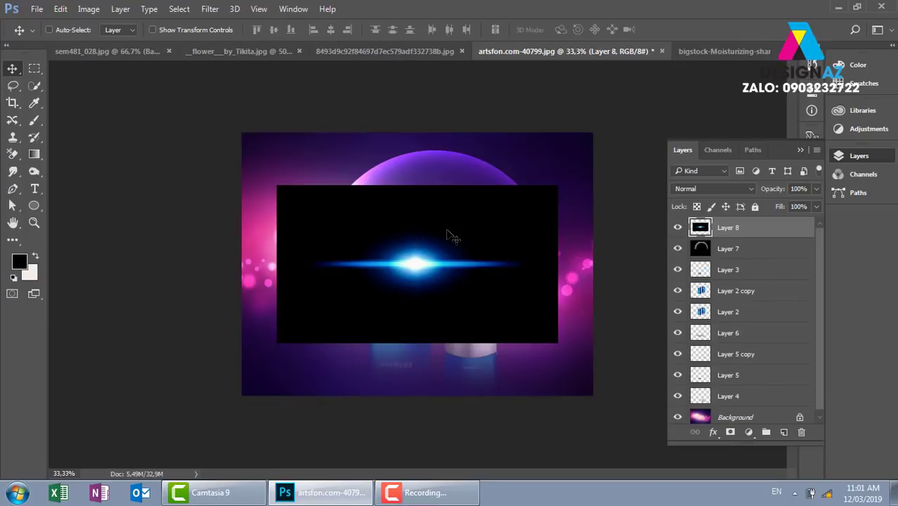
click(735, 189)
click(717, 280)
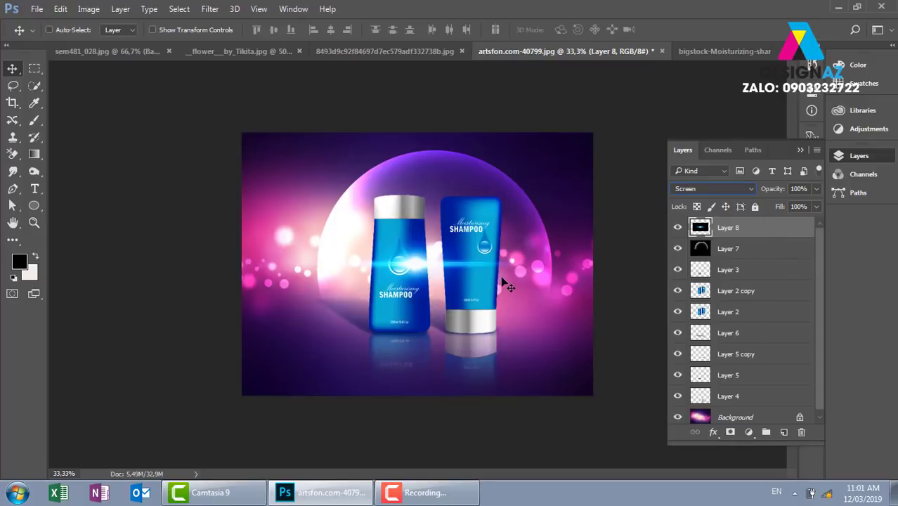
drag(500, 278, 518, 169)
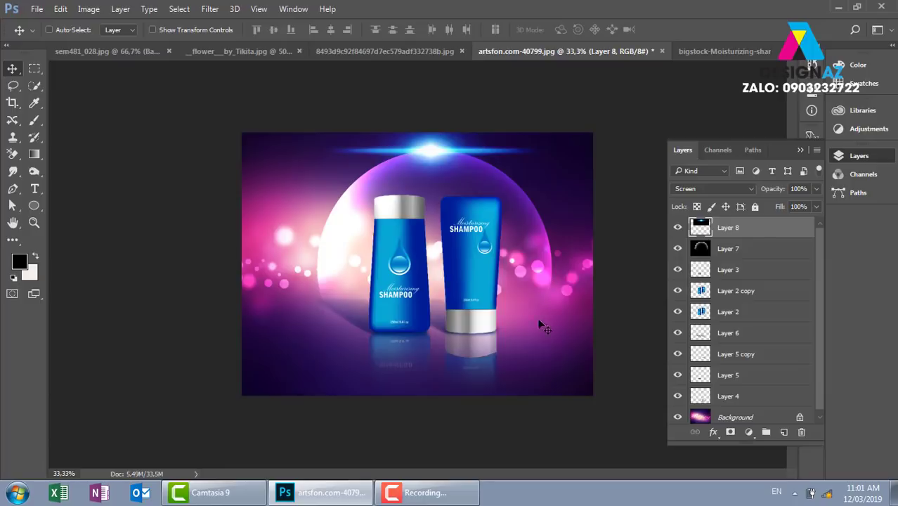
drag(486, 192, 490, 232)
Step: Warp the lens flare with the Arc preset at 100% bend and place it over the dome's top
key(ctrl)
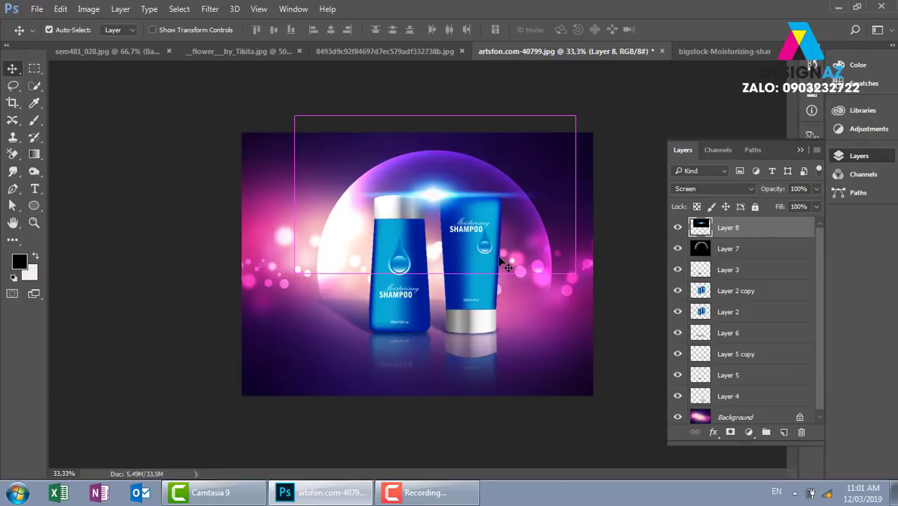
key(ctrl+t)
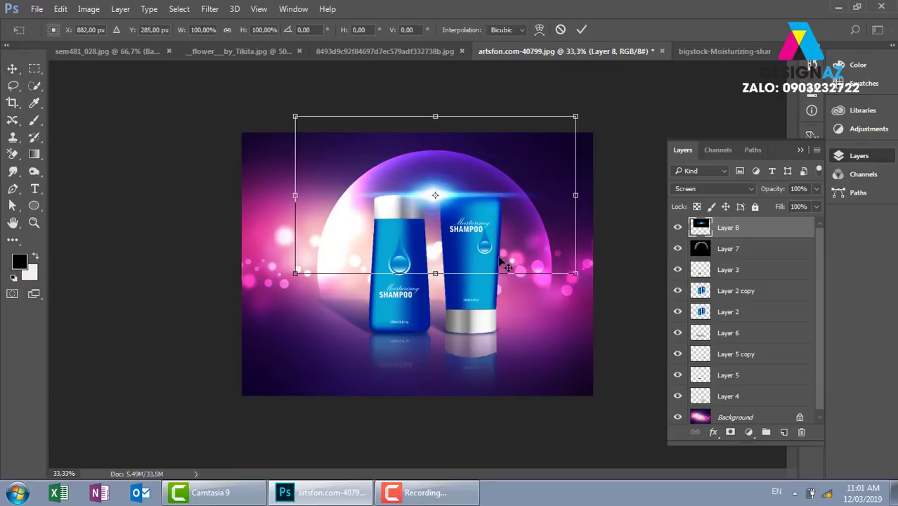
click(541, 28)
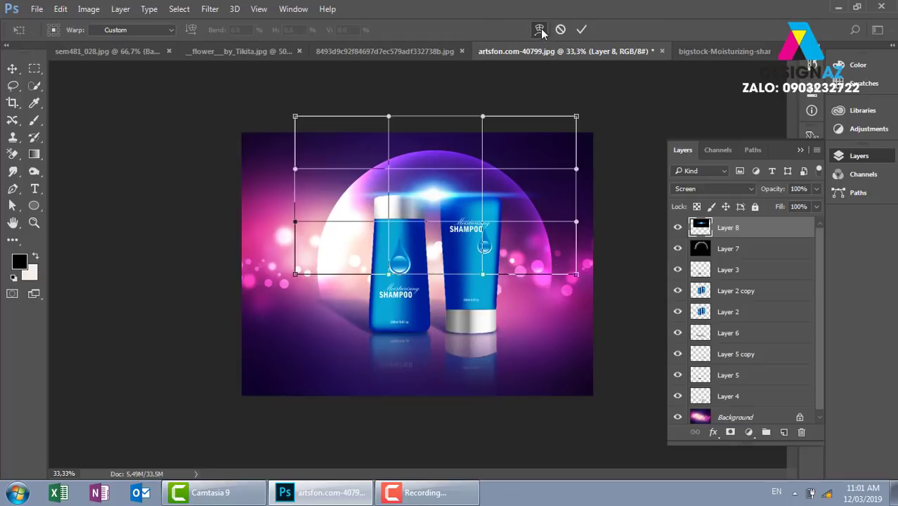
click(141, 30)
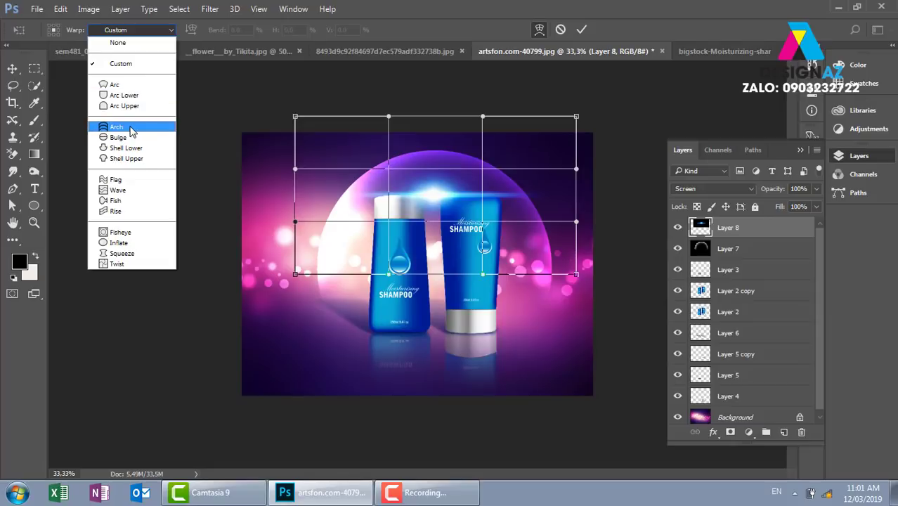
click(130, 85)
drag(495, 172, 502, 204)
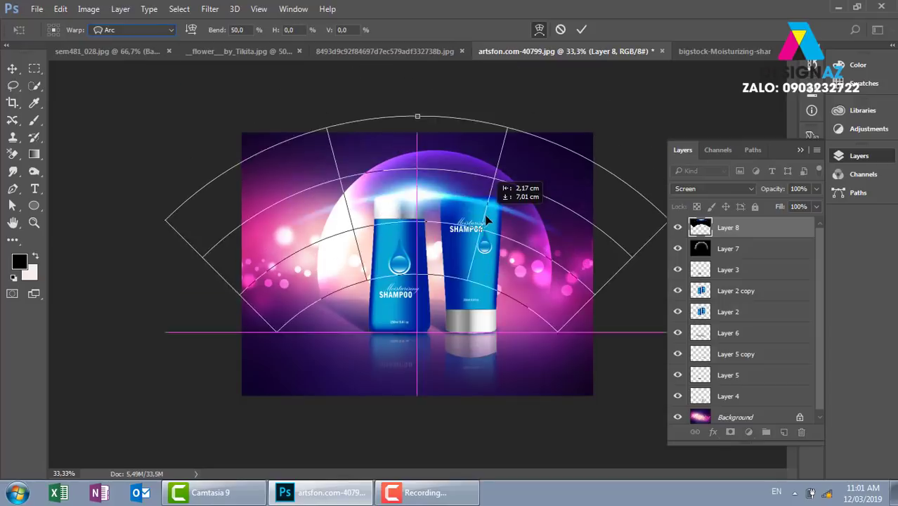
drag(436, 116, 447, 41)
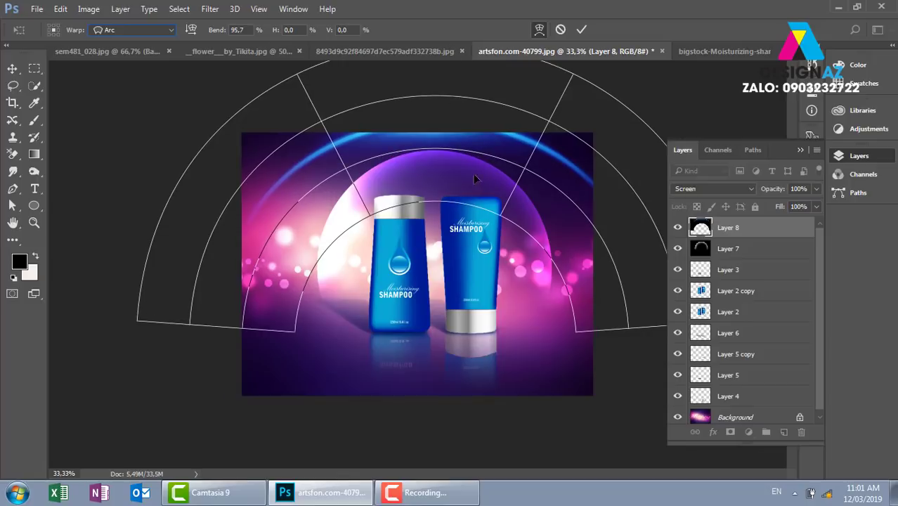
drag(470, 123, 452, 195)
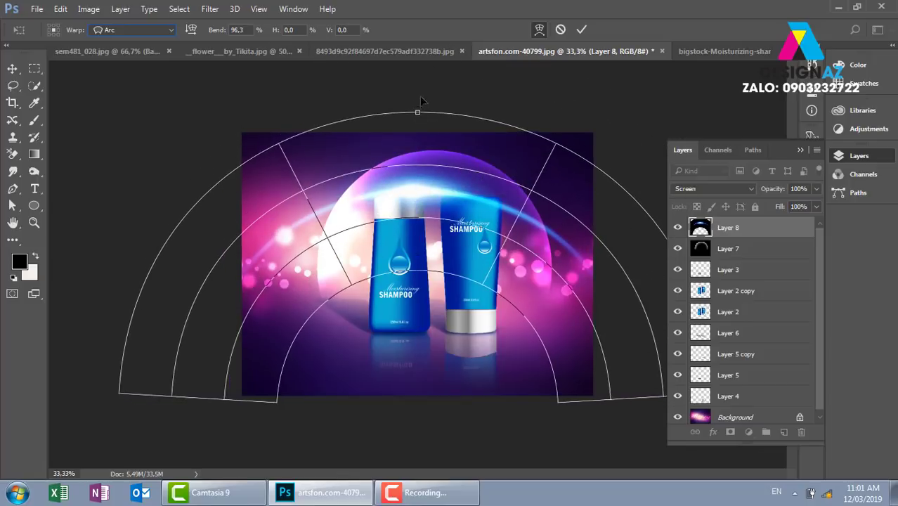
drag(418, 114, 420, 120)
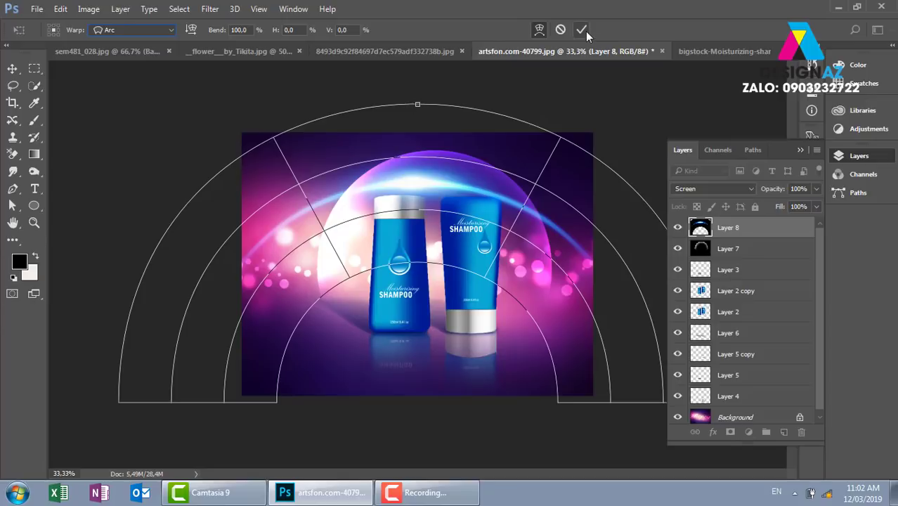
key(Return)
drag(502, 217, 504, 180)
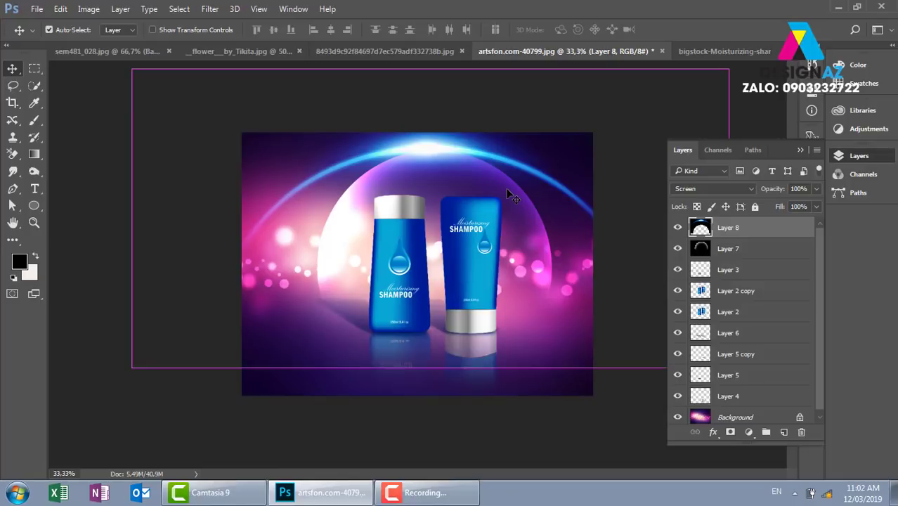
Step: Squeeze the arced flare from both sides to about 63% width
key(ctrl+t)
mouse_move(131, 220)
mouse_down()
mouse_move(241, 219)
mouse_move(229, 229)
mouse_move(241, 229)
mouse_up()
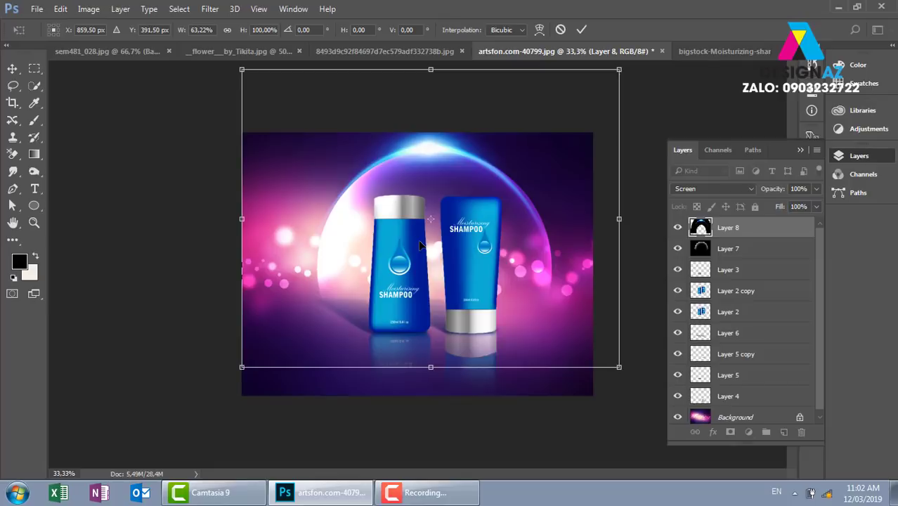
key(Return)
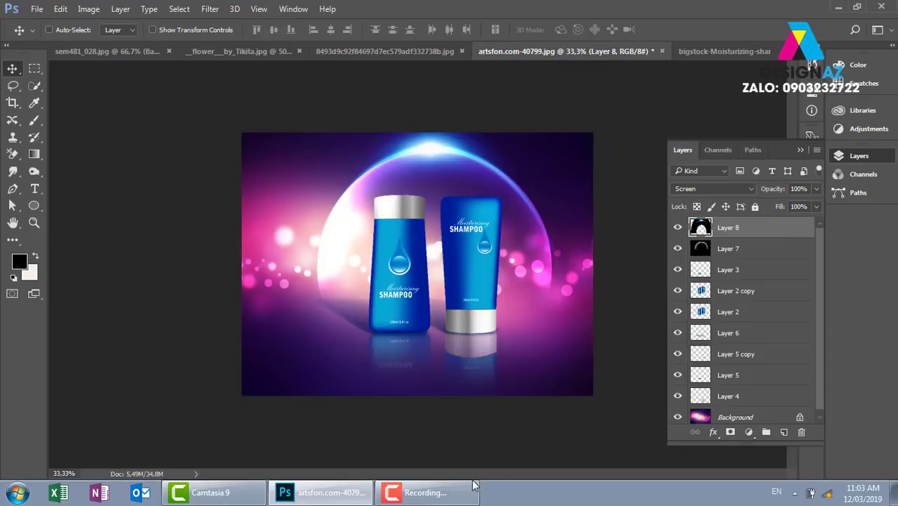
click(445, 494)
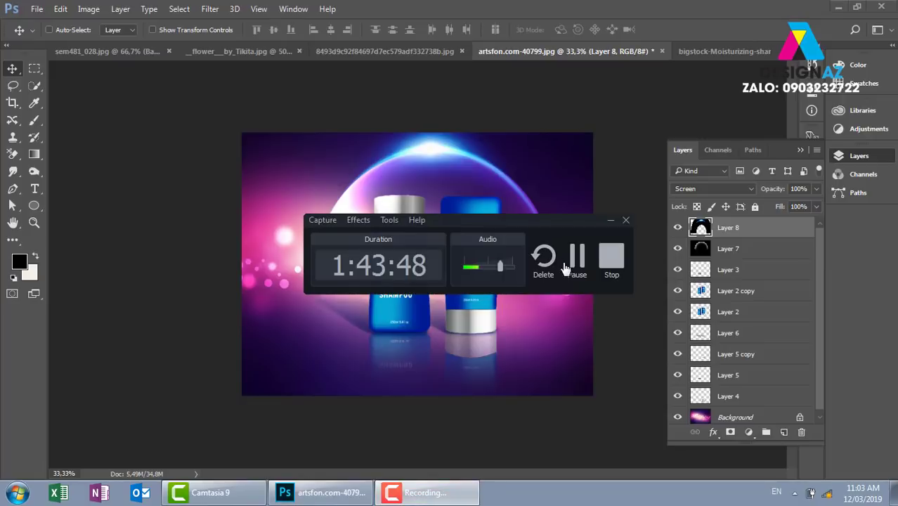